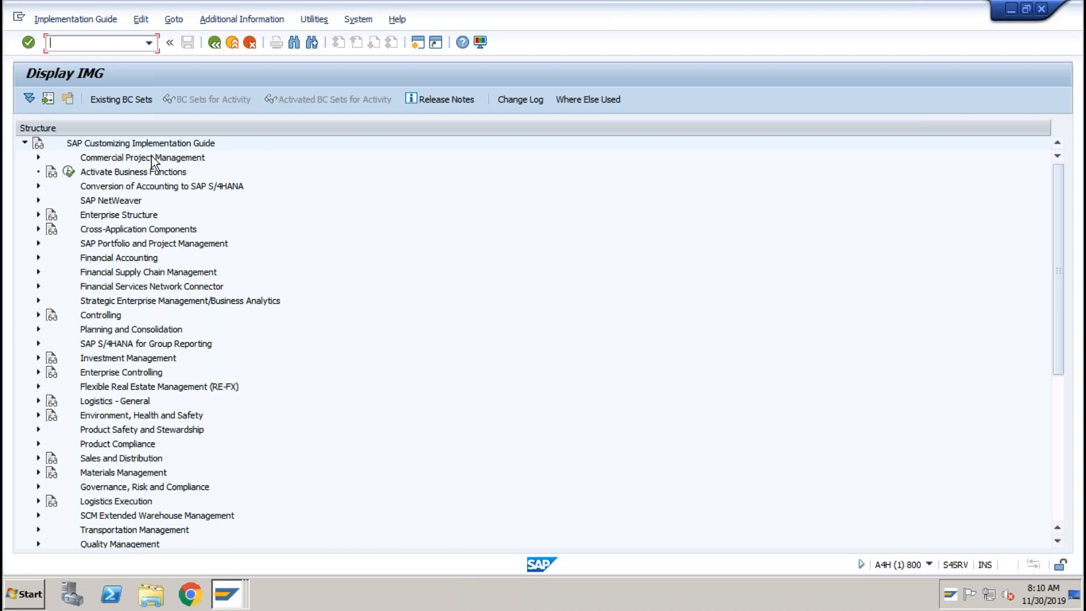
Expand Financial Accounting > Asset Accounting > Organizational Structures and run Copy Reference Chart of Depreciation/Depreciation Areas.
left_click(37, 258)
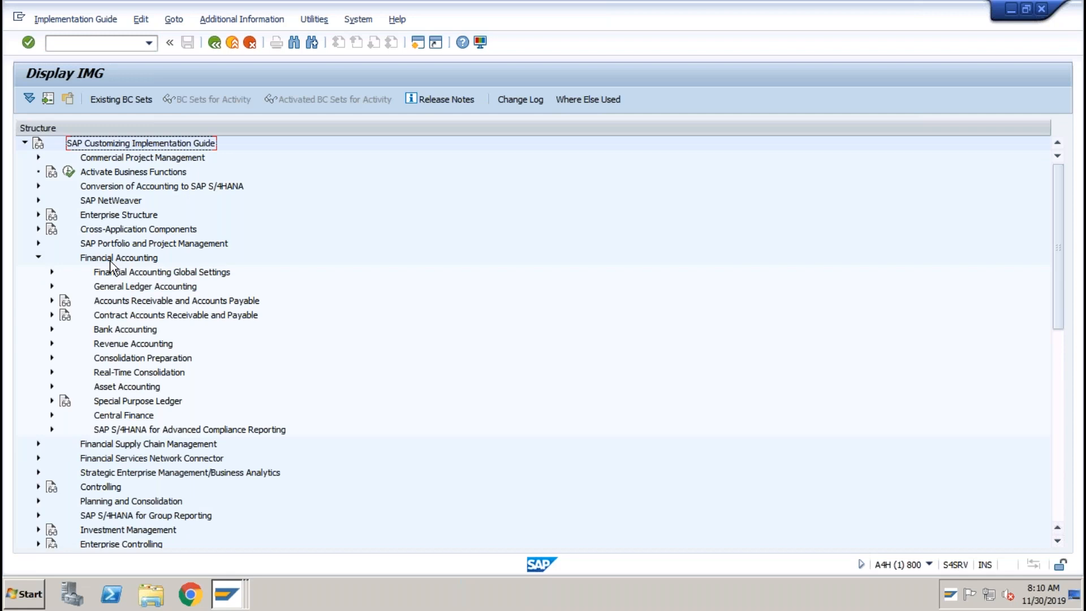
left_click(121, 385)
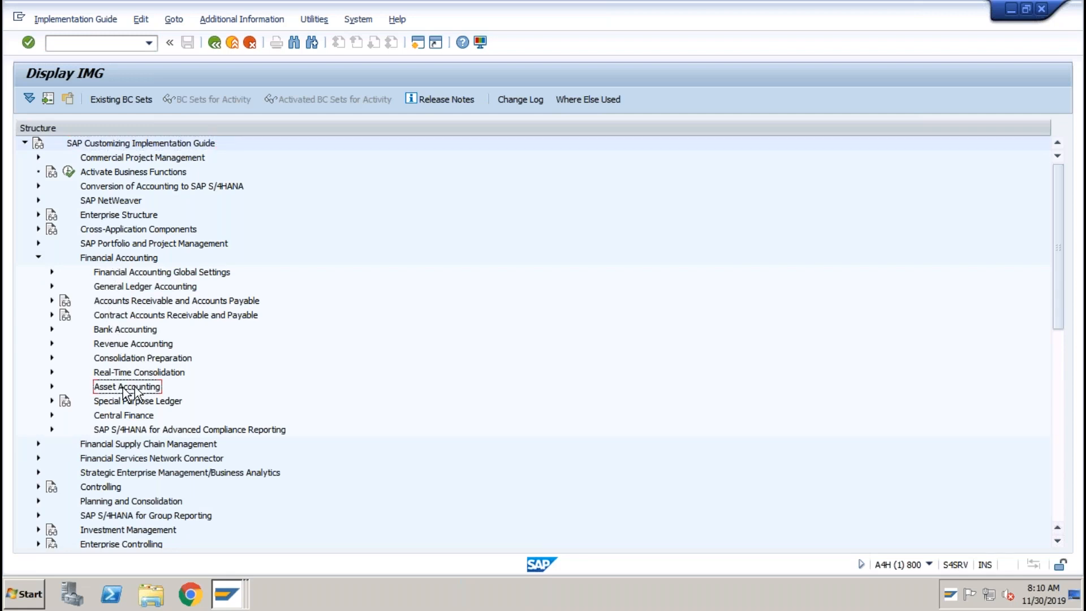
left_click(52, 386)
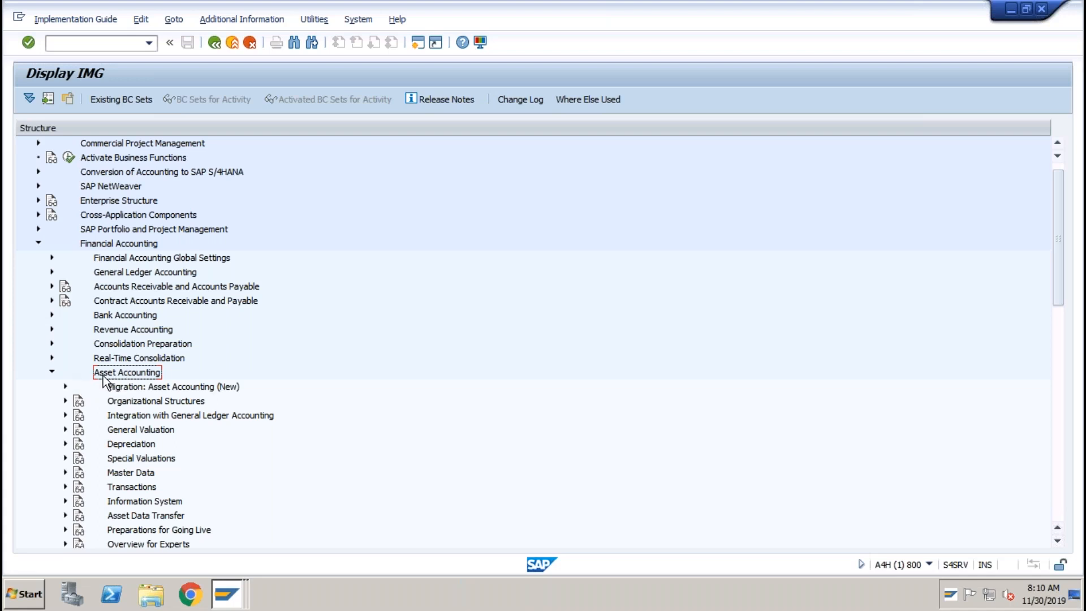
left_click(65, 401)
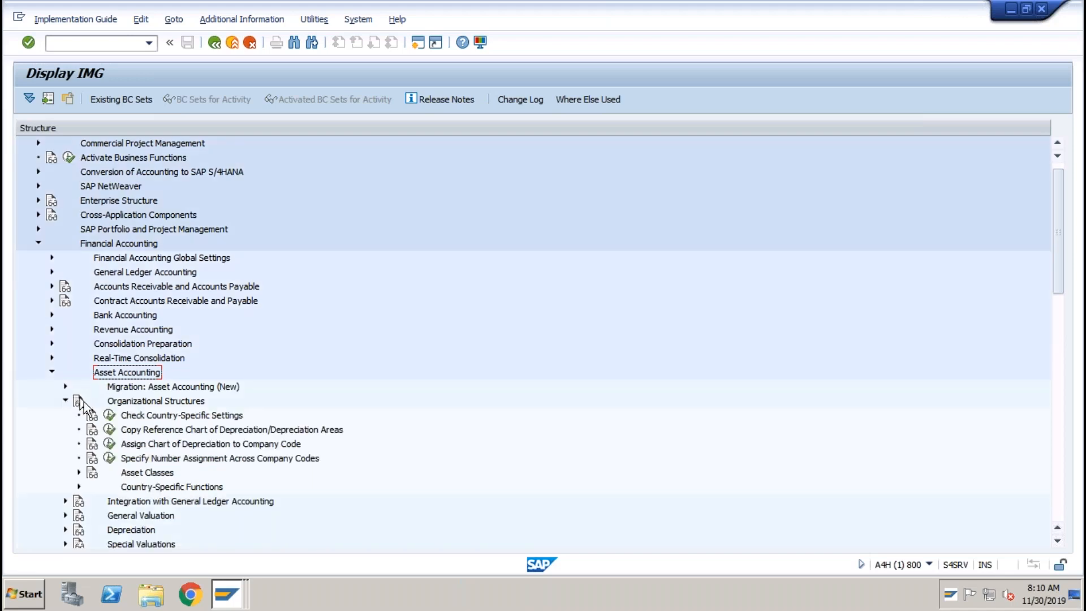
left_click(144, 430)
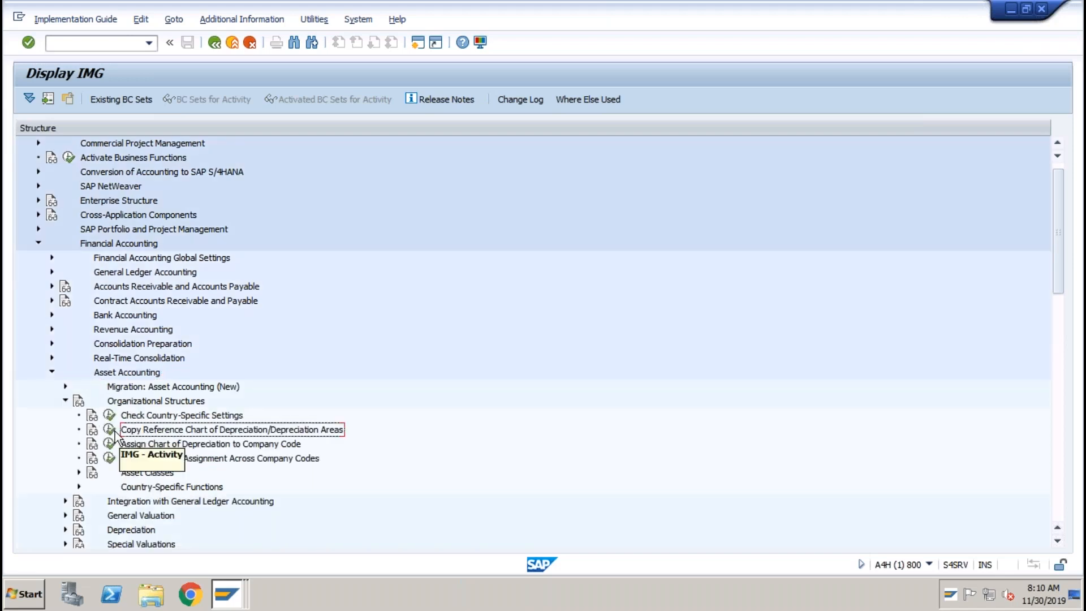
left_click(115, 432)
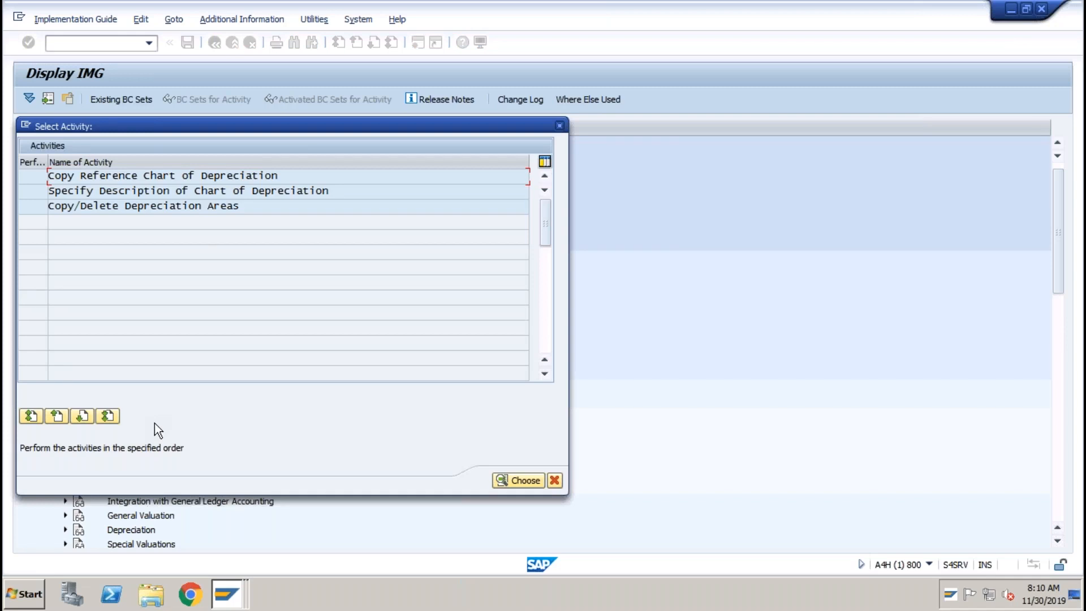
Browse the available source charts of depreciation, such as 0IN, then cancel the copy and go back.
double_click(193, 178)
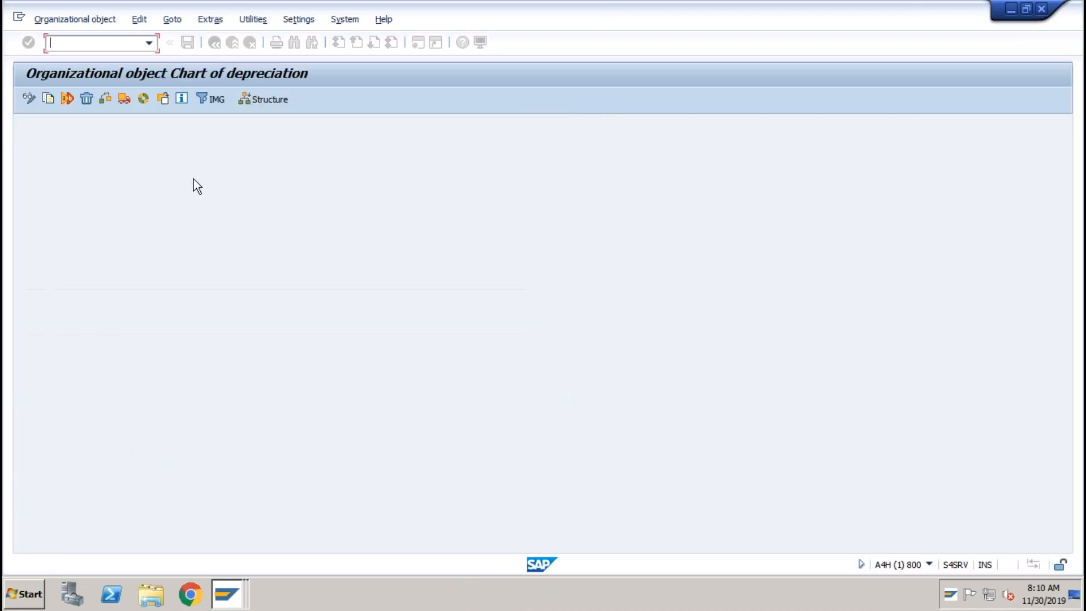
left_click(48, 99)
left_click(214, 210)
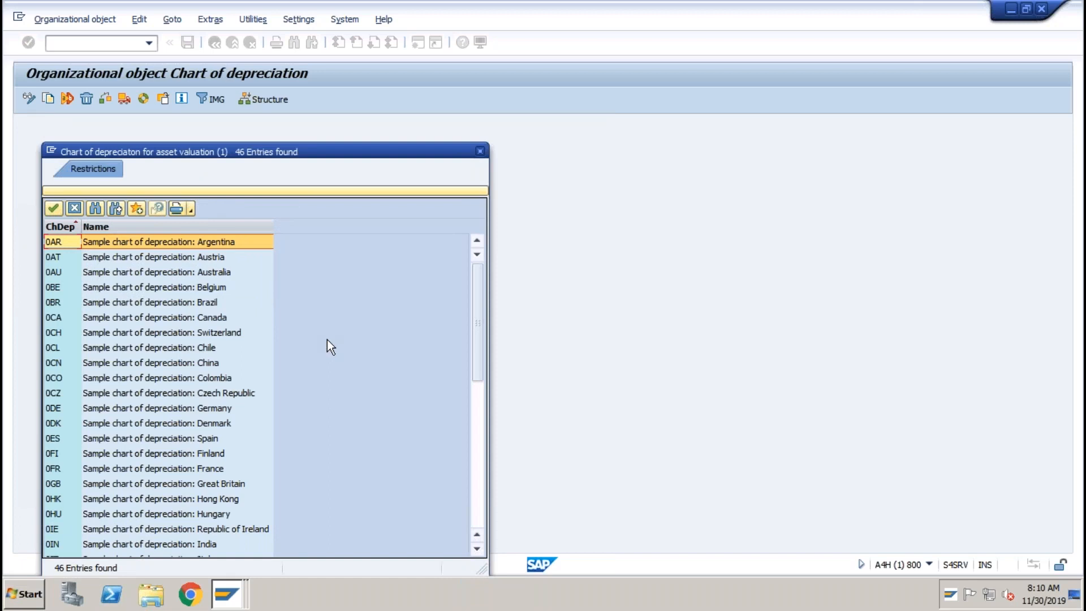
left_click(198, 546)
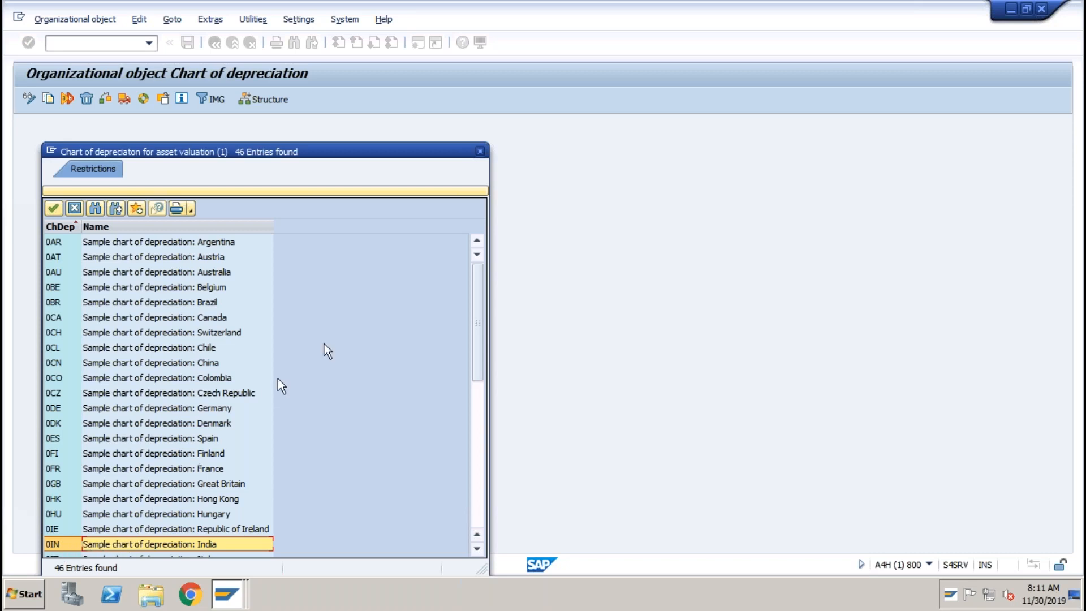
left_click(479, 151)
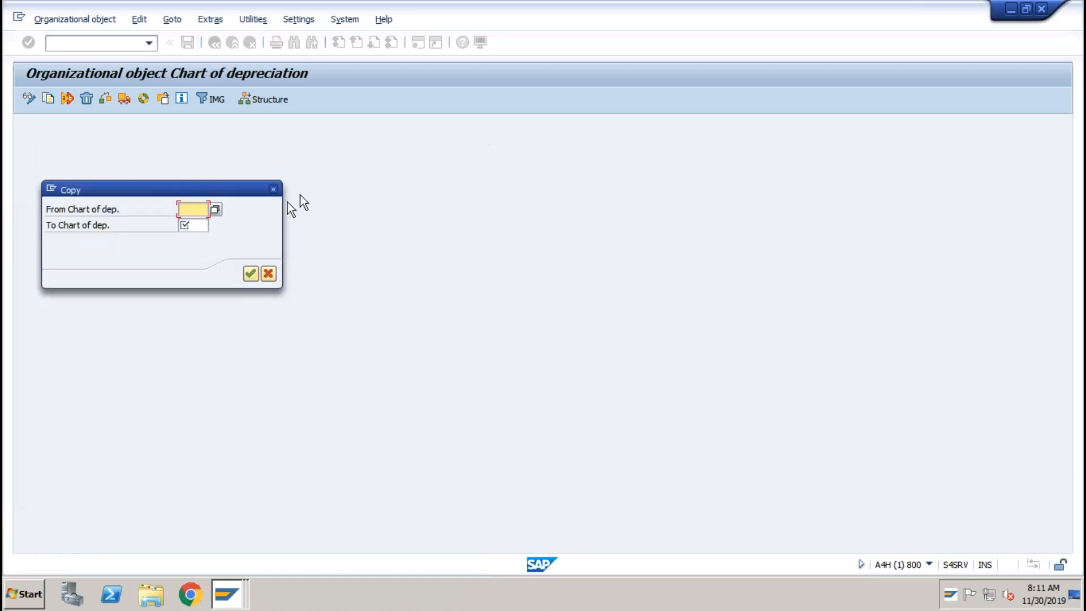
left_click(272, 189)
left_click(218, 48)
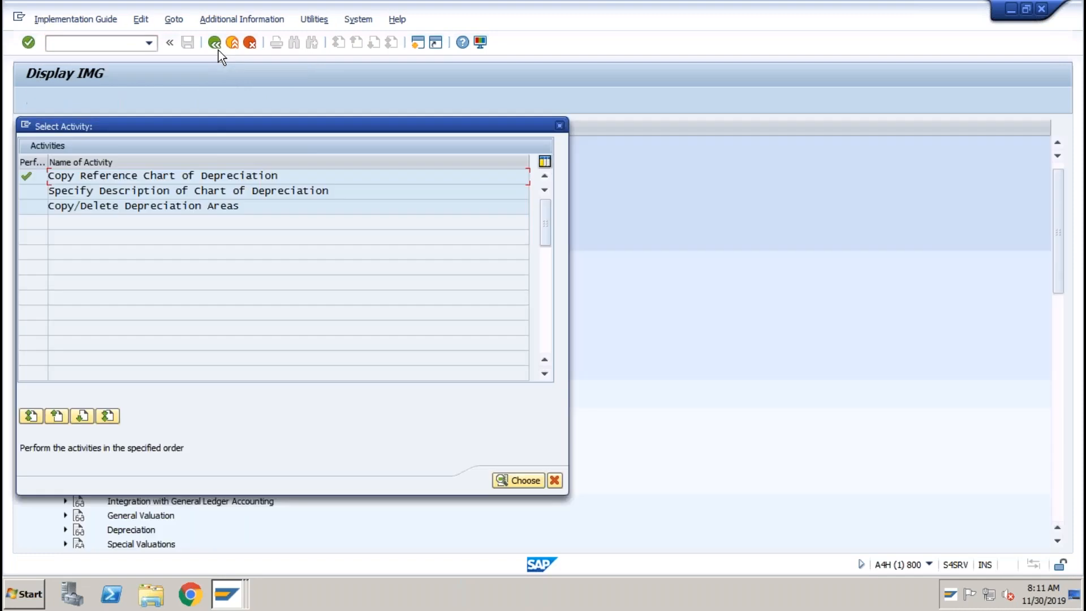
Position the chart of depreciation descriptions on ABCI, verify 'COD for ABCI', and go back.
double_click(197, 188)
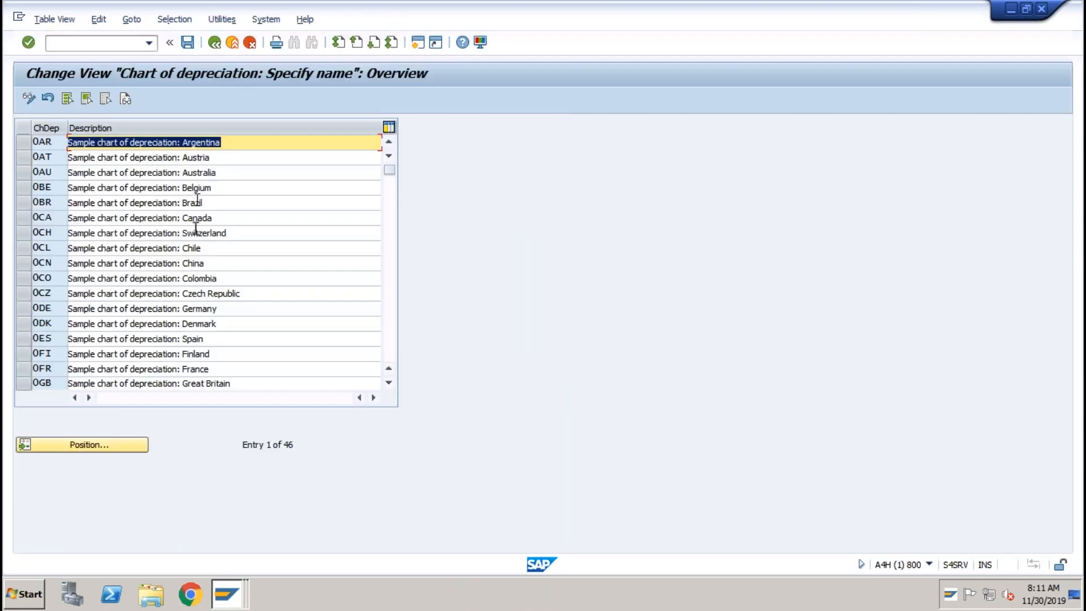
left_click(87, 444)
type("abc")
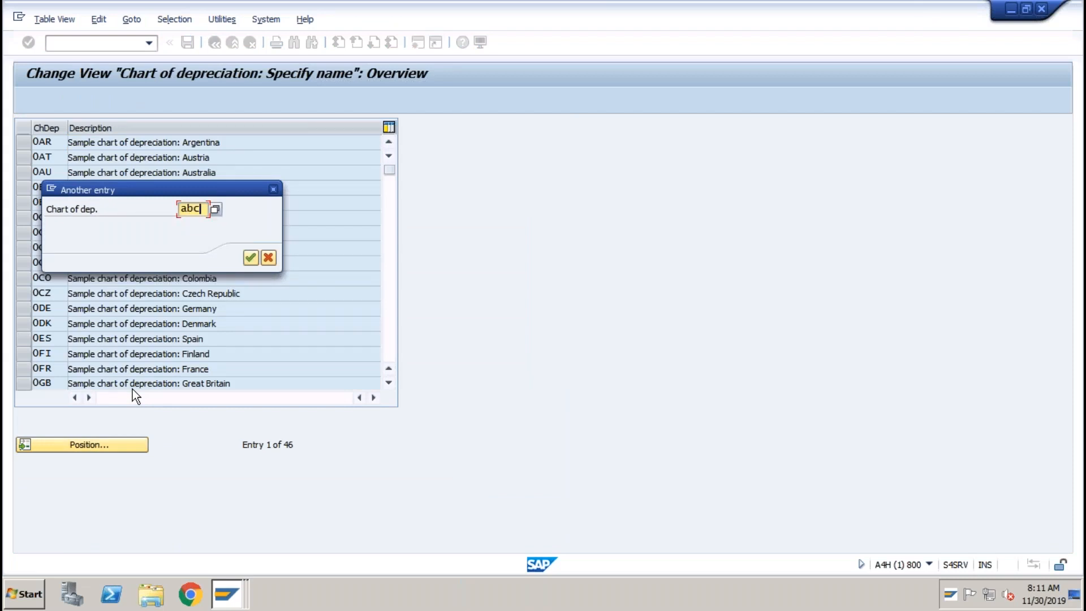
key("Return")
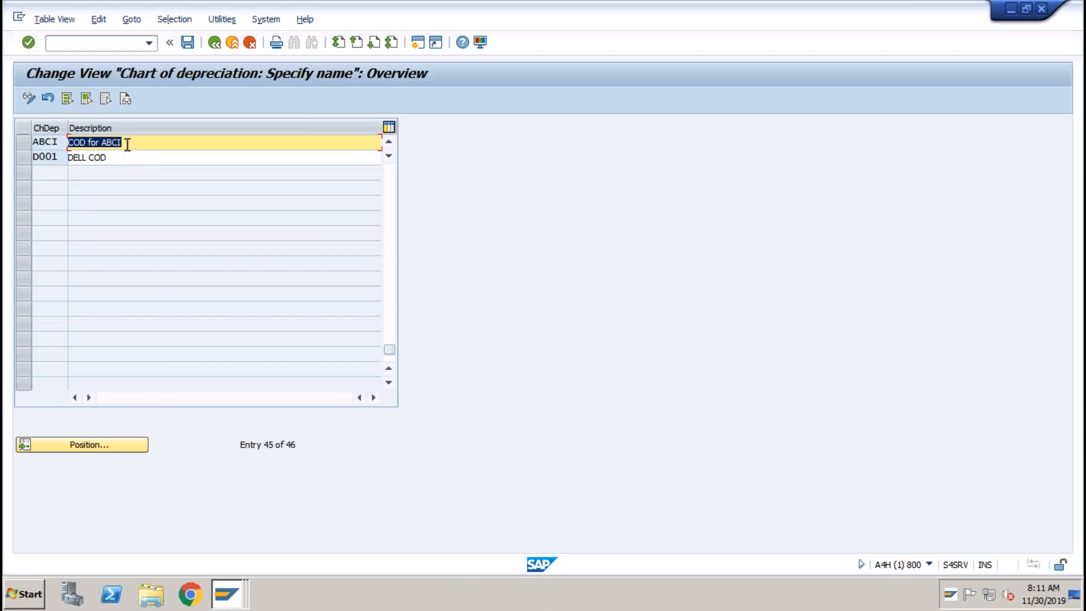
left_click(215, 43)
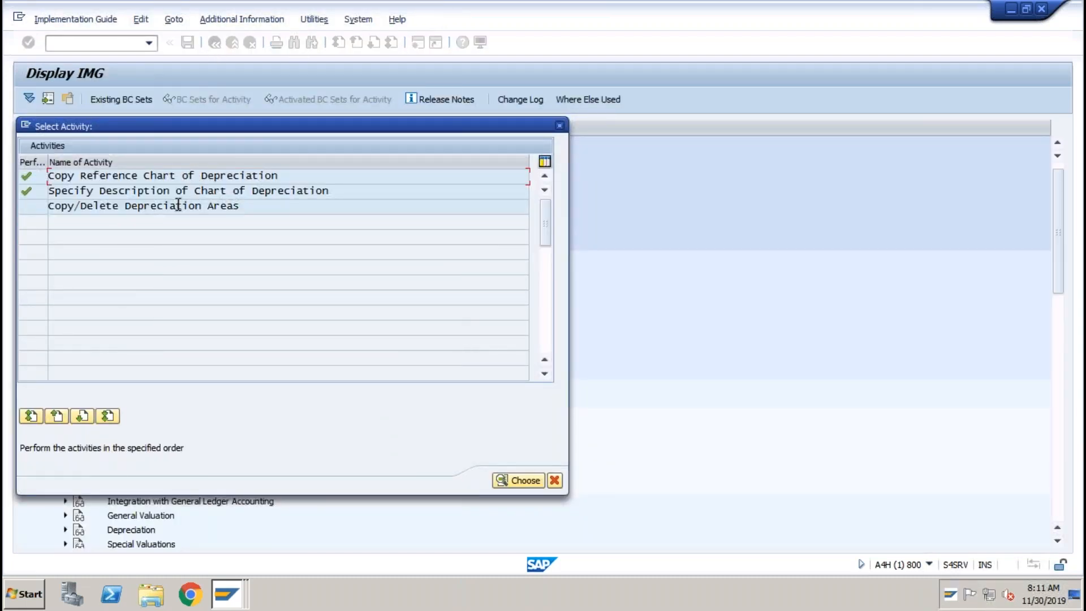
Review chart ABCI's area 1 Book depreciation (GAAP, ledger 0L, real-time posting), then exit the activity list.
double_click(178, 204)
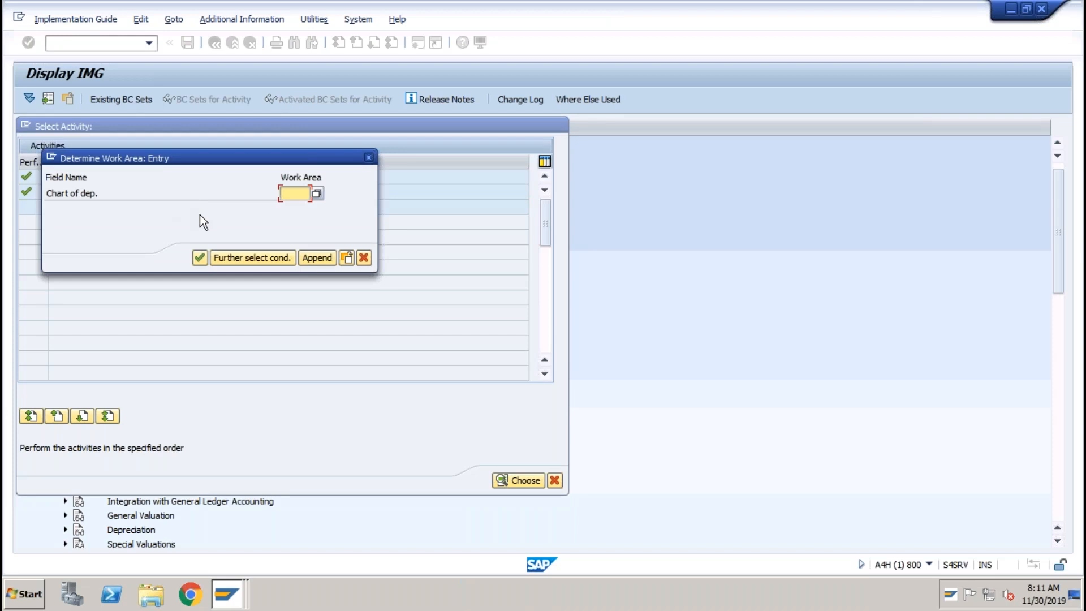
type("abci")
key("Return")
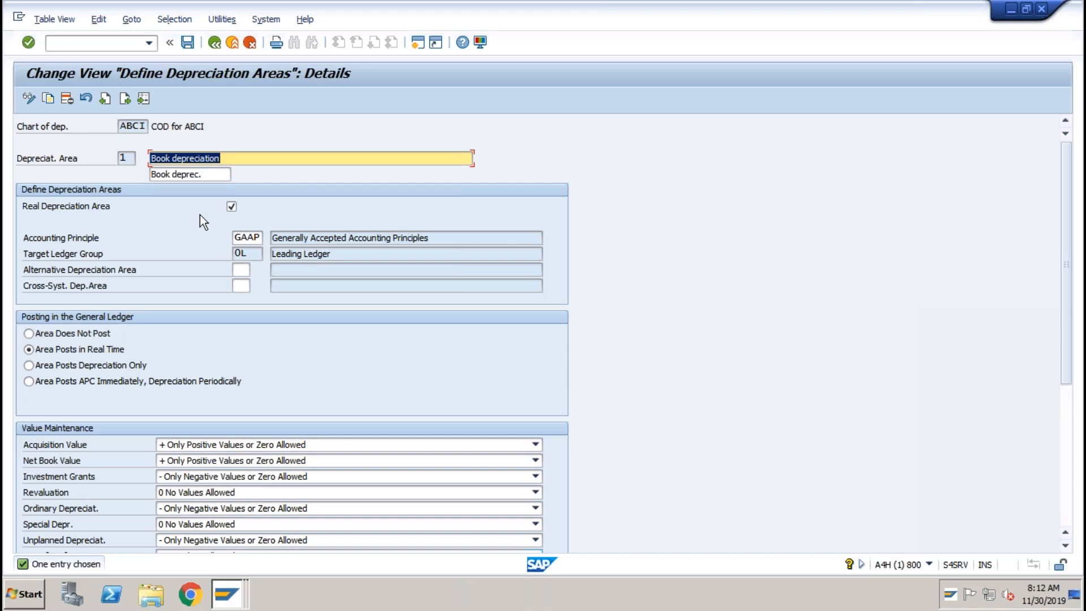
left_click(126, 158)
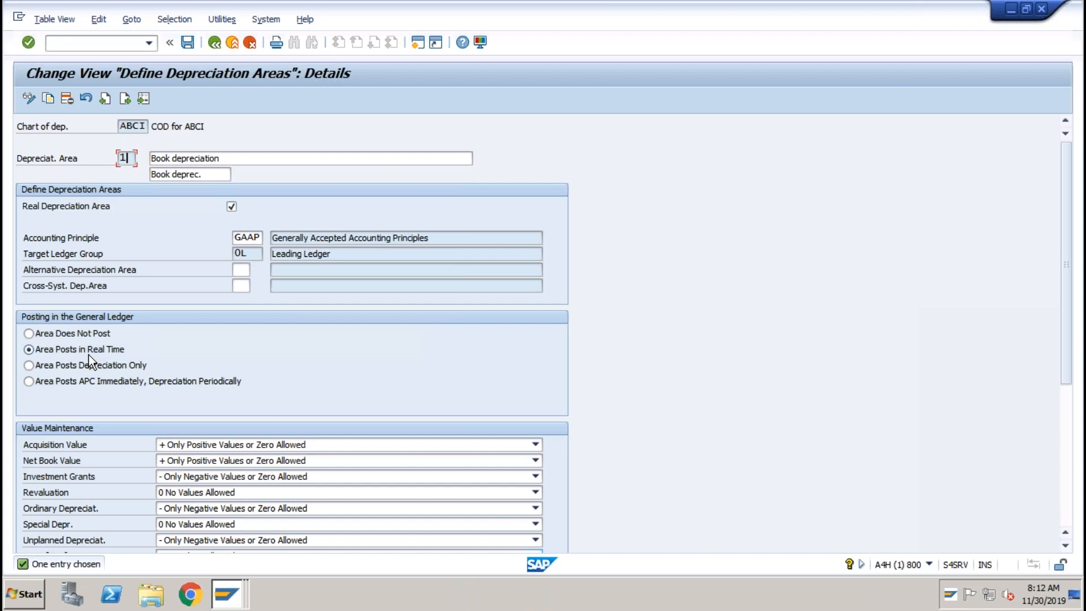
left_click(214, 43)
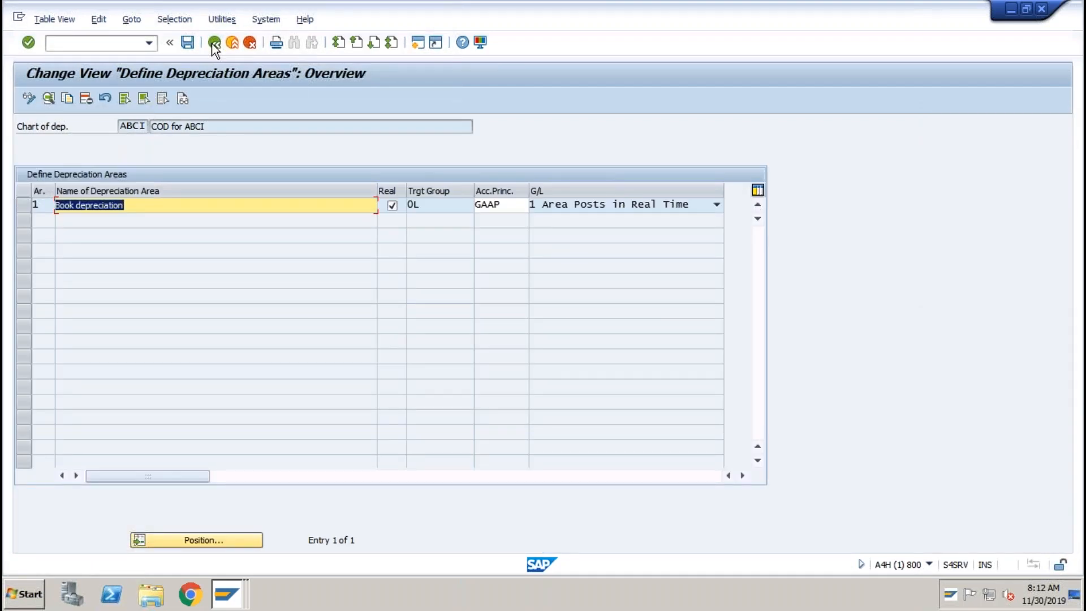
left_click(214, 44)
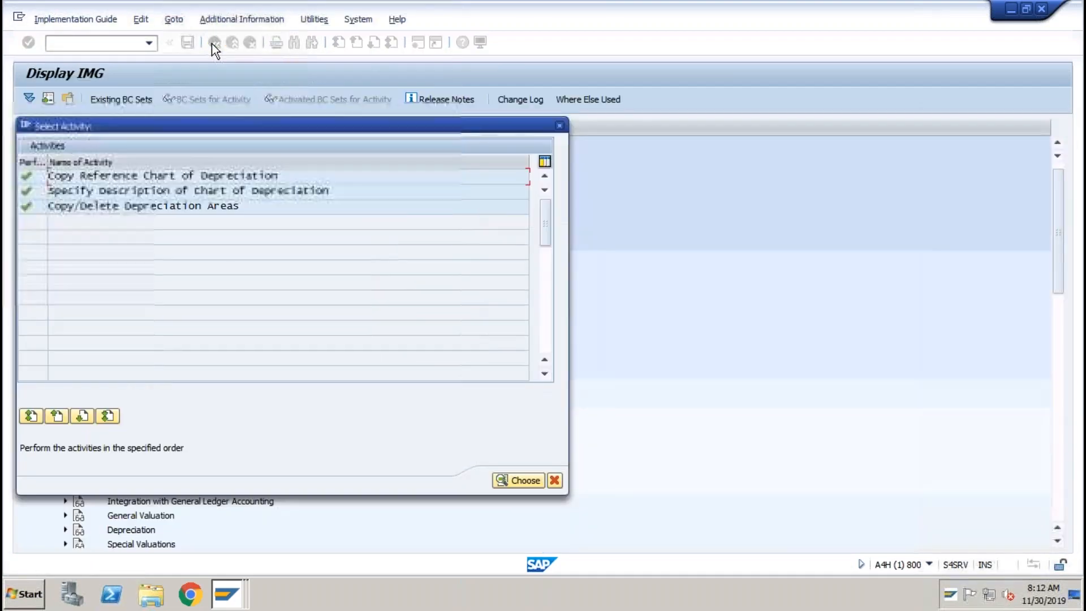
left_click(560, 125)
Expand Asset Classes in the IMG tree and run Define Asset Classes.
left_click(186, 446)
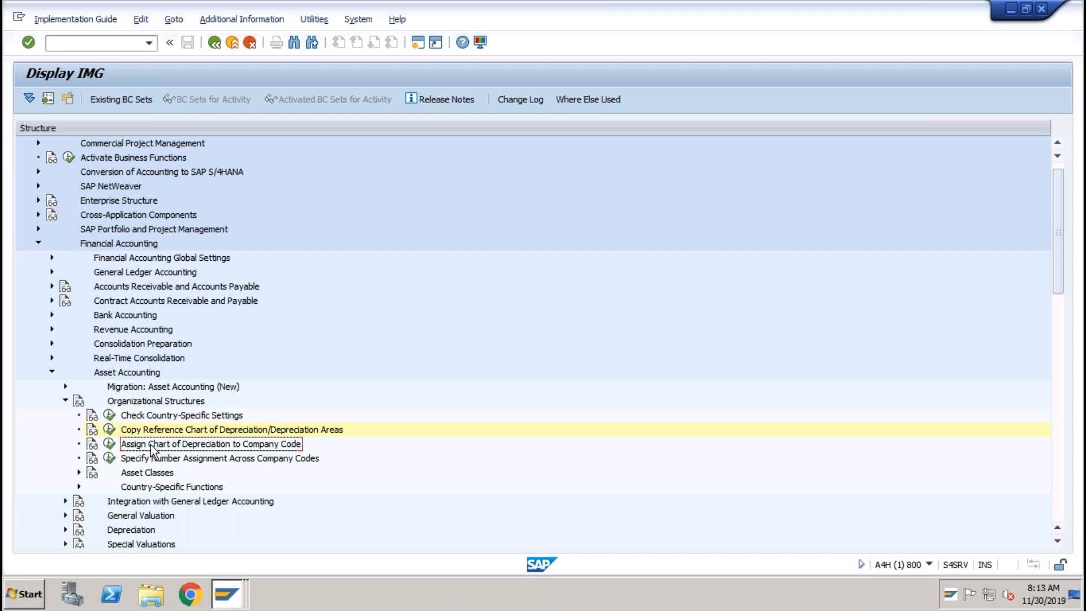
left_click(133, 477)
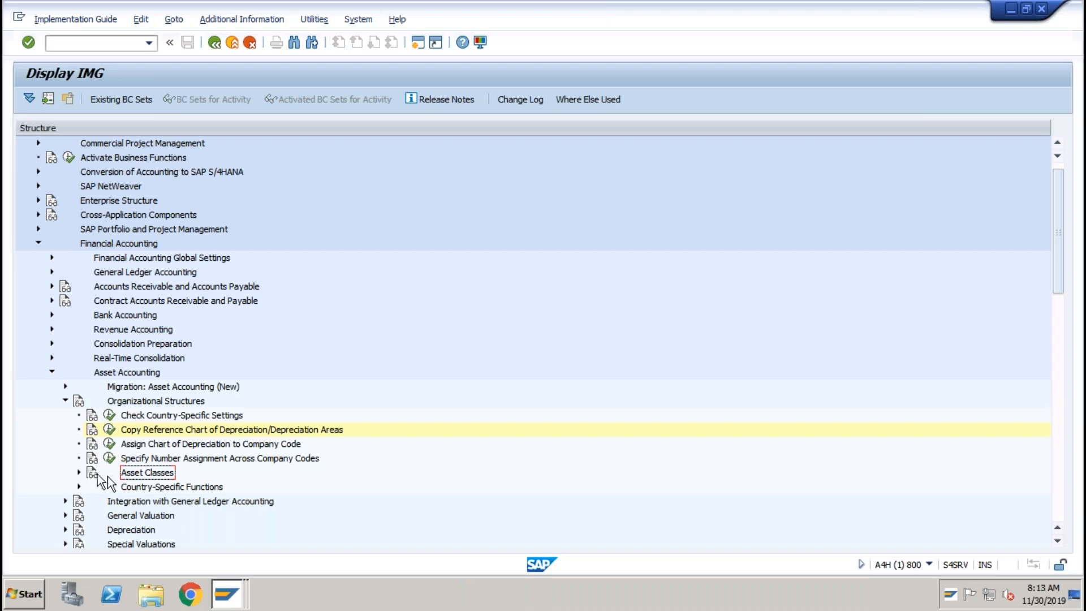
left_click(80, 473)
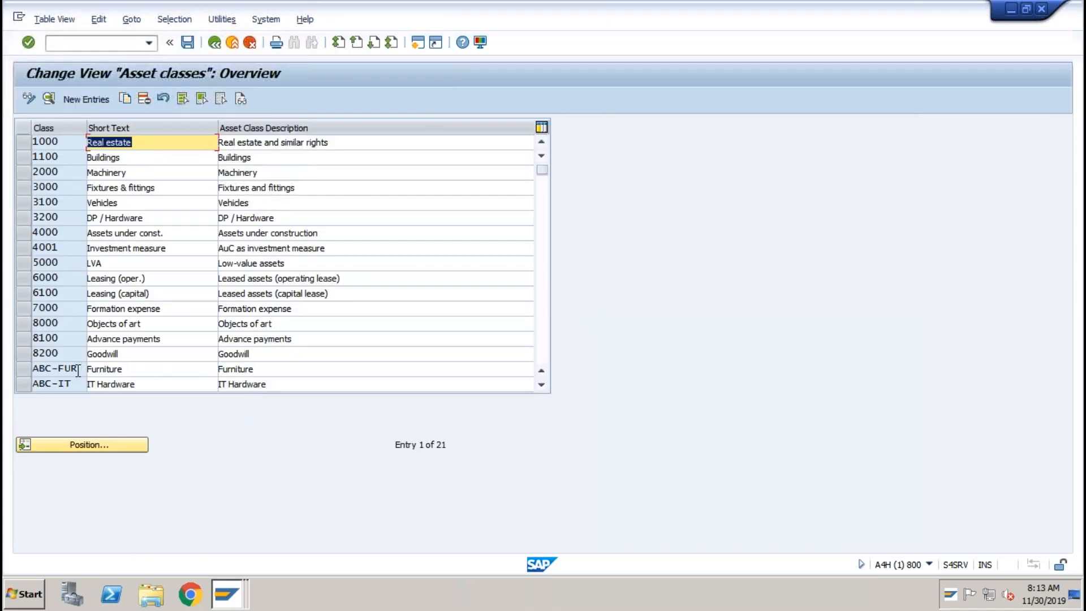
Open the details of asset class ABC-IT, IT Hardware, from the overview.
left_click(93, 369)
left_click(125, 384)
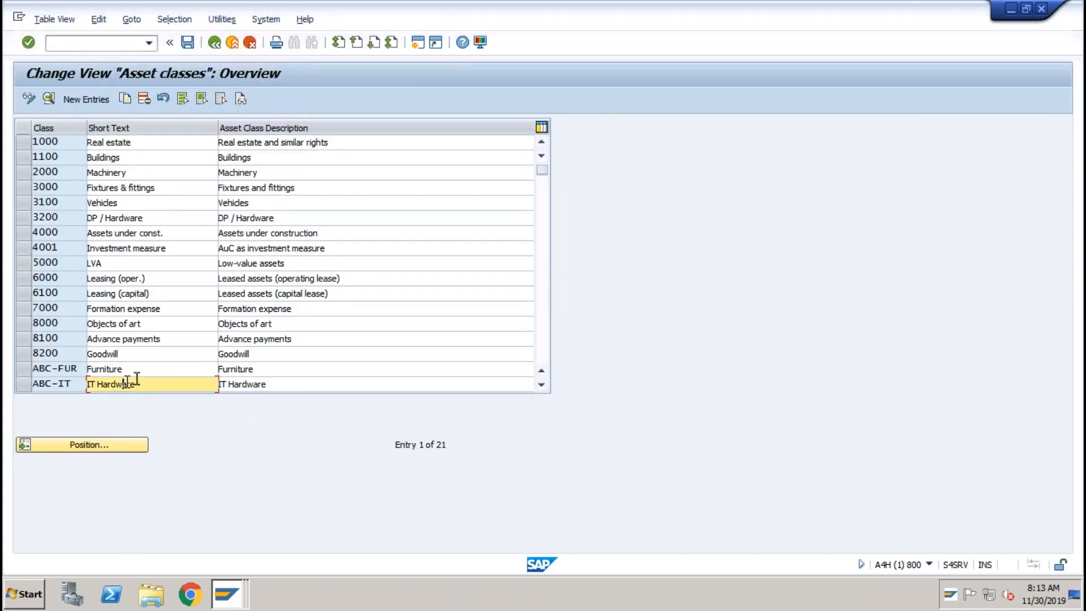
left_click(543, 277)
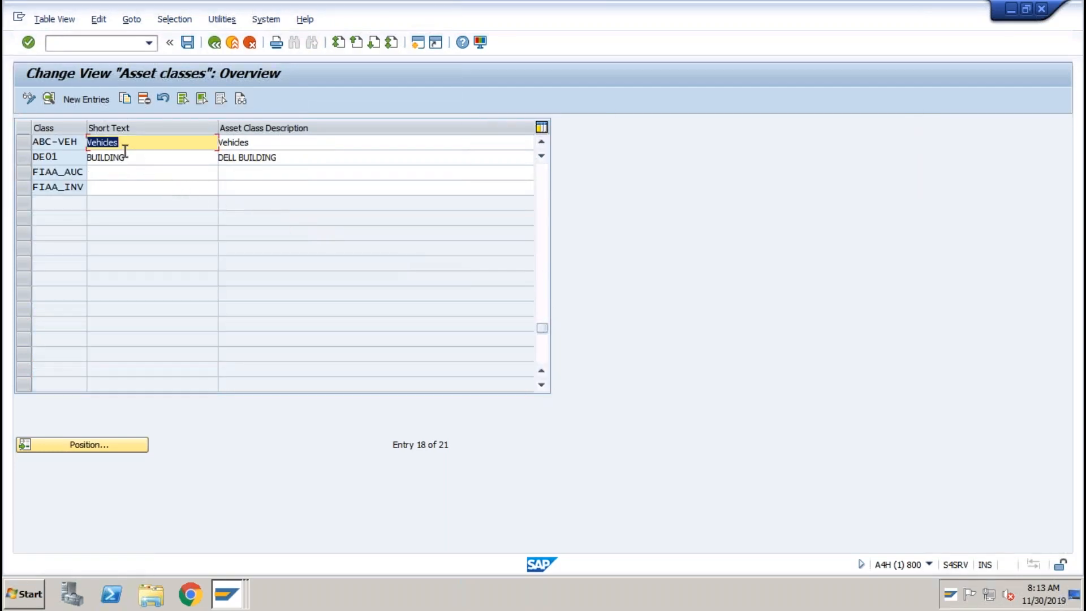
left_click(541, 251)
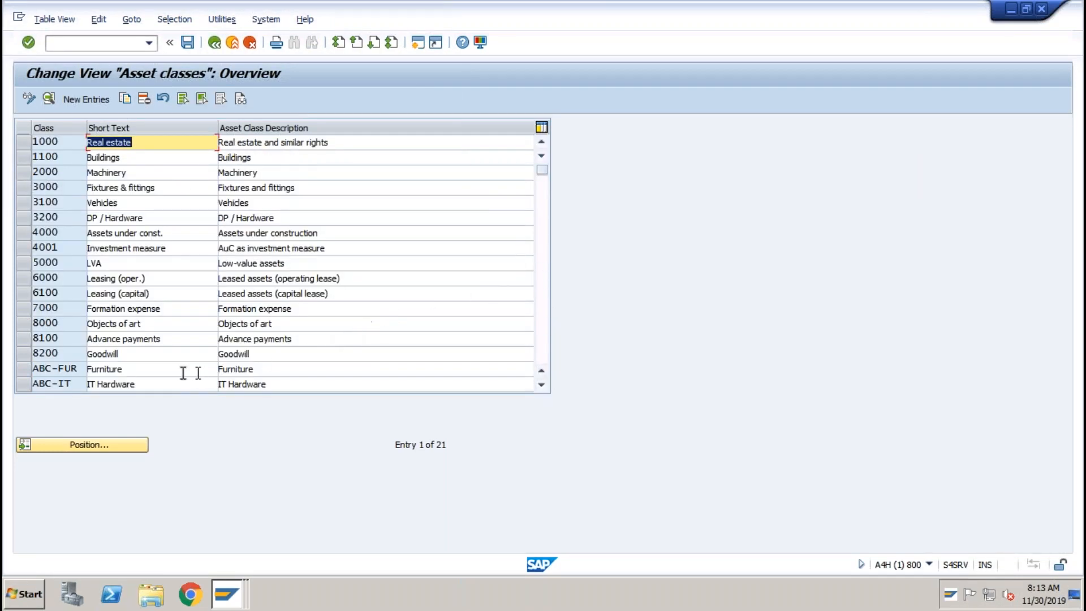
left_click(118, 384)
double_click(119, 385)
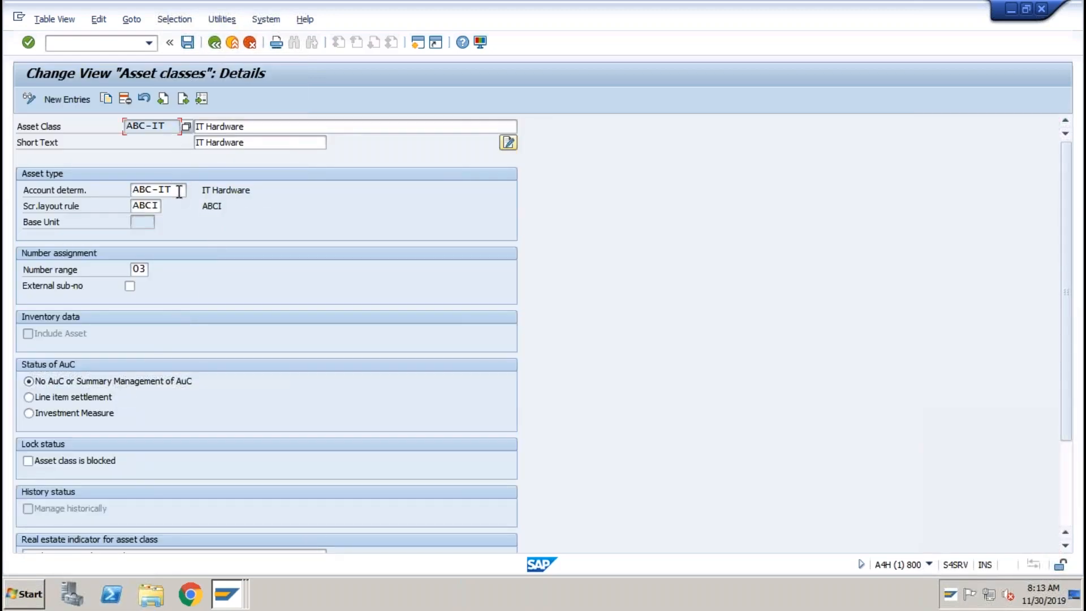
Check its account determination ABC-IT, screen layout rule ABCI and number range 03.
left_click(178, 190)
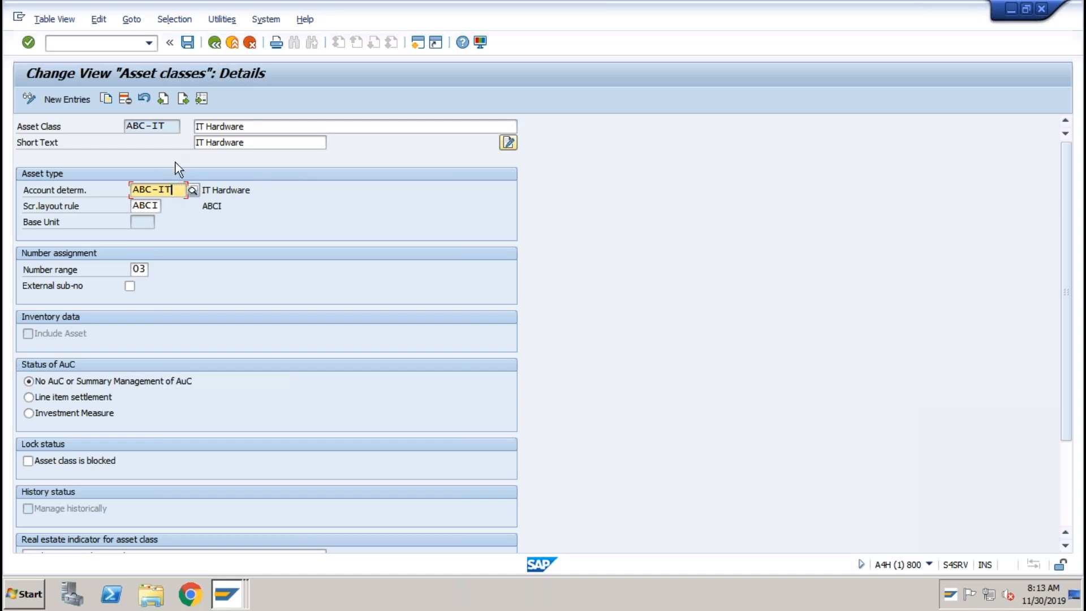
left_click(168, 126)
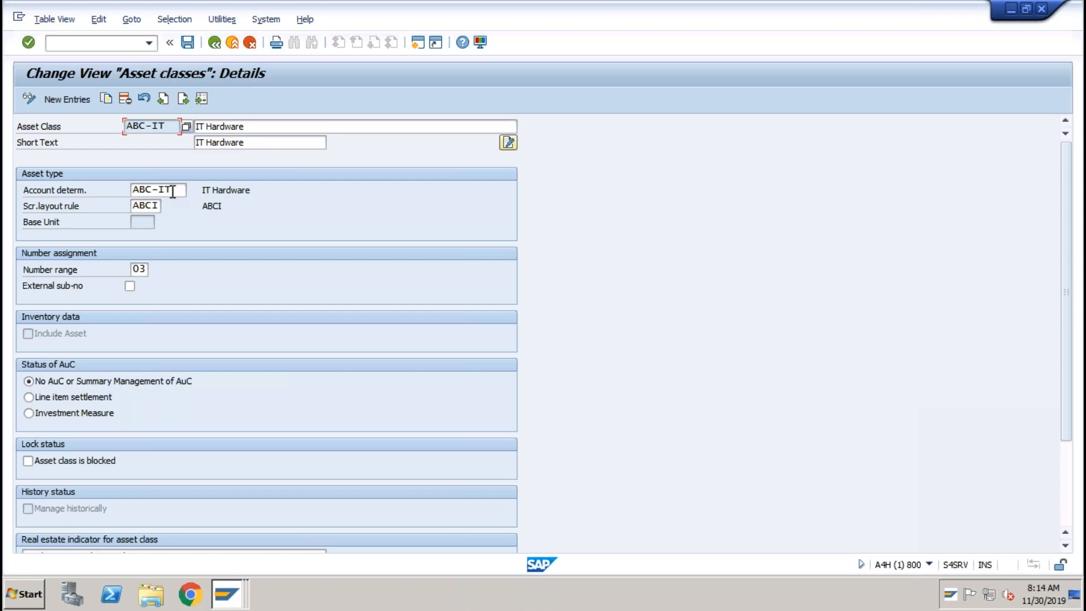
left_click(153, 186)
left_click_drag(172, 189, 131, 187)
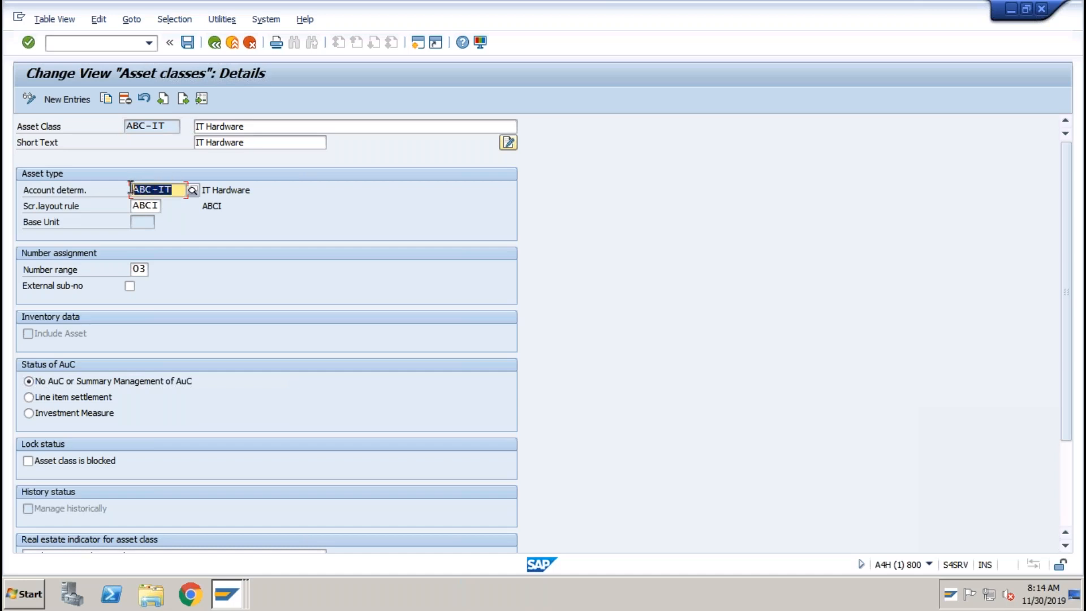
left_click(132, 191)
left_click(150, 207)
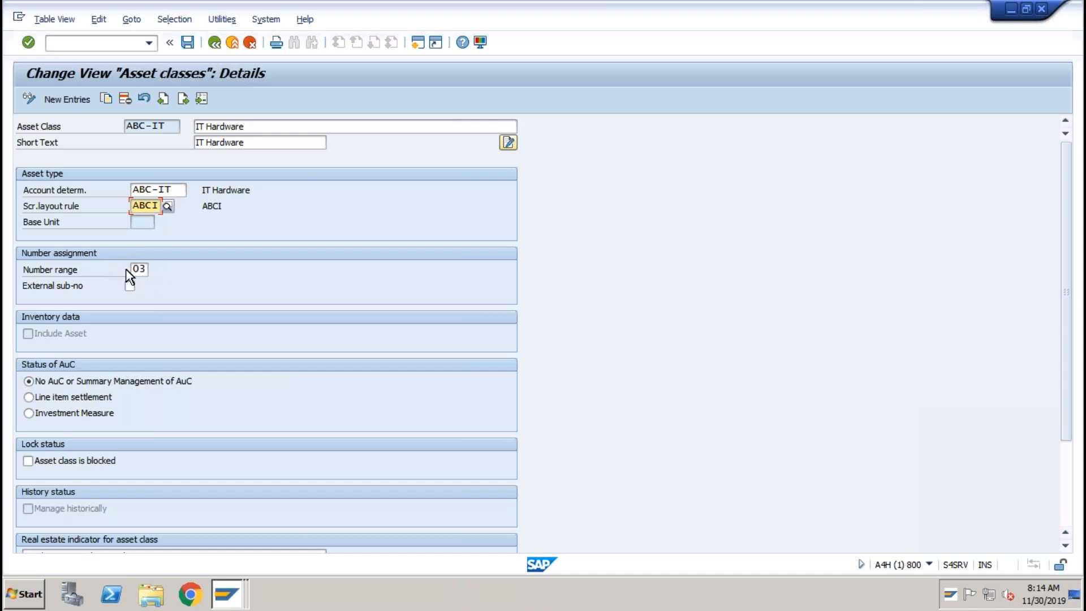
Start the Change Asset transaction AS02.
left_click(126, 47)
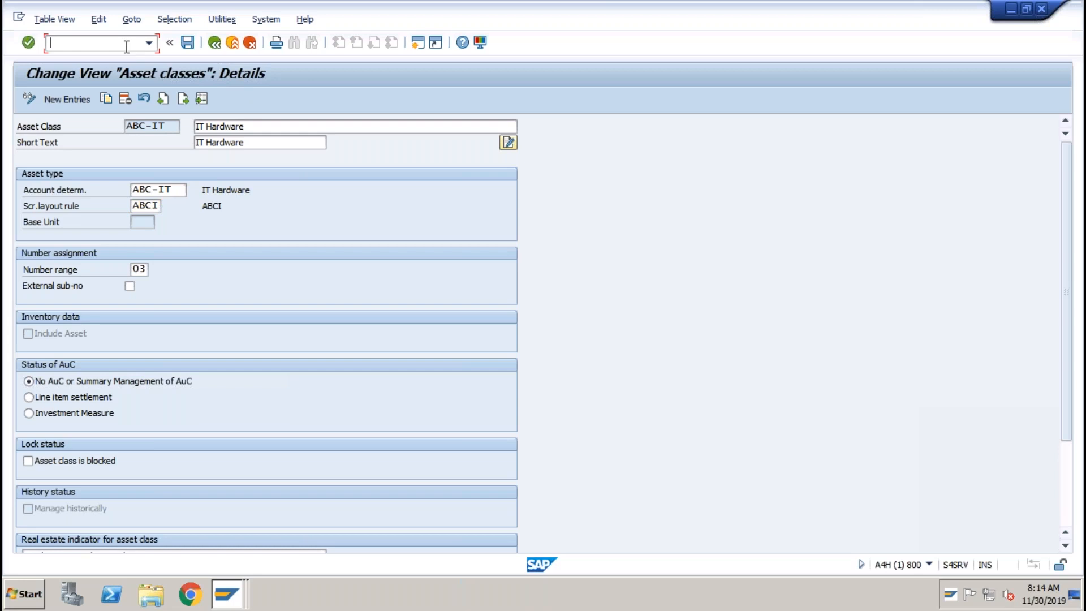
type("/nas03")
key("BackSpace")
type("1")
key("BackSpace")
type("2")
key("Return")
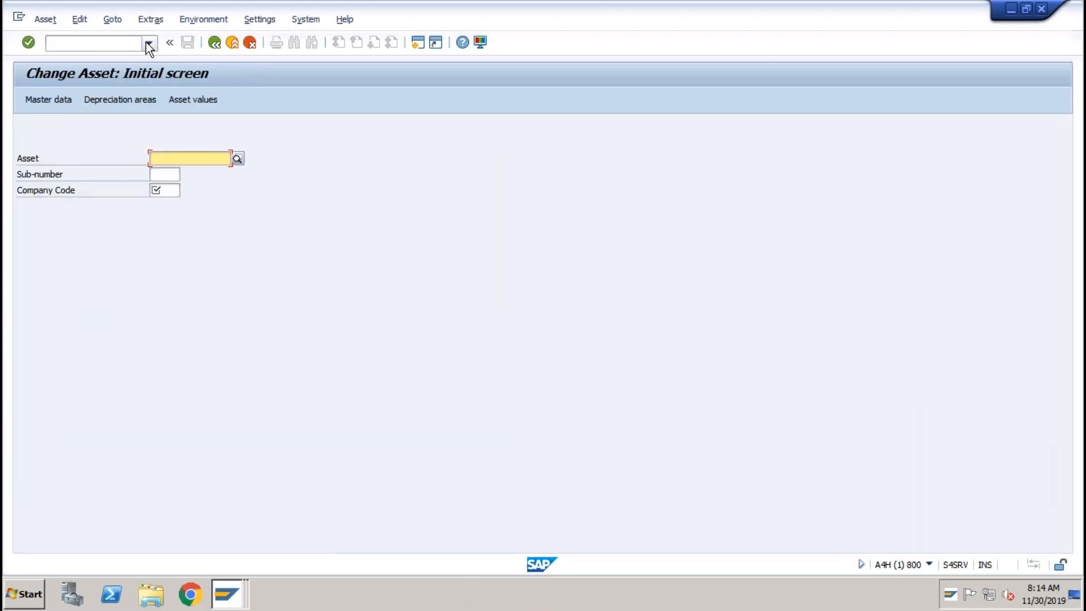
Search assets restricted to company code abc and open asset 3001, HP LAPTOP.
left_click(236, 158)
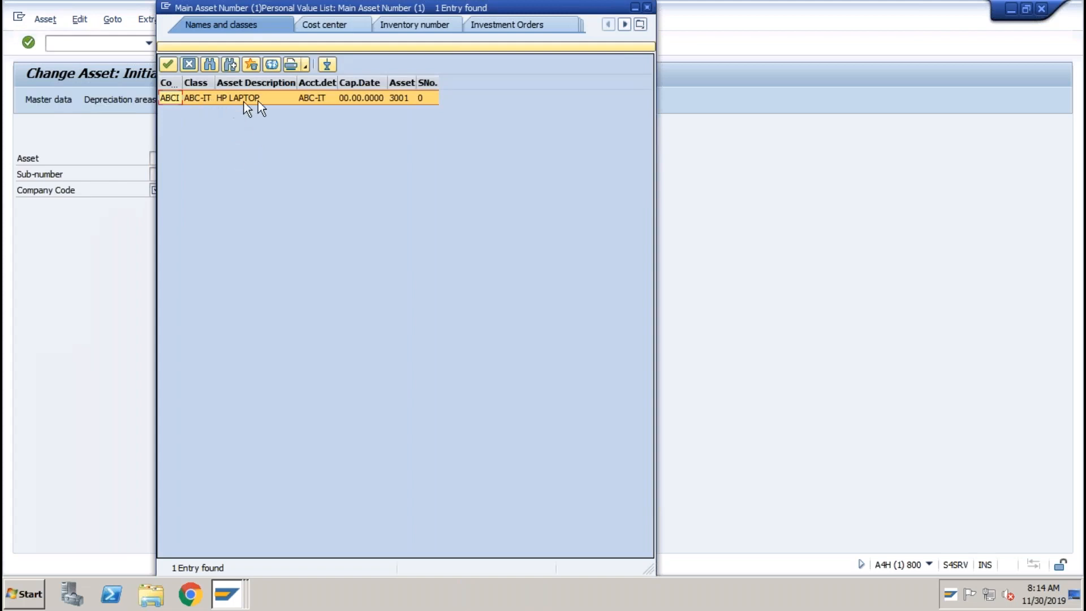
left_click(403, 47)
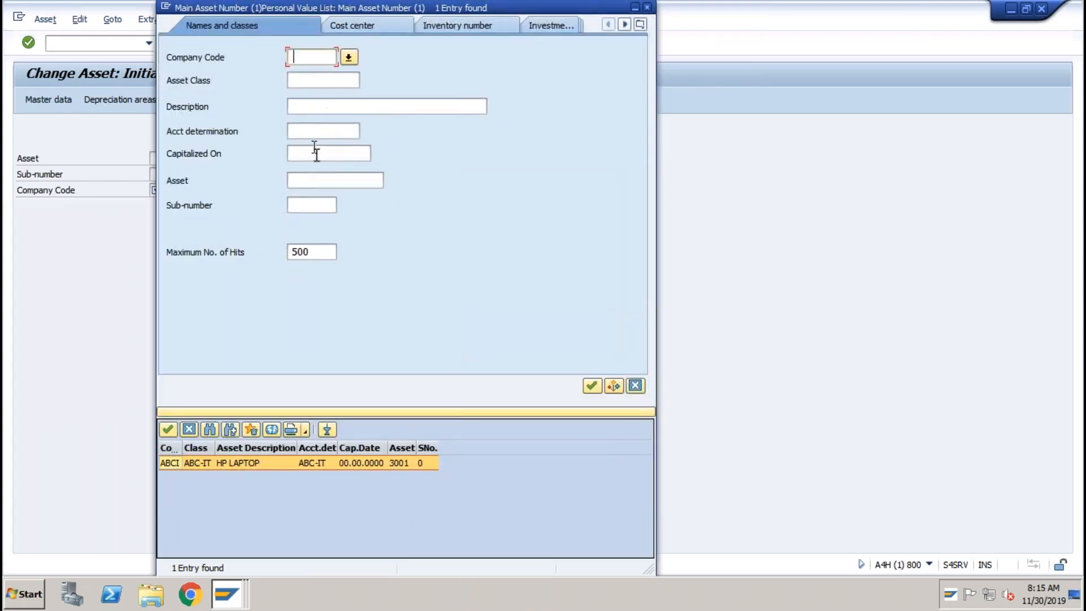
type("abc")
key("Return")
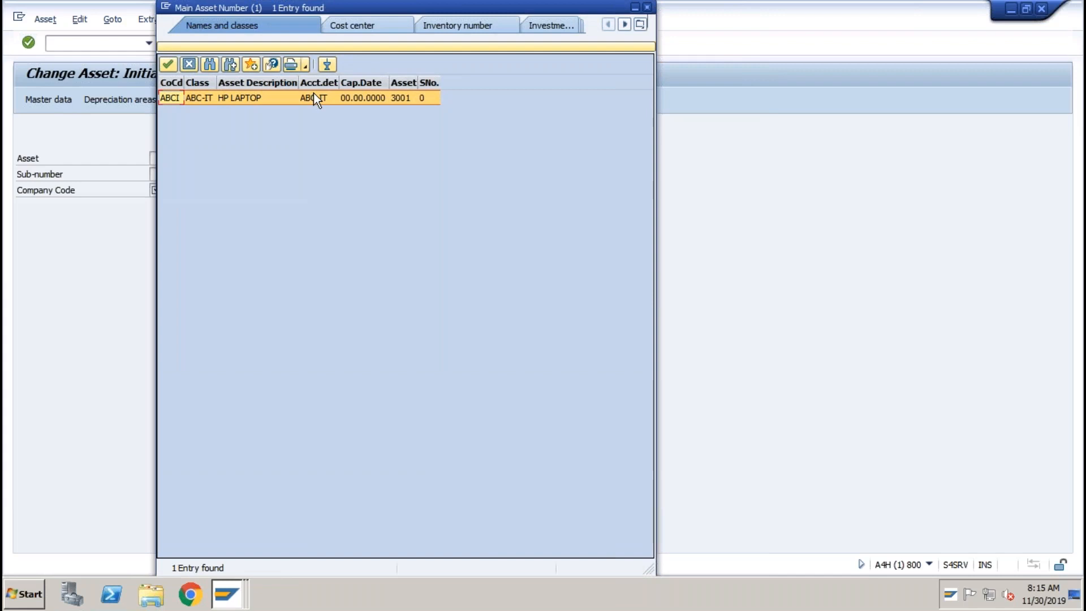
double_click(276, 97)
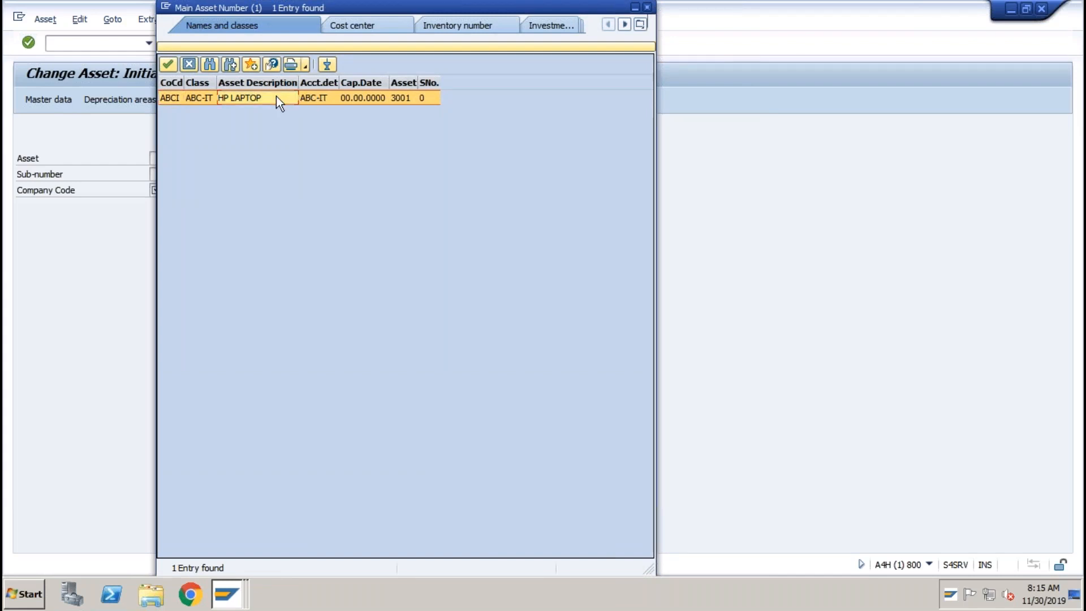
key("Return")
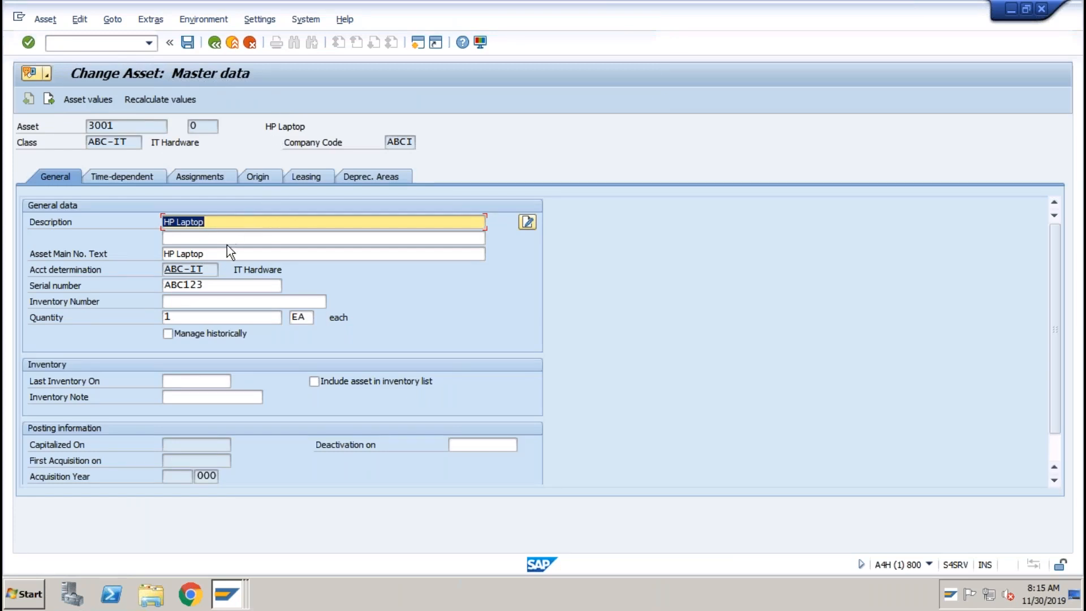
Check asset 3001's account determination ABC-IT, cost center TEST, and 5-year useful life.
left_click_drag(207, 269, 164, 269)
left_click(165, 270)
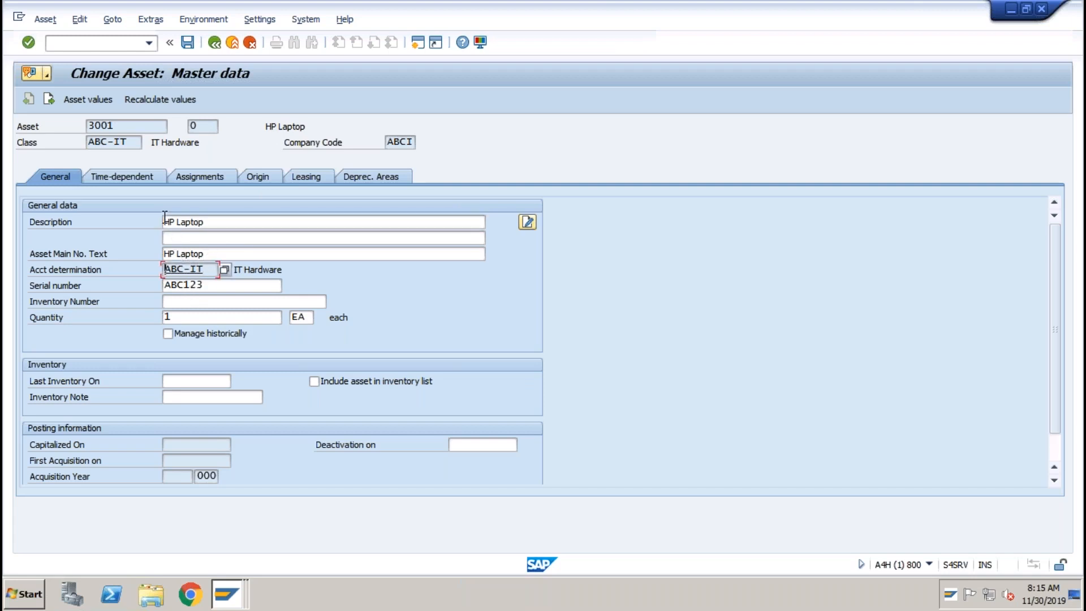
left_click(137, 180)
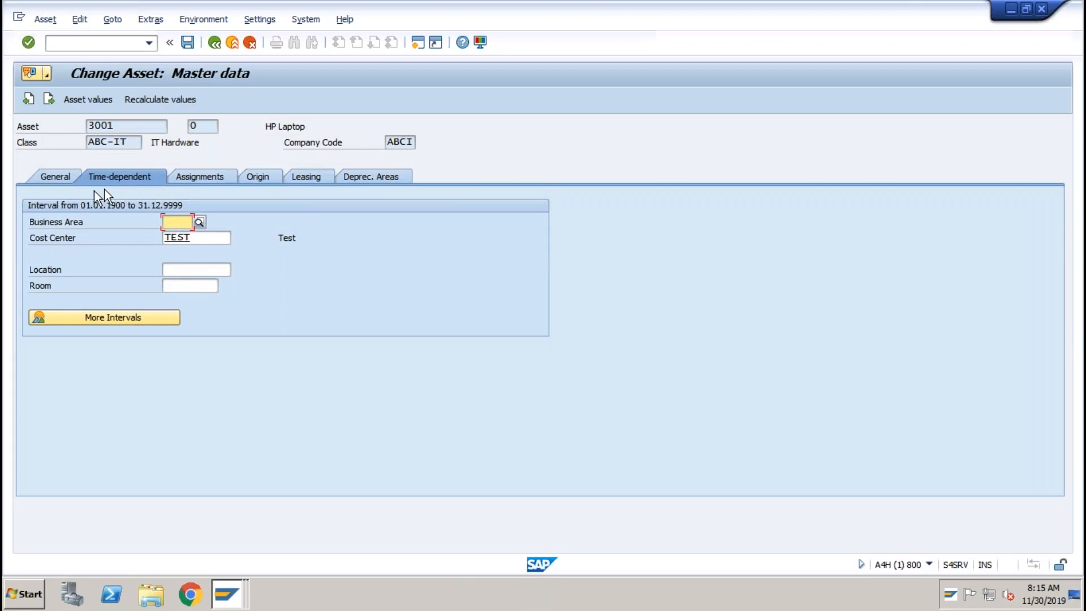
left_click_drag(207, 237, 151, 238)
left_click(148, 237)
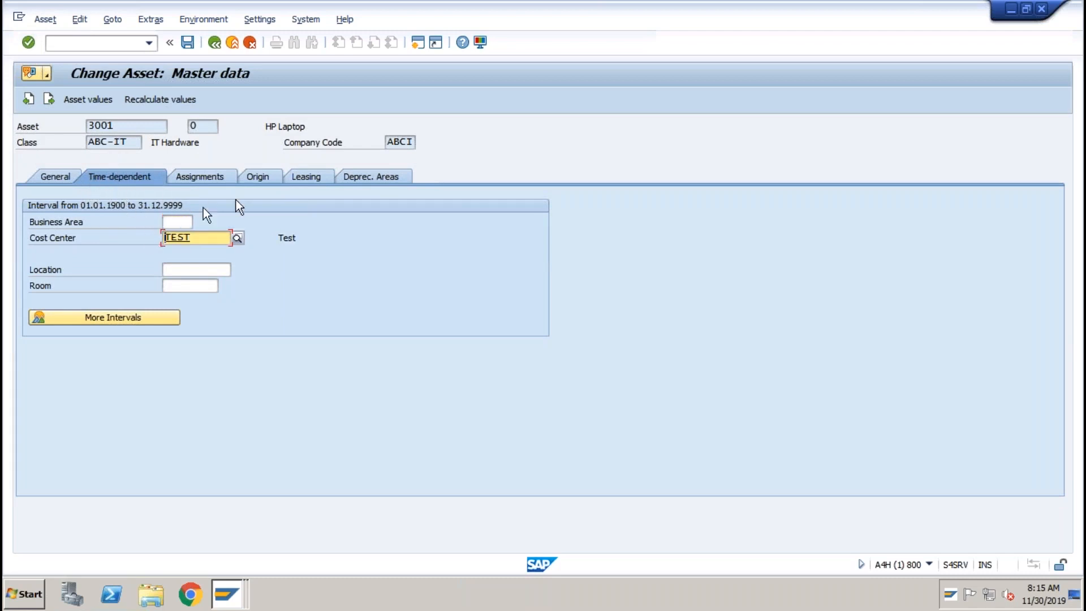
left_click(368, 177)
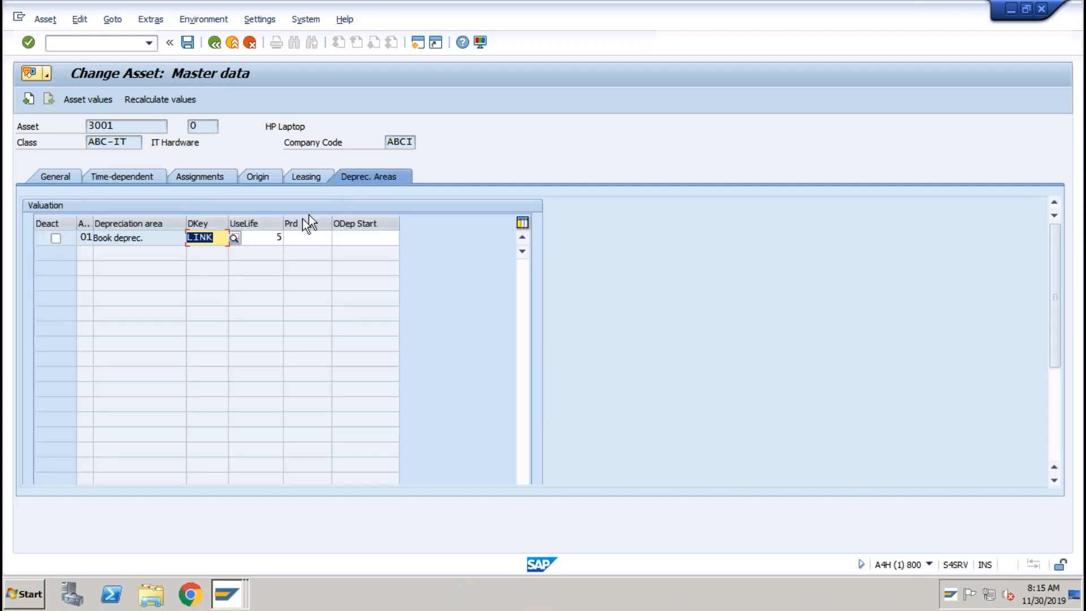
left_click(270, 237)
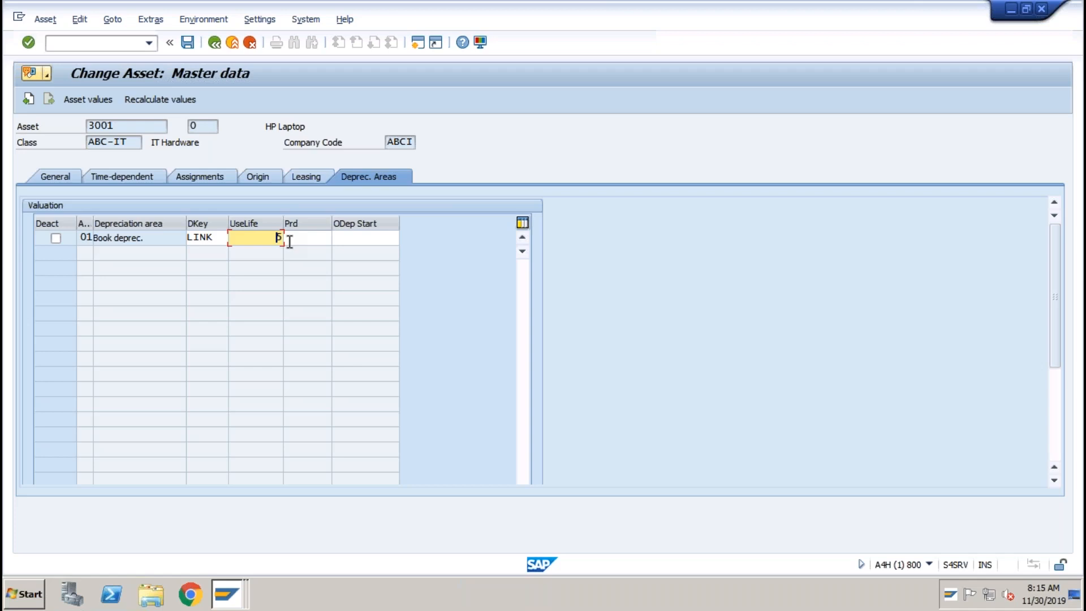
left_click(113, 45)
Run F-90 and enter 01042019 as both document date and posting date.
type("/n")
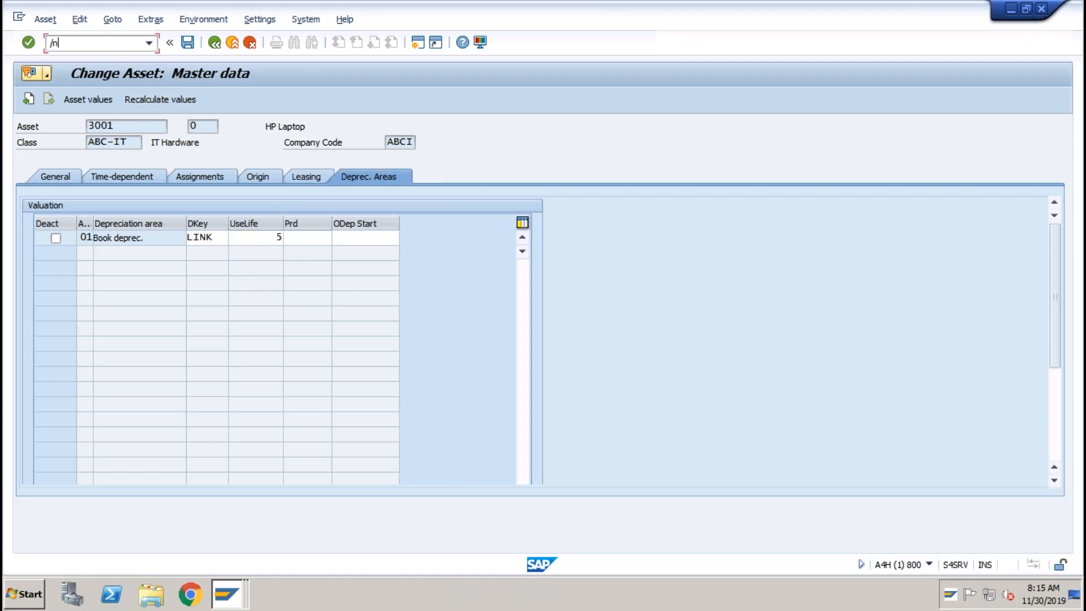
key("Return")
type("f-90")
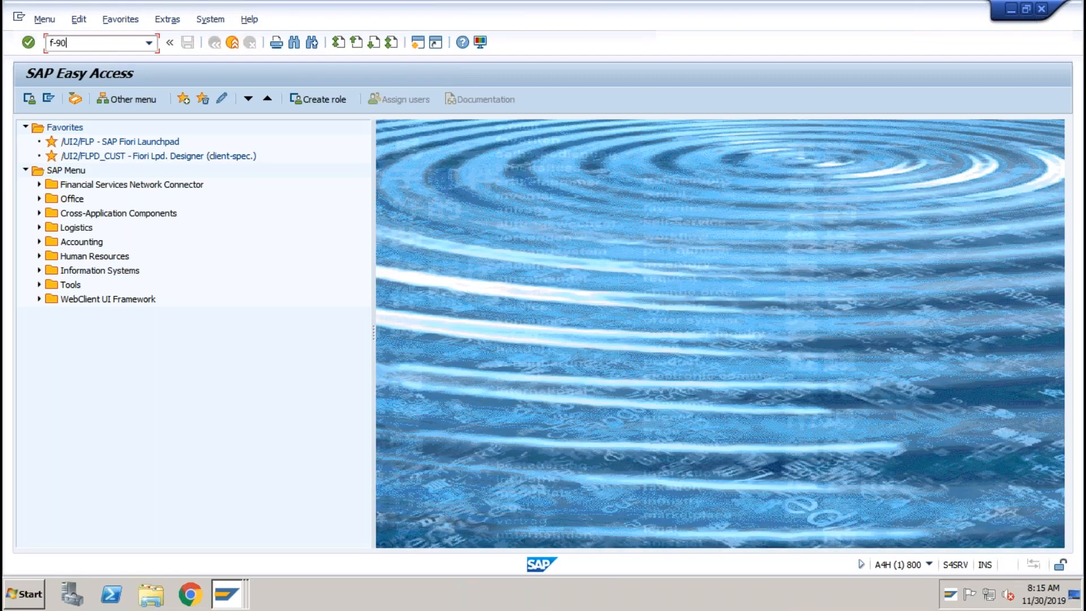
key("Return")
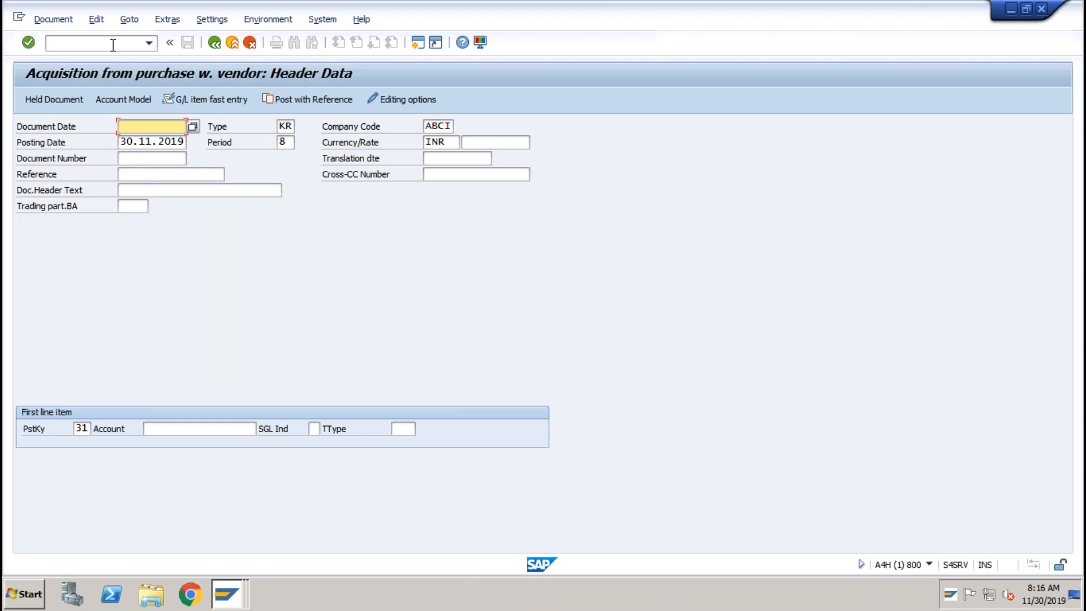
type("01")
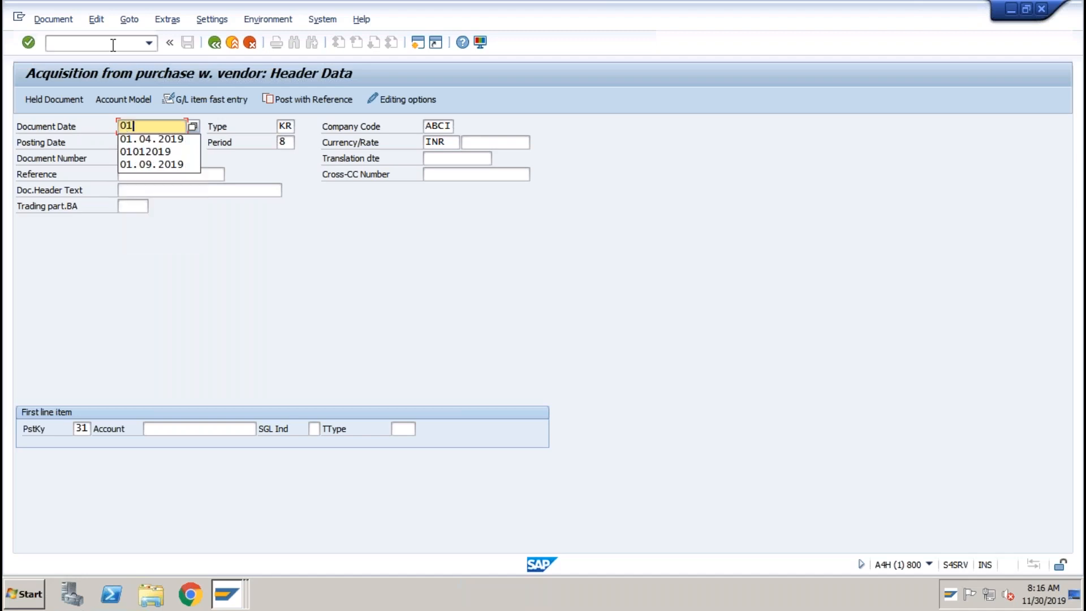
type("0")
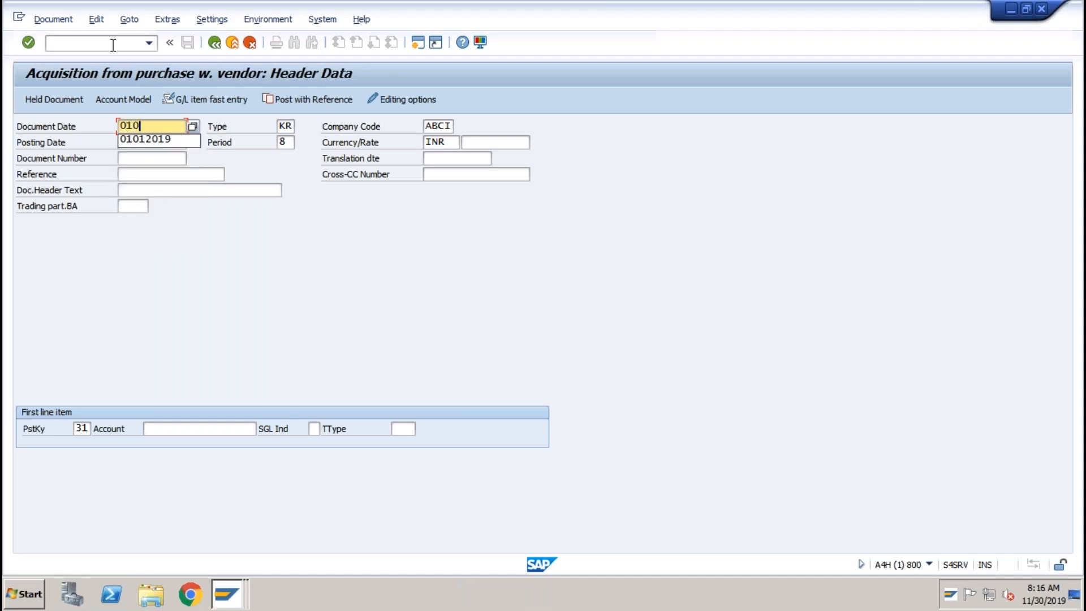
type("42019")
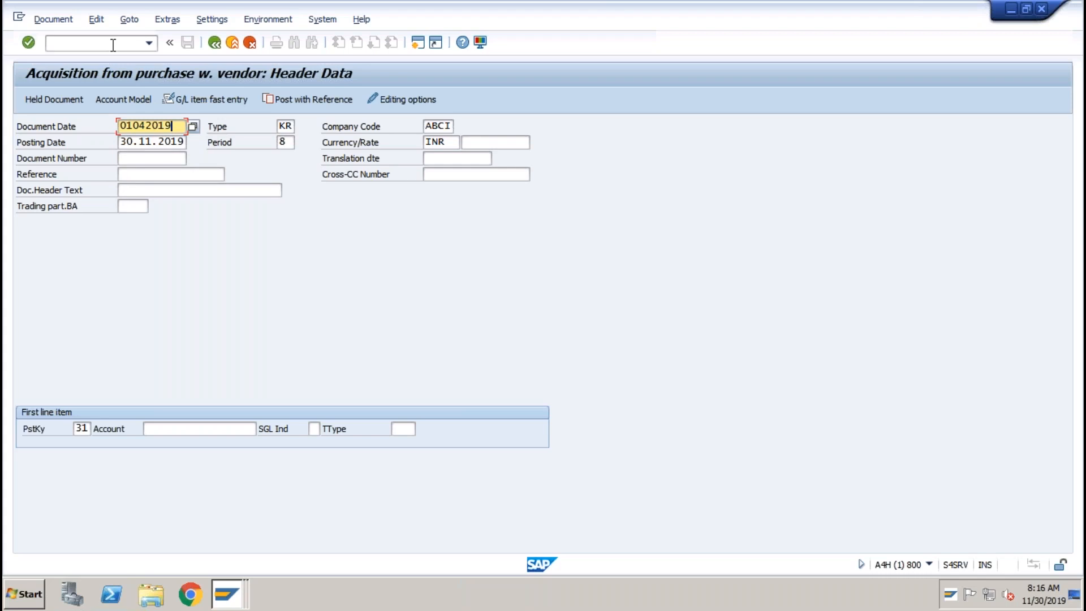
key("Tab")
key("Tab")
key("Tab")
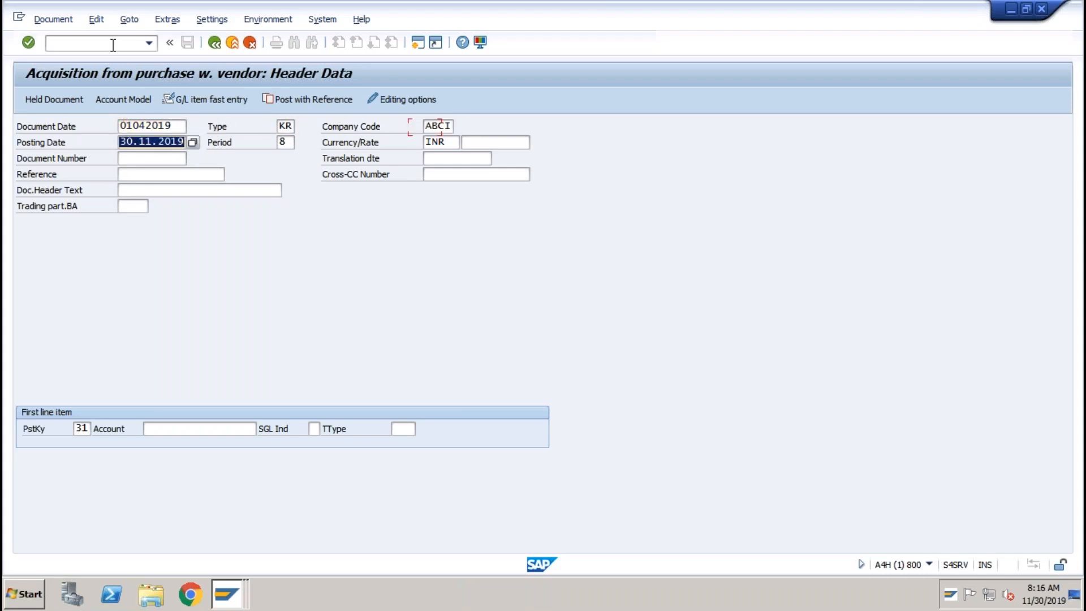
type("01")
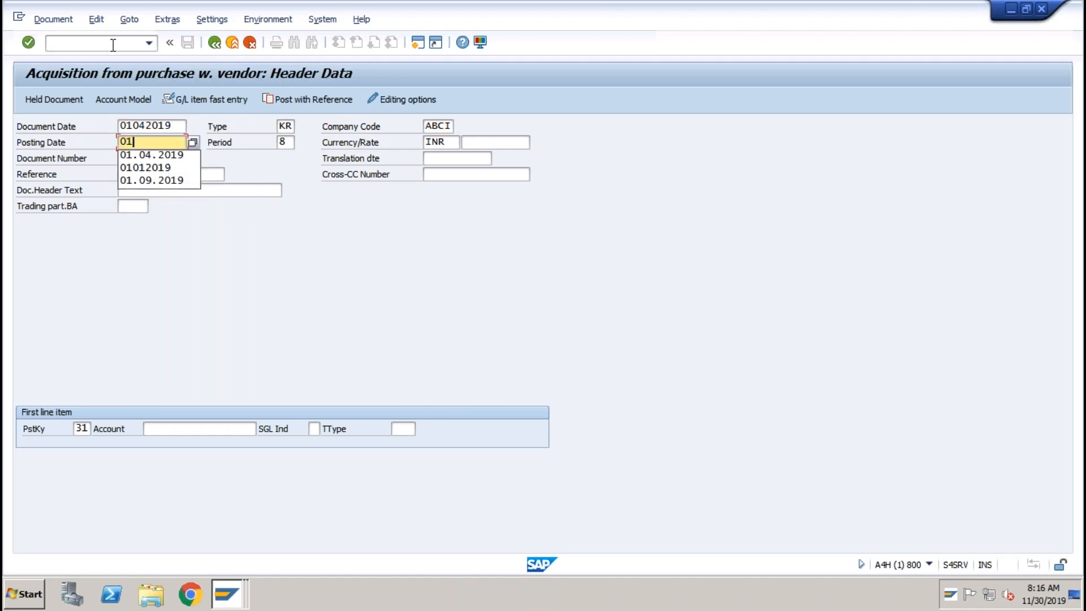
type("042019")
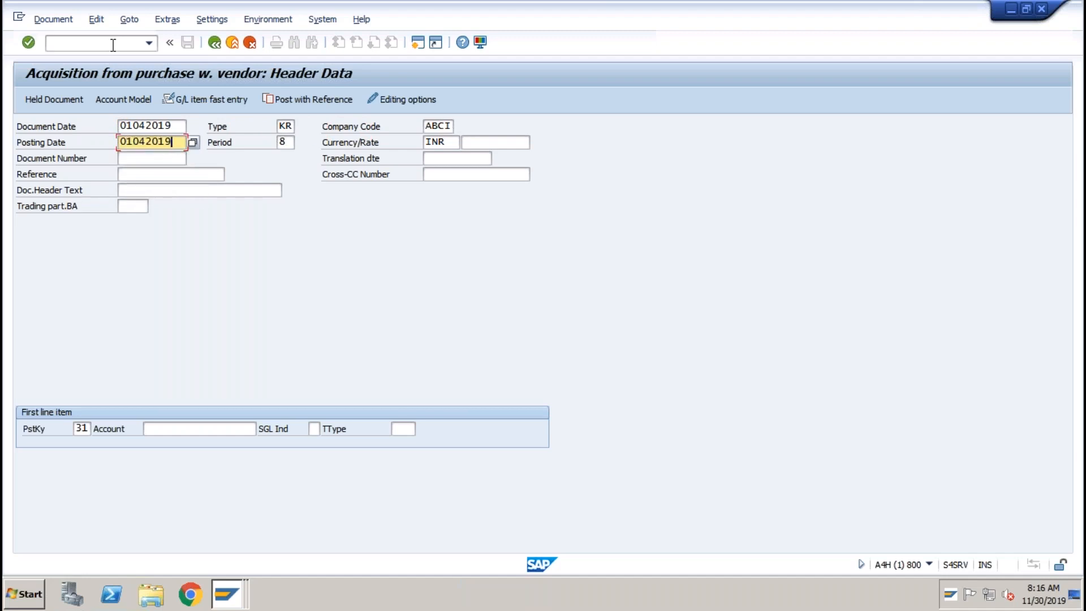
left_click(85, 426)
left_click(165, 432)
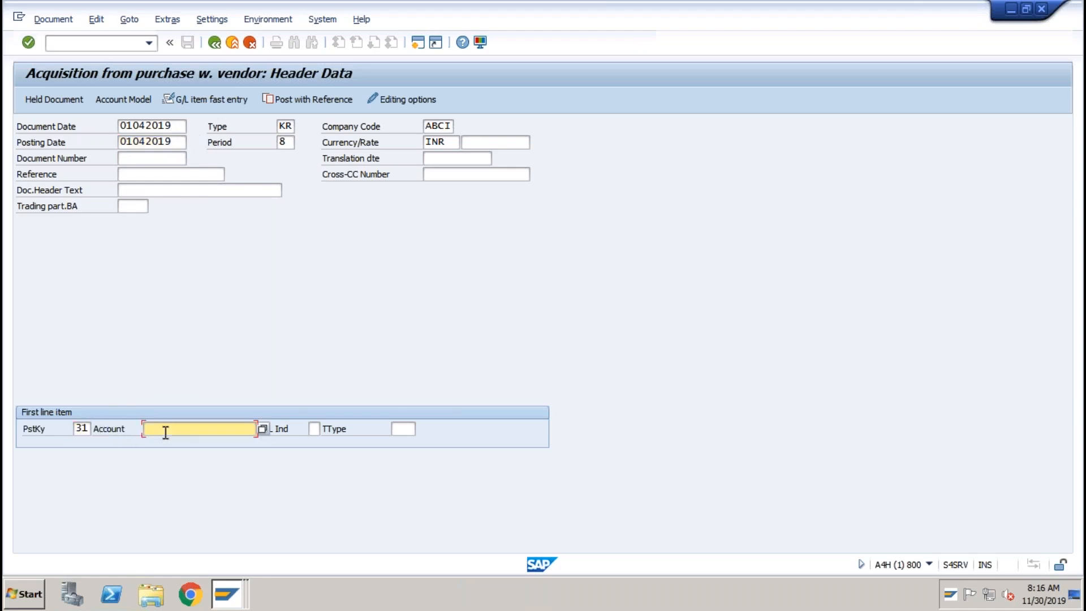
left_click(88, 428)
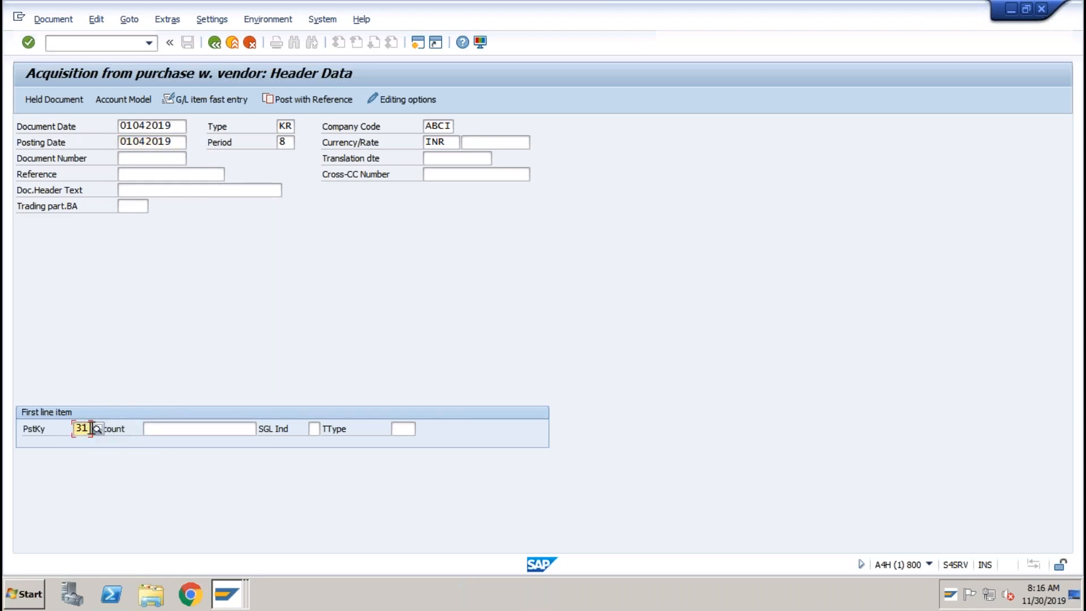
left_click(97, 428)
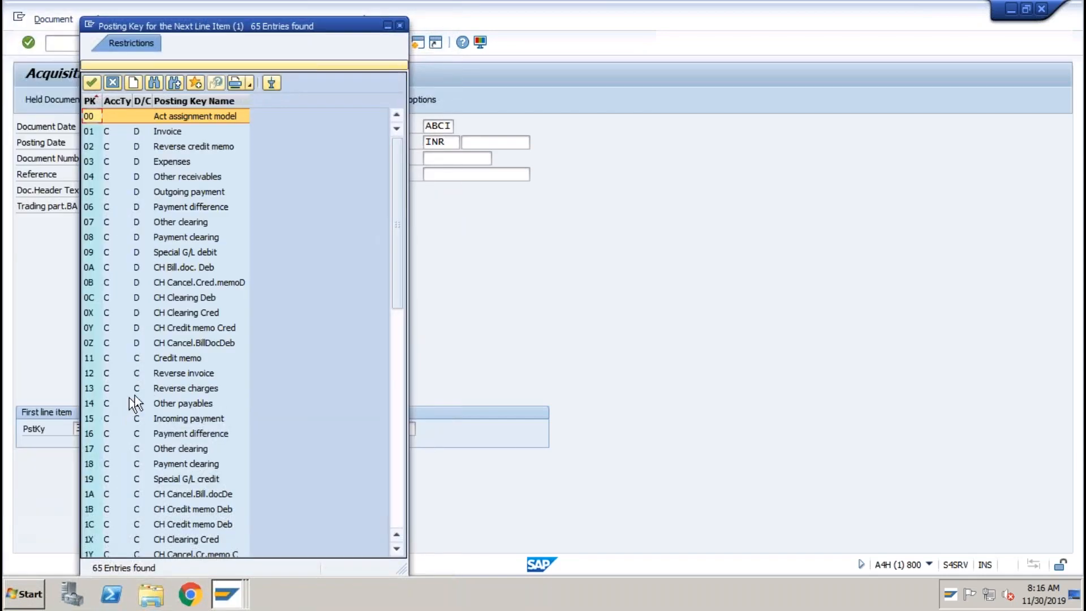
left_click(394, 443)
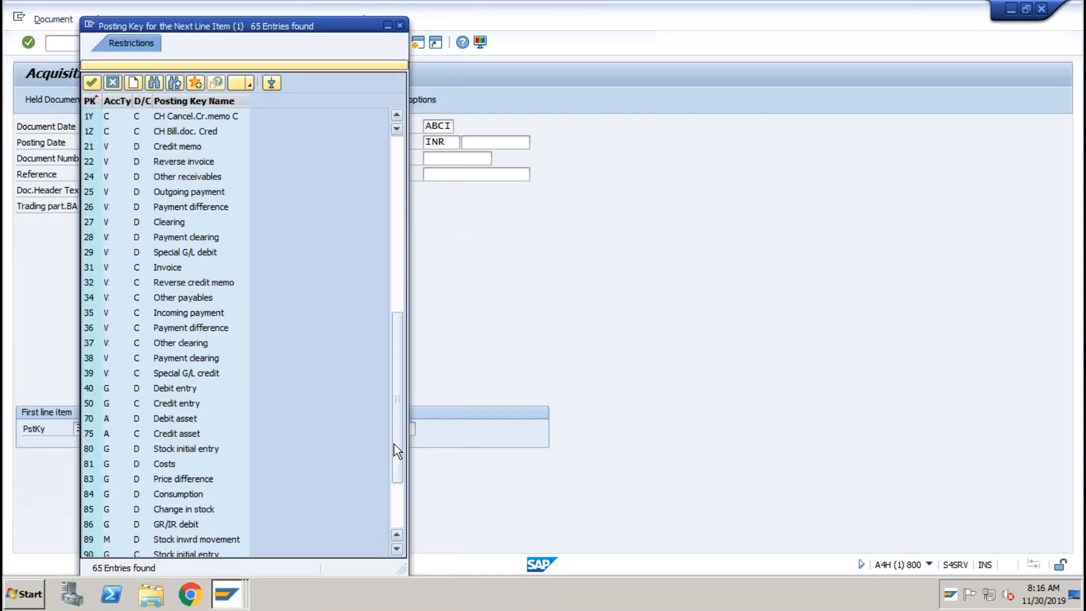
left_click(100, 267)
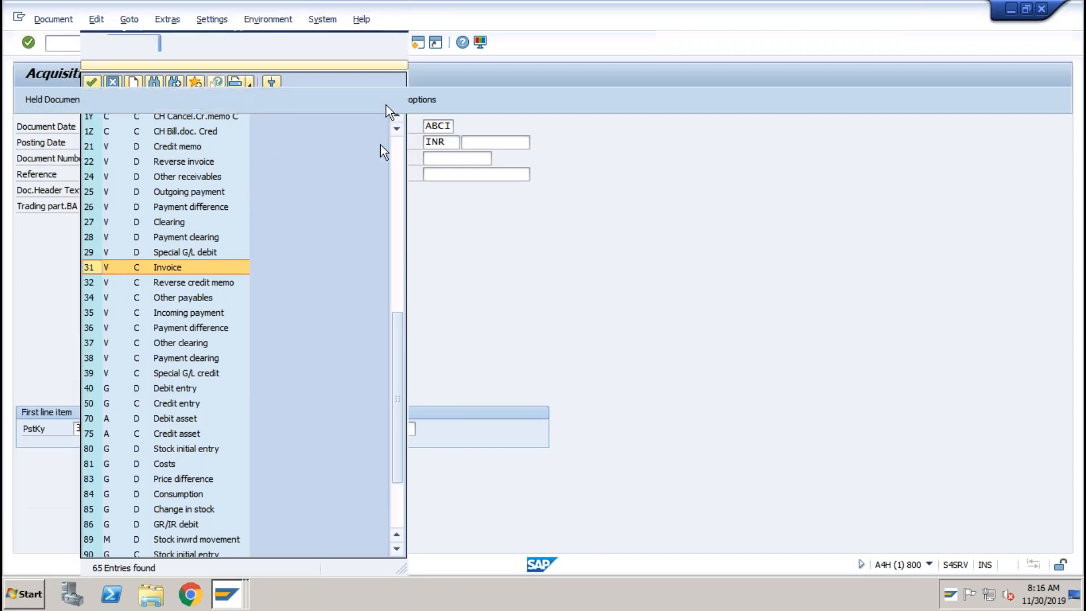
key("Return")
left_click(245, 431)
left_click(264, 429)
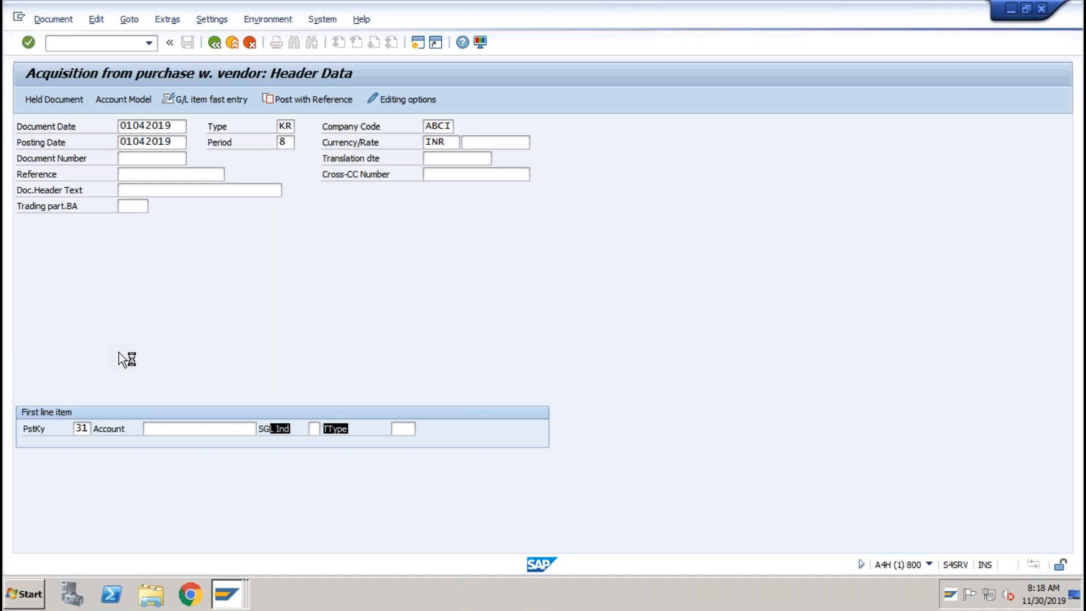
Open a new SAP session and rerun the F-90 vendor acquisition transaction.
left_click(19, 18)
left_click(54, 145)
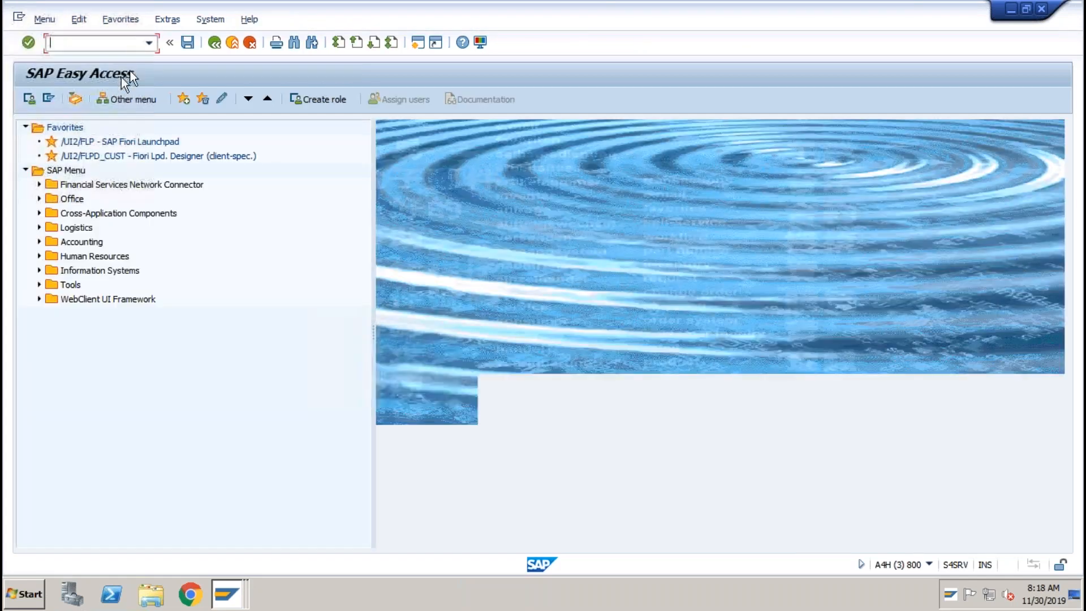
left_click(149, 43)
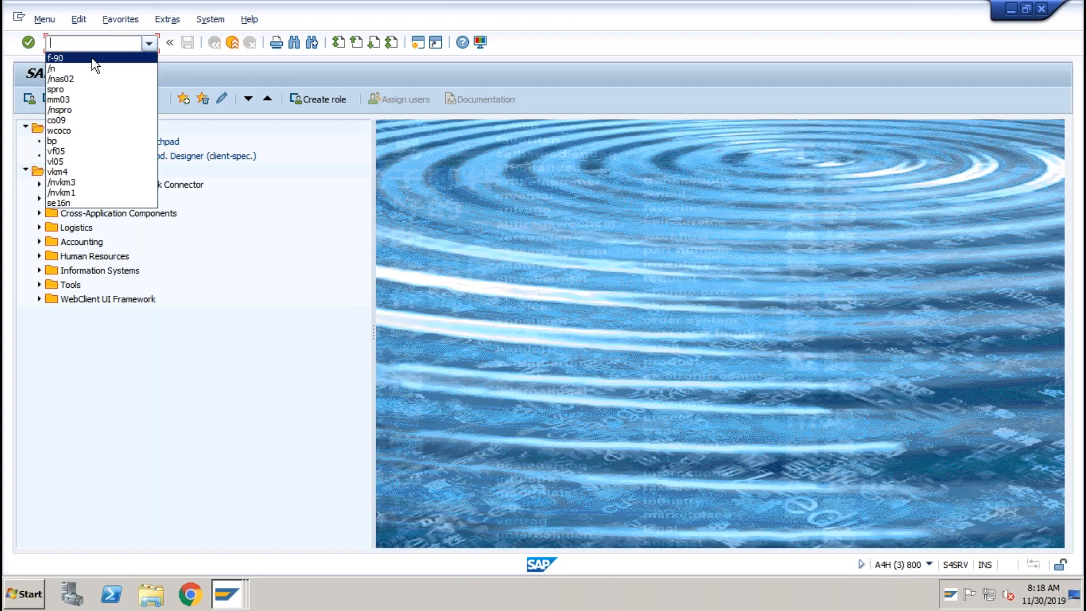
left_click(91, 58)
key("Return")
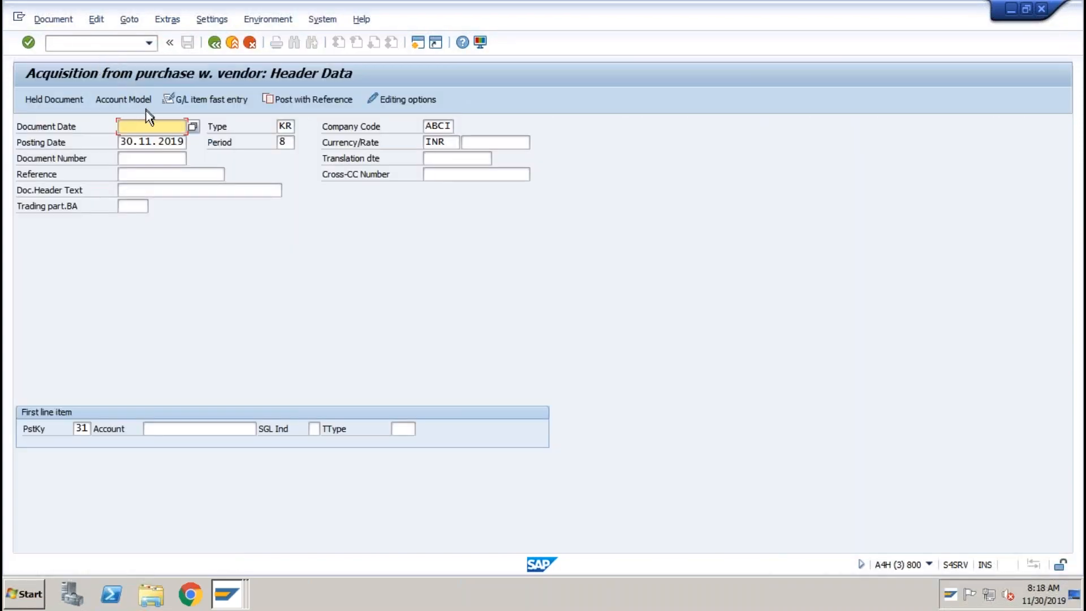
Enter 01042019 as document and posting date in the new session.
left_click(138, 129)
left_click(139, 129)
type("01042019")
key("Tab")
key("Tab")
key("Tab")
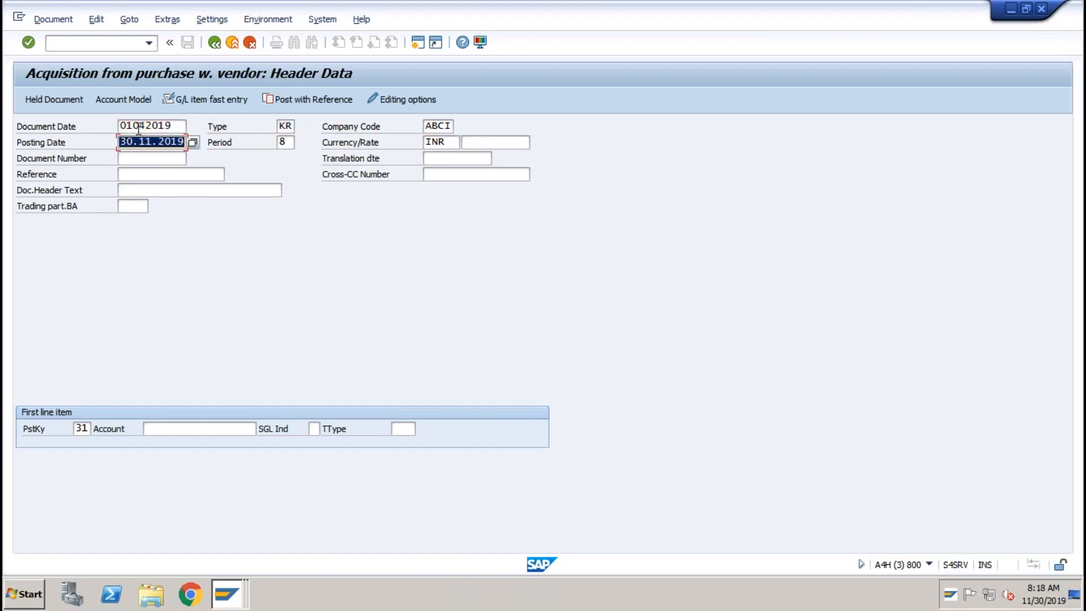
type("01042019")
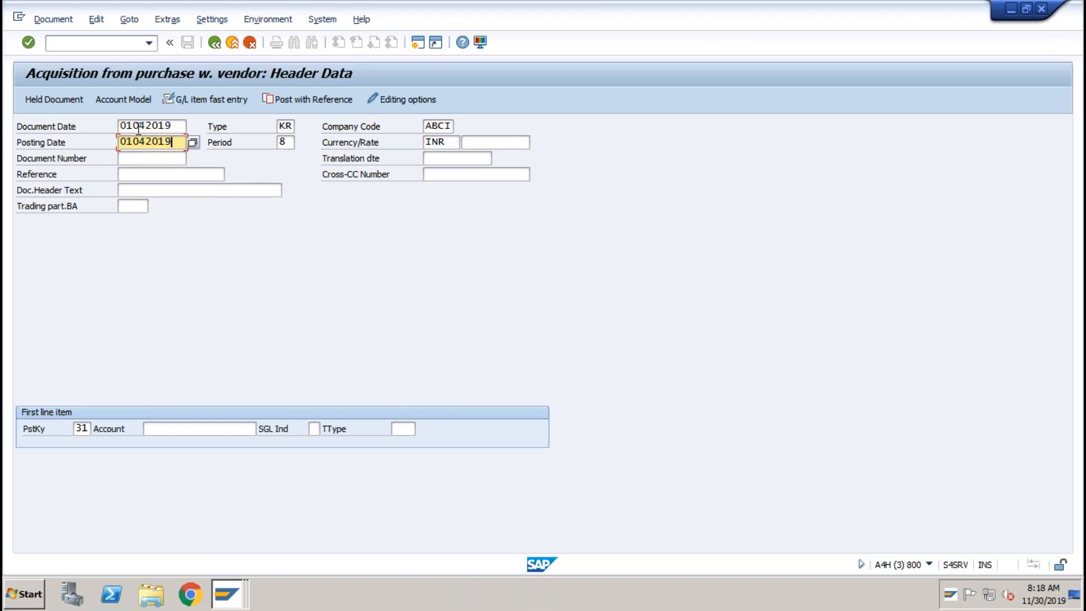
key("Tab")
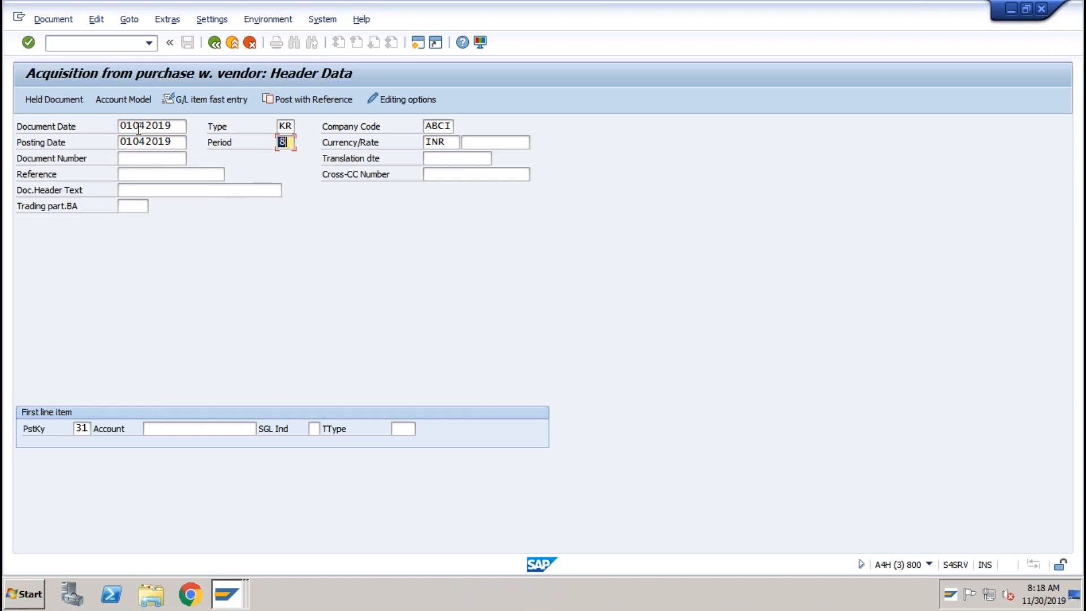
Search for the first line item's vendor account, then open the hung session's window options.
left_click(185, 429)
left_click(262, 431)
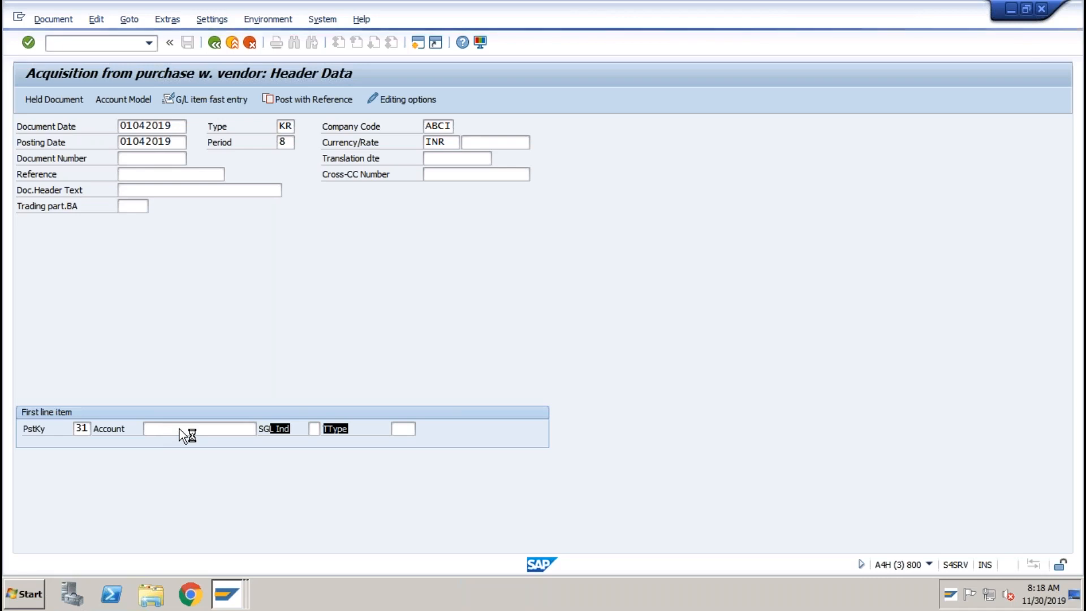
left_click(18, 19)
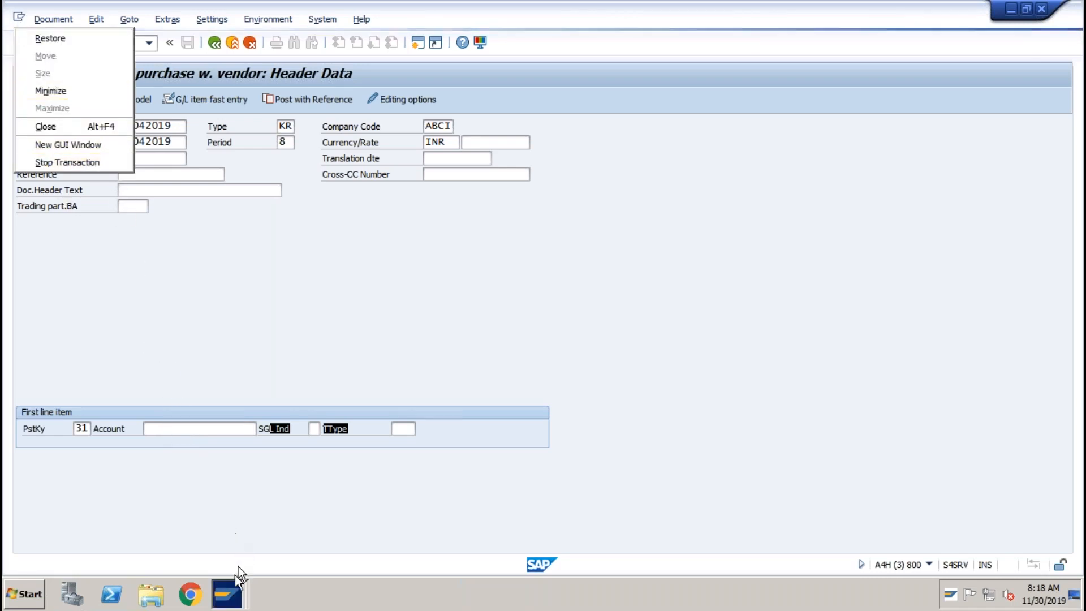
Exit the Display Material 59 session and return to the acquisition session's vendor search.
left_click(233, 591)
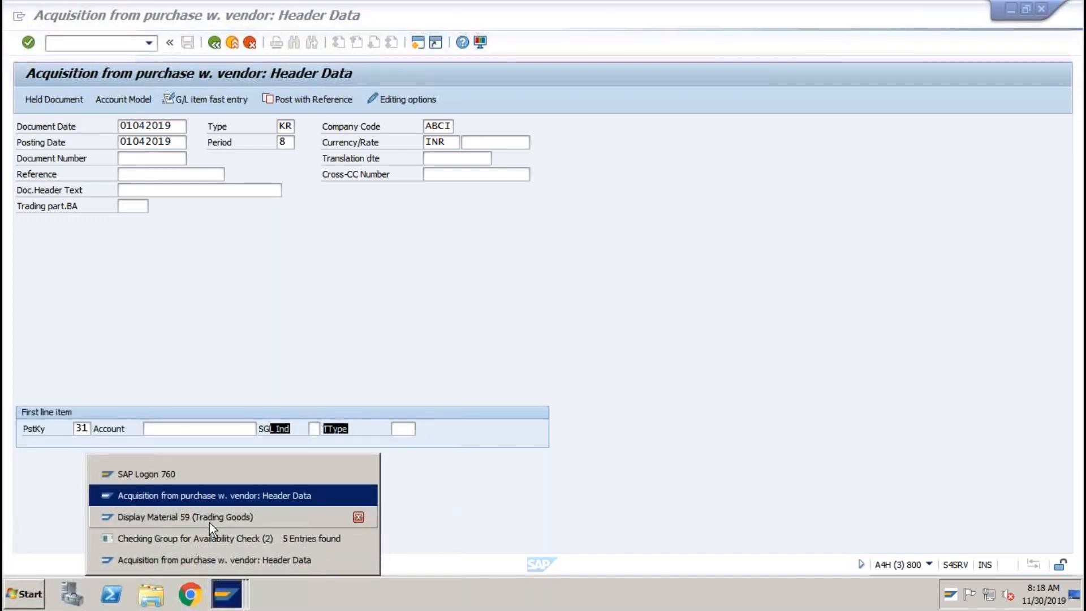
left_click(209, 523)
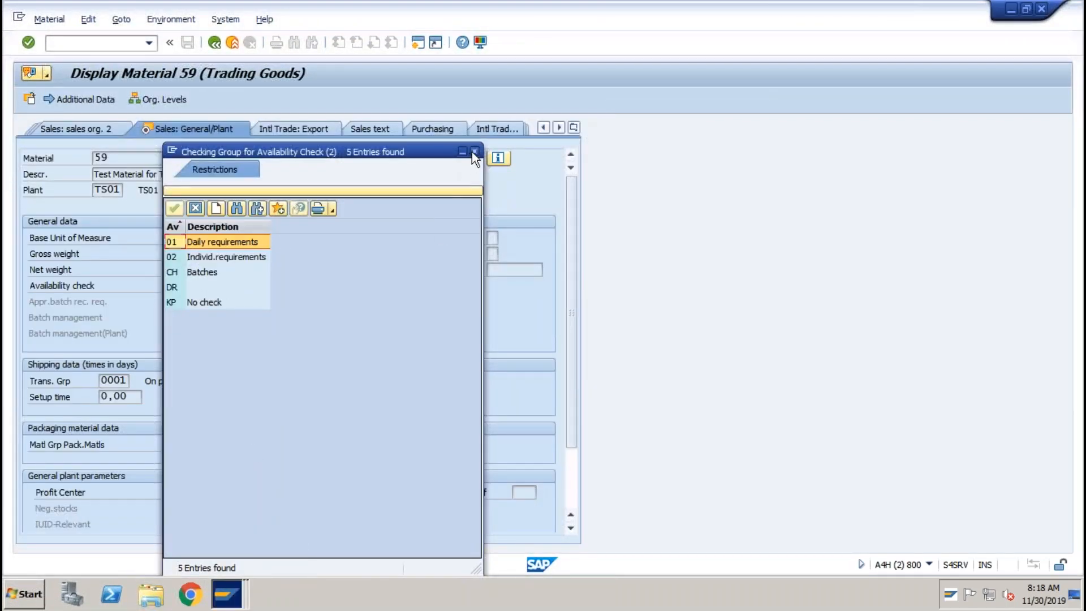
left_click(473, 152)
left_click(232, 44)
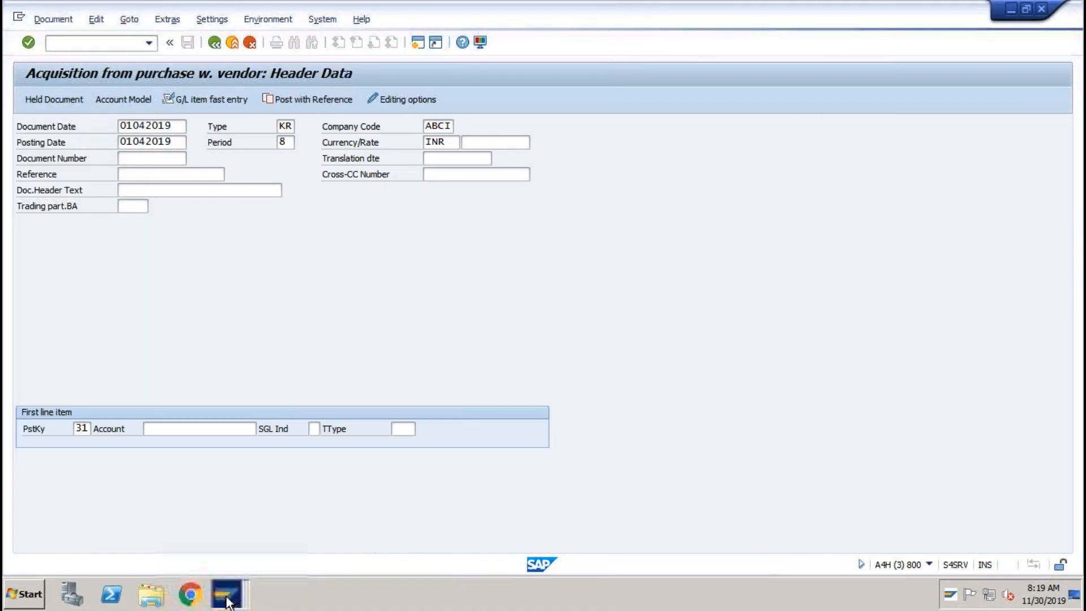
left_click(227, 594)
left_click(219, 559)
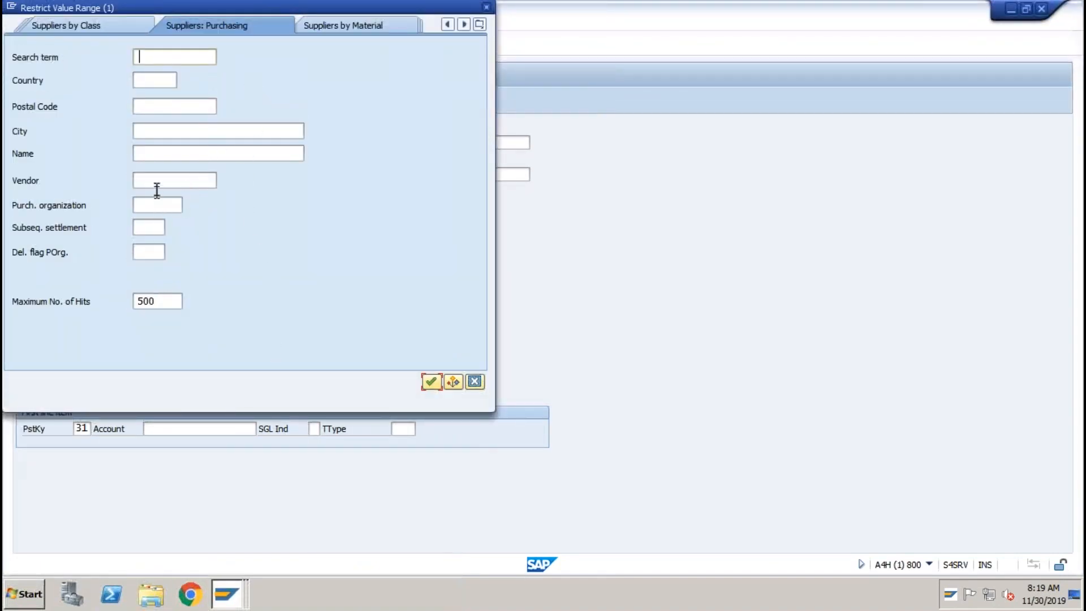
Search suppliers by company code ABCI, choose TEST VENDOR, and continue to vendor item entry.
left_click(479, 25)
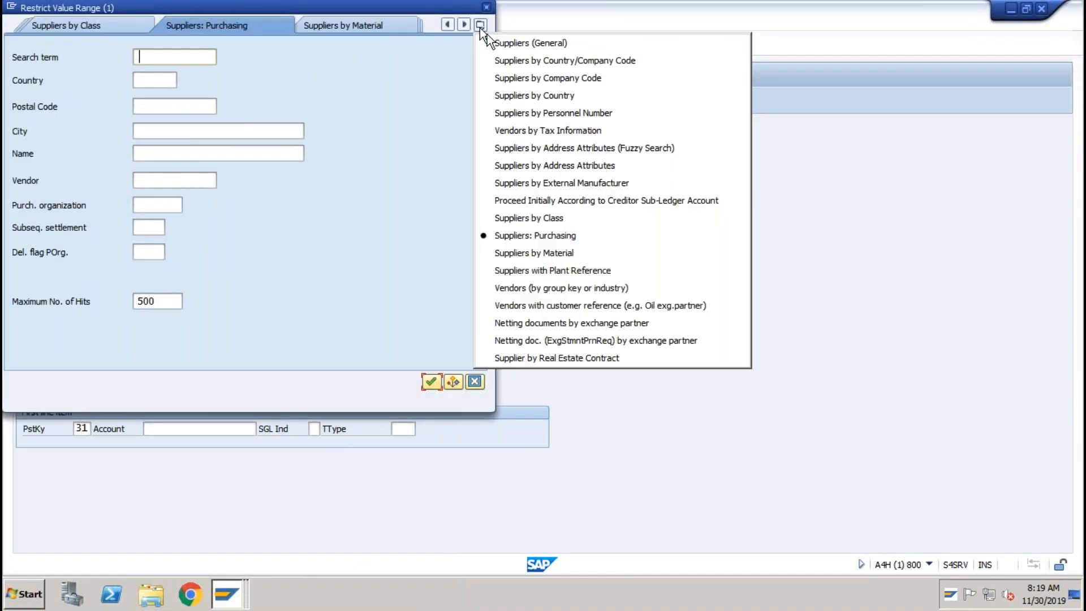
left_click(511, 78)
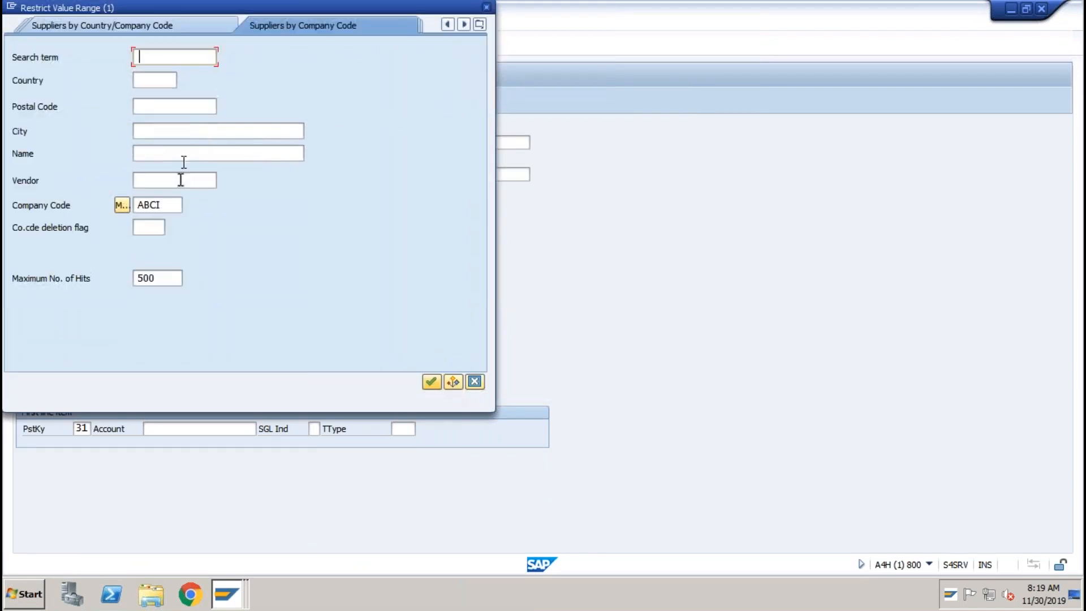
left_click(439, 383)
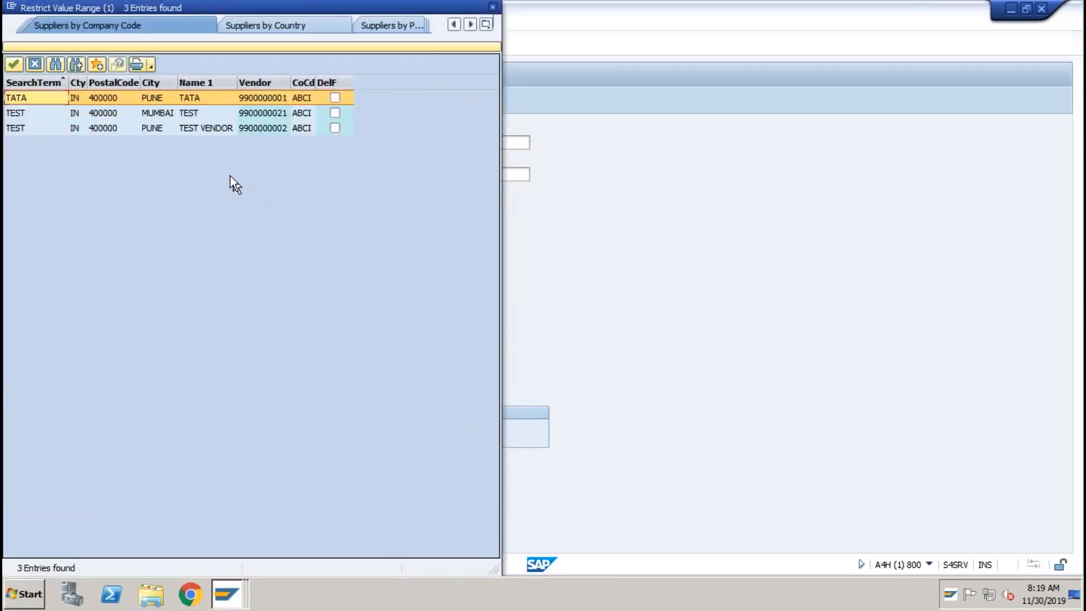
double_click(201, 131)
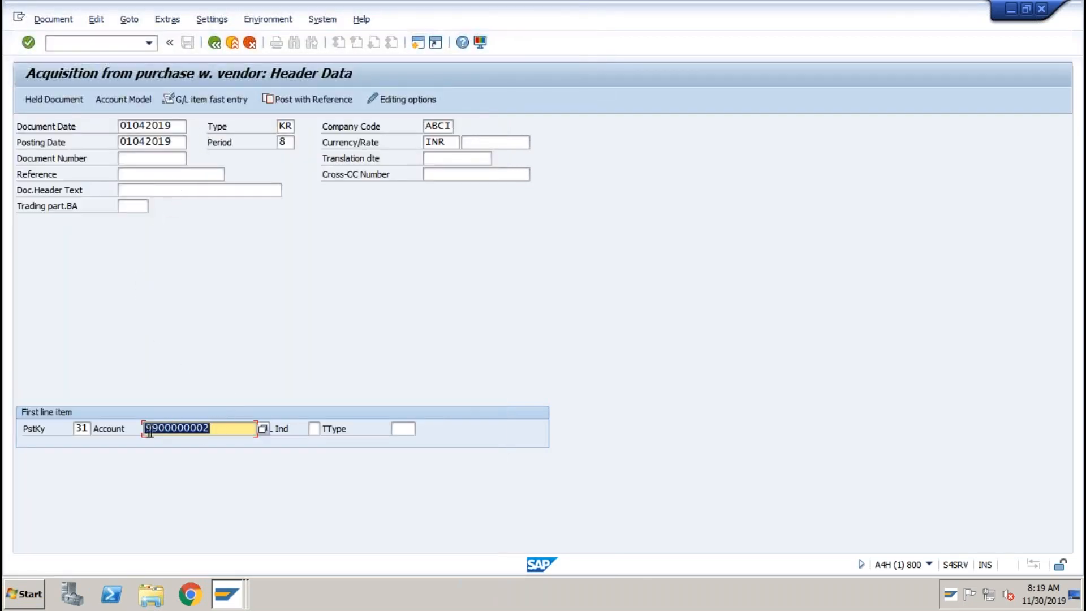
key("Return")
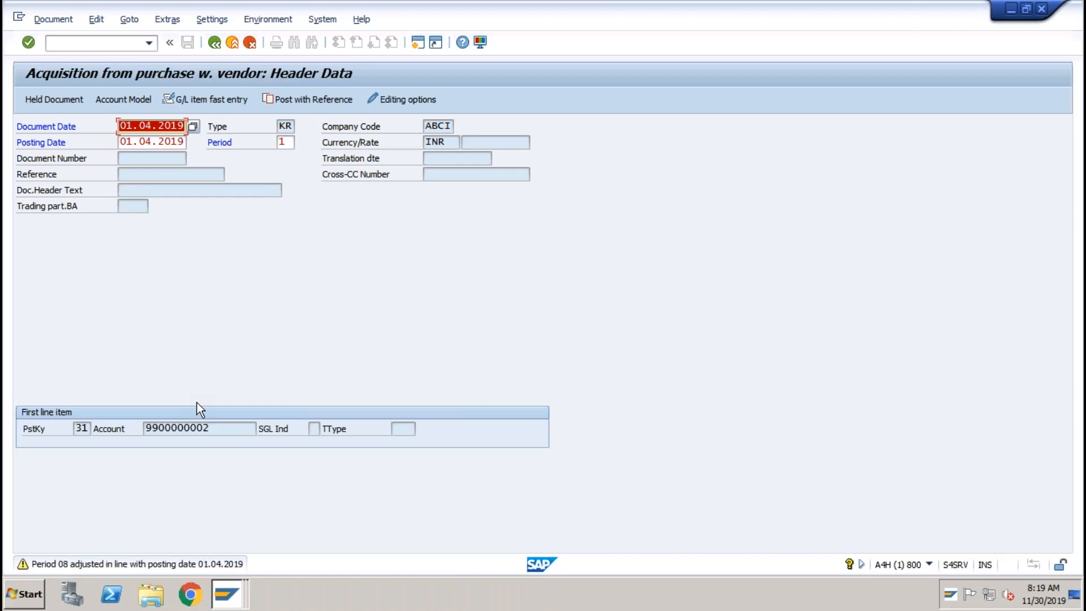
key("Return")
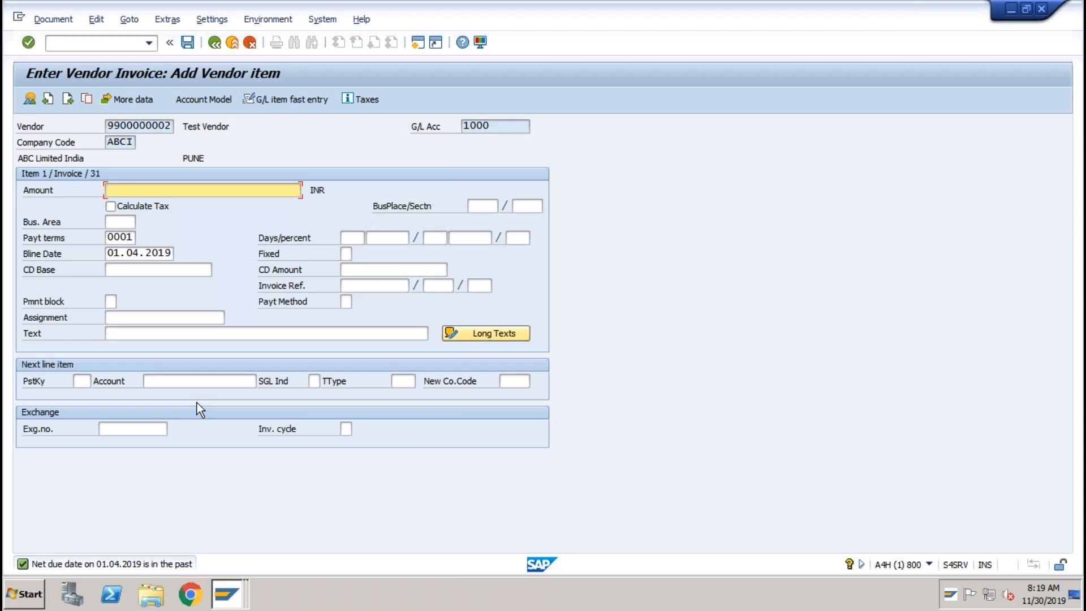
Enter amount 12000 plus an asset line: posting key 70, asset 3001-0, transaction type 100.
type("12000")
left_click(84, 380)
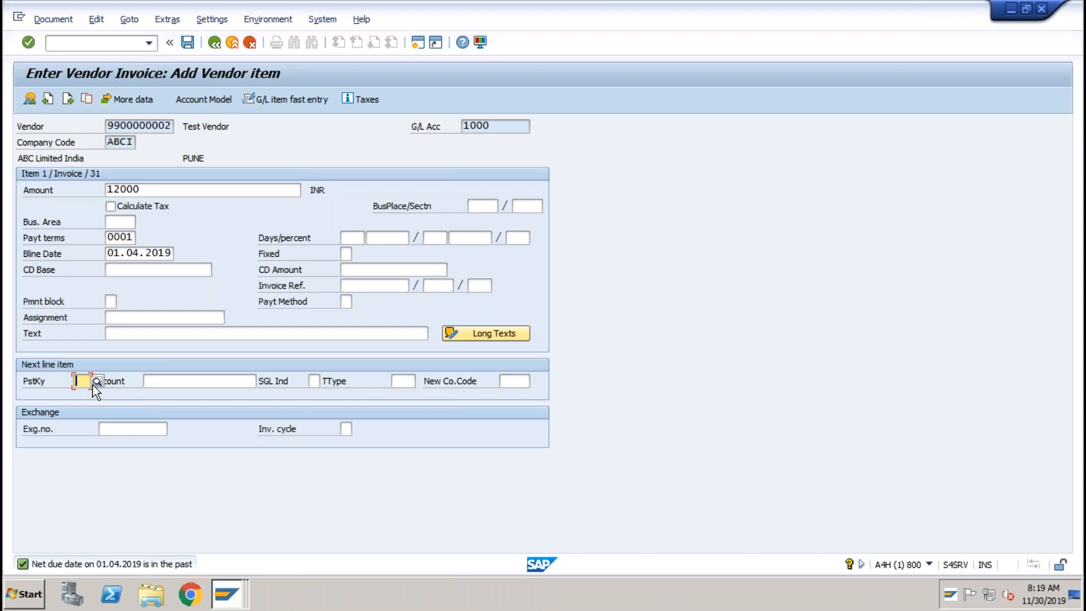
type("70")
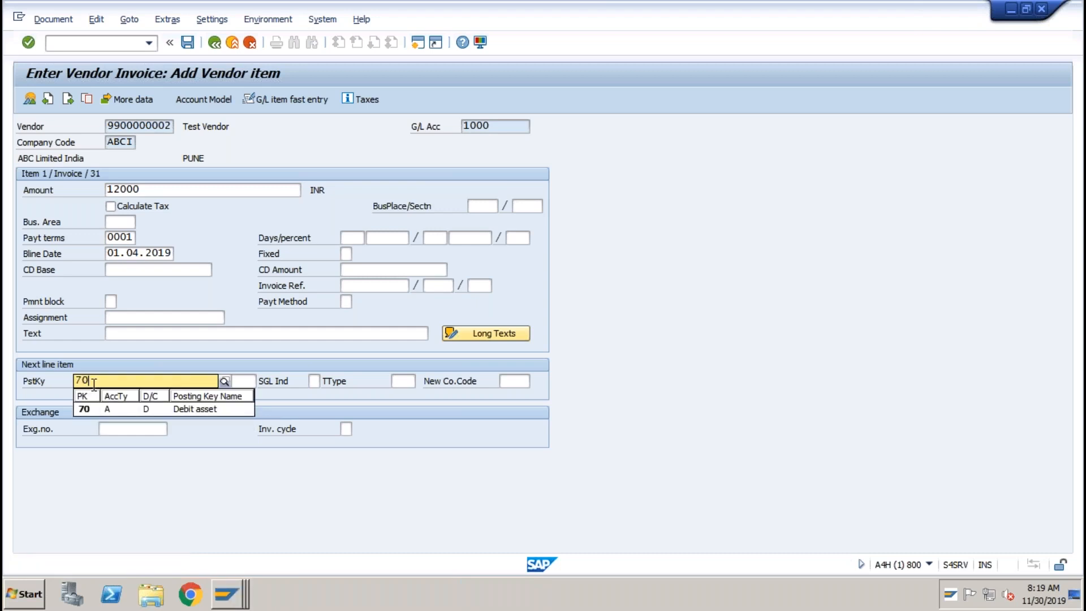
key("Return")
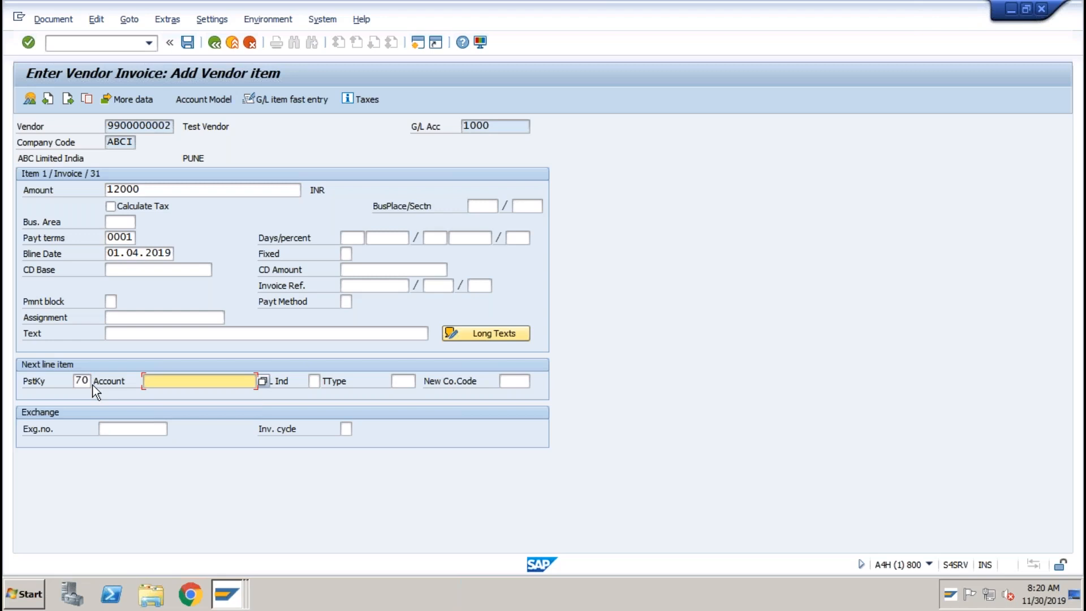
left_click(262, 381)
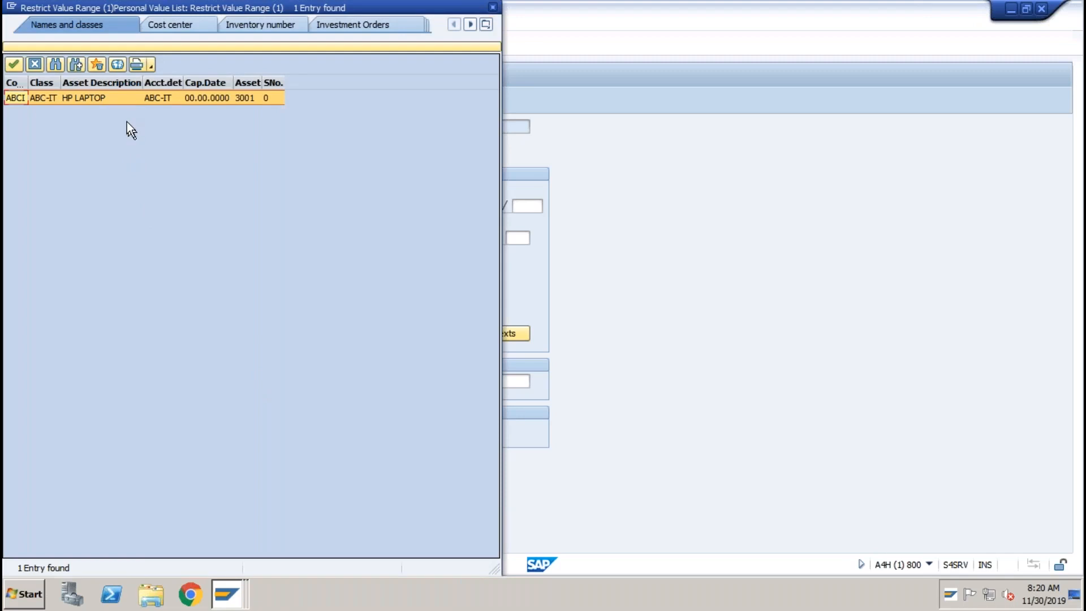
double_click(113, 97)
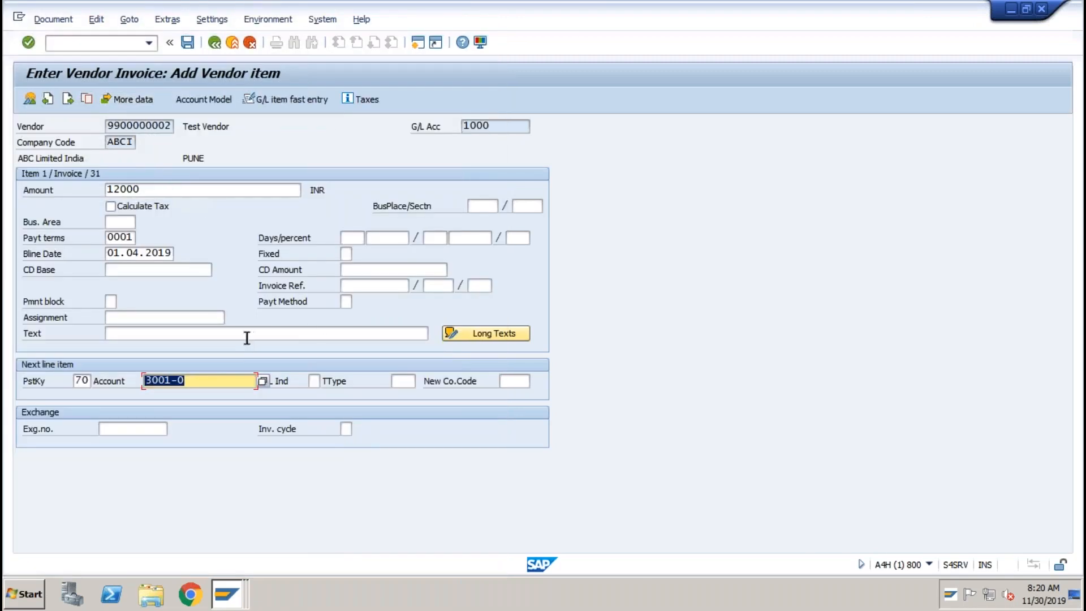
left_click(404, 384)
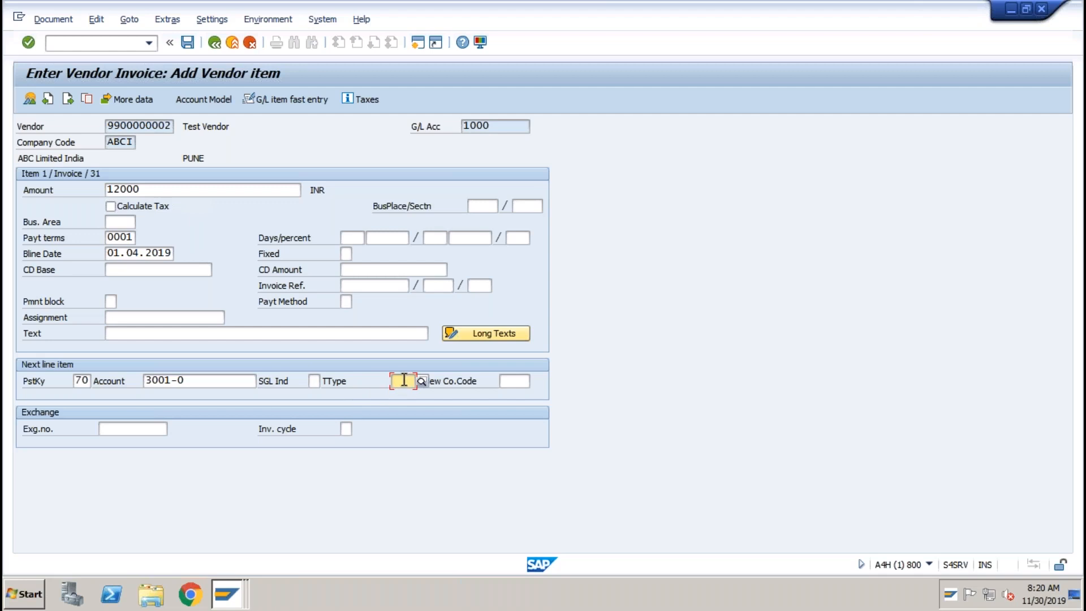
type("100")
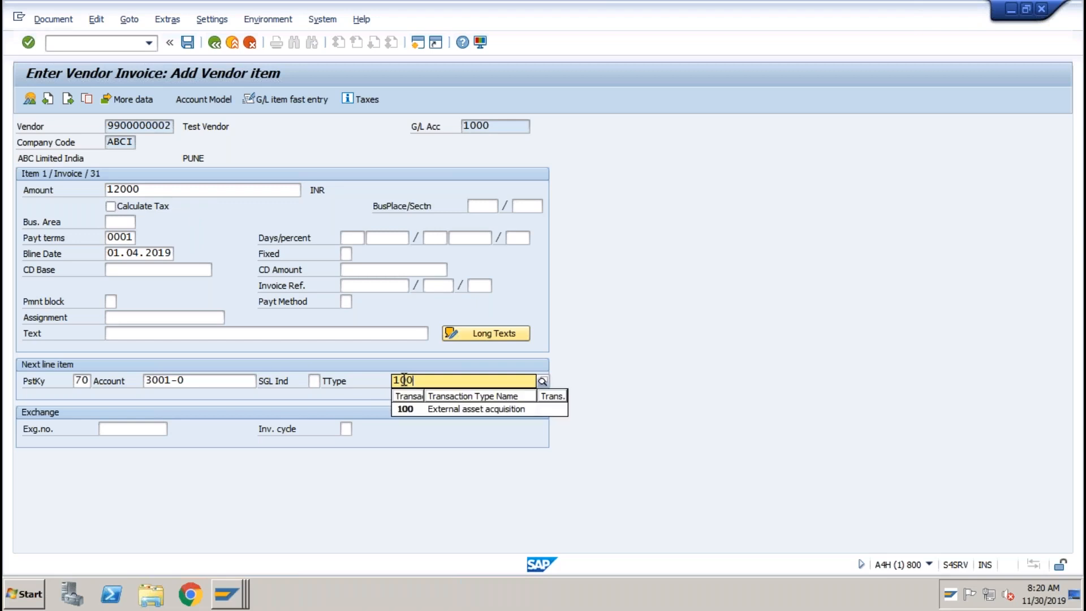
key("Return")
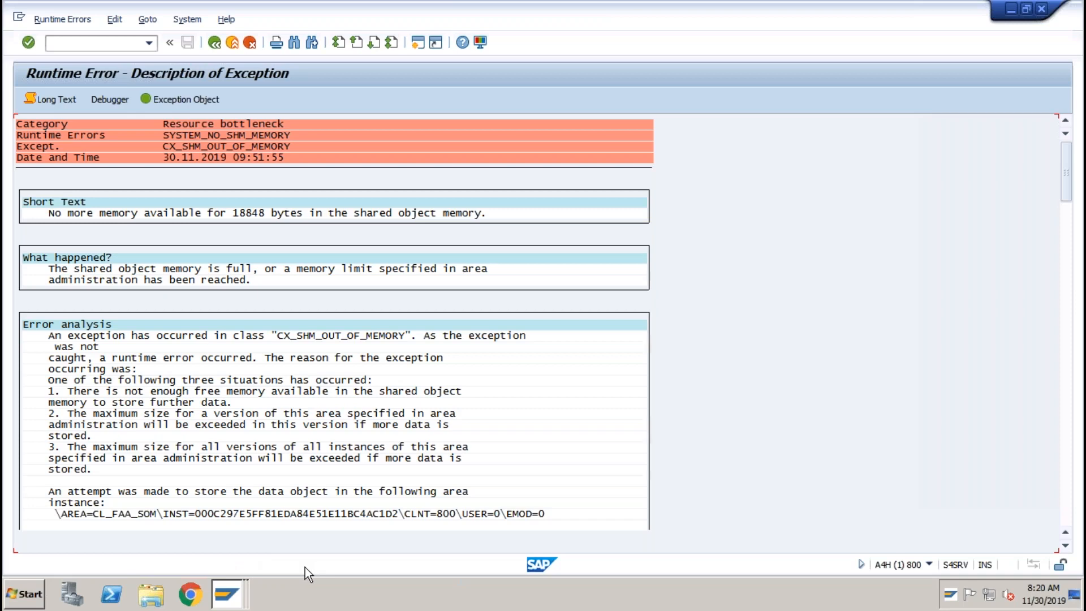
Switch to the other session and close its Restrict Value Range vendor search without choosing.
key("alt+Tab")
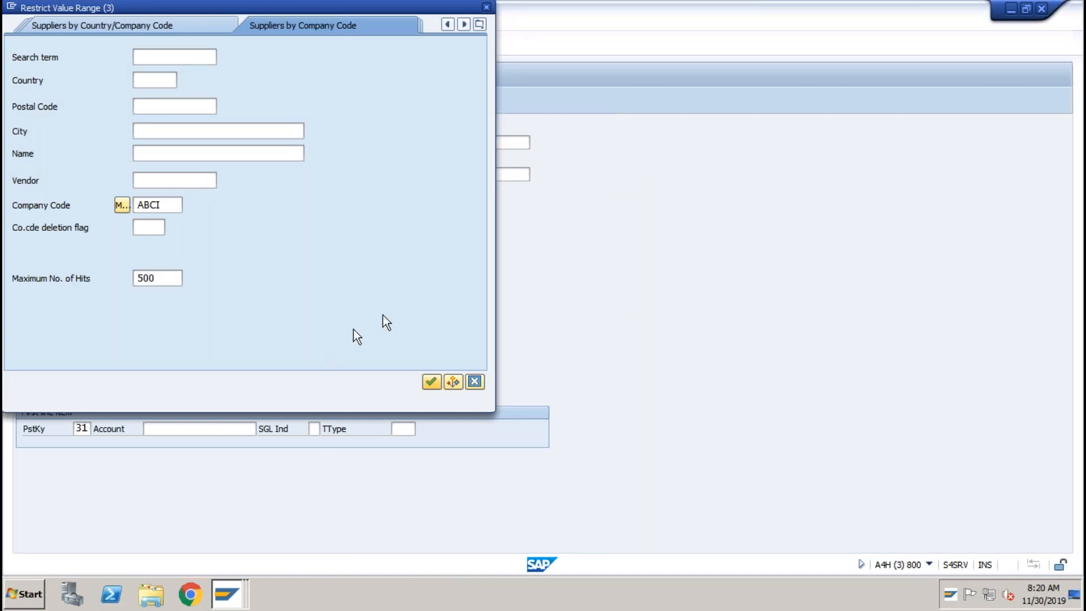
left_click_drag(356, 8, 389, 76)
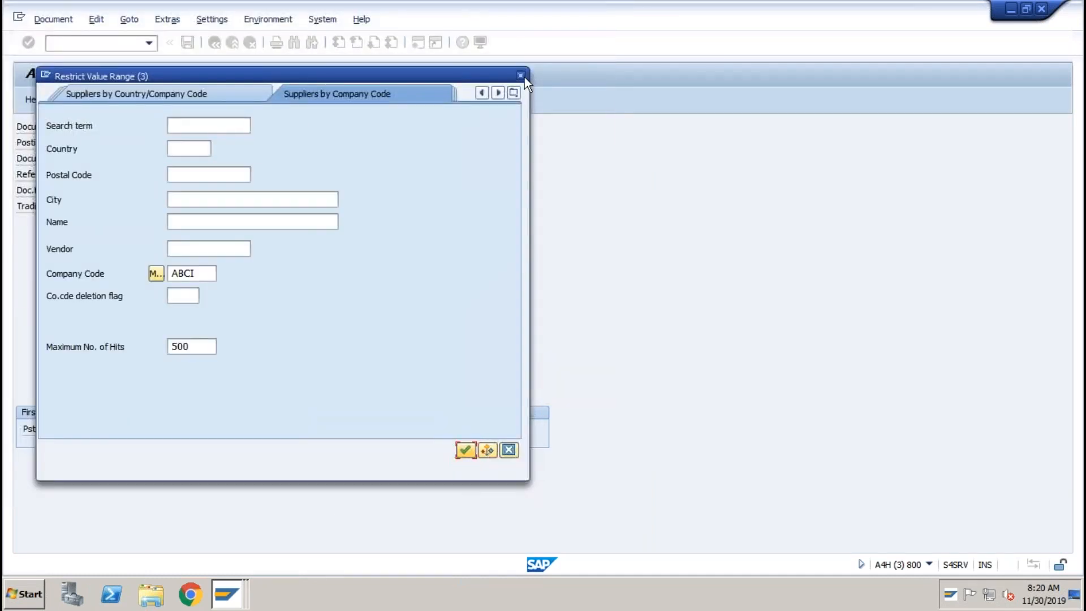
left_click(521, 76)
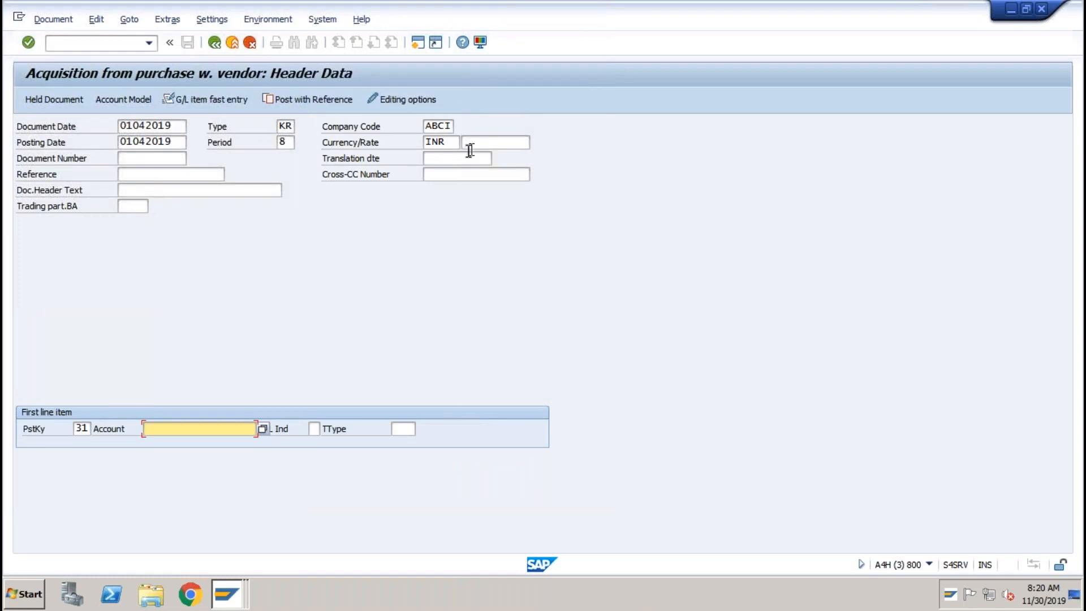
left_click(98, 43)
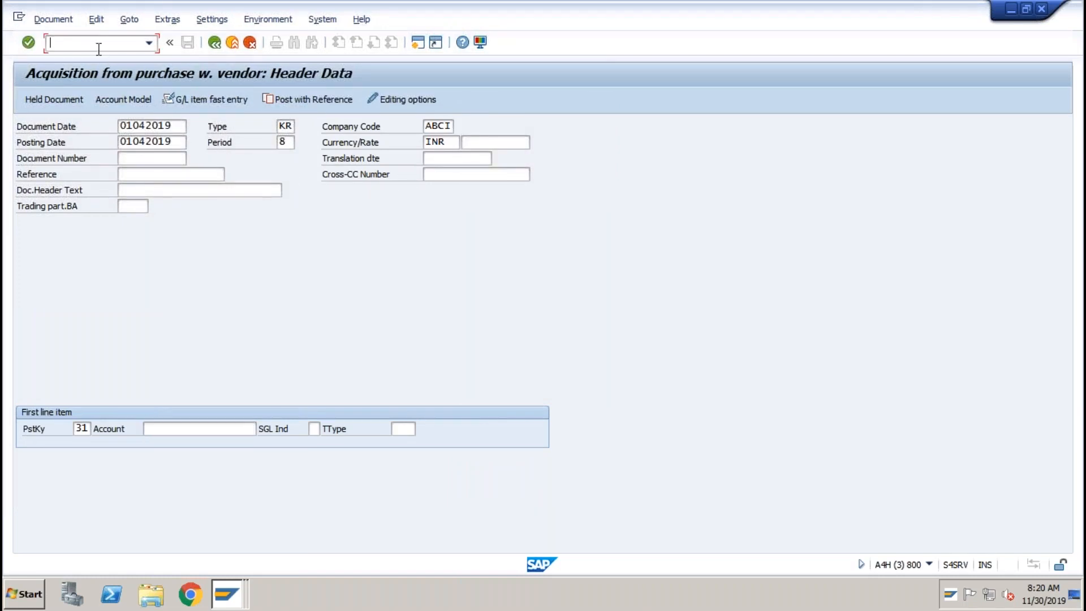
In SPRO, open Asset Accounting > Integration with GL > Define Technical Clearing Account for Integrated Asset Acquisition.
type("/nspro")
key("Return")
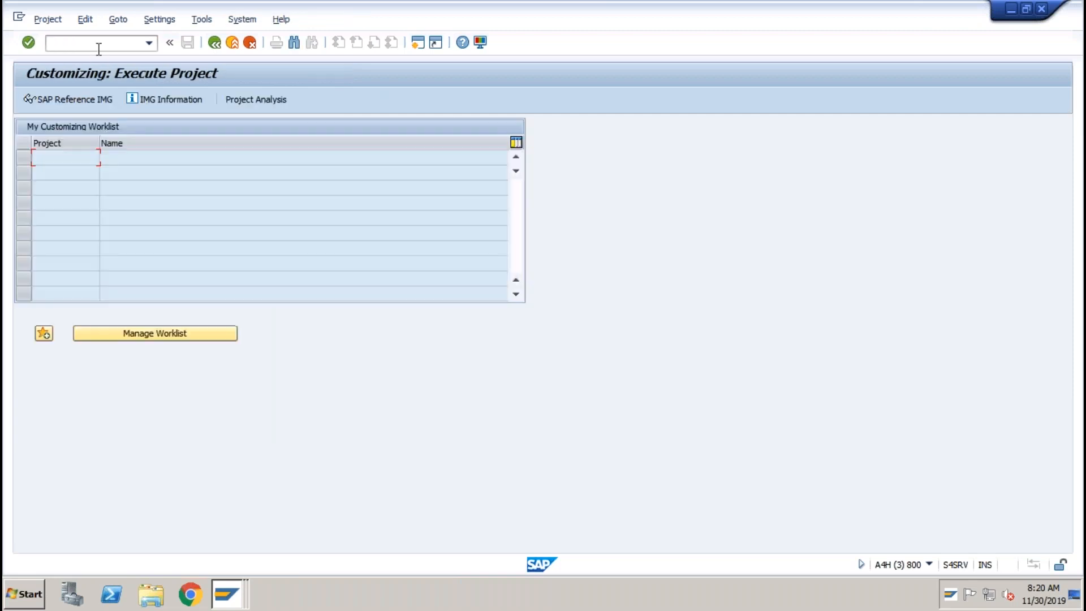
left_click(83, 98)
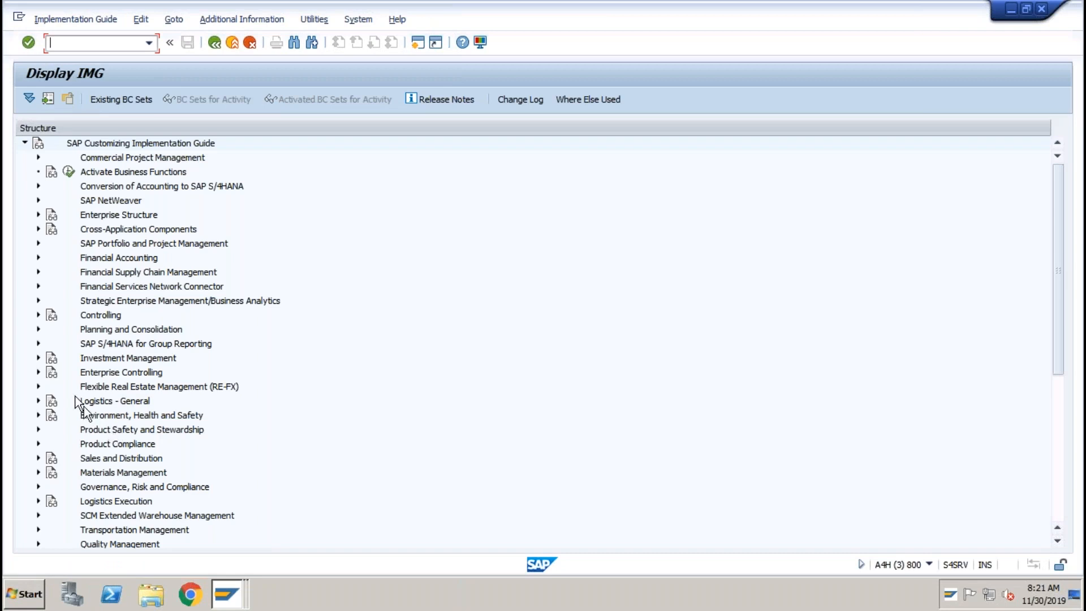
left_click(37, 257)
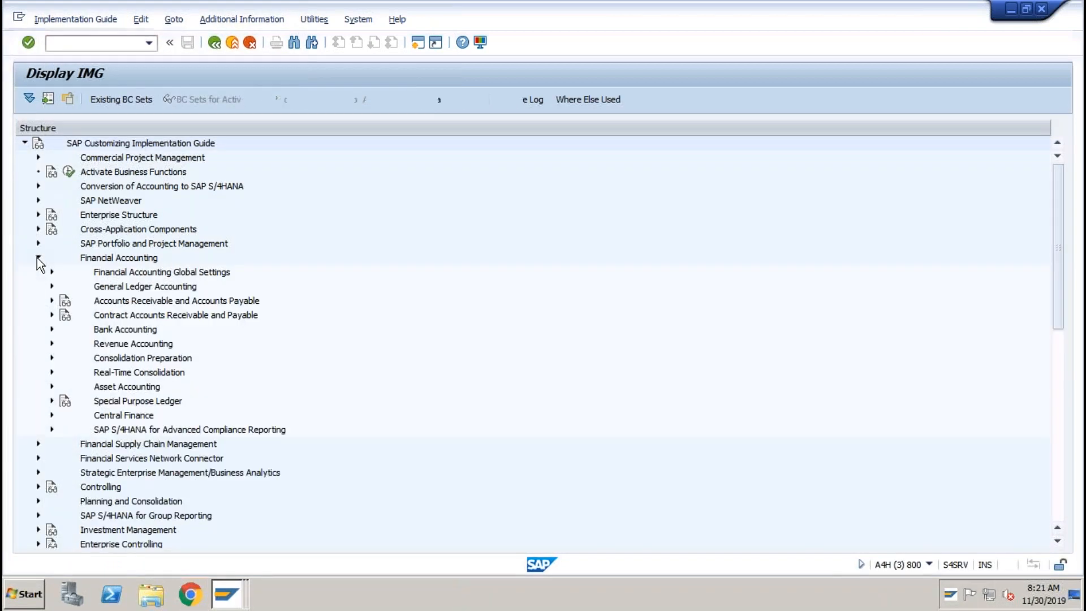
left_click(51, 386)
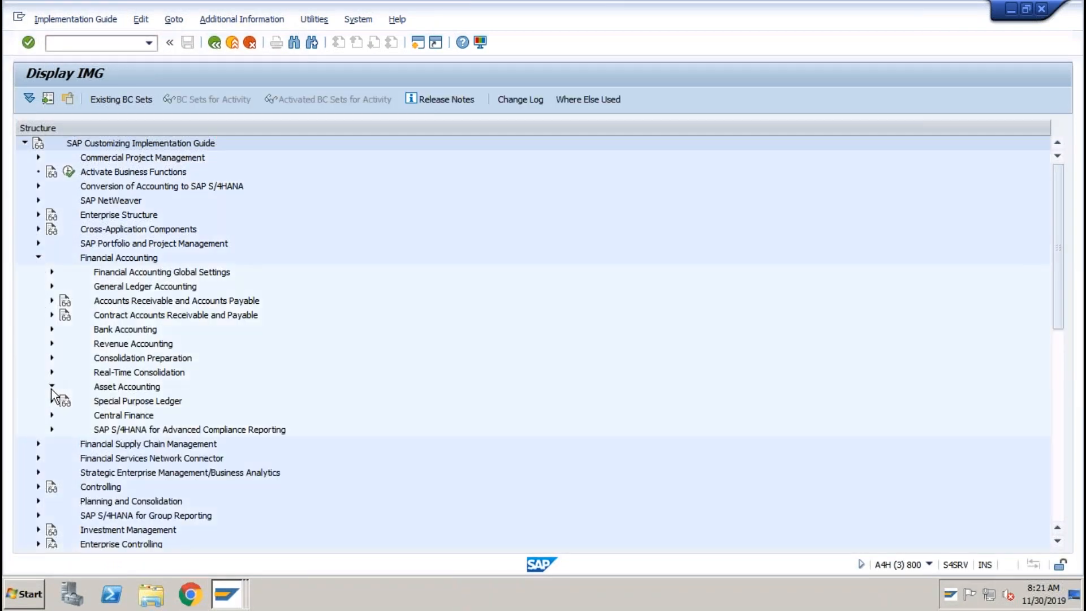
left_click(116, 418)
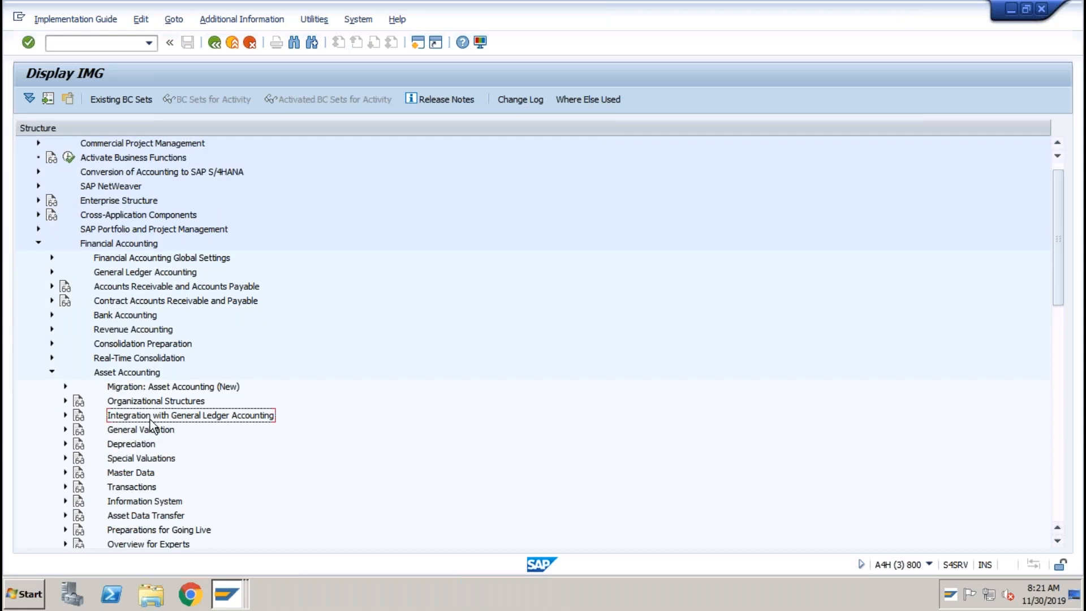
left_click(66, 416)
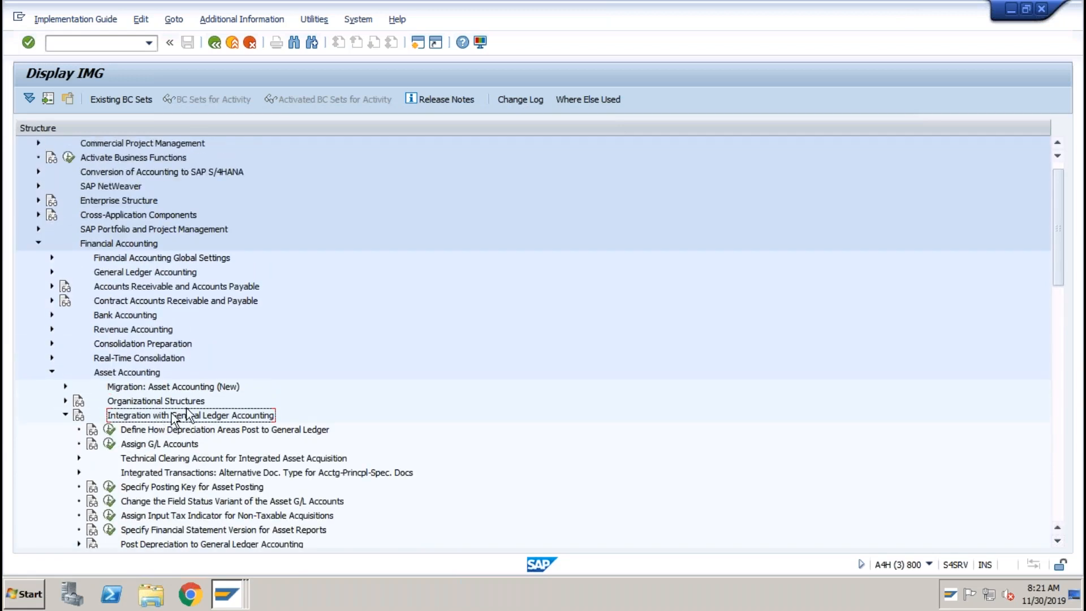
left_click(202, 374)
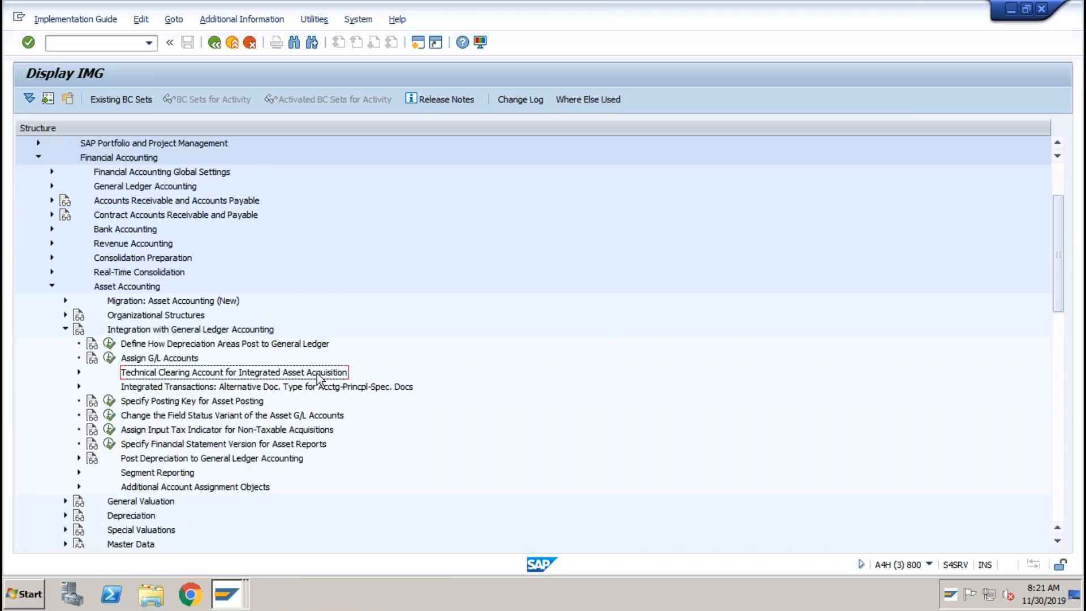
left_click(78, 373)
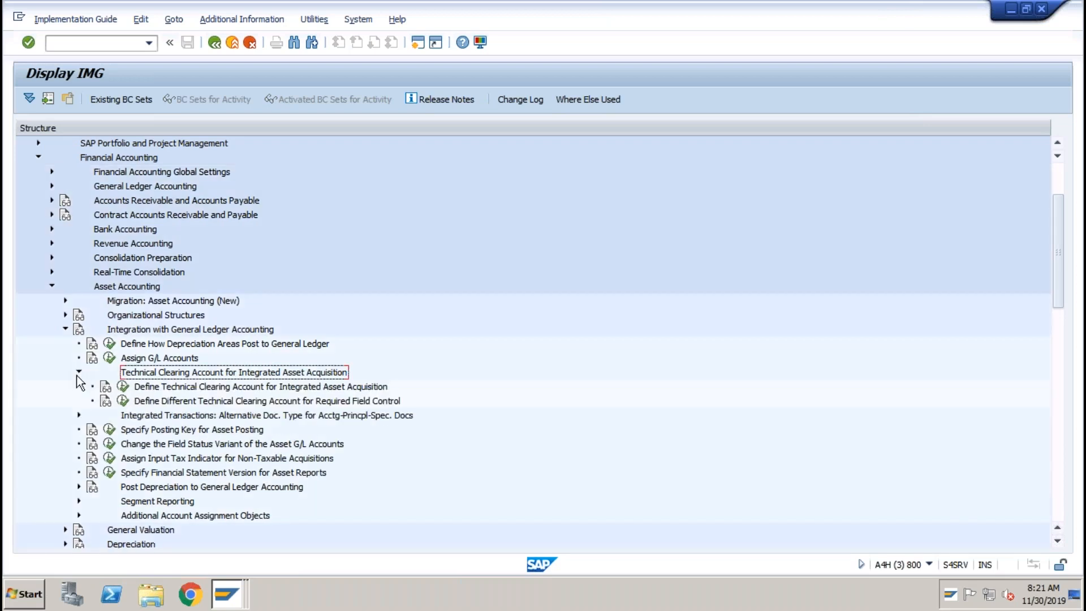
left_click(123, 388)
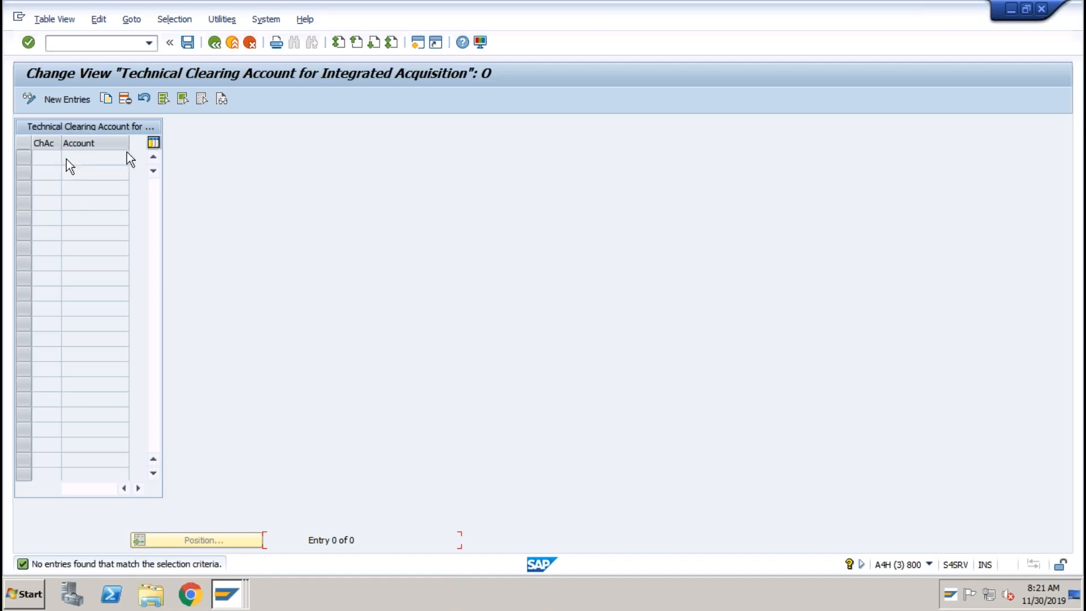
In a new session, start creating G/L account 2012 in FS00.
left_click(416, 43)
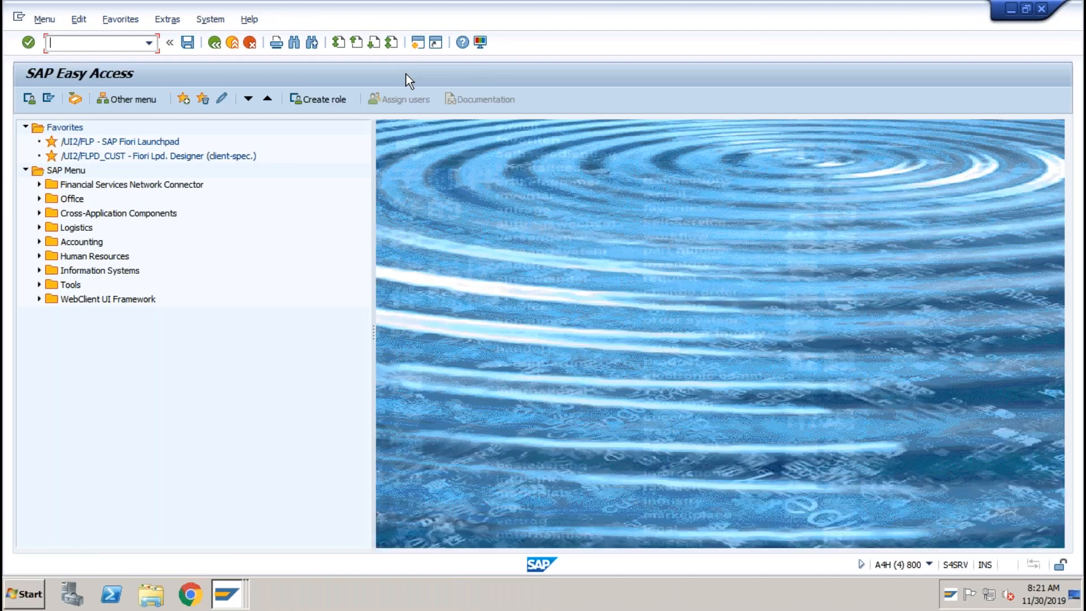
type("fs00")
key("Return")
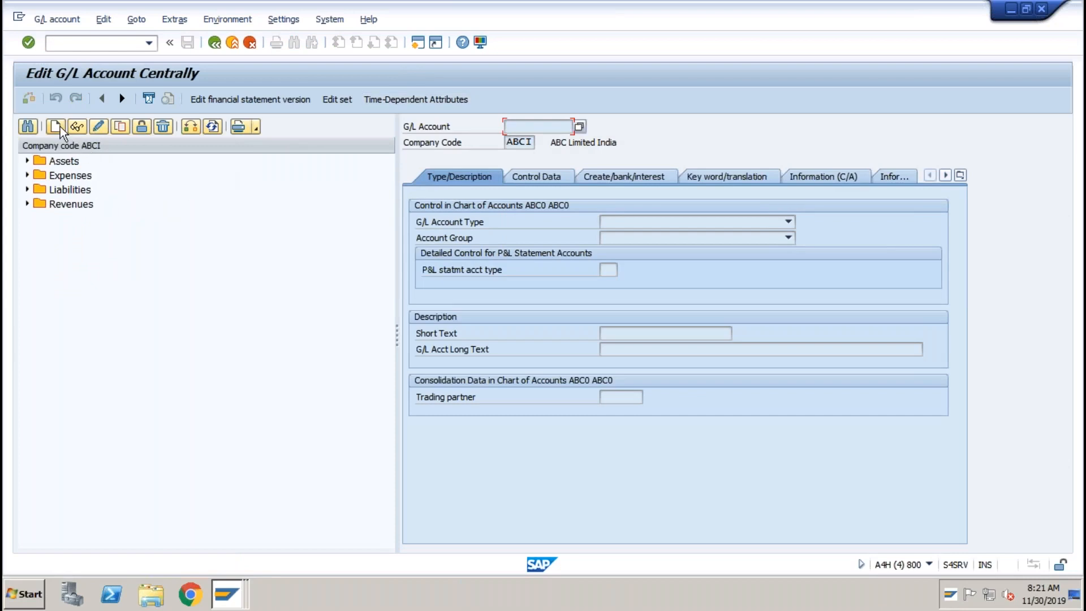
left_click(27, 161)
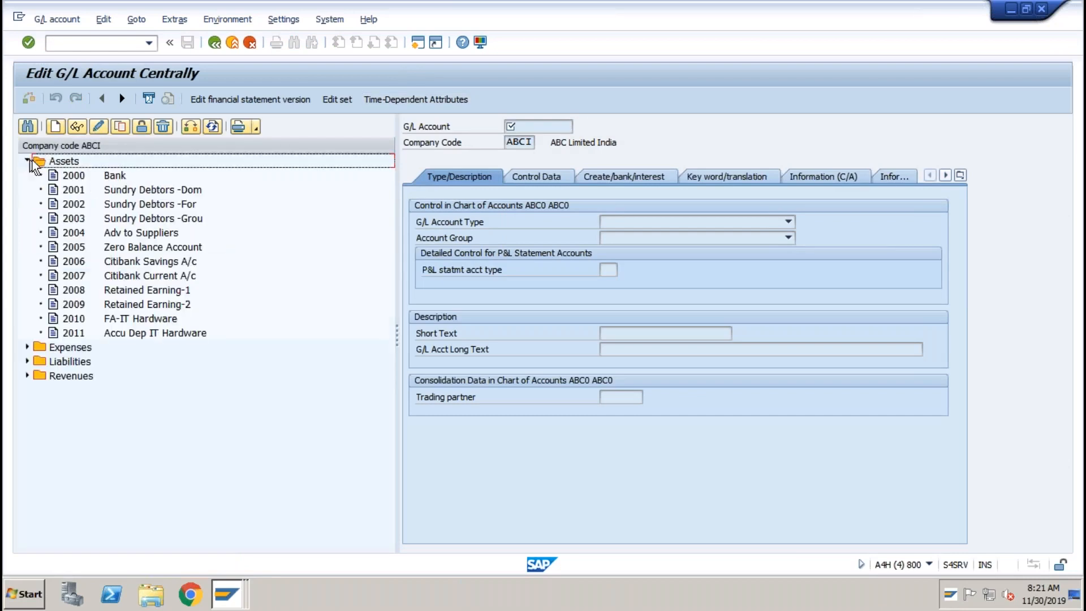
left_click(55, 126)
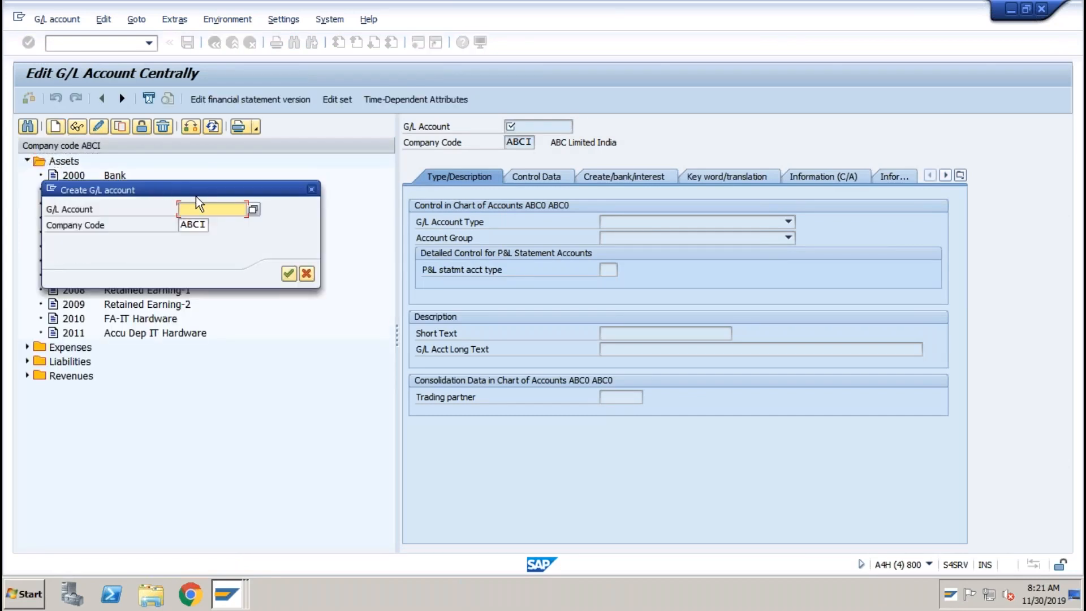
type("2012")
left_click(289, 274)
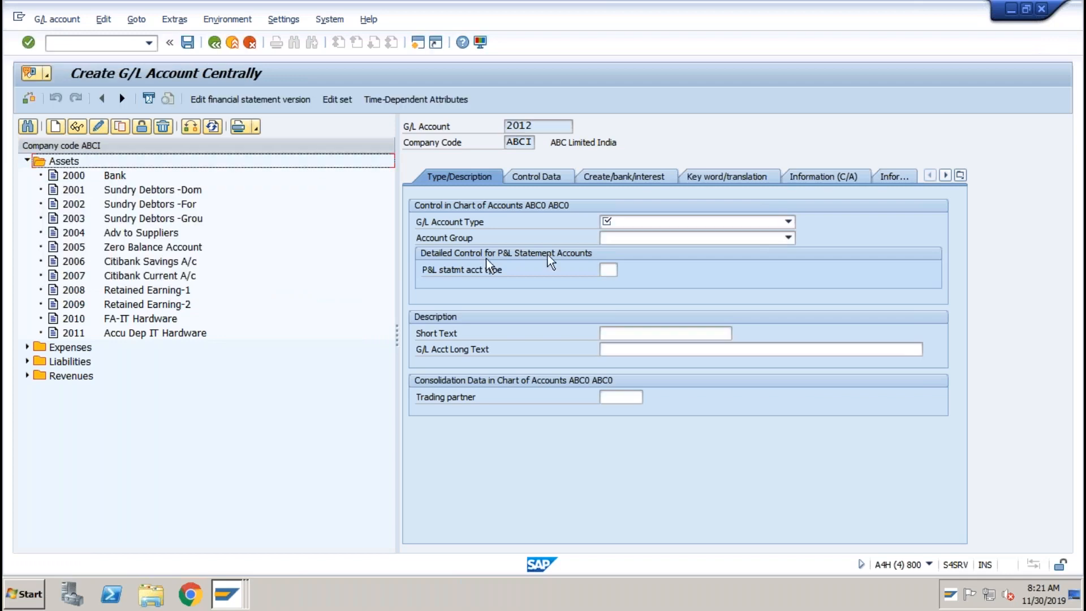
Make account 2012 a balance sheet account in group ASSE with short text 'Tech Clrg Ac'.
left_click(624, 222)
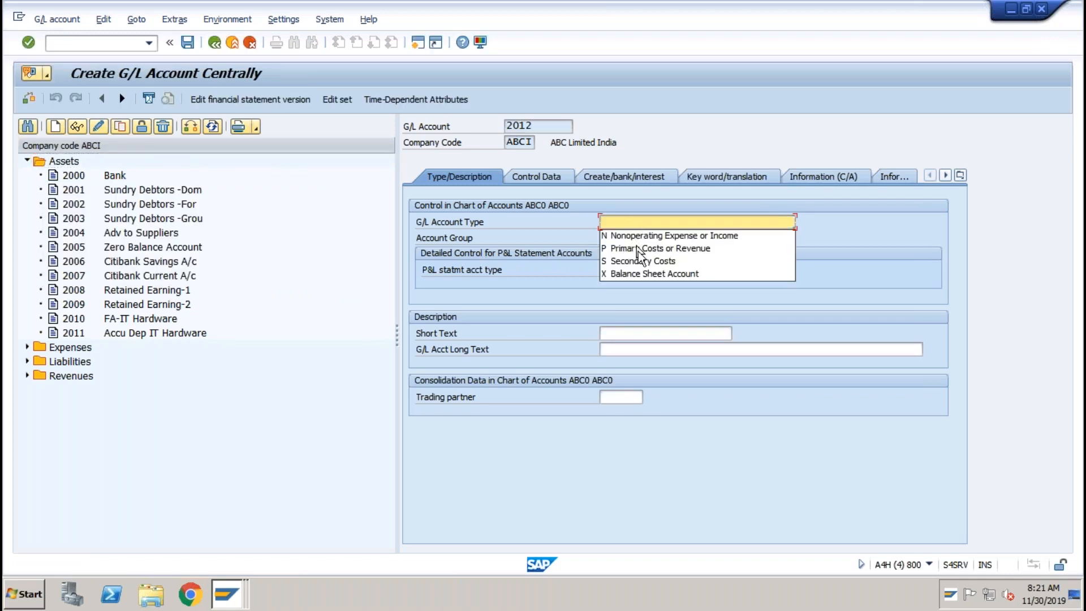
left_click(641, 273)
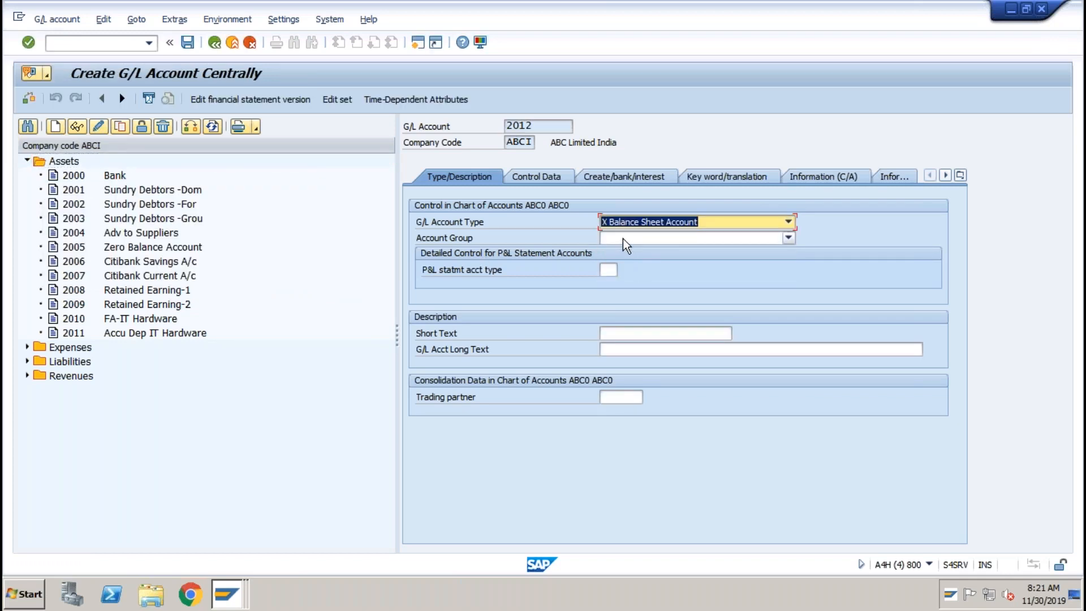
left_click(623, 238)
left_click(629, 253)
left_click(615, 332)
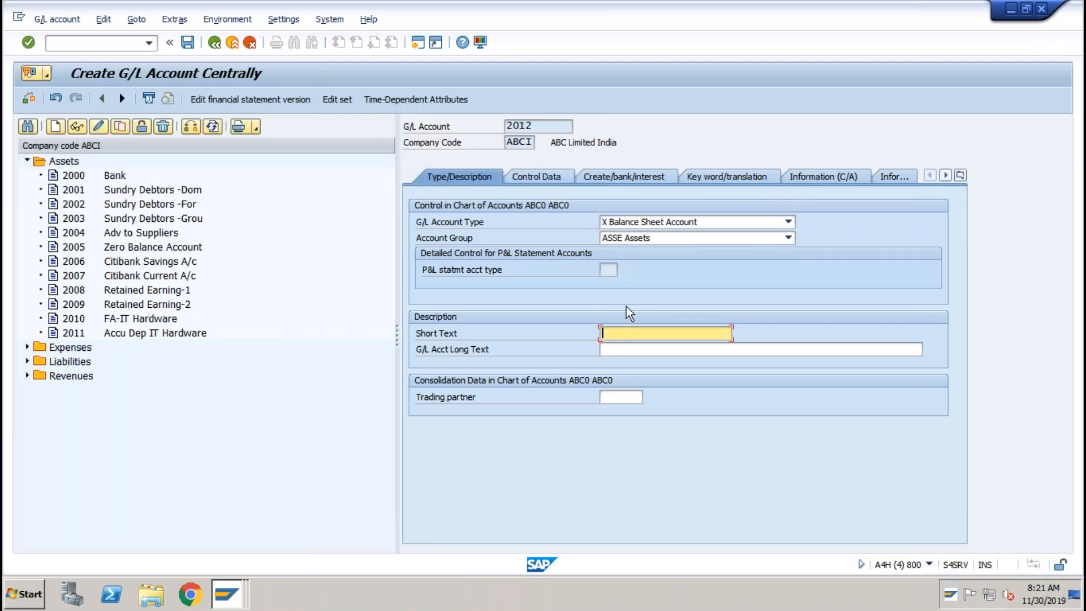
type("Tech Clrg Ac")
Set reconciliation type Assets and field status group G007, then save account 2012.
left_click(552, 181)
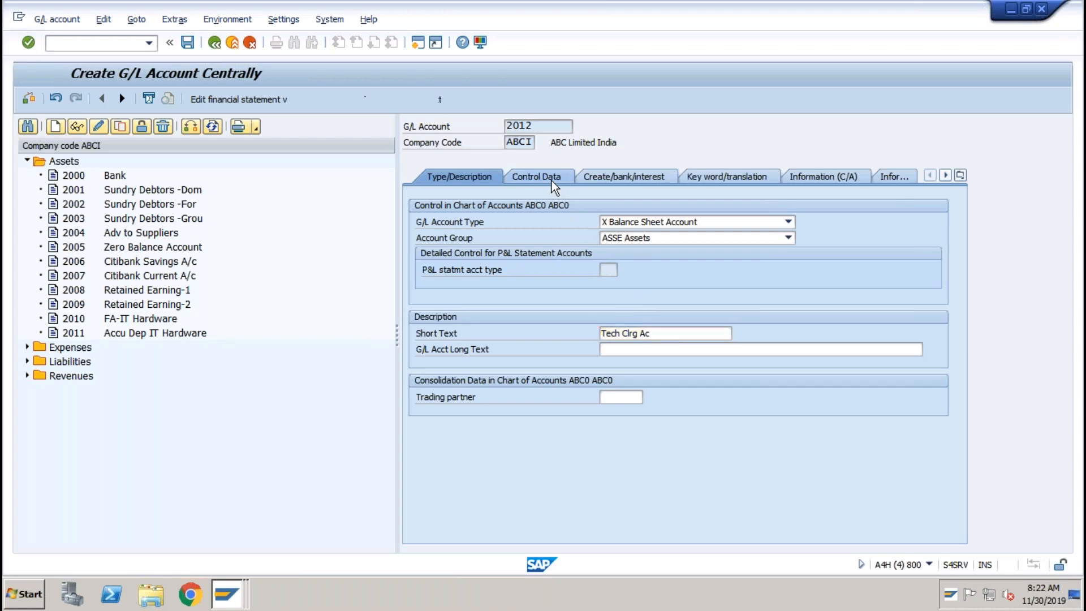
left_click(634, 320)
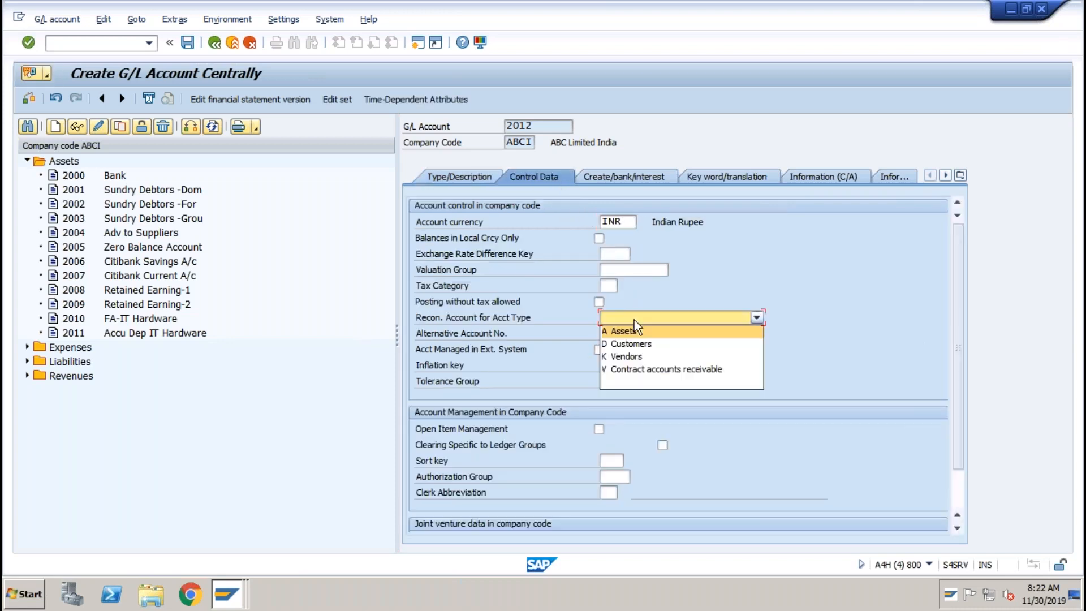
left_click(630, 331)
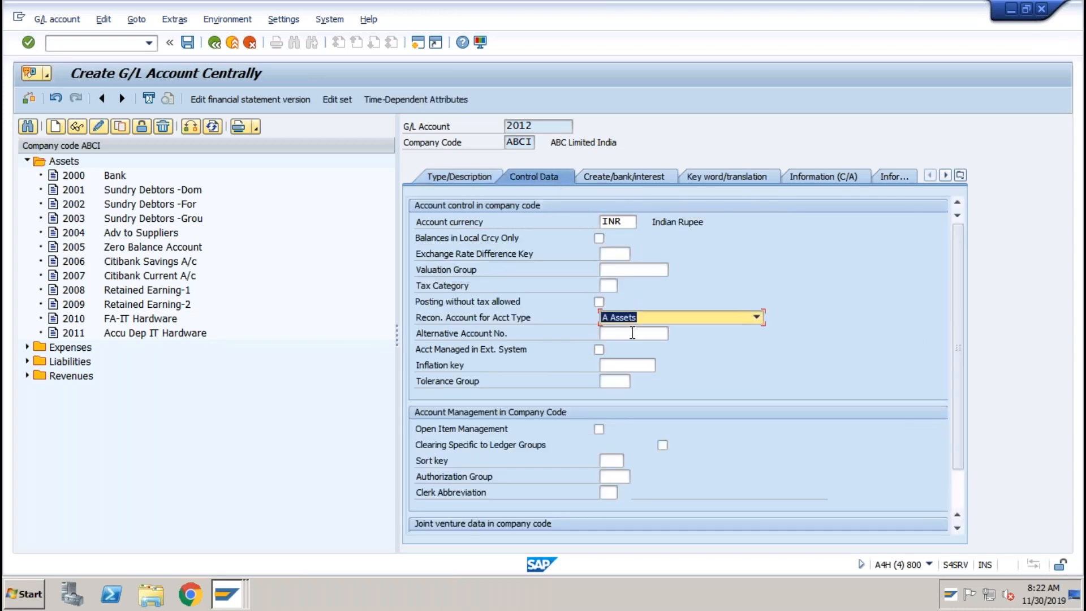
left_click(627, 177)
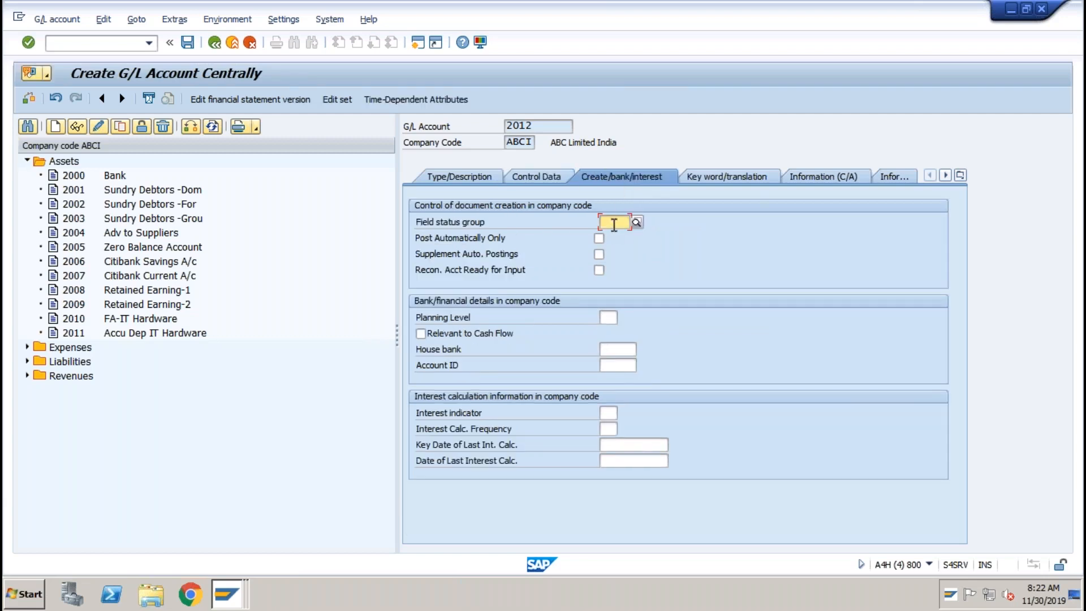
left_click(636, 222)
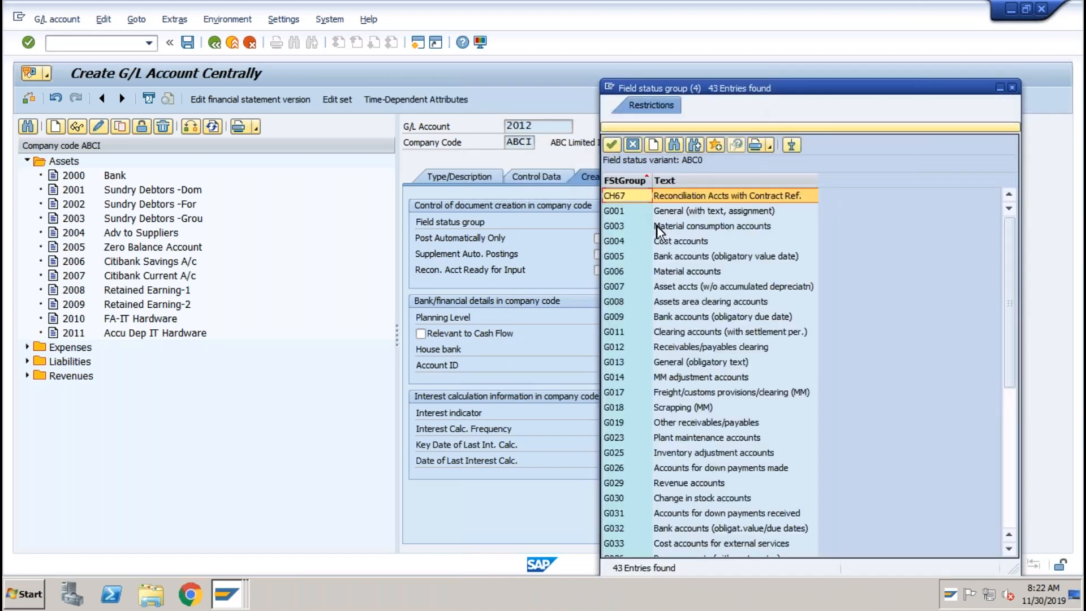
left_click(659, 287)
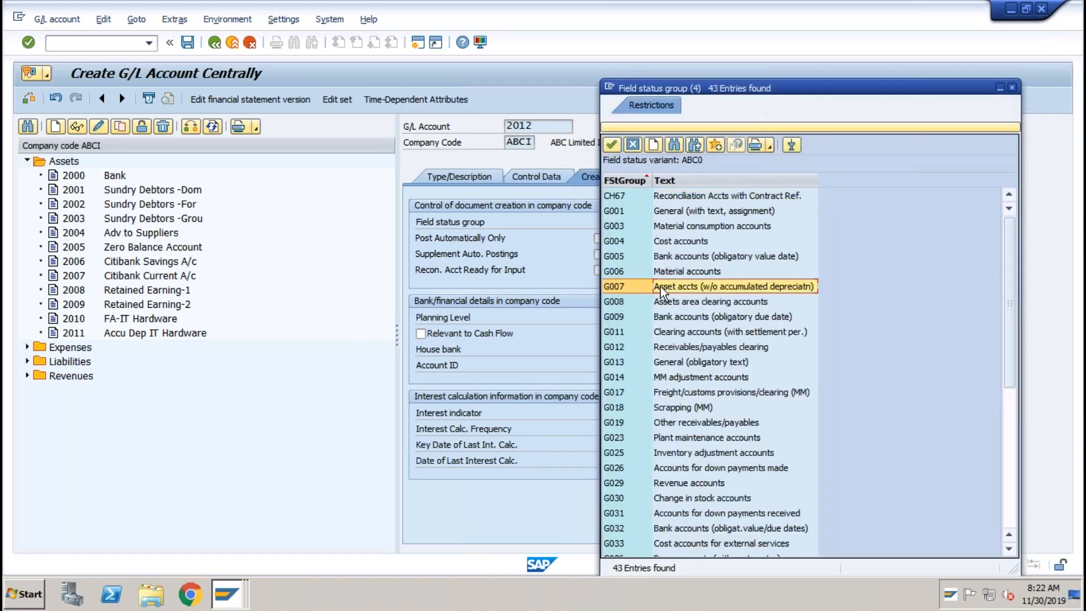
double_click(661, 288)
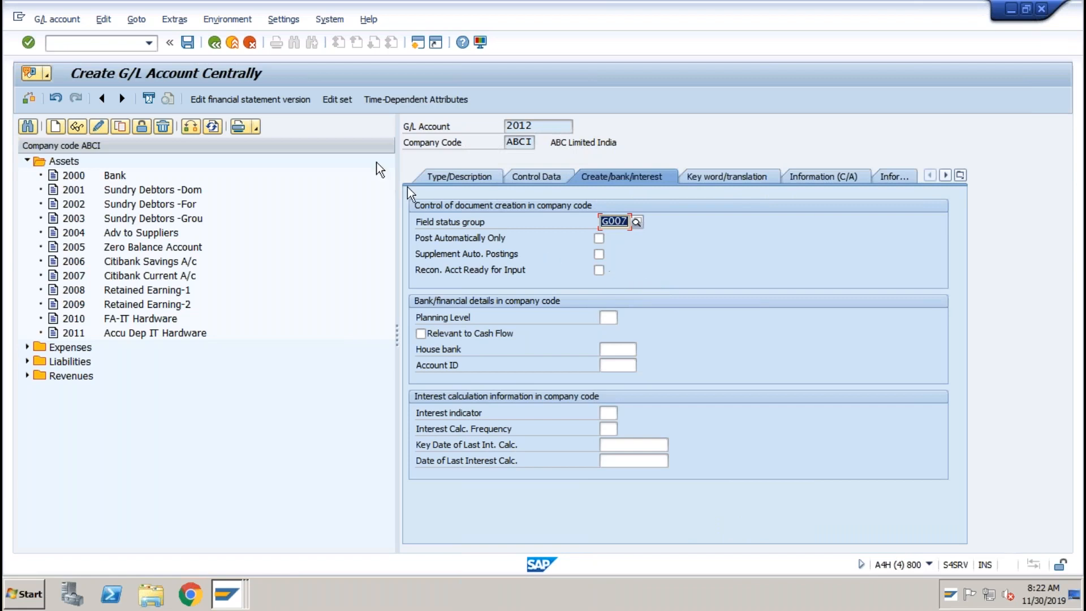
left_click(187, 42)
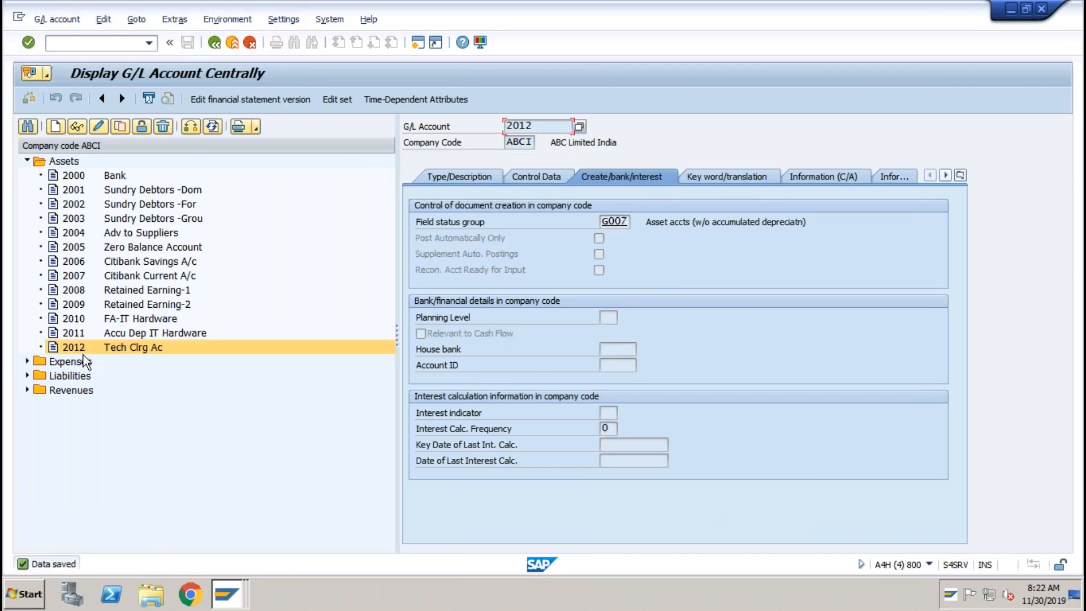
left_click(229, 594)
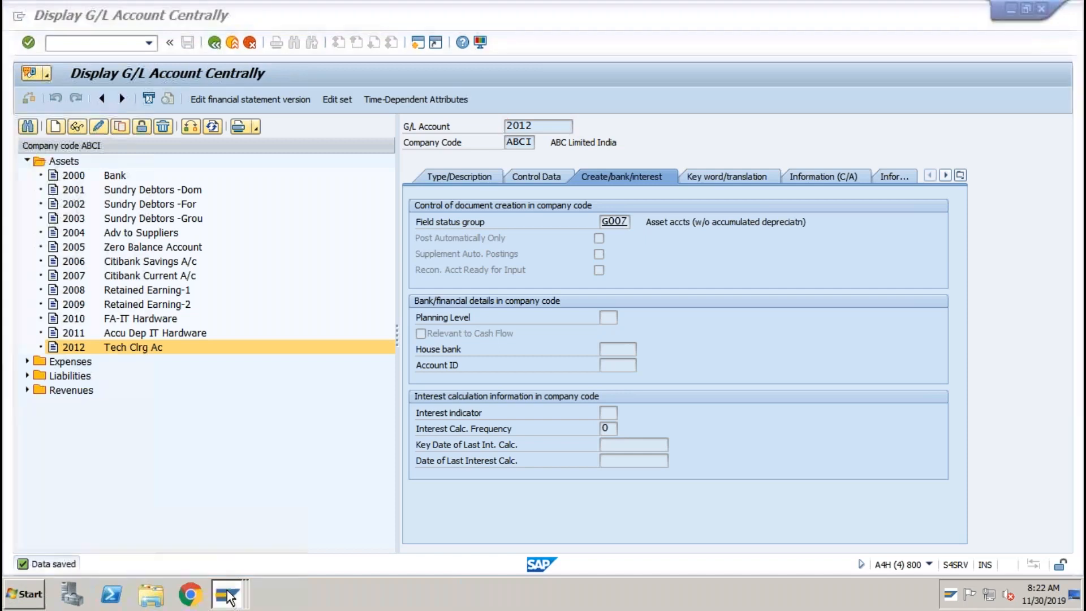
Add a new entry for chart of accounts ABC0 with clearing account 2012 and save it to the customizing request.
left_click(222, 540)
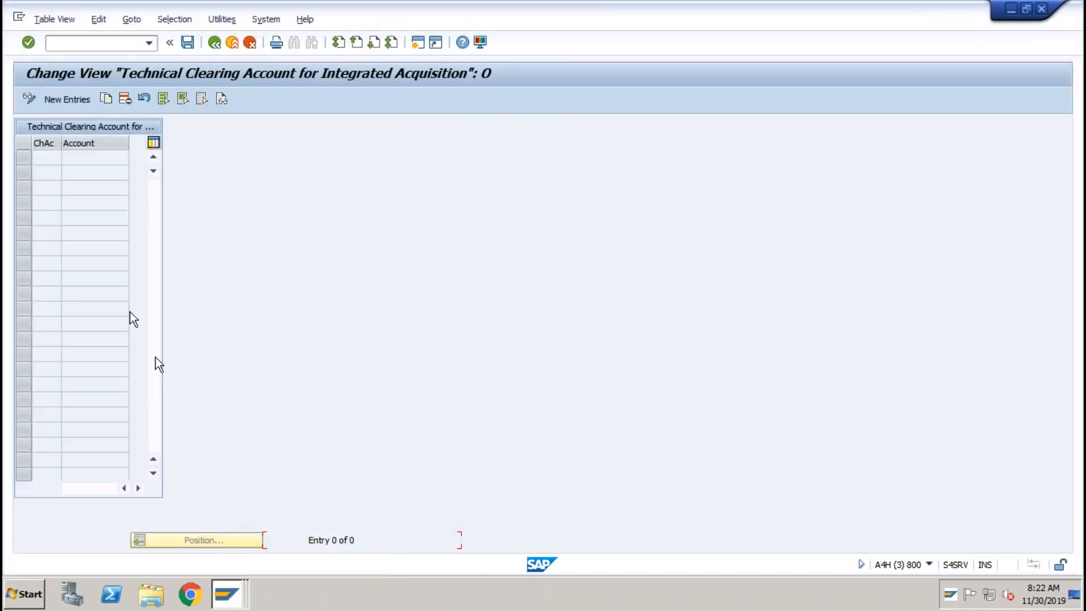
left_click(67, 100)
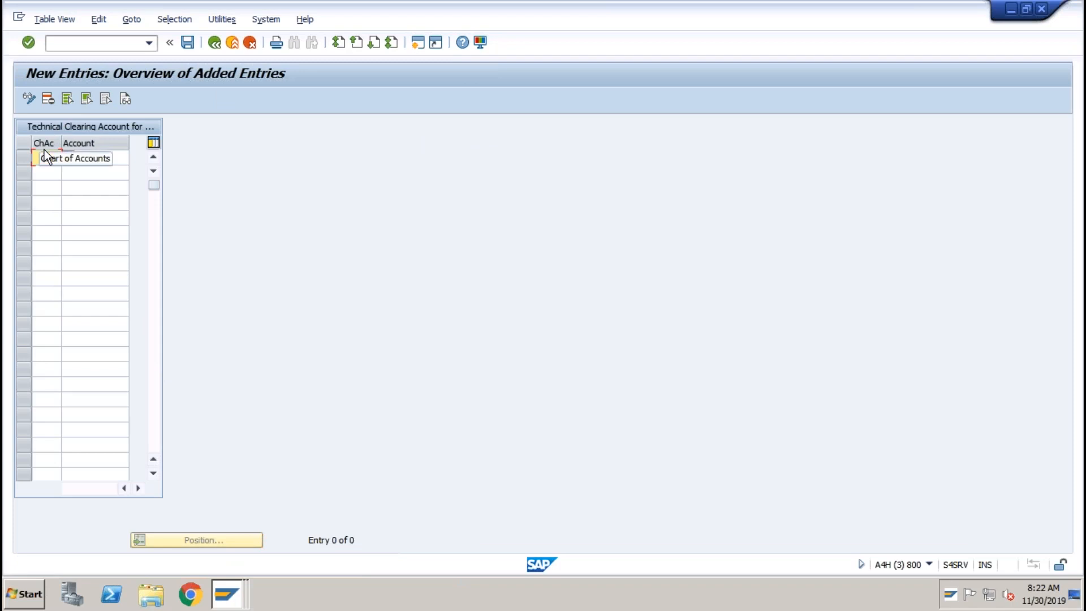
type("ABC")
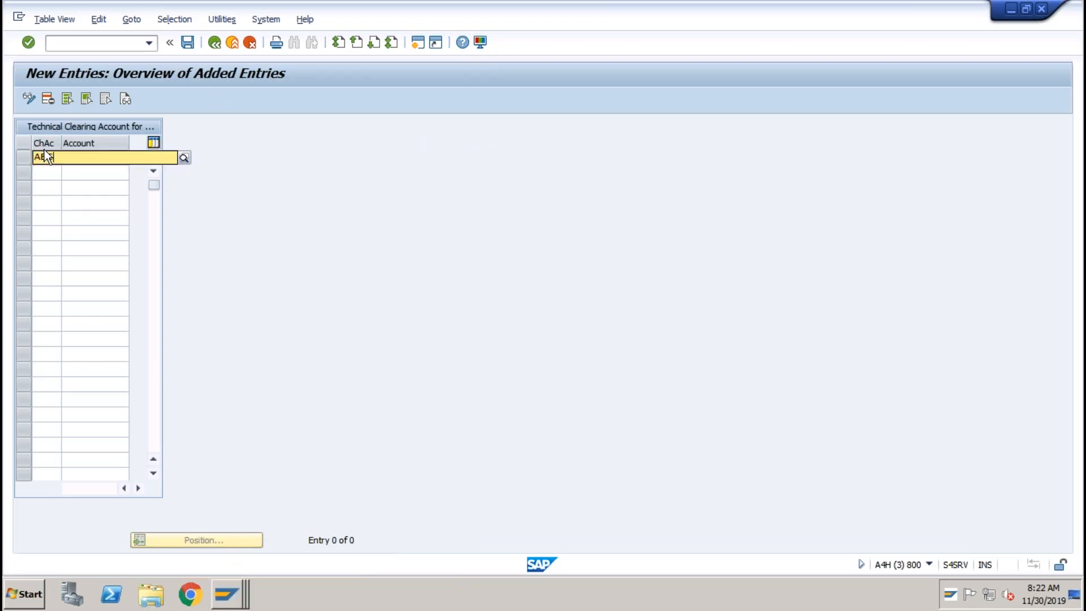
type("0")
key("Tab")
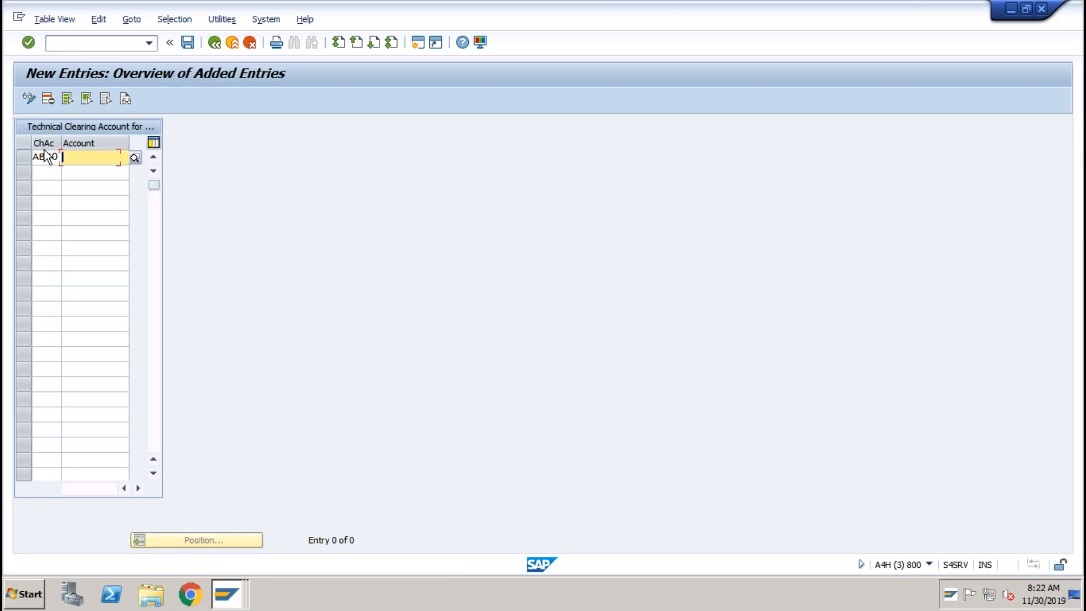
type("2012")
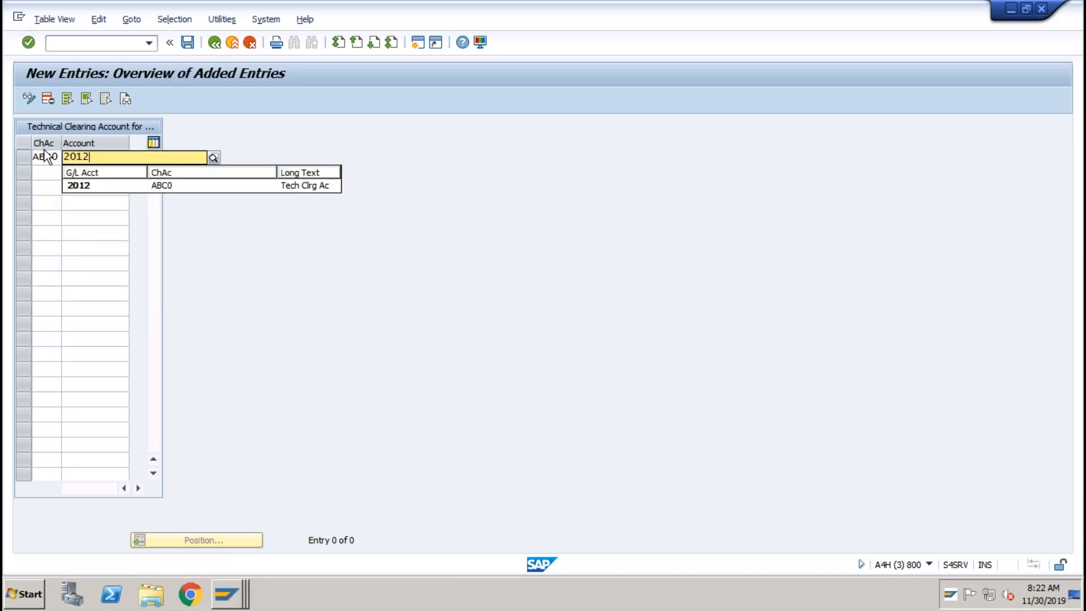
key("Return")
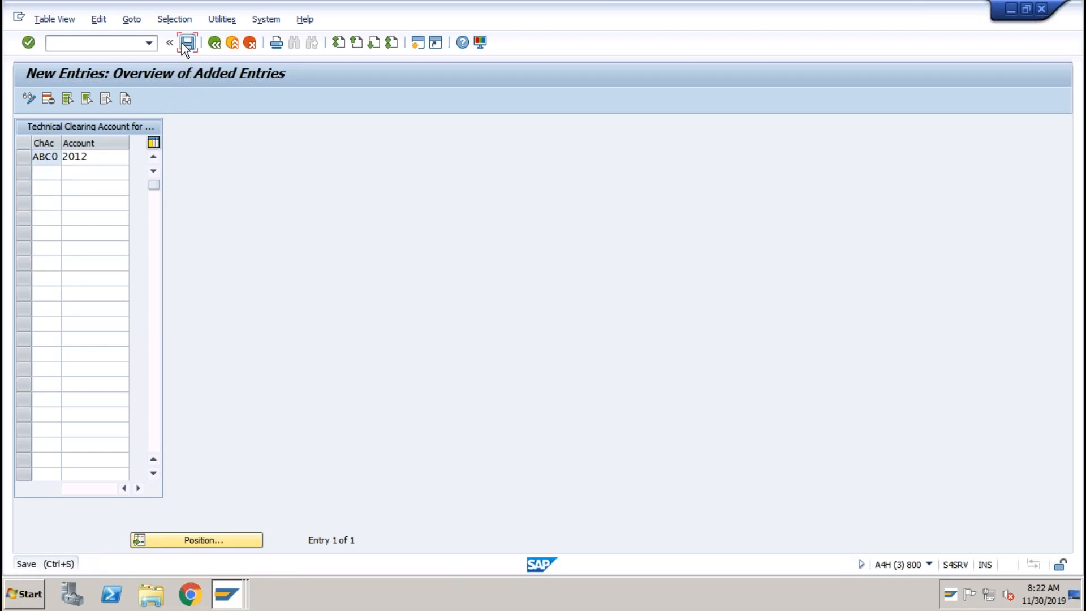
left_click(184, 43)
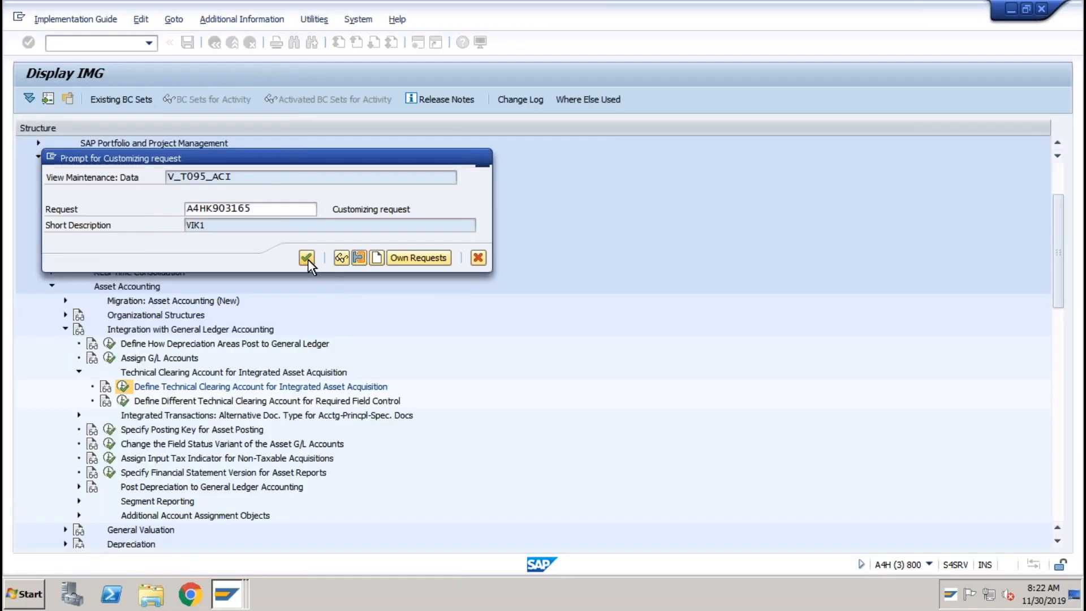
left_click(306, 258)
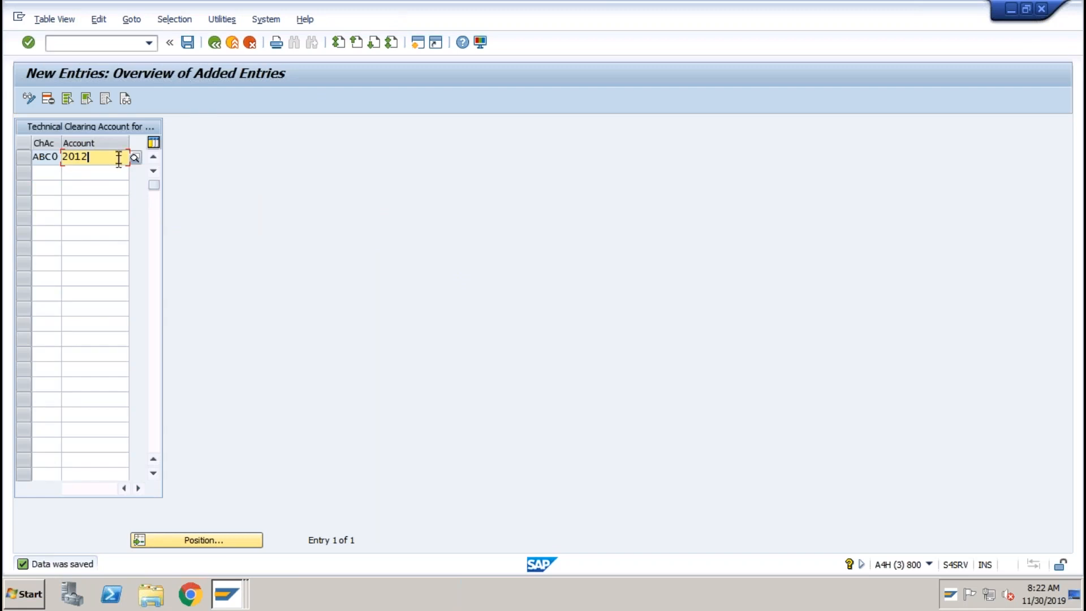
left_click(93, 47)
Start F-90 with document and posting dates 01042019 and the test vendor's account.
type("/nf-90")
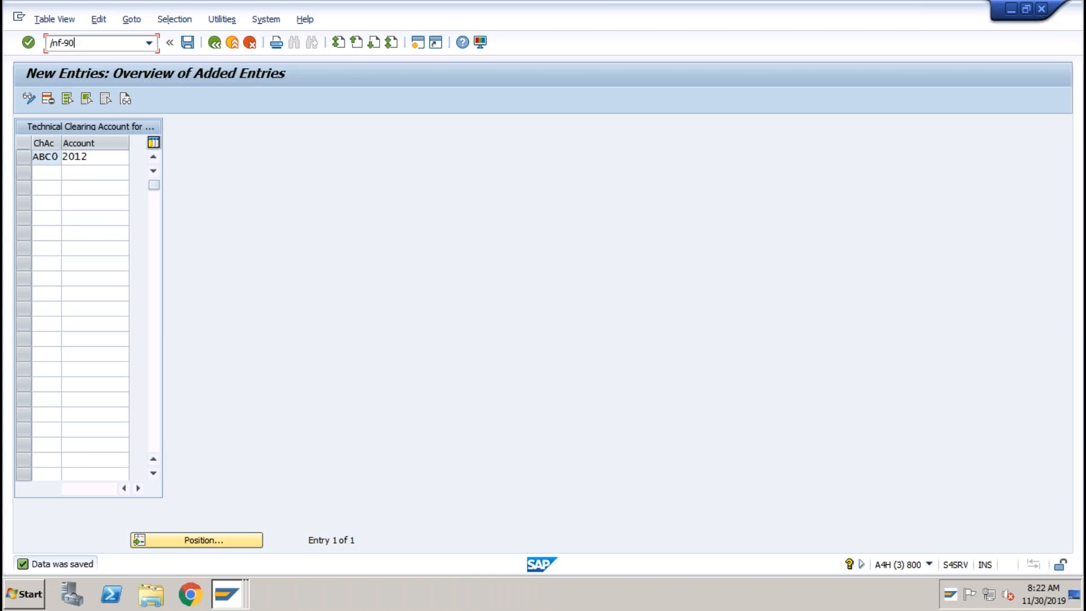
key("Return")
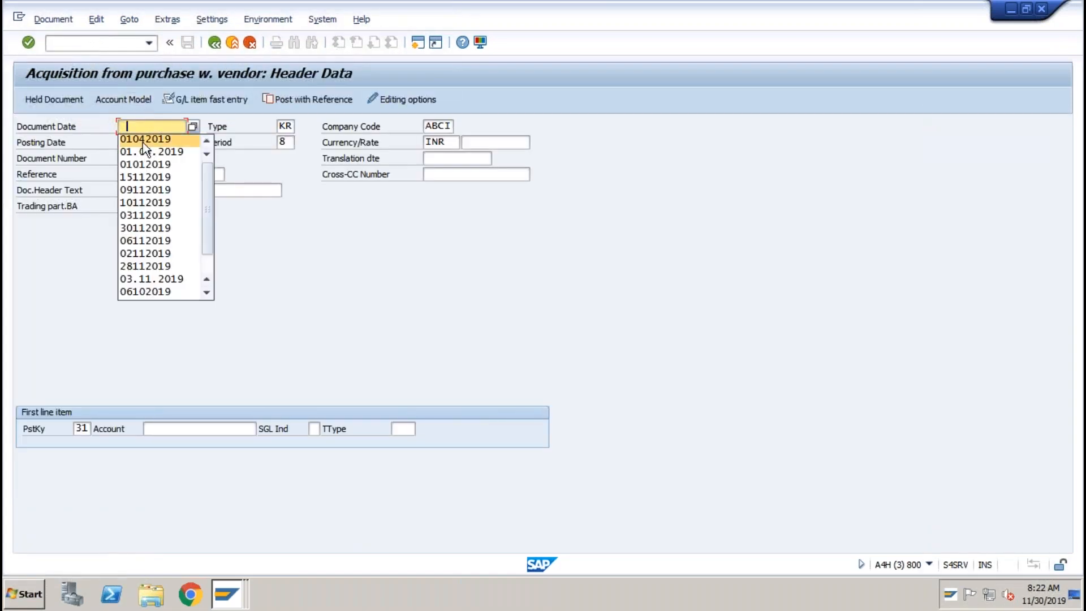
left_click(143, 142)
key("Tab")
key("Tab")
key("Tab")
key("BackSpace")
left_click(137, 155)
left_click(169, 428)
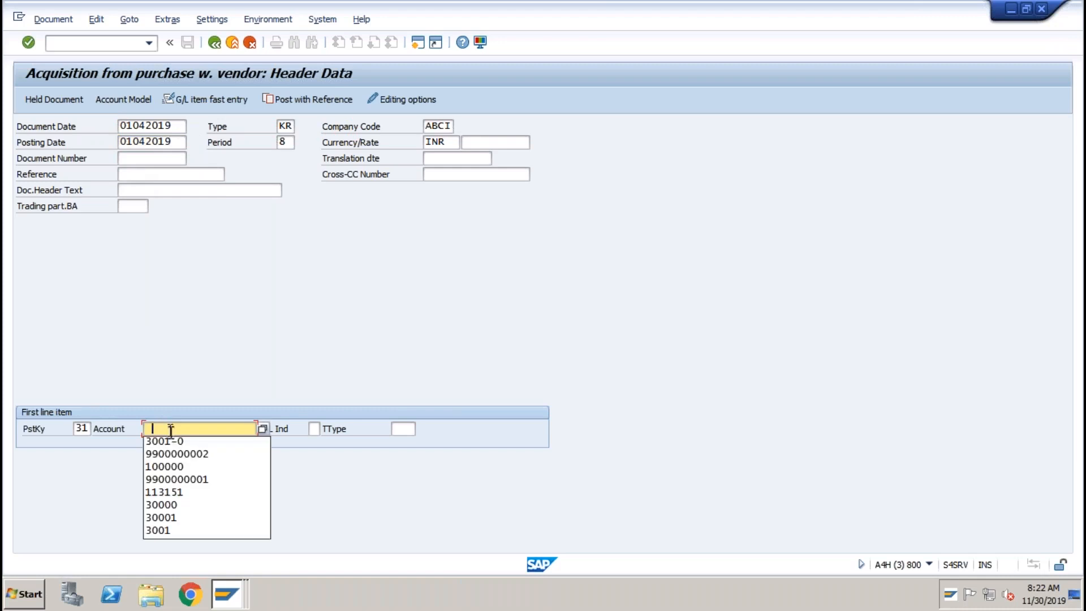
left_click(170, 455)
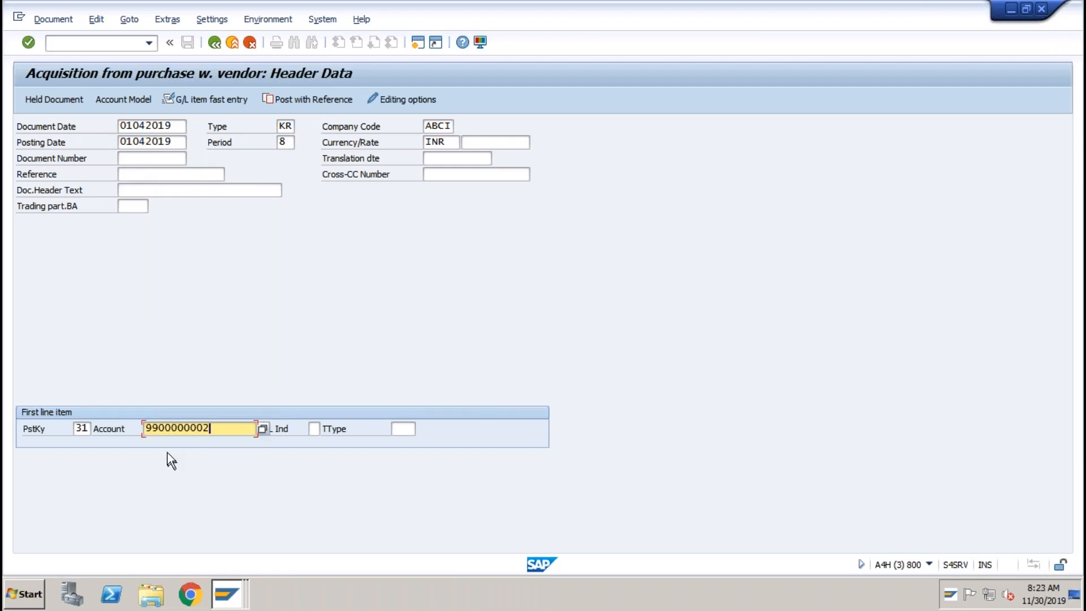
key("Return")
key("Return")
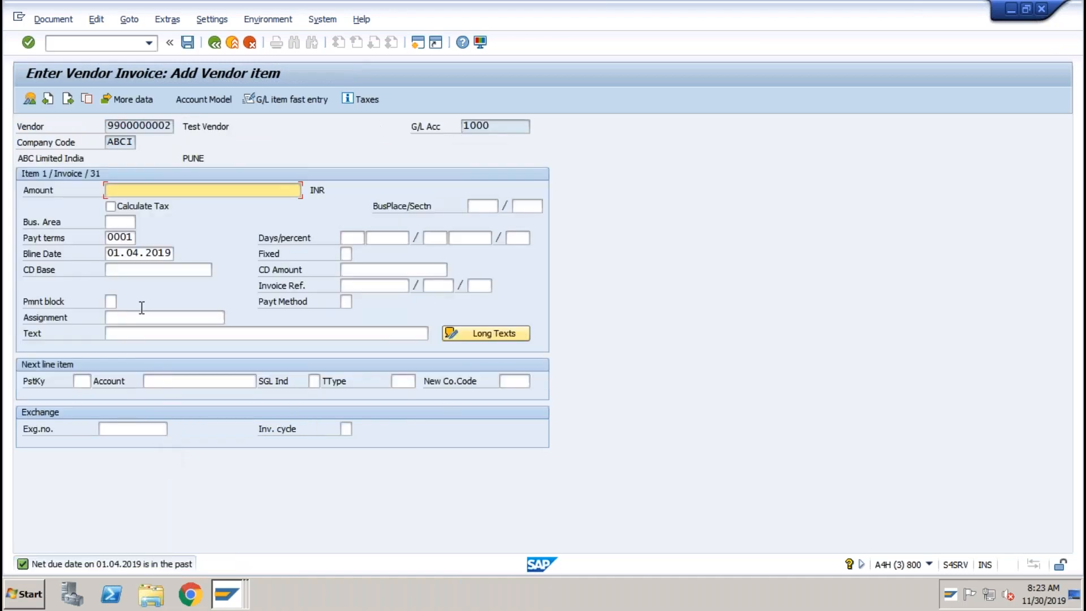
Enter invoice amount 12000 and a next line with posting key 70, asset 3001-0, transaction type 100.
left_click(134, 190)
left_click(134, 204)
left_click(78, 382)
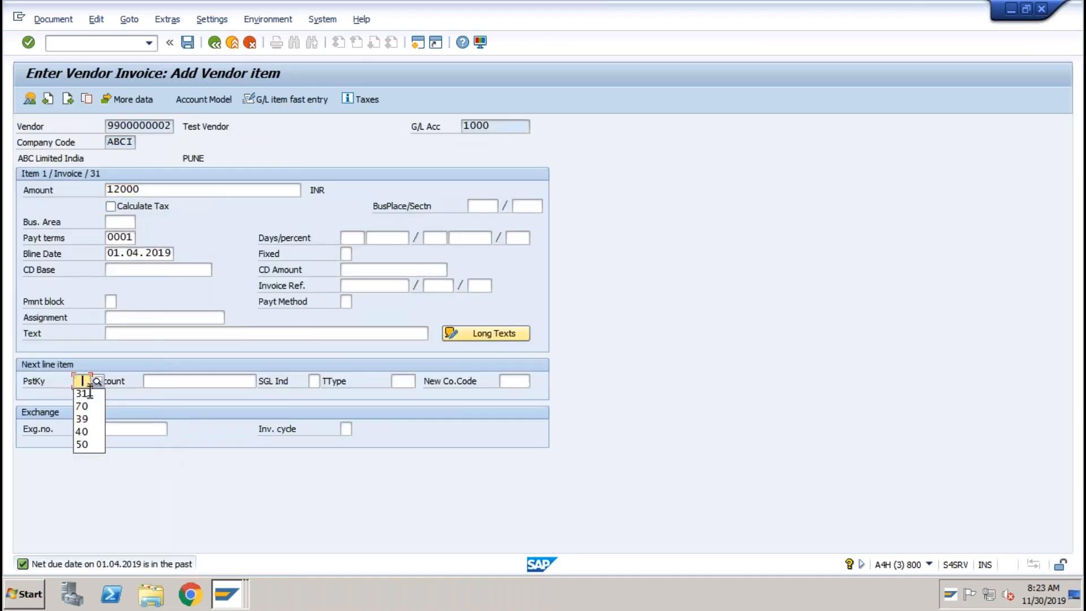
left_click(85, 406)
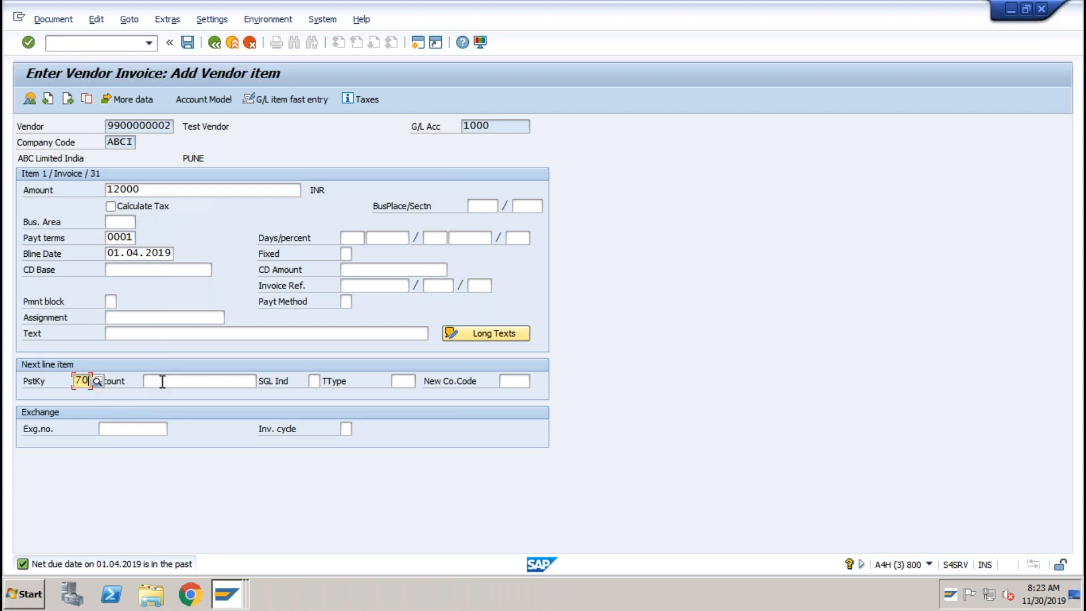
left_click(162, 382)
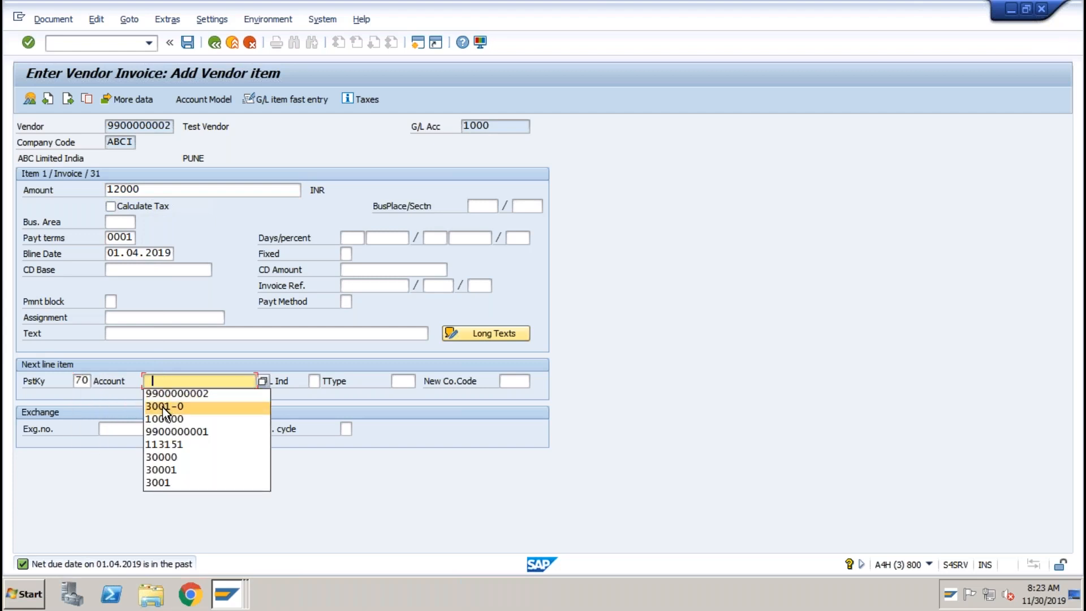
left_click(162, 407)
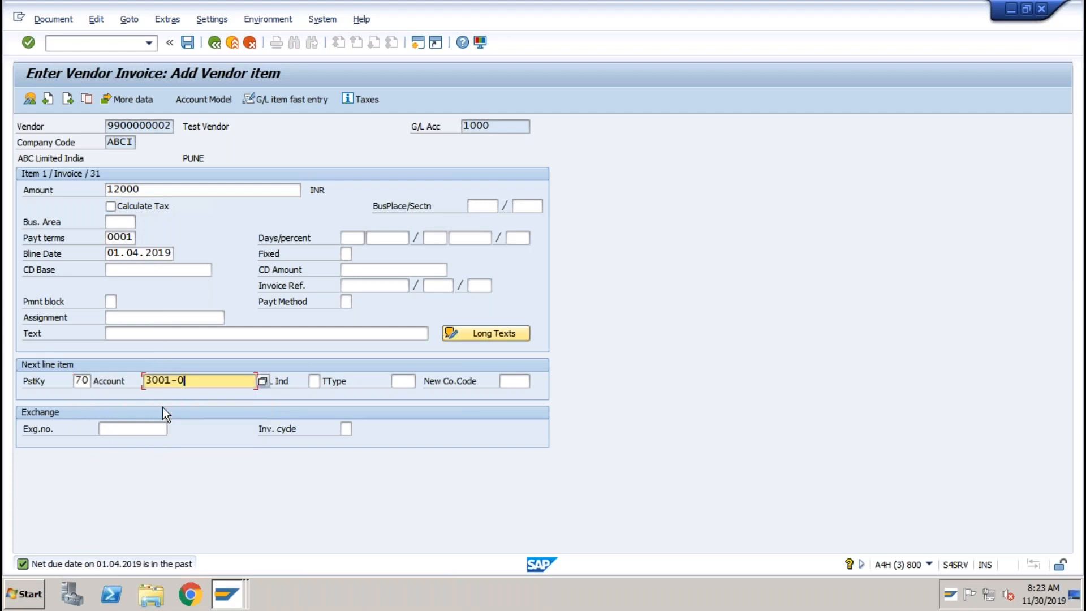
left_click(400, 380)
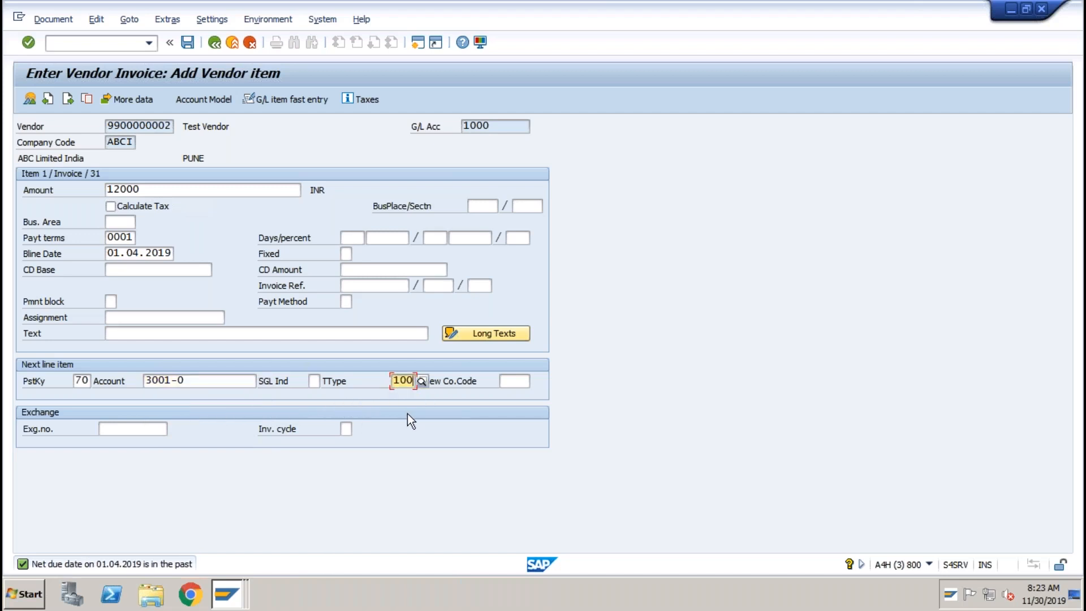
key("Return")
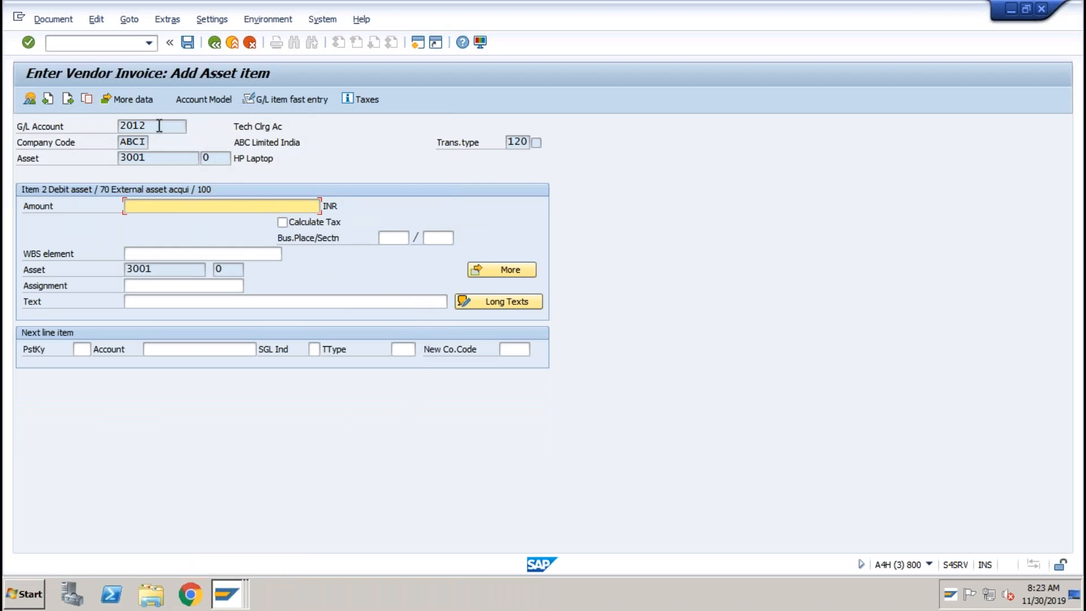
Fill the asset line amount with 12000.
left_click_drag(145, 125, 113, 126)
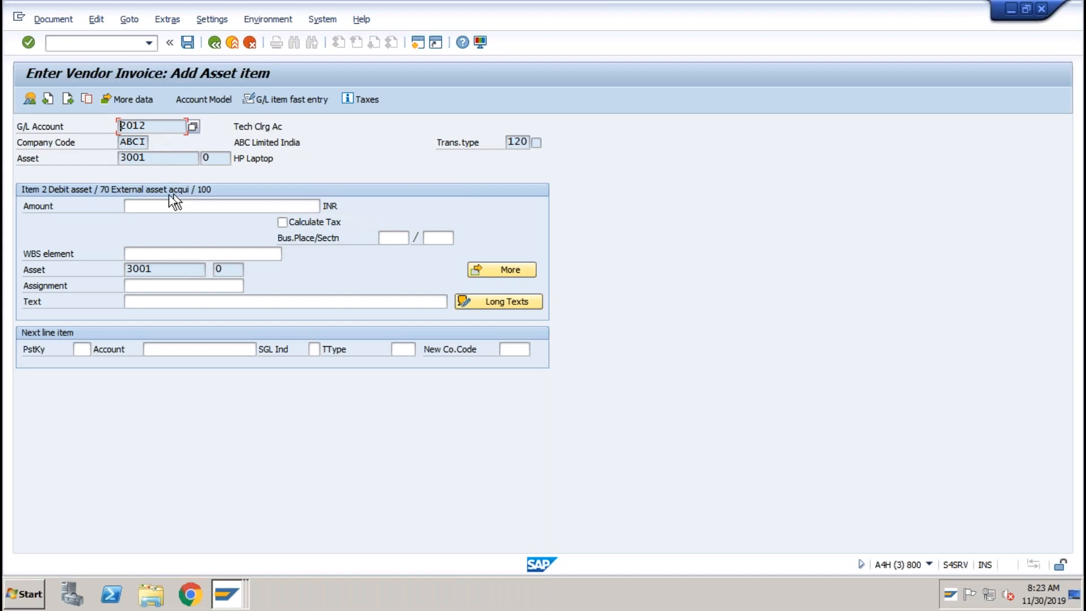
left_click(155, 206)
key("BackSpace")
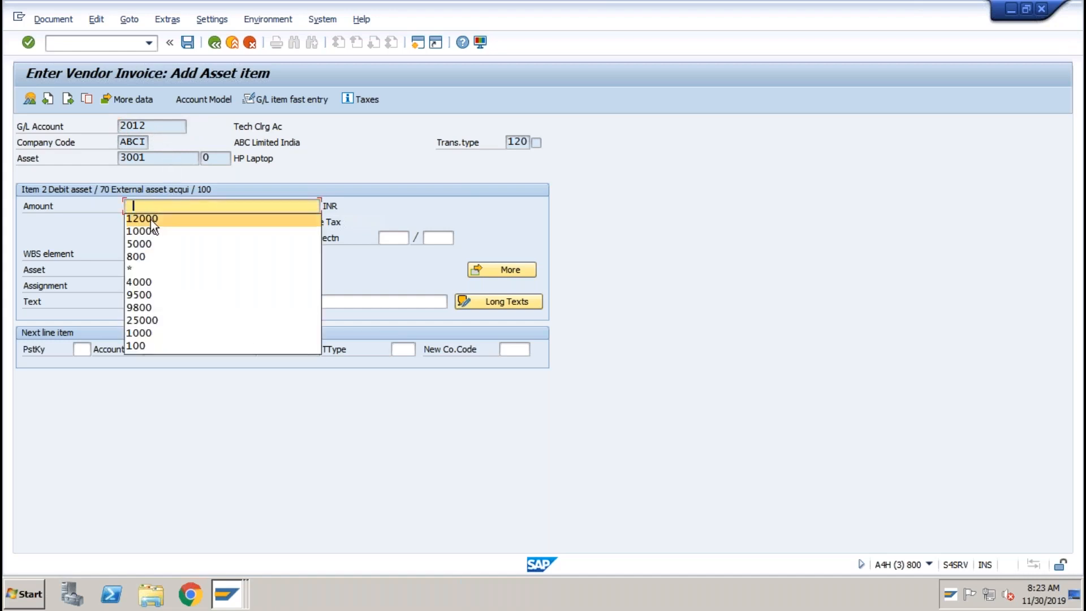
left_click(151, 220)
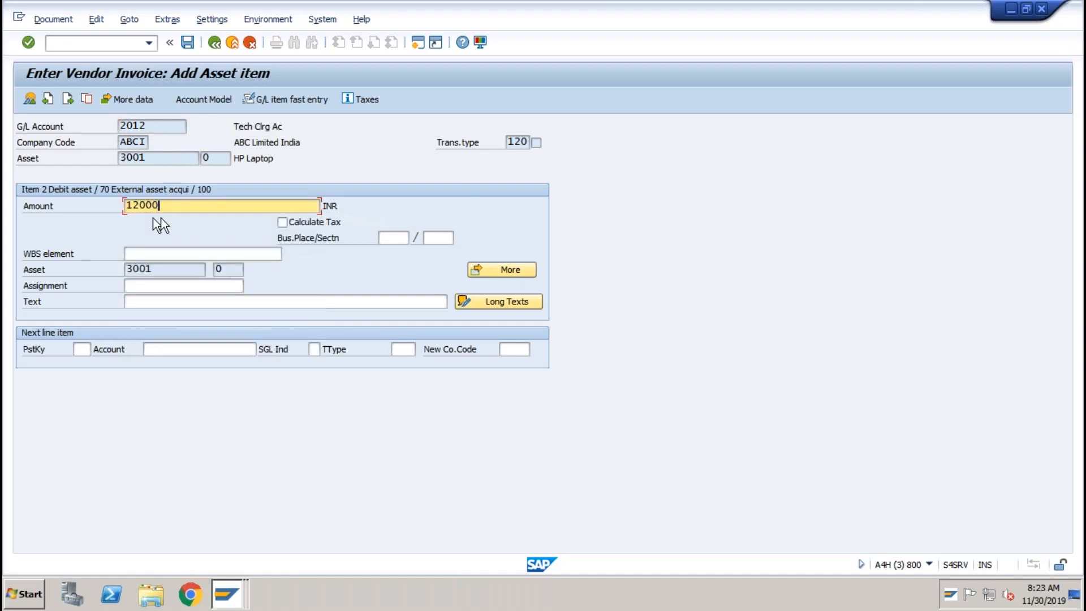
Simulate the invoice posting, accepting both quantity warnings.
left_click(54, 20)
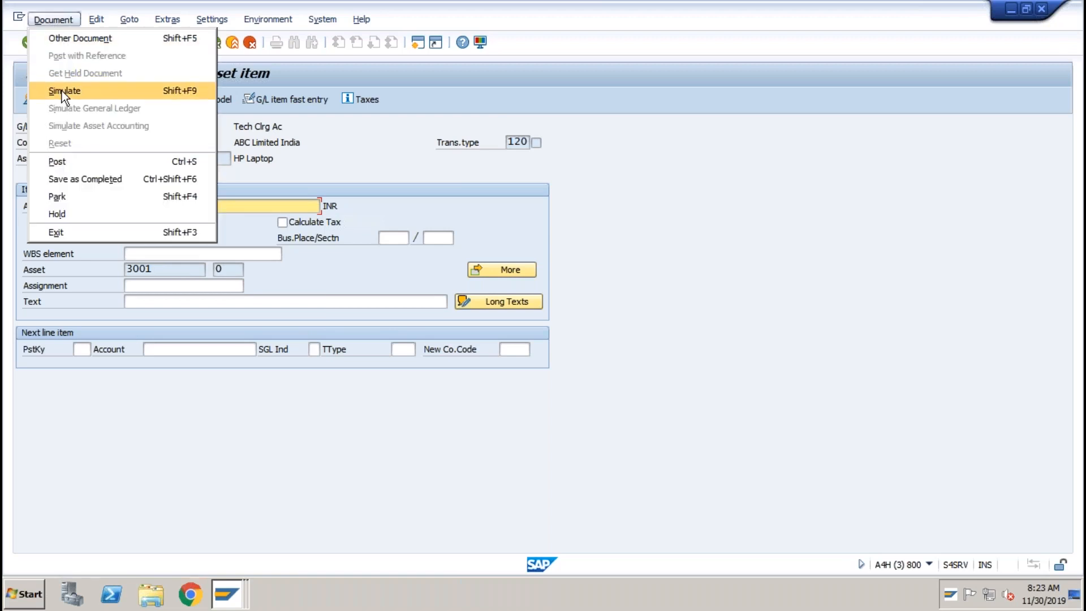
left_click(62, 91)
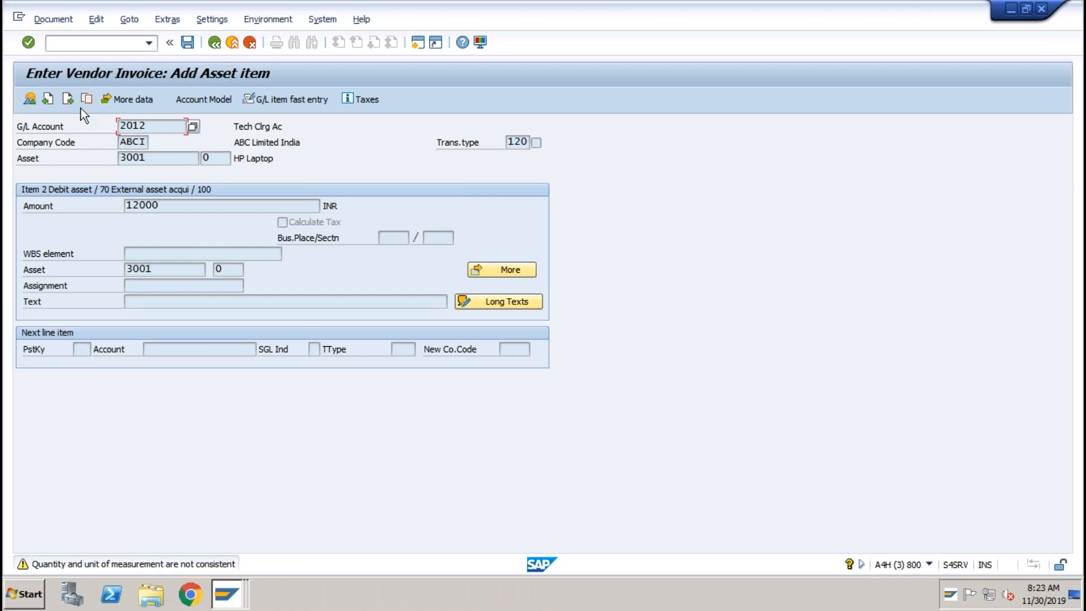
key("Return")
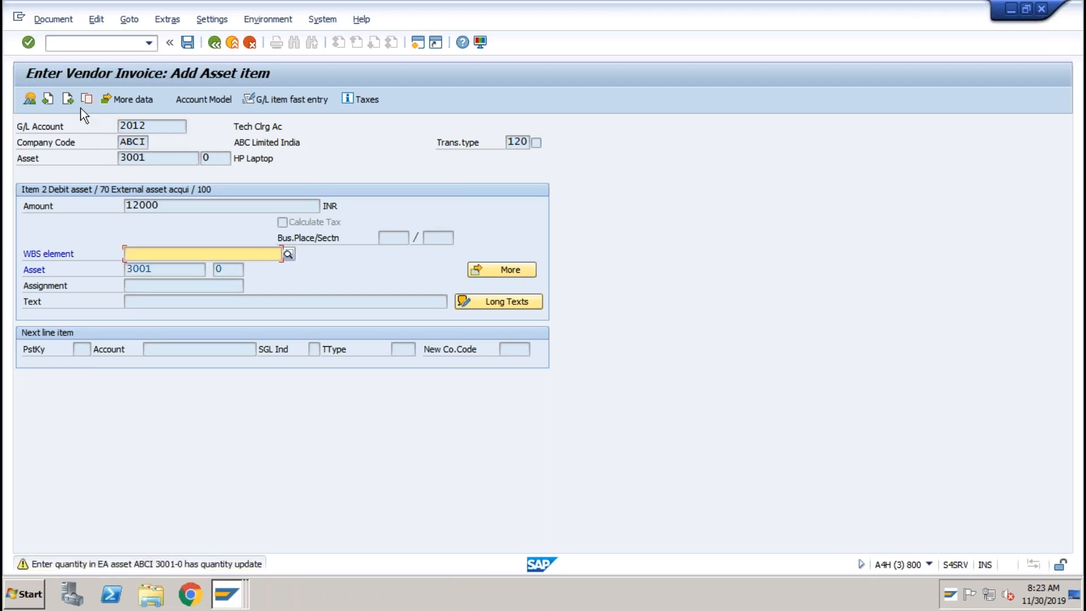
key("Return")
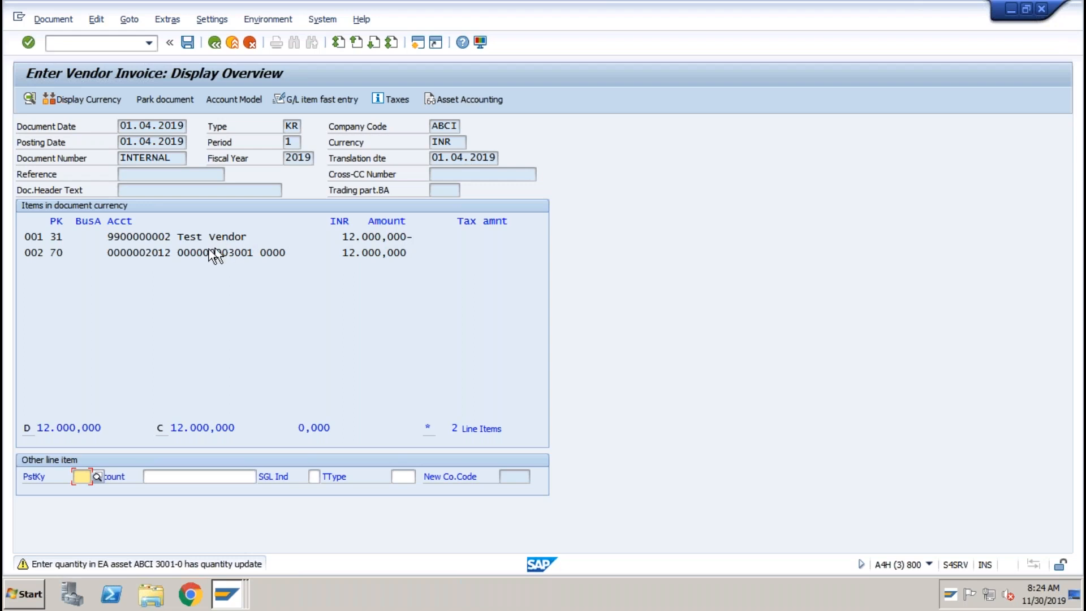
Highlight line 002's account and amount and line 001's vendor name in the invoice overview.
left_click_drag(173, 252, 148, 253)
left_click_drag(337, 252, 409, 253)
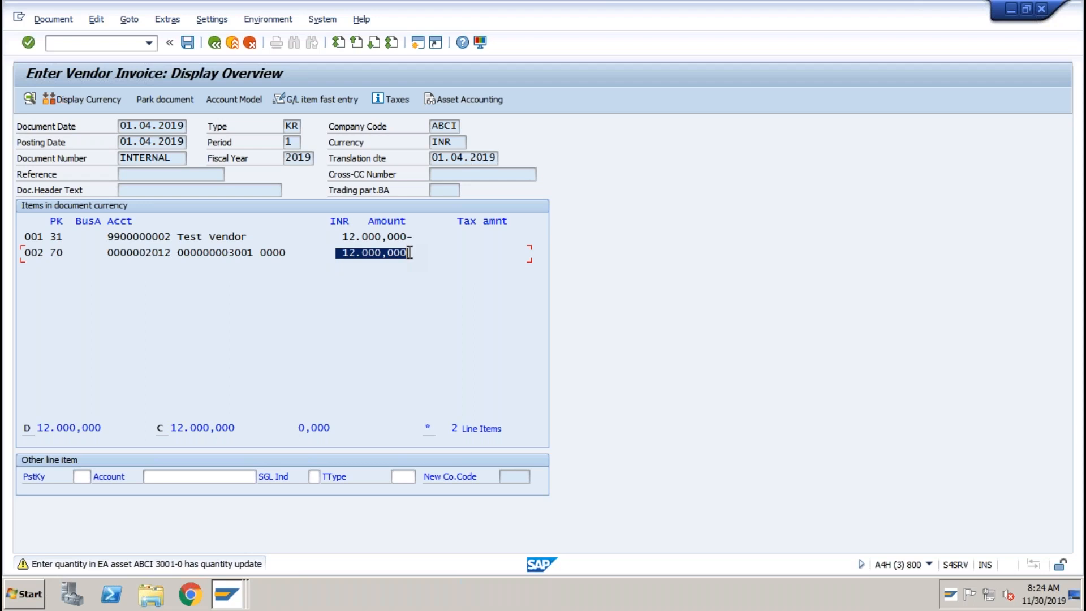
left_click(410, 252)
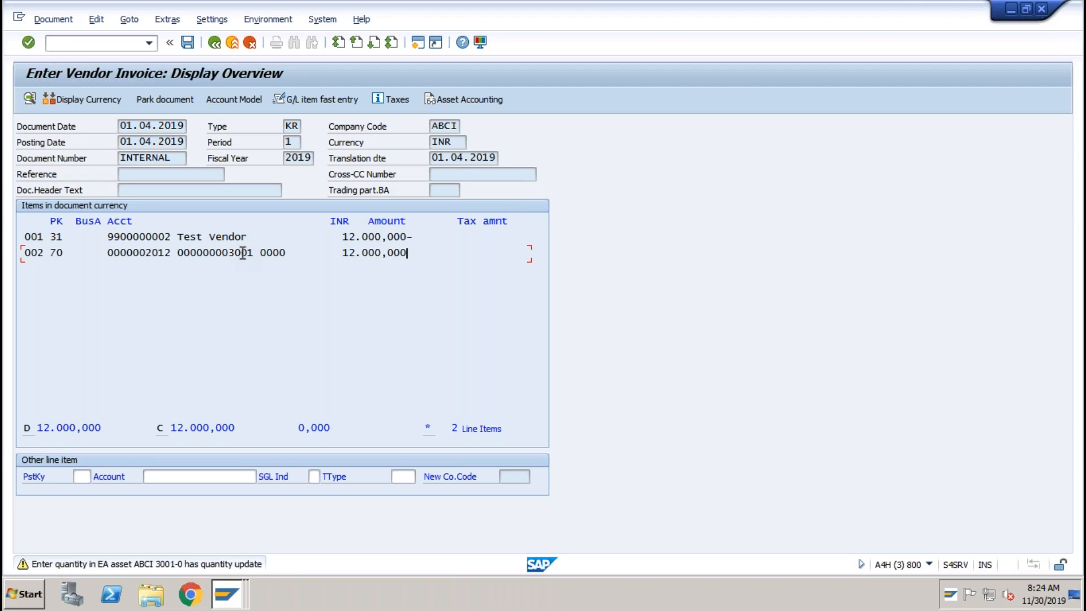
left_click_drag(177, 237, 231, 242)
left_click(232, 240)
Bring up the Asset Accounting simulation listing the four line items that total zero.
left_click(446, 100)
left_click(446, 100)
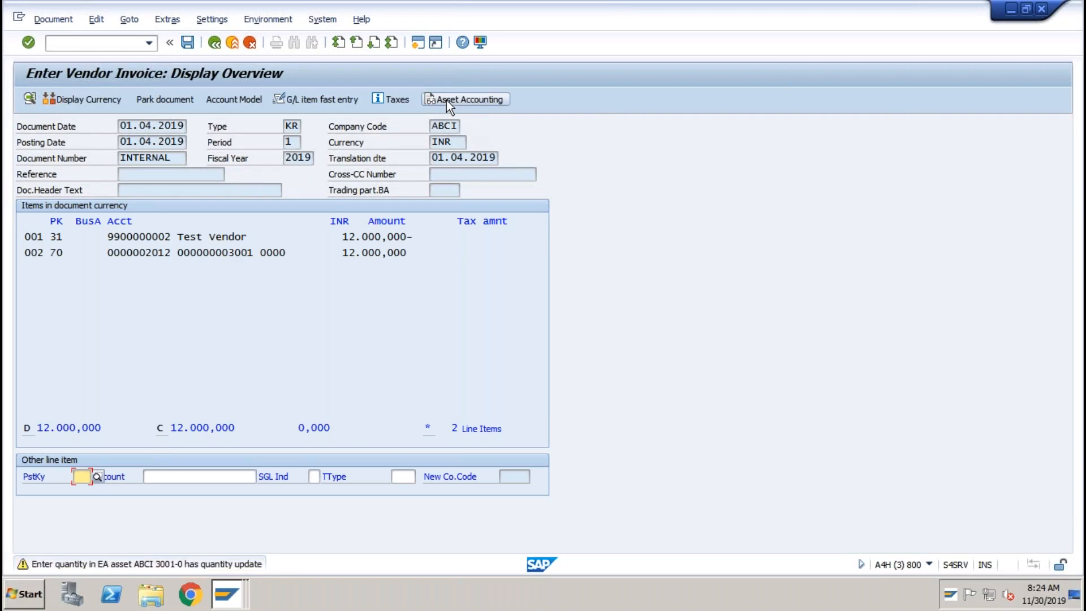
left_click(446, 100)
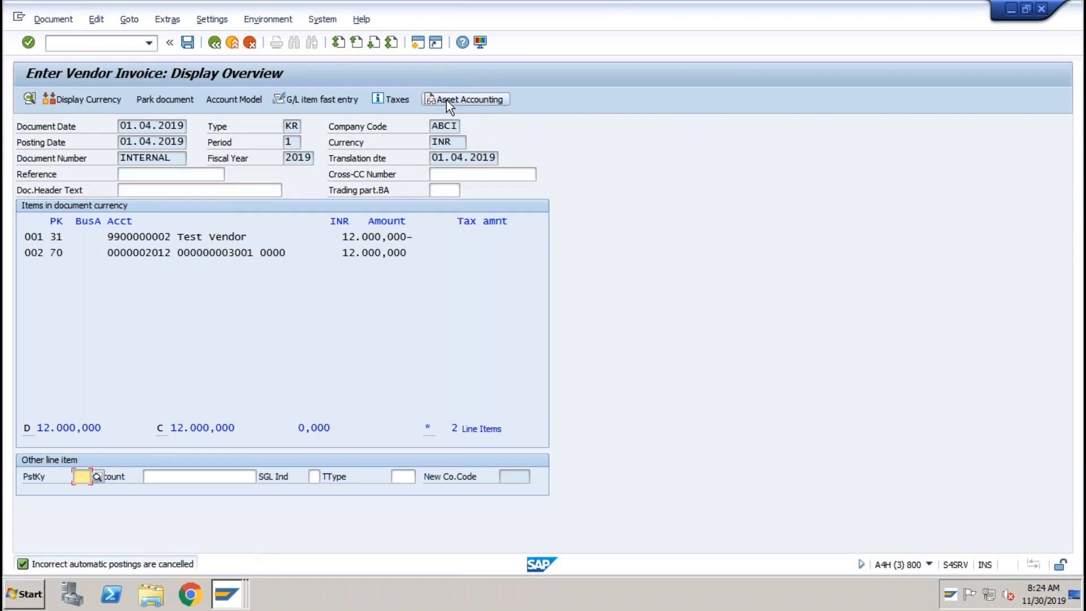
left_click(447, 100)
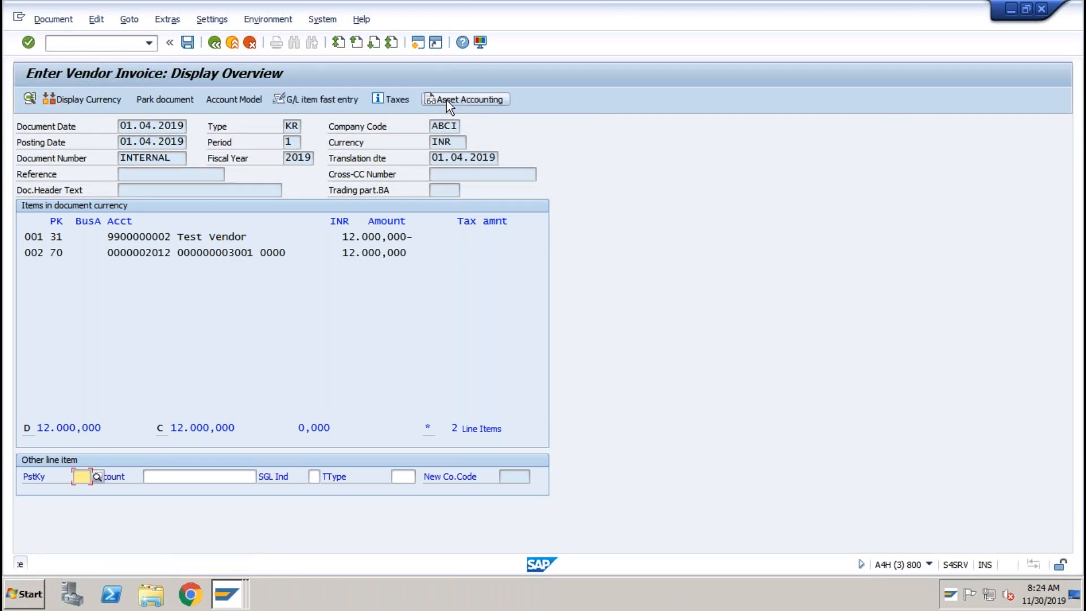
left_click(446, 100)
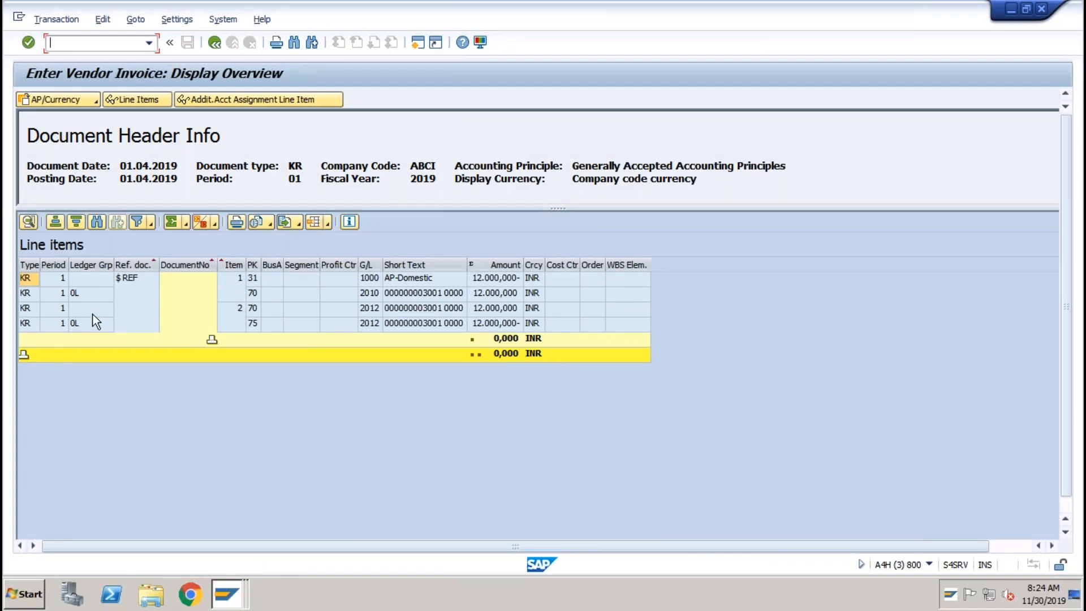
Inspect the vendor 1000 line, the asset 2010 line and both clearing 2012 lines, each 12,000 INR.
left_click(419, 278)
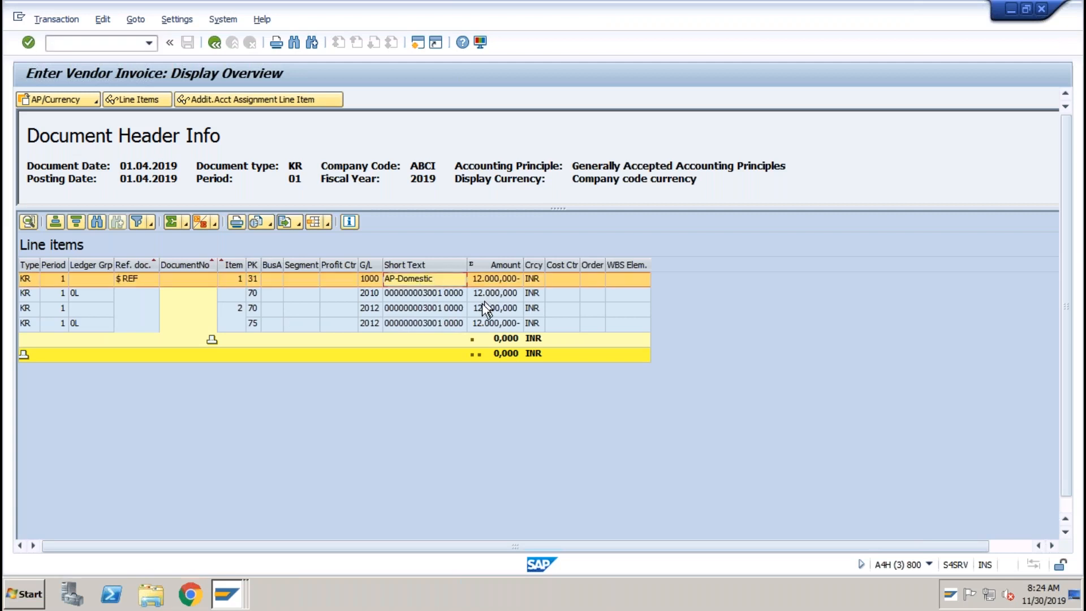
left_click(370, 295)
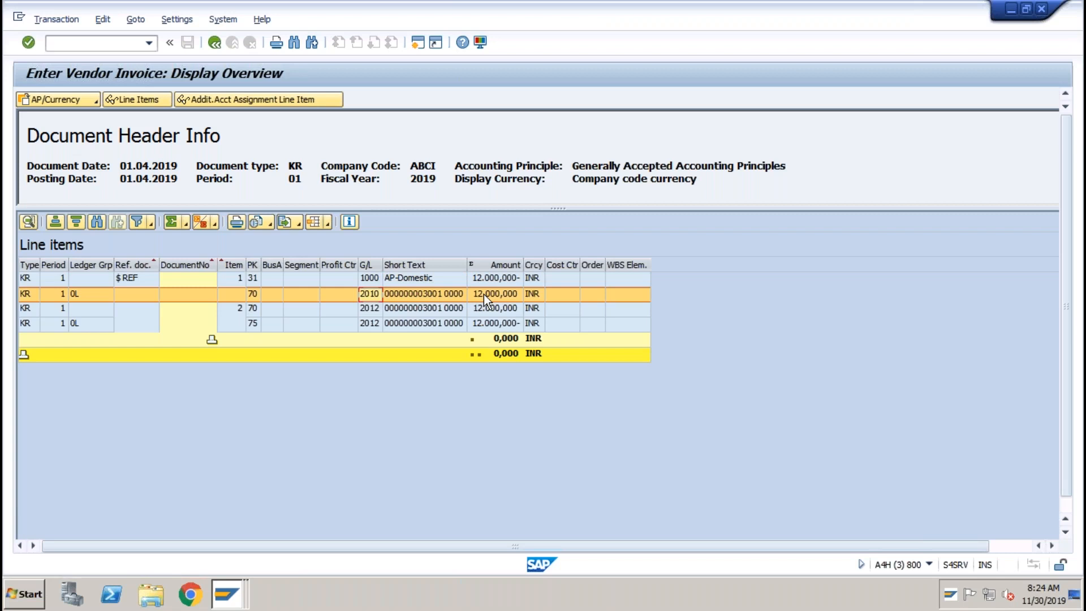
left_click(449, 308)
left_click(449, 321)
left_click(451, 309)
left_click(449, 322)
left_click(450, 309)
left_click(449, 323)
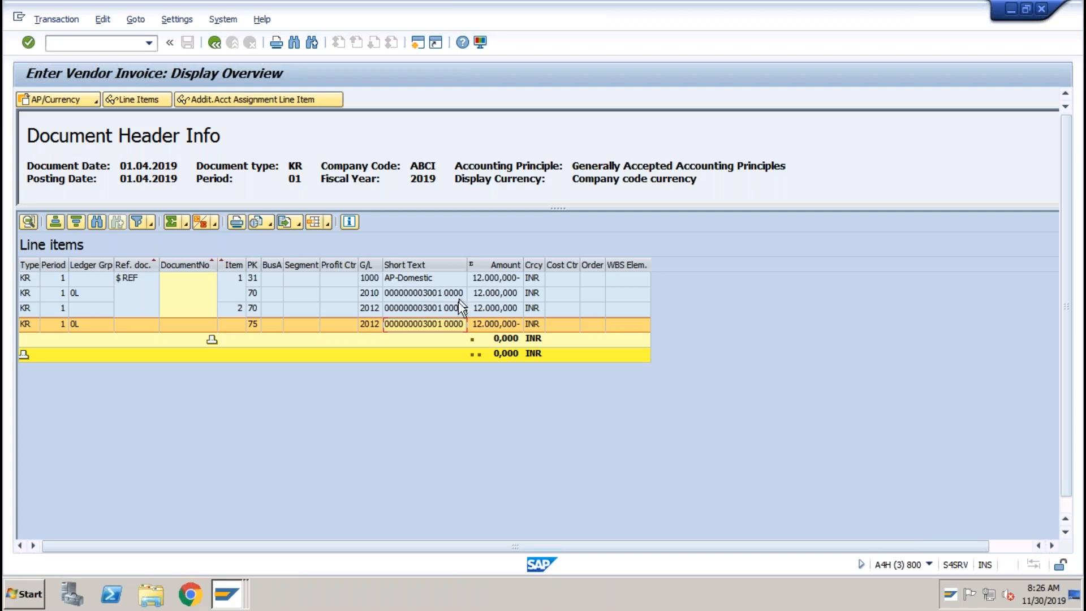
left_click(429, 309)
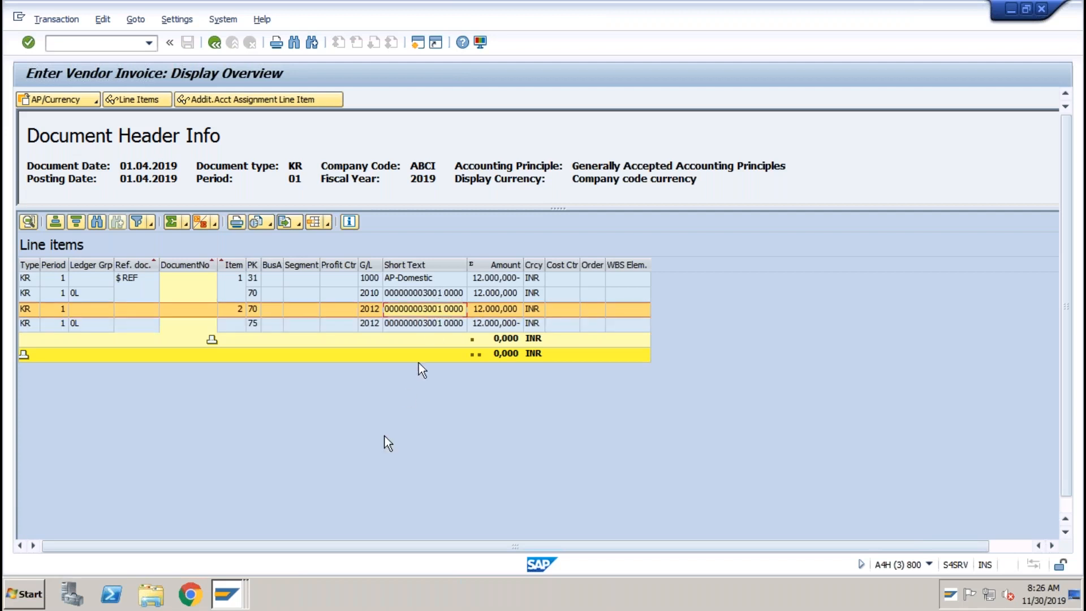
left_click(35, 596)
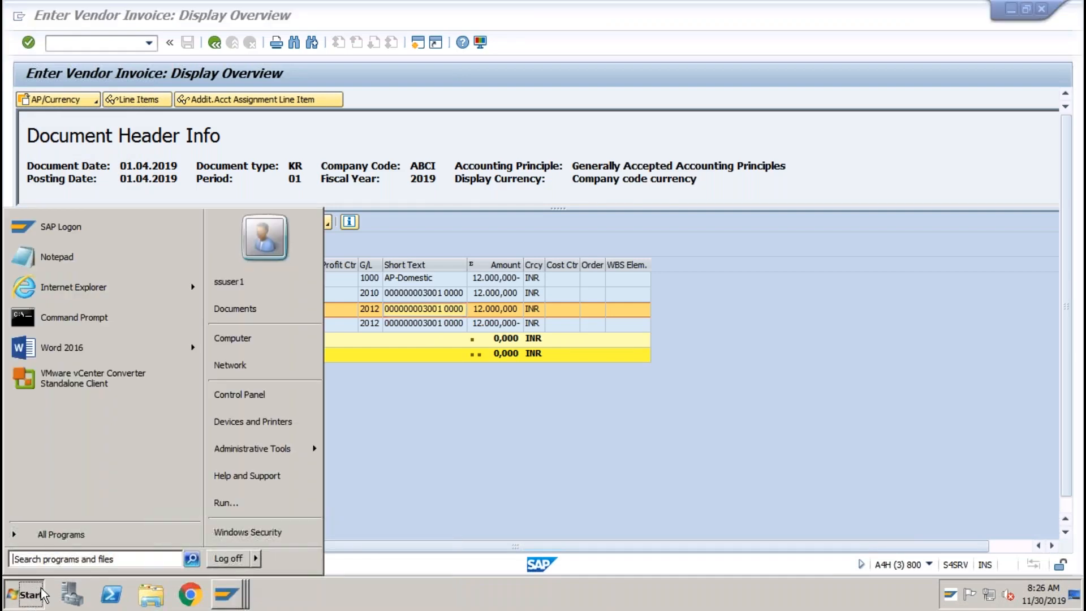
Start Notepad notes: 'Asset Accounting Acquisition Postings are divided into 2 parts', '1. Operation Doc', '2. Valuation Specific Doc'.
type("notepad")
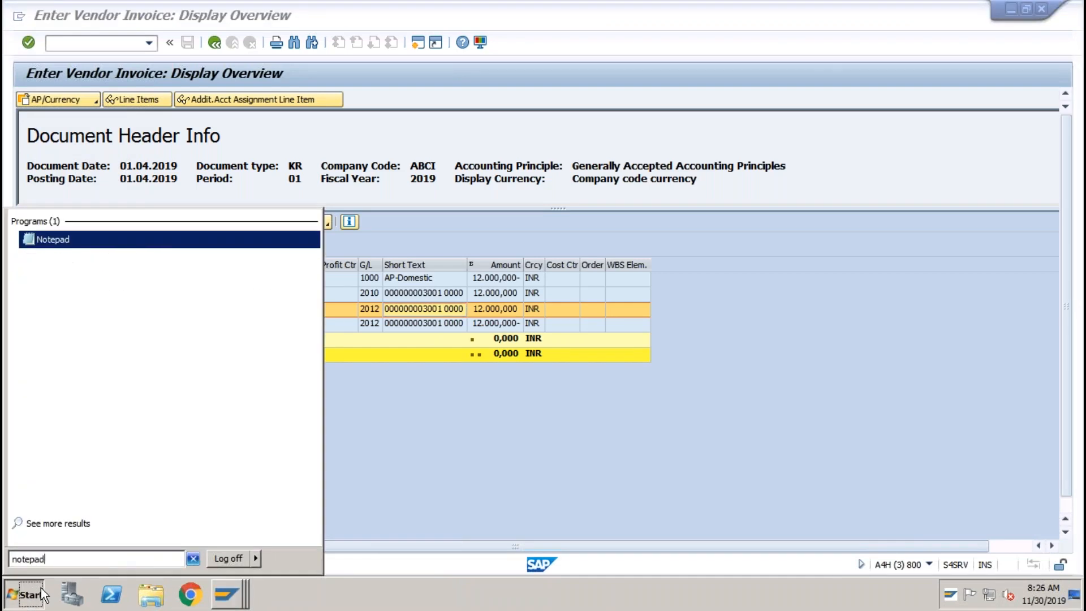
key("Return")
type("A")
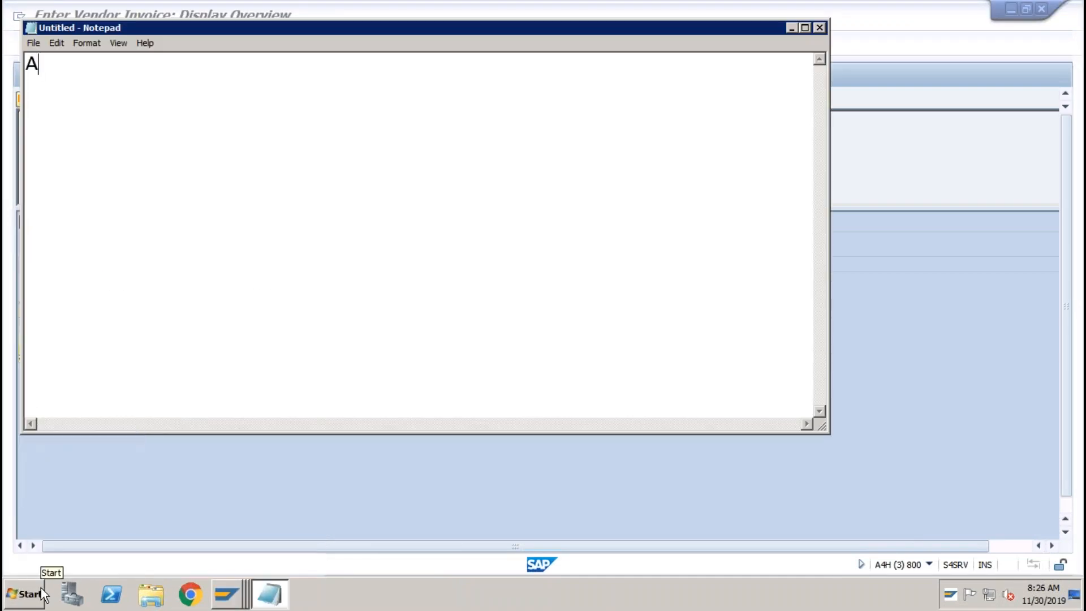
type("sset Acco")
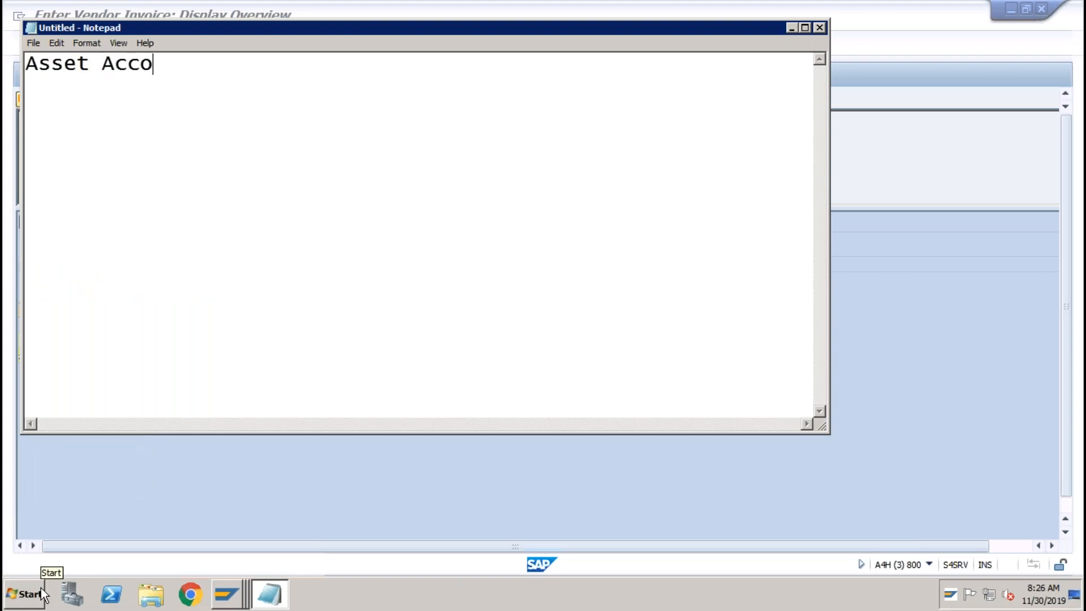
type("unting A")
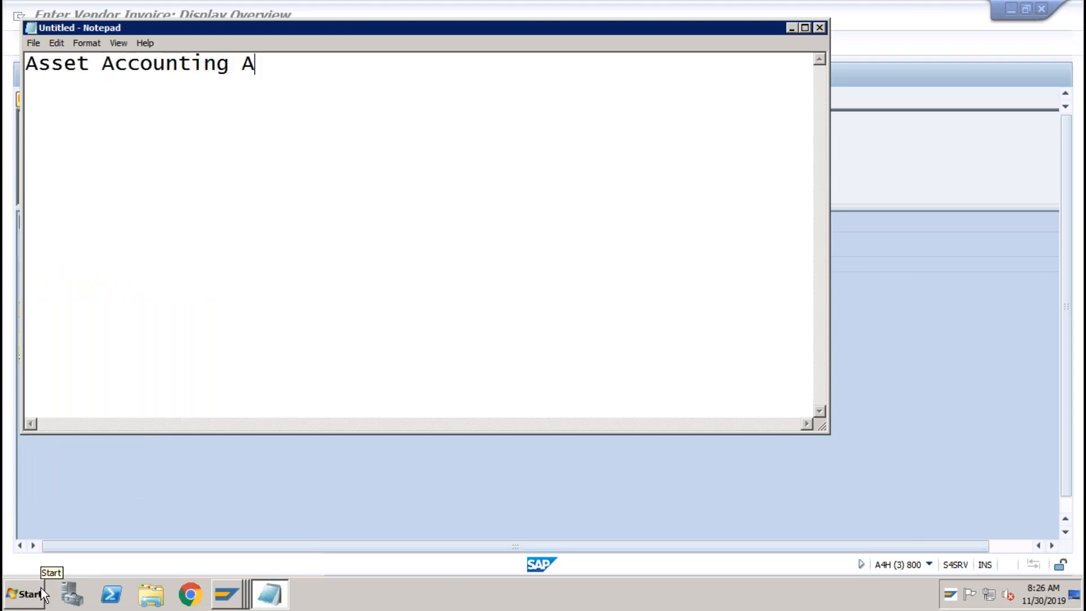
type("cquisi")
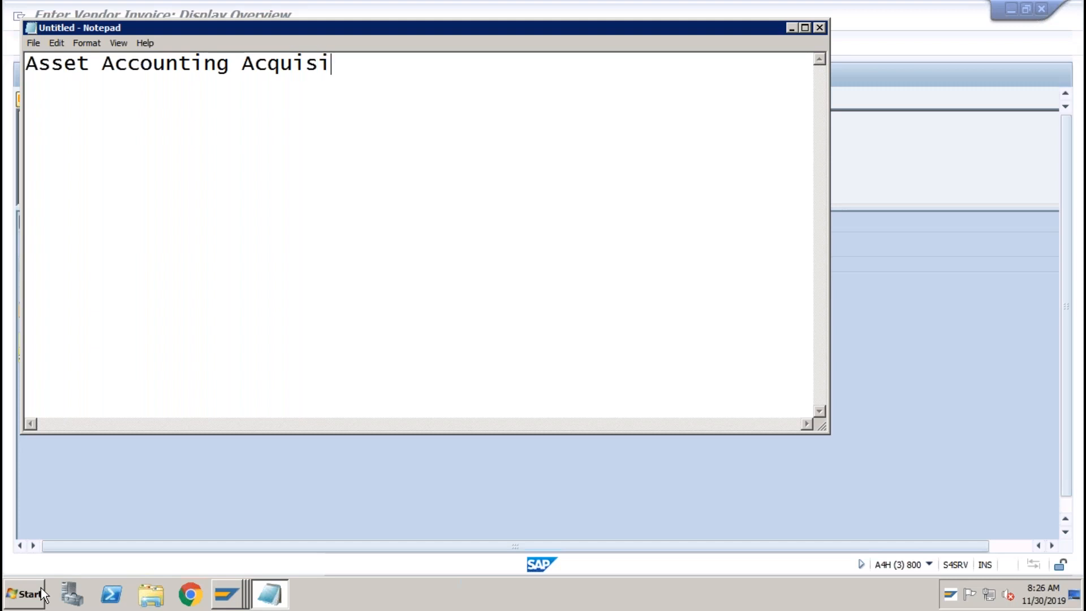
type("tion Post")
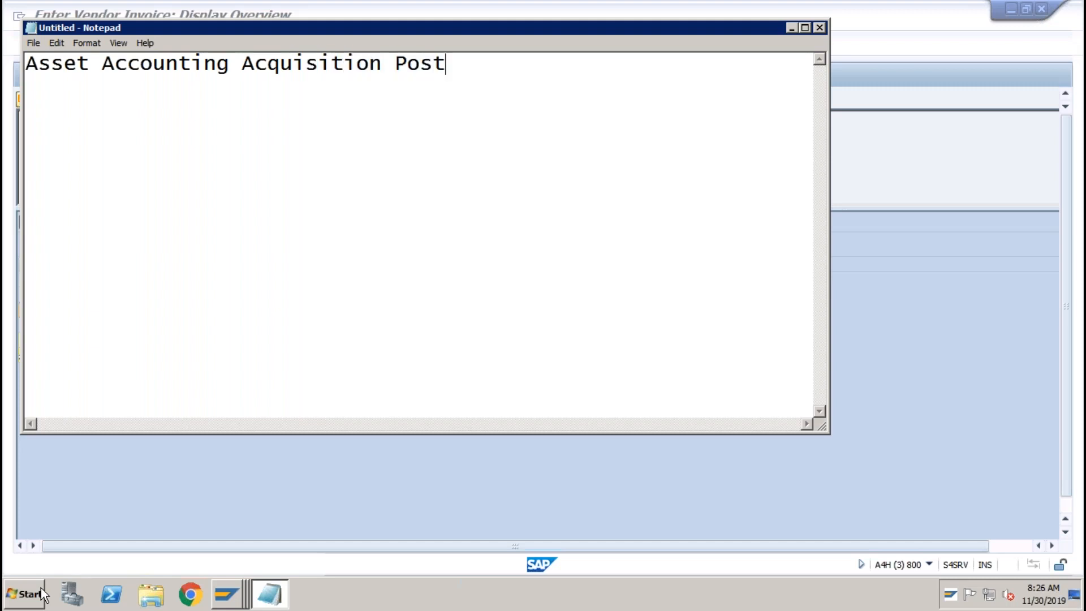
type("ings are d")
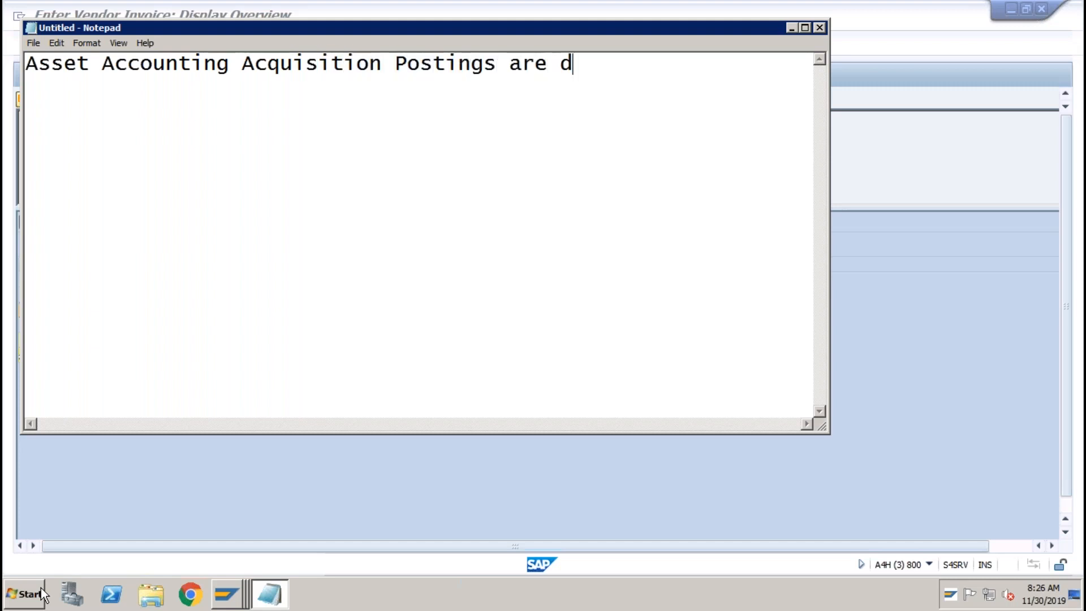
type("ivided in")
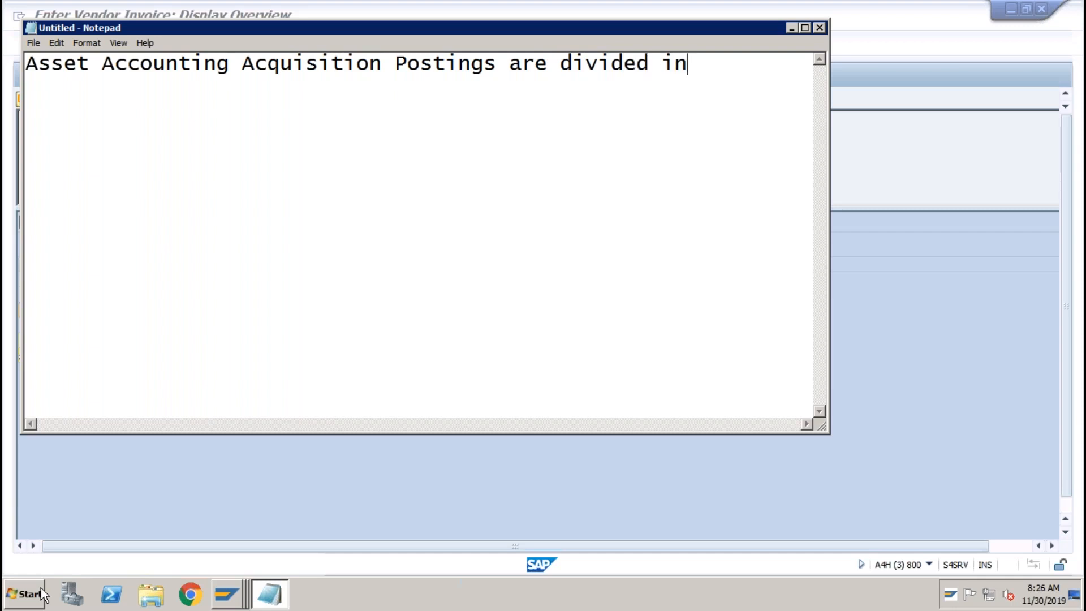
type("to 2 parts")
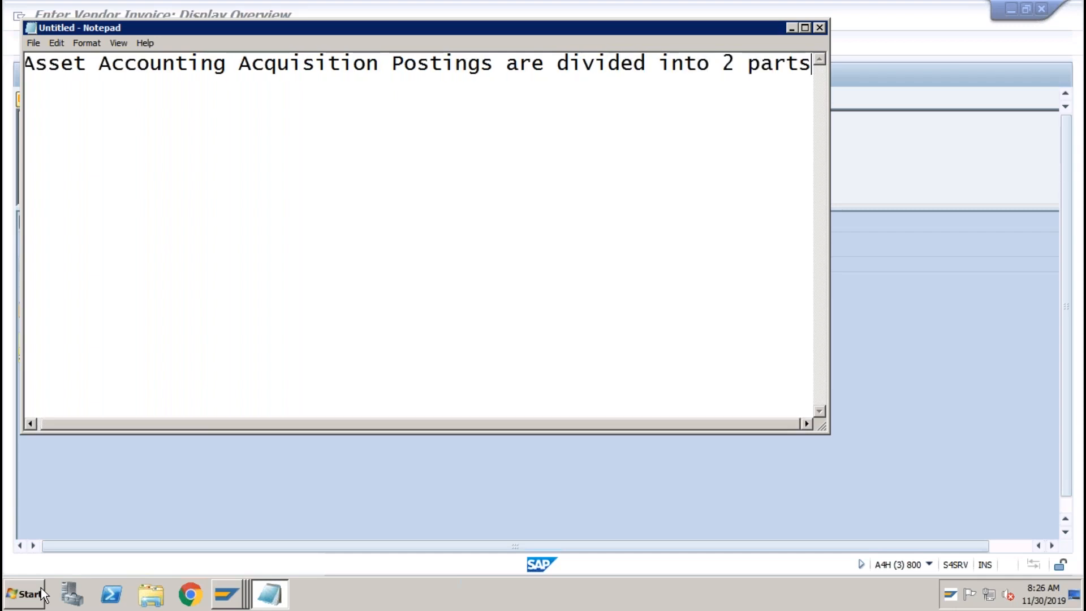
key("Return")
key("Return")
type("1. O")
type("pera")
type("on Doc")
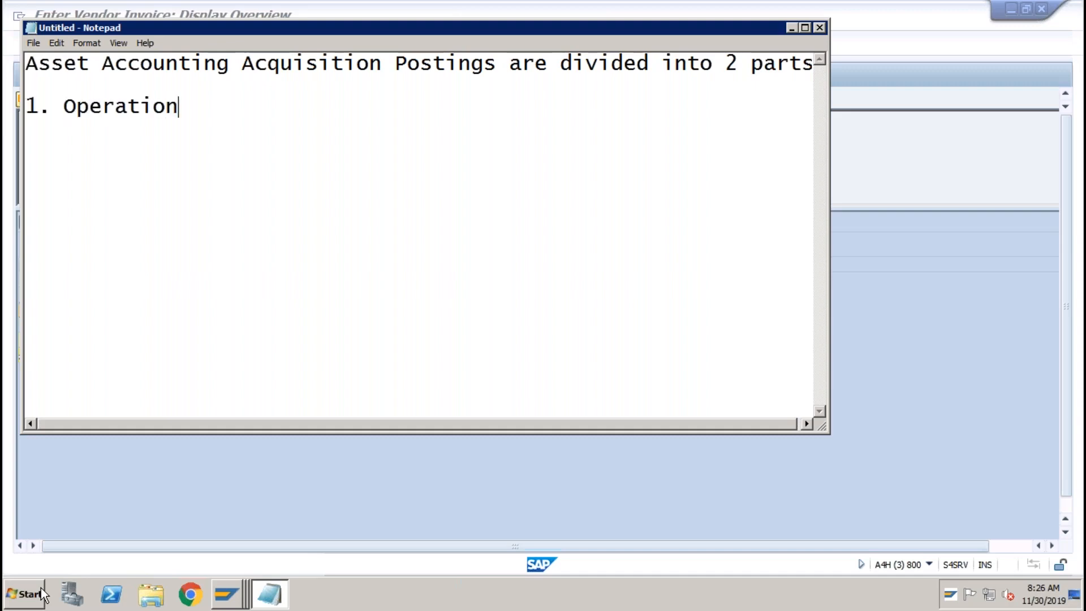
key("Return")
key("Return")
key("Return")
key("Return")
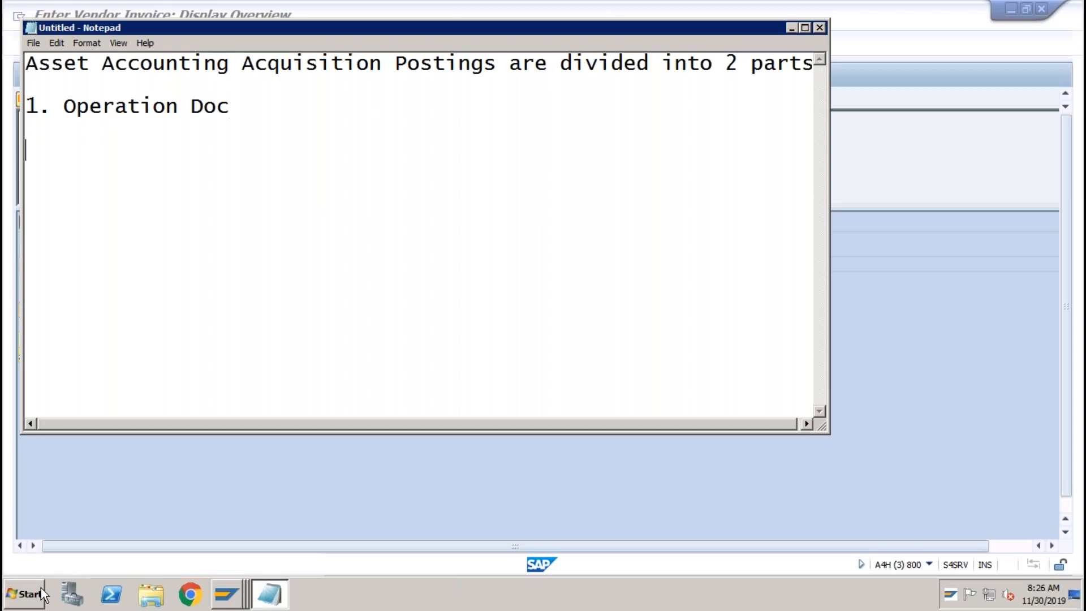
type("2. Valuati")
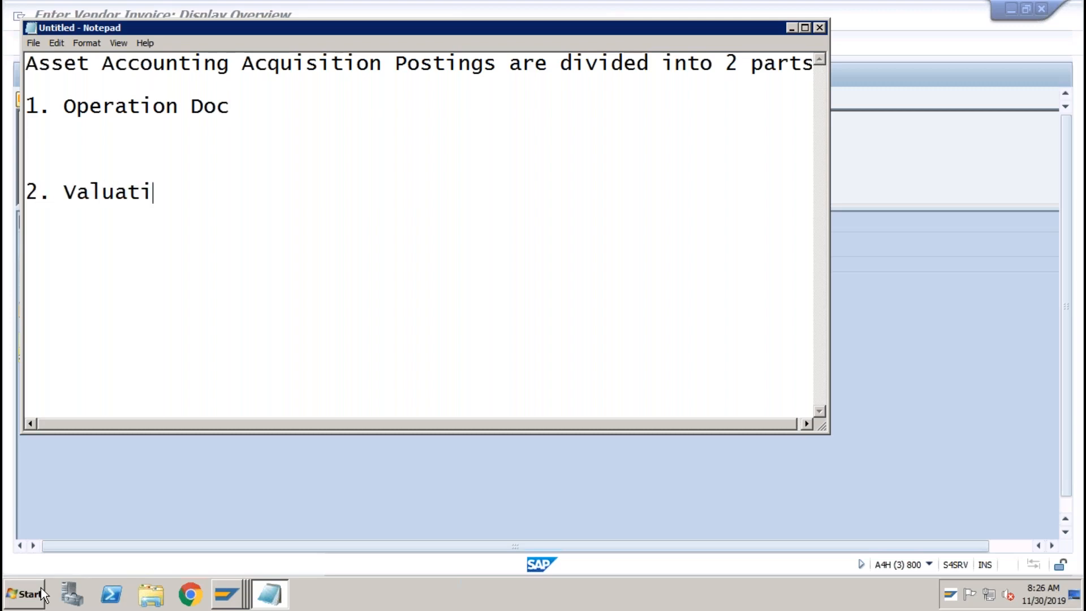
type("on Speci")
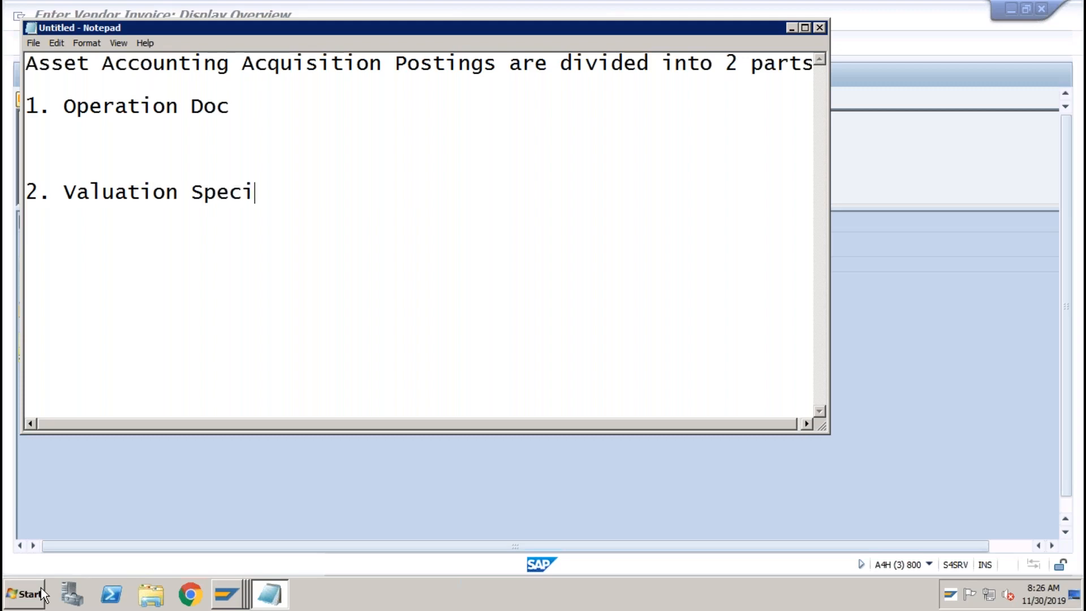
type("fic Doc")
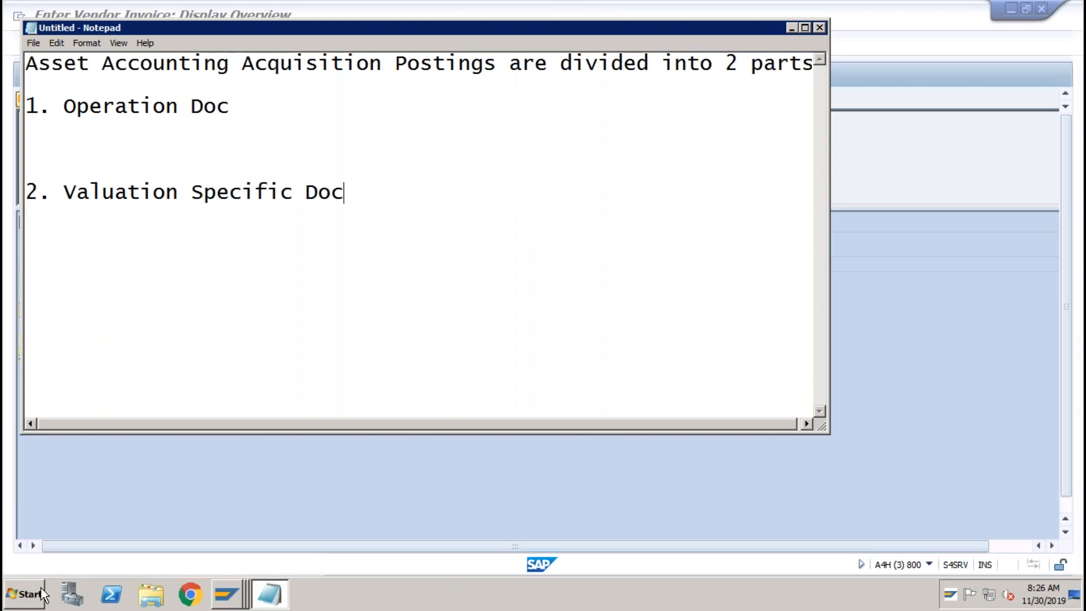
Under Operation Doc, add indented lines 'Technical Clrg A/c Dr' and 'Vendor A/c Cr'.
left_click(236, 113)
key("Return")
key("Return")
key("Tab")
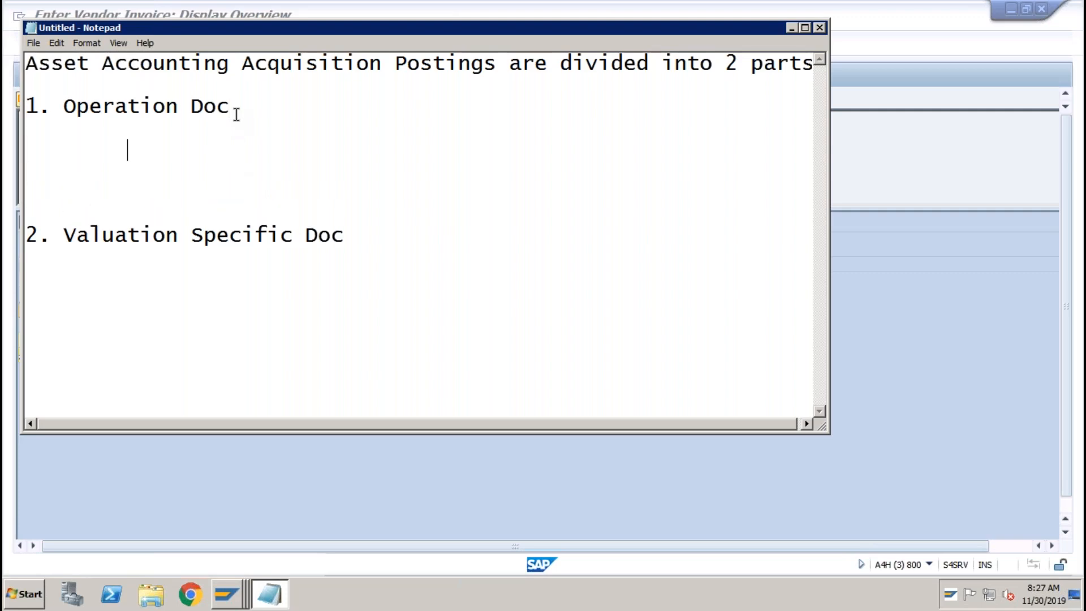
type("Techn")
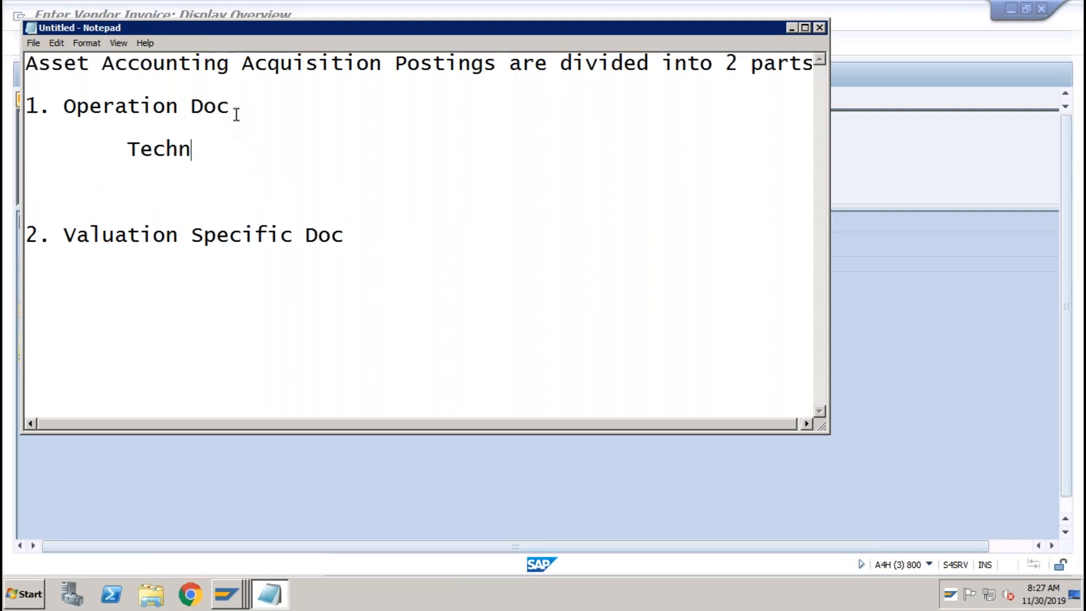
type("ical Cl")
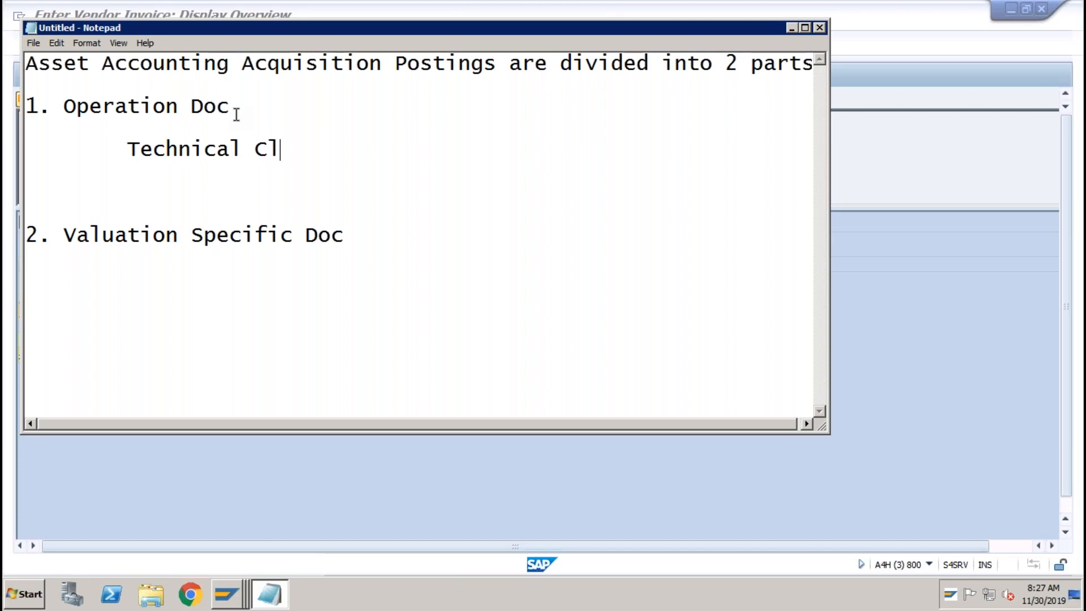
type("rg A/c Dr")
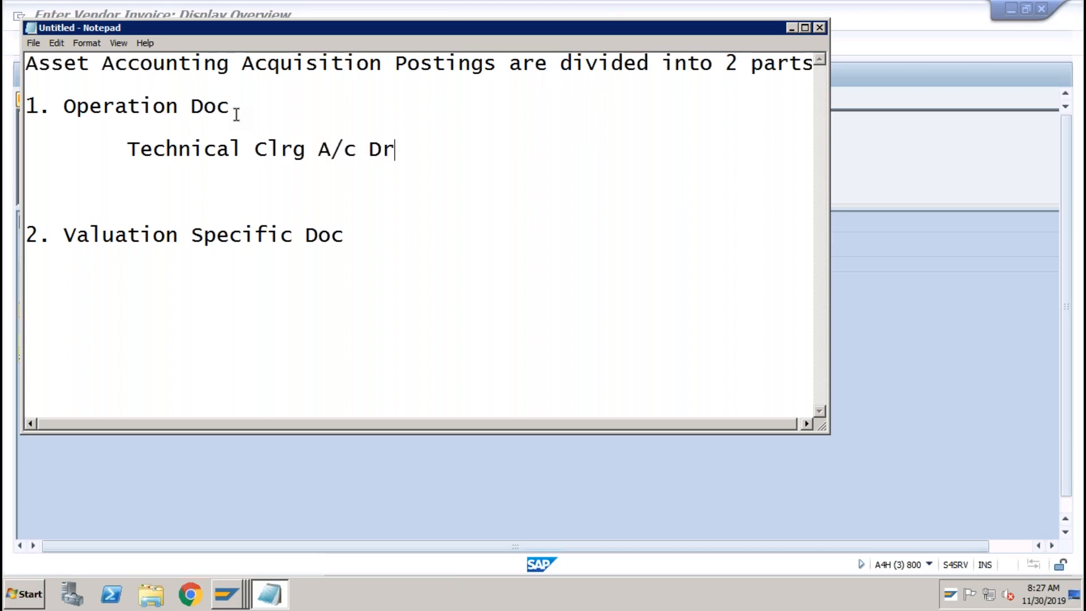
key("Return")
key("Tab")
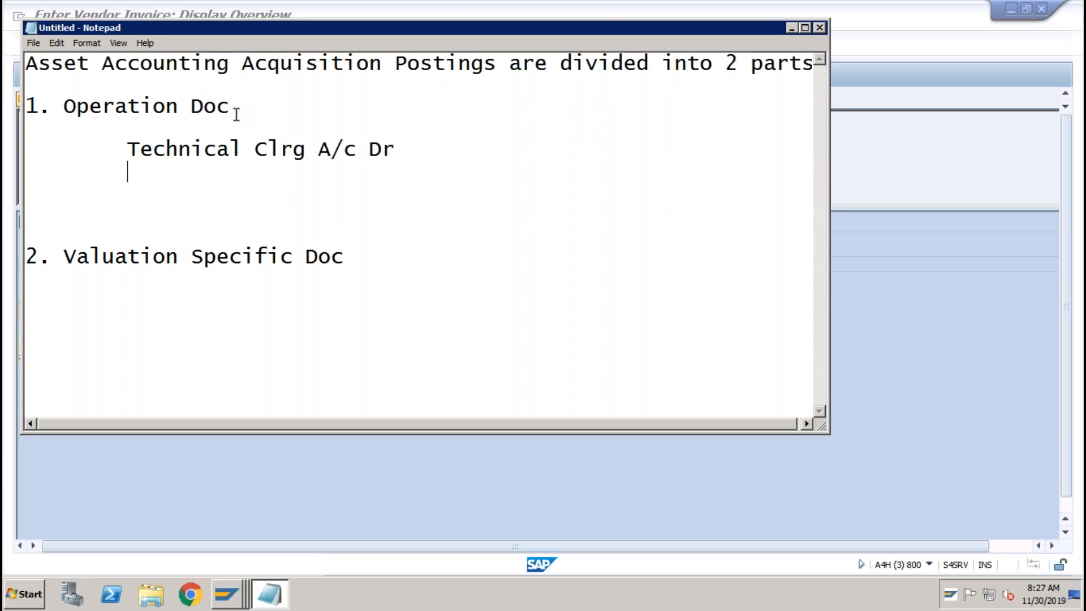
type("Ven")
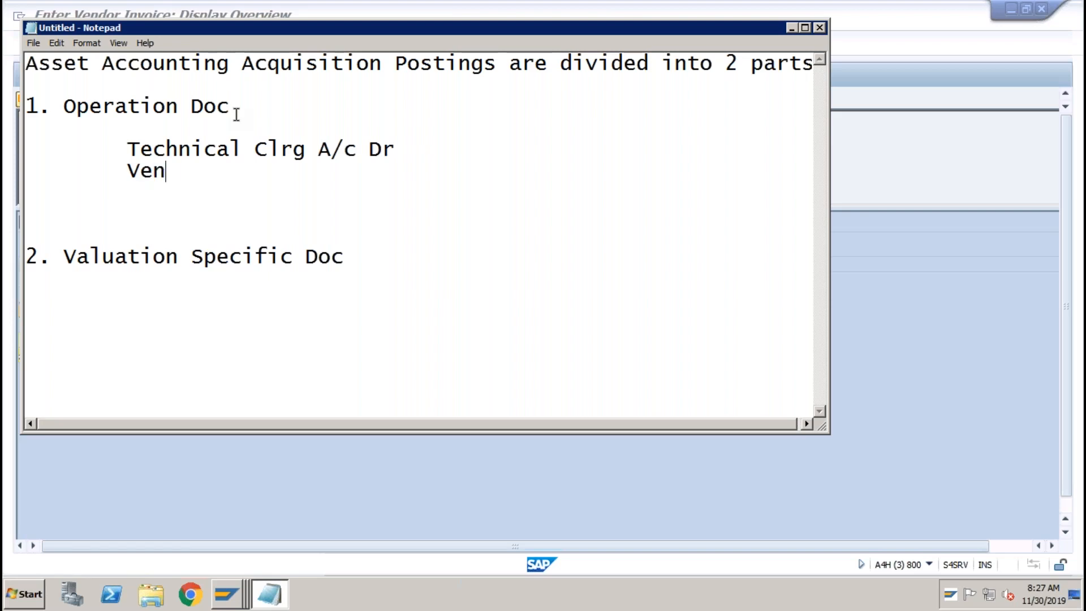
type("dor A/c Cr")
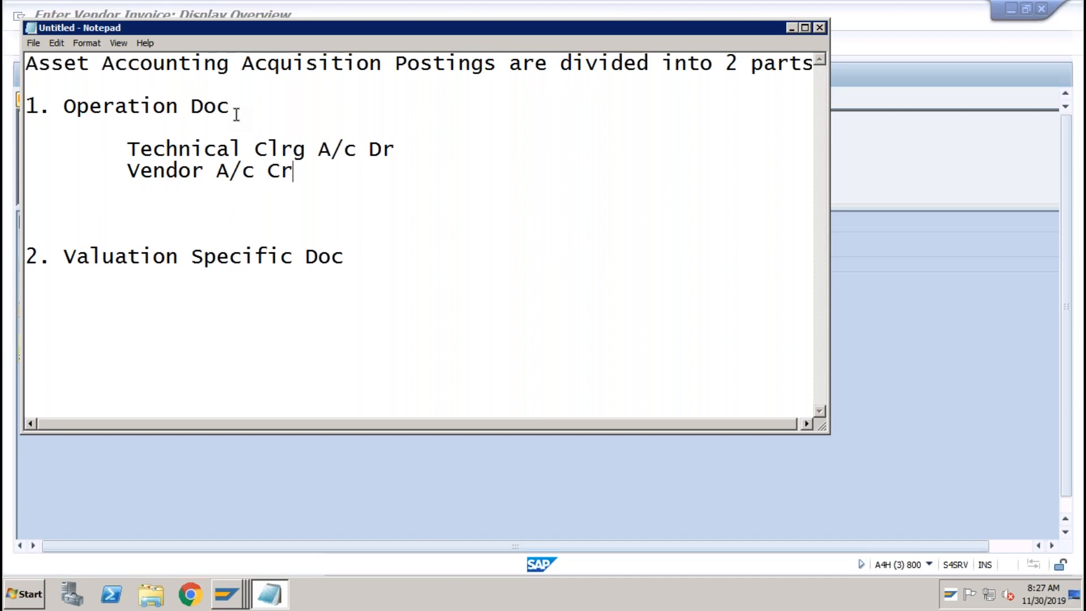
Under Valuation Specific Doc, add indented lines 'Asset A/c Dr' and 'Tech Clrg Cr'.
left_click(359, 256)
key("Return")
key("Tab")
type("Asset A/c")
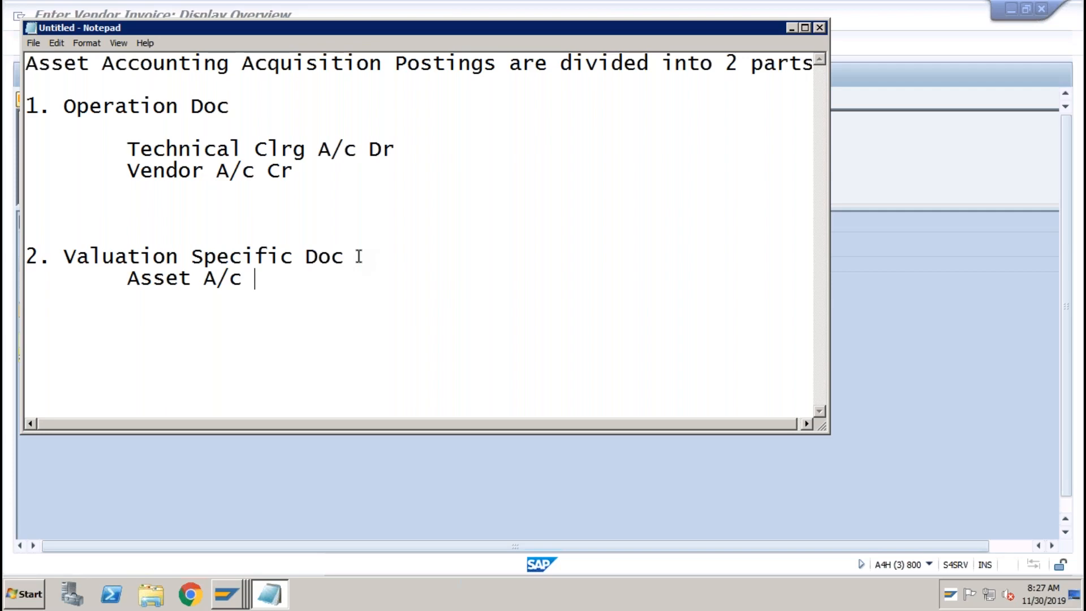
type("Dr")
key("Return")
key("Tab")
type("Tech Clr")
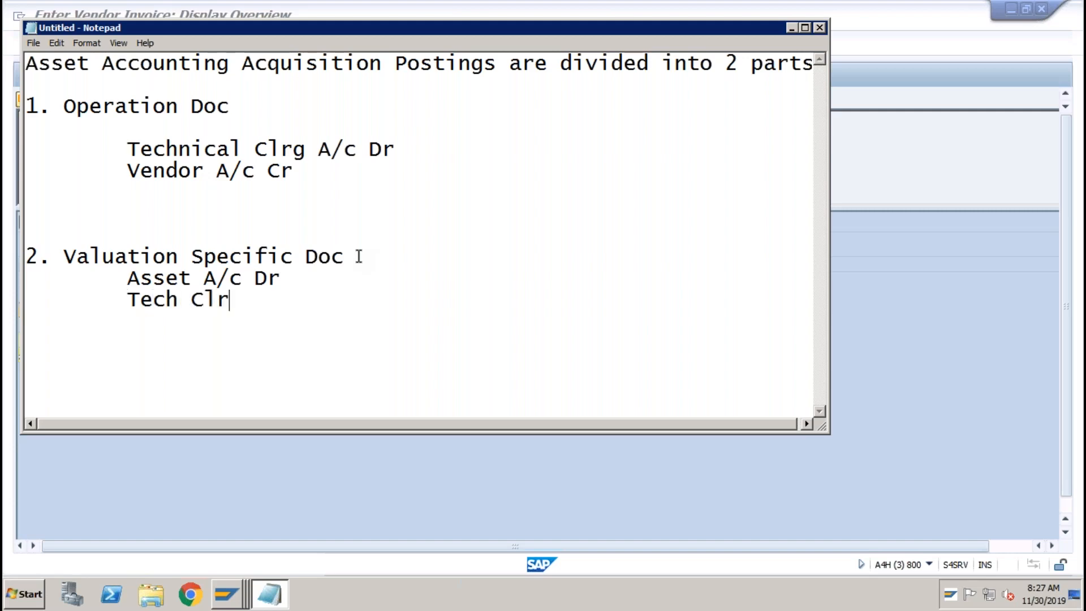
type("g Cr")
Correct 'Operation Doc' to 'Operational Doc' and minimize Notepad back to the SAP invoice.
left_click(793, 27)
left_click(214, 43)
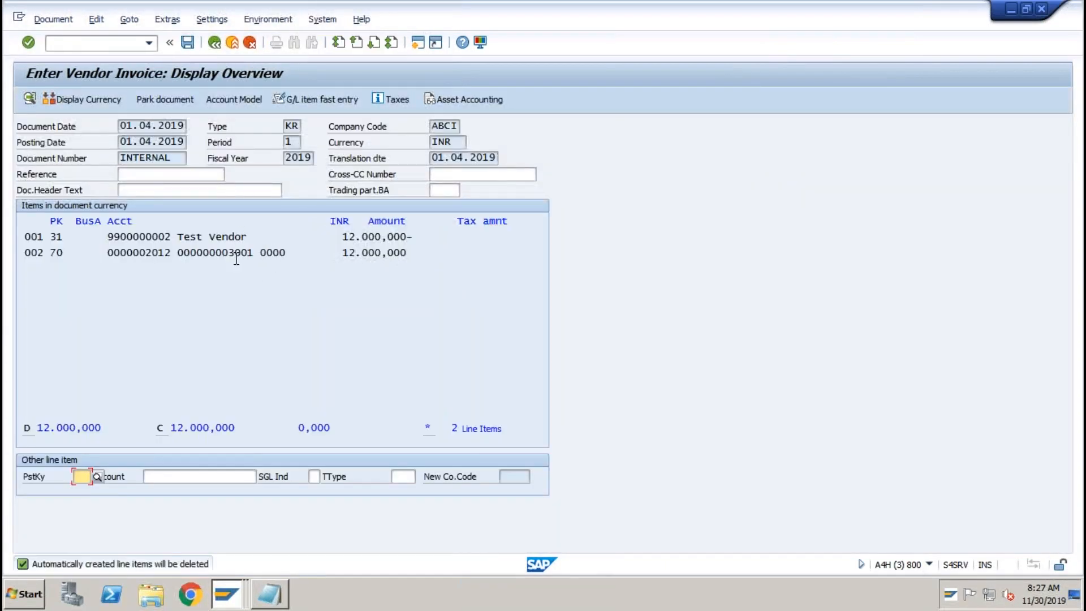
left_click(276, 597)
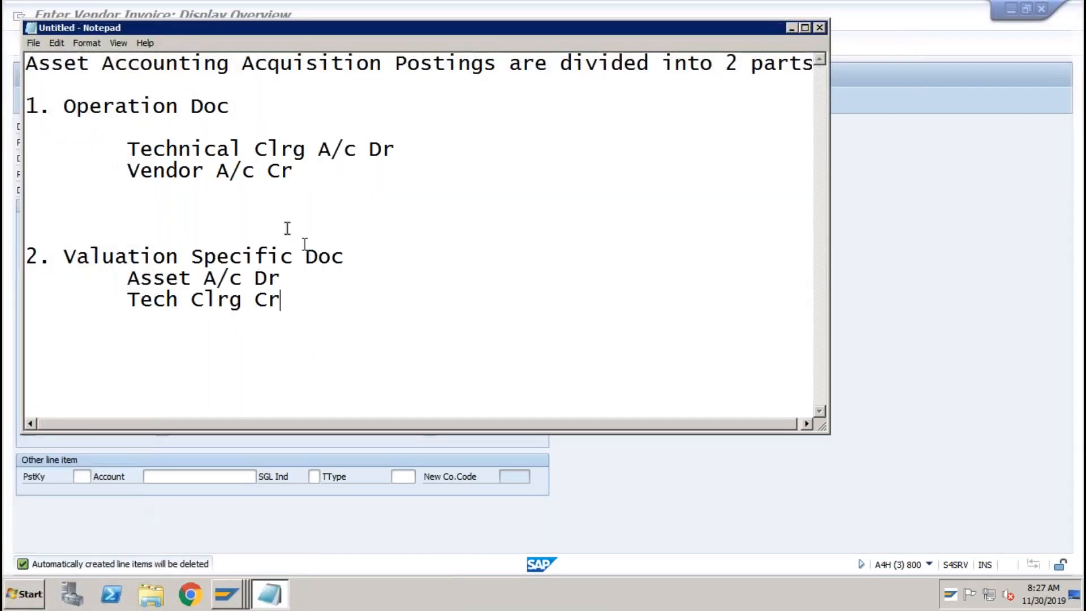
left_click_drag(230, 107, 63, 107)
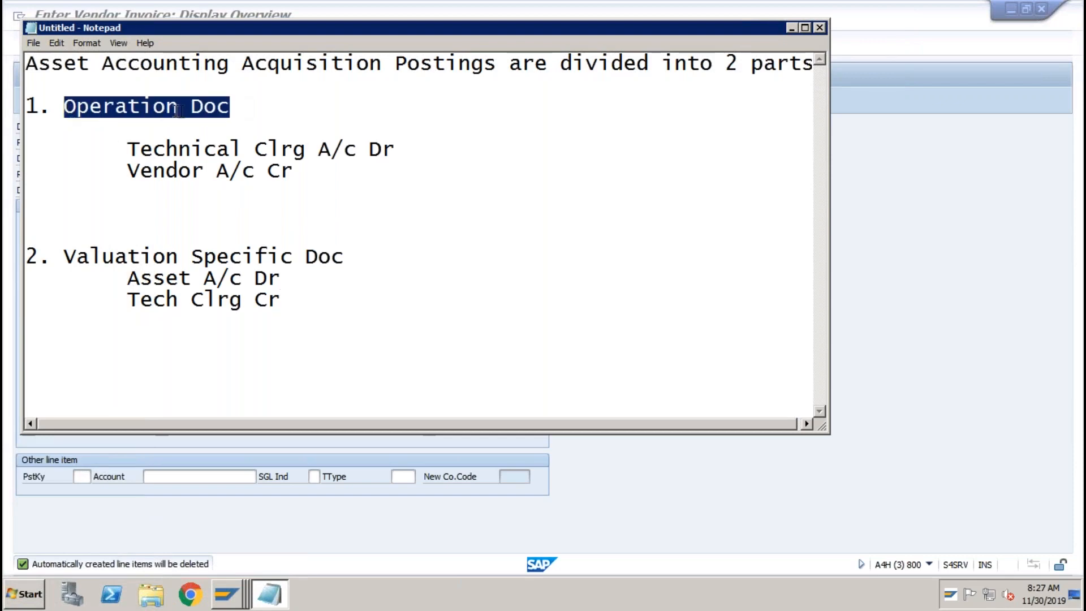
left_click(180, 108)
type("al")
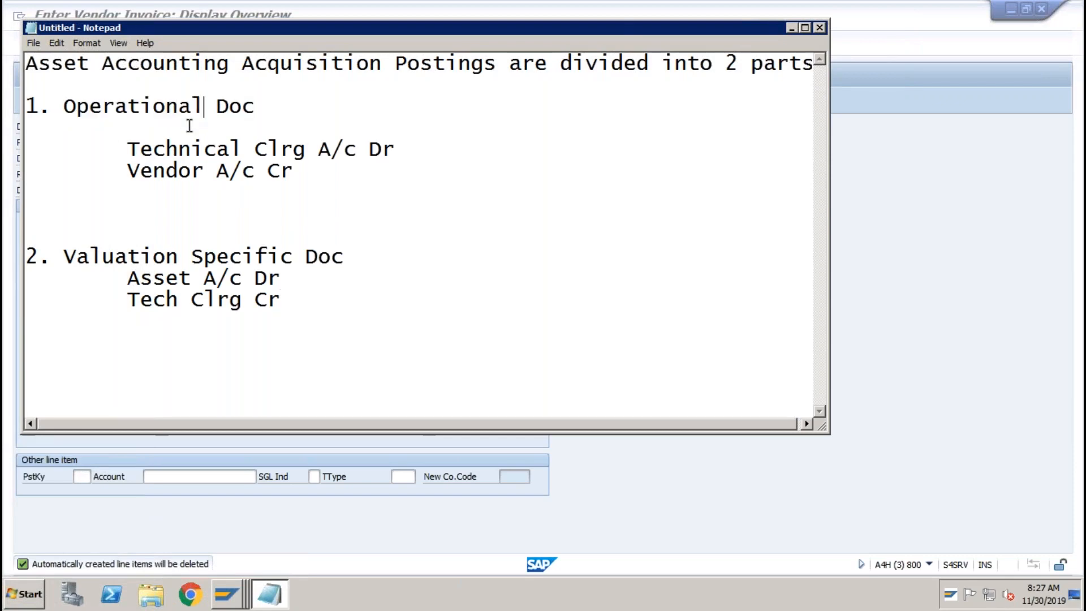
left_click(792, 28)
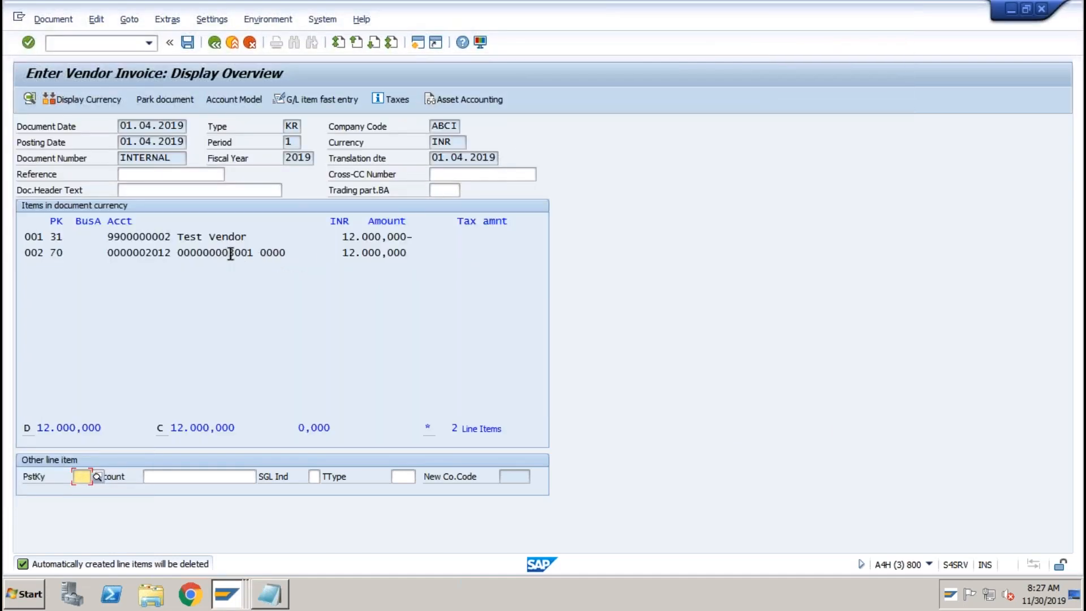
Review the invoice's asset accounting line items for G/L 2010 and 2012, dismissing the browser warning.
left_click(465, 104)
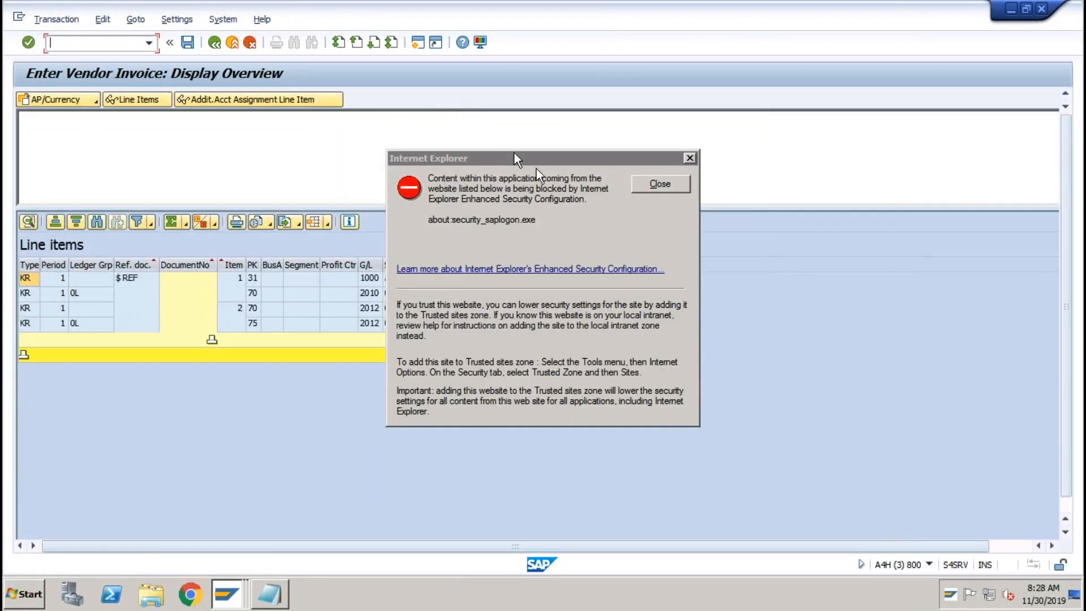
left_click(644, 184)
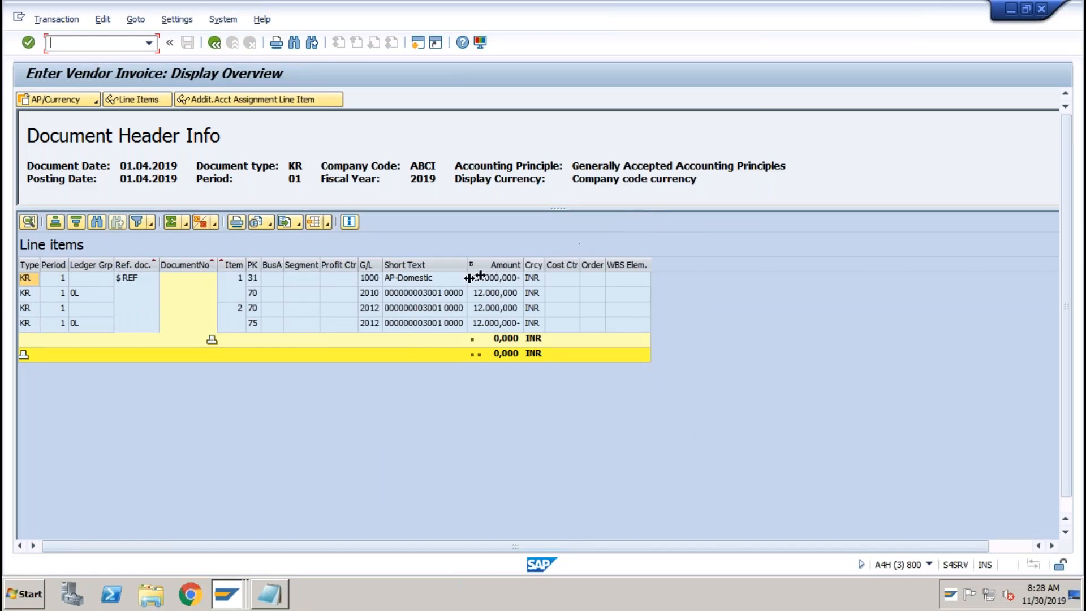
left_click(420, 297)
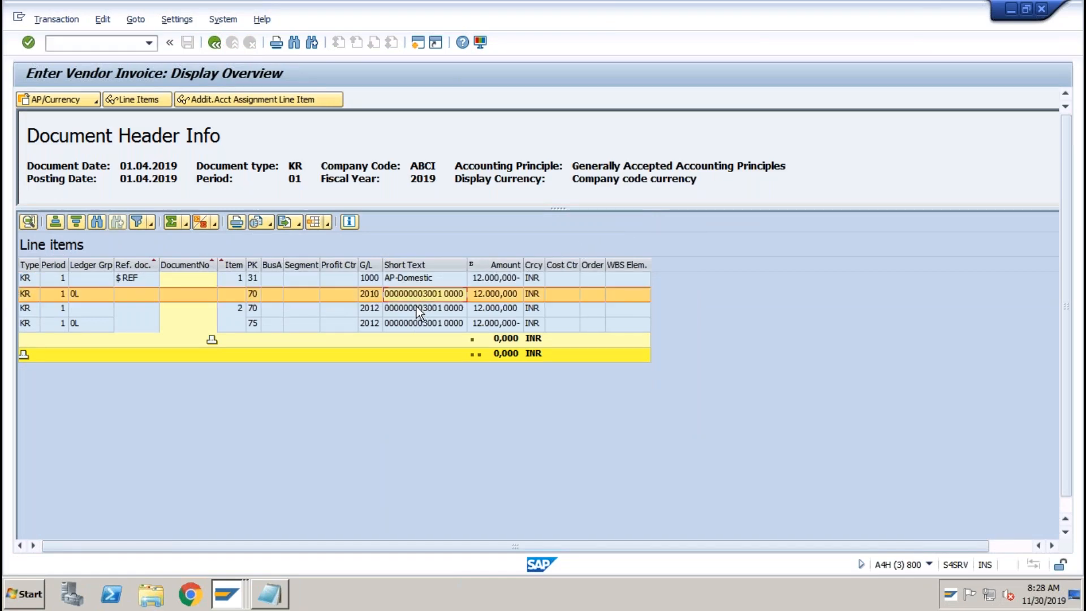
left_click(416, 307)
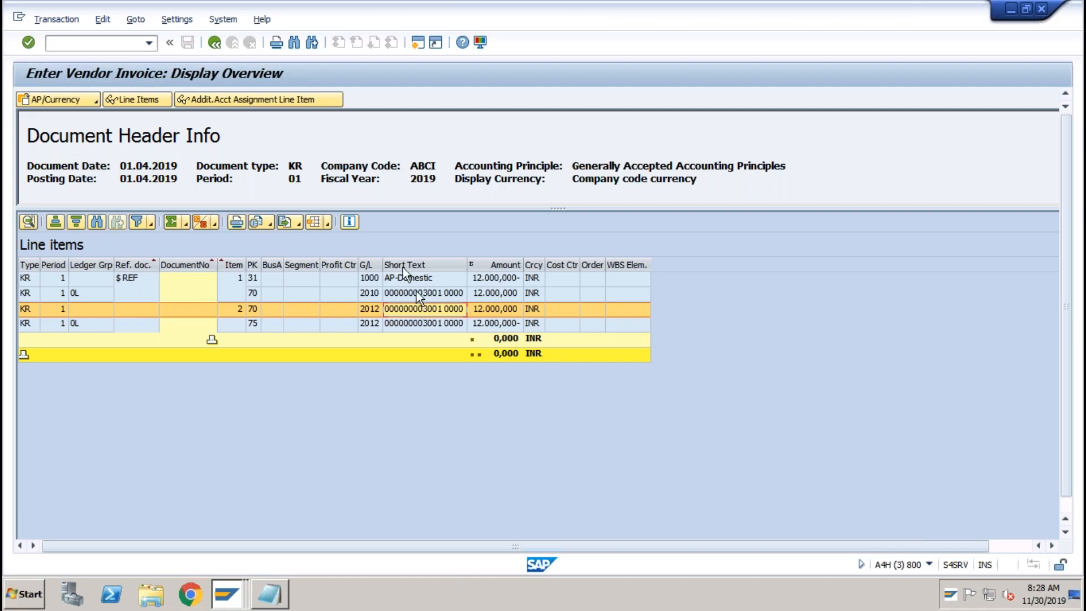
left_click(215, 43)
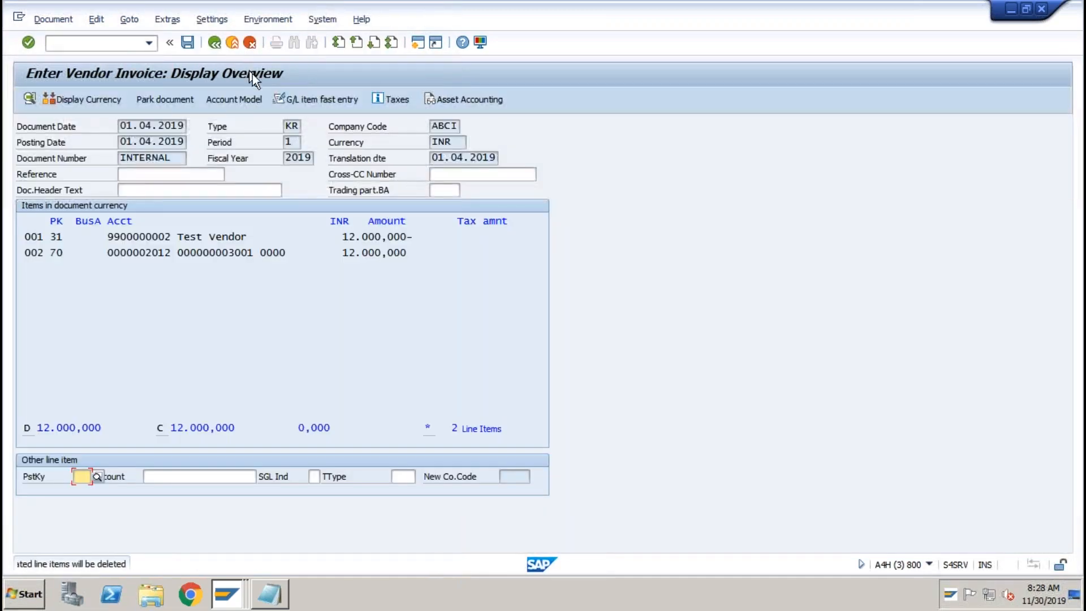
Save the vendor invoice, acknowledging the quantity warning for asset ABCI 3001-0.
left_click(188, 44)
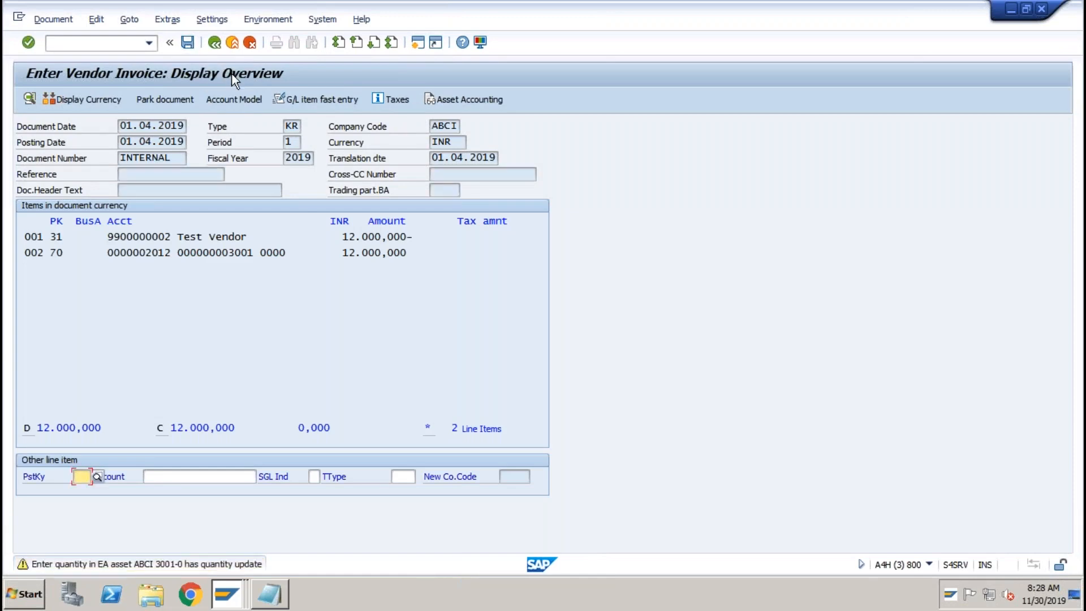
key("Return")
left_click(418, 46)
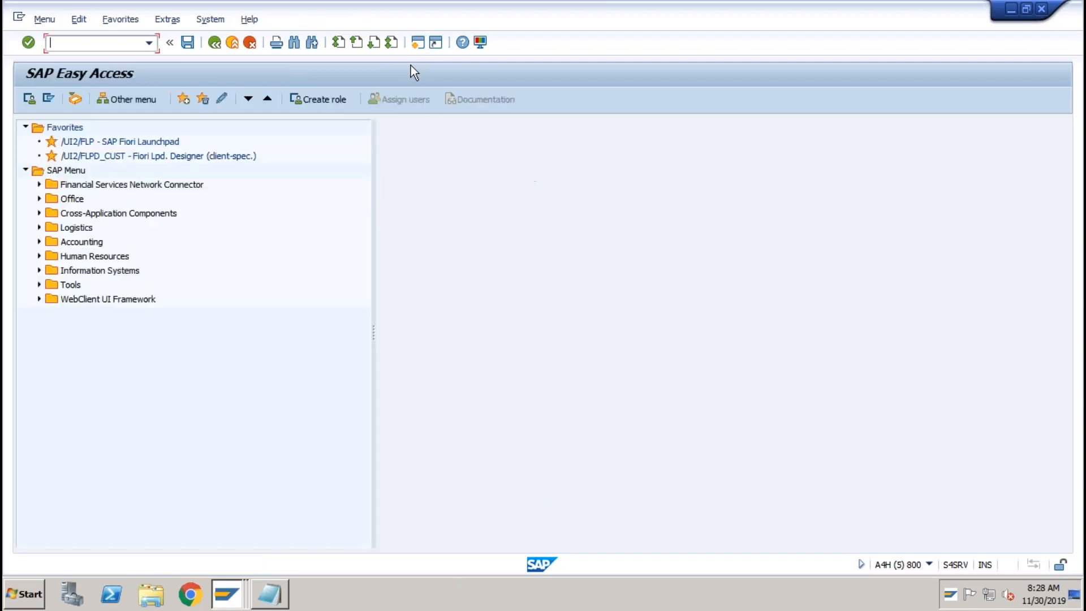
In AO90, open balance sheet accounts for chart ABC0, determination ABC-IT, and copy 'FA-IT Hardware'.
type("ao90")
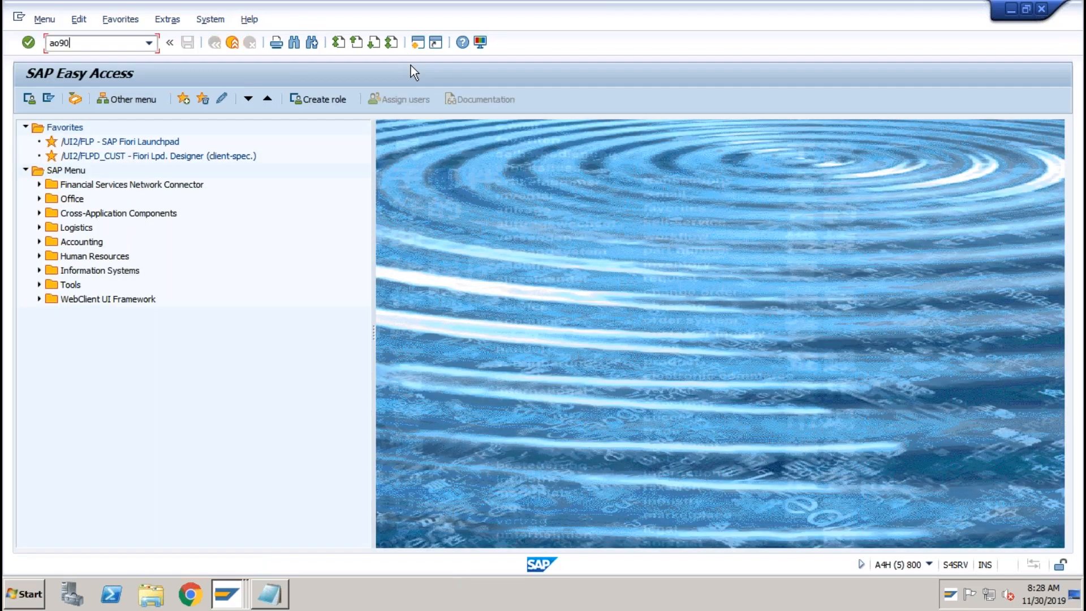
key("Return")
left_click(192, 175)
double_click(134, 158)
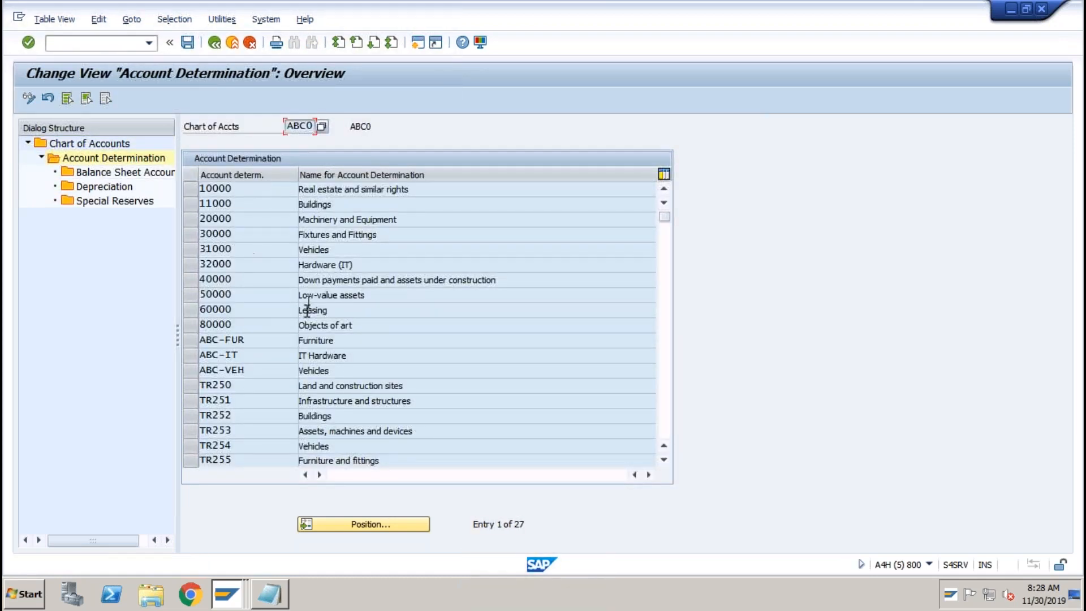
left_click(229, 355)
left_click(194, 355)
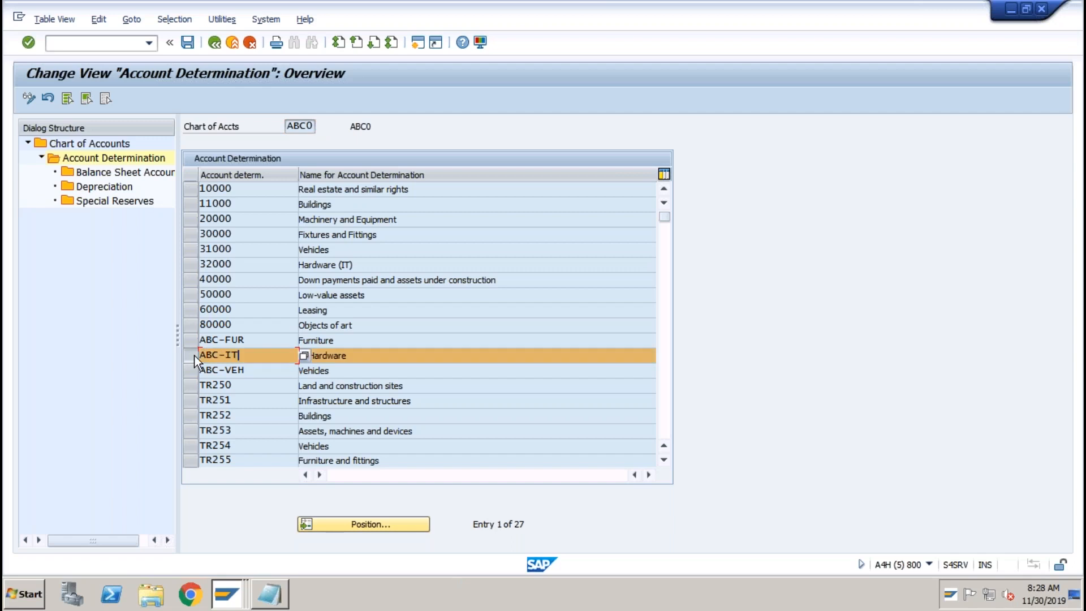
double_click(134, 174)
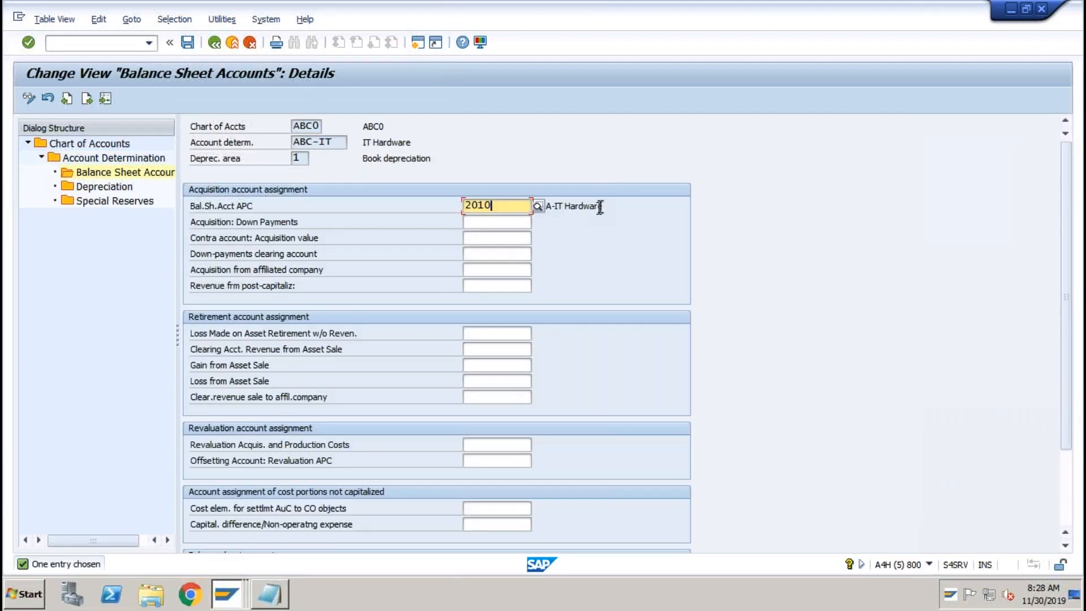
left_click_drag(604, 206, 539, 205)
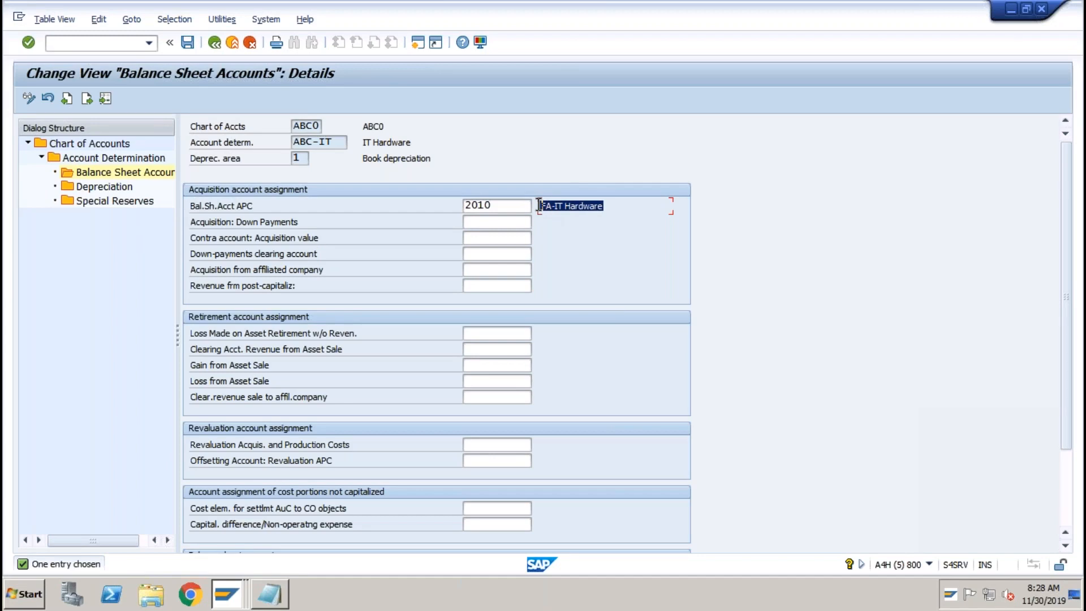
key("ctrl+c")
Check ABC-IT's depreciation accounts, then return to its balance sheet accounts showing APC account 2010.
double_click(105, 186)
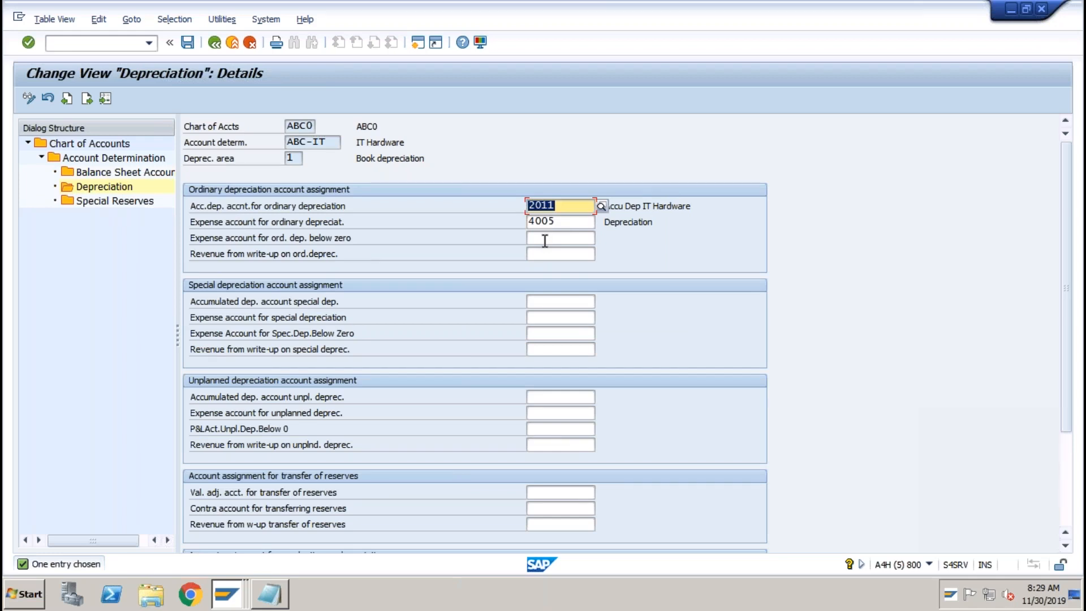
double_click(137, 170)
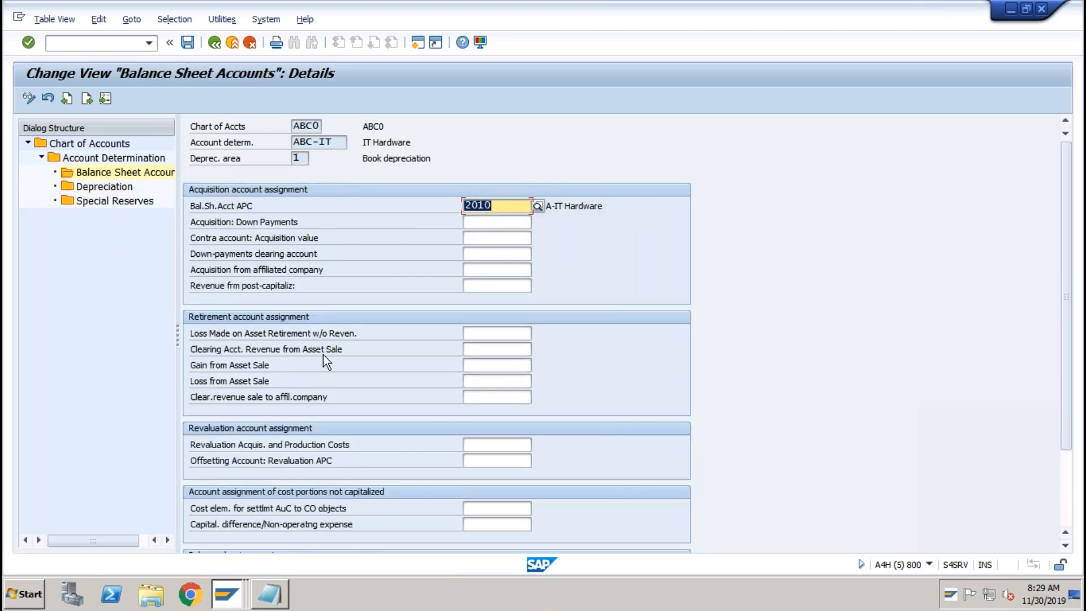
left_click(228, 593)
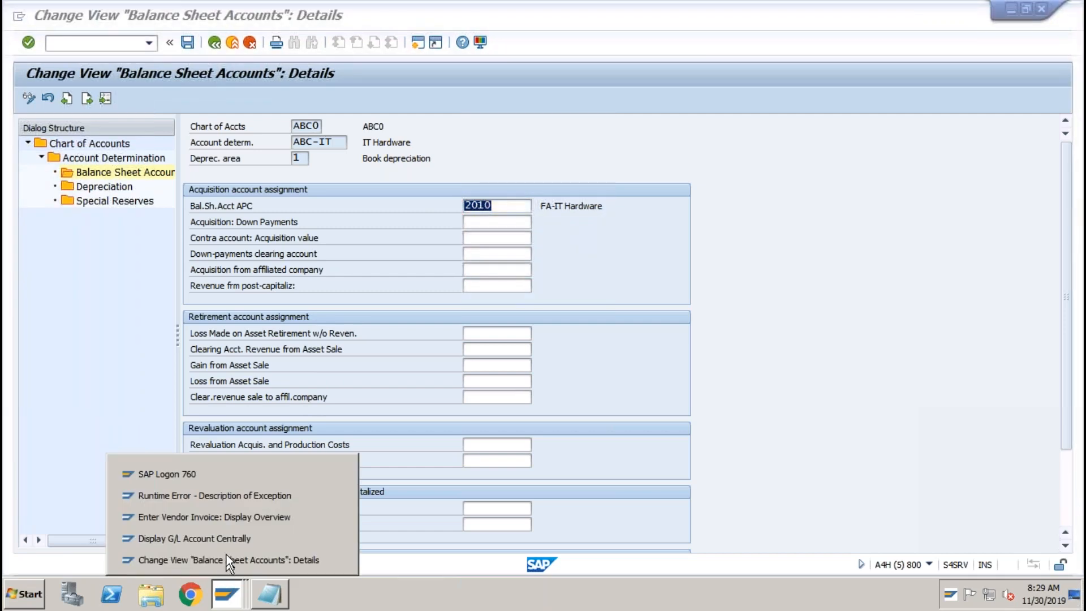
Post the 12.000,000 vendor invoice for asset 3001, accepting the quantity warning.
left_click(226, 517)
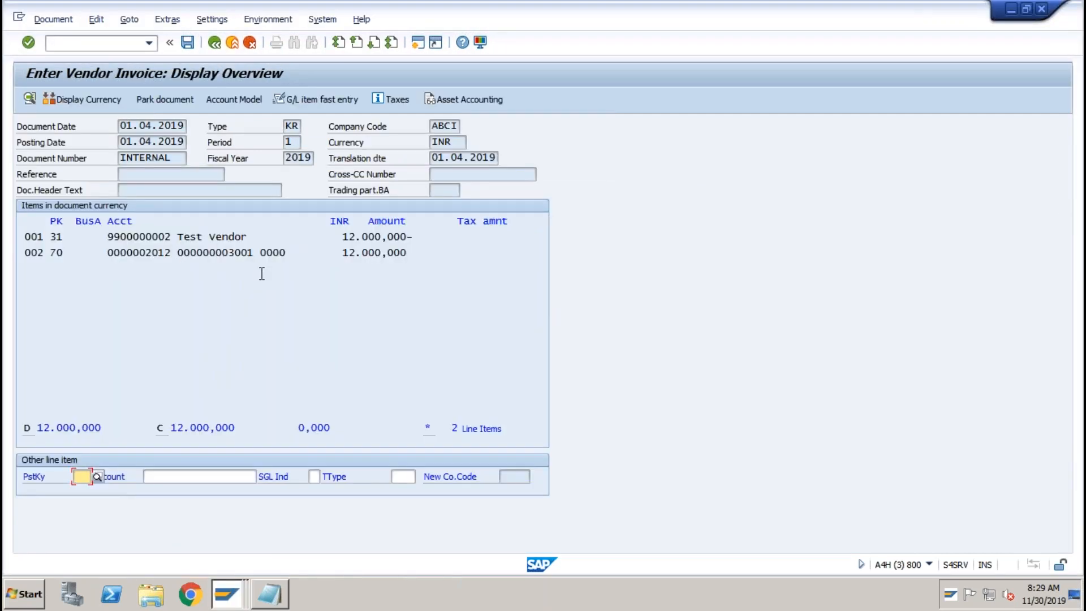
left_click(188, 43)
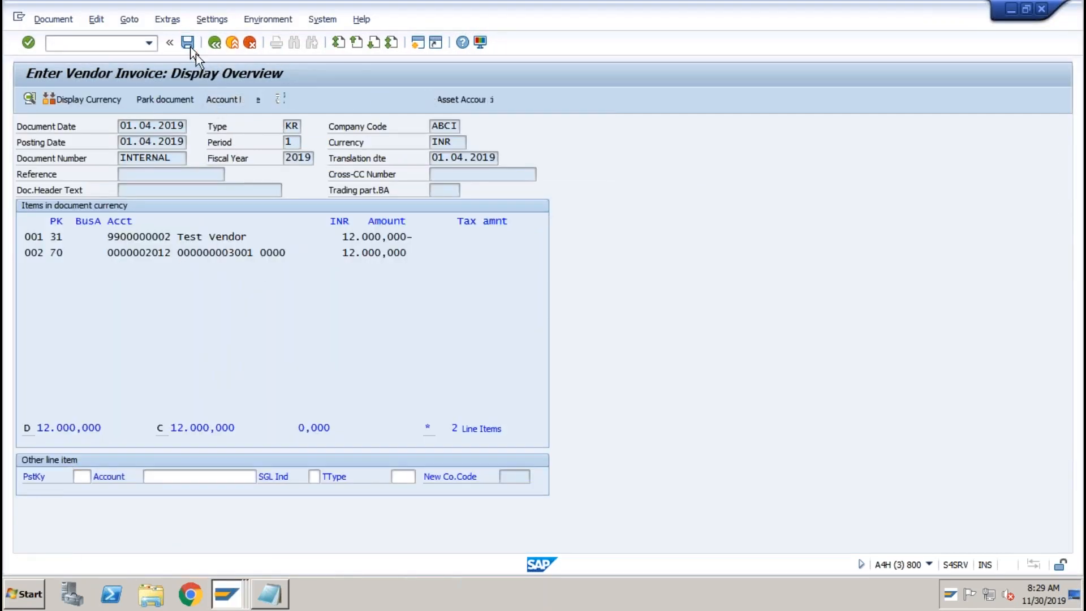
left_click(229, 100)
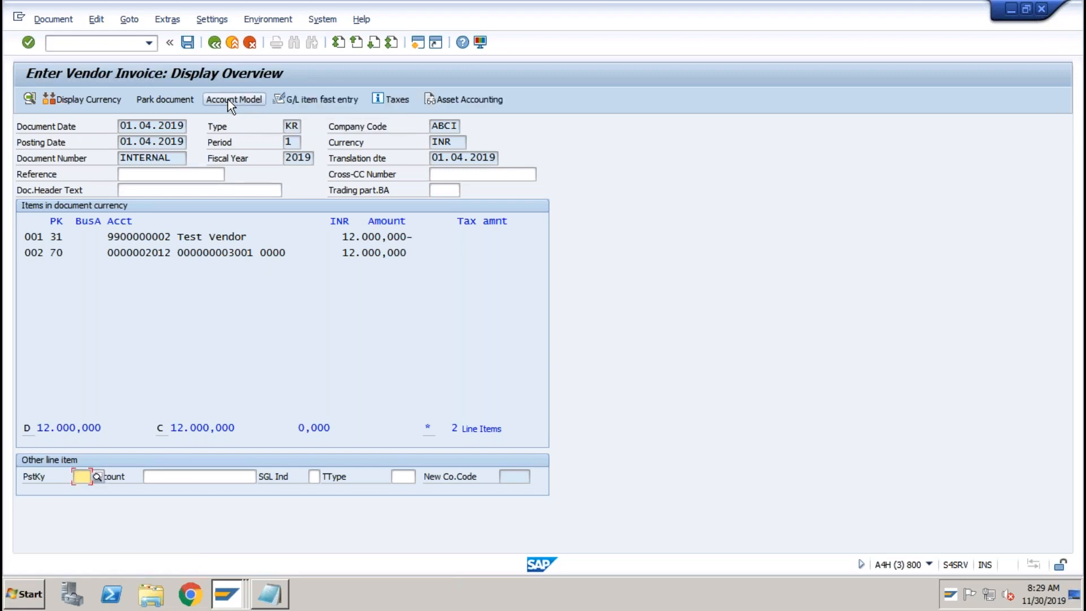
left_click(188, 42)
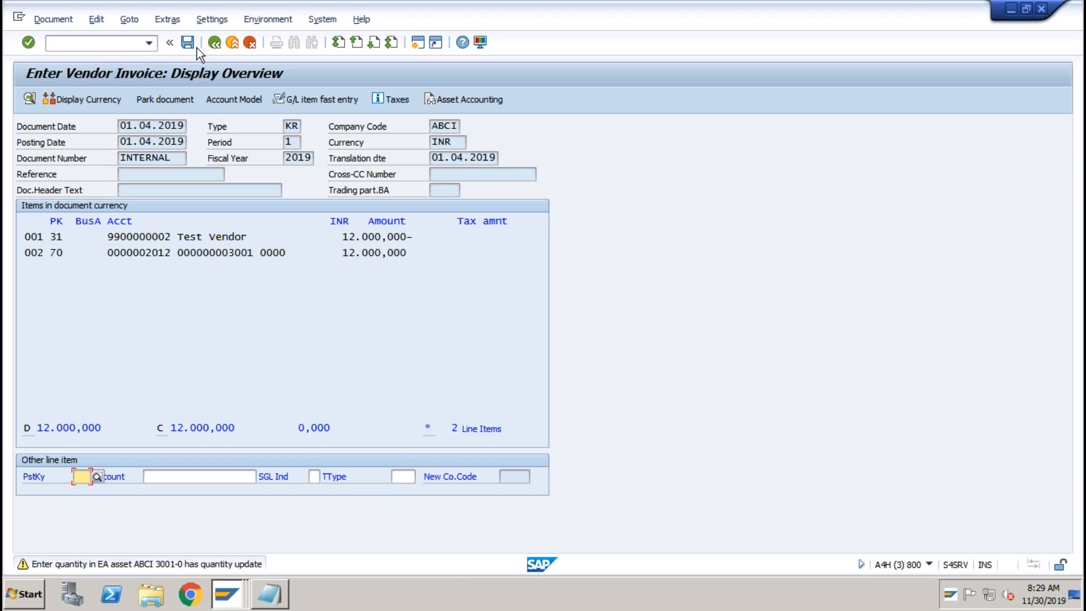
key("Return")
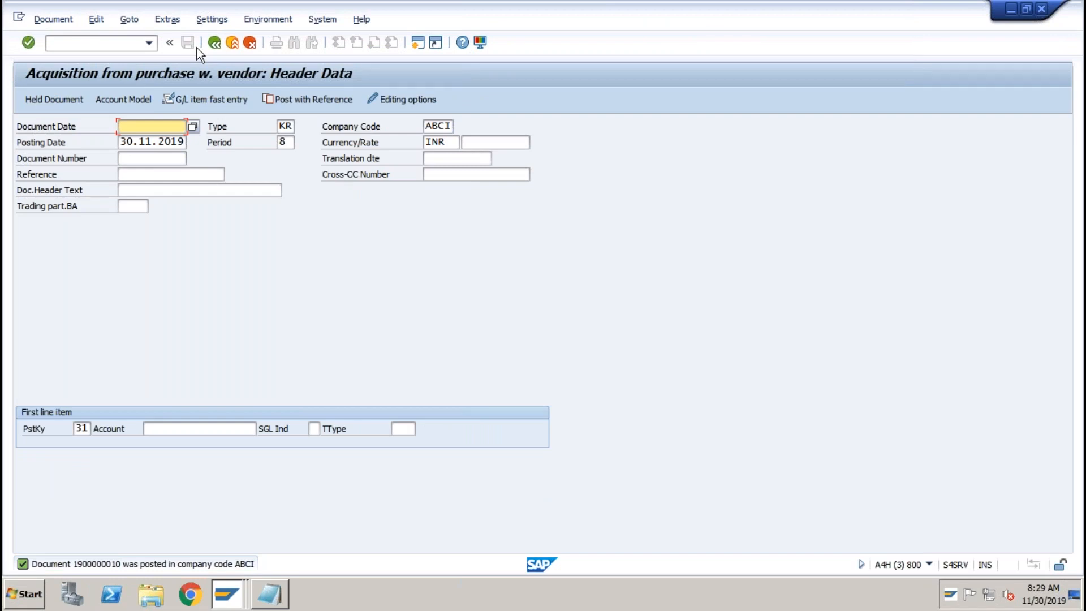
left_click(56, 21)
left_click(63, 72)
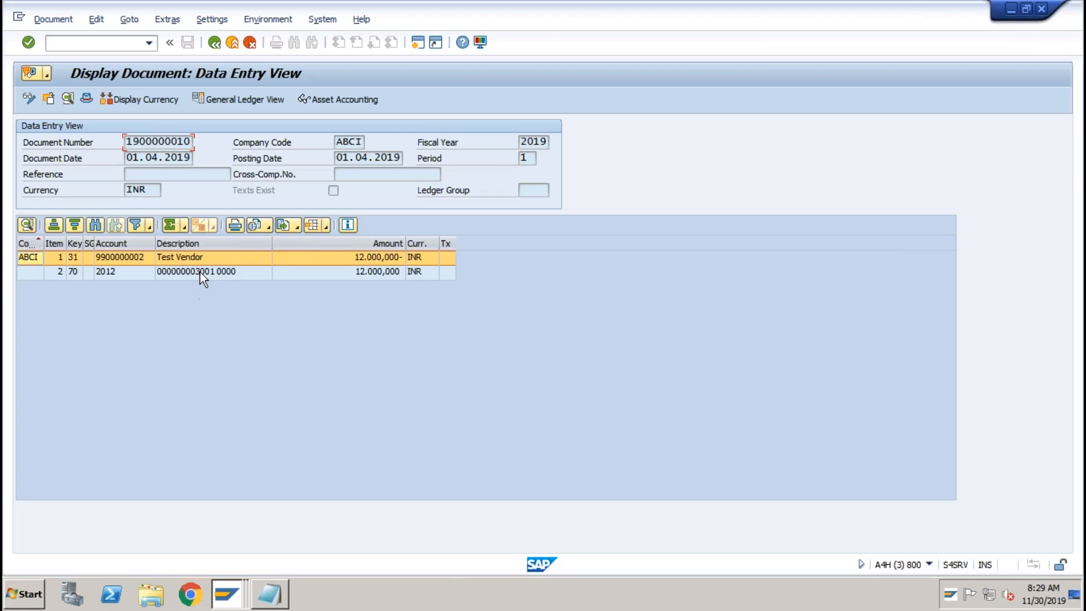
left_click(329, 101)
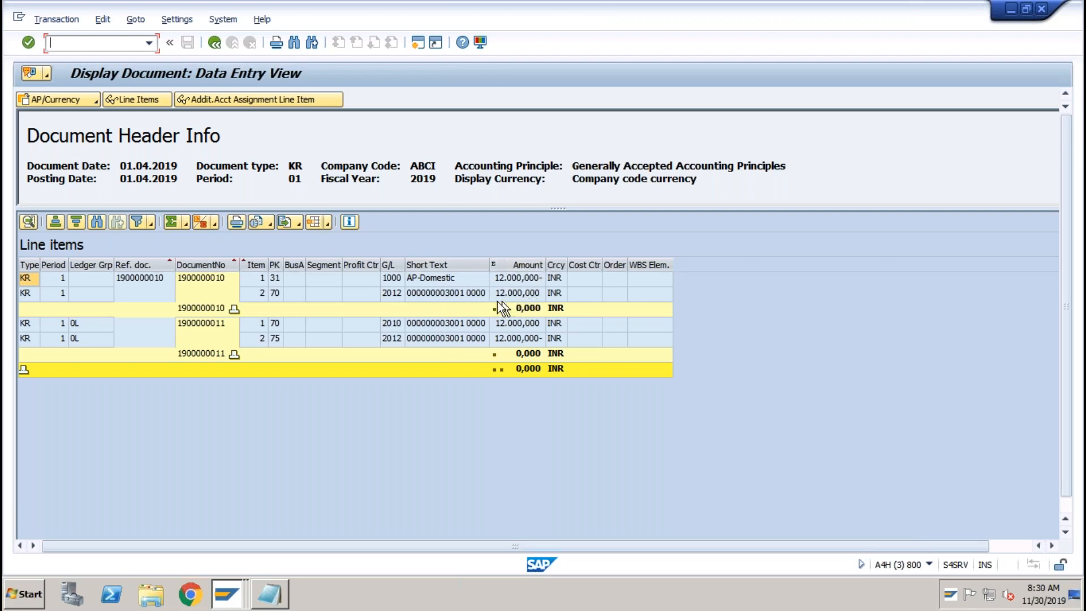
left_click(217, 49)
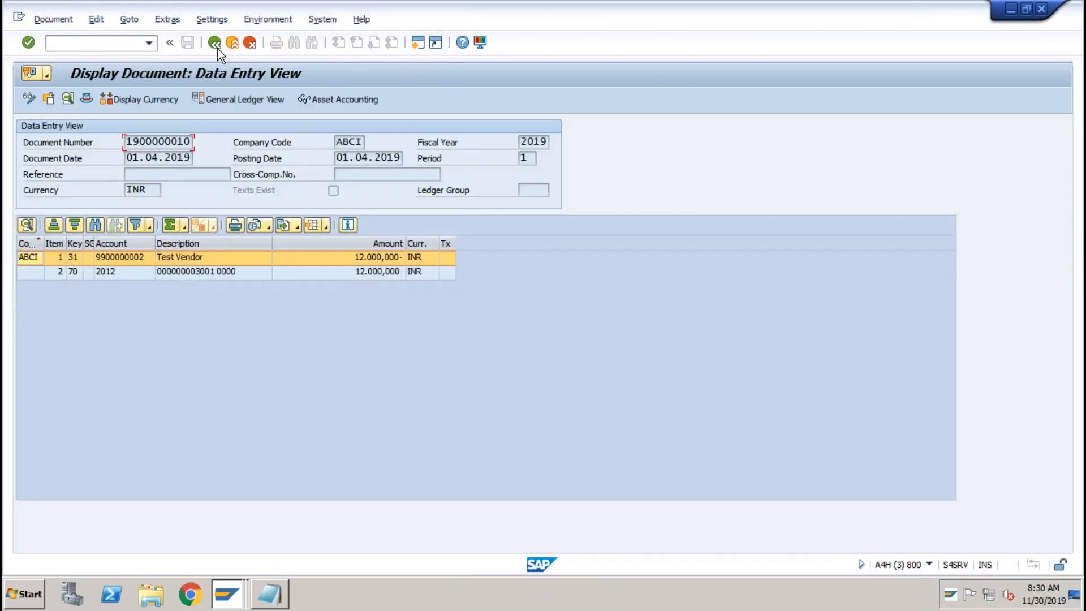
Exit the invoice entry screen without saving.
left_click(217, 49)
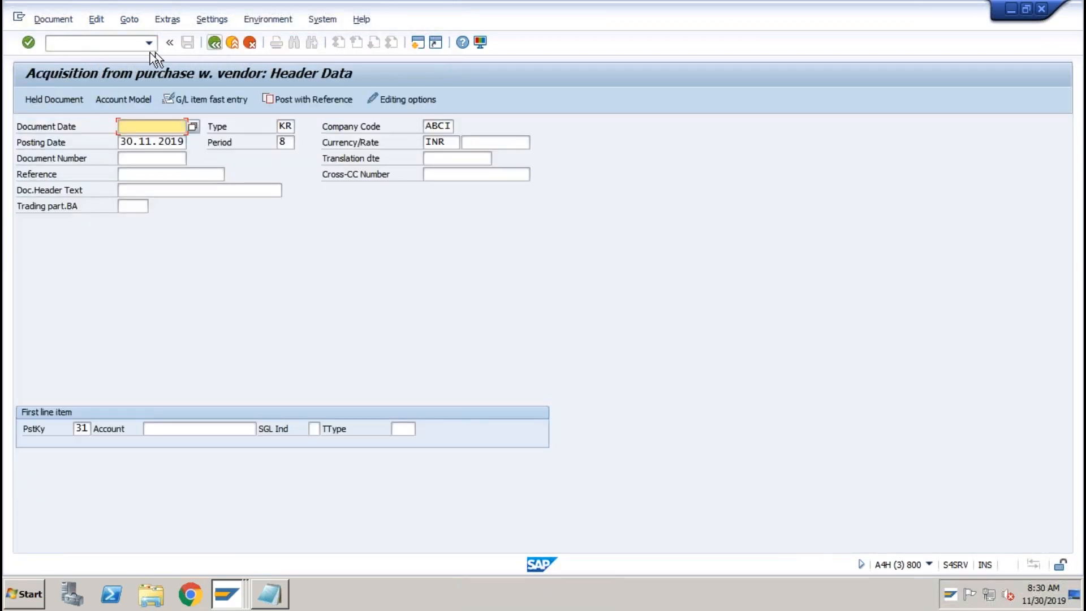
left_click(236, 45)
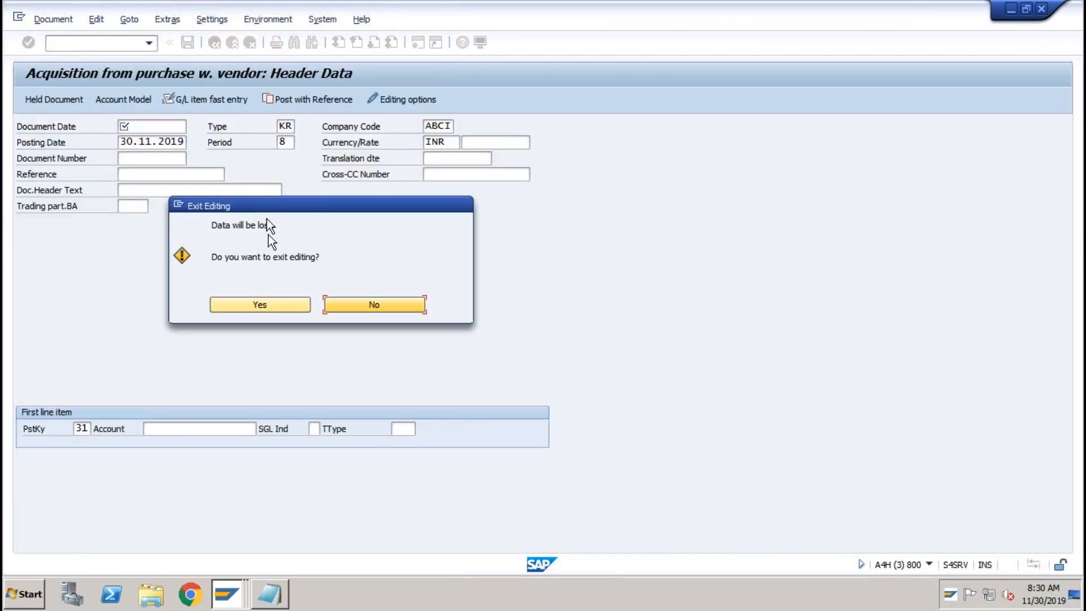
left_click(257, 304)
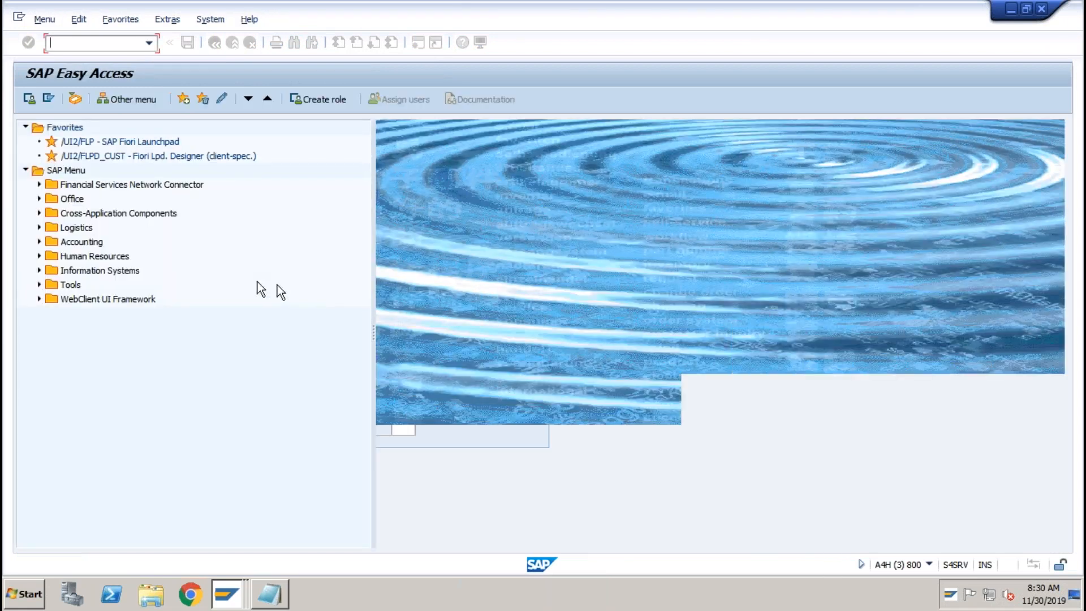
Launch AW01N Asset Explorer from Accounting > Financial Accounting > Fixed Assets > Asset.
left_click(39, 242)
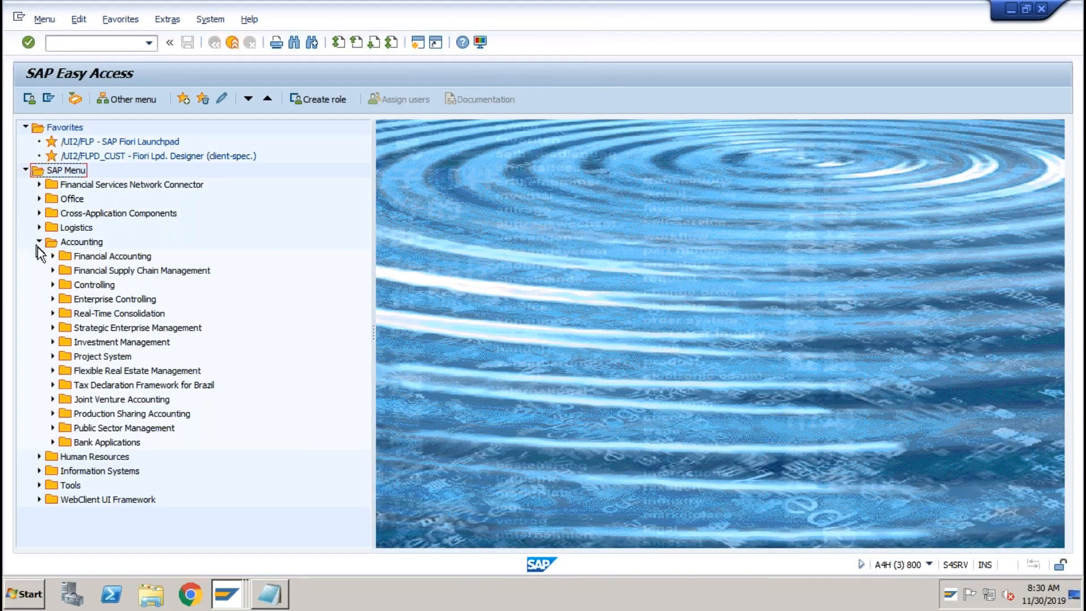
left_click(52, 256)
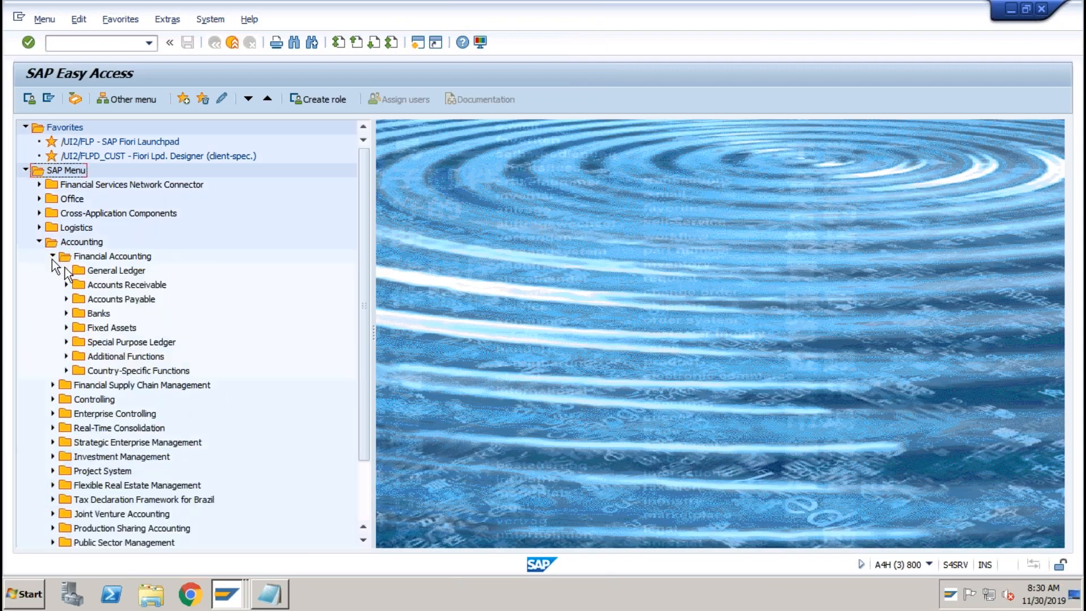
left_click(66, 328)
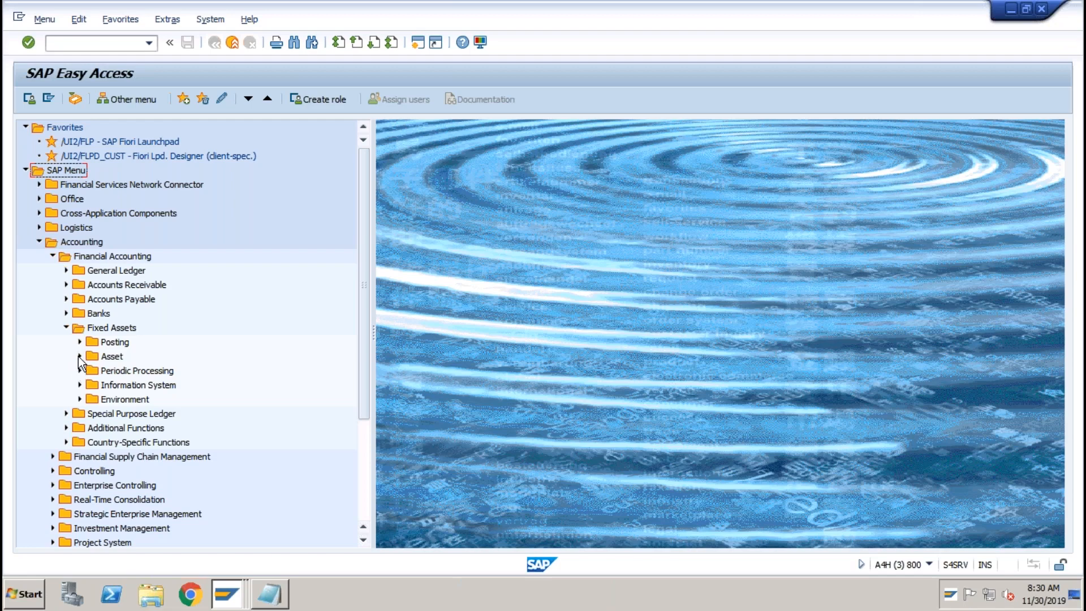
left_click(80, 356)
left_click(152, 413)
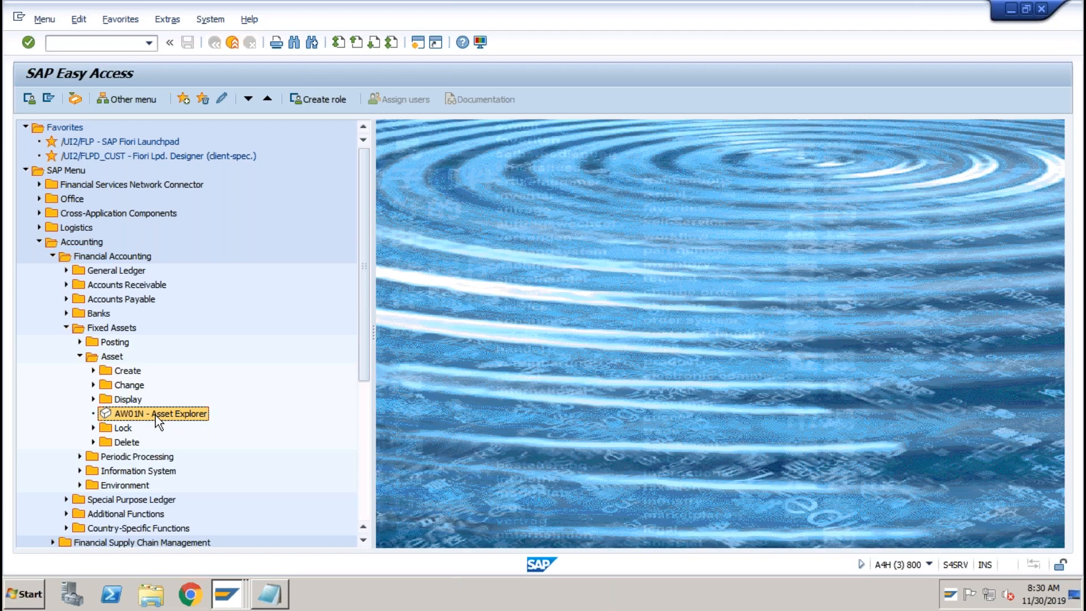
double_click(155, 415)
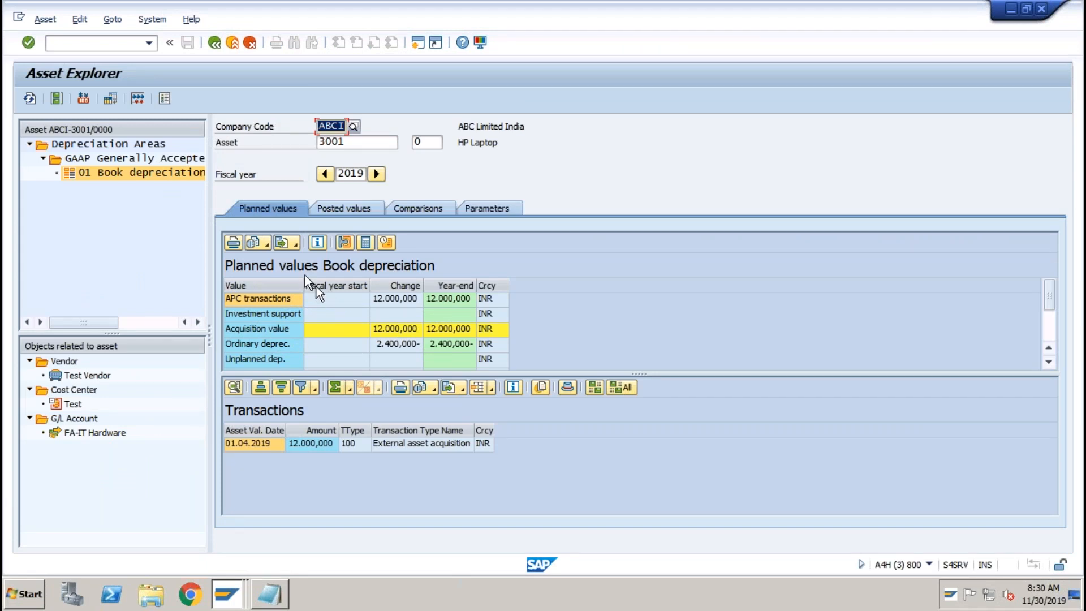
Check asset 3001's planned APC of 12.000,000 and 2.400,000- ordinary depreciation, then view posted values.
left_click(142, 171)
left_click(350, 144)
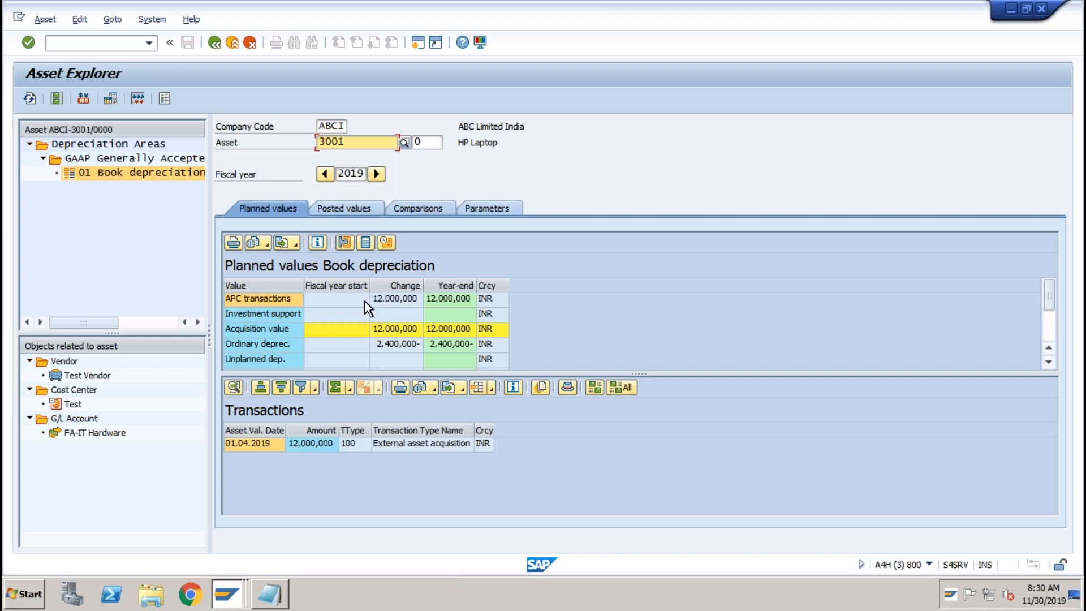
left_click(387, 300)
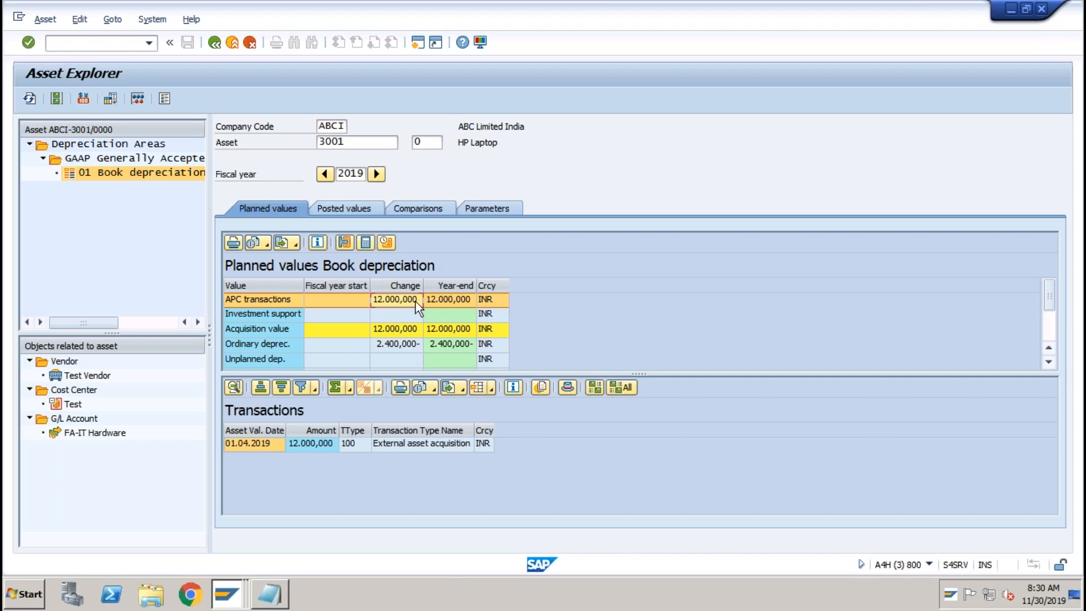
left_click(407, 348)
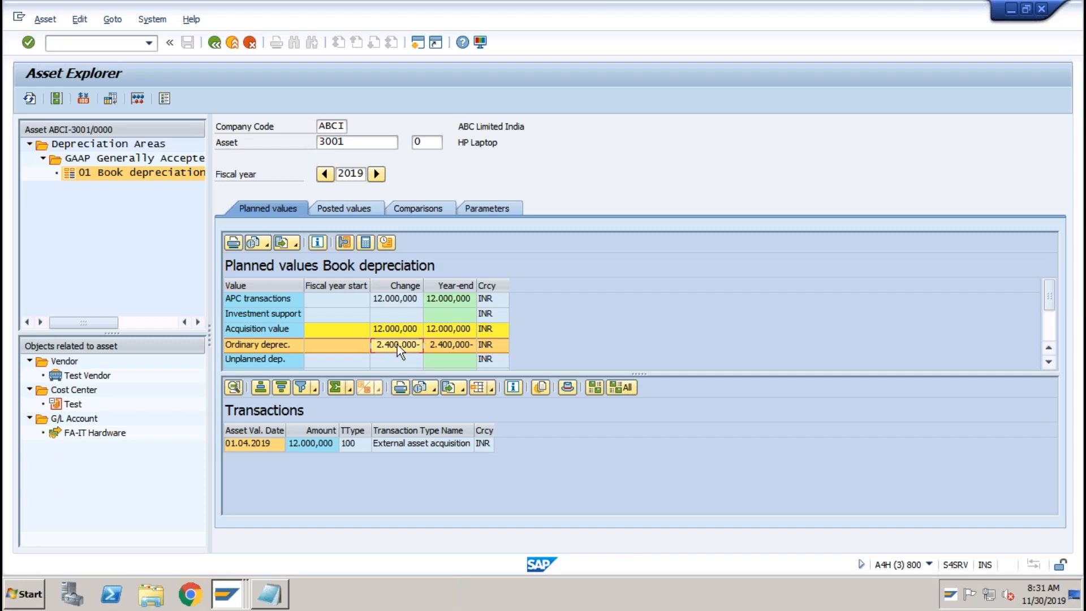
left_click(341, 209)
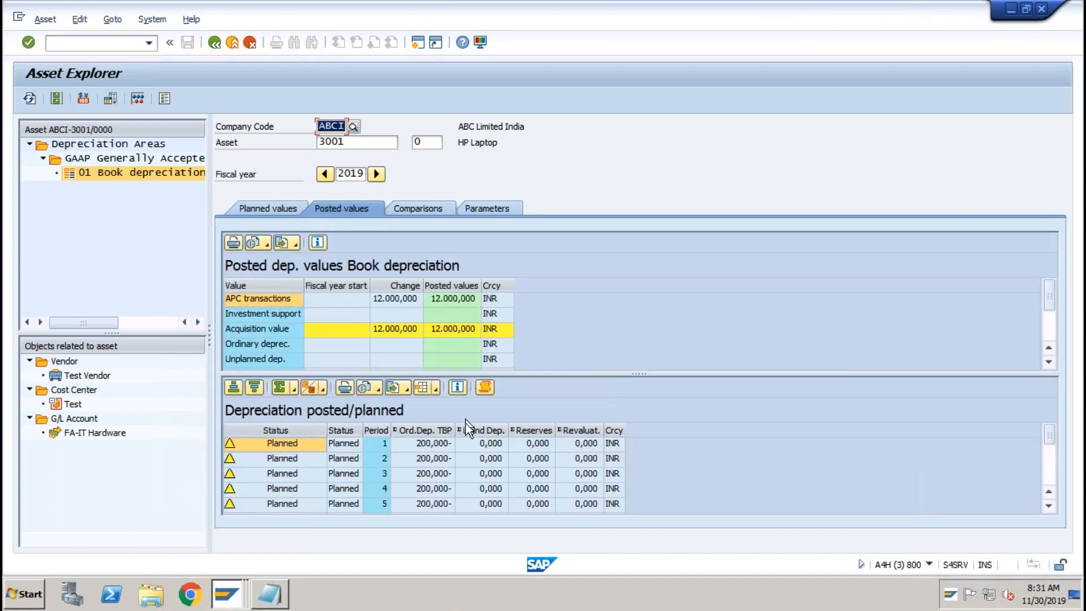
Review posted values: periodic planned depreciation, APC transactions and the acquisition value.
left_click(430, 489)
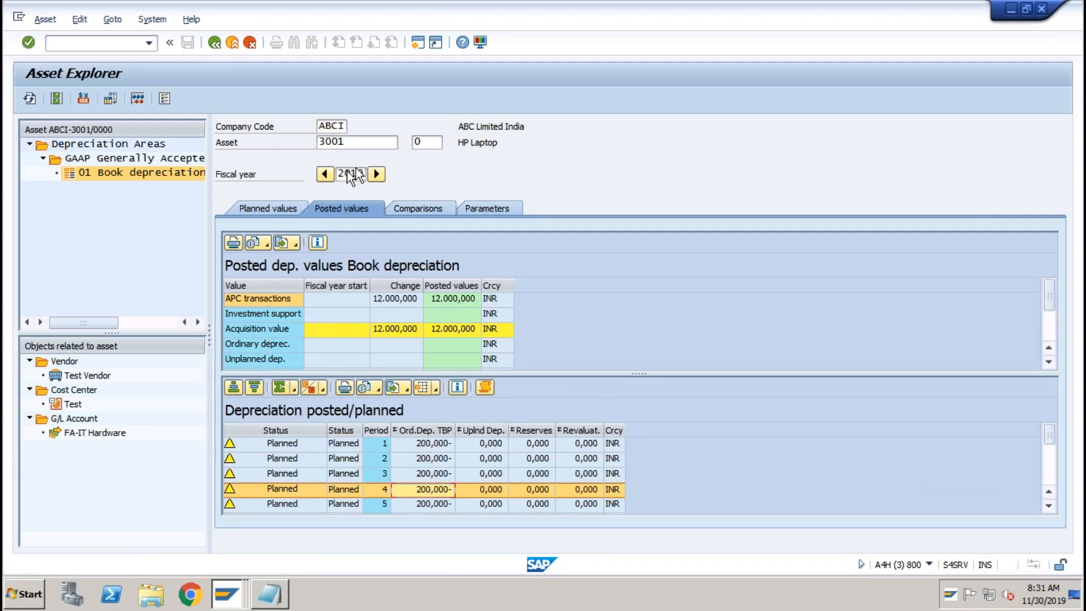
left_click(379, 443)
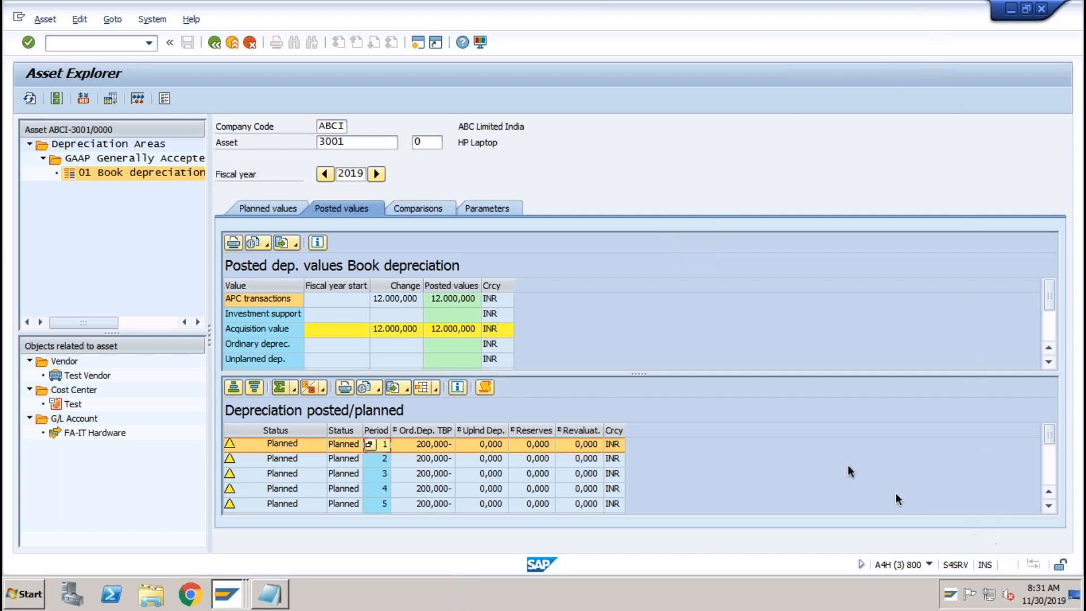
left_click(391, 300)
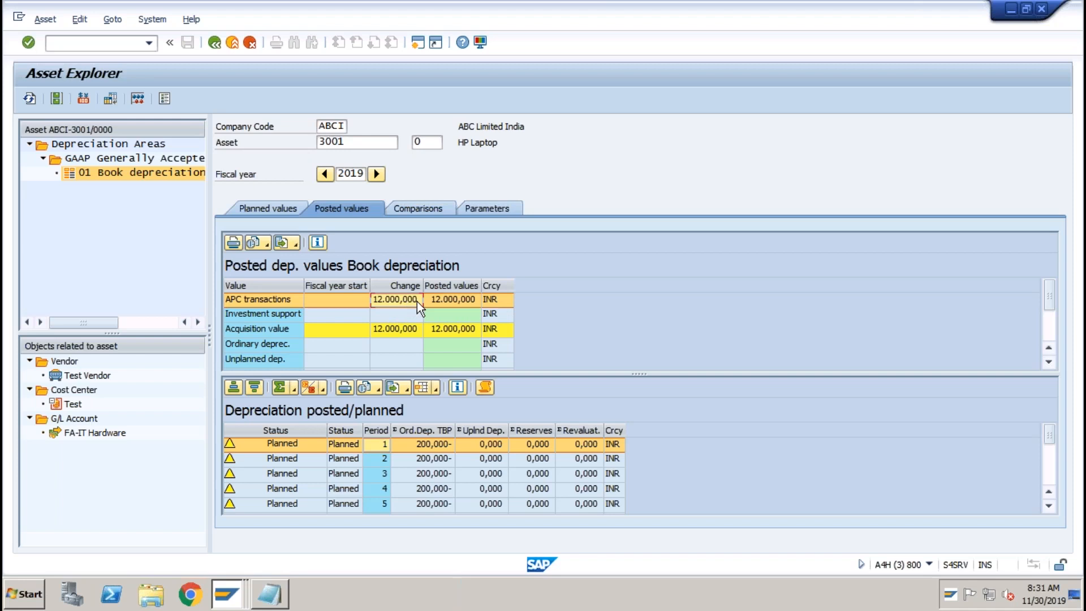
left_click(391, 330)
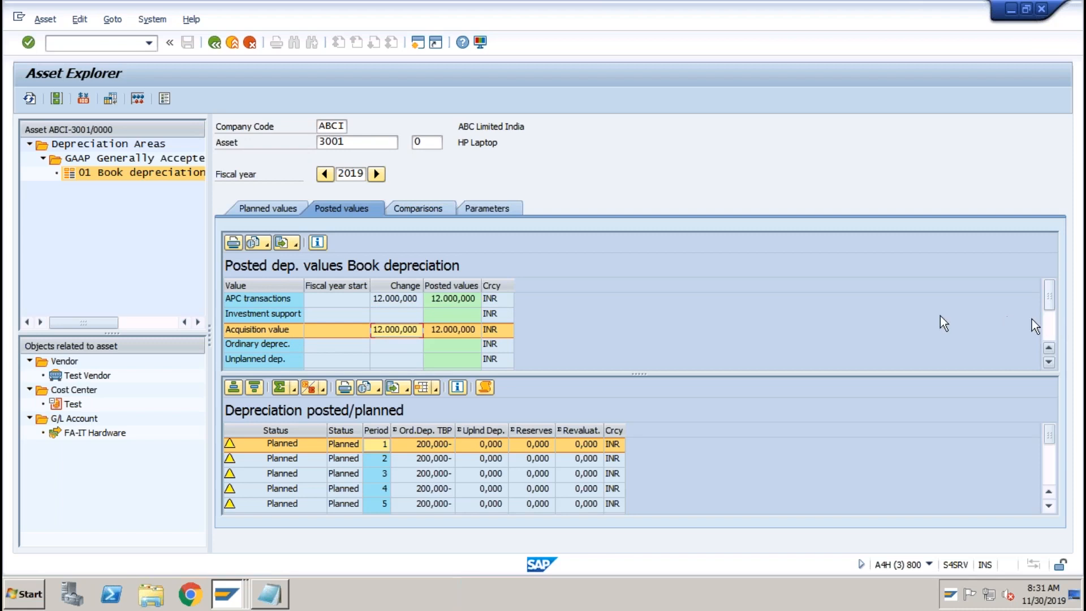
Check the planned ordinary depreciation and 9.600,000 net book value, then return to posted values.
left_click(292, 209)
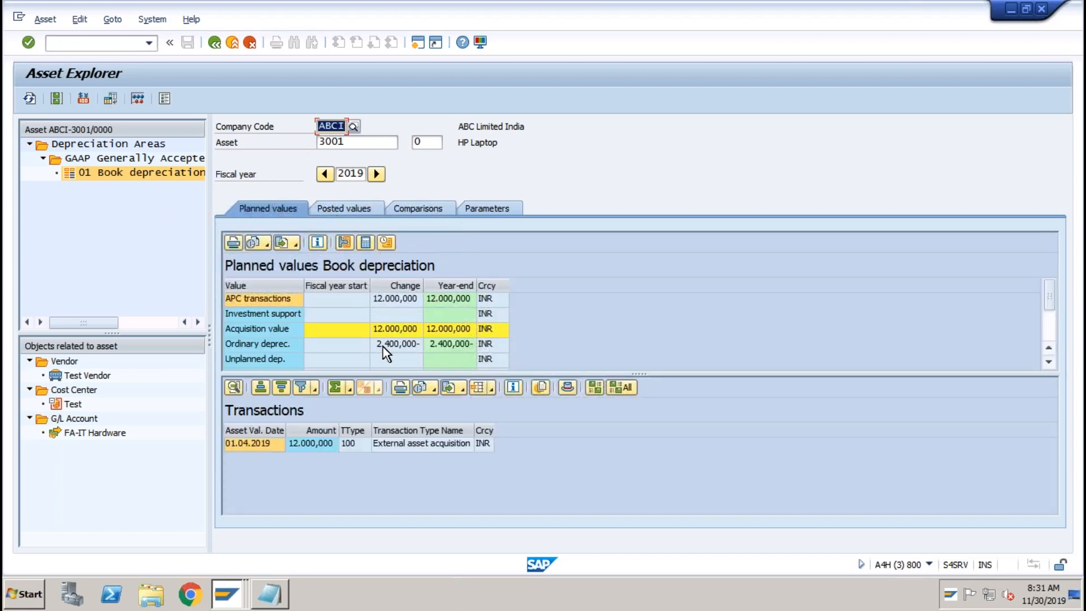
left_click(385, 345)
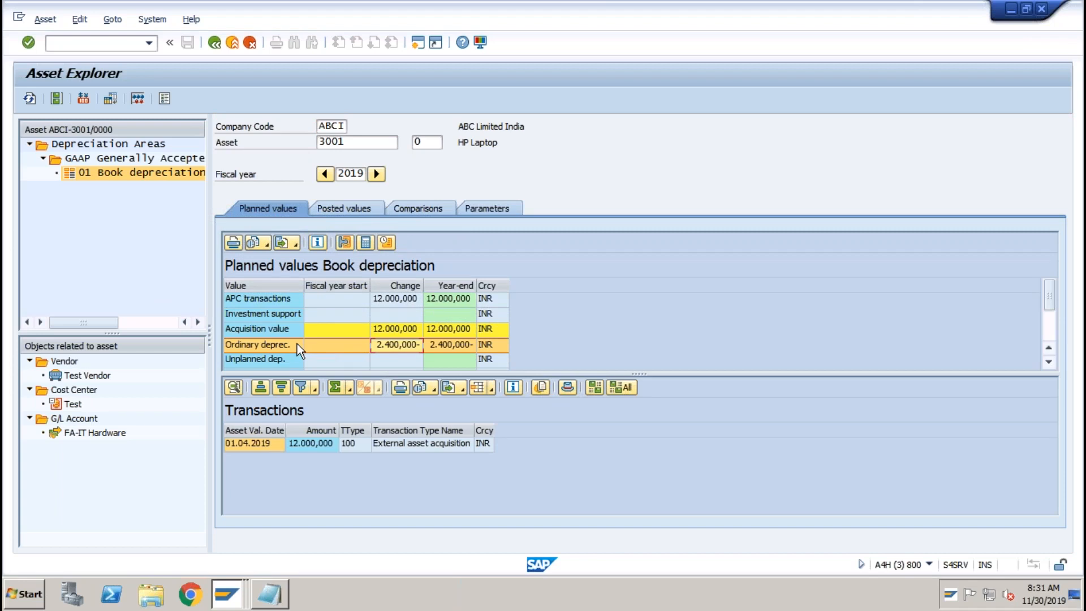
left_click(1049, 321)
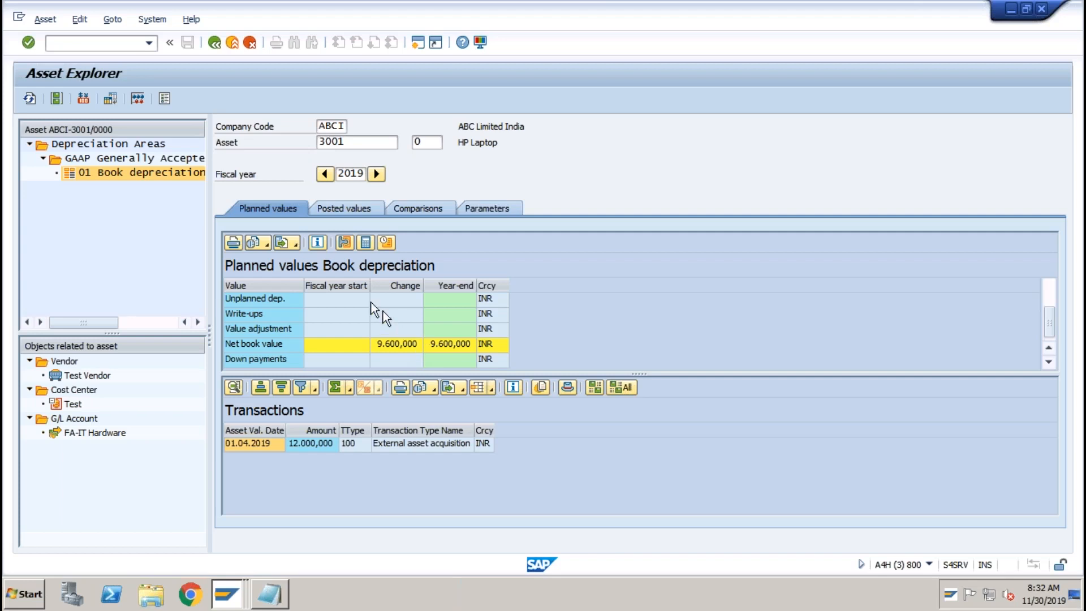
left_click(357, 215)
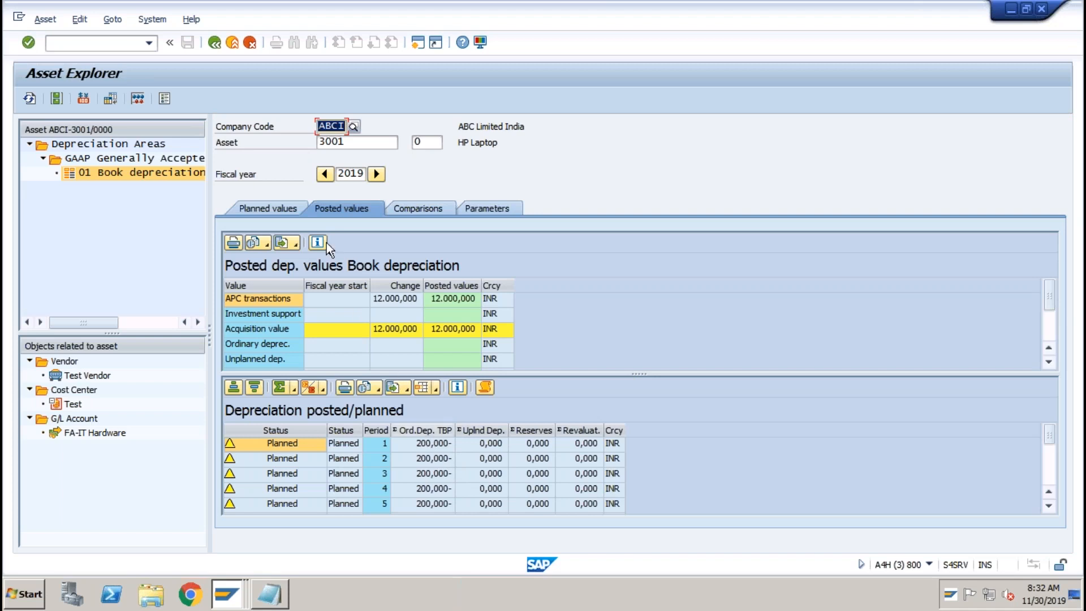
left_click(417, 44)
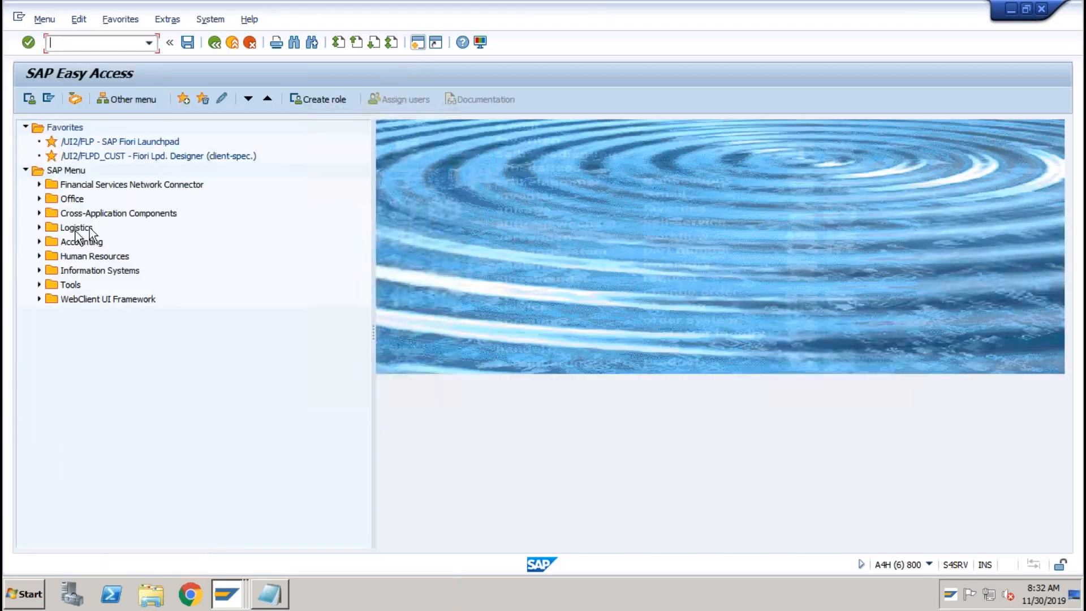
Launch AFAB - Execute via Fixed Assets > Periodic Processing > Depreciation Run.
left_click(39, 242)
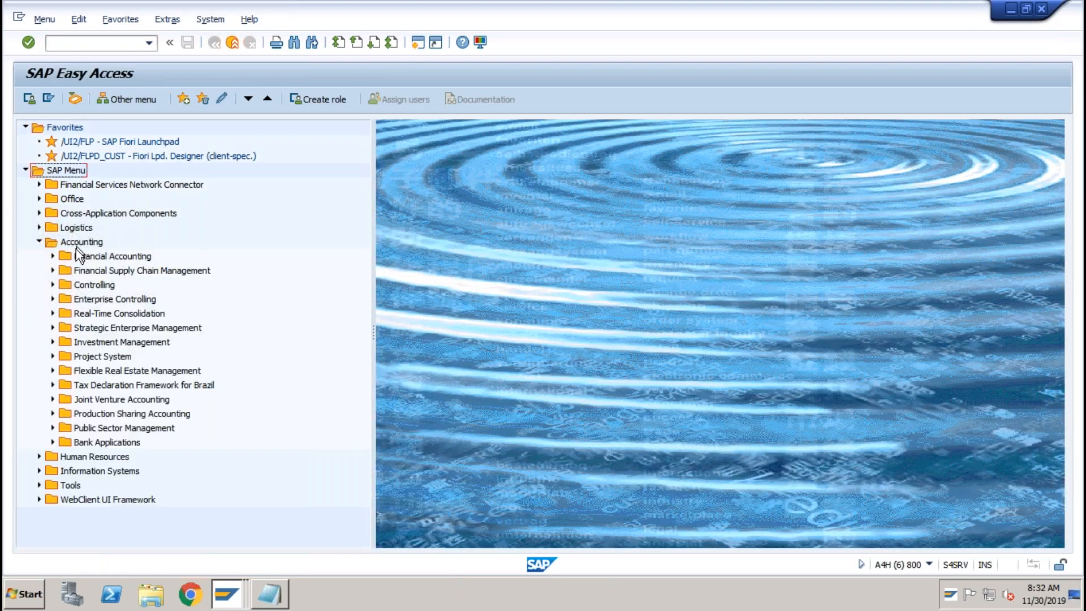
left_click(52, 257)
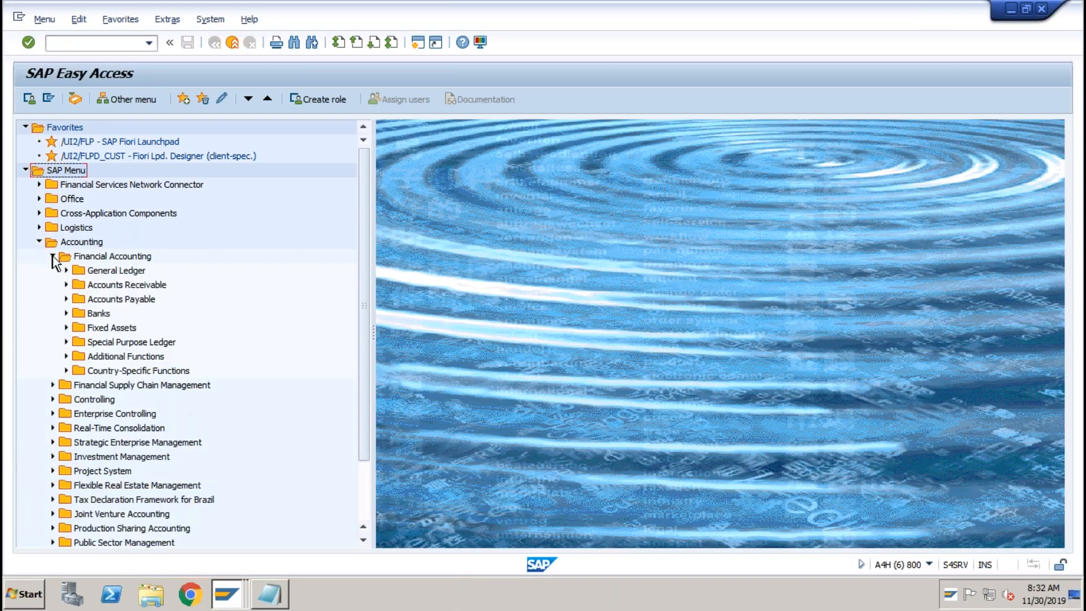
left_click(66, 328)
left_click(104, 368)
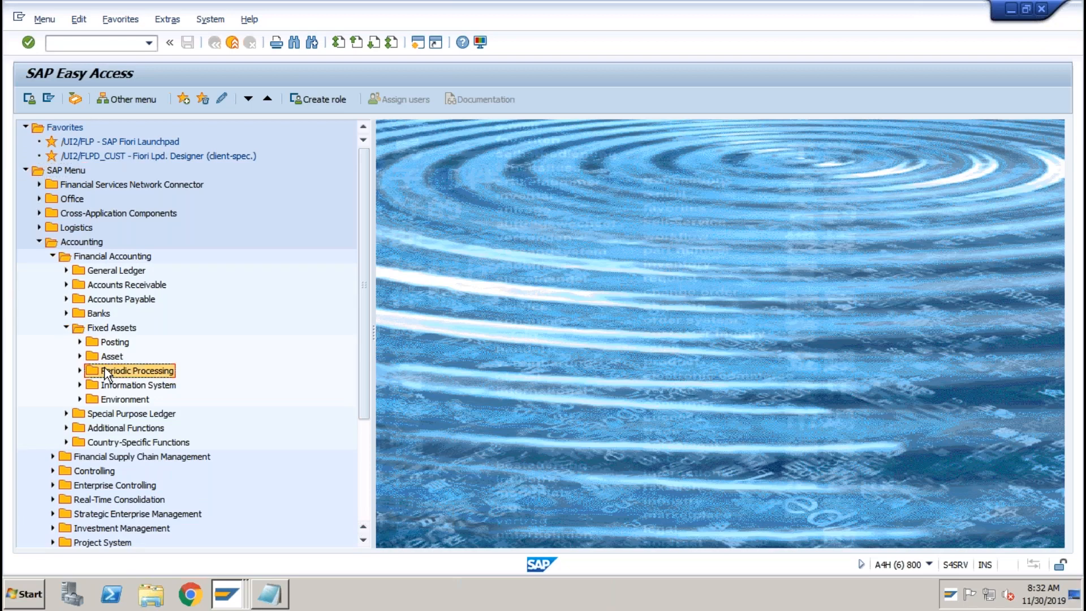
left_click(80, 371)
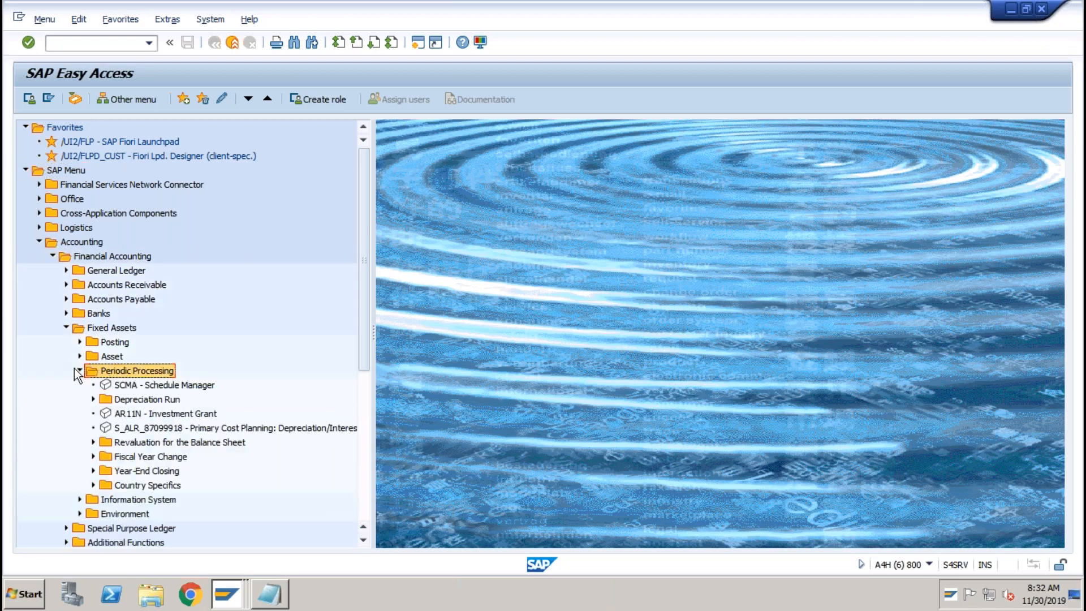
left_click(134, 399)
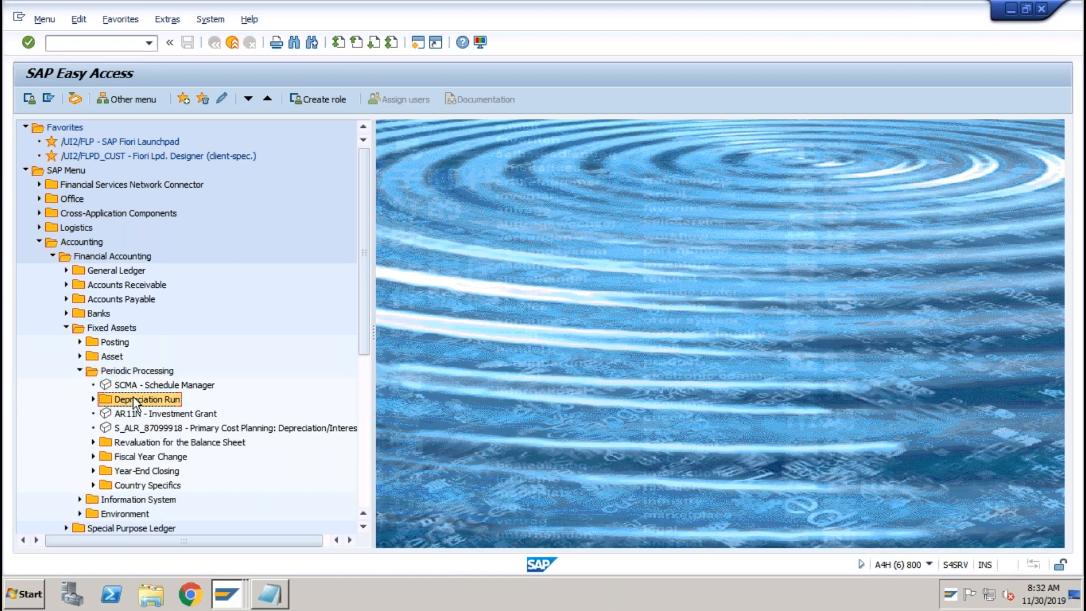
left_click(94, 400)
left_click(178, 414)
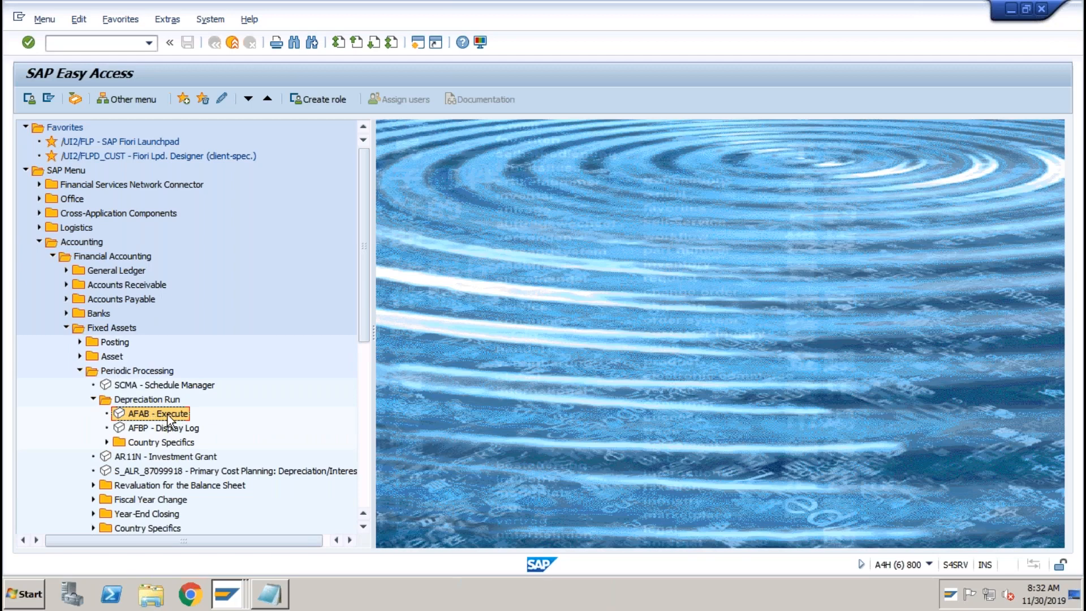
double_click(168, 415)
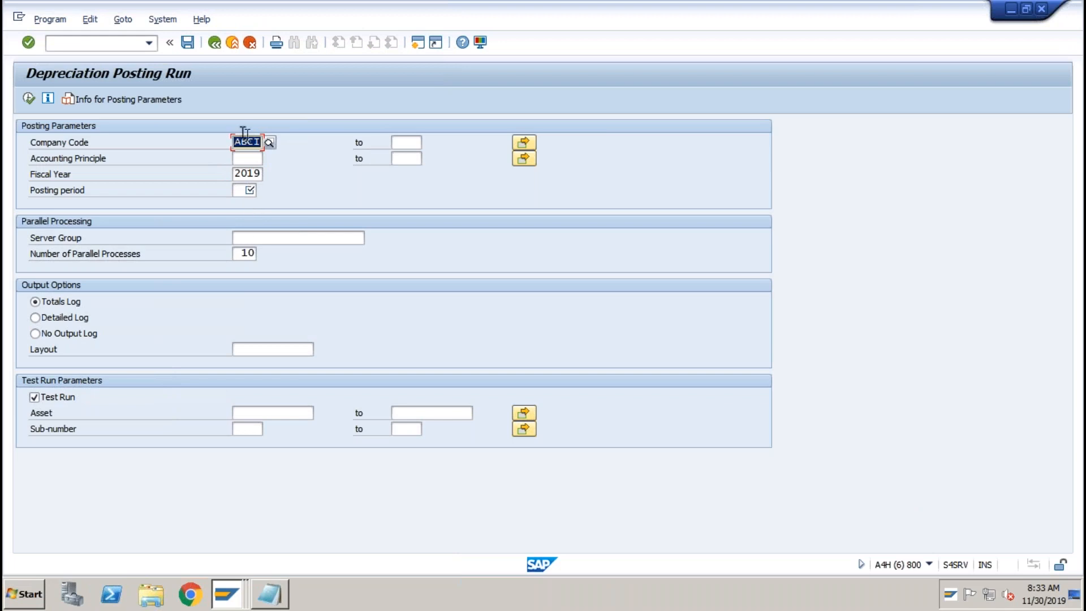
Enter posting period 11 and select the Detailed Log output option.
left_click(247, 190)
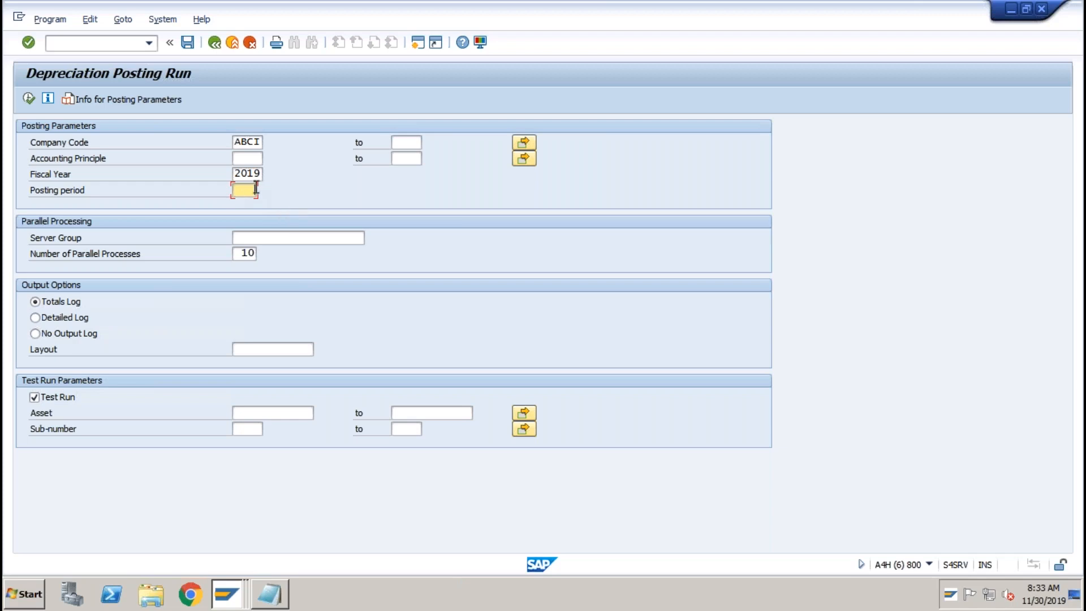
type("11")
left_click(242, 190)
left_click(45, 318)
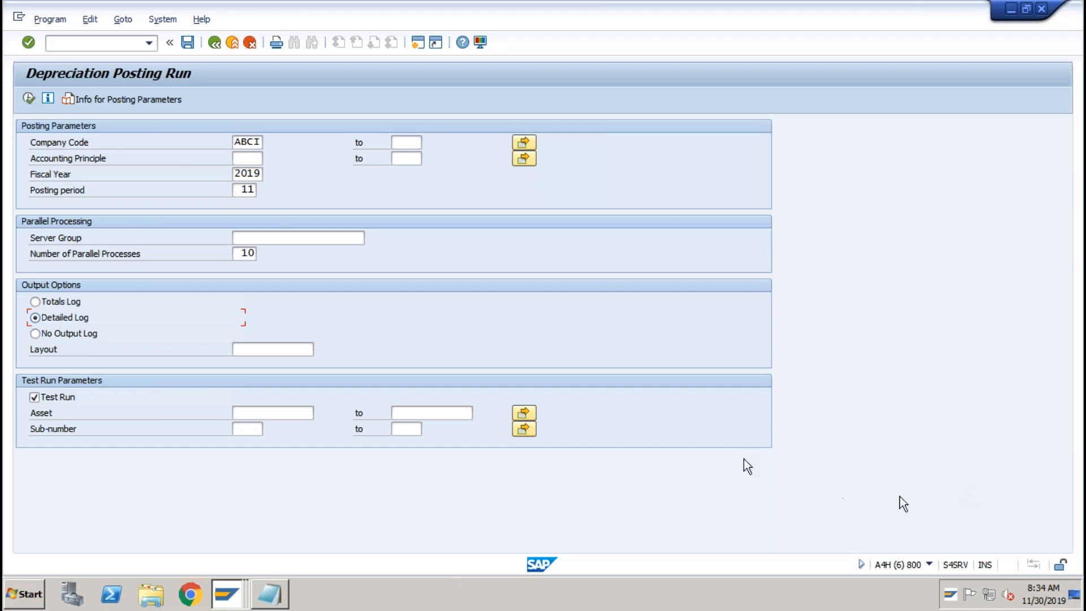
Replace period 11 with 8 and execute the test run, which reports number range 03 missing.
left_click(253, 189)
double_click(253, 190)
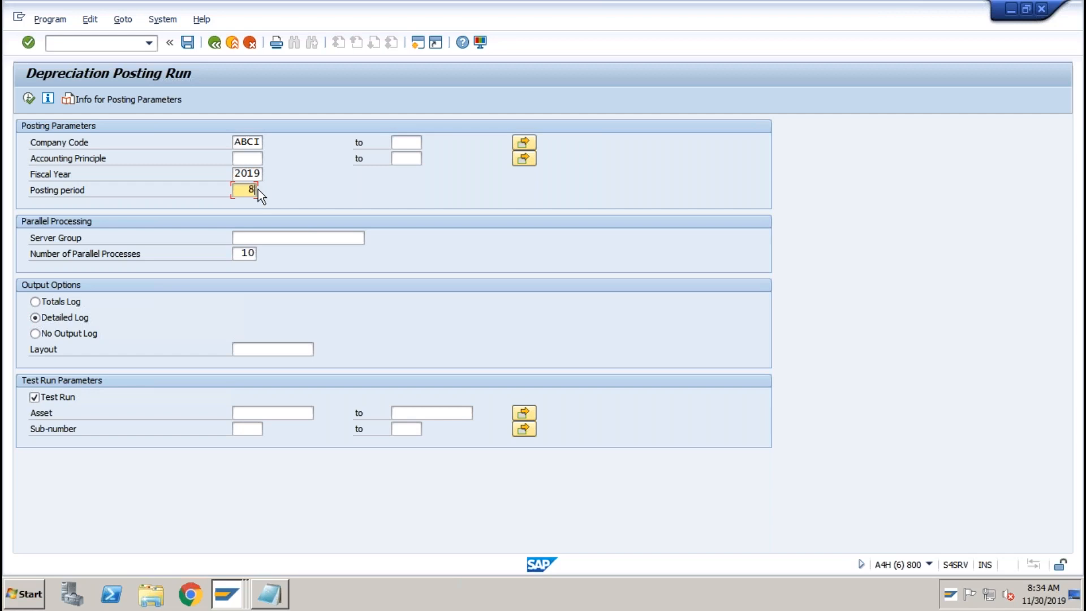
left_click(30, 100)
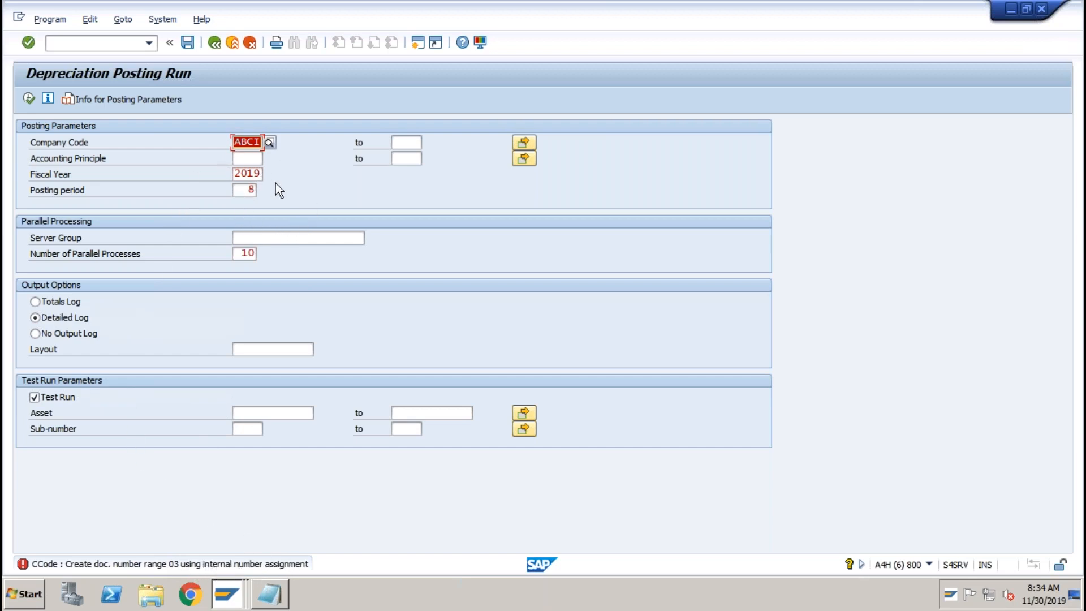
left_click(229, 594)
Open accounting document number ranges via /nfbn1 for company code ABCI.
left_click(189, 496)
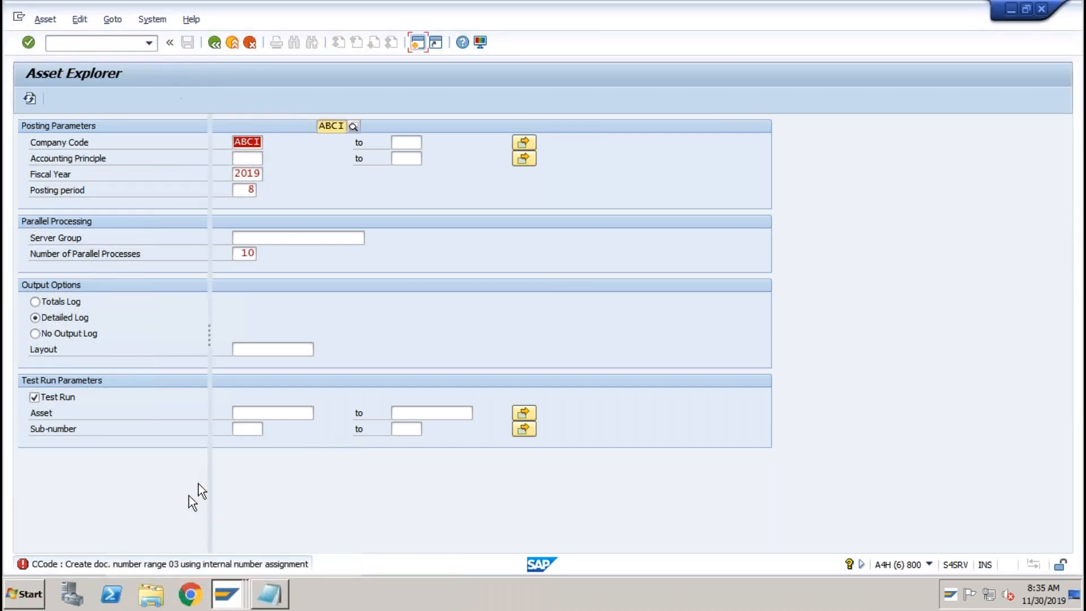
left_click(126, 43)
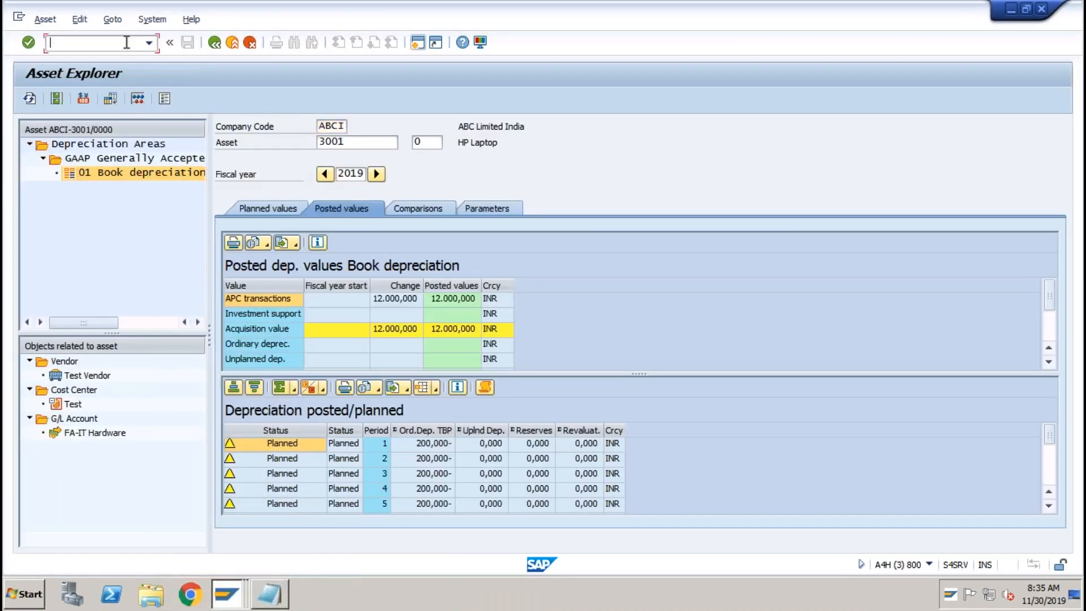
type("/nfbn1")
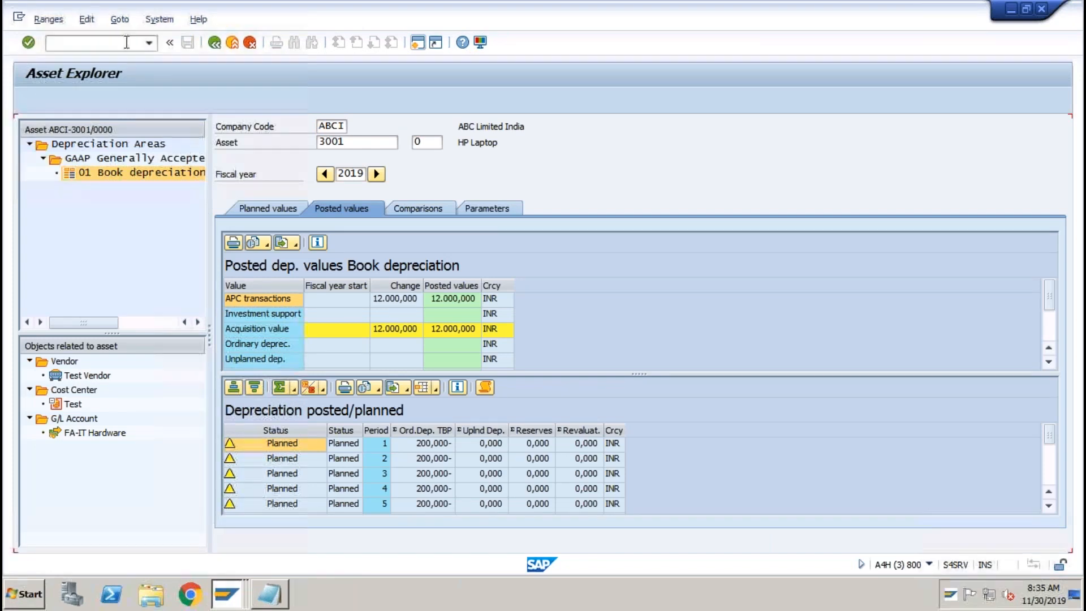
key("Return")
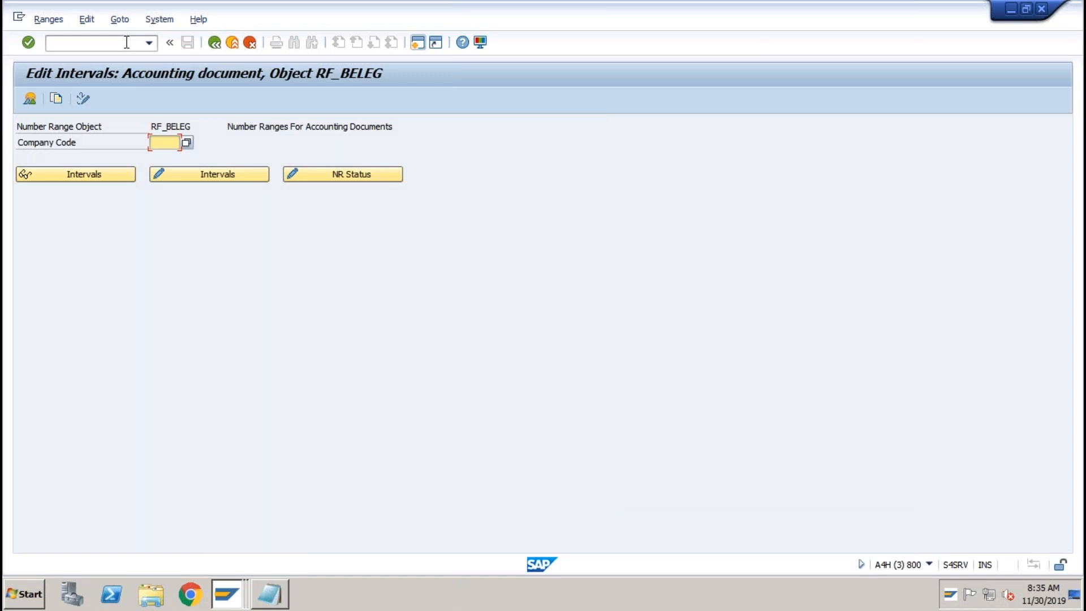
type("ABC1")
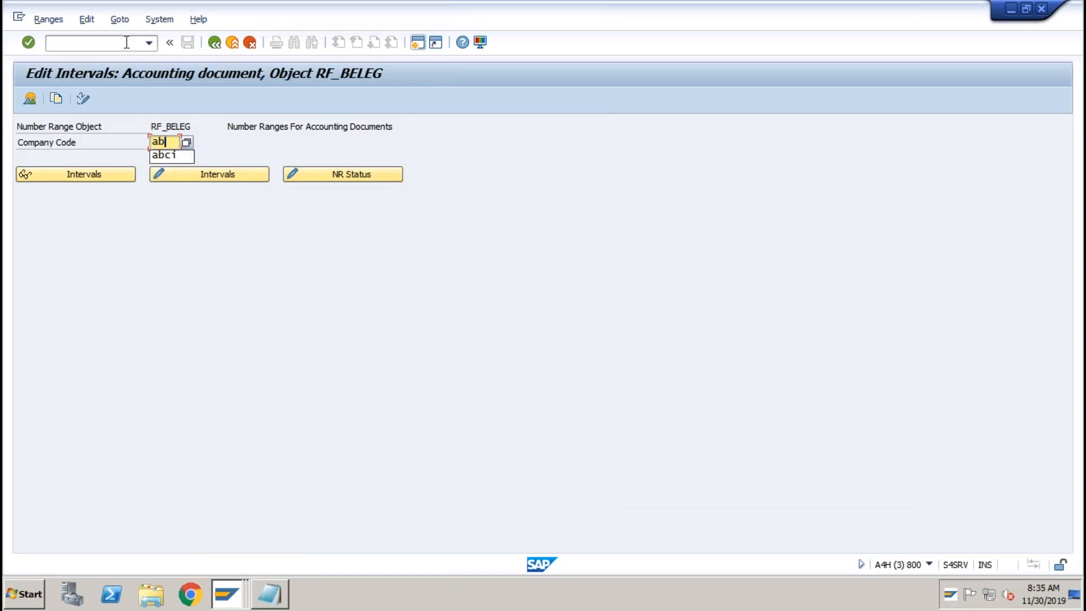
key("Return")
Uncheck Ext on interval 03 to make it internal, save, and confirm the transport notice.
left_click(222, 172)
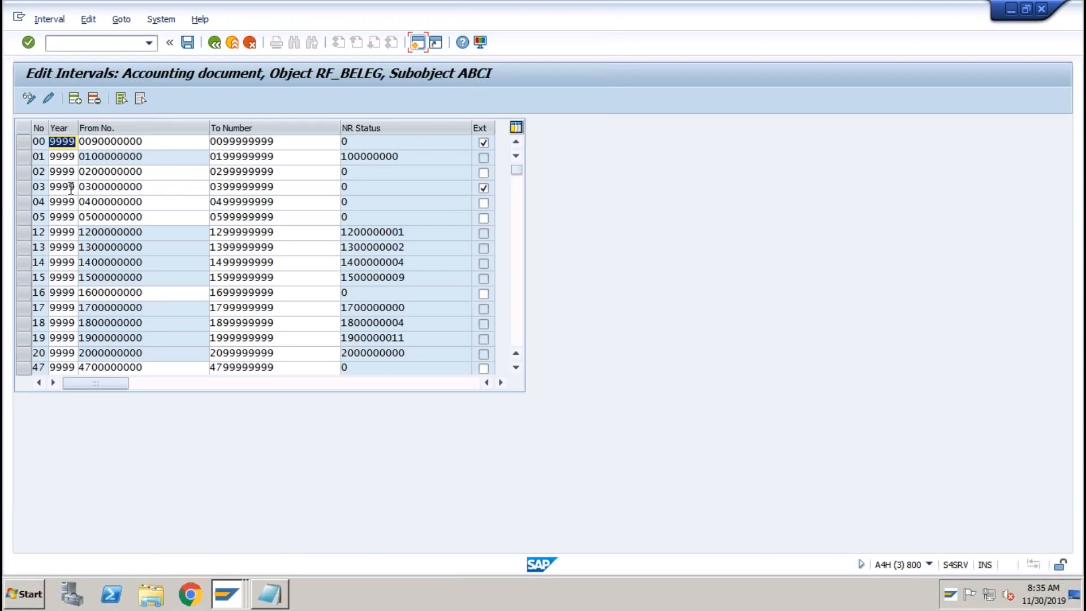
left_click(69, 187)
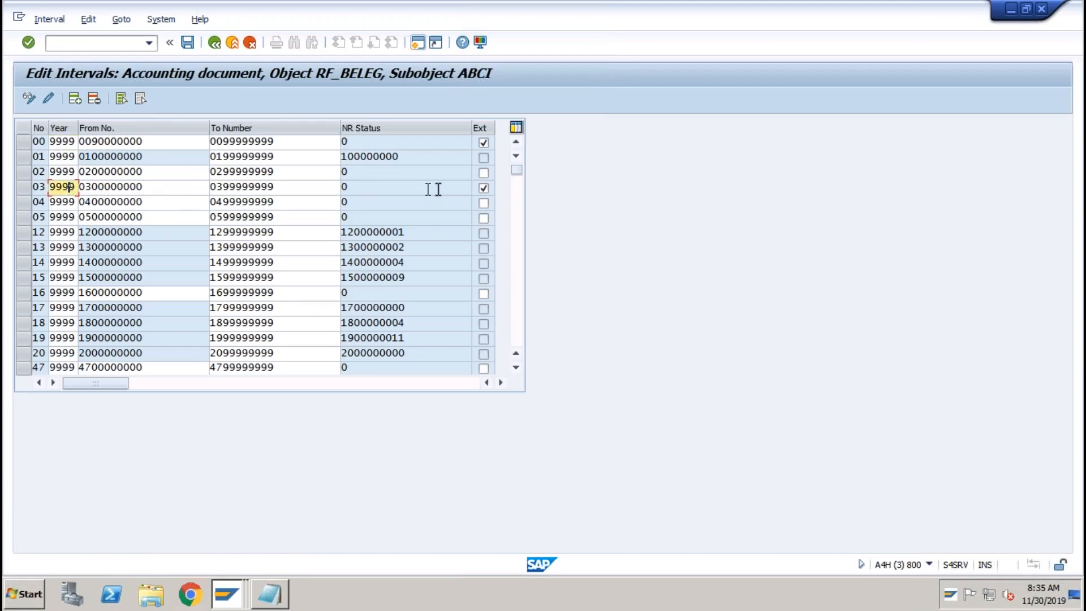
left_click(484, 189)
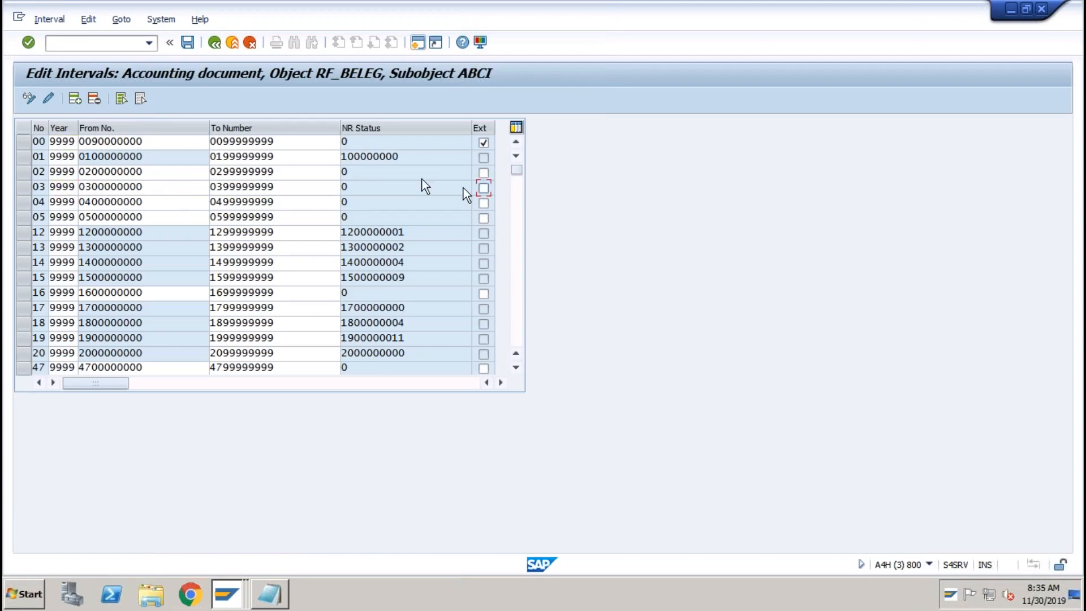
left_click(188, 45)
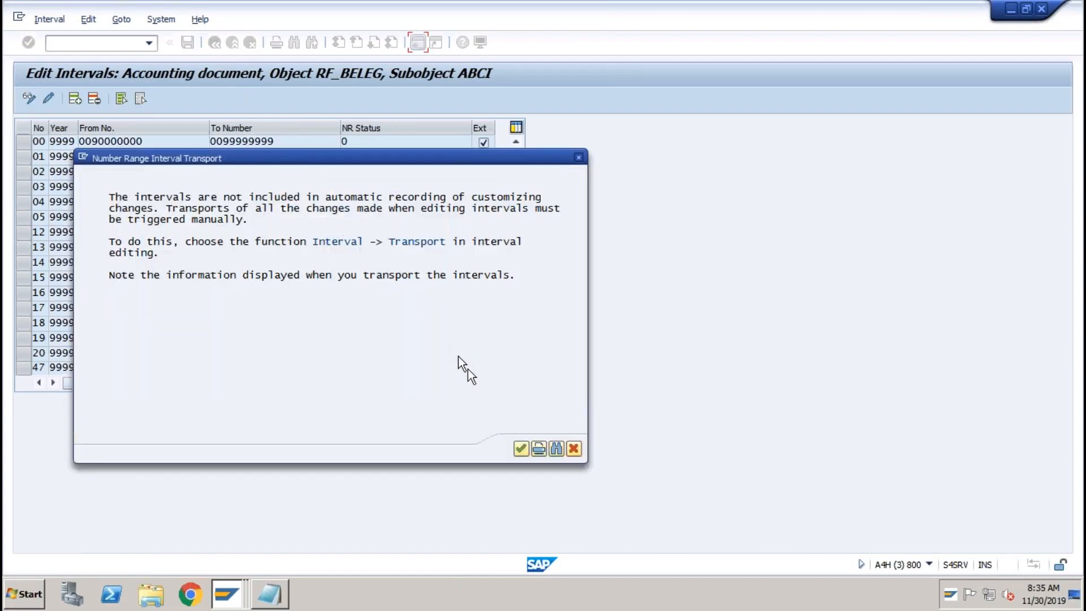
left_click(521, 449)
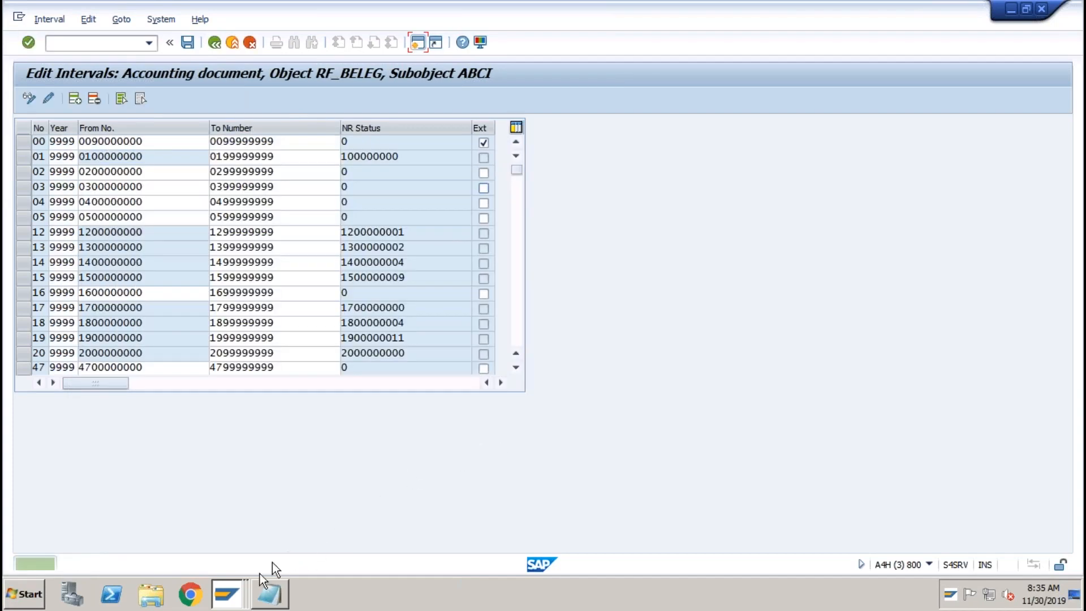
left_click(239, 588)
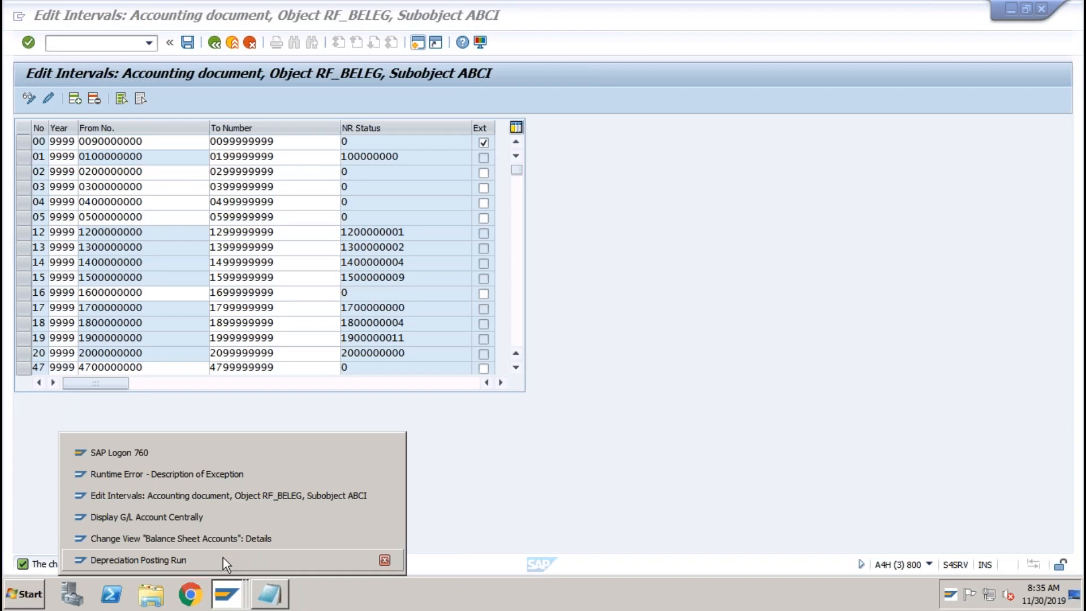
Rerun the period 8 test depreciation past the online-limit prompt and view its message log.
left_click(223, 558)
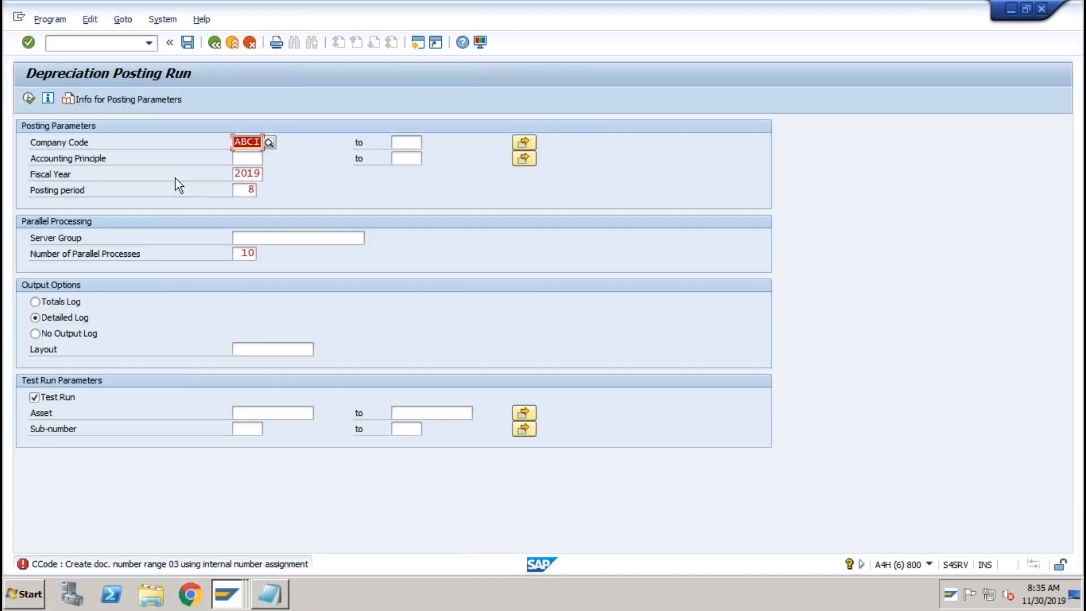
left_click(28, 99)
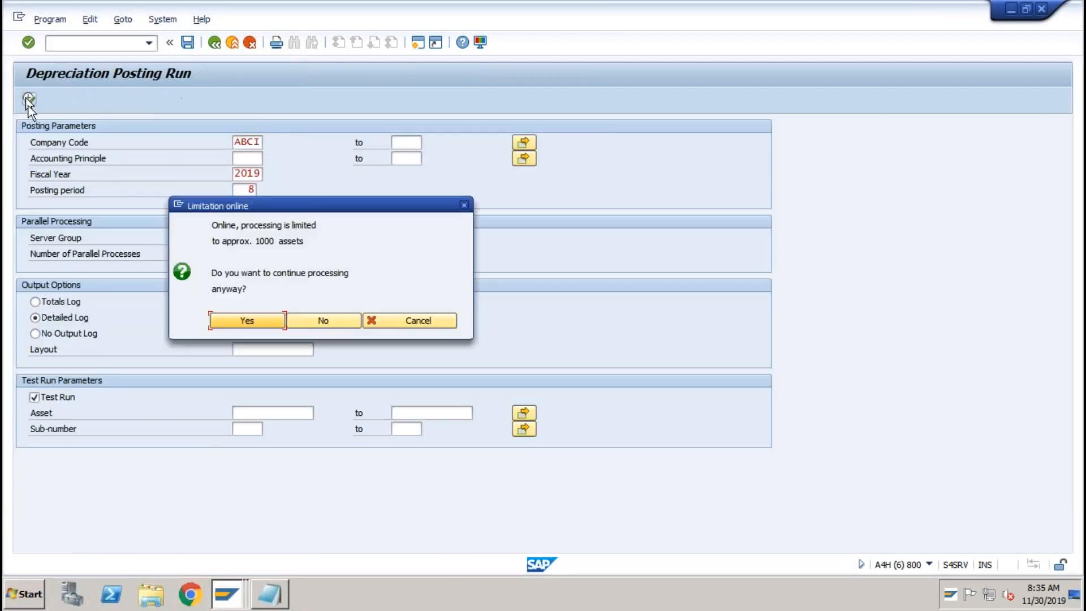
left_click(256, 318)
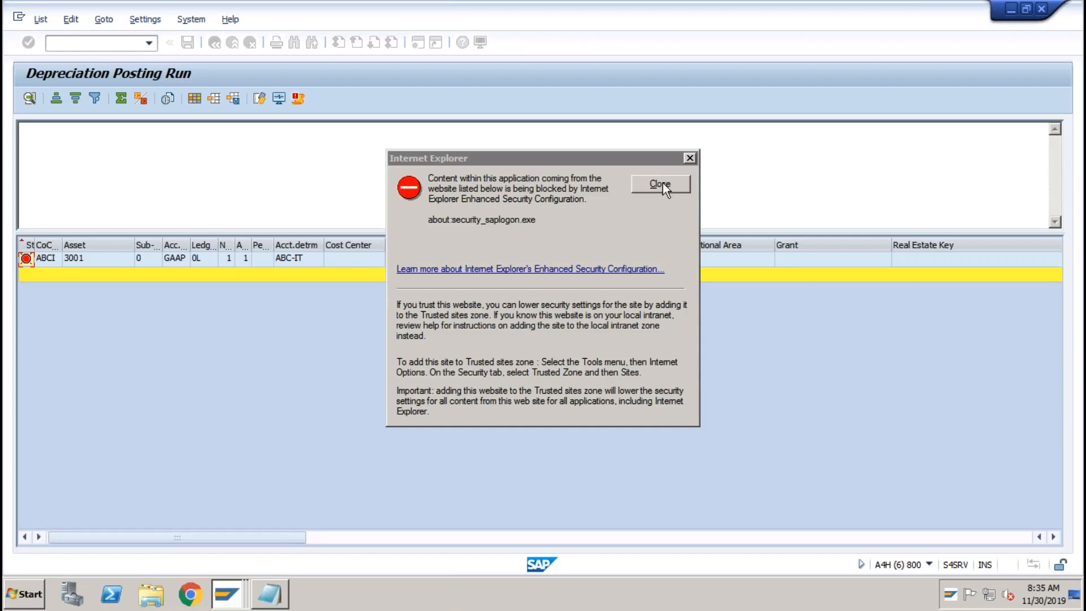
left_click(660, 185)
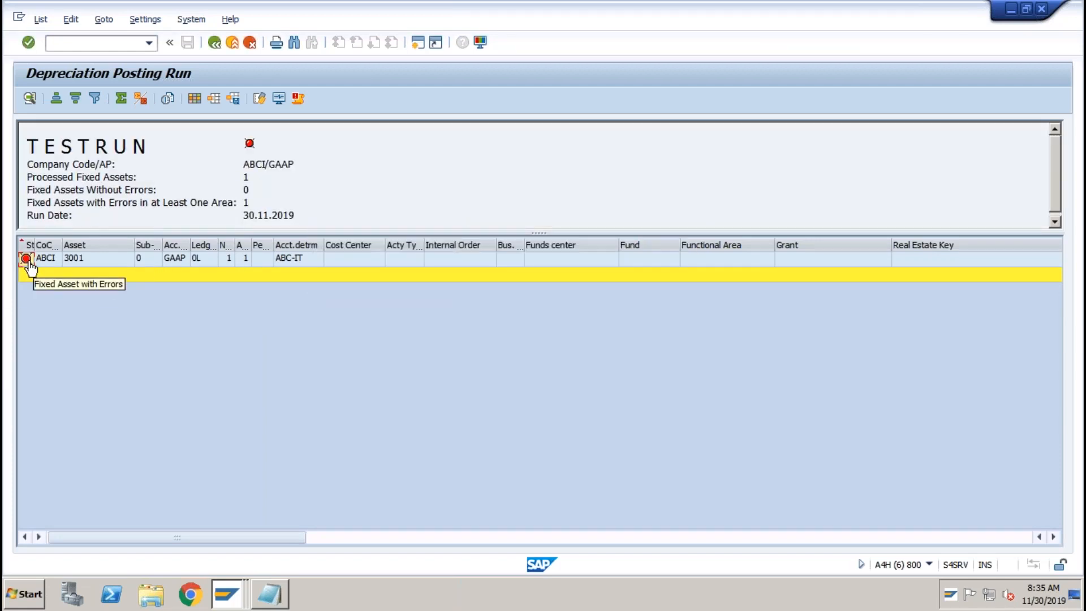
left_click(296, 97)
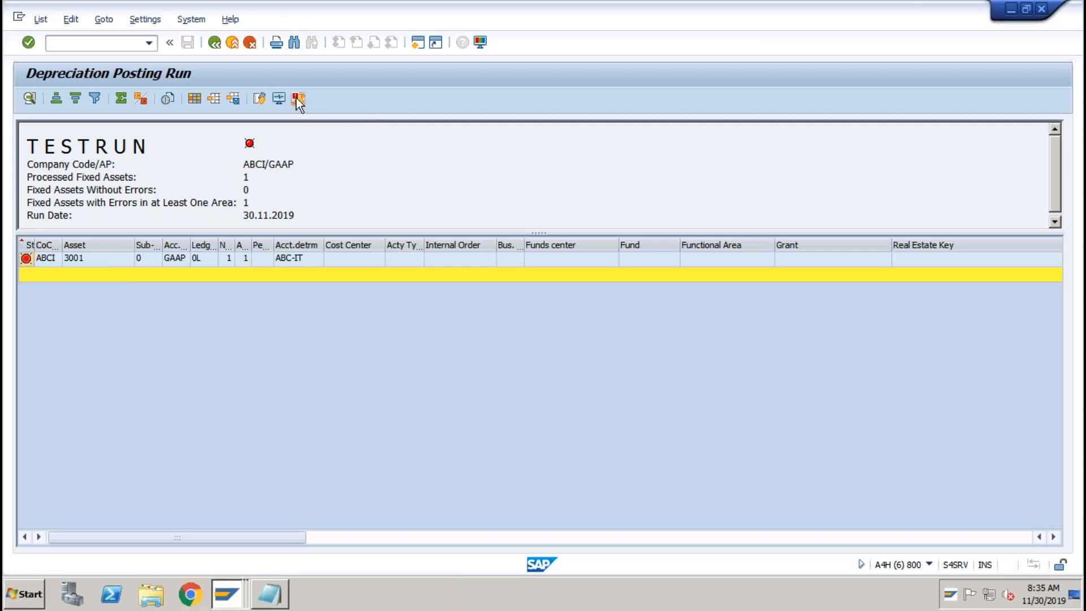
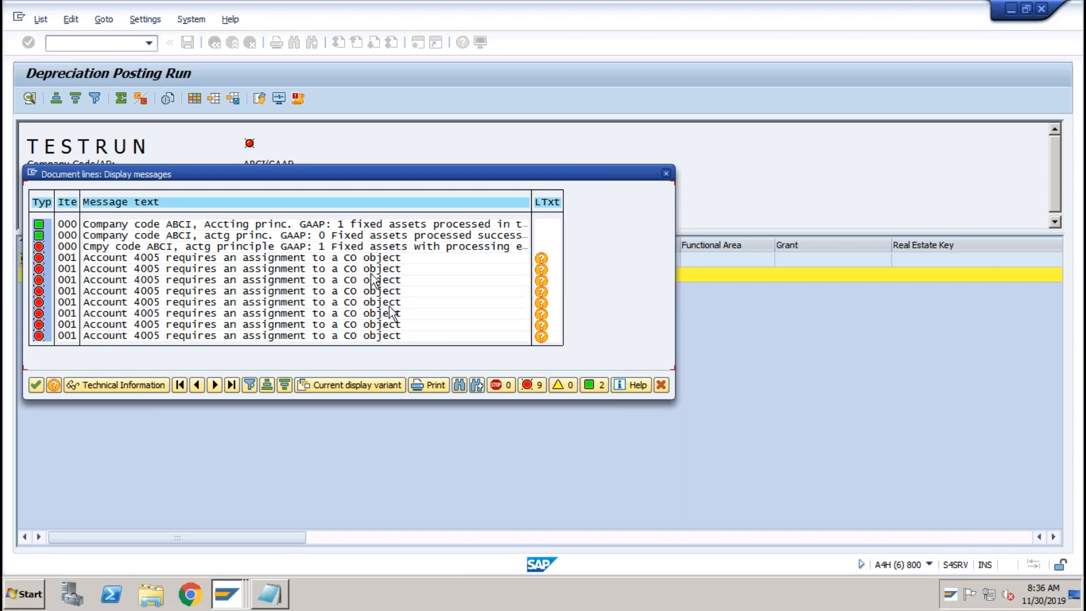
Switch to the Display G/L Account Centrally session showing account 2012.
left_click(225, 598)
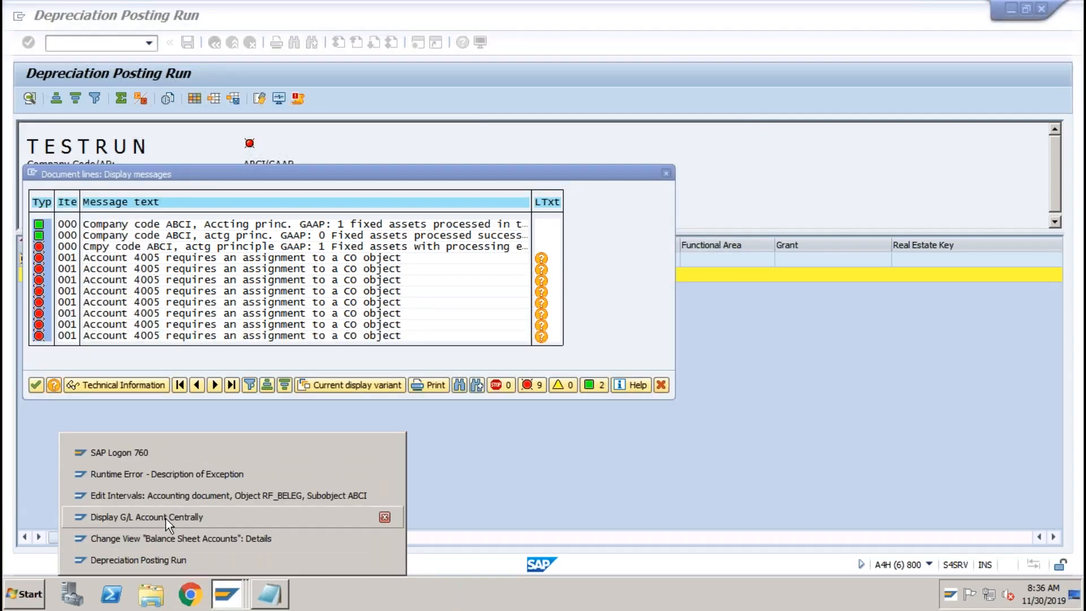
left_click(165, 518)
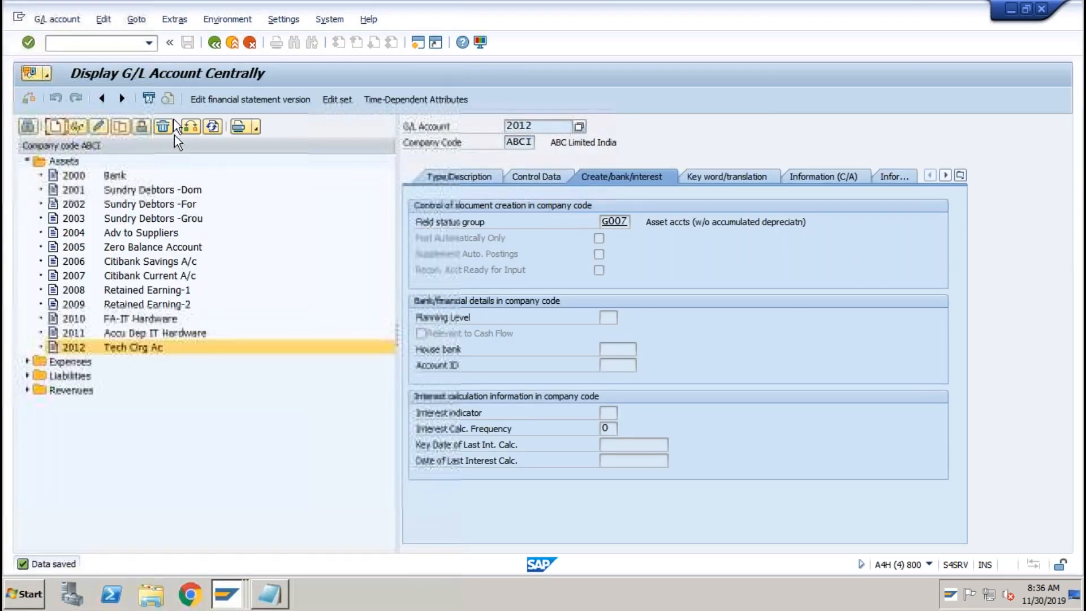
Open asset 3001 (HP Laptop) in change mode and check its time-dependent cost center TEST.
left_click(149, 43)
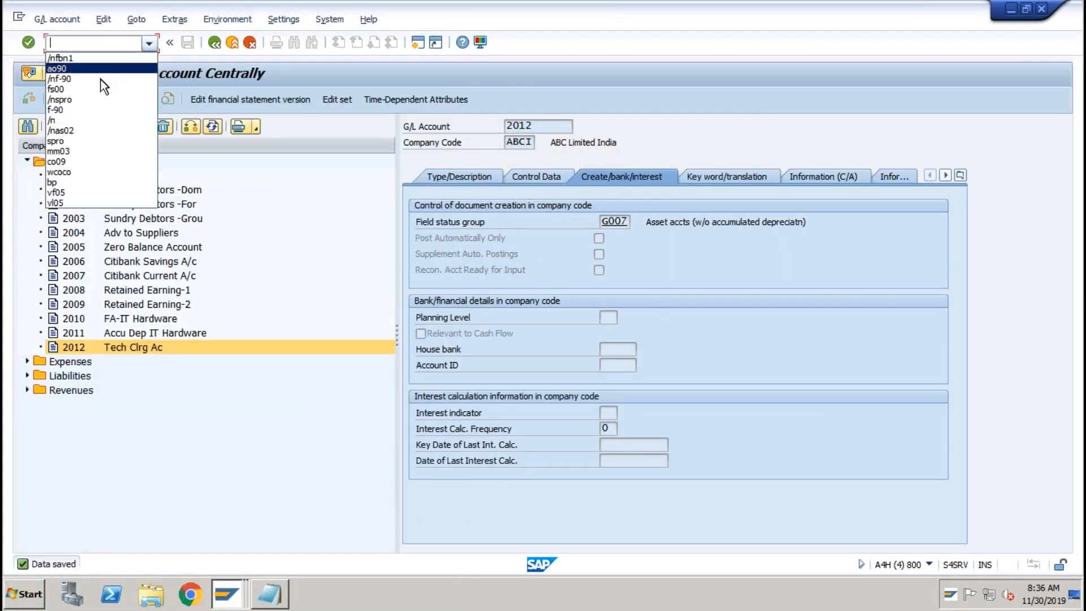
left_click(90, 130)
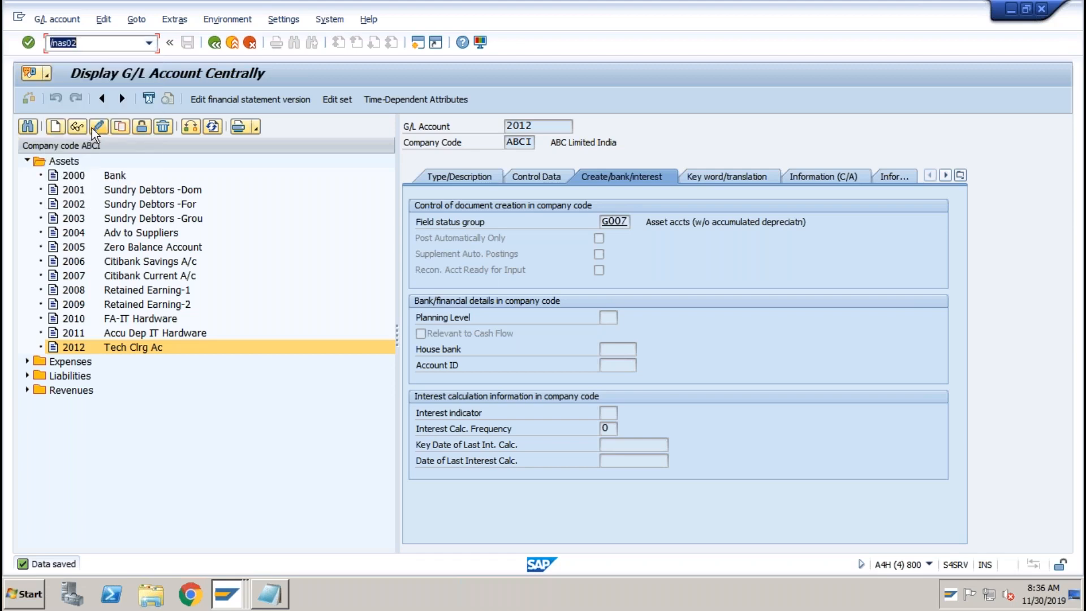
left_click(98, 127)
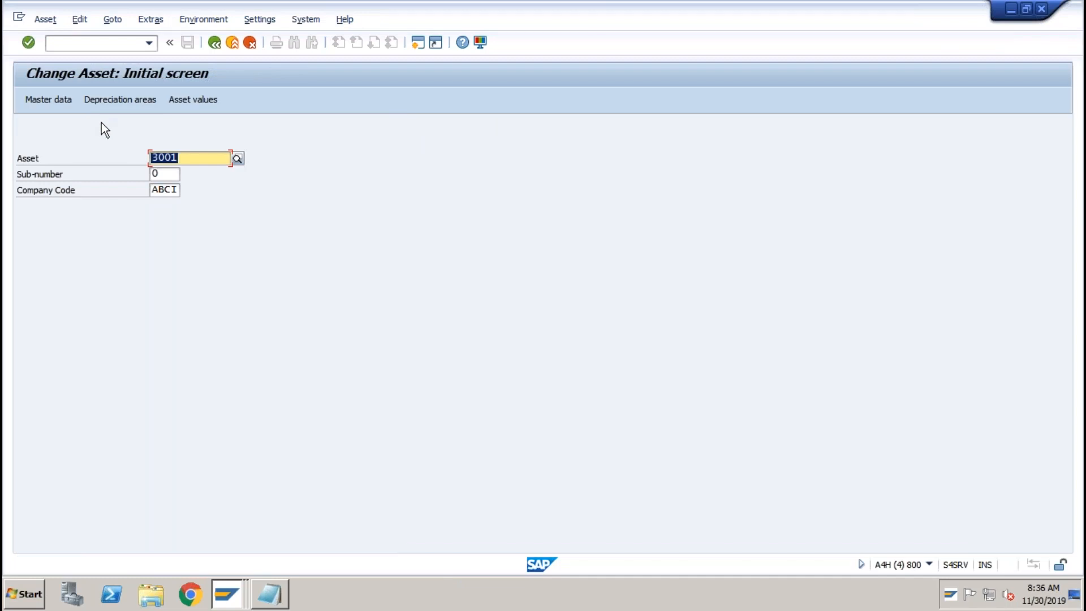
key("Return")
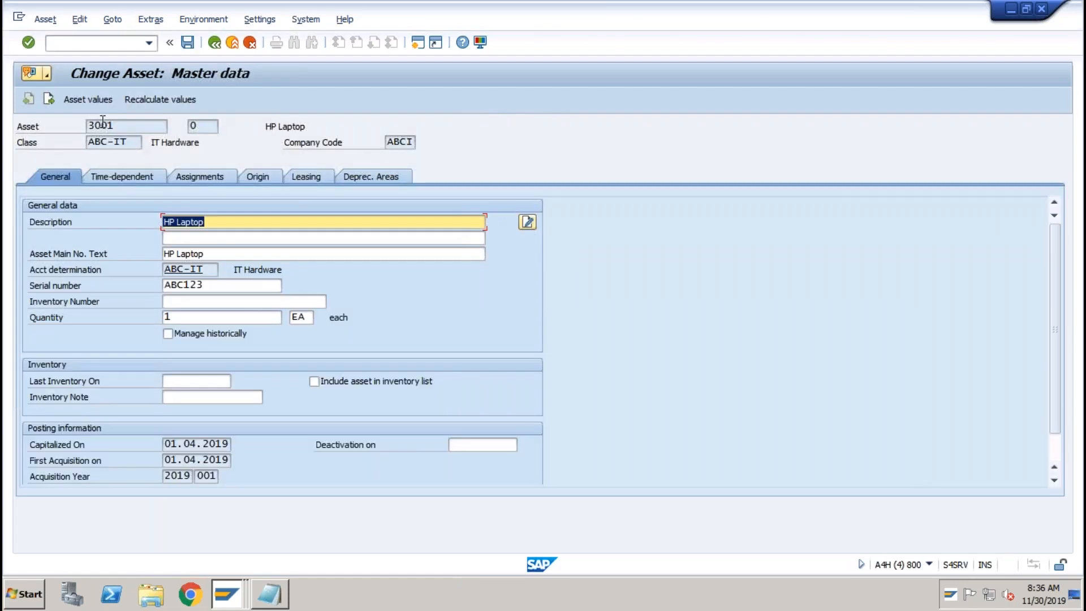
left_click(135, 180)
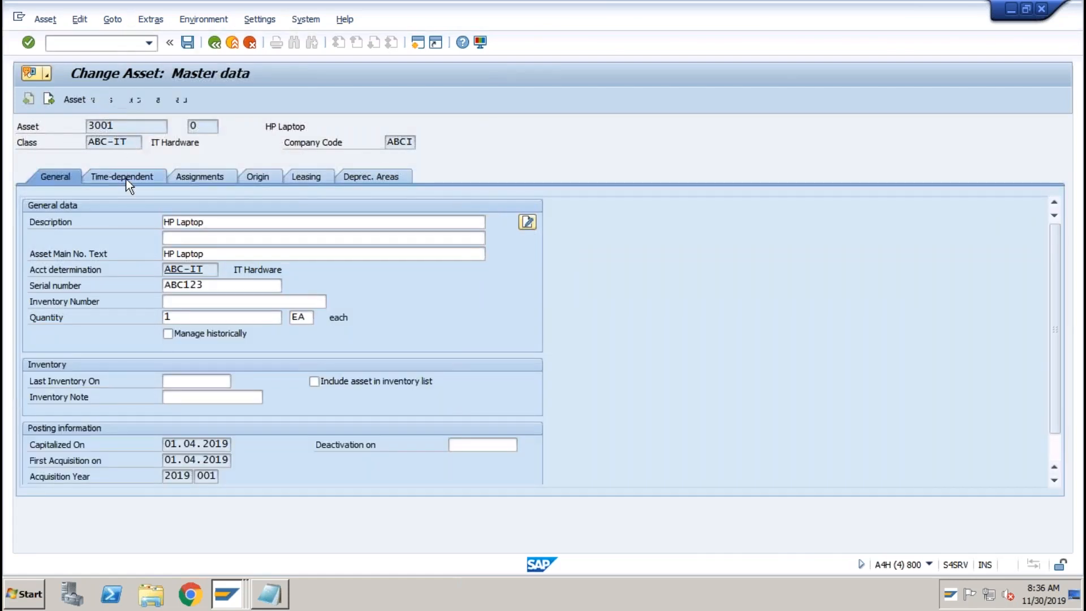
left_click(197, 240)
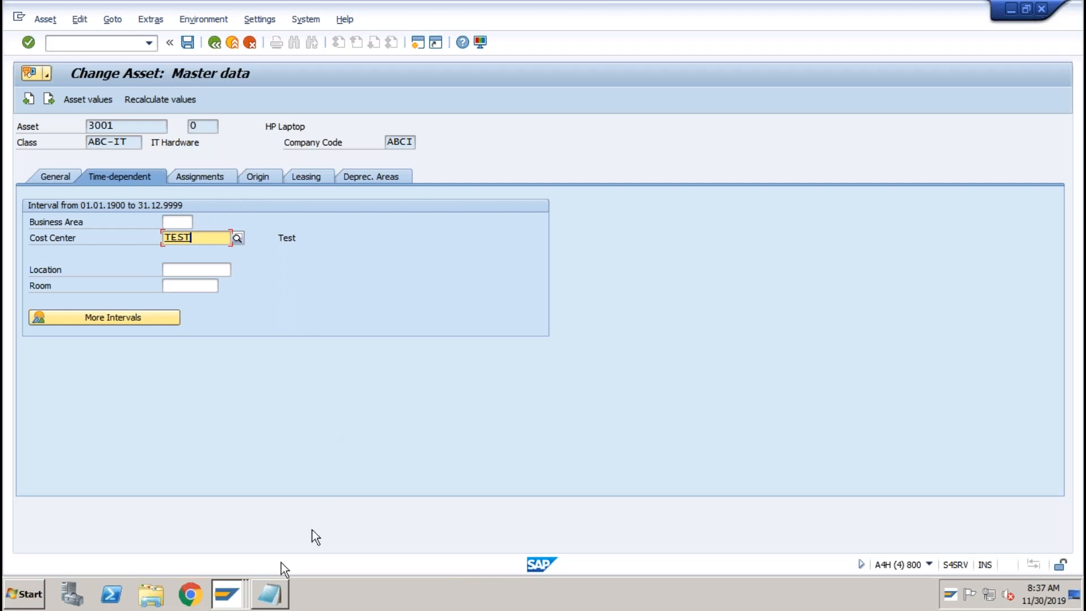
left_click(236, 586)
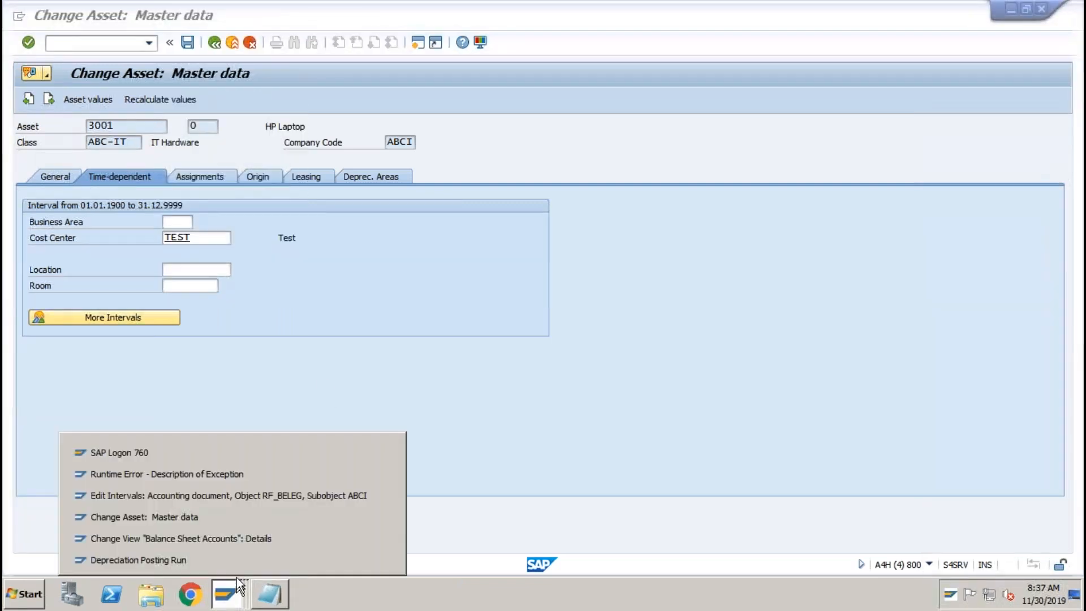
Look at the runtime error, then dismiss the depreciation test run's message list.
left_click(229, 474)
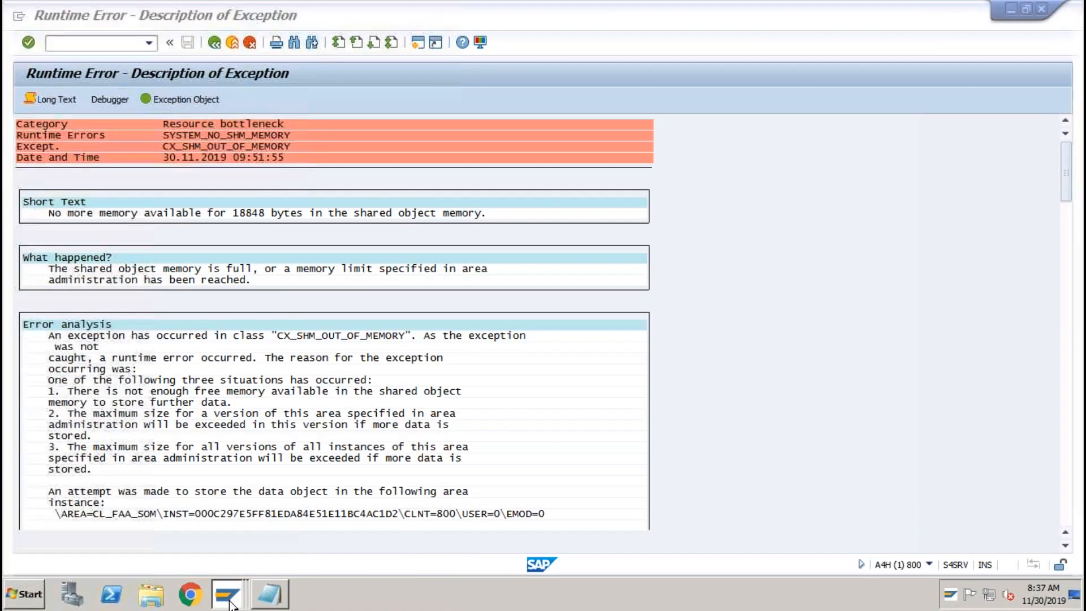
left_click(230, 607)
left_click(197, 561)
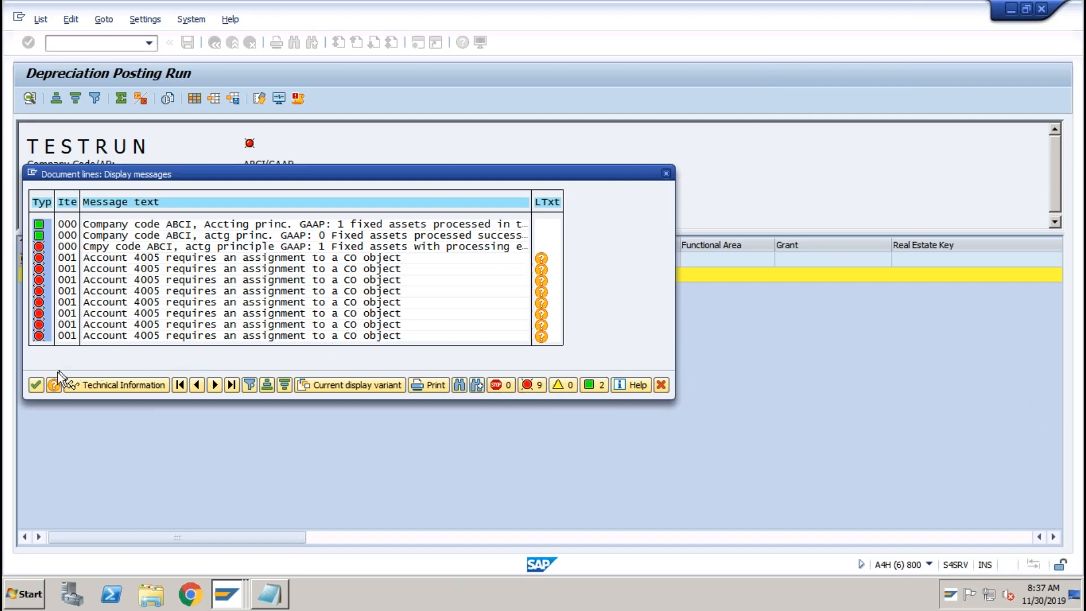
left_click(35, 385)
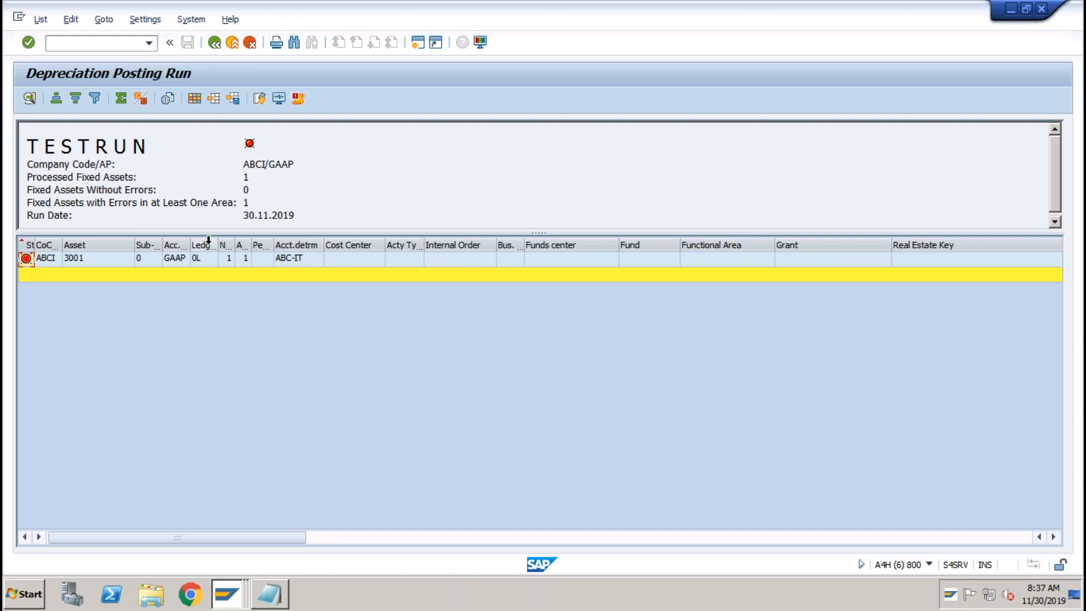
Return to the Change Asset master data session for asset 3001.
left_click(226, 589)
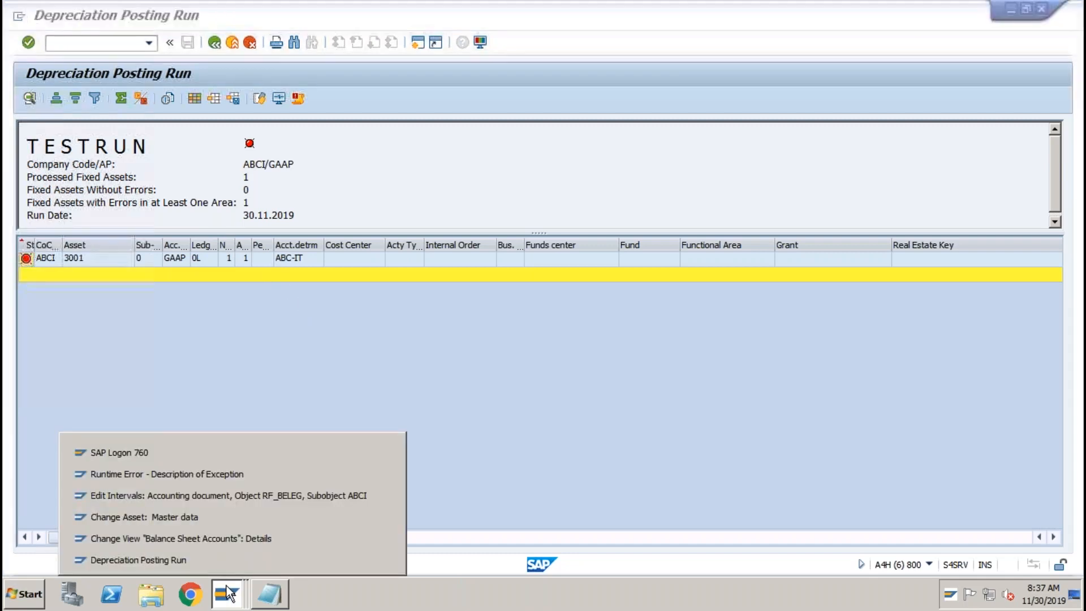
left_click(173, 517)
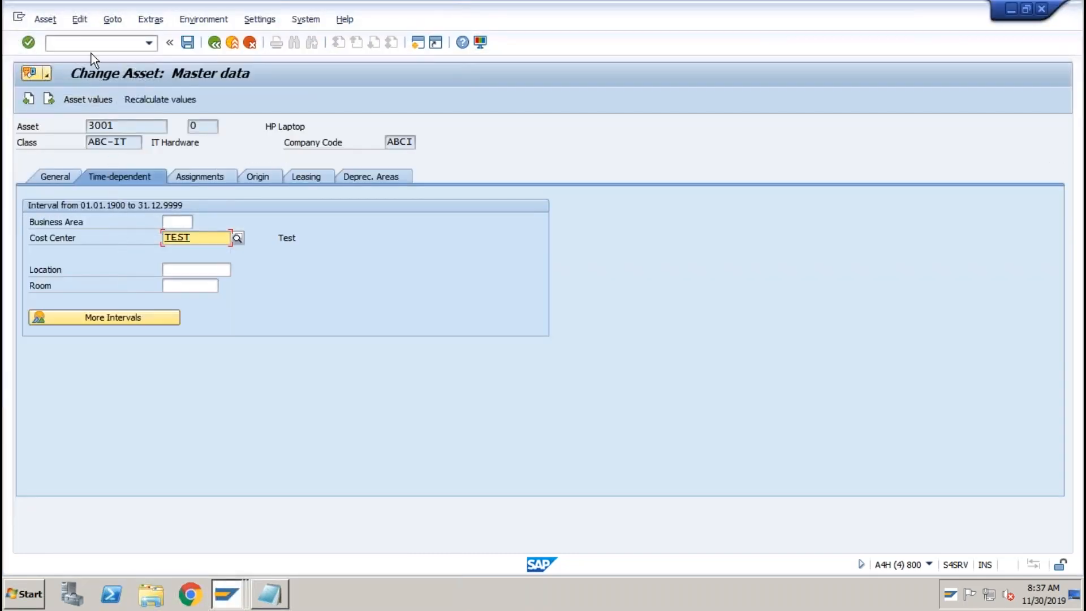
left_click(93, 45)
Open the SAP Reference IMG from the customizing transaction.
type("/")
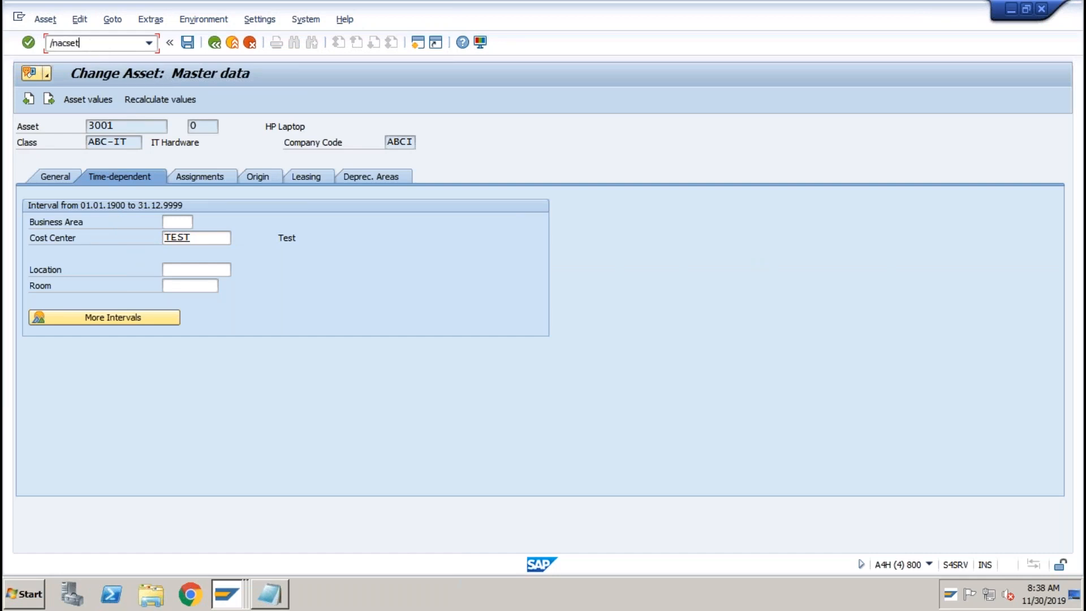
type("nacset")
key("BackSpace")
key("BackSpace")
key("BackSpace")
key("BackSpace")
key("Return")
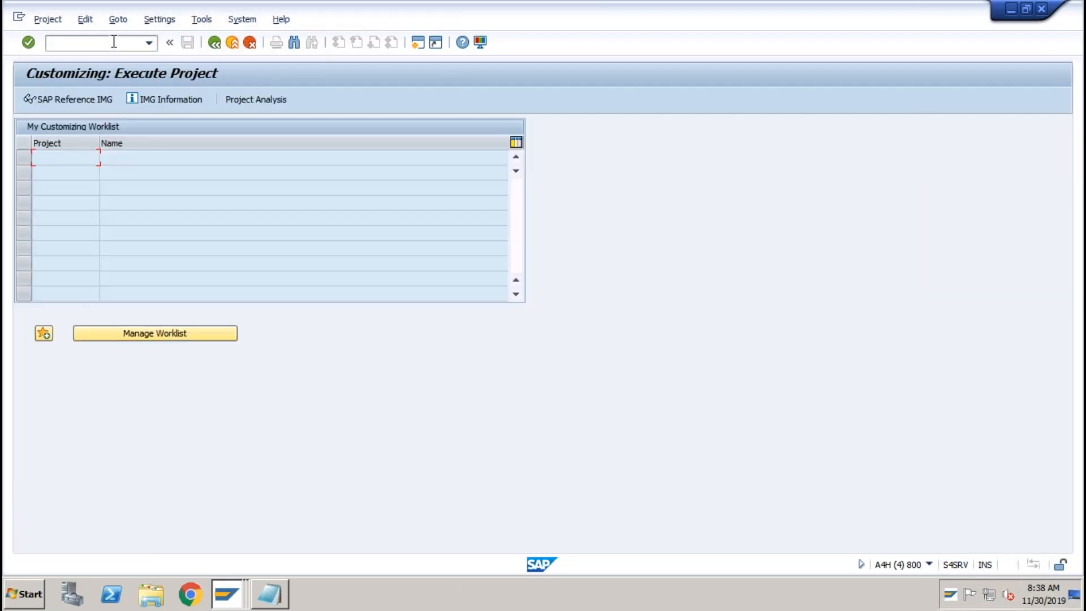
left_click(77, 100)
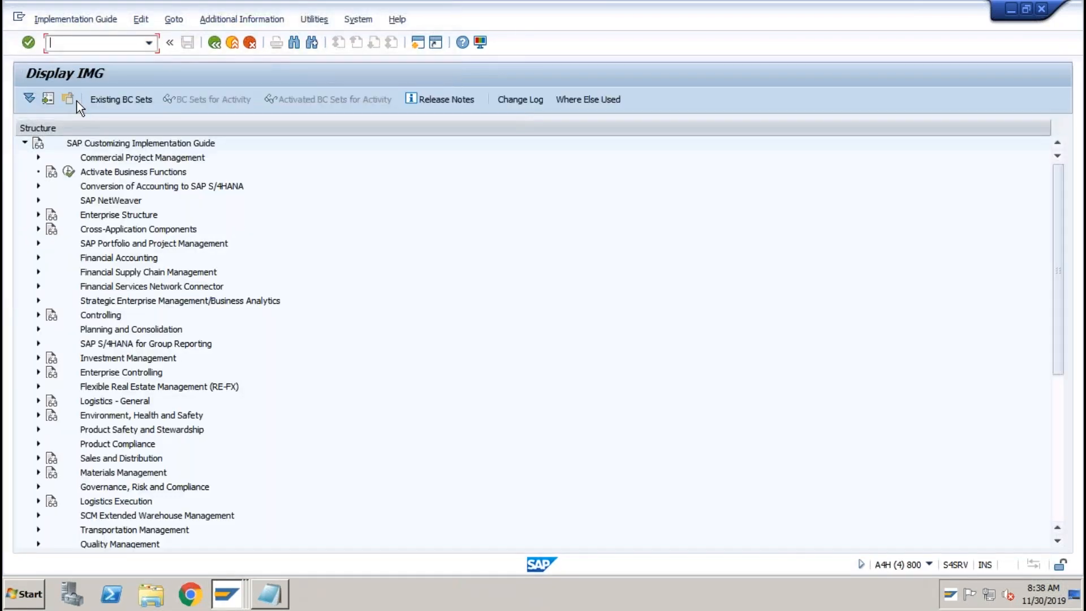
Drill down to Asset Accounting's Additional Account Assignment Objects and run Activate Account Assignment Objects.
left_click(37, 257)
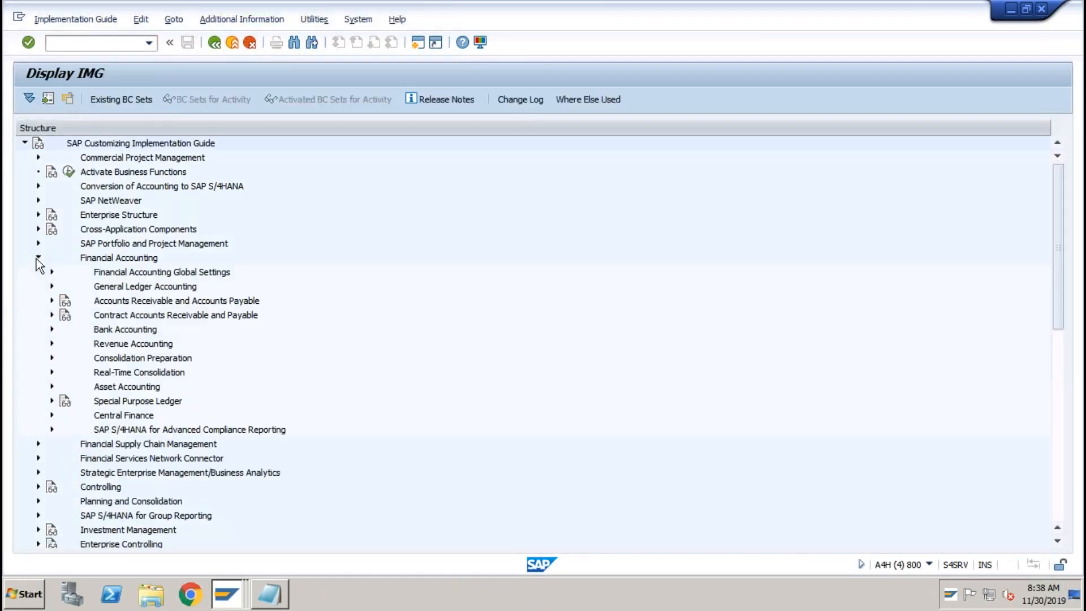
left_click(51, 385)
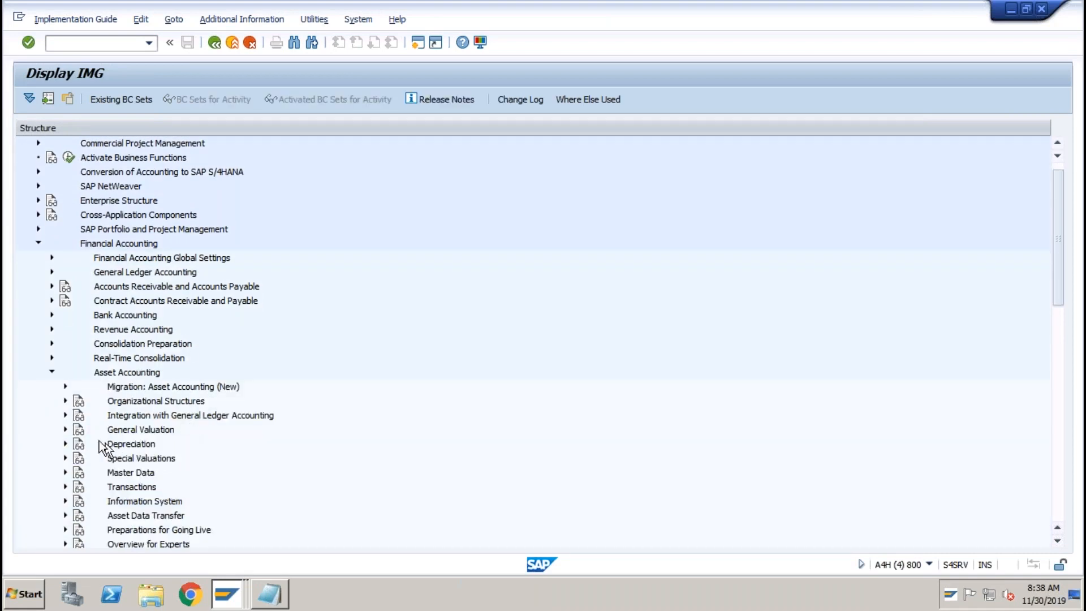
left_click(65, 416)
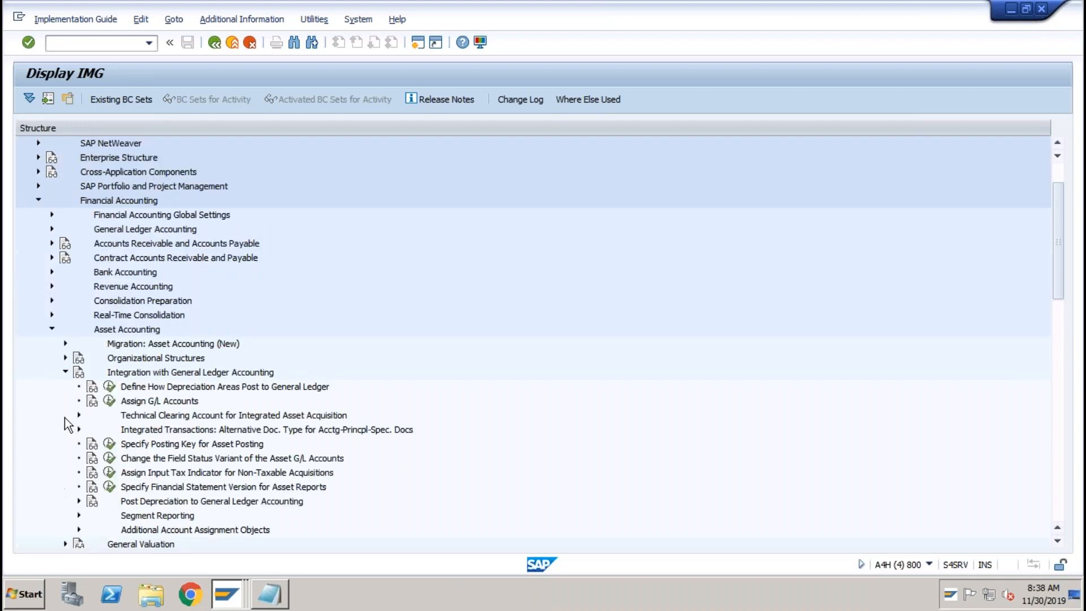
left_click(188, 530)
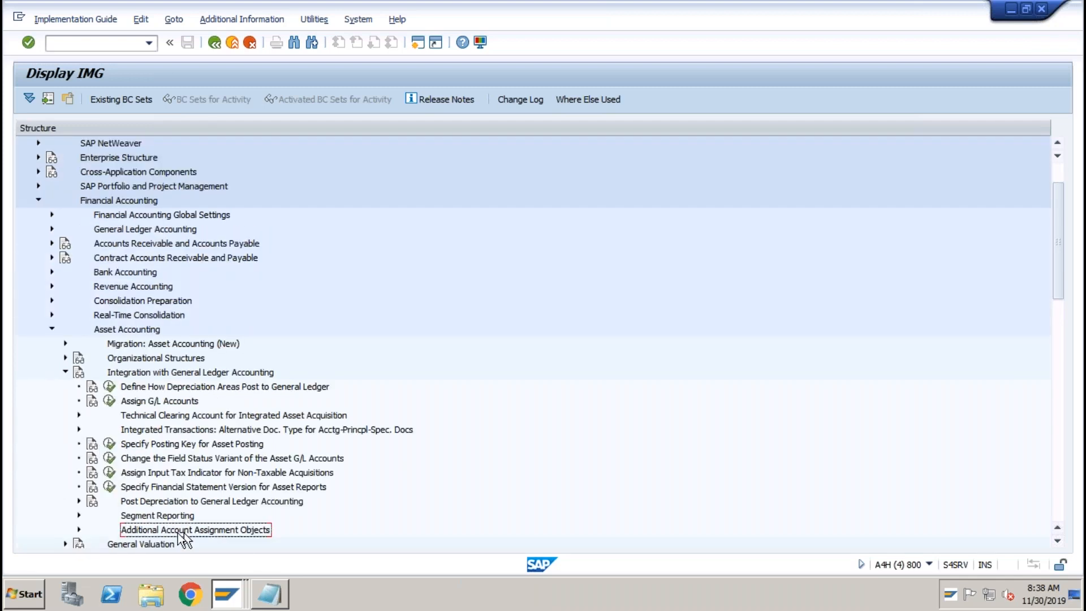
left_click(77, 530)
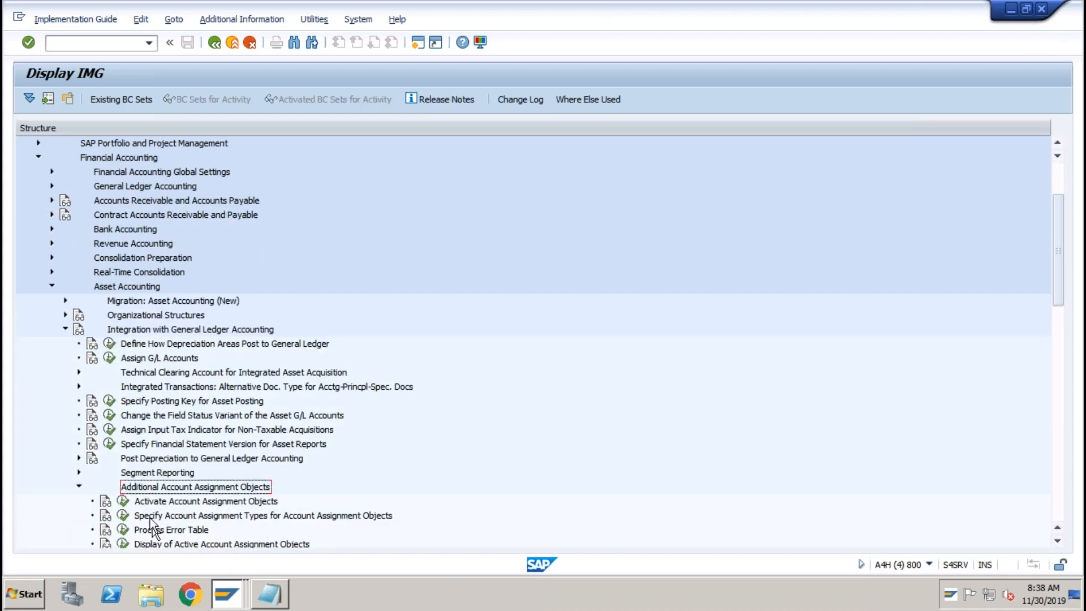
left_click(171, 503)
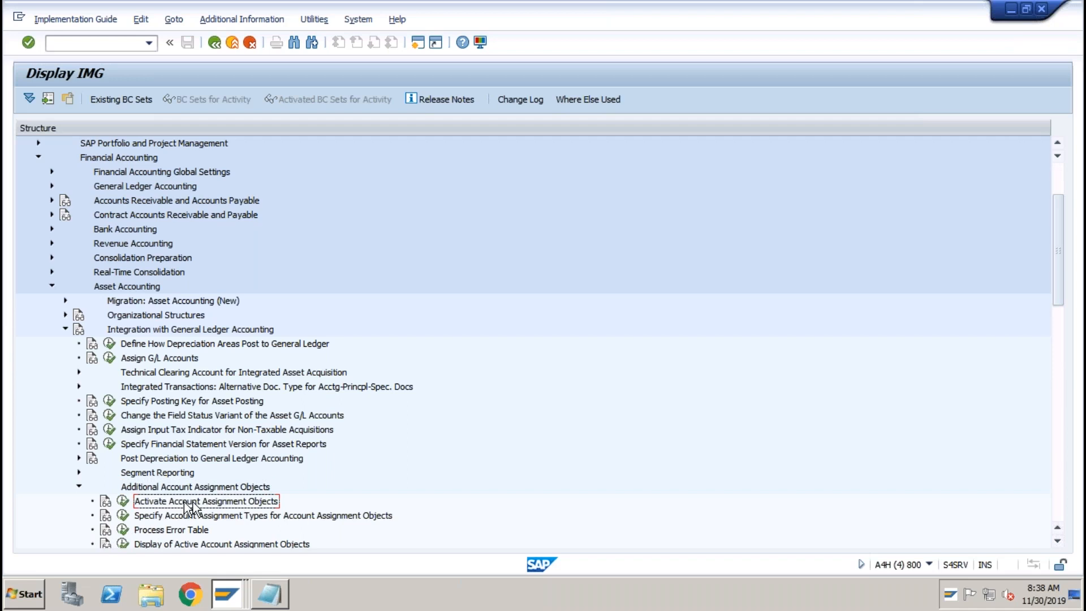
left_click(123, 501)
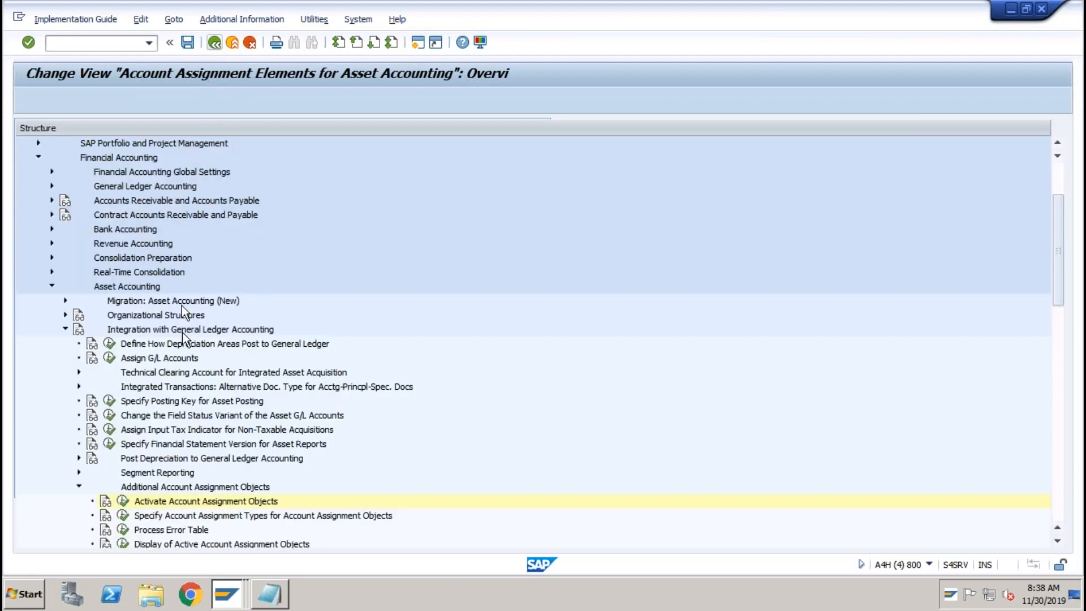
Open account assignment objects for ABCI depreciation area 1 and choose KOSTL Cost Center.
left_click(122, 515)
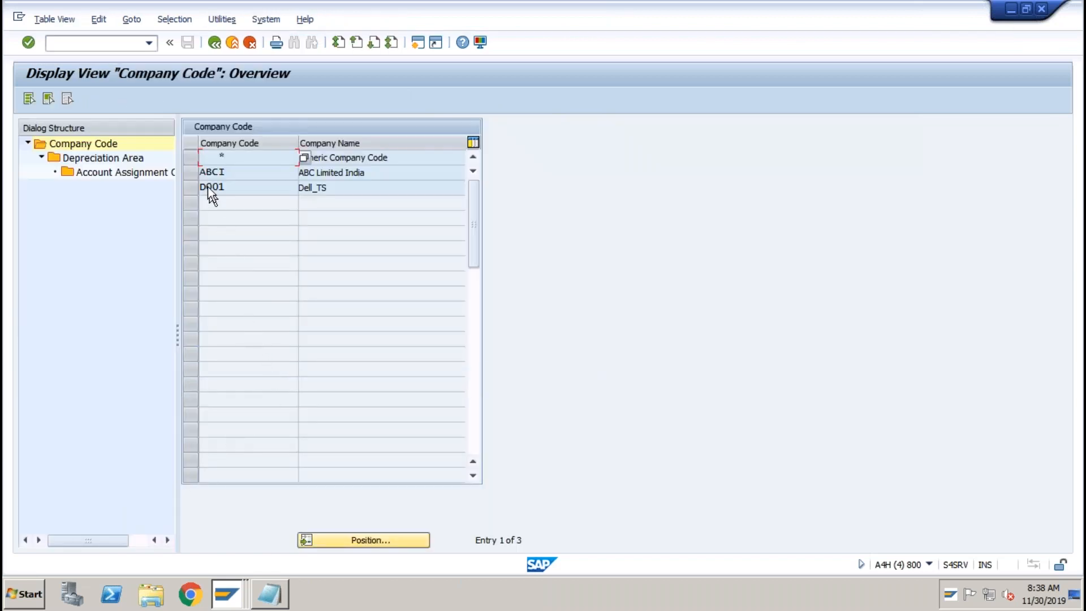
left_click(193, 173)
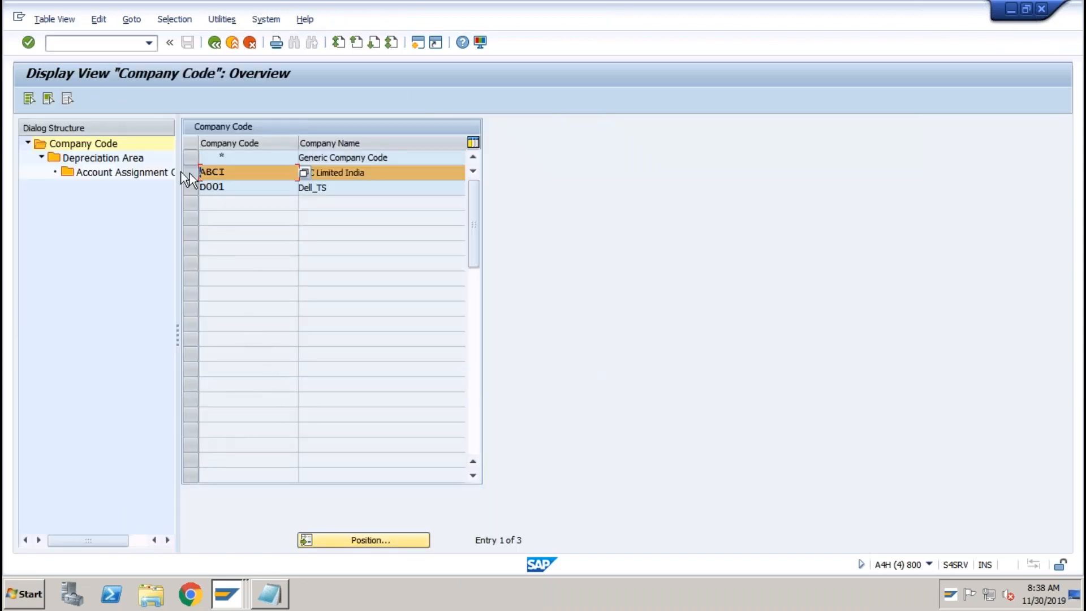
double_click(113, 157)
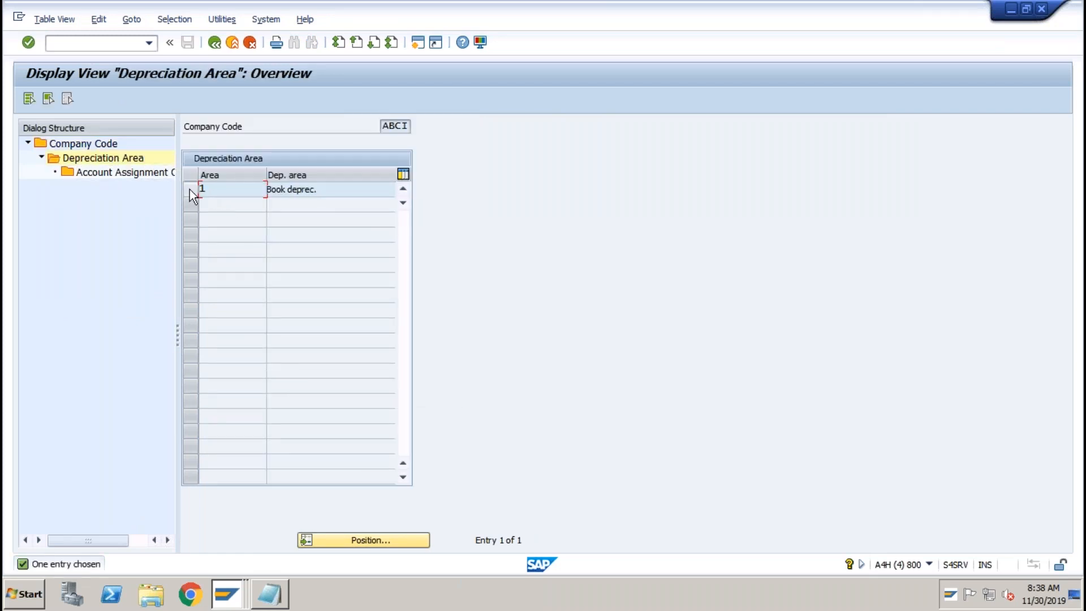
left_click(189, 189)
double_click(138, 178)
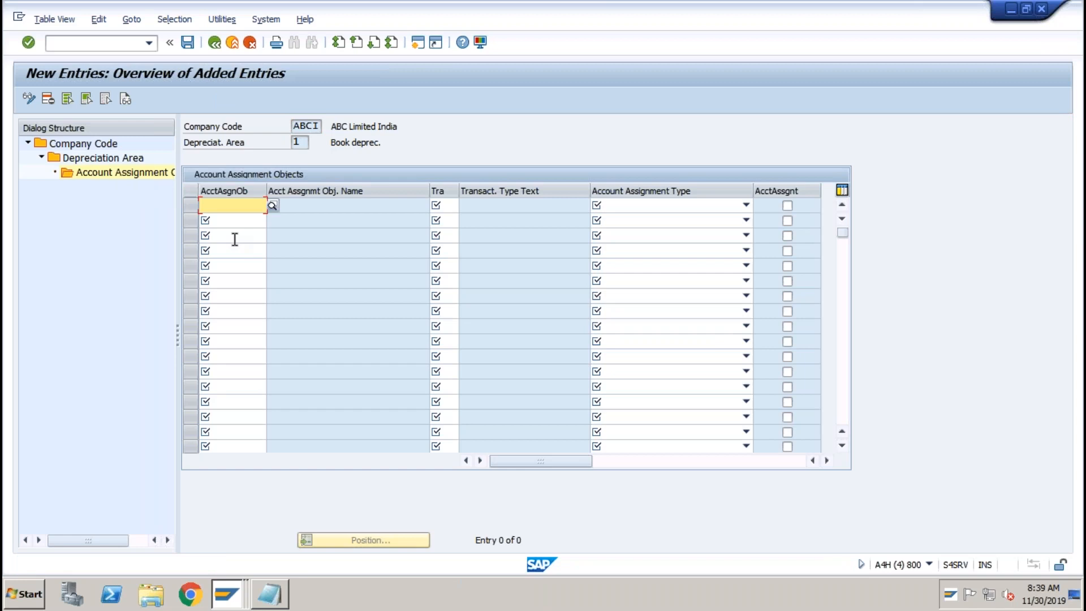
left_click(273, 208)
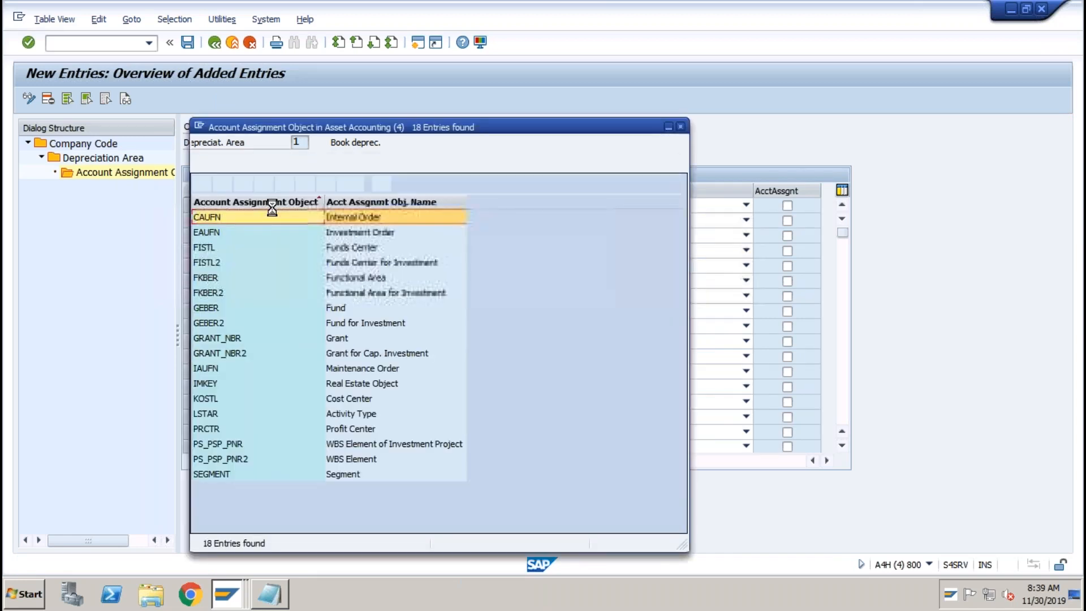
double_click(216, 399)
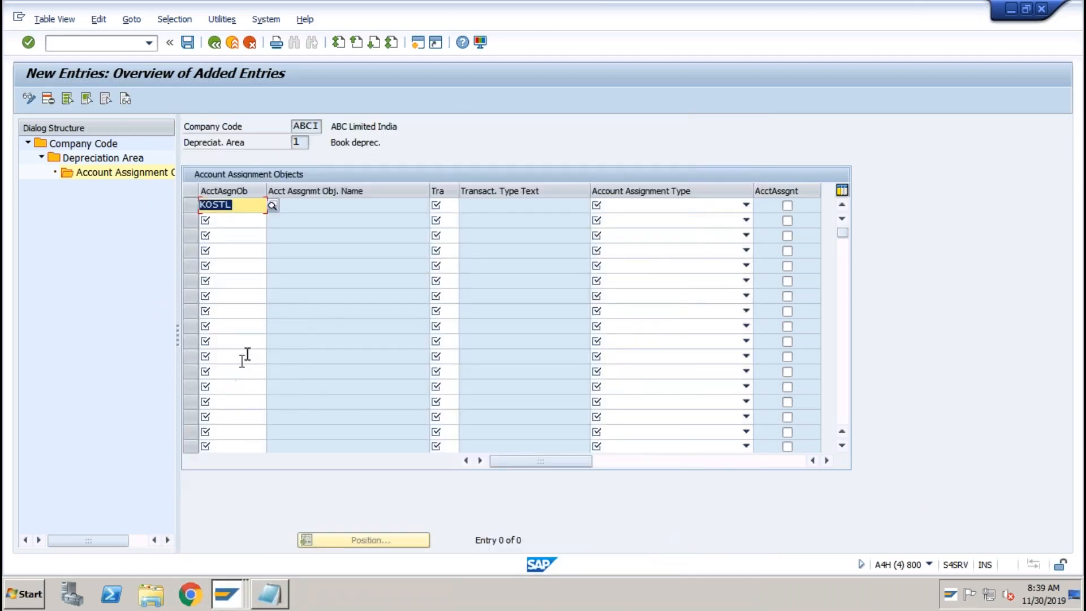
Set the first KOSTL row to transaction type *, APC Values Posting, with account assignment required.
left_click(440, 205)
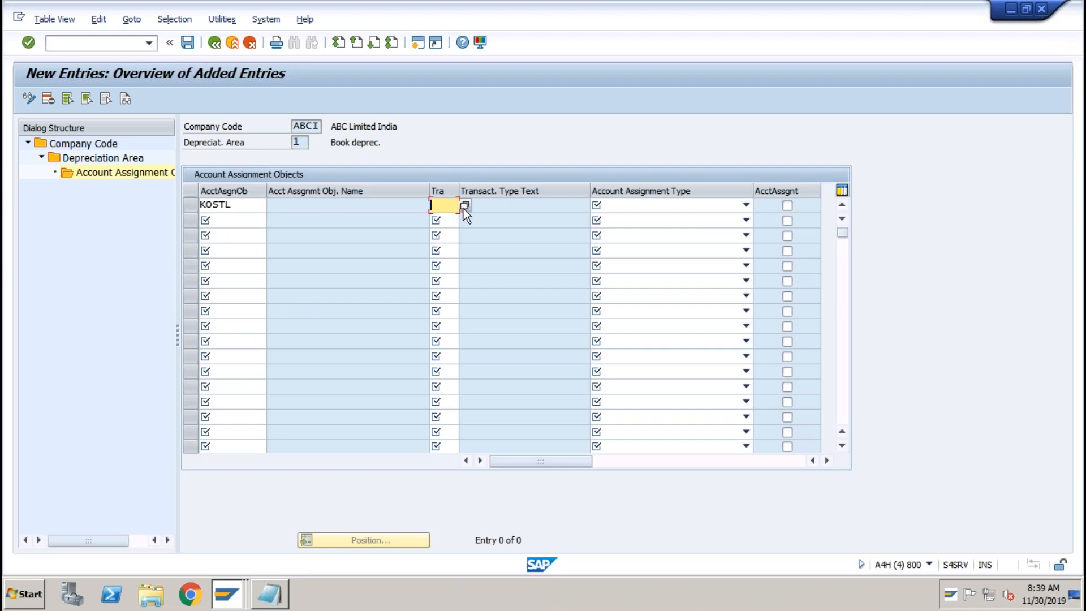
left_click(464, 206)
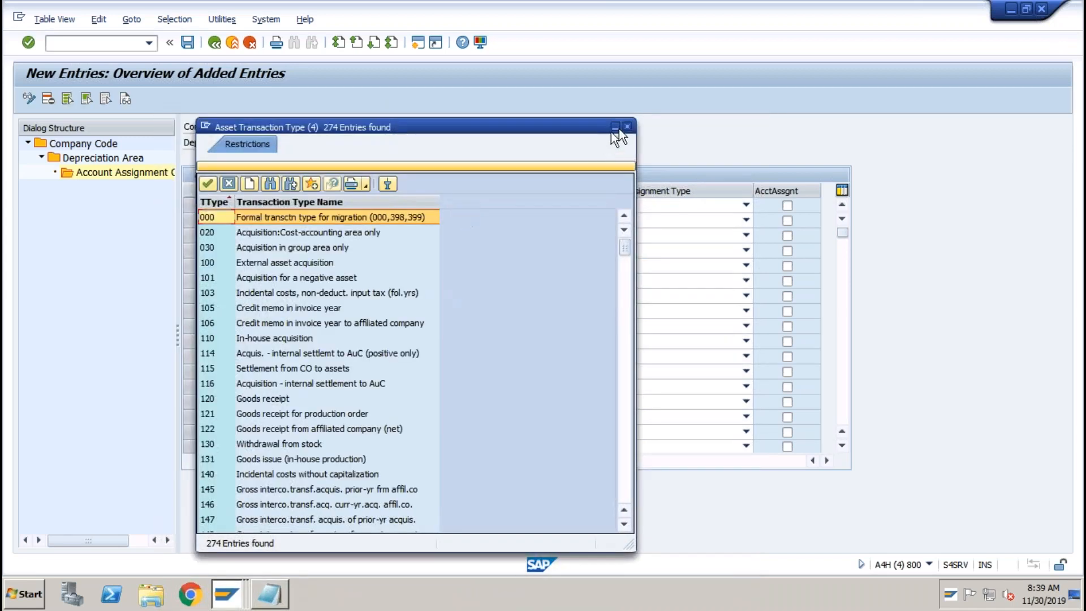
left_click(626, 126)
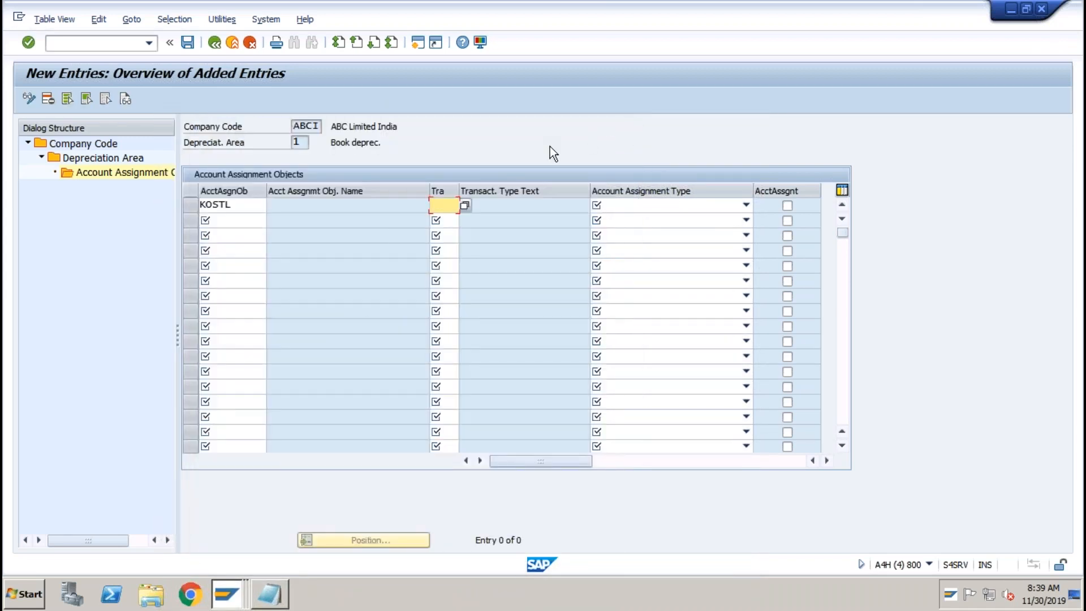
type("*")
key("Tab")
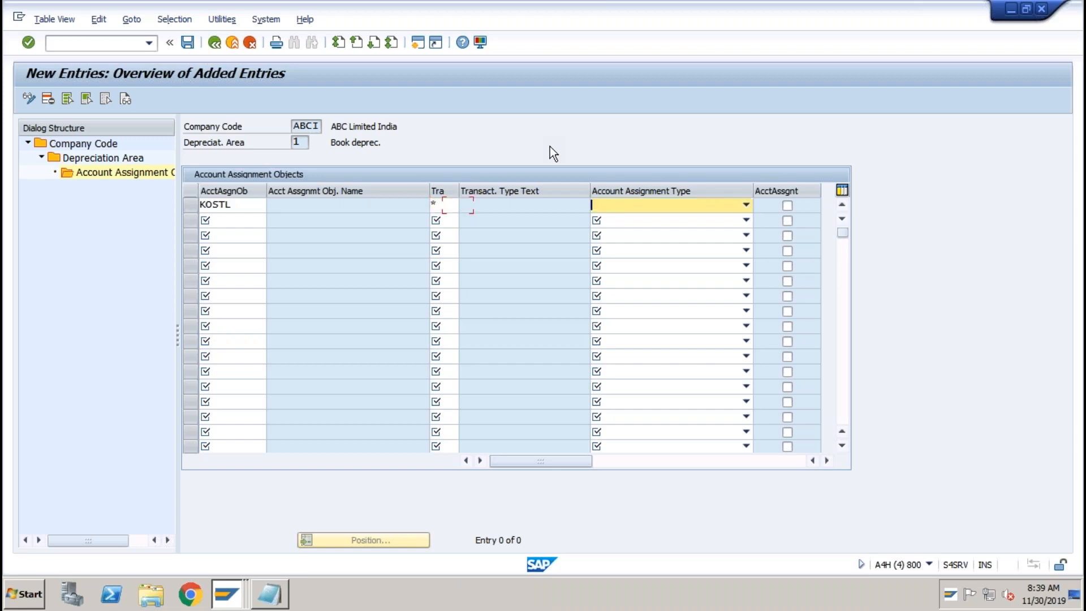
left_click(655, 205)
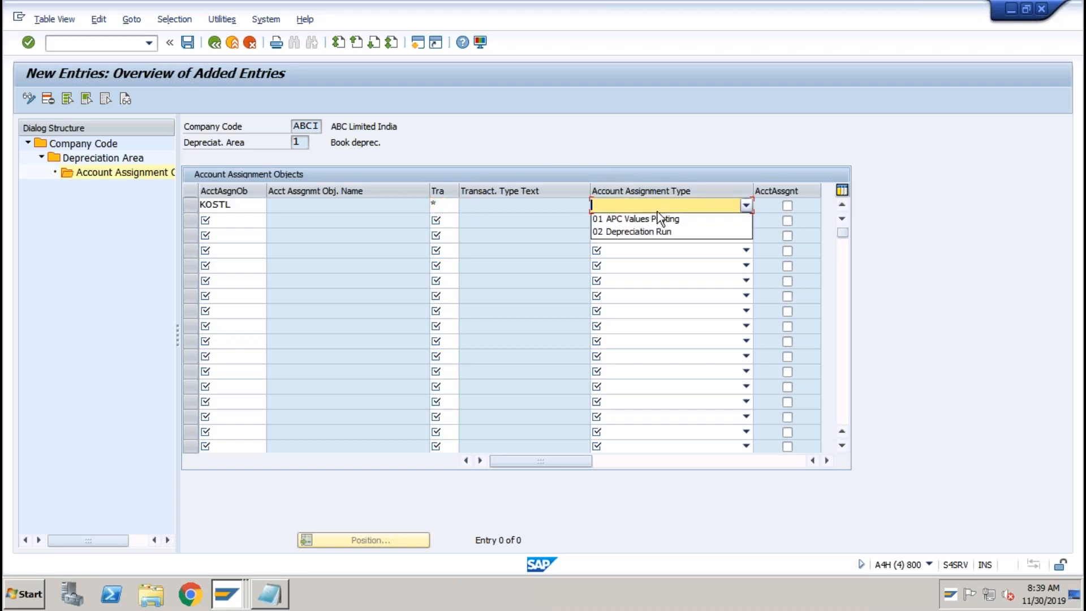
left_click(658, 220)
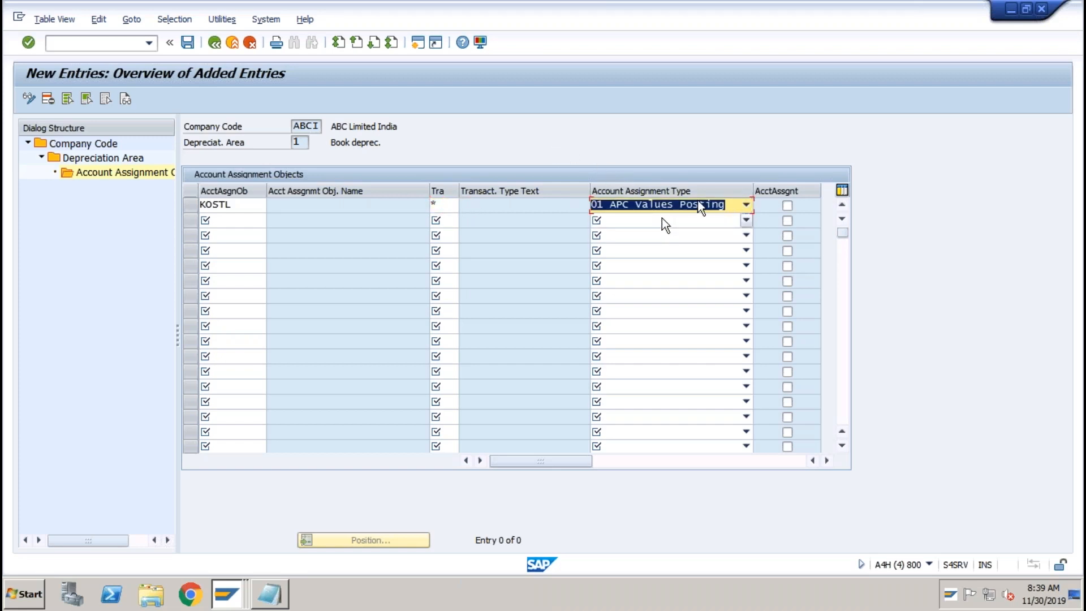
left_click(789, 206)
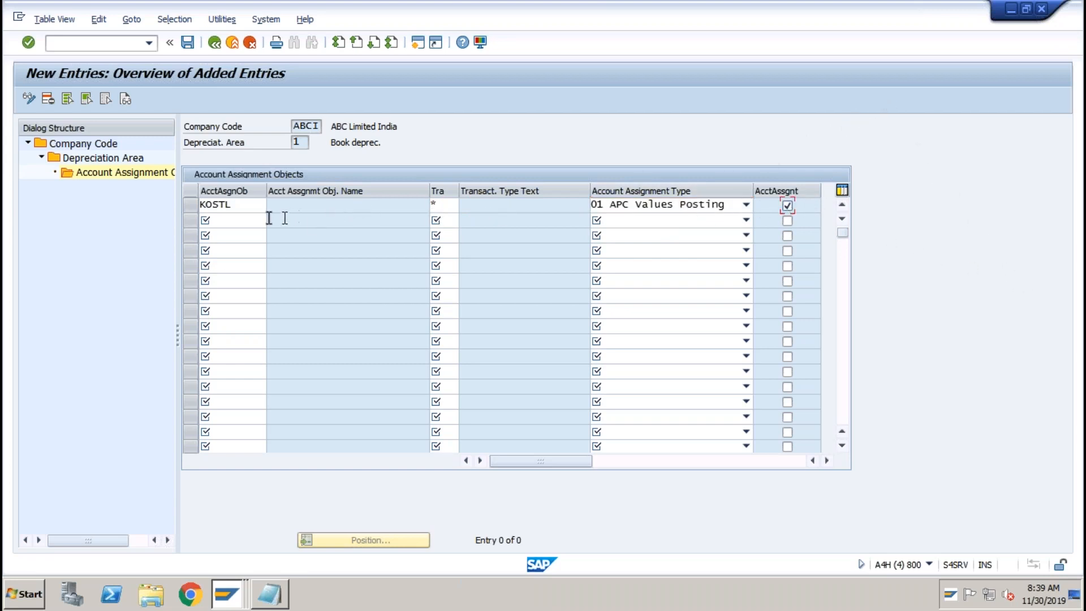
Add a second KOSTL row with type *, Depreciation Run, AcctAssgnt ticked, and save it.
left_click(229, 221)
type("KOSTL")
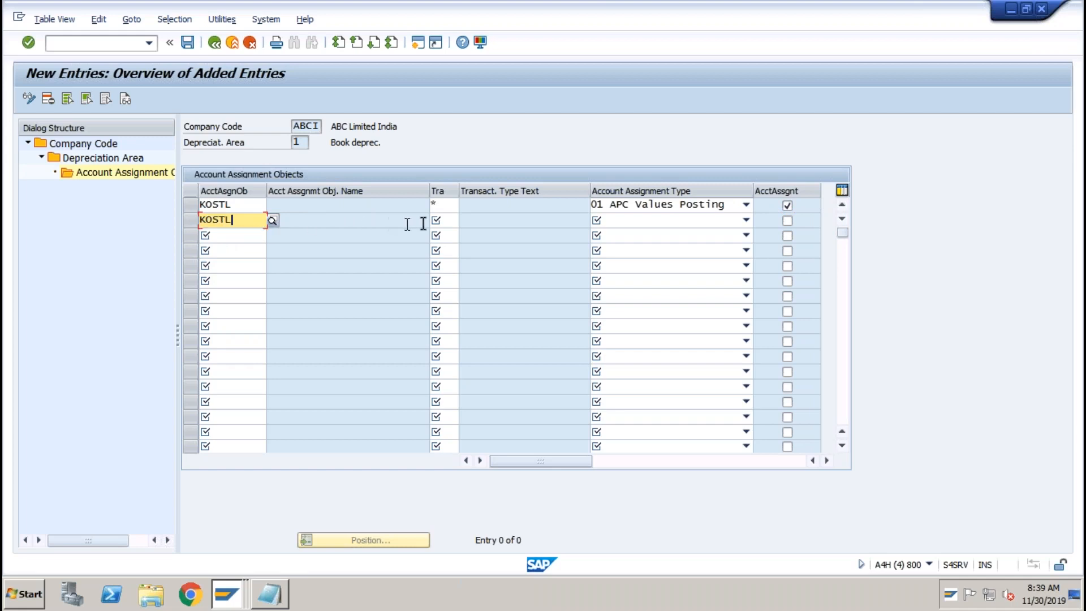
left_click(441, 223)
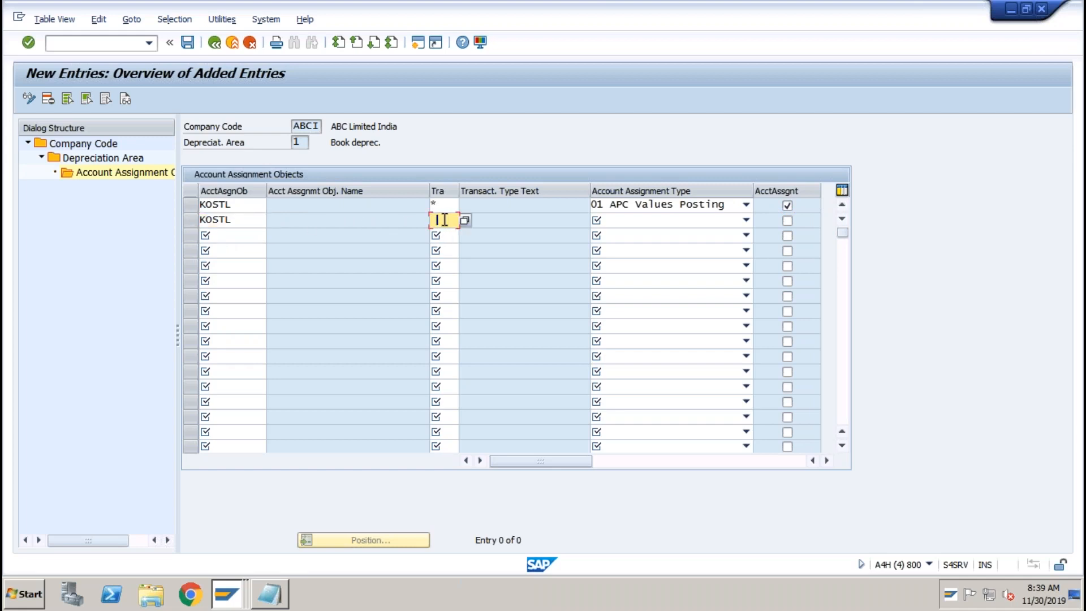
type("*")
key("Tab")
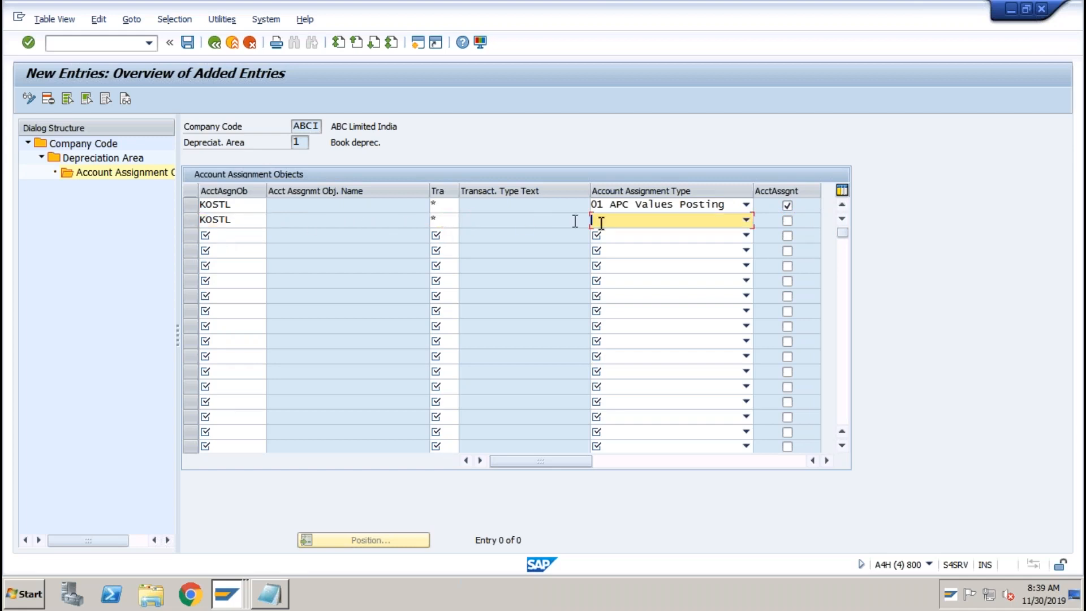
left_click(661, 222)
left_click(646, 247)
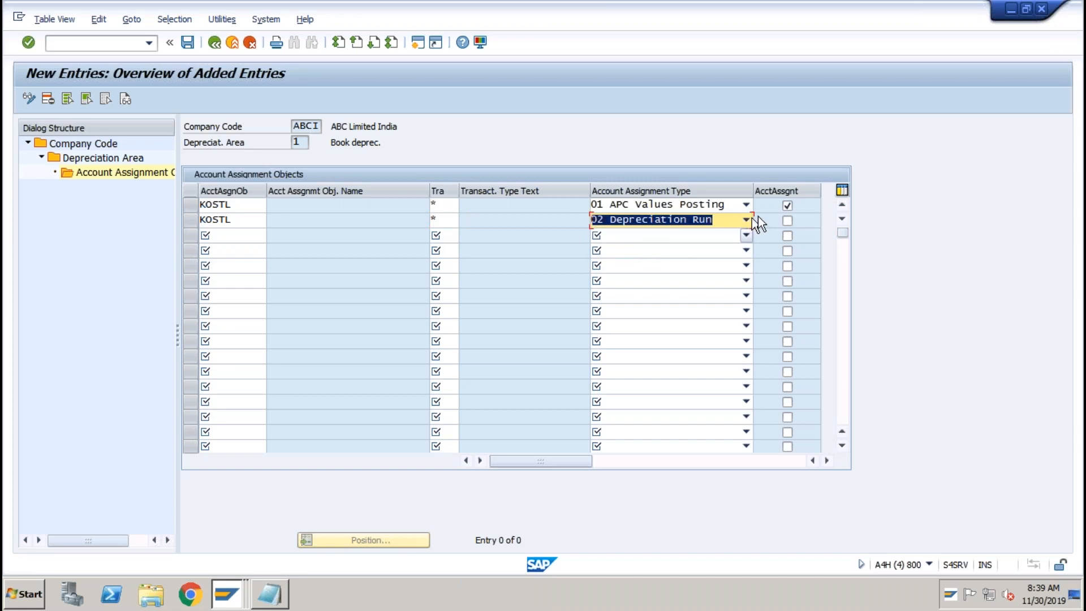
left_click(786, 220)
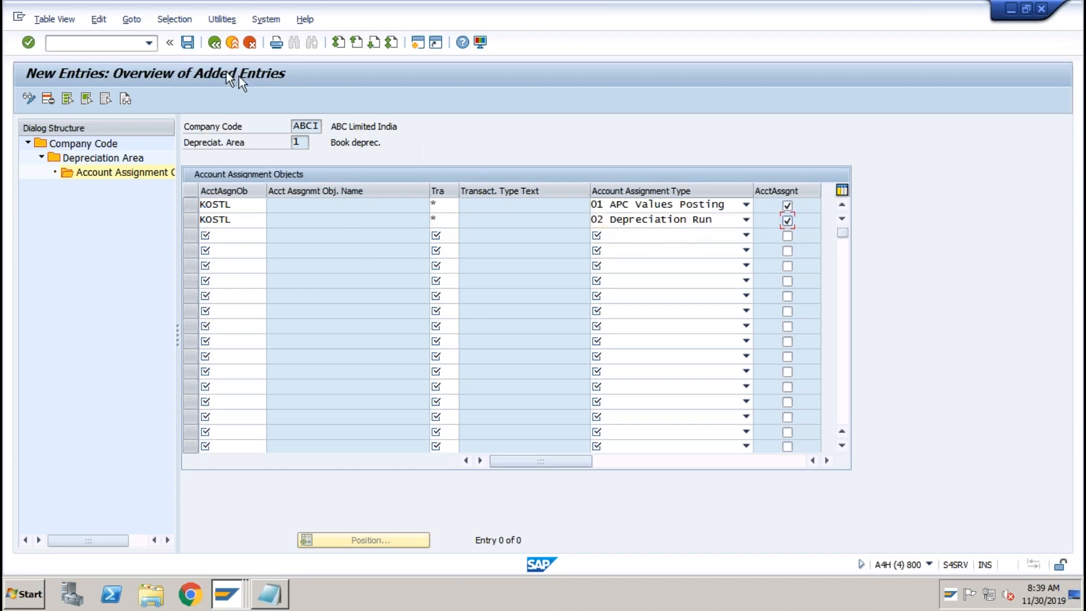
left_click(187, 42)
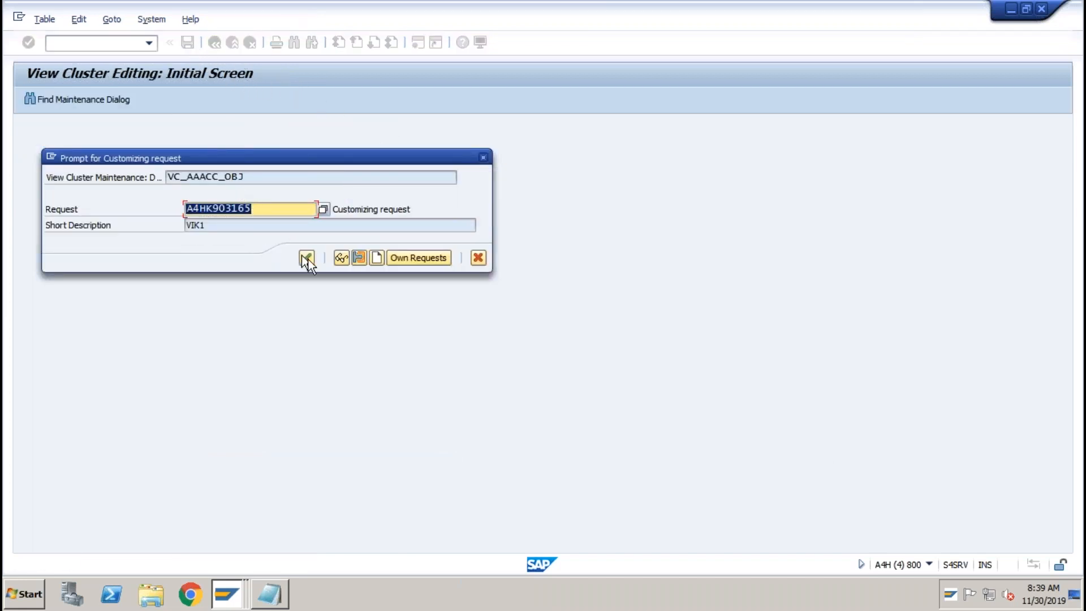
left_click(308, 259)
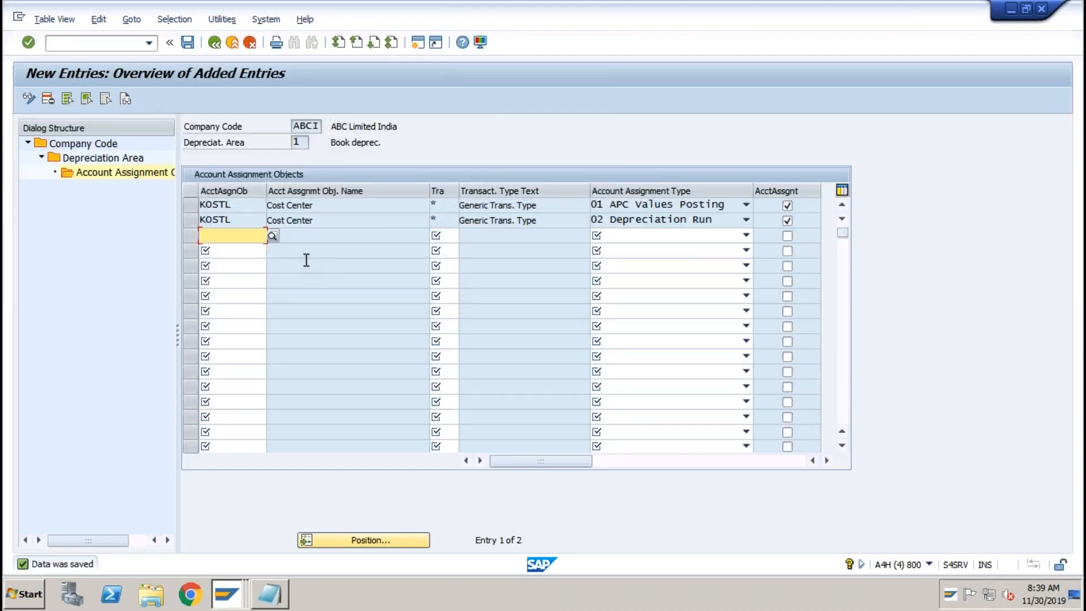
Rerun the ABCI period 8 depreciation test run, continuing past the online-limit prompt.
left_click(224, 600)
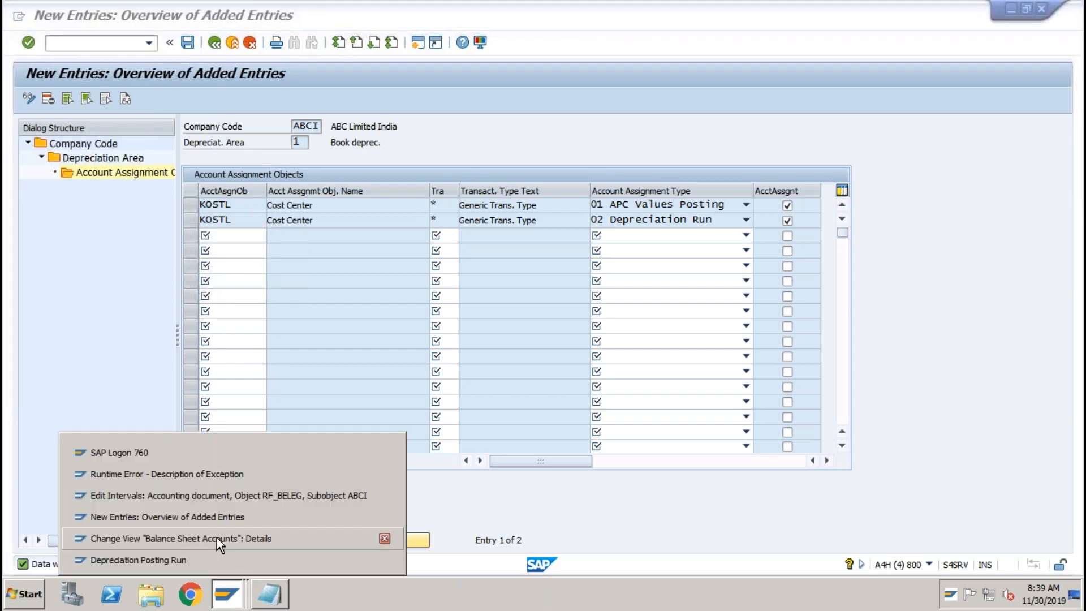
left_click(189, 560)
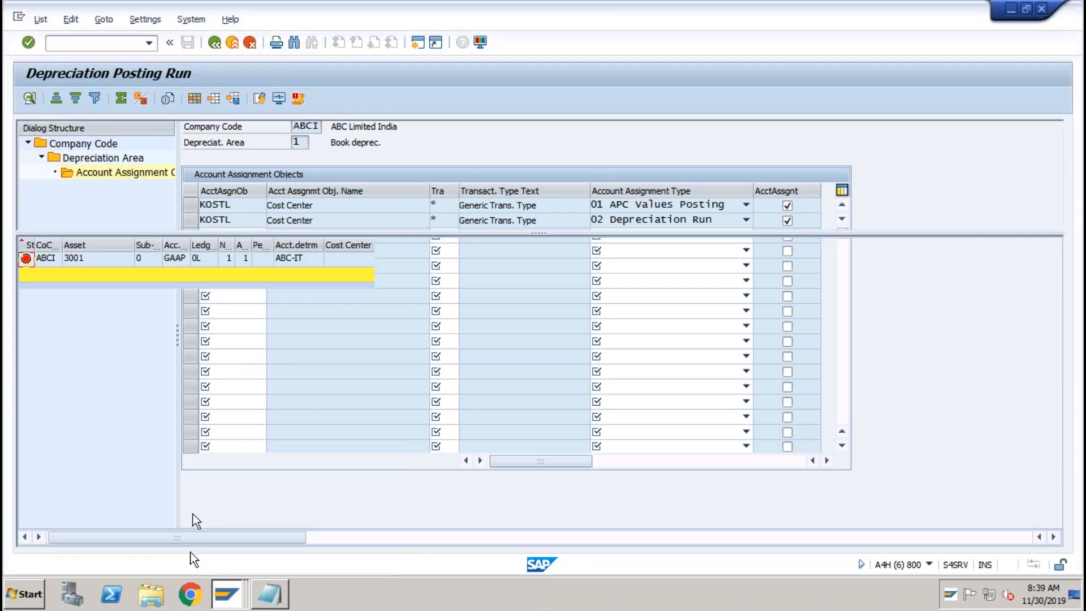
left_click(214, 42)
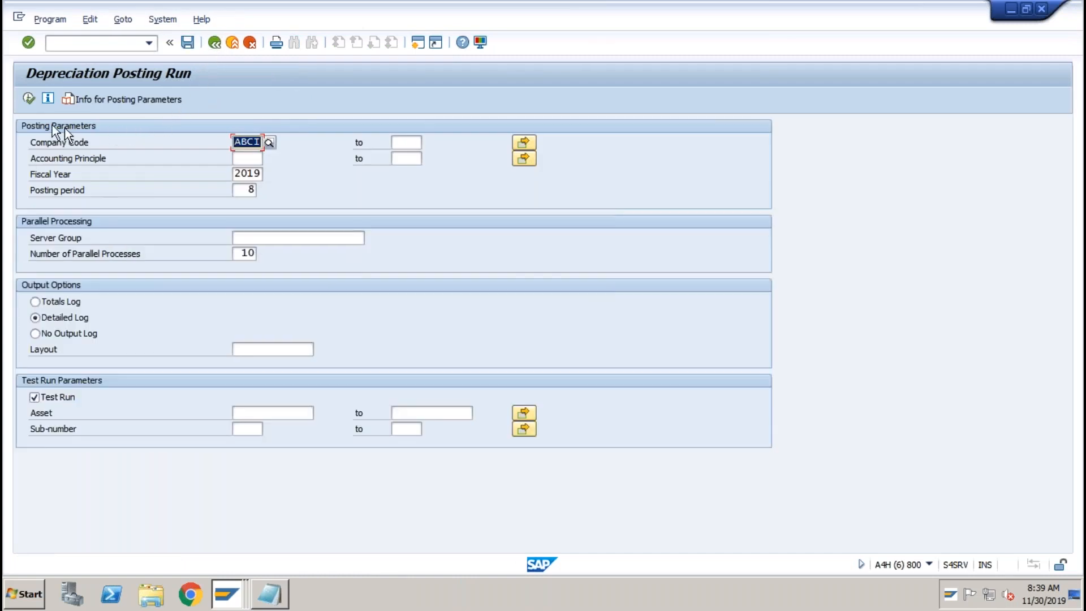
left_click(28, 100)
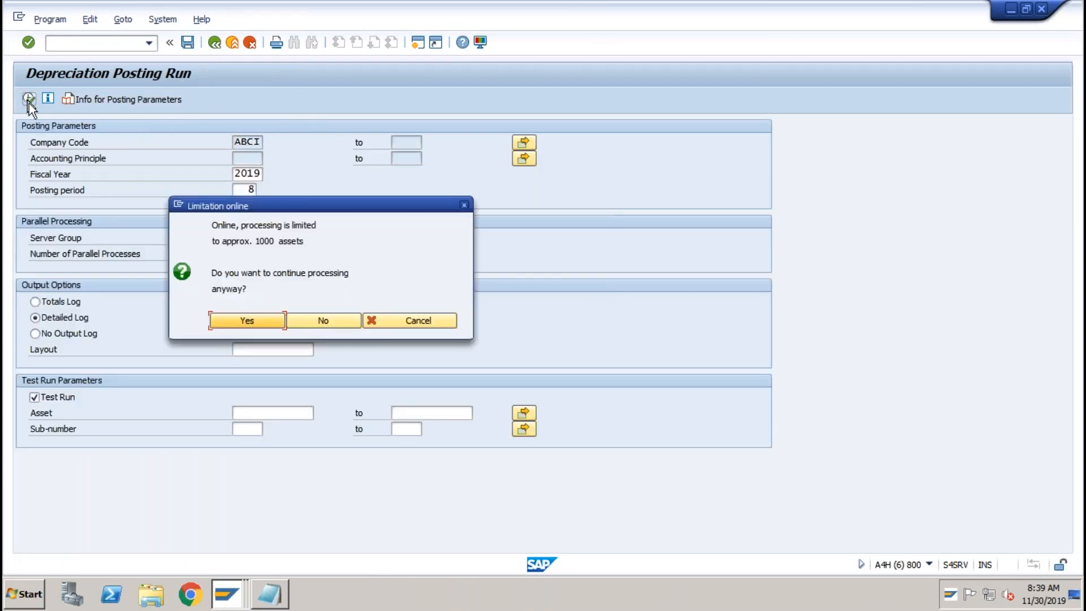
left_click(248, 320)
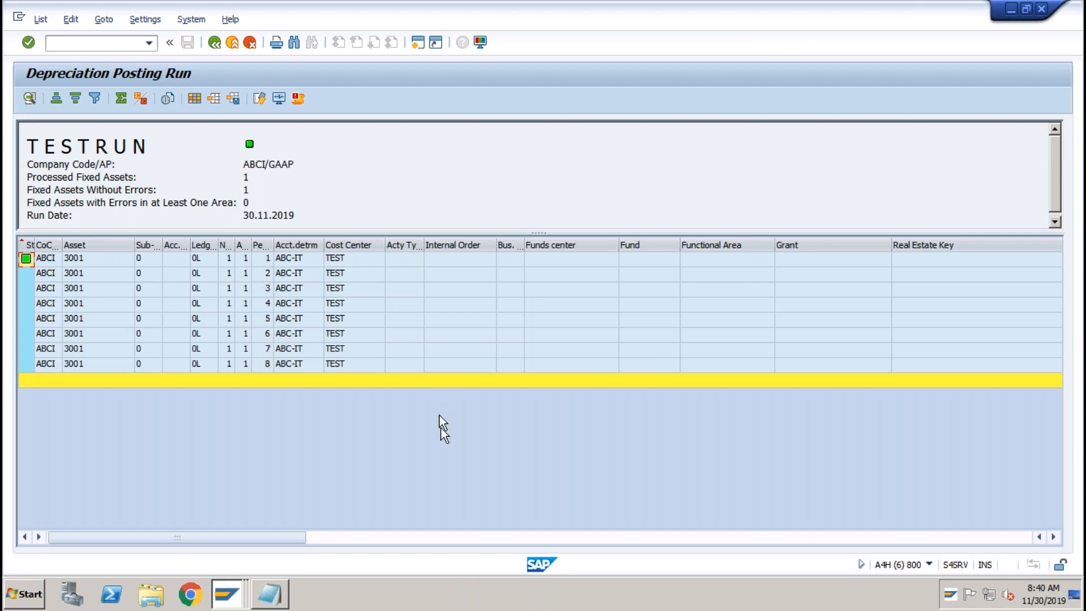
Page across the test-run list to the 200,000- amount per period, then return to the parameters.
left_click(476, 535)
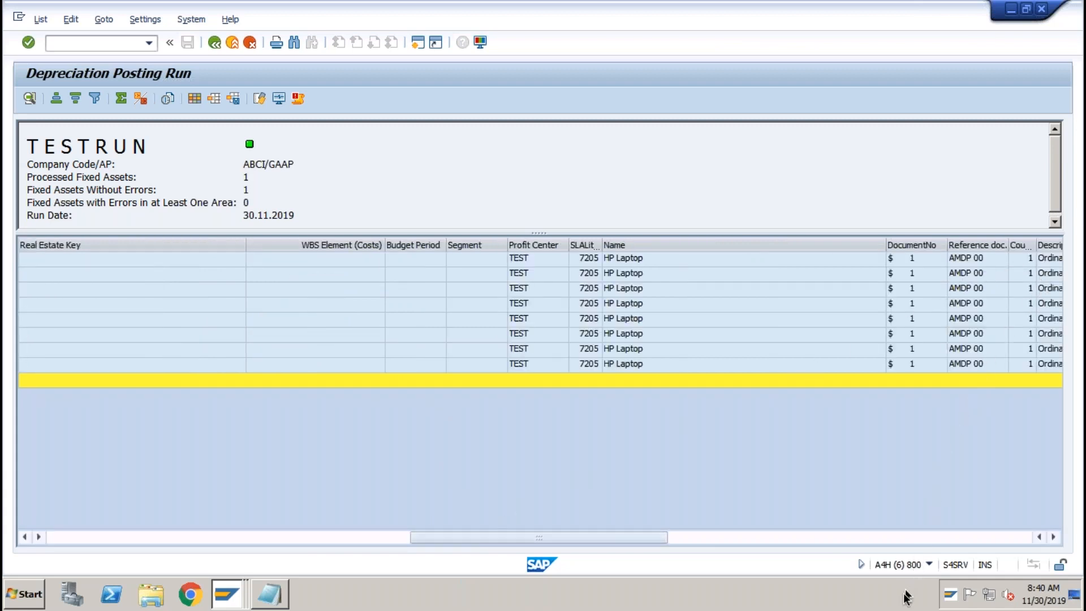
left_click(741, 540)
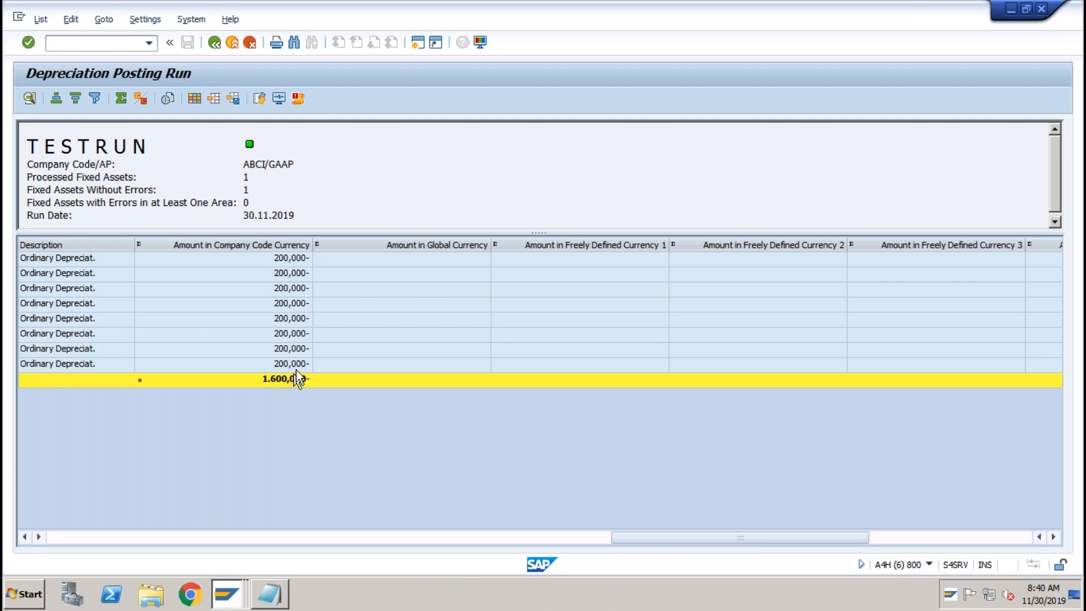
left_click(215, 43)
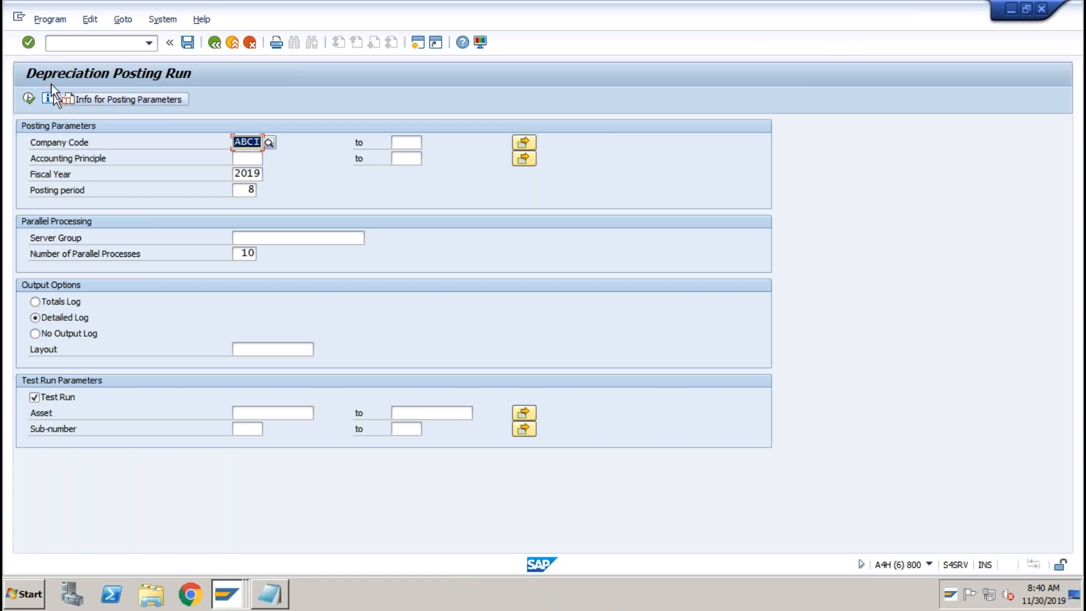
Untick Test Run and schedule the depreciation posting as an immediate background job on LP01.
left_click(54, 403)
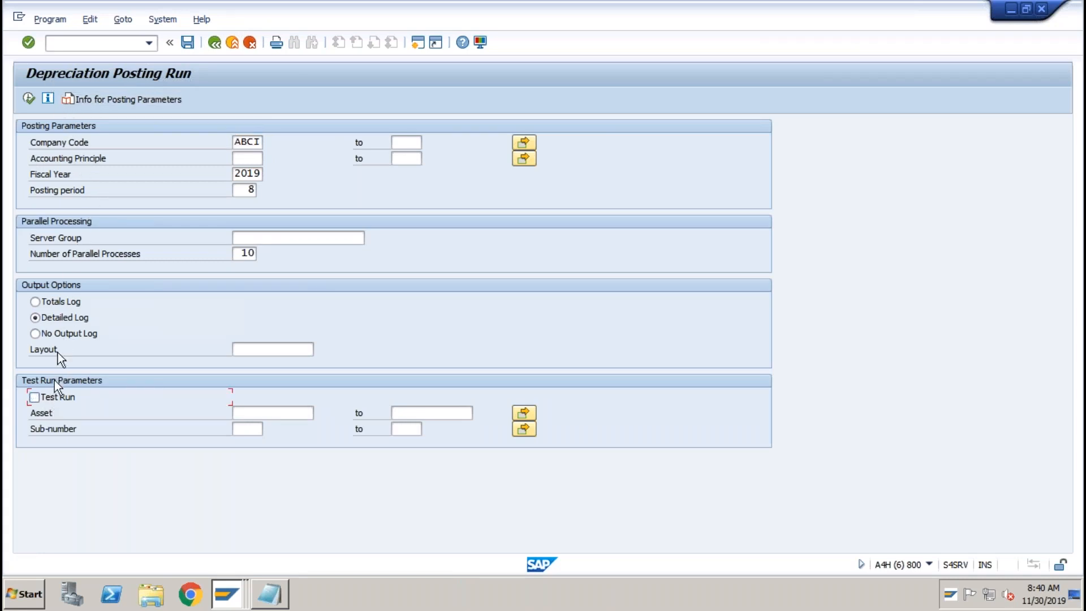
left_click(53, 22)
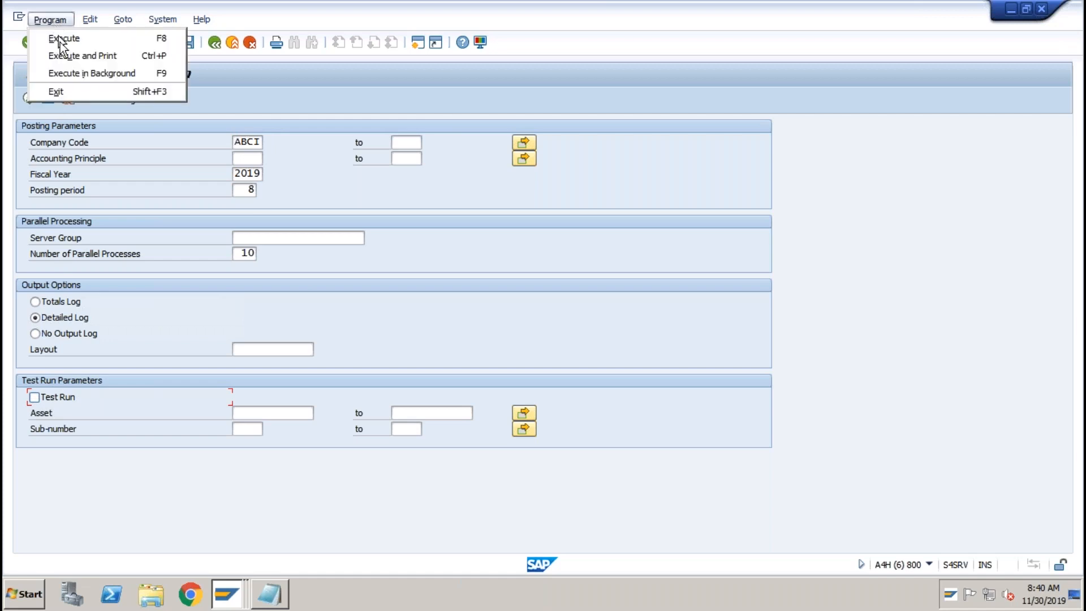
left_click(65, 76)
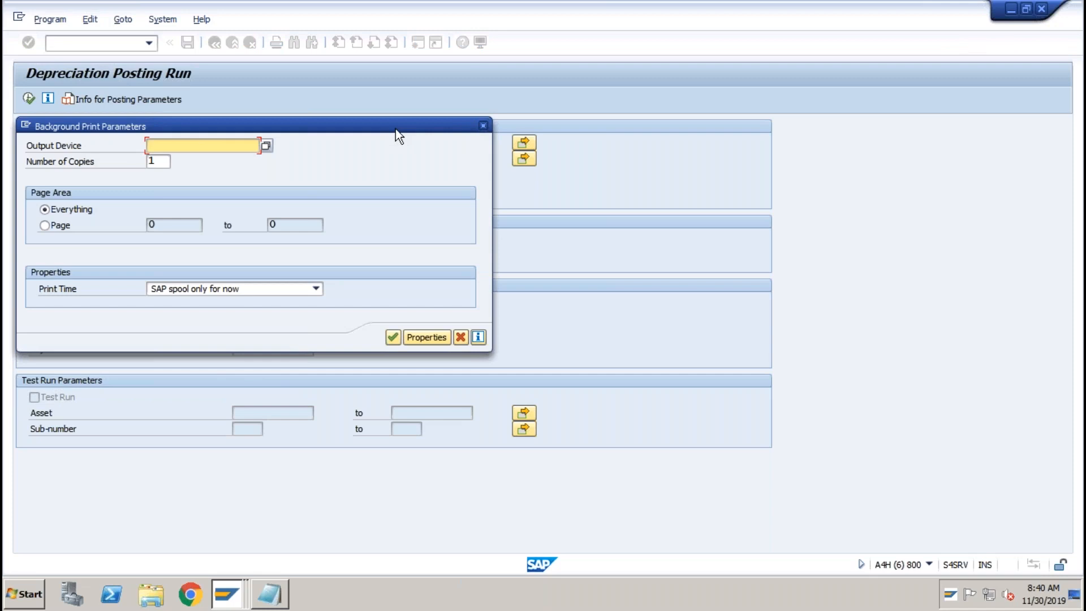
type("lp01")
key("Return")
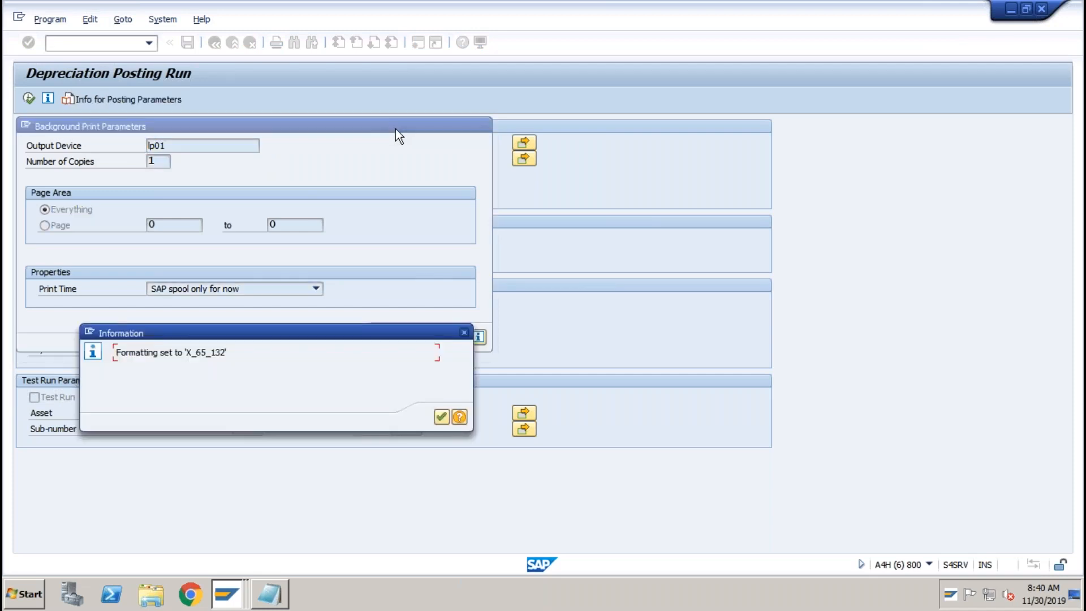
left_click(441, 417)
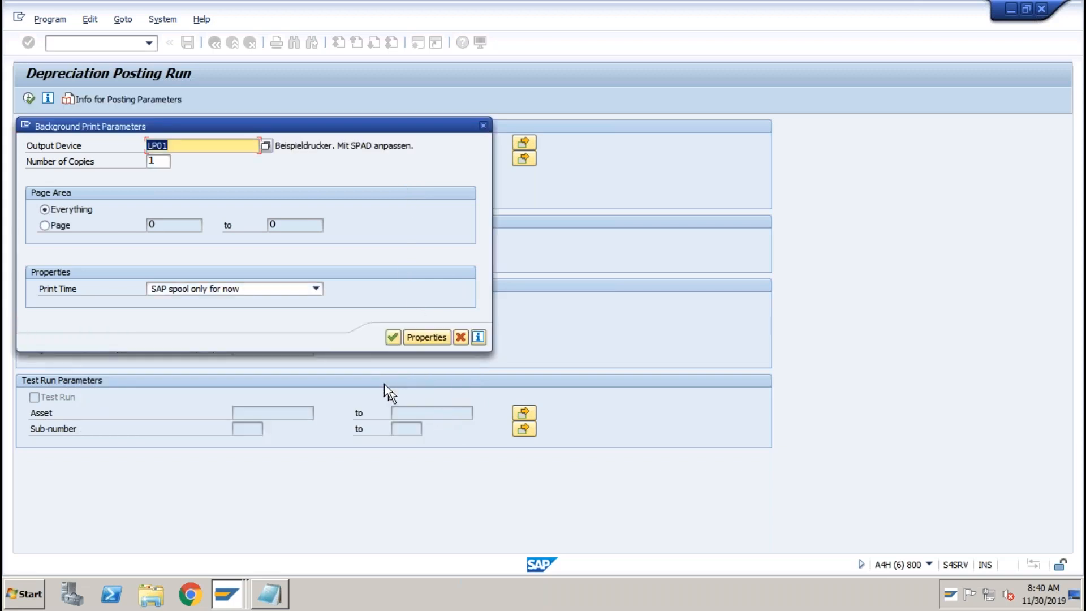
left_click(397, 334)
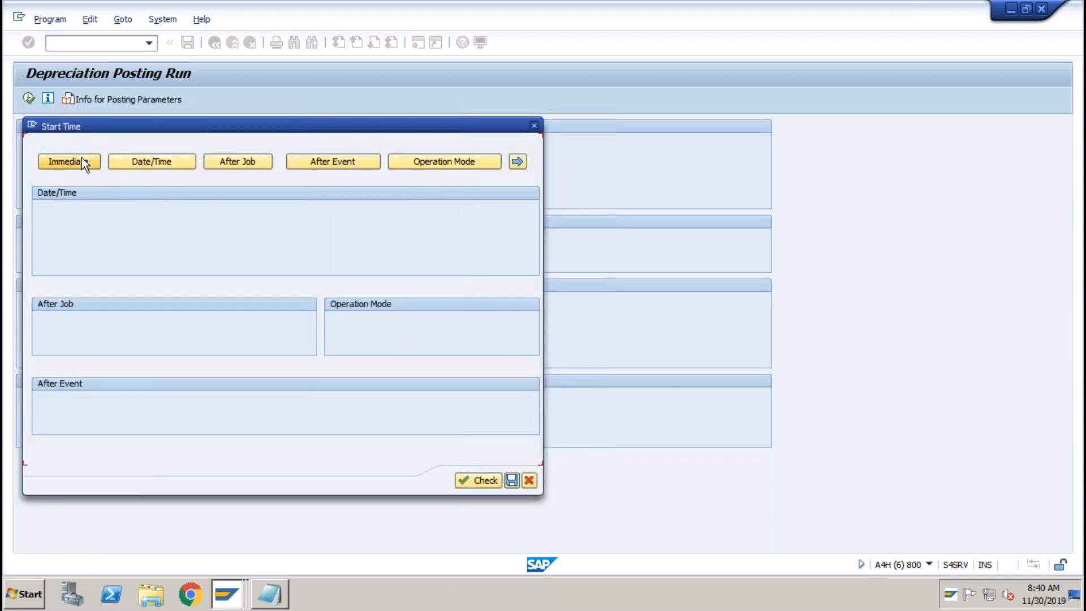
left_click(81, 162)
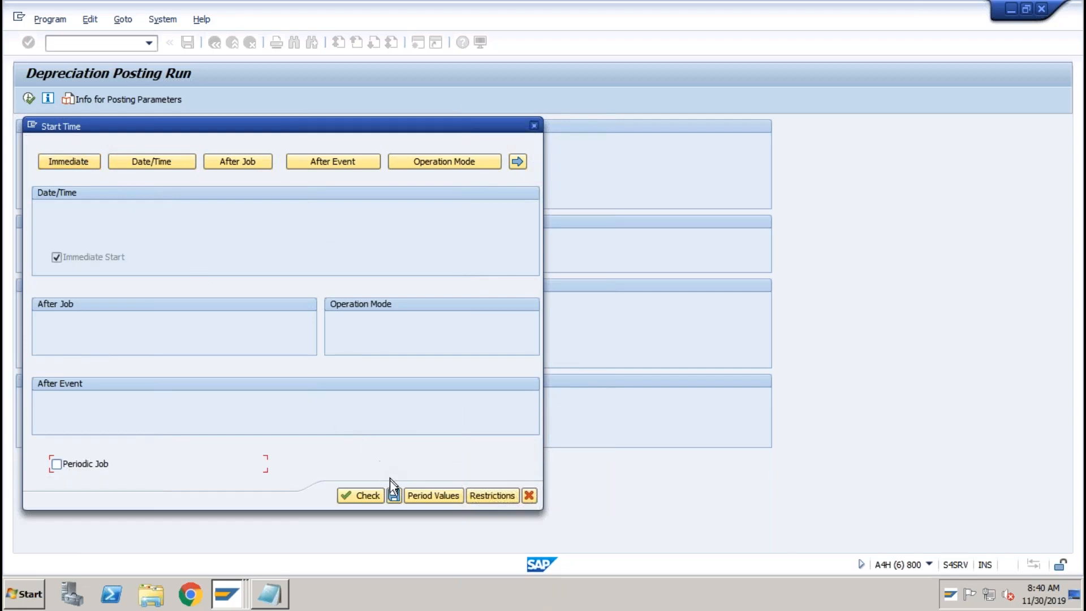
left_click(393, 495)
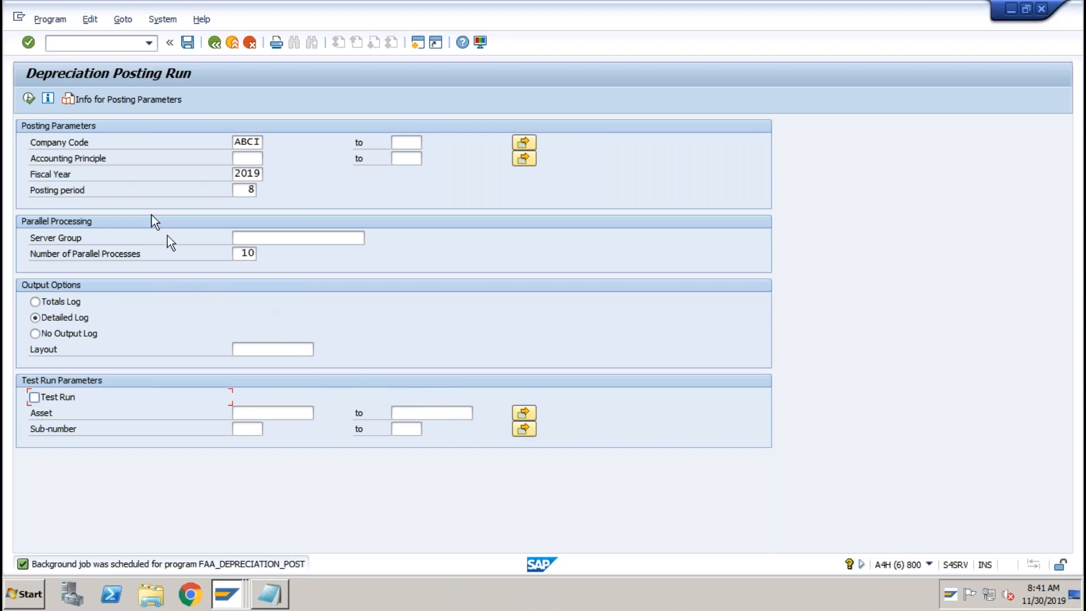
Check in SM37 that the FAA_DEPRECIATION_POST job finished.
left_click(100, 46)
type("/nsm37")
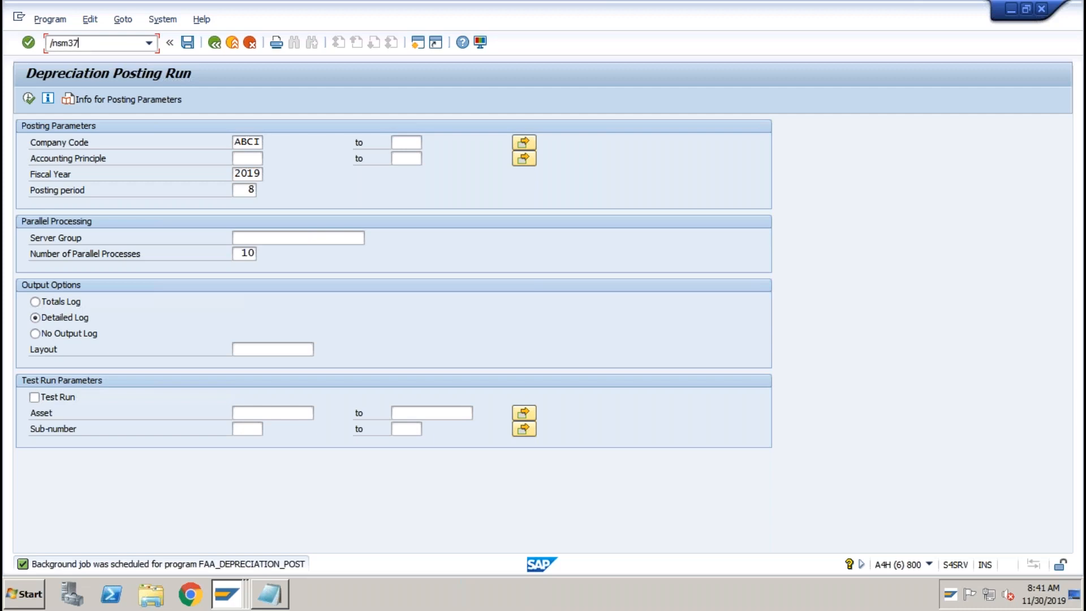
key("Return")
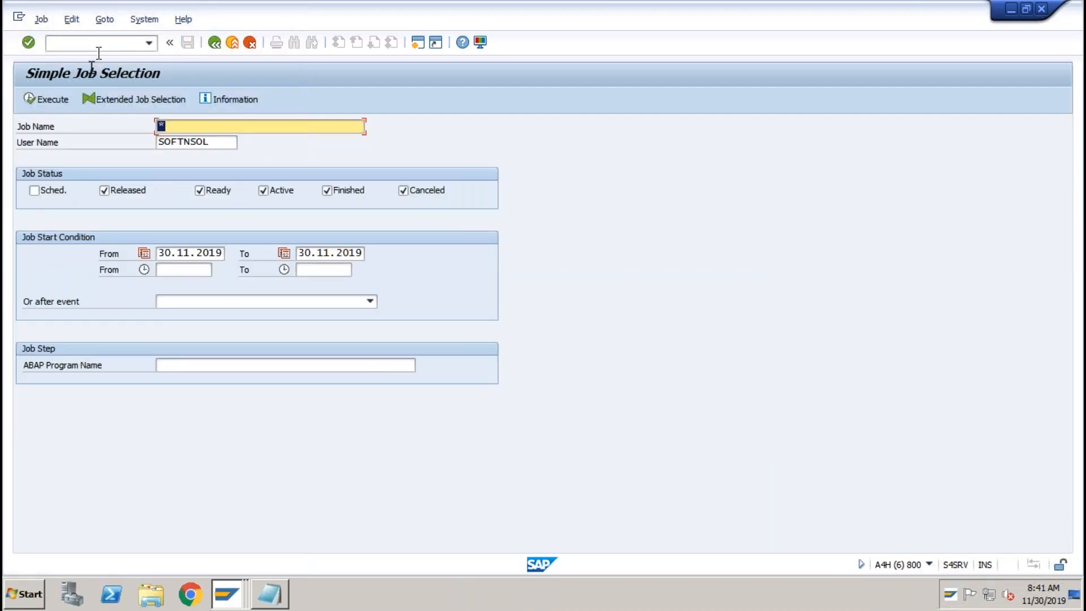
left_click(45, 103)
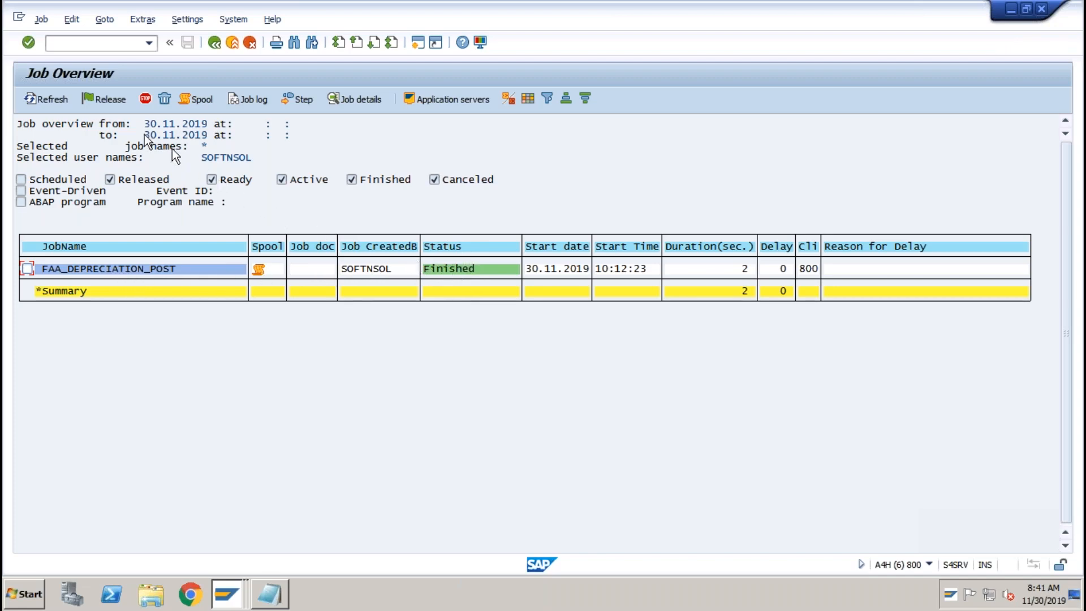
left_click(89, 45)
type("/nfb03")
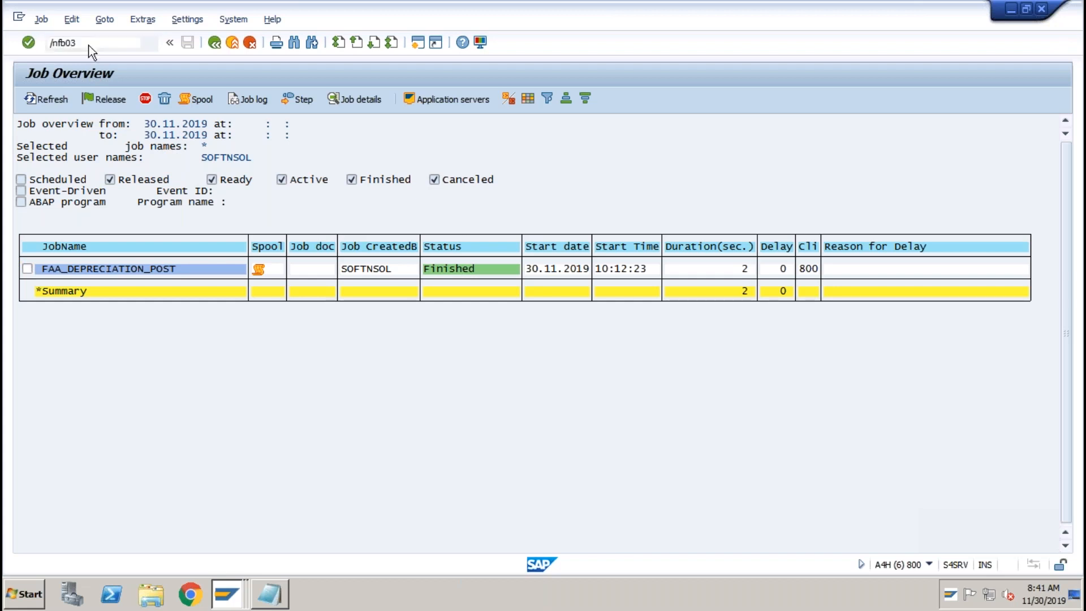
List ABCI's AF-type documents from the FB03 Document List, returning document 300000000.
key("Return")
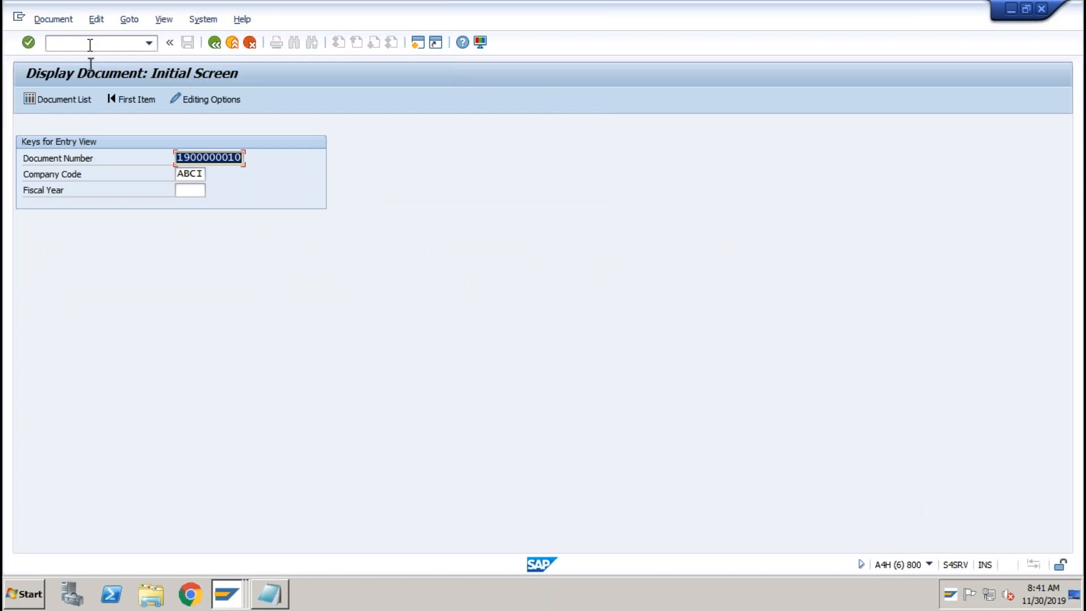
left_click(76, 101)
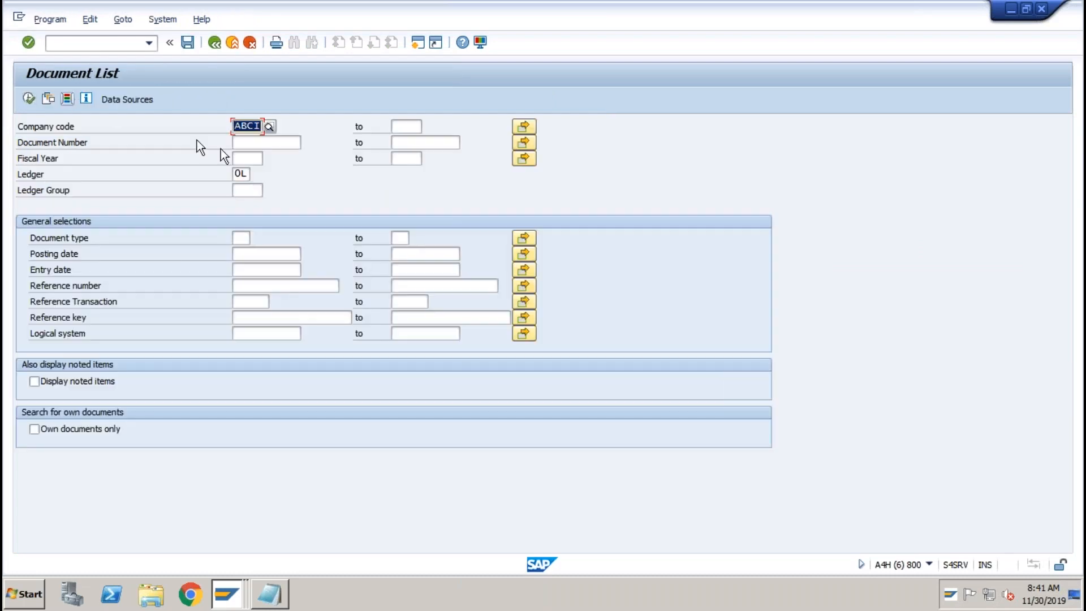
left_click(242, 234)
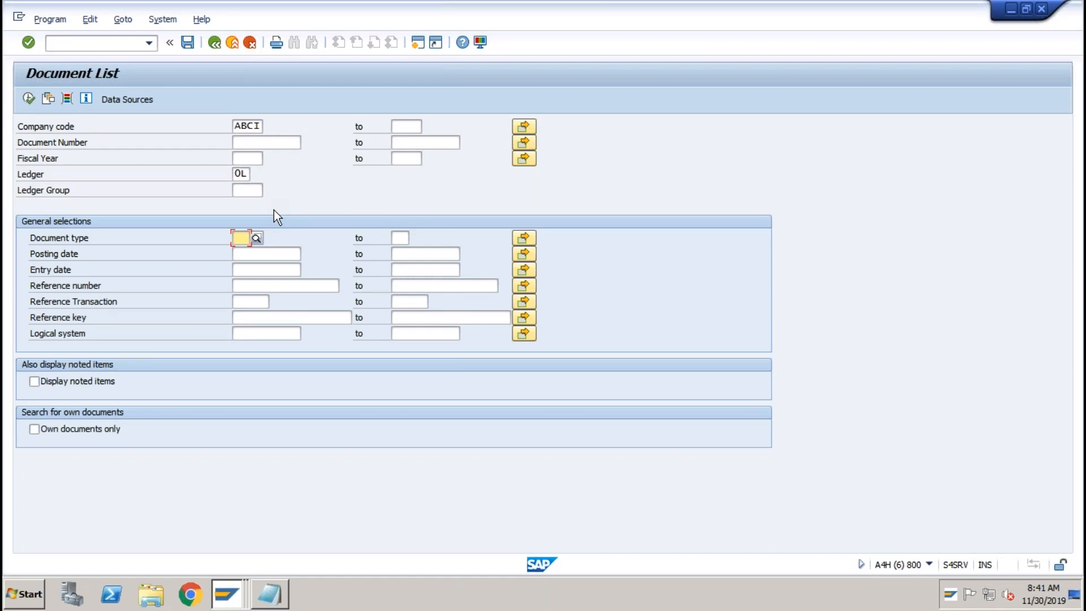
type("AF")
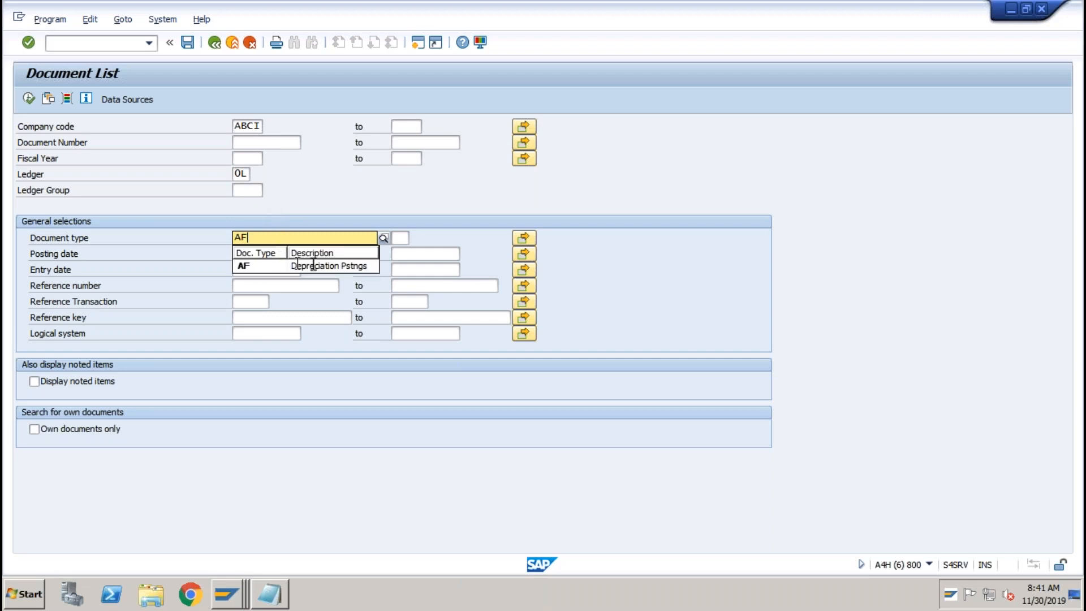
left_click(345, 266)
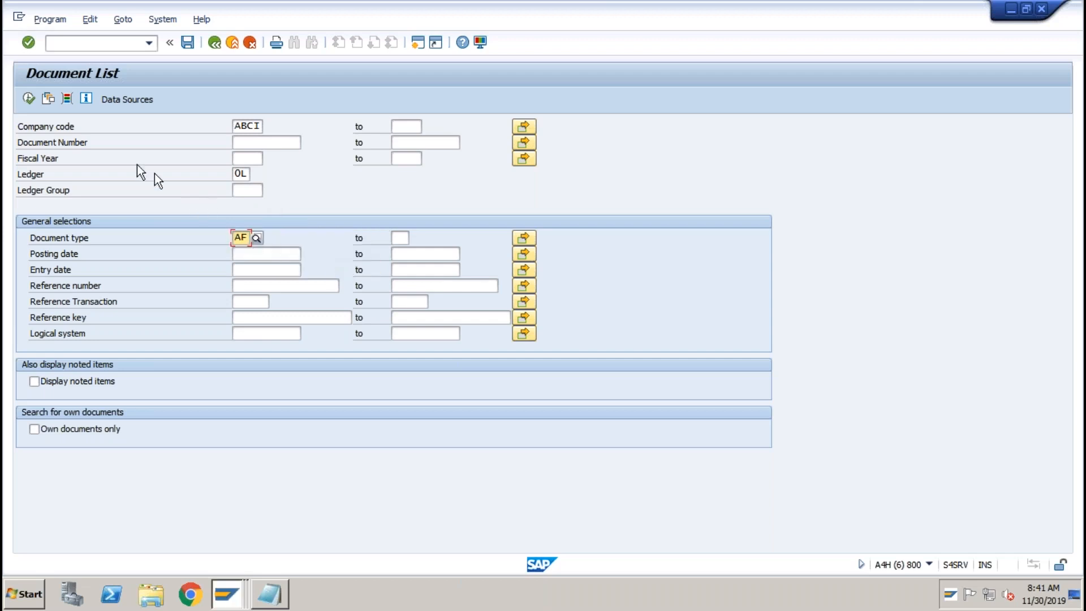
left_click(29, 100)
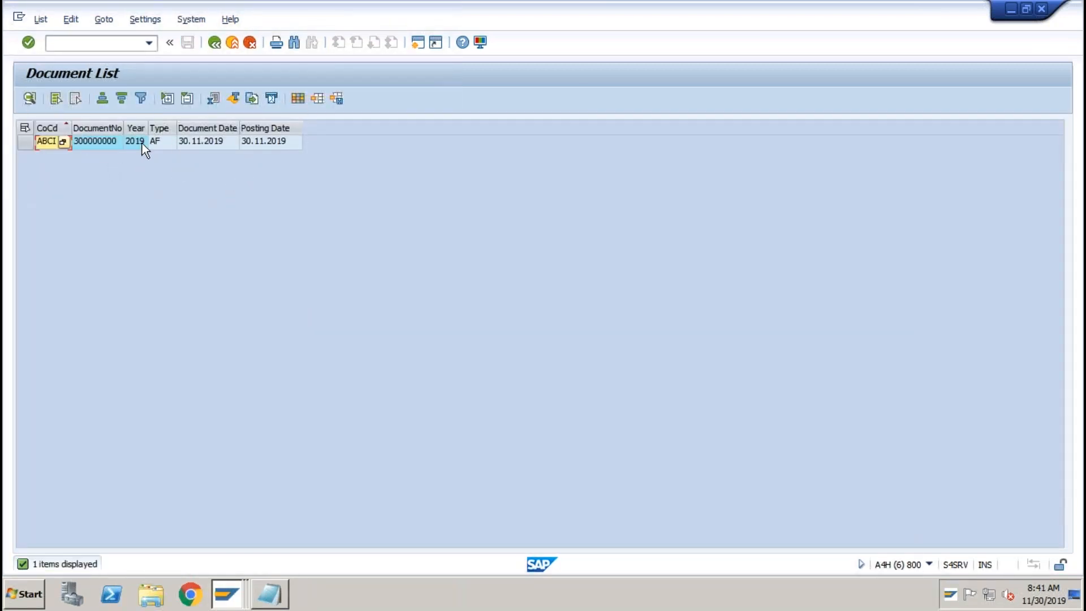
Open document 300000000 and review its 2011 credit and 4005 Depreciation debit lines of 200,000.
double_click(97, 141)
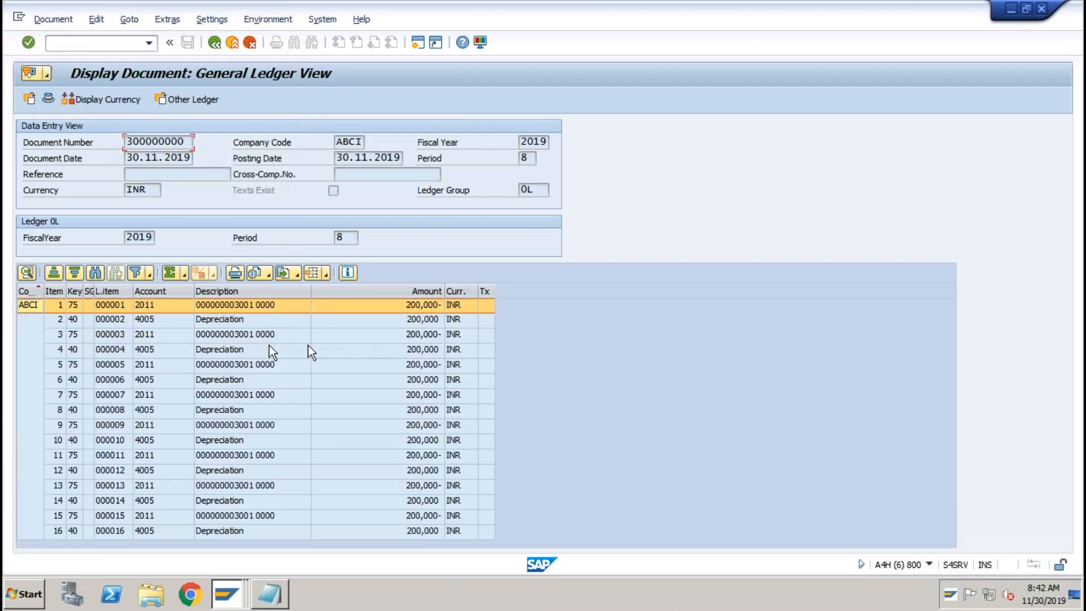
left_click(151, 307)
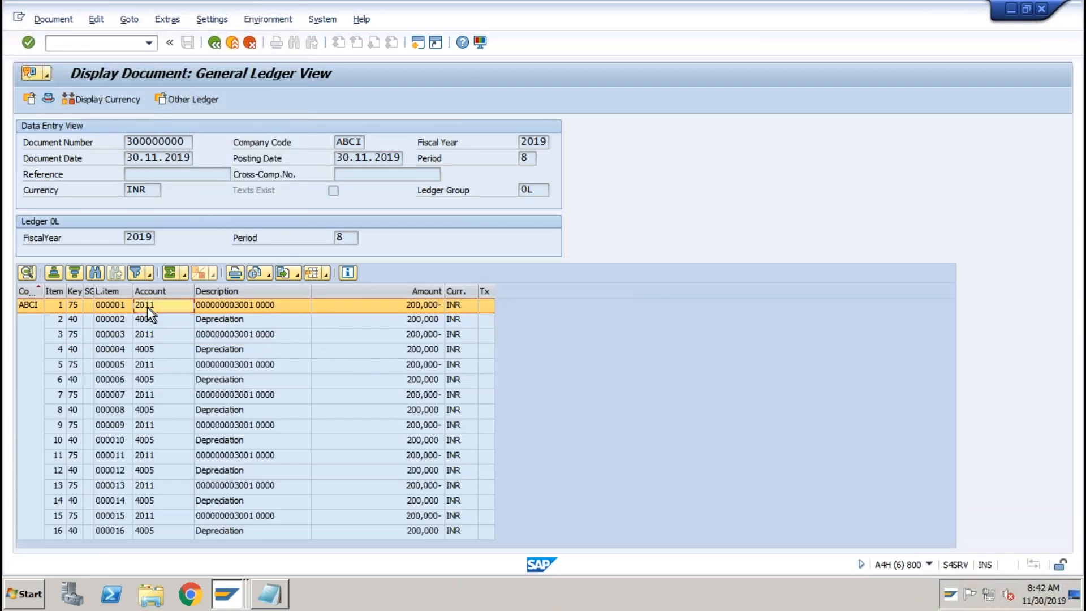
left_click(412, 306)
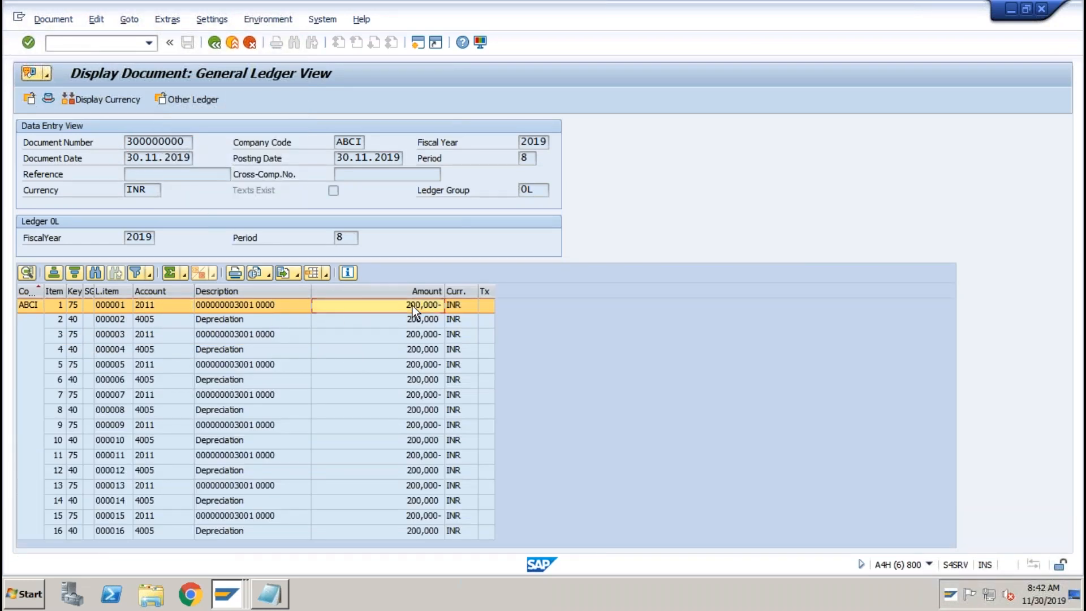
left_click(153, 320)
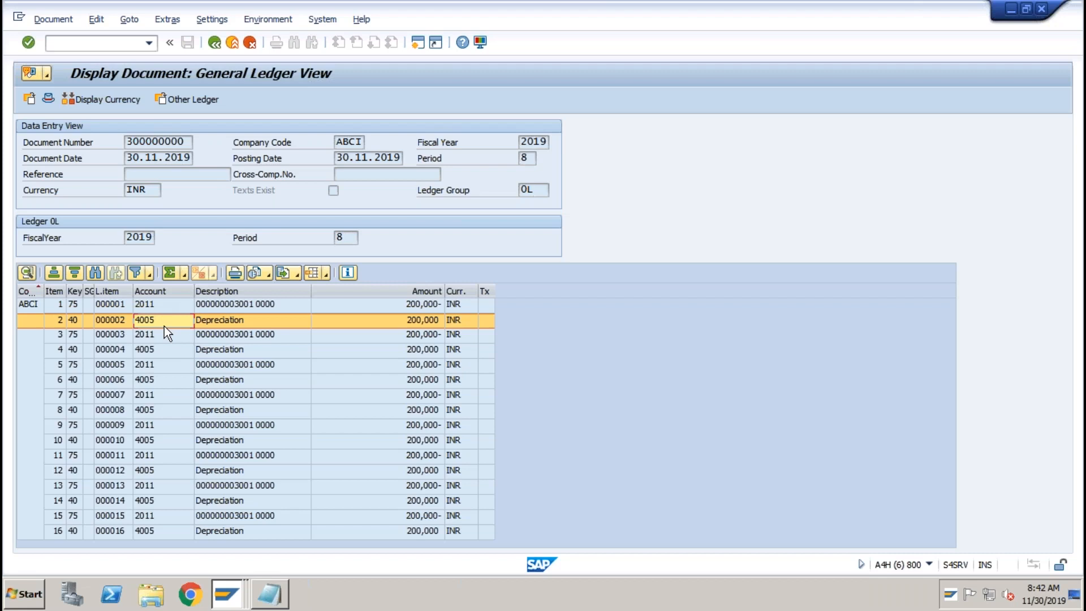
left_click(177, 310)
left_click(177, 320)
left_click(227, 594)
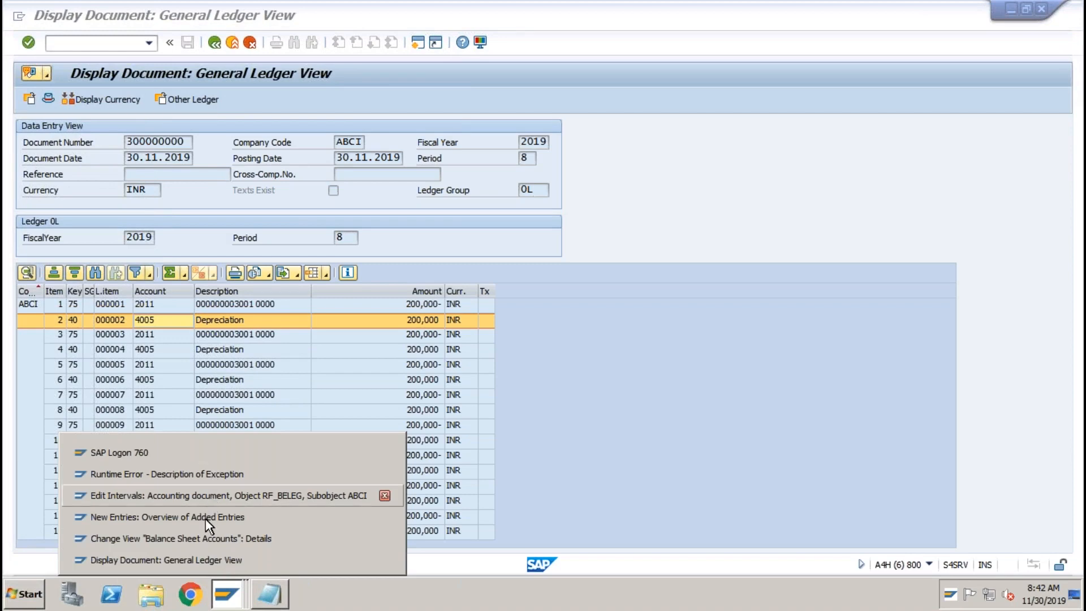
left_click(202, 537)
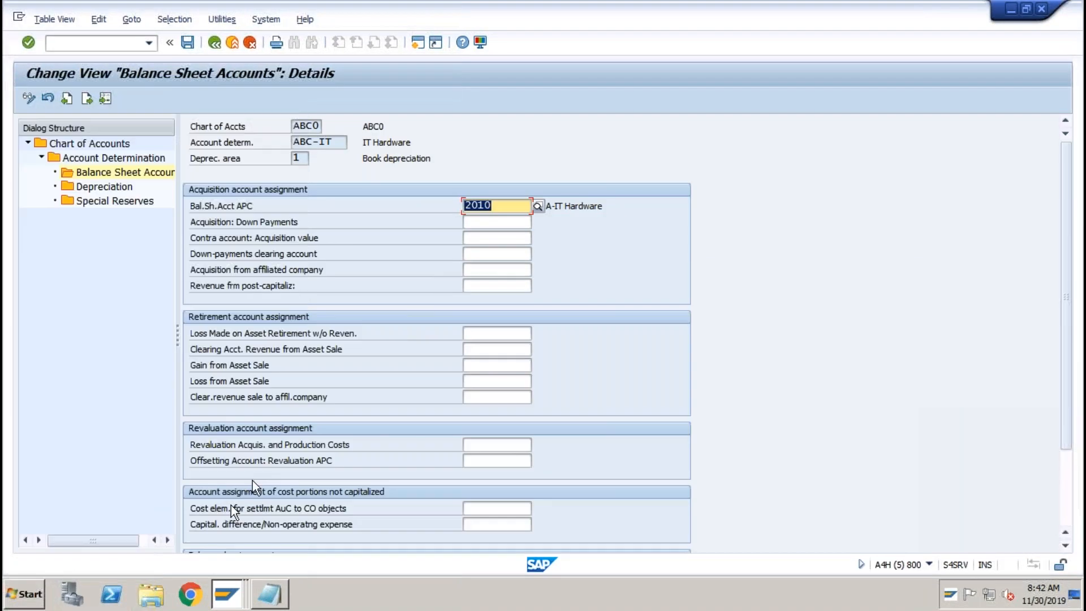
double_click(120, 186)
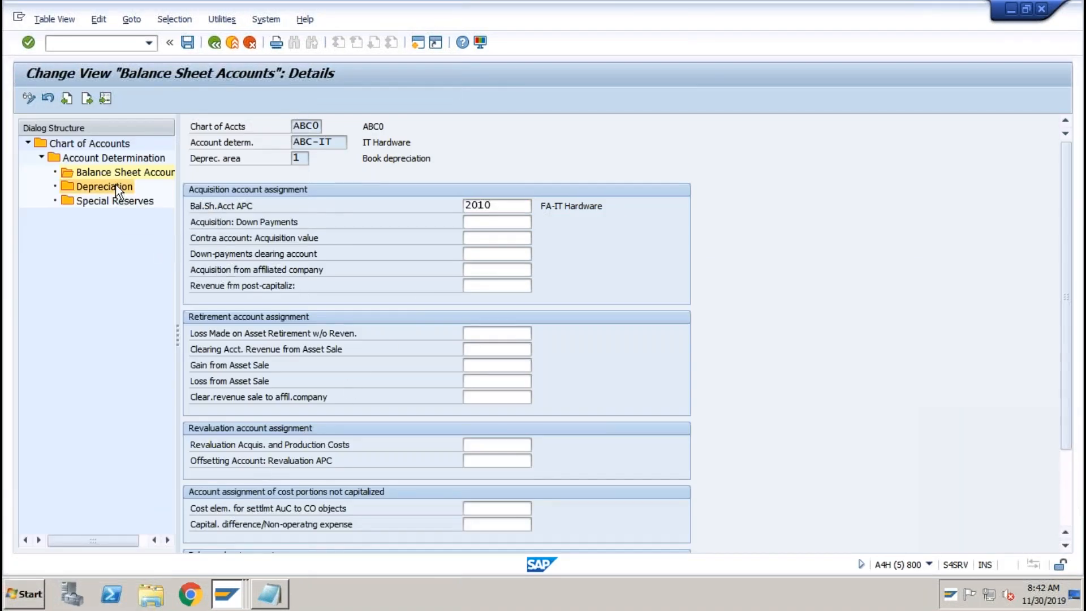
left_click(564, 207)
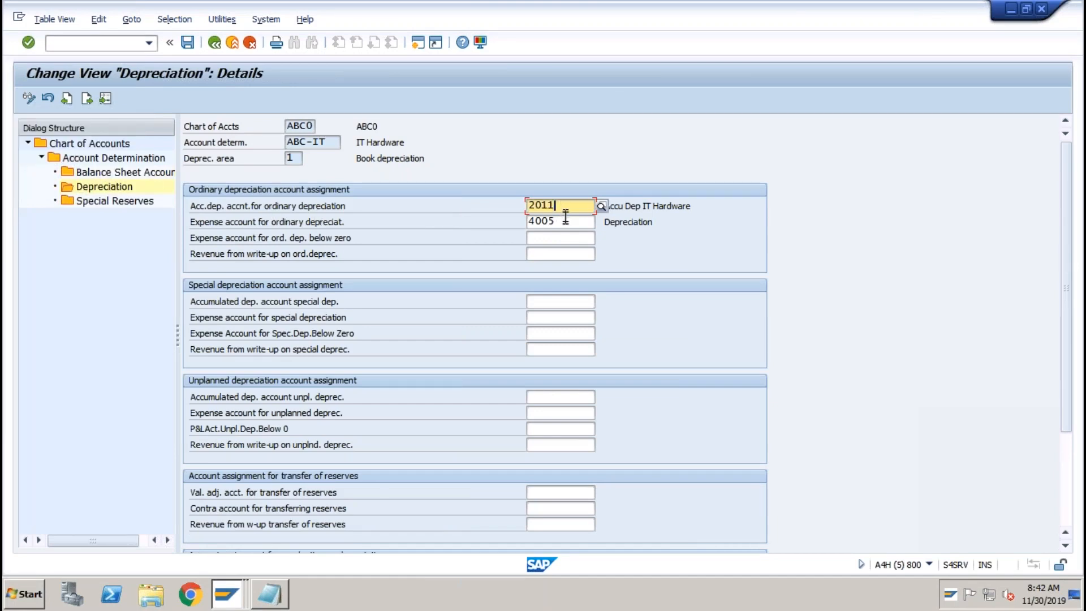
left_click(563, 223)
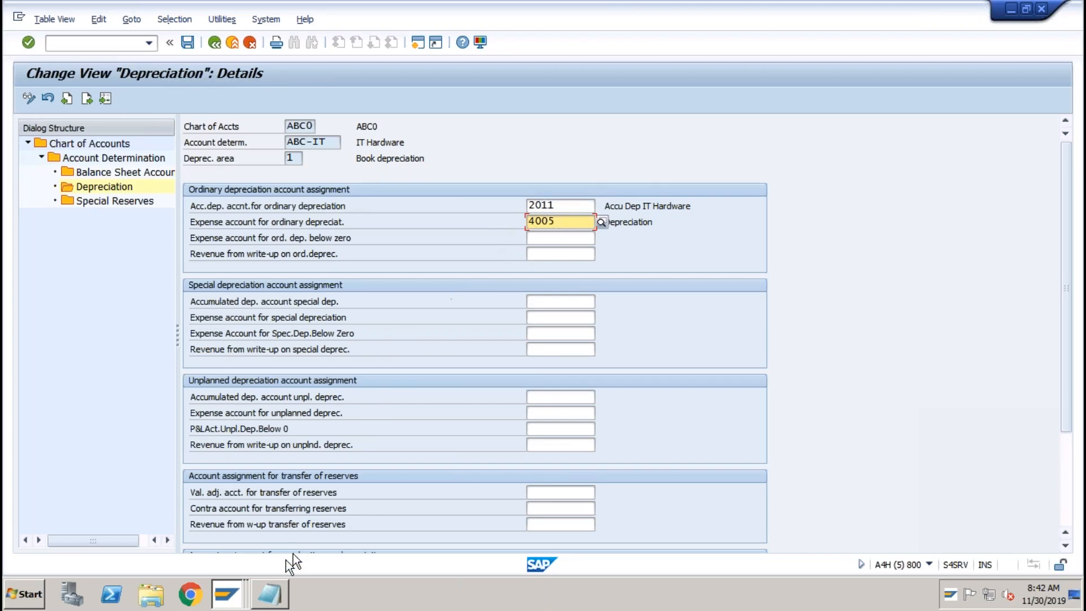
left_click(228, 588)
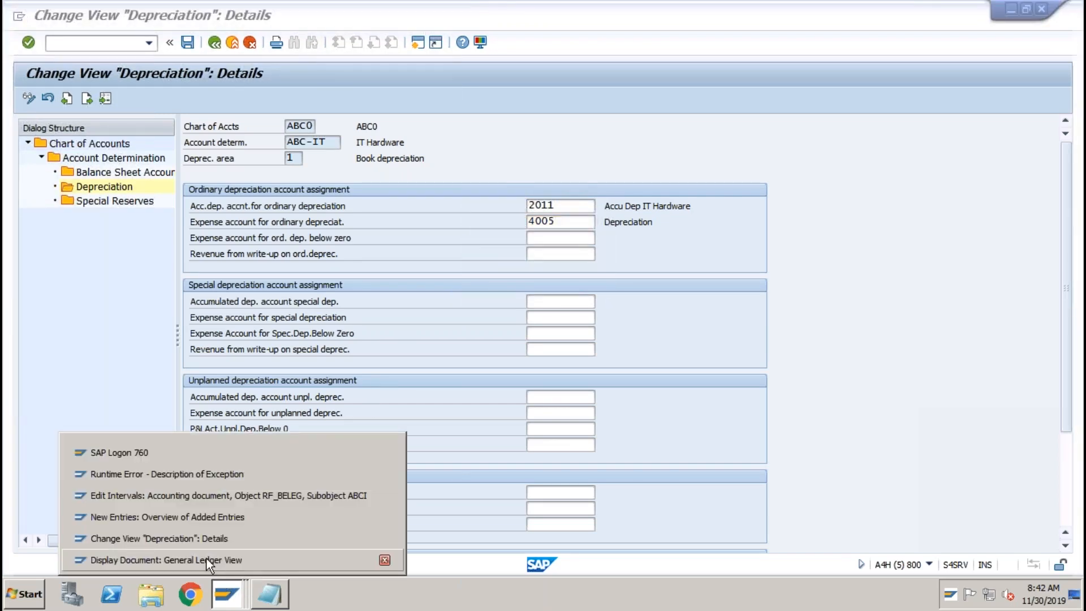
left_click(205, 559)
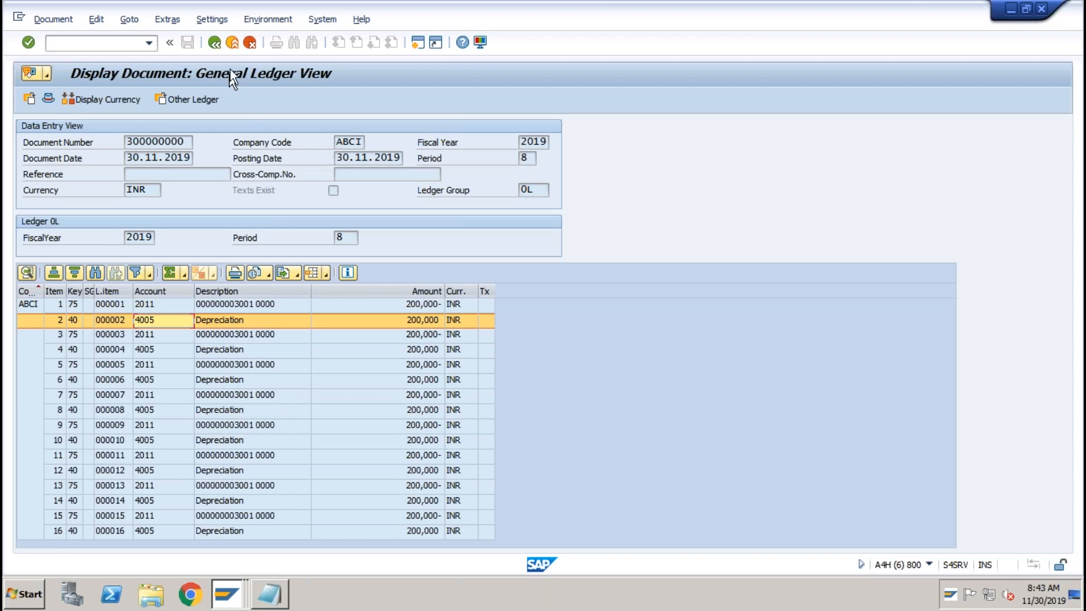
Go back from document 300000000 to the Document List of AF documents for ABCI.
left_click(233, 43)
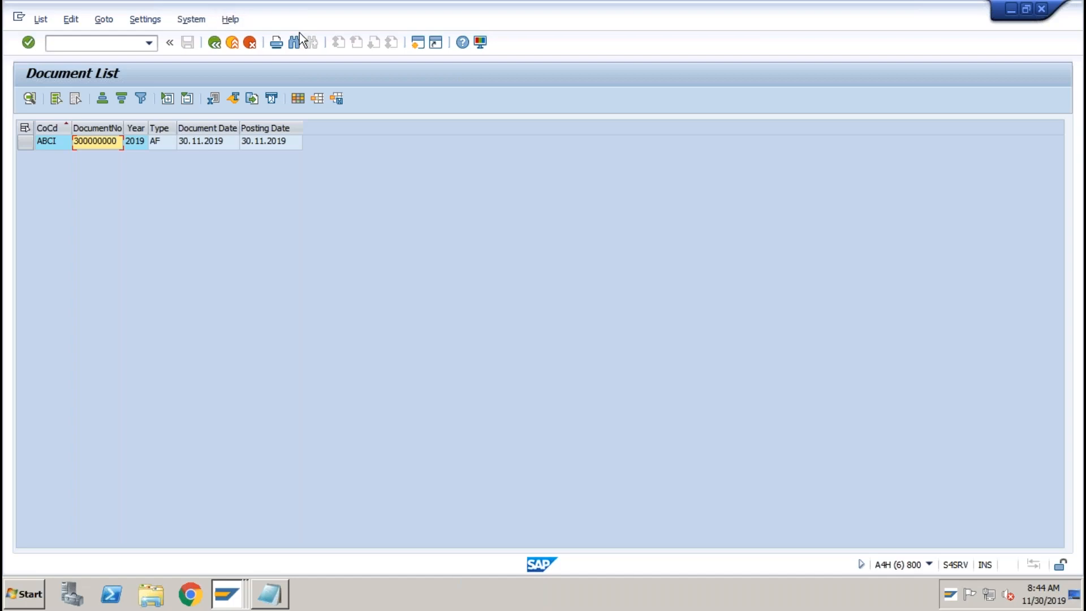
Launch /nspro from the command history and expand Financial Accounting and Asset Accounting in the Reference IMG.
left_click(213, 48)
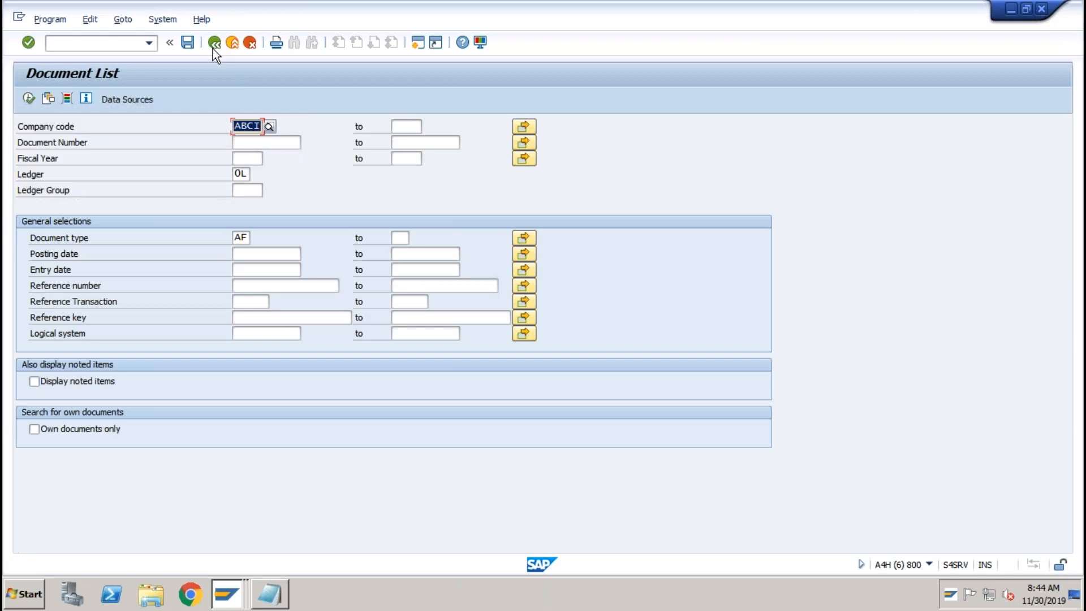
left_click(155, 45)
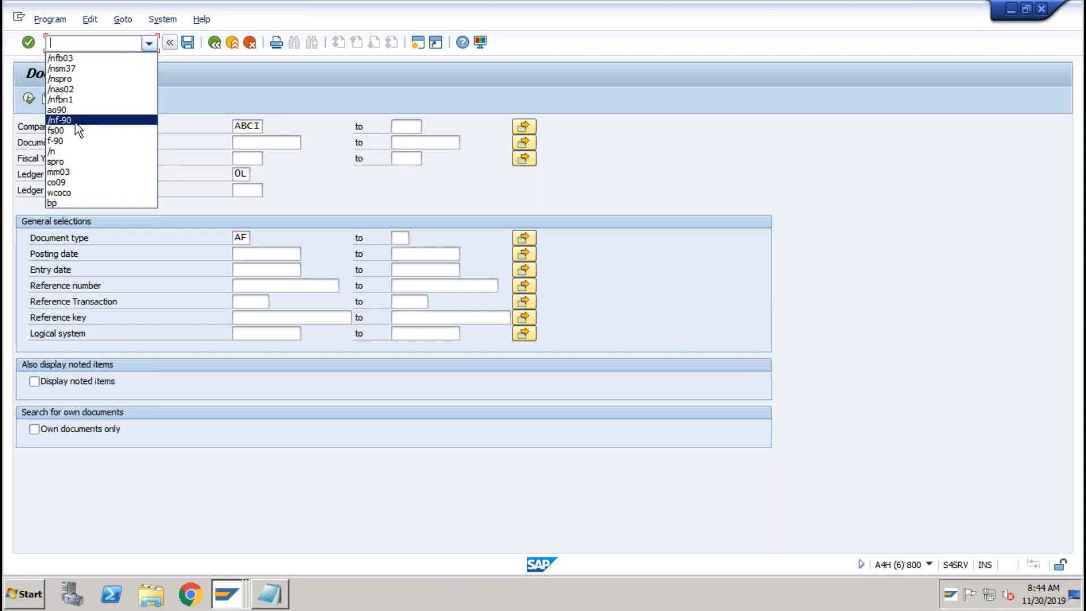
left_click(65, 162)
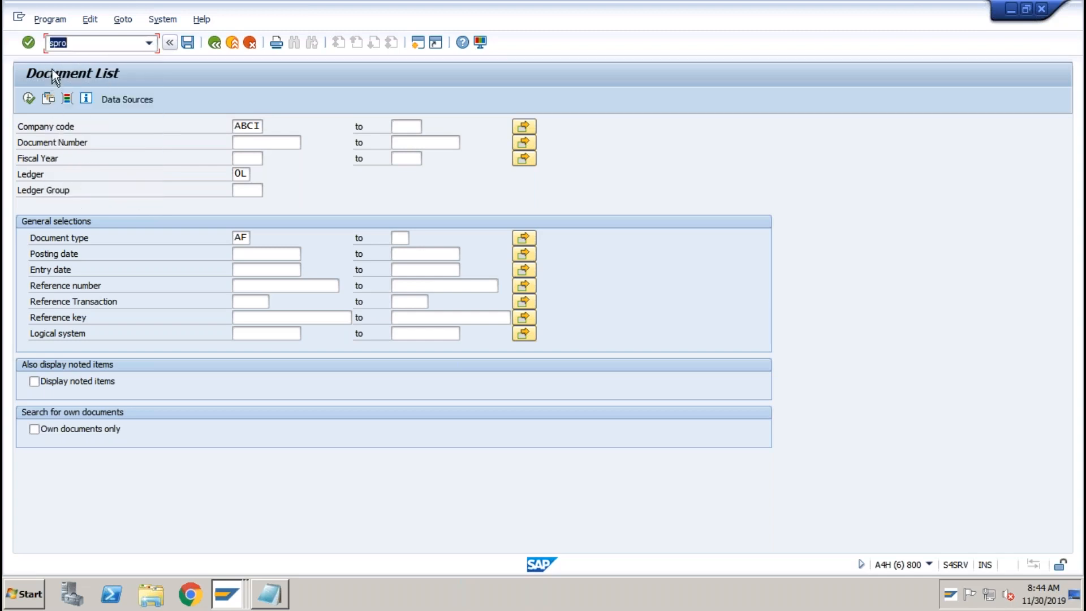
type("/n")
key("Return")
left_click(69, 98)
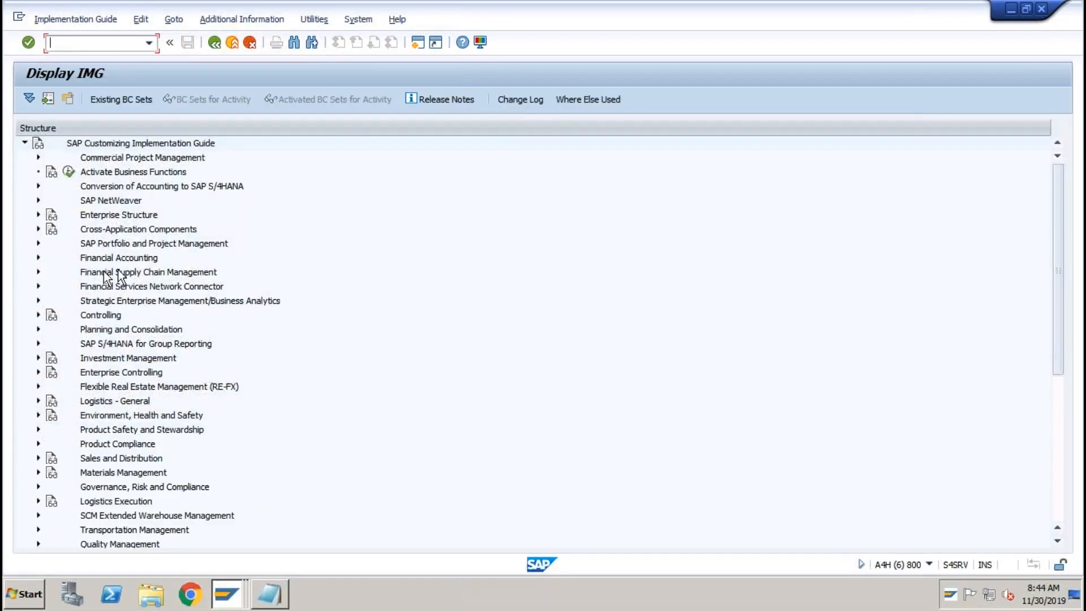
left_click(37, 258)
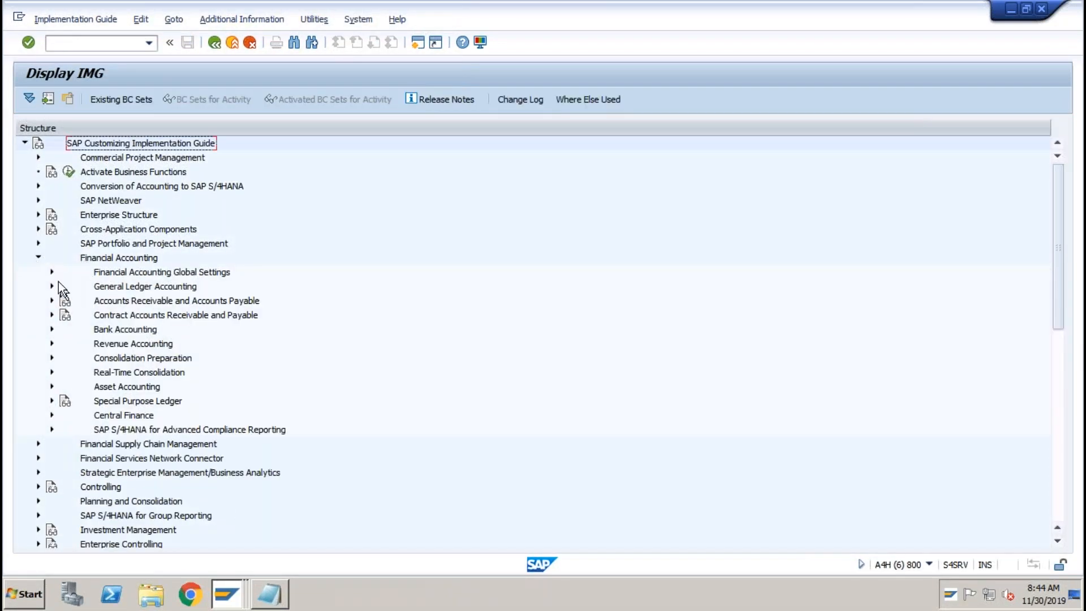
left_click(51, 386)
Open Define Depreciation Areas for chart ABCI through the Copy Reference Chart of Depreciation activity.
left_click(65, 401)
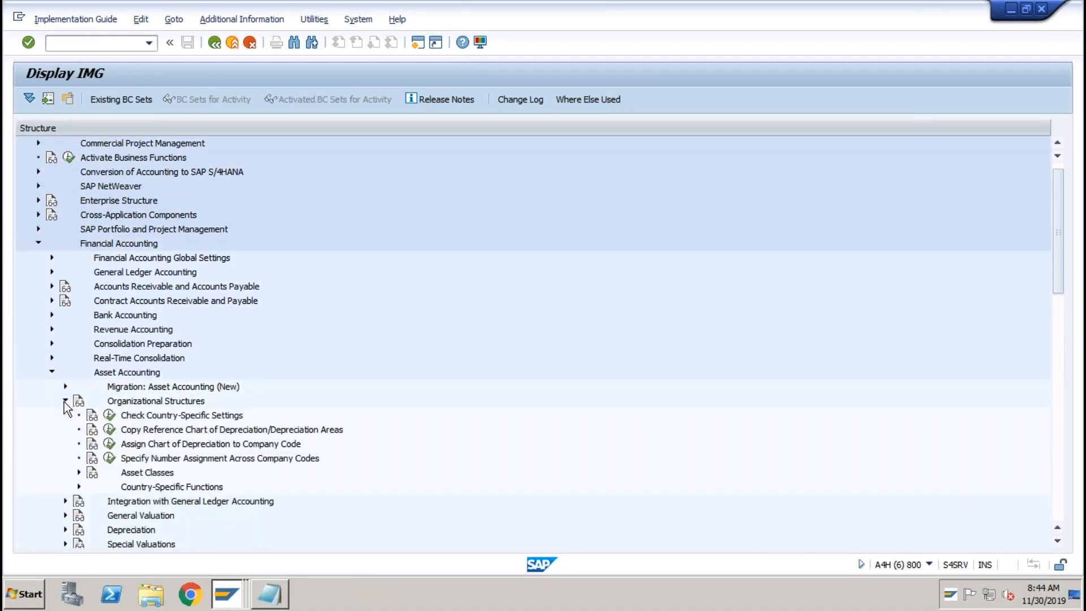
left_click(110, 430)
double_click(176, 207)
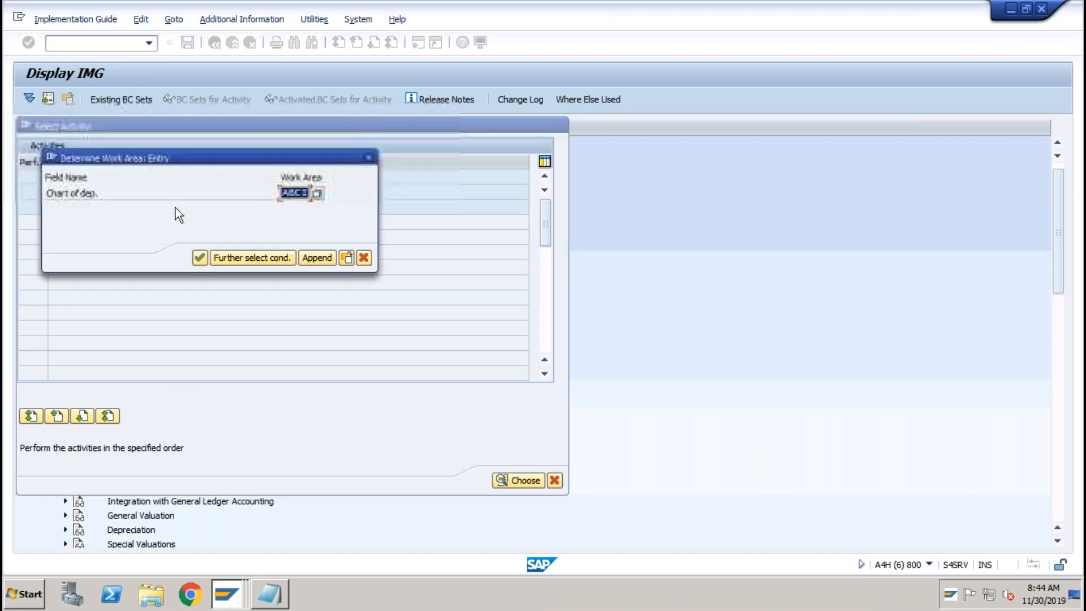
left_click(200, 258)
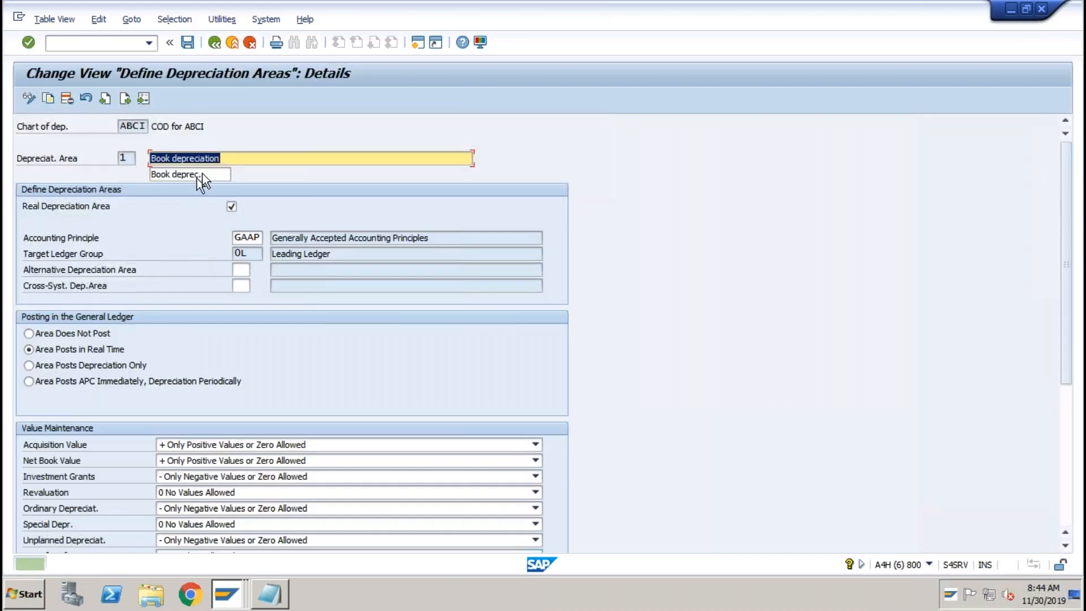
left_click(215, 42)
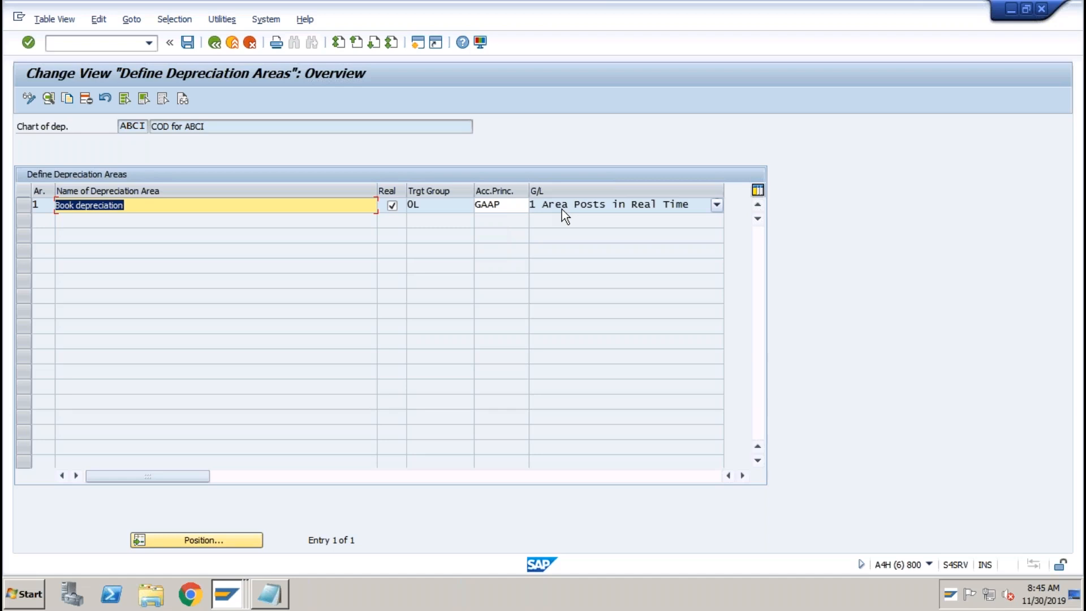
left_click(229, 591)
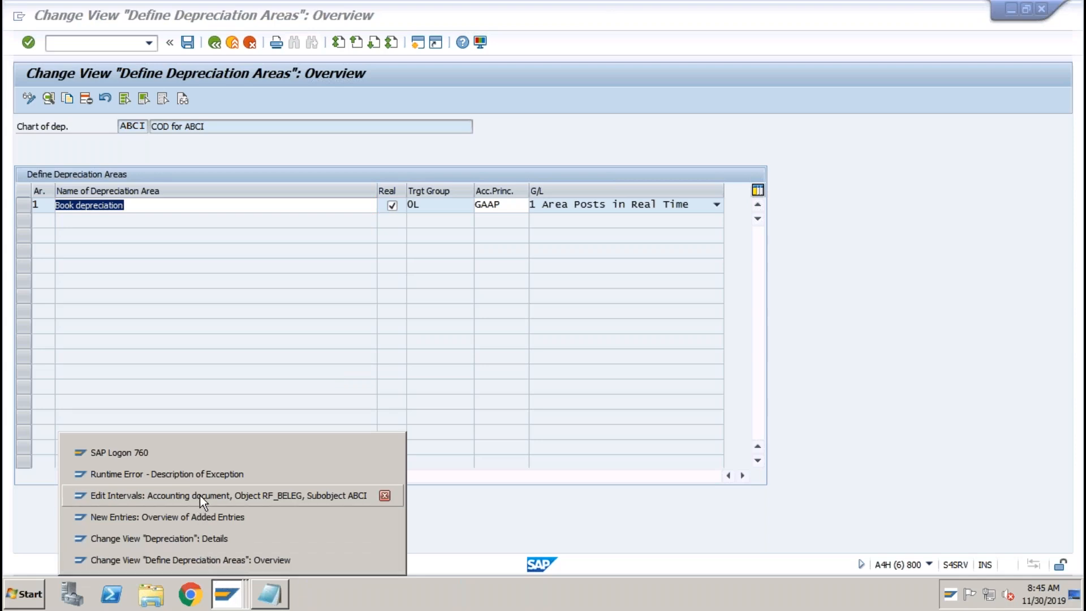
Run AW01N and view the 01 Book depreciation planned values for asset 3001 in 2019.
left_click(203, 473)
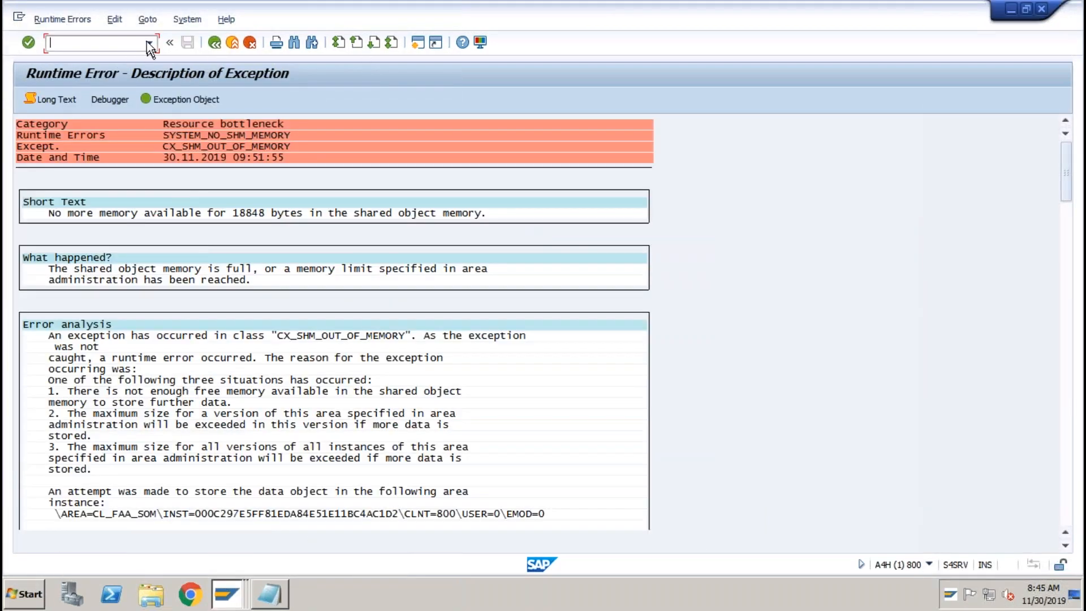
left_click(148, 43)
left_click(90, 43)
type("/naw01n")
key("Return")
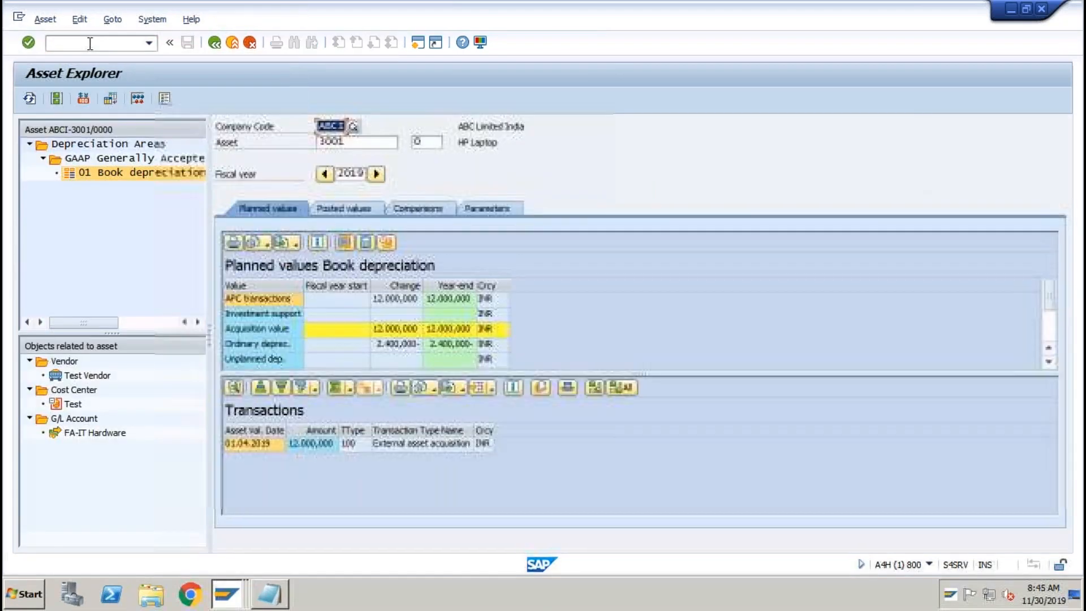
left_click(91, 145)
double_click(89, 173)
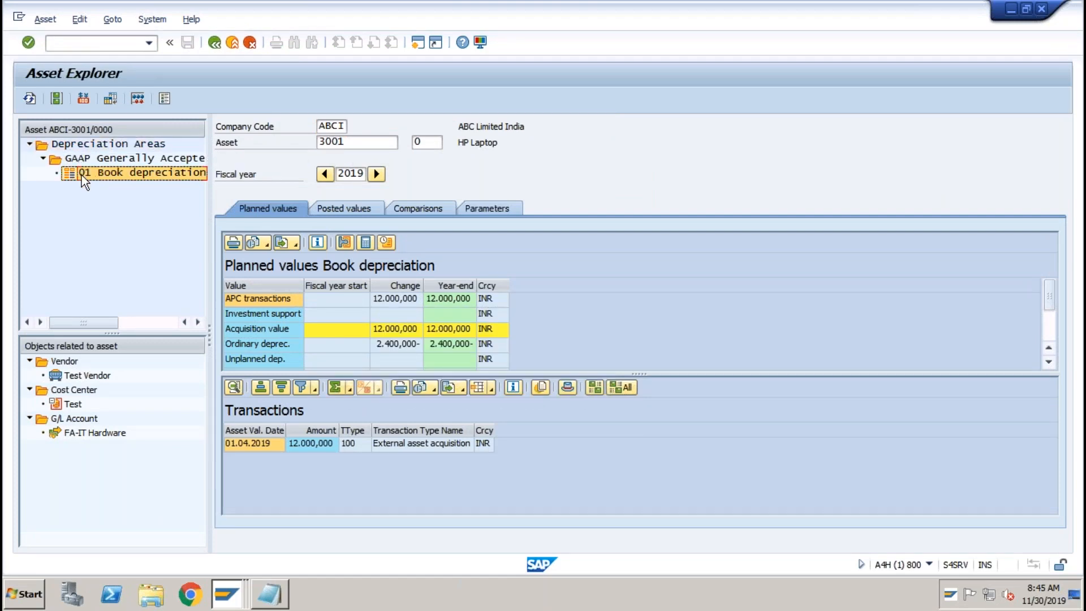
left_click(43, 159)
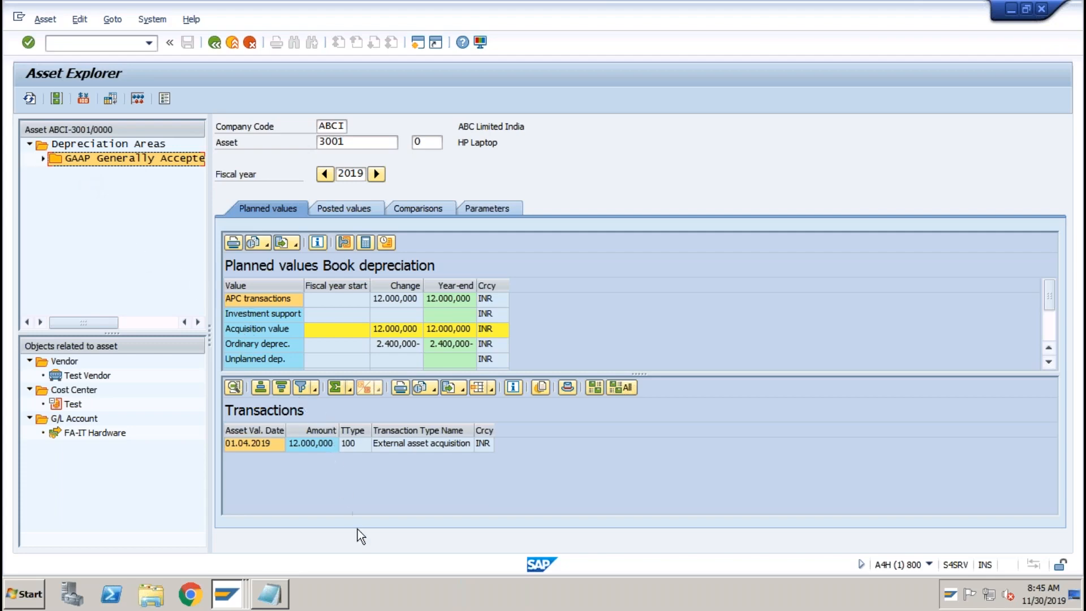
key("super+Tab")
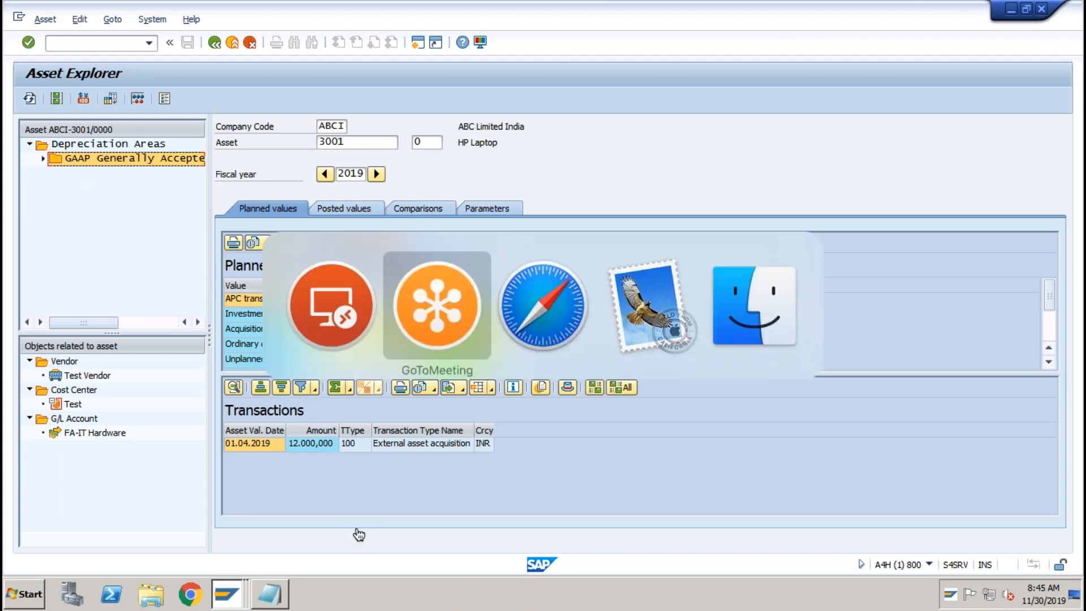
Take the remote session out of full screen and close its window.
key("super+shift+Tab")
key("super")
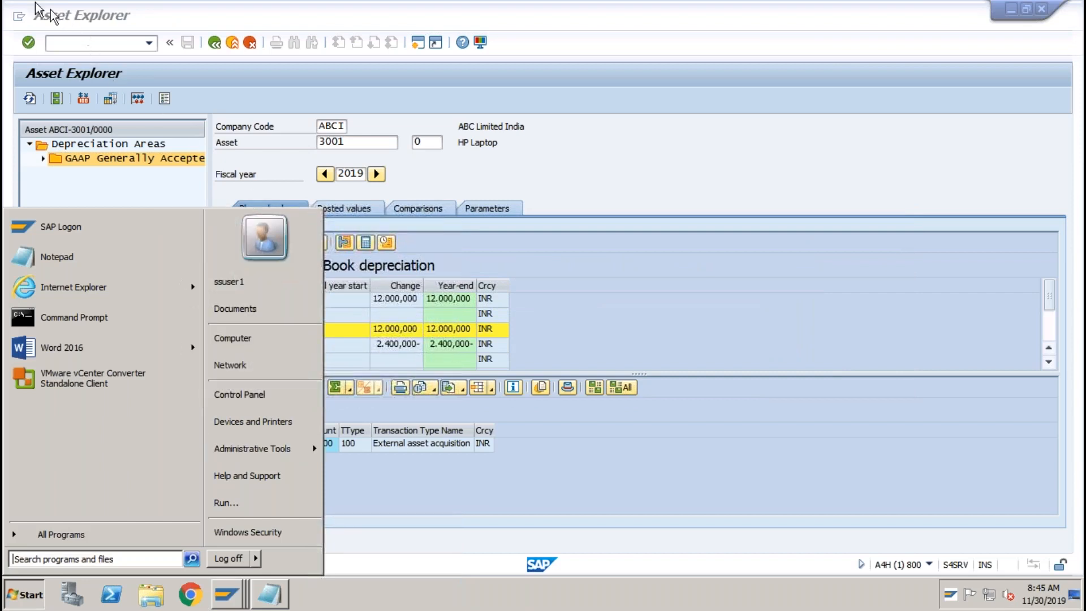
mouse_move(12, 3)
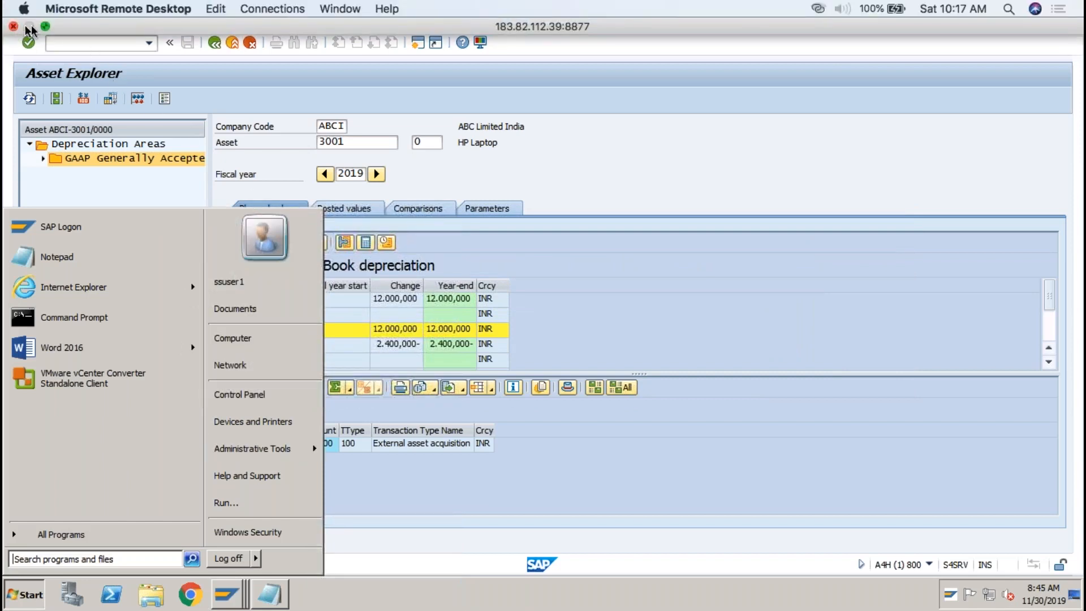
left_click(45, 26)
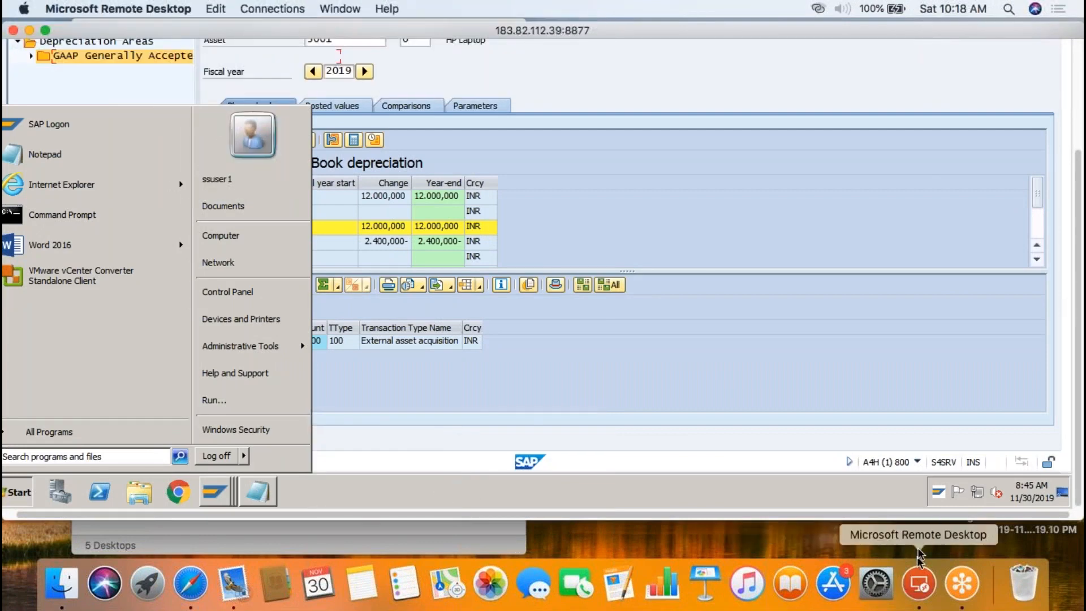
left_click(961, 586)
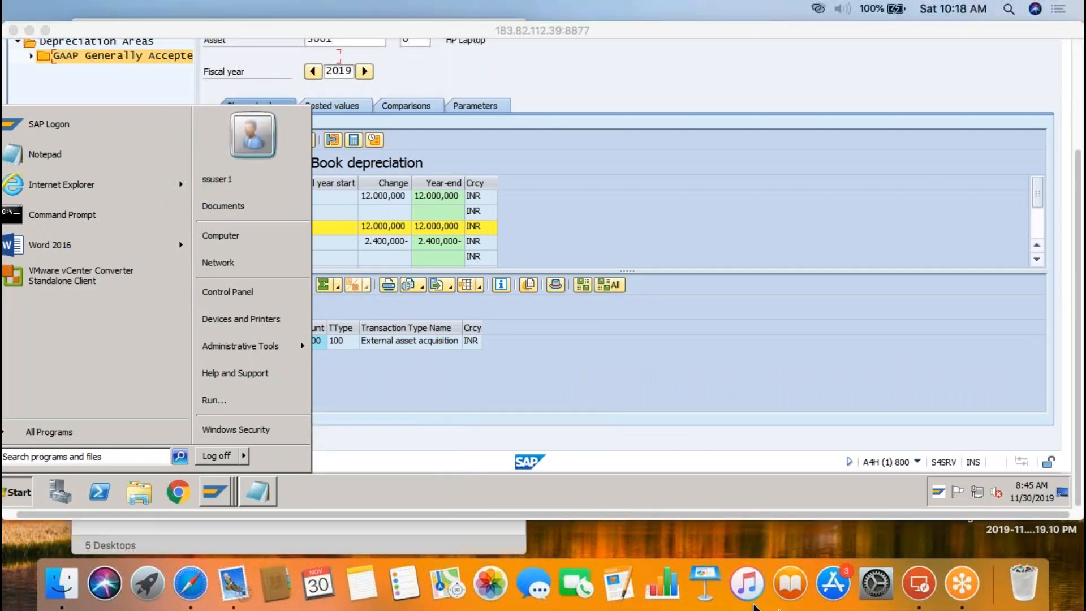
left_click(918, 589)
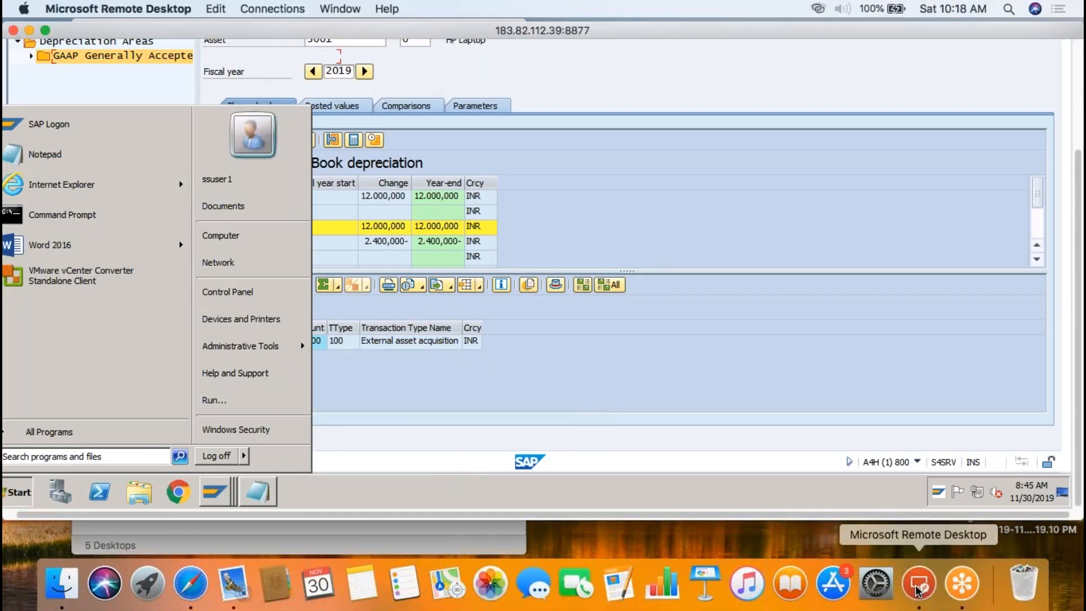
left_click(13, 31)
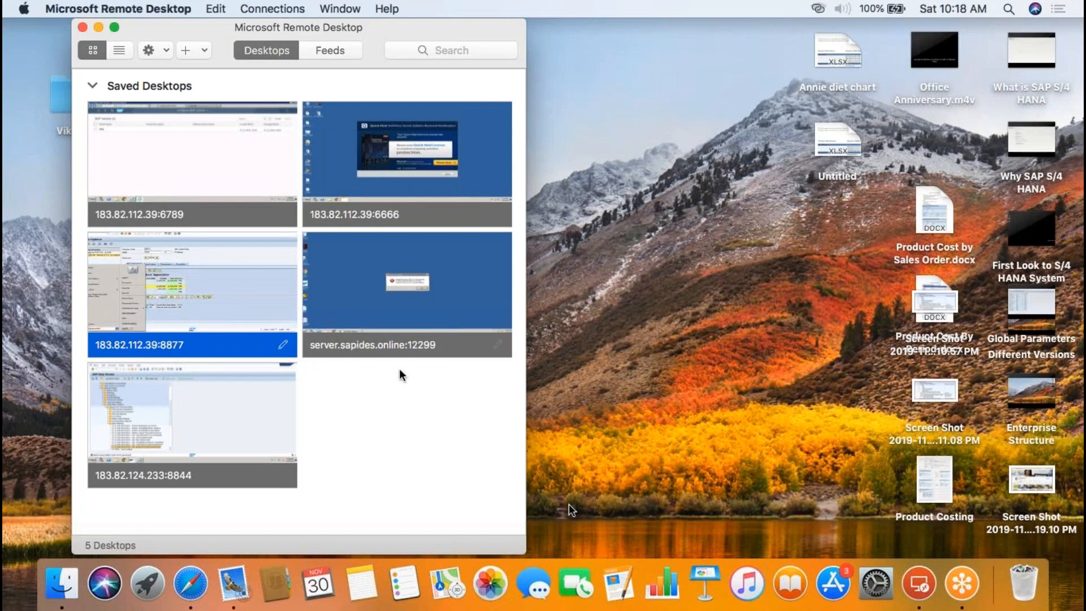
Reconnect to saved desktop 183.82.112.39:8877 with the account credentials, accepting the certificate warning.
key("super+Tab")
key("super+shift+Tab")
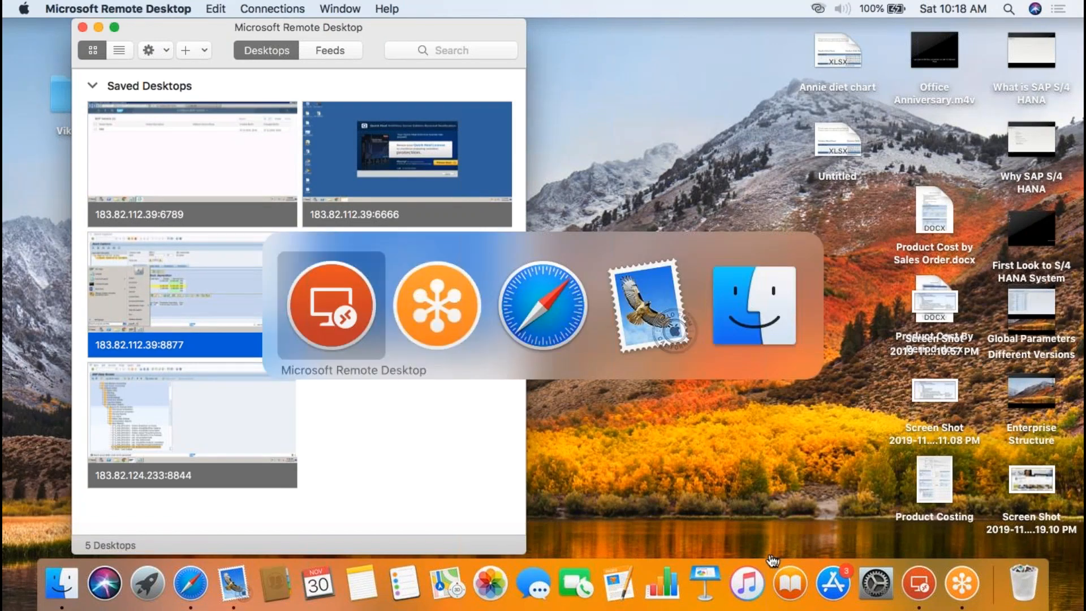
double_click(232, 297)
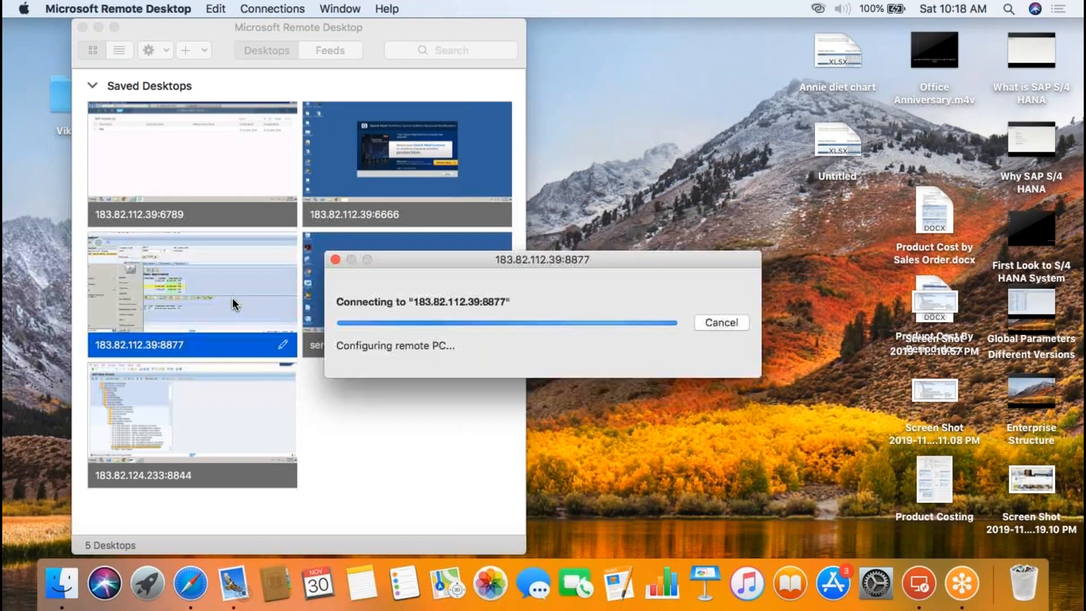
type("ssuser1")
key("Tab")
type("•••••••••••")
key("Return")
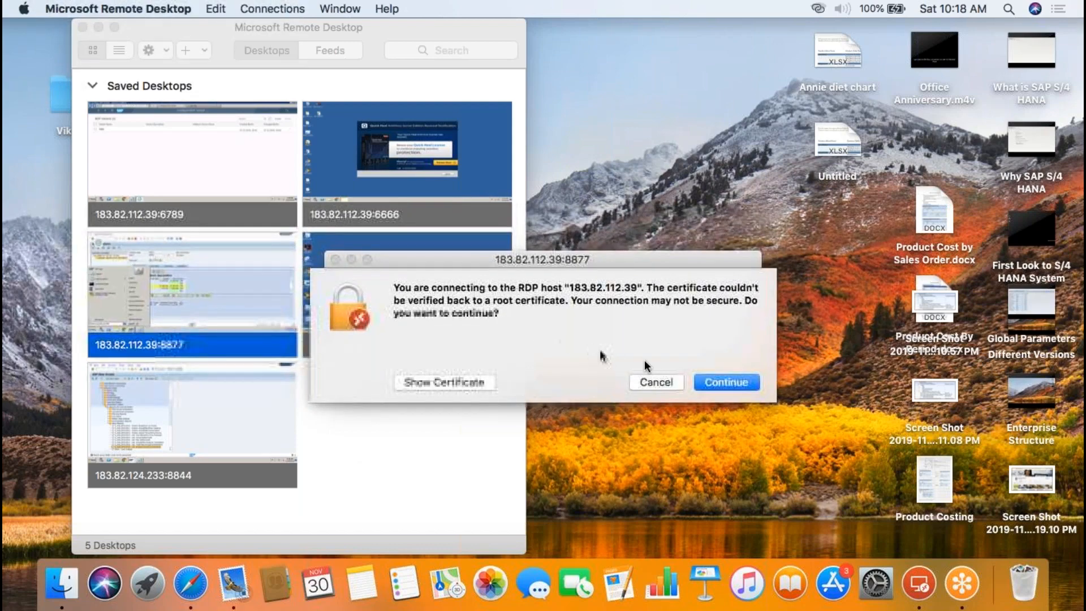
left_click(707, 381)
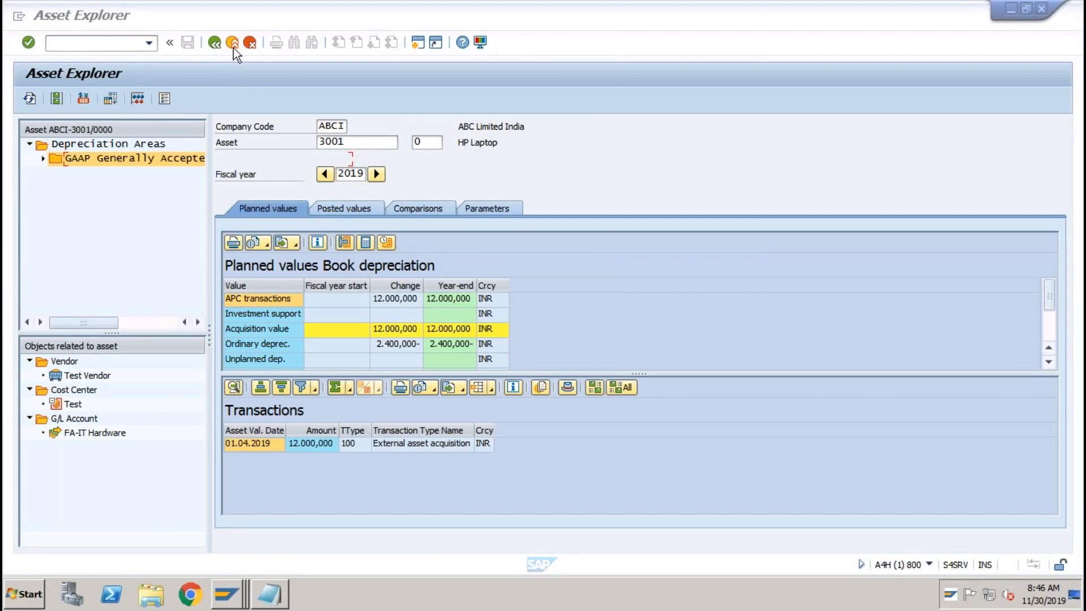
Leave Asset Explorer and relaunch /nspro from the transaction history.
left_click(215, 43)
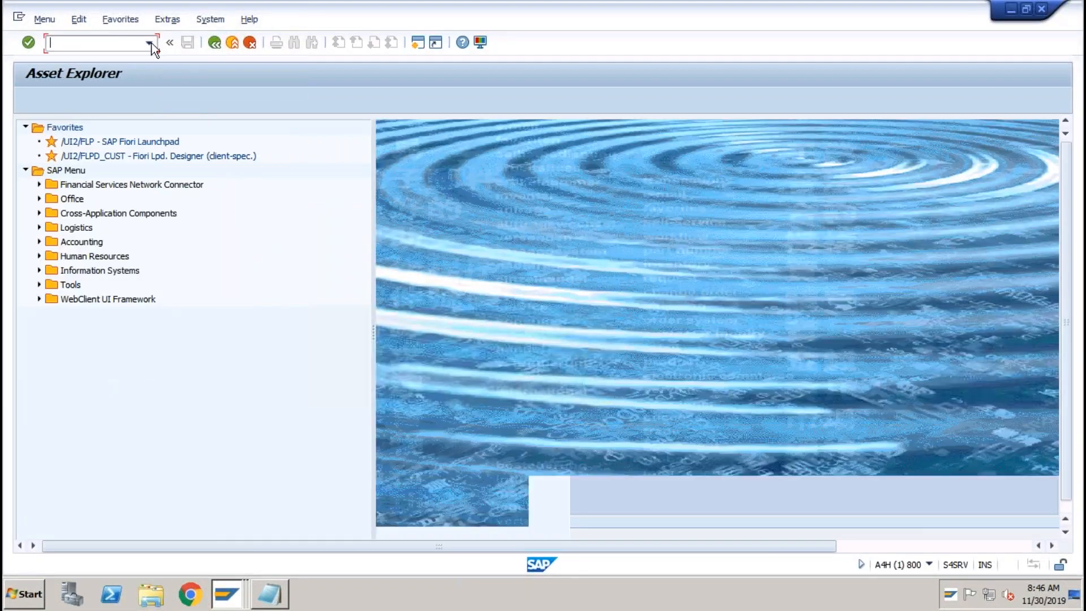
left_click(152, 43)
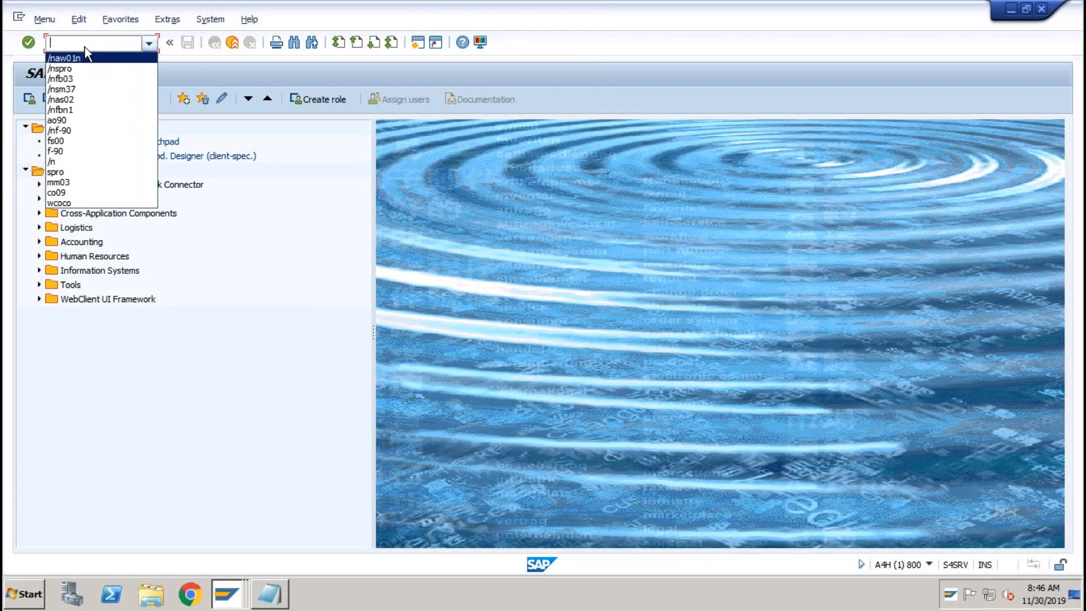
key("Escape")
left_click(151, 43)
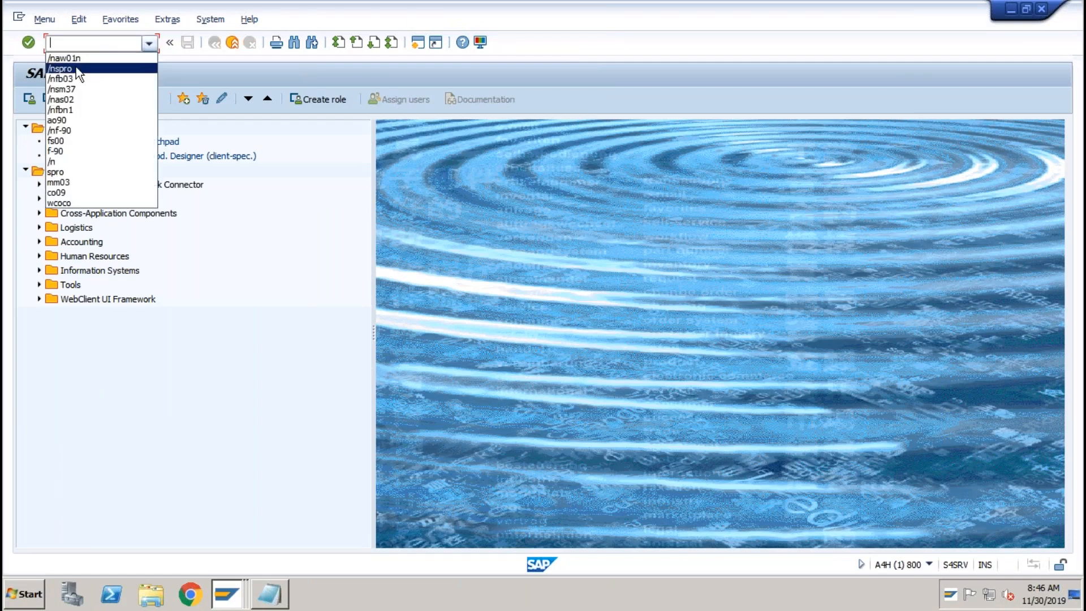
left_click(76, 66)
key("Return")
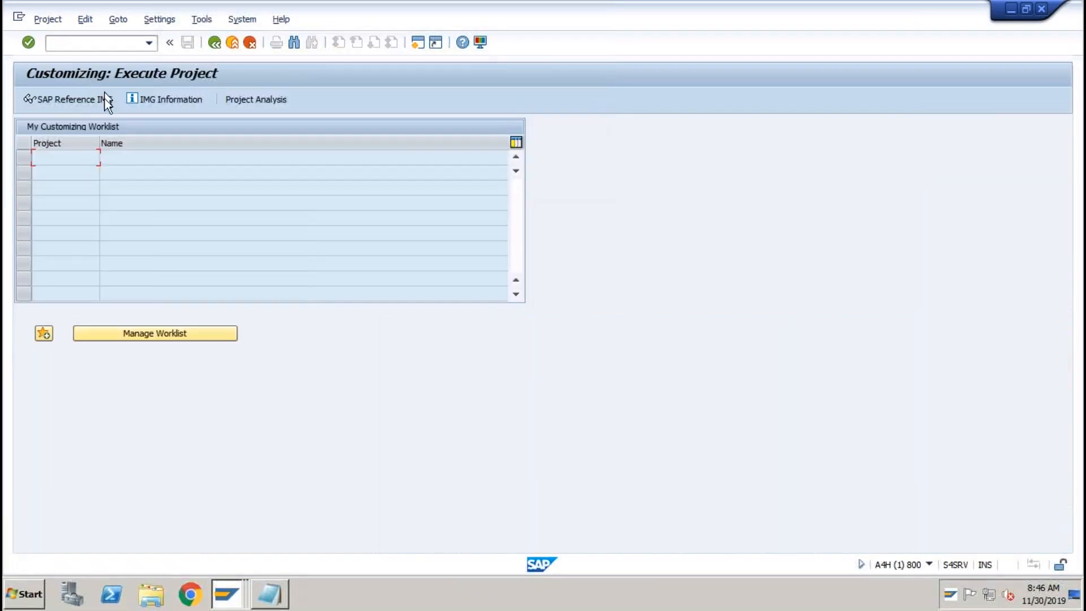
In the Reference IMG, run Copy Reference Chart of Depreciation under Asset Accounting Organizational Structures.
left_click(97, 104)
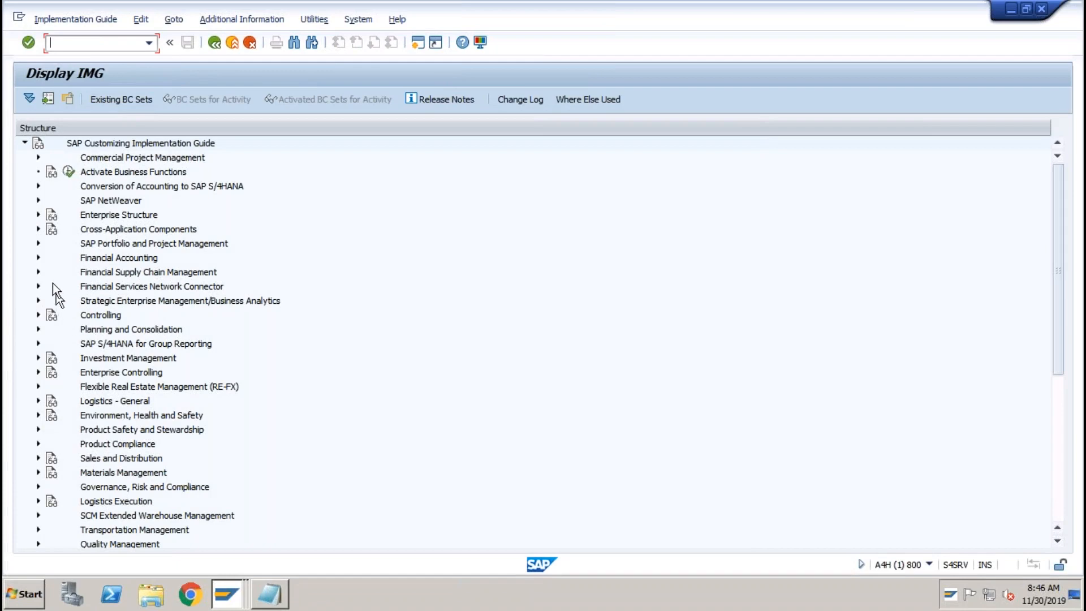
left_click(39, 258)
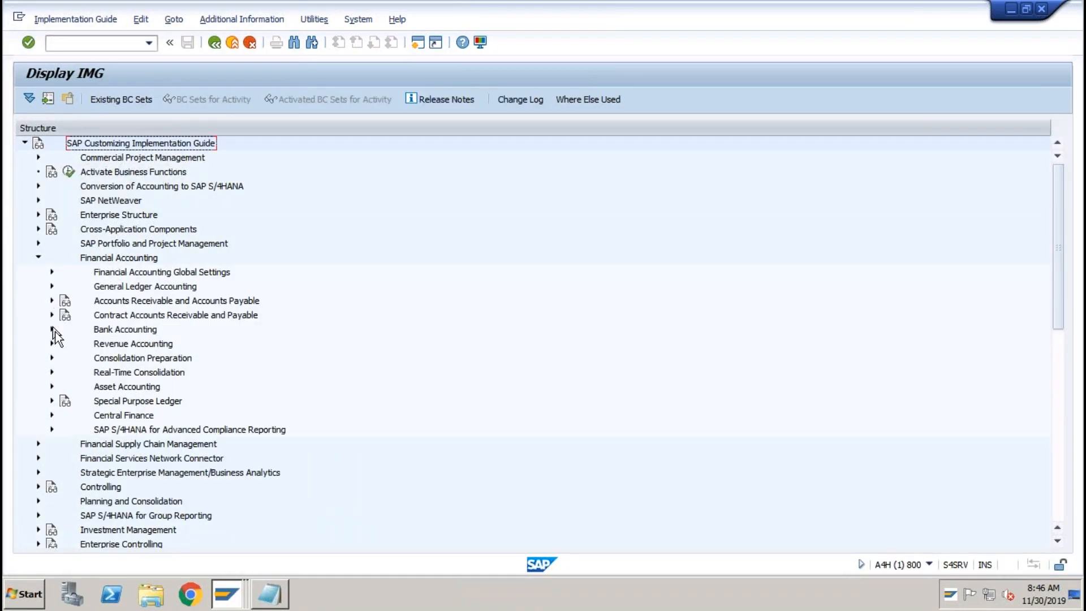
left_click(51, 386)
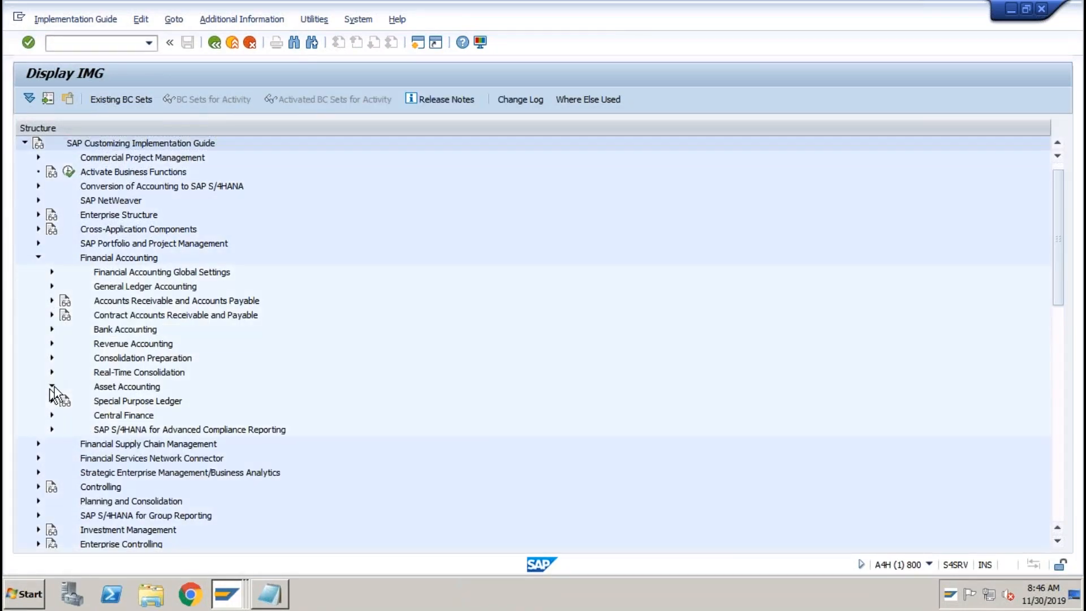
double_click(121, 402)
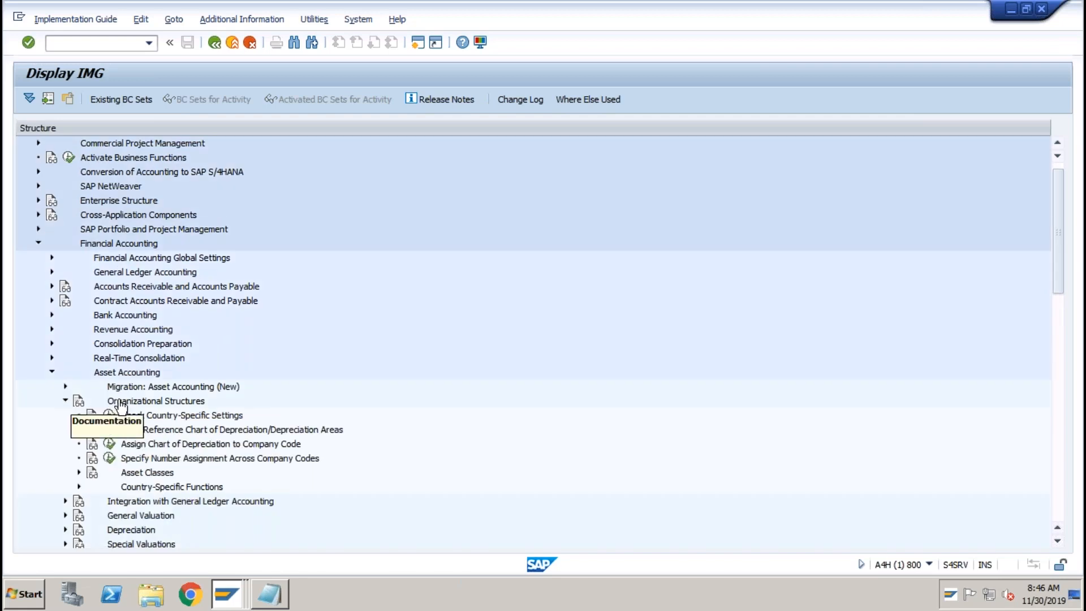
left_click(109, 431)
double_click(151, 207)
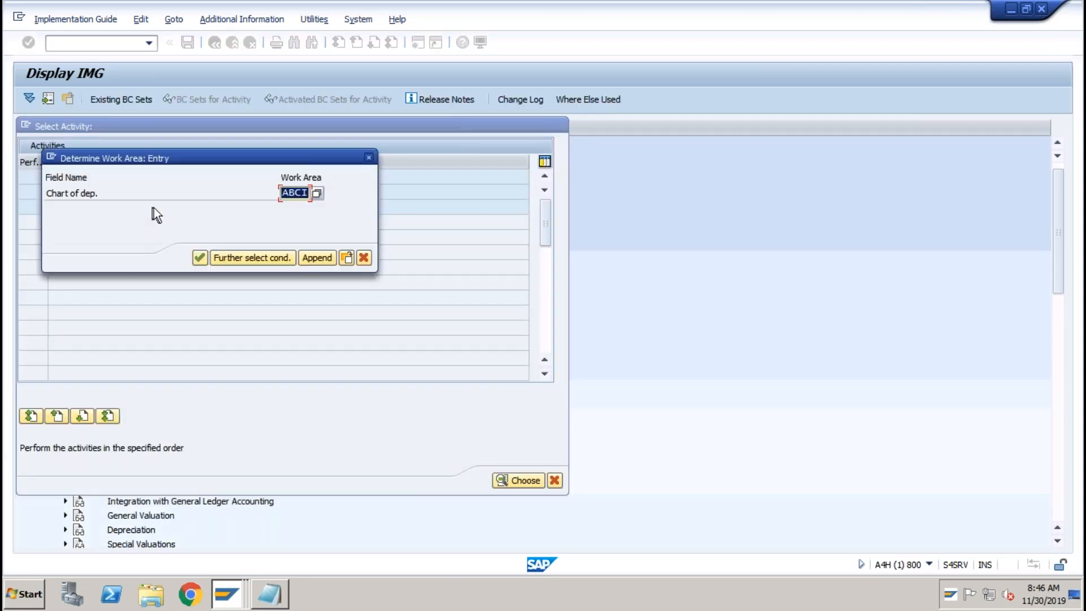
Enter work area TS01, find only ABCI and D001 exist, and cancel the entry.
type("ts01")
key("Return")
left_click(441, 417)
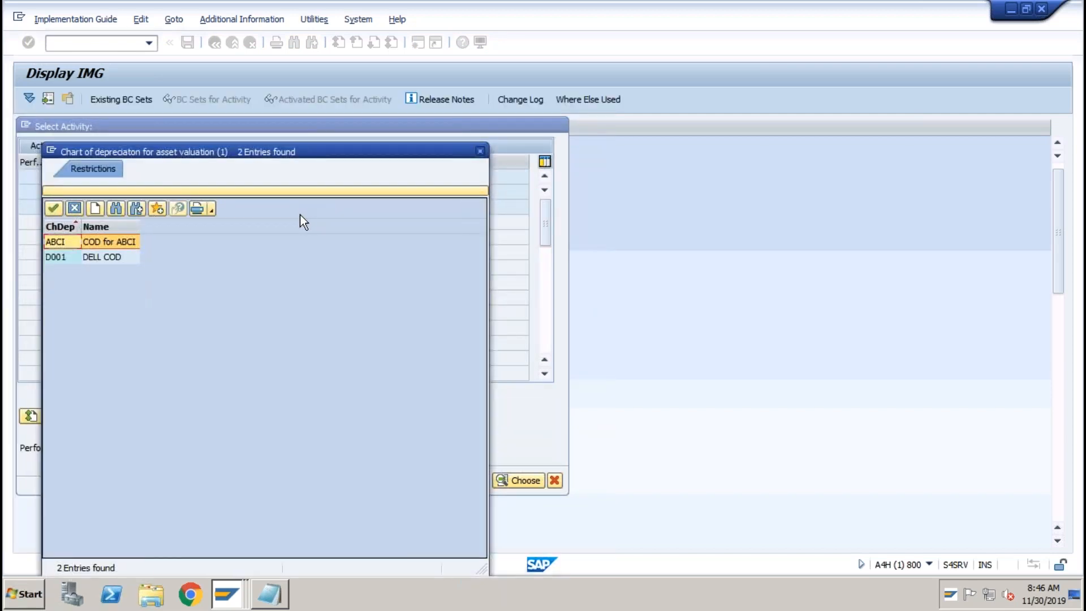
left_click(481, 151)
left_click(369, 159)
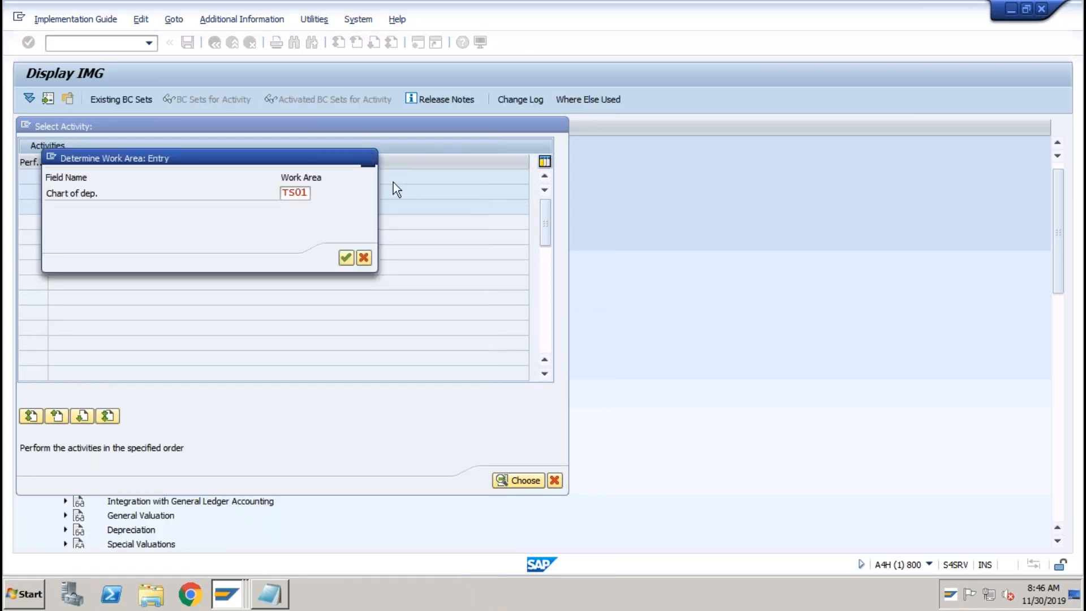
Log on to the S4 1809 connection in client 400 with the user name and password.
mouse_move(226, 593)
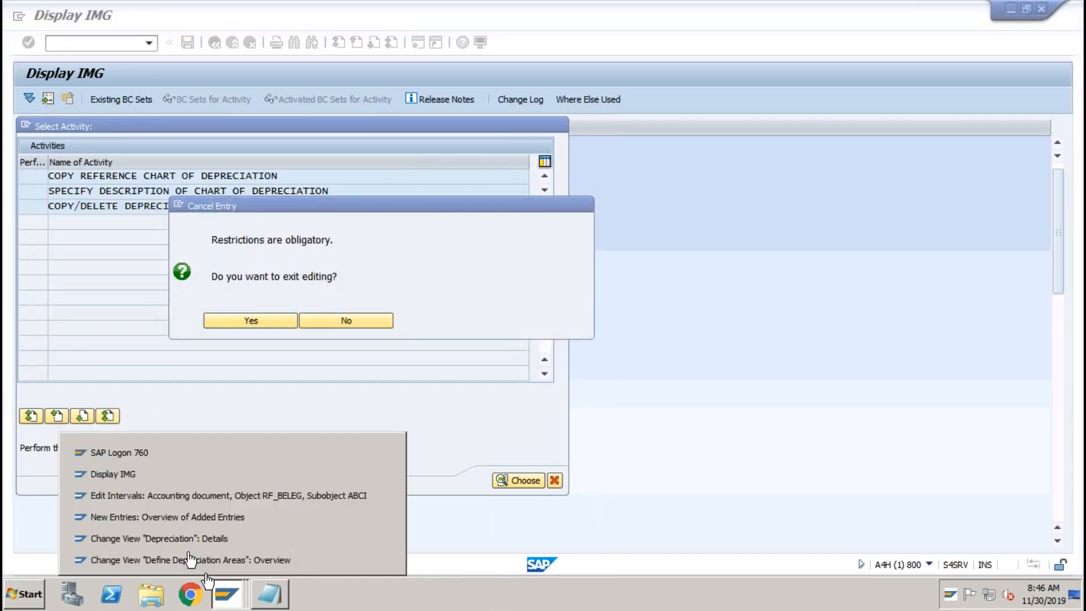
left_click(115, 453)
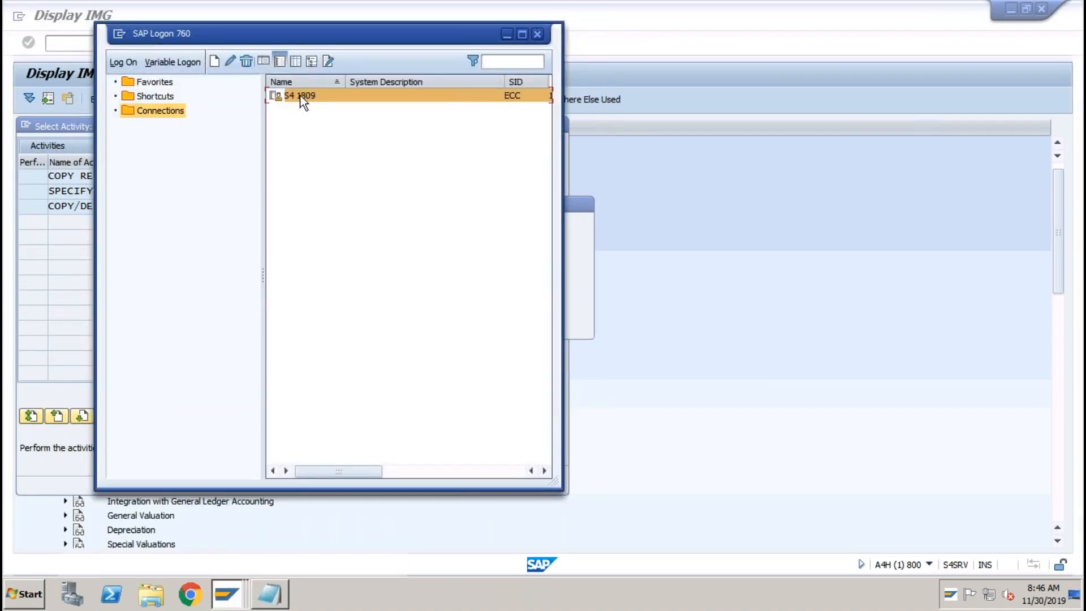
double_click(292, 101)
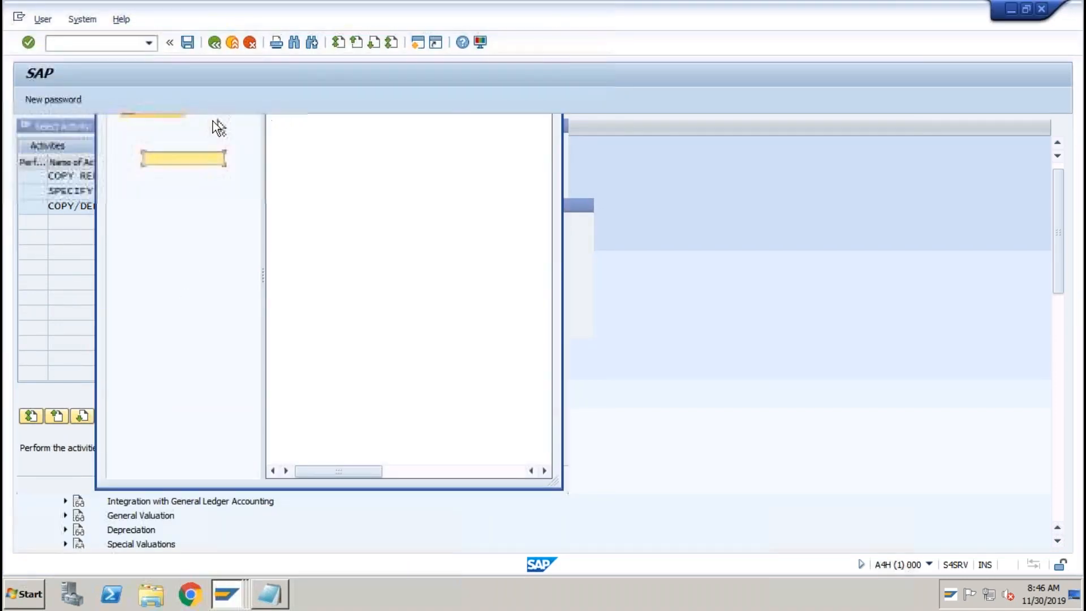
type("softnsol")
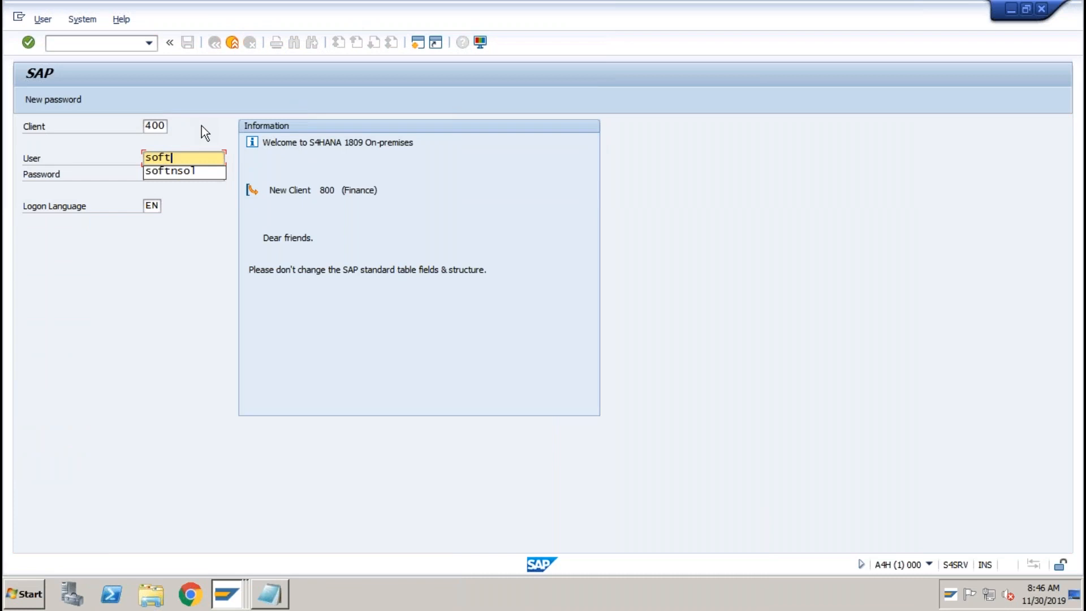
key("Tab")
type("*******")
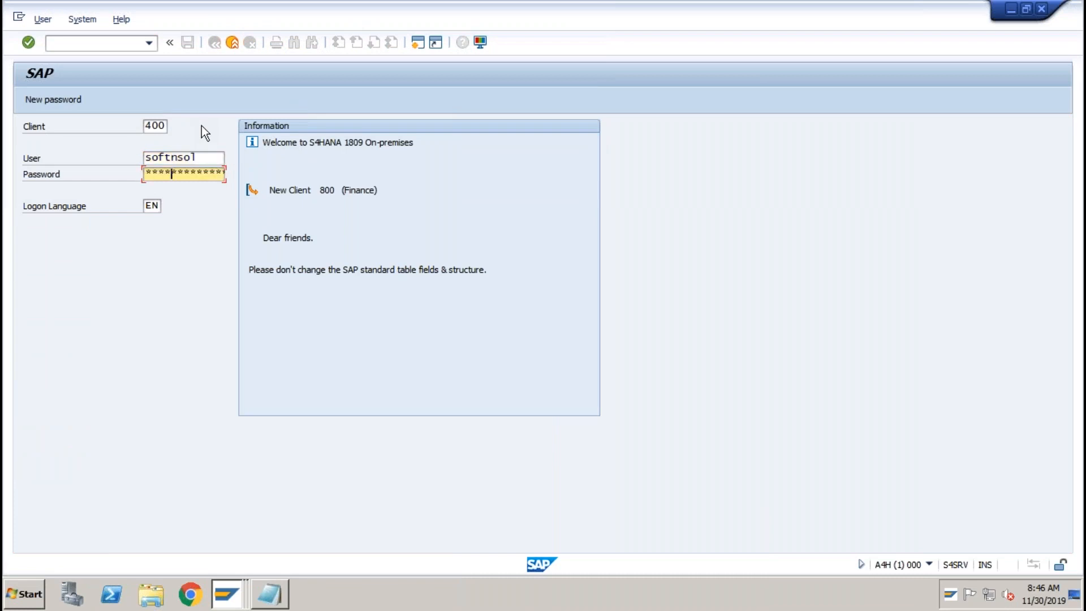
key("Return")
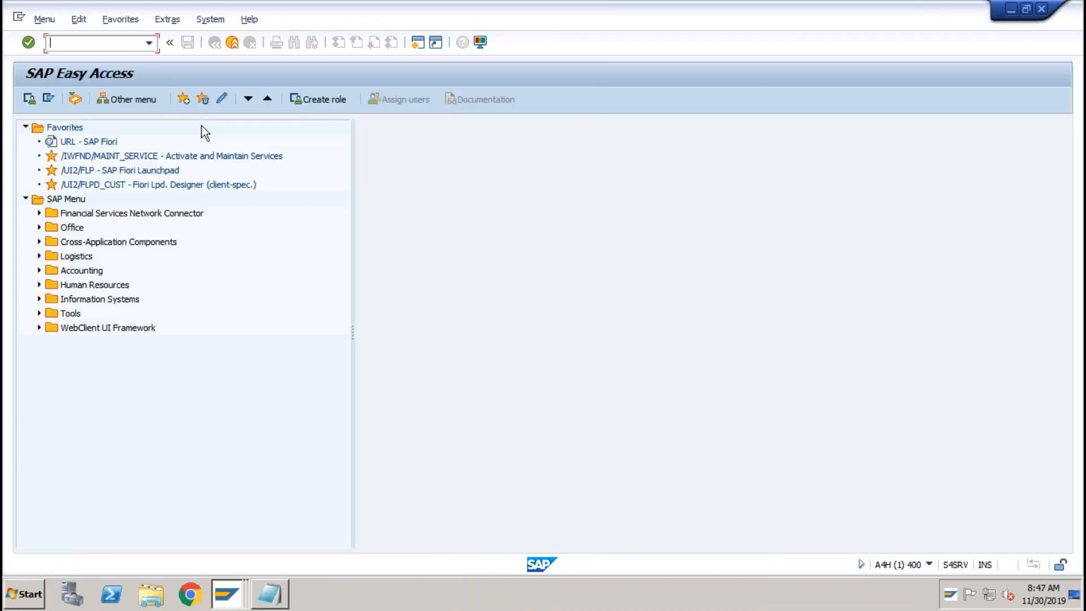
Run SPRO and execute Copy Reference Chart of Depreciation under Asset Accounting Organizational Structures.
type("spro")
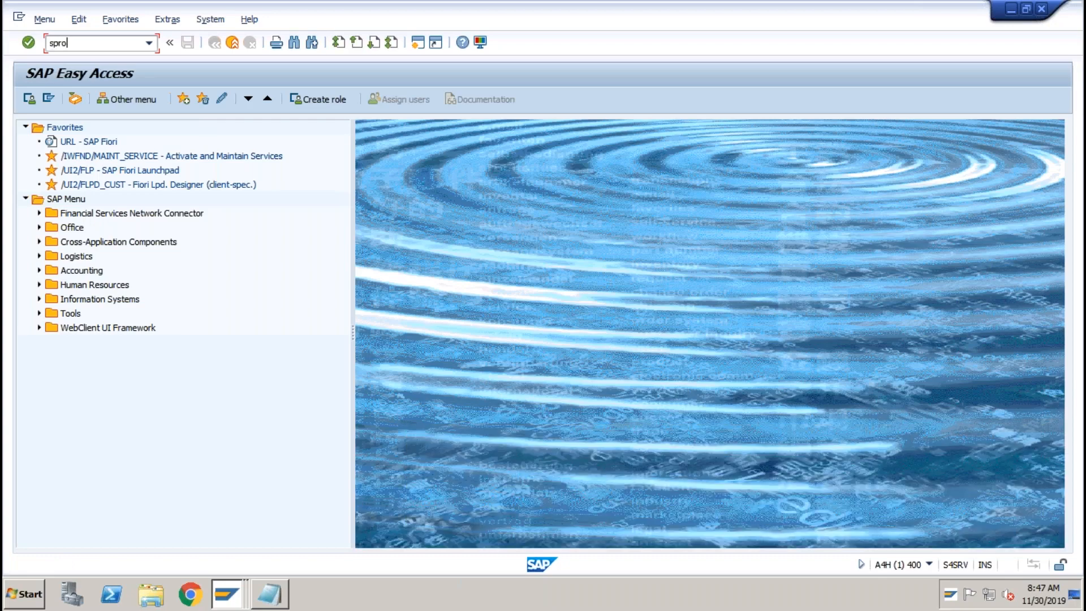
key("Return")
left_click(103, 96)
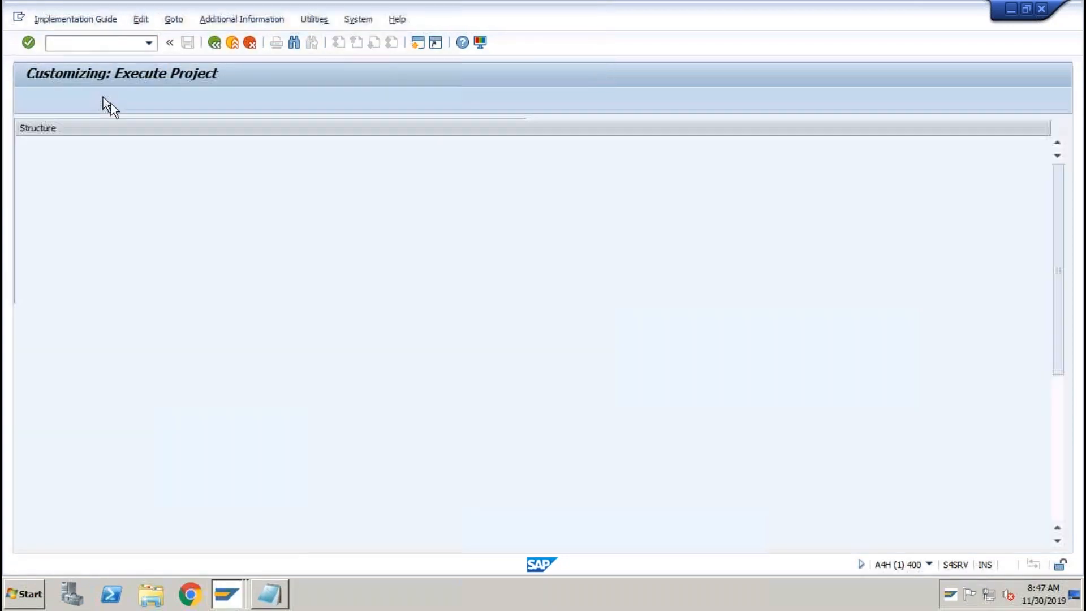
left_click(38, 257)
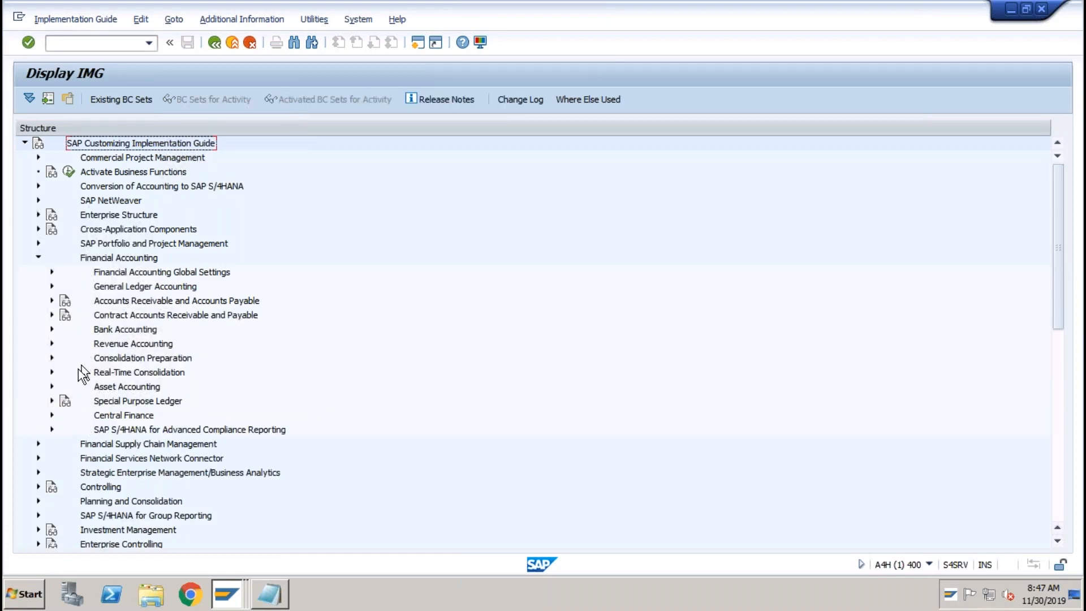
left_click(51, 387)
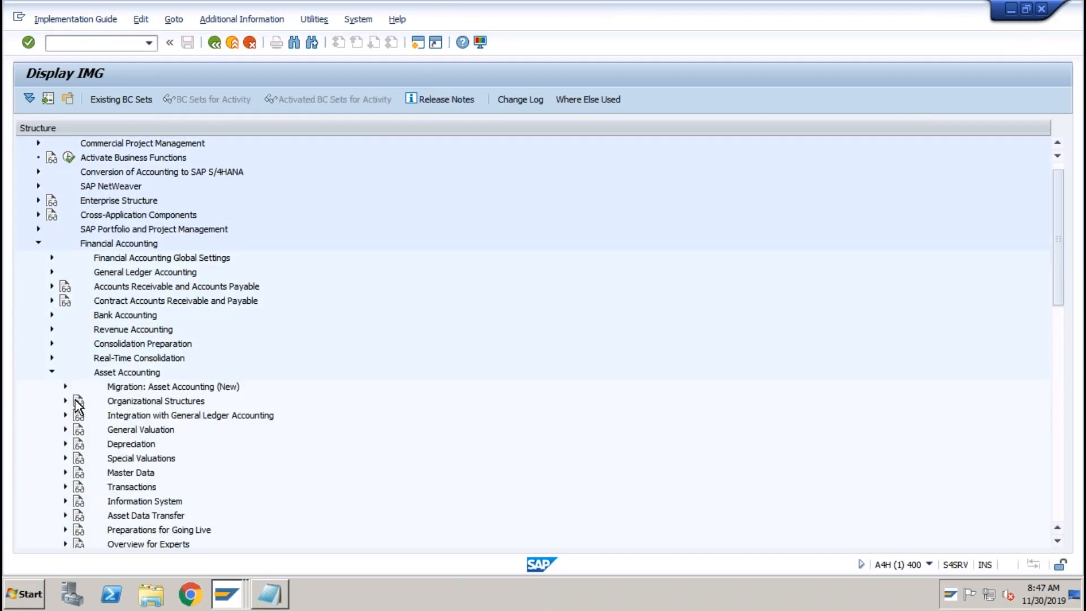
left_click(65, 401)
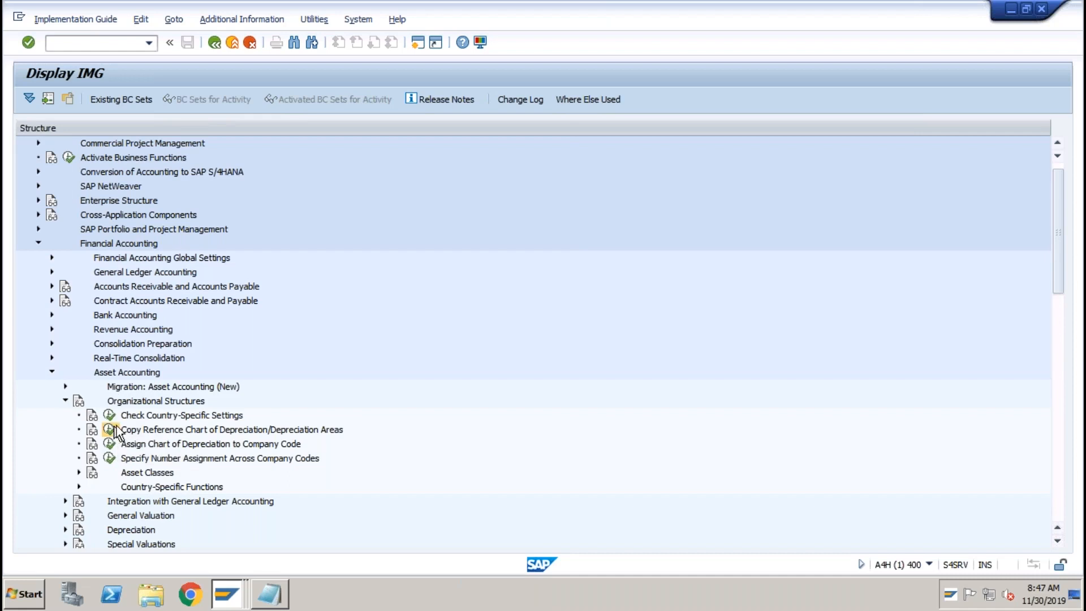
left_click(109, 430)
Open the depreciation areas activity for chart TS01 and inspect its T0 area.
double_click(167, 206)
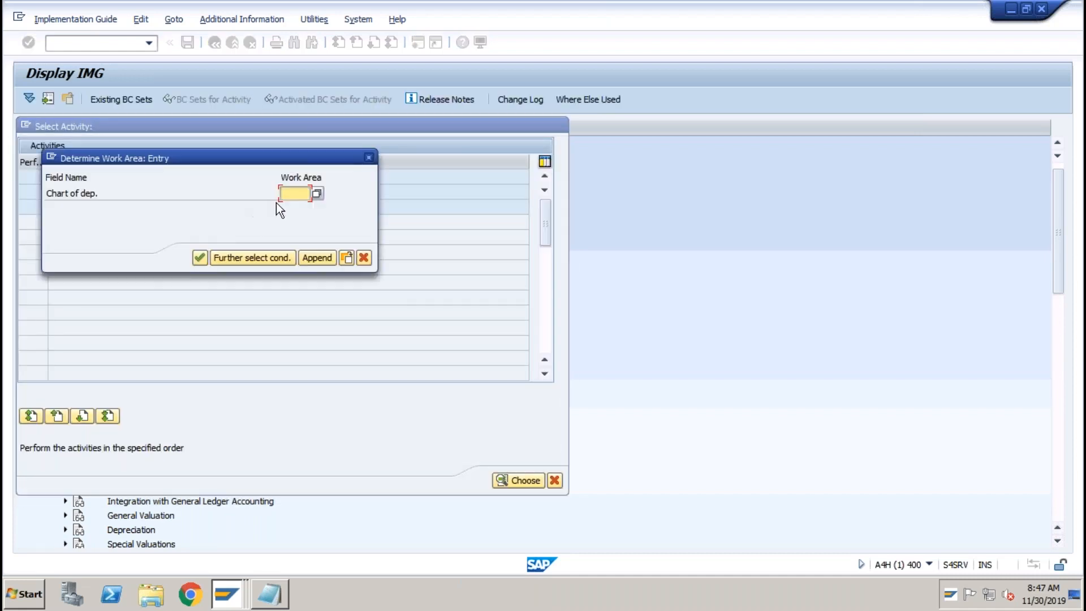
left_click(289, 196)
left_click(291, 206)
left_click(200, 257)
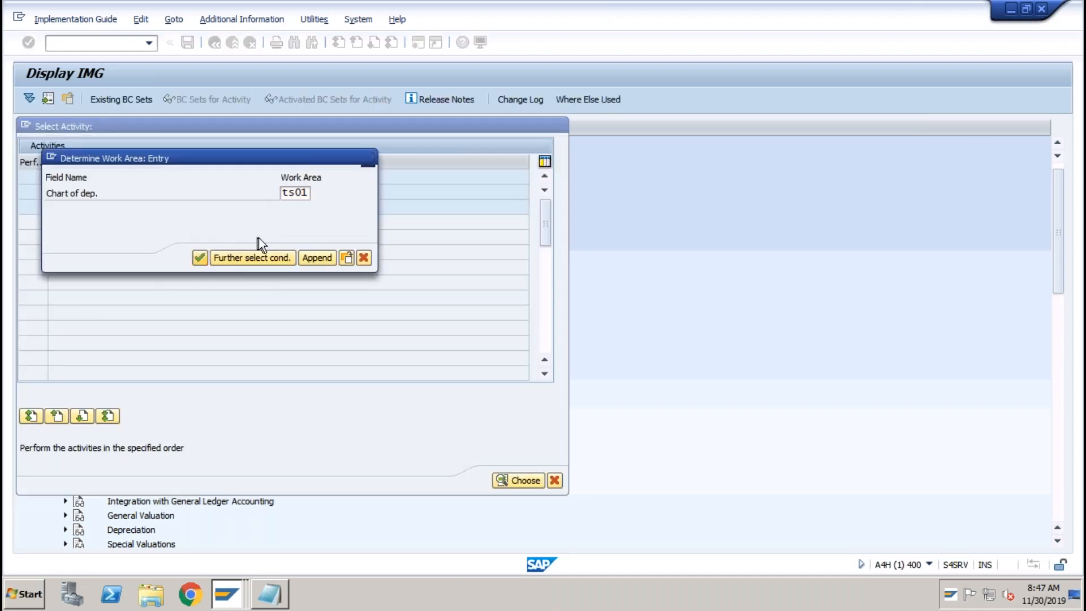
left_click(166, 219)
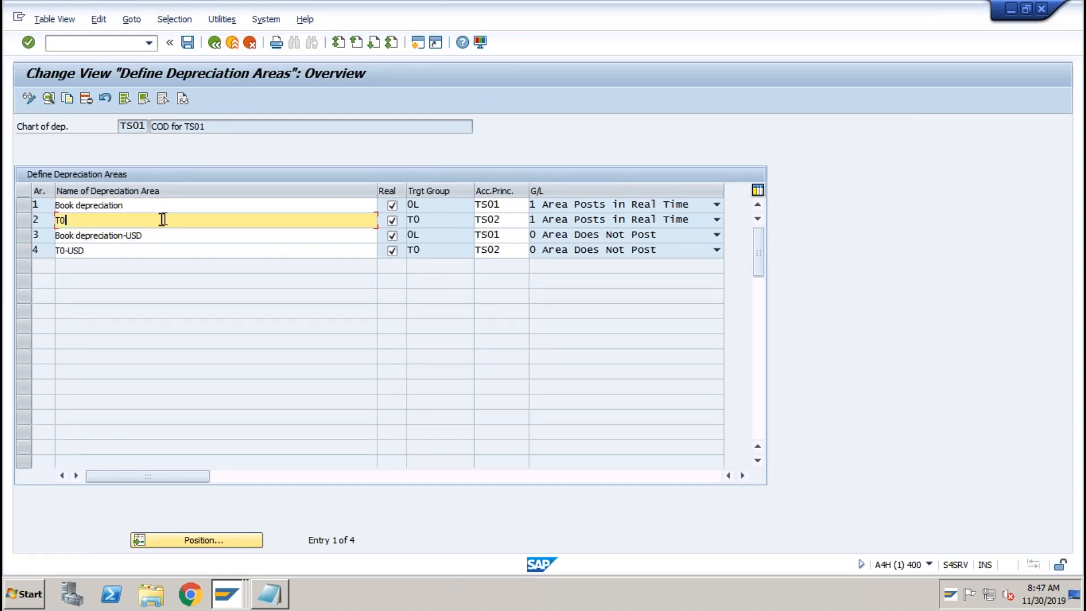
left_click(22, 205)
left_click(24, 220)
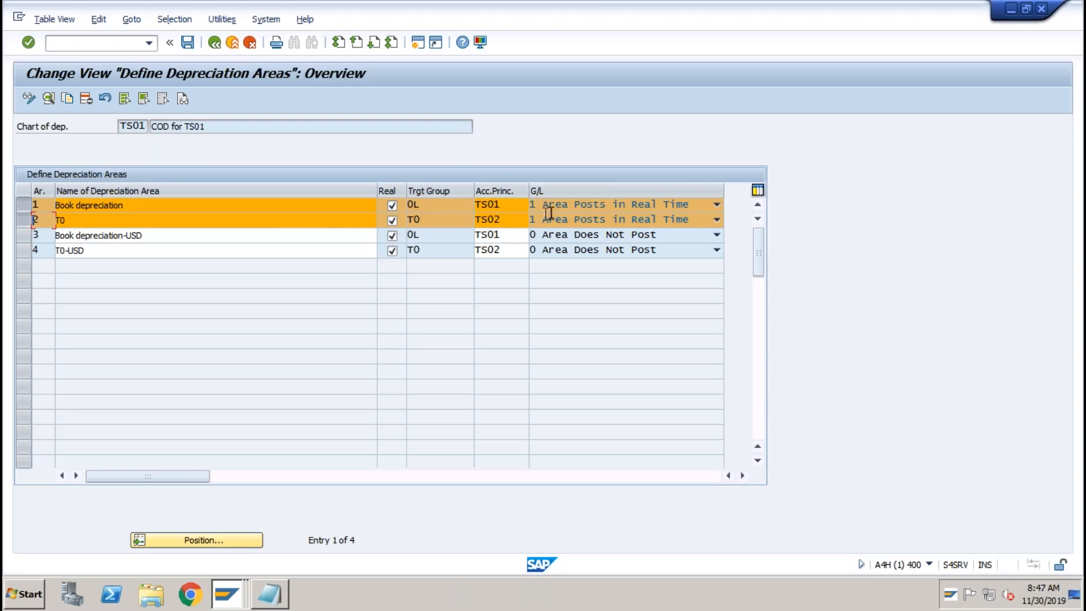
left_click(521, 208)
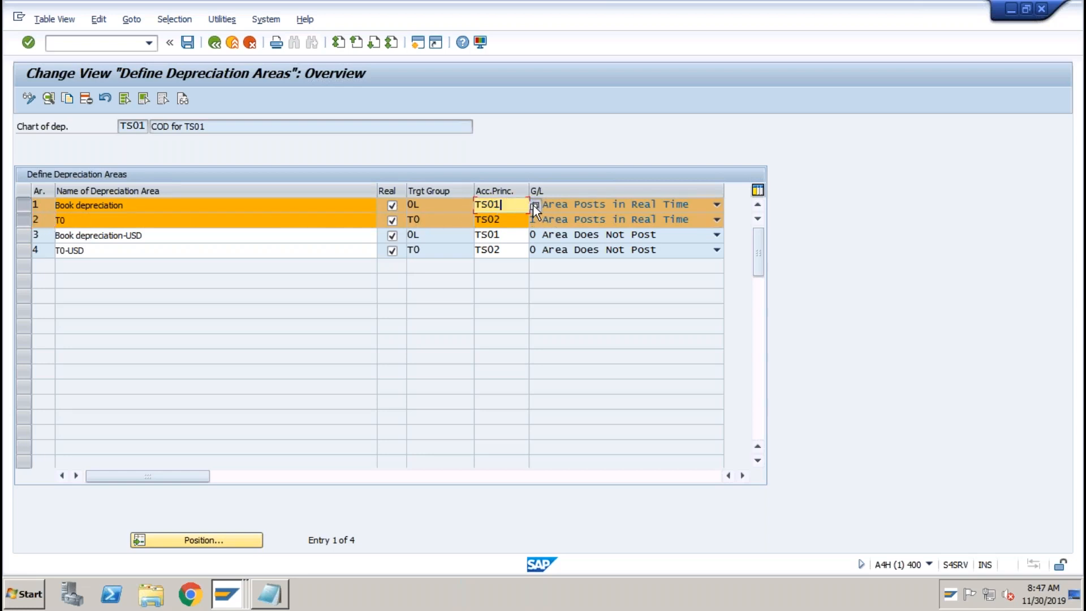
left_click(533, 205)
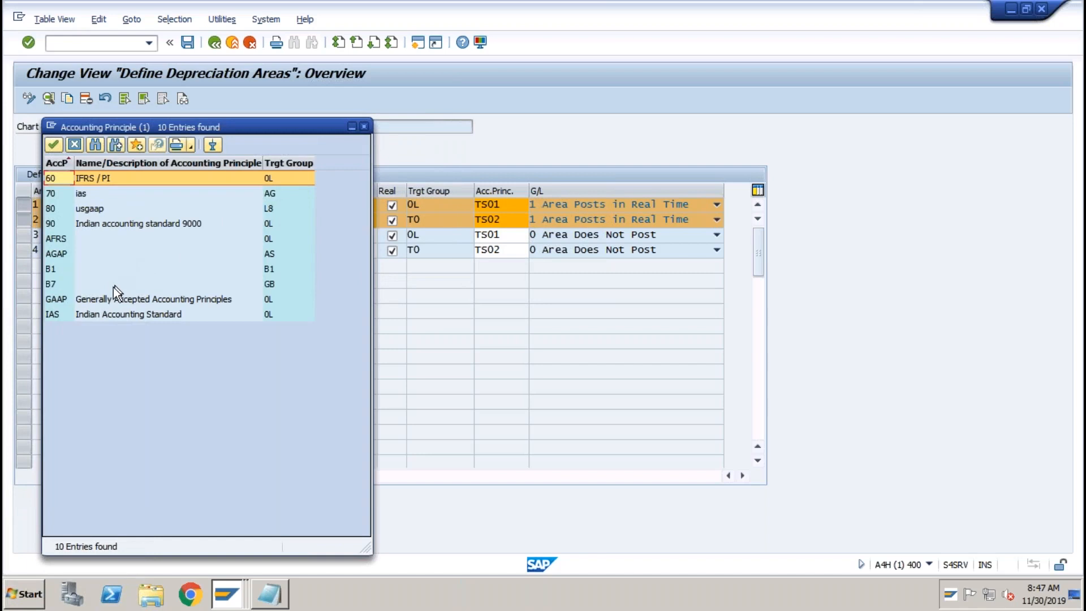
left_click(363, 127)
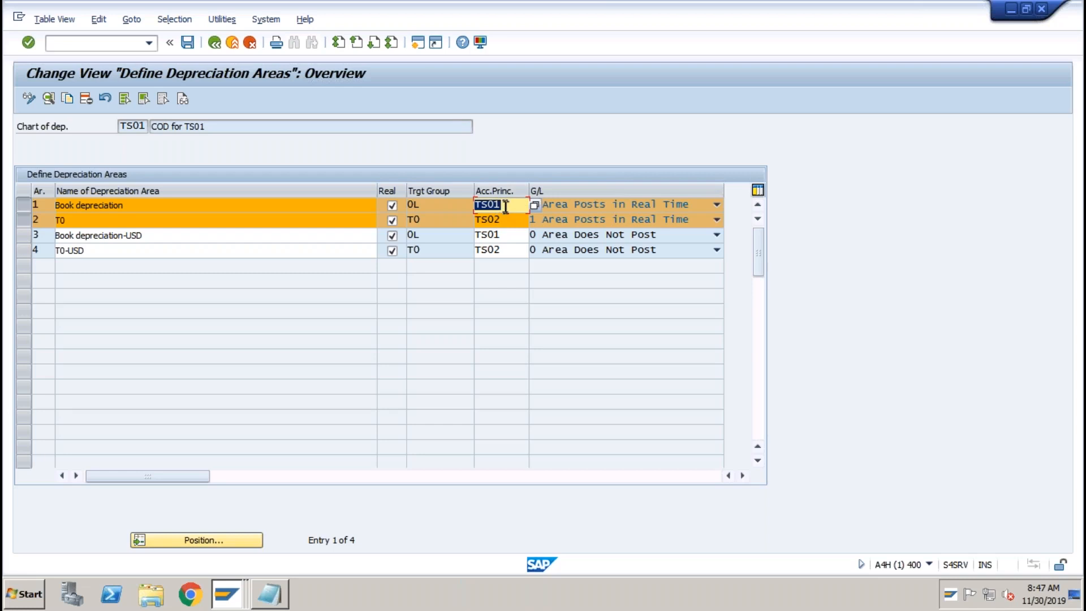
left_click(506, 220)
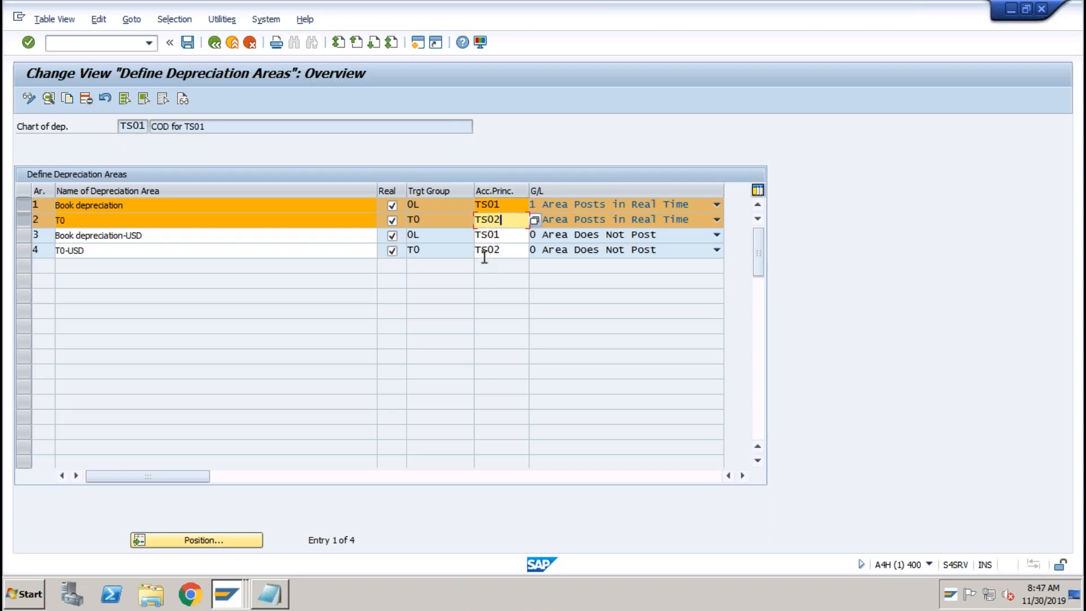
left_click(280, 207)
left_click(261, 220)
left_click(252, 235)
left_click(235, 251)
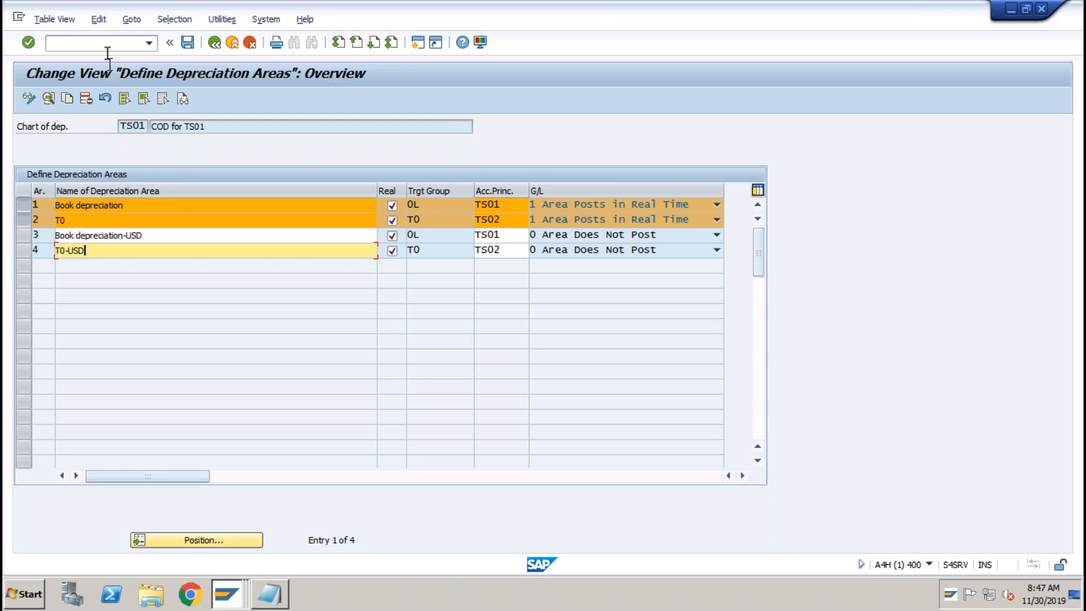
left_click(106, 43)
Open Asset Explorer with /nAW01N and load asset 3002 from the asset lookup.
type("/naw01")
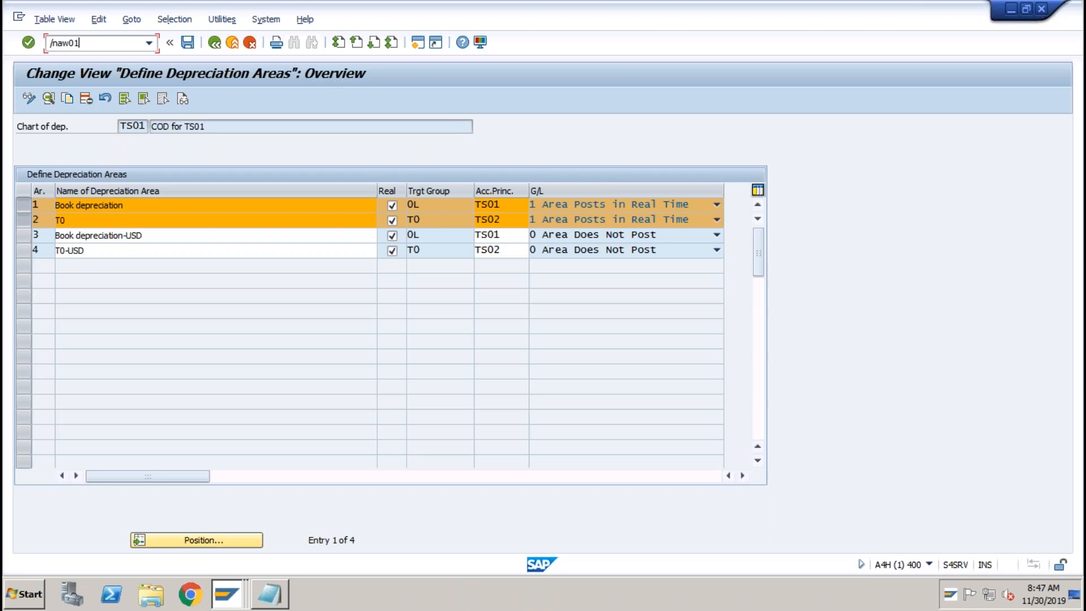
type("n")
key("Return")
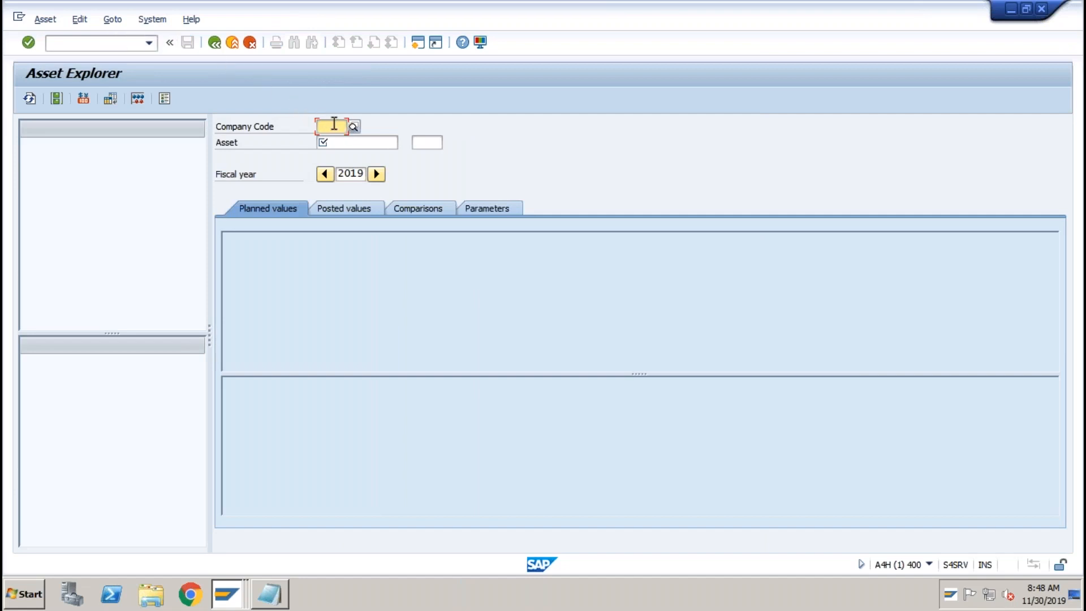
type("ts01")
key("Tab")
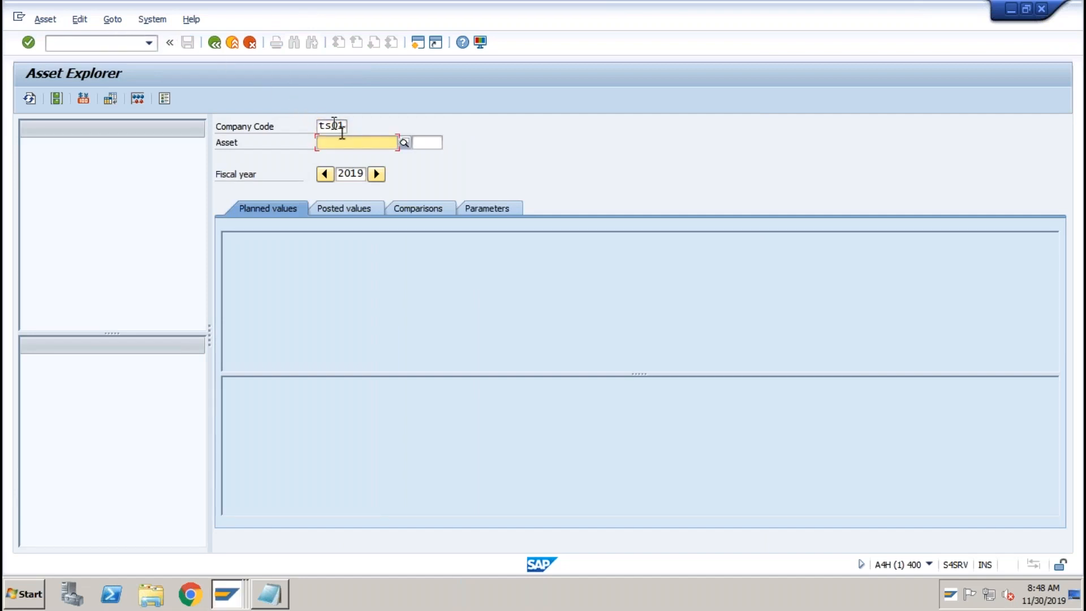
left_click(404, 142)
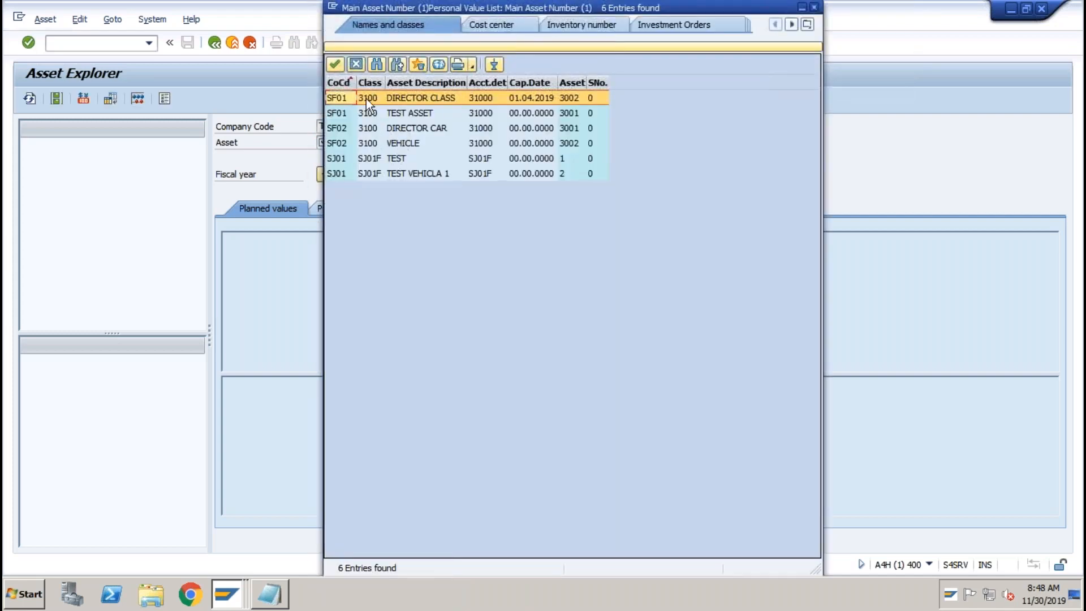
double_click(365, 99)
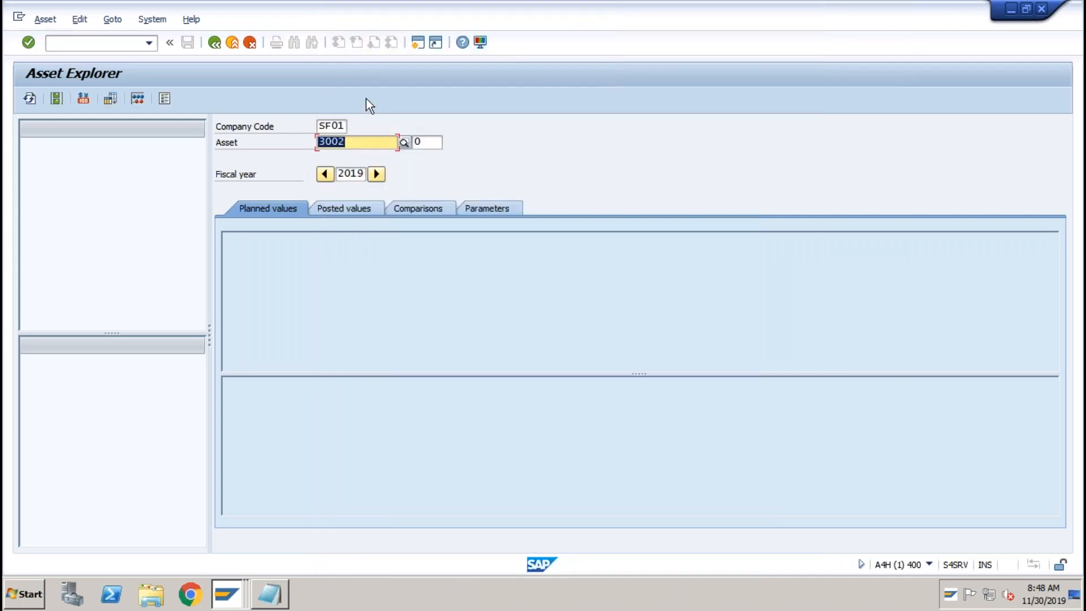
key("Return")
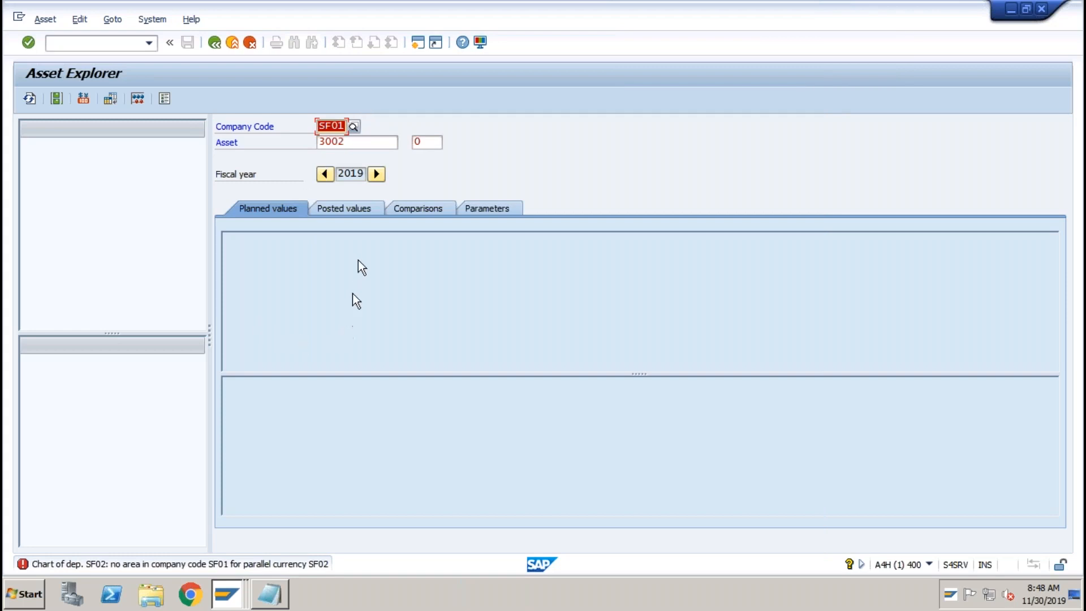
Switch company code to TS01 and load asset 30003 (BIKE) via a class 3100 search.
left_click(350, 143)
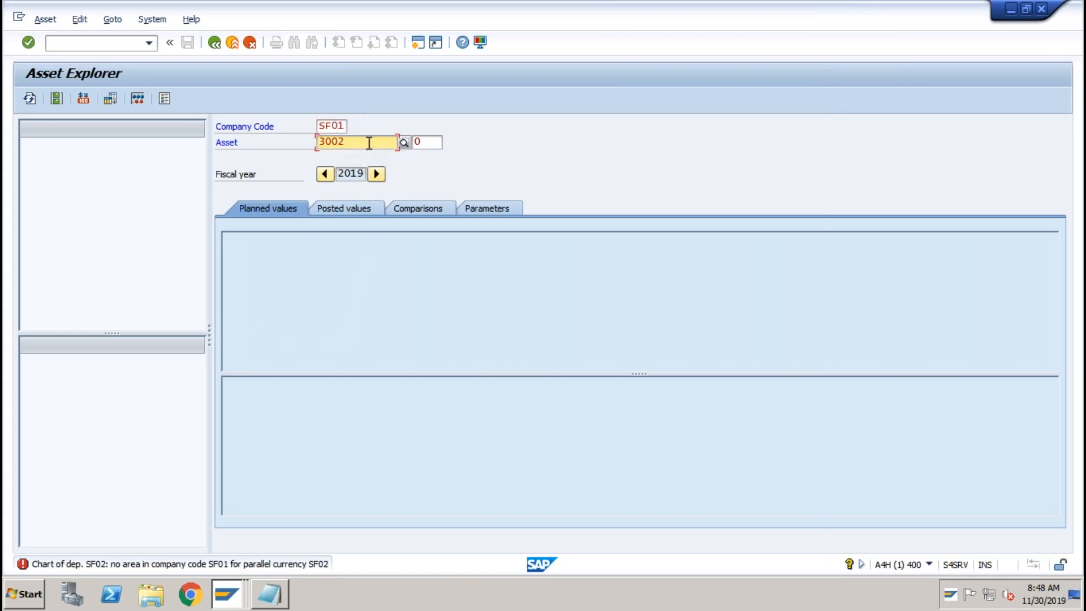
left_click_drag(318, 126, 348, 124)
type("ts")
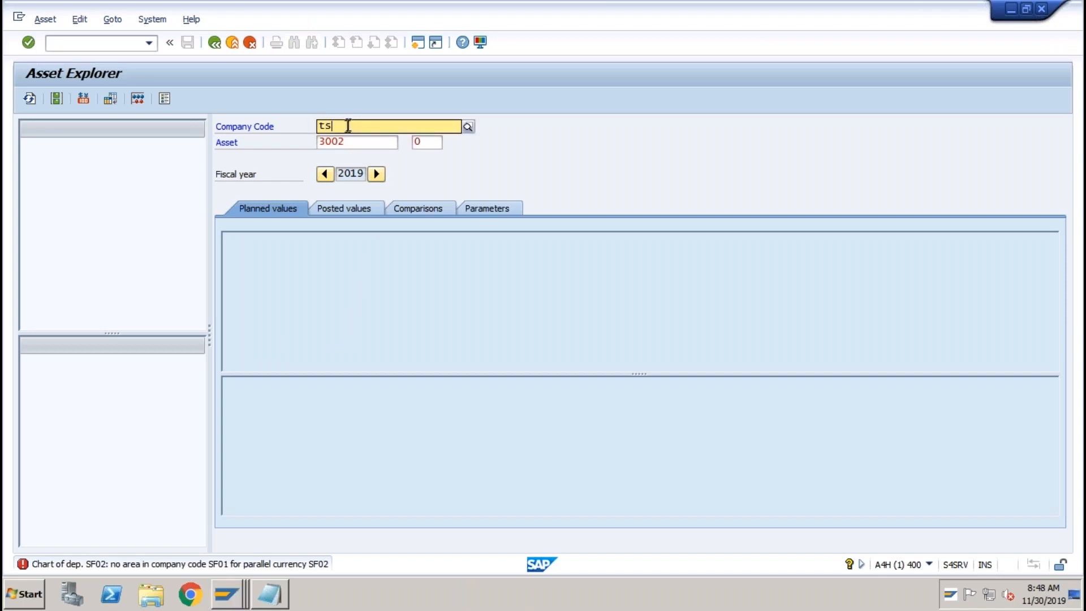
left_click(340, 155)
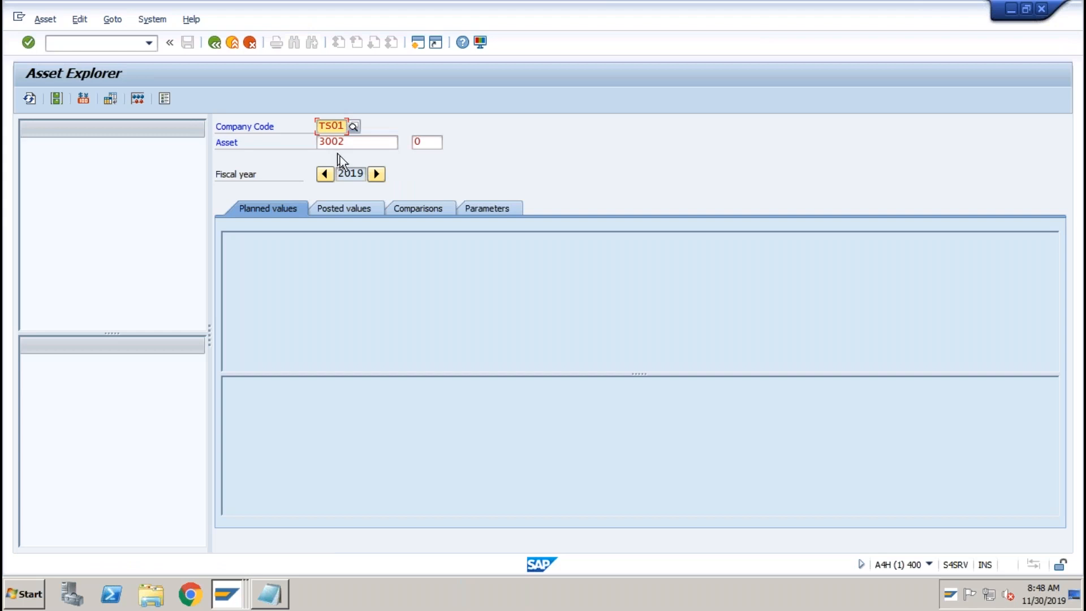
left_click(371, 140)
left_click(405, 141)
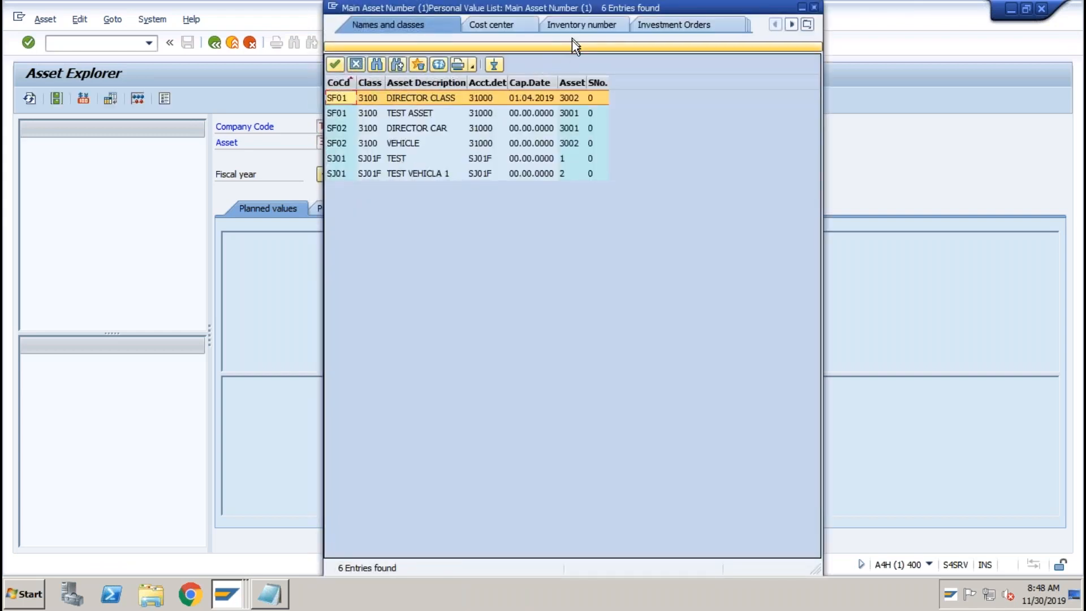
left_click(571, 46)
left_click(493, 82)
type("3100")
key("Return")
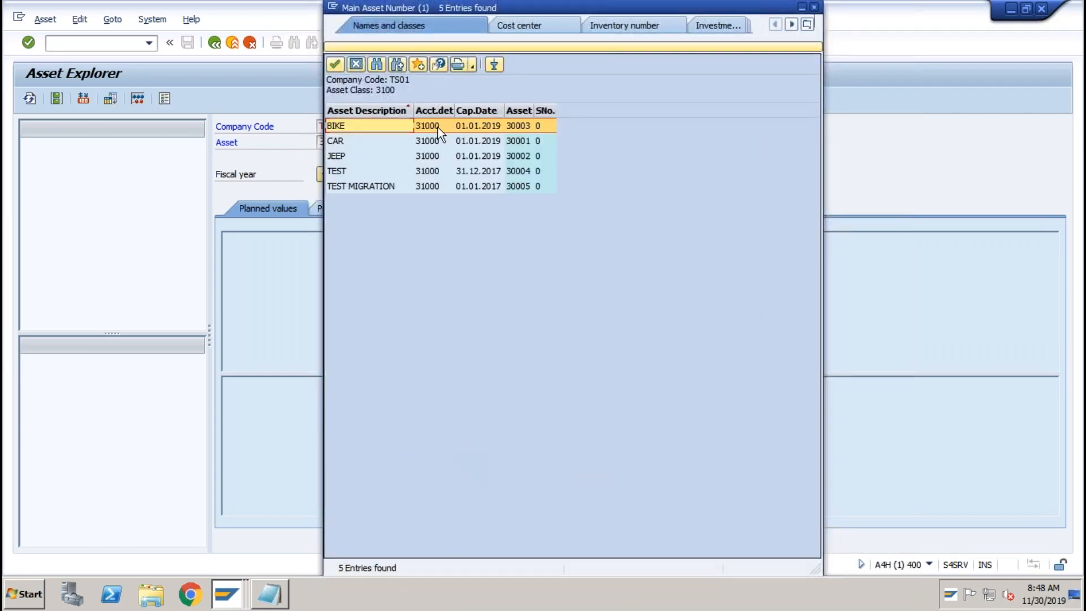
double_click(438, 128)
key("Return")
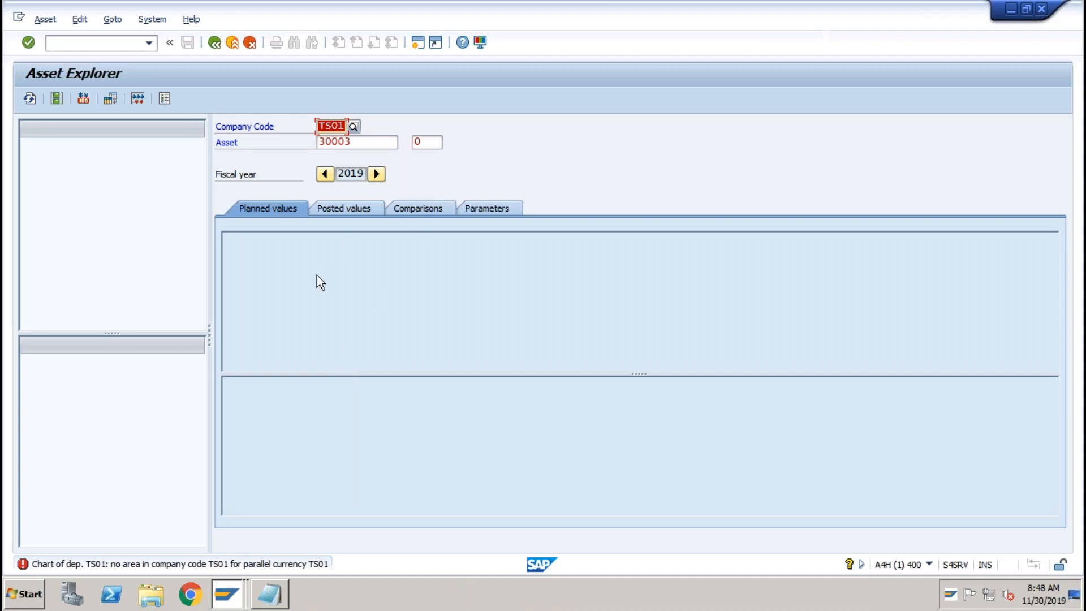
Log off the Asset Explorer session via System > Log off.
left_click(150, 20)
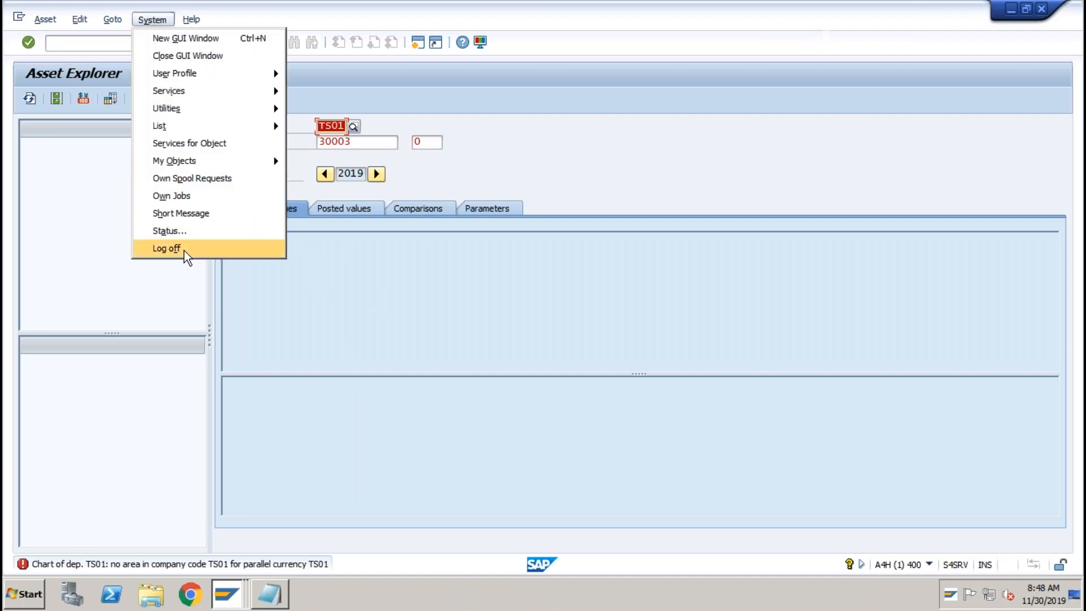
left_click(180, 247)
left_click(164, 273)
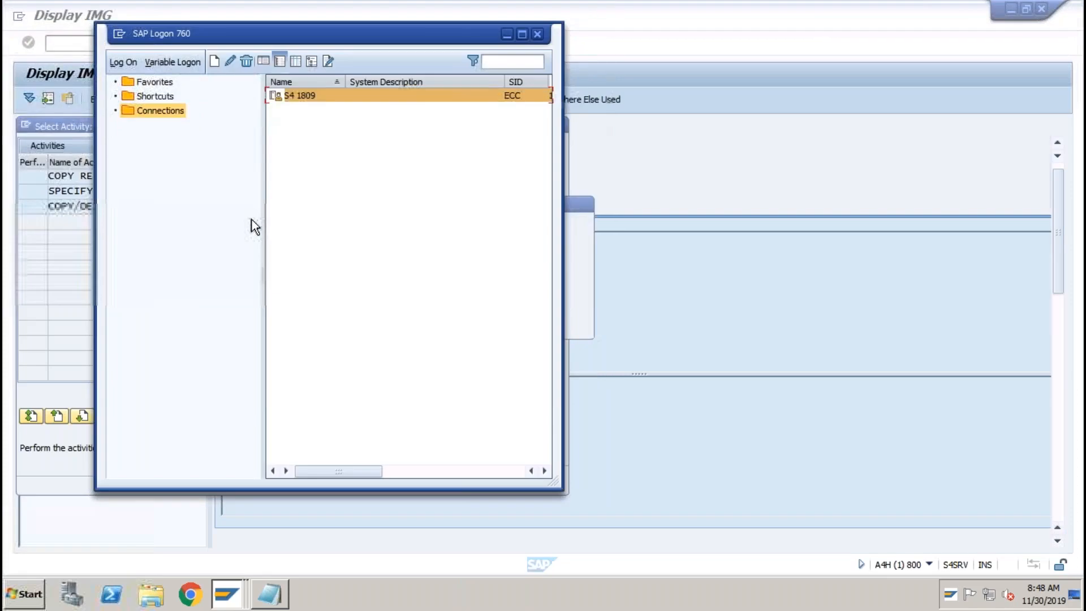
left_click(506, 40)
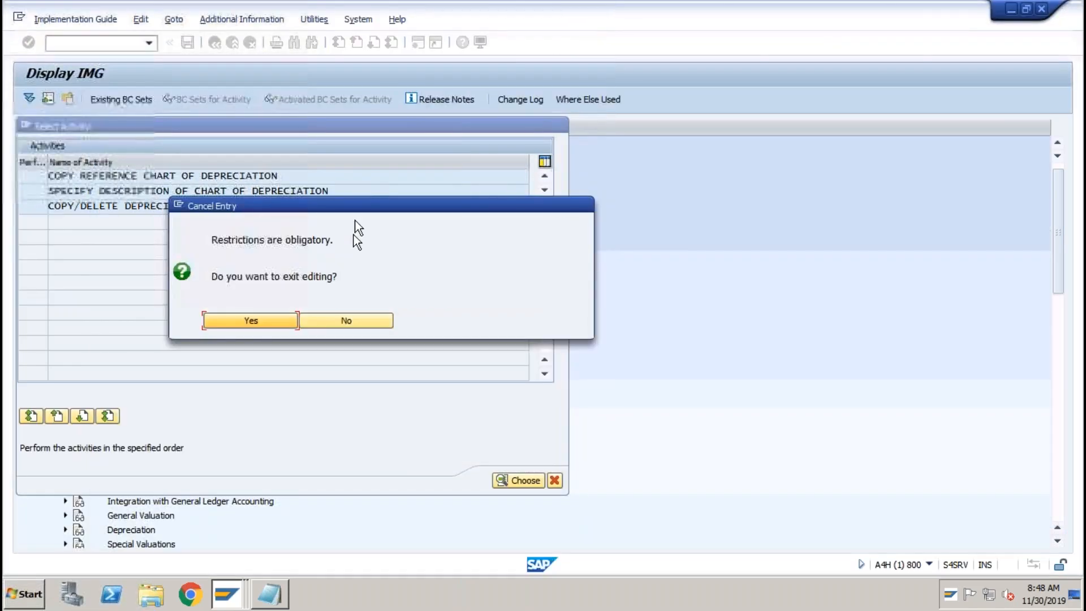
Close the Work Area and Select Activity dialogs and exit the customizing guide to SAP Easy Access.
left_click(315, 320)
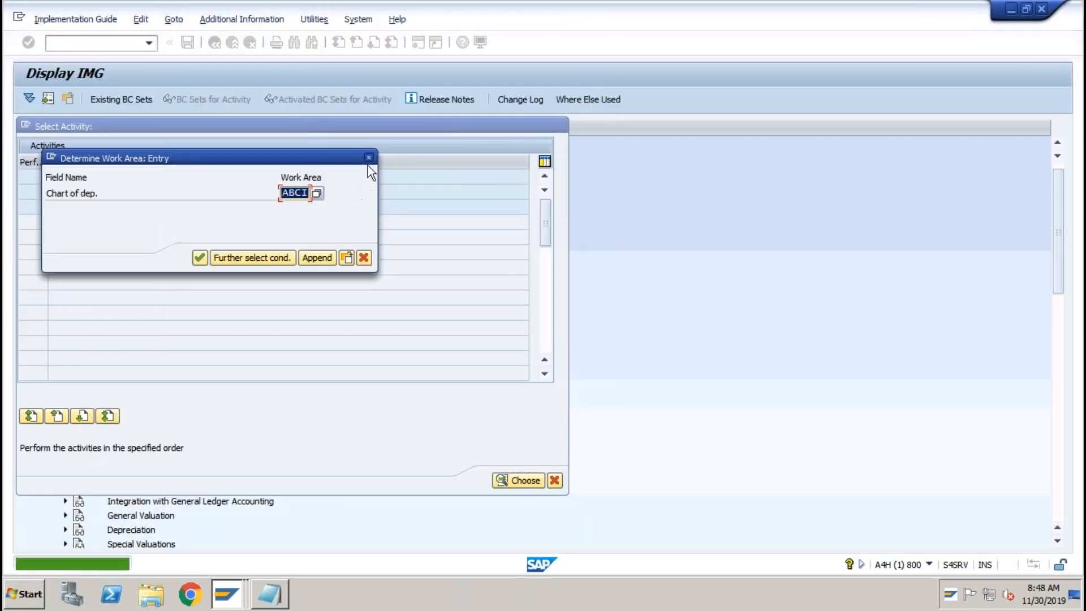
left_click(370, 158)
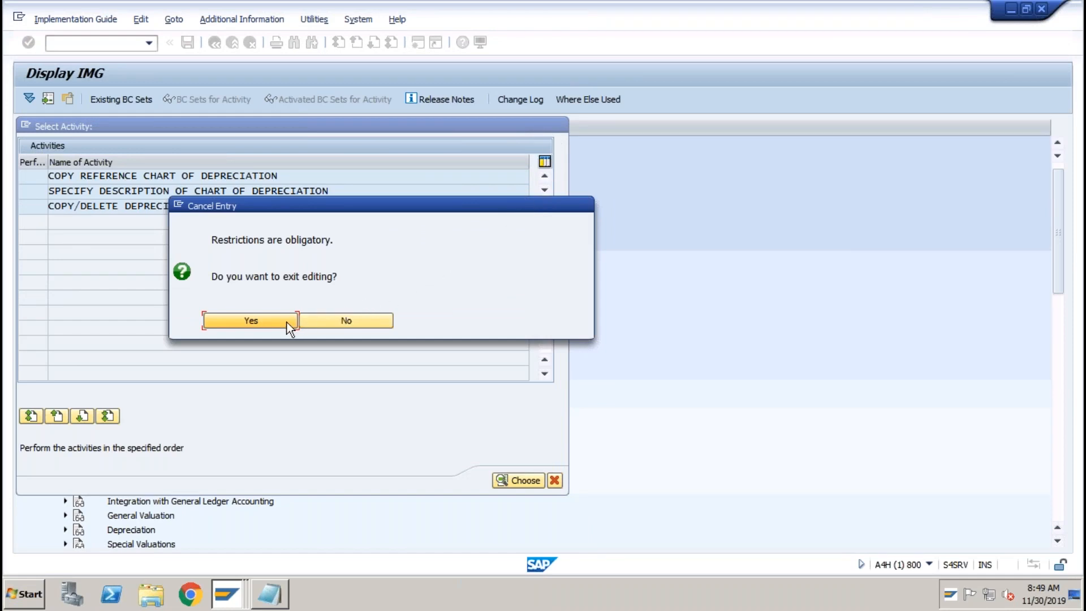
left_click(346, 318)
left_click(554, 481)
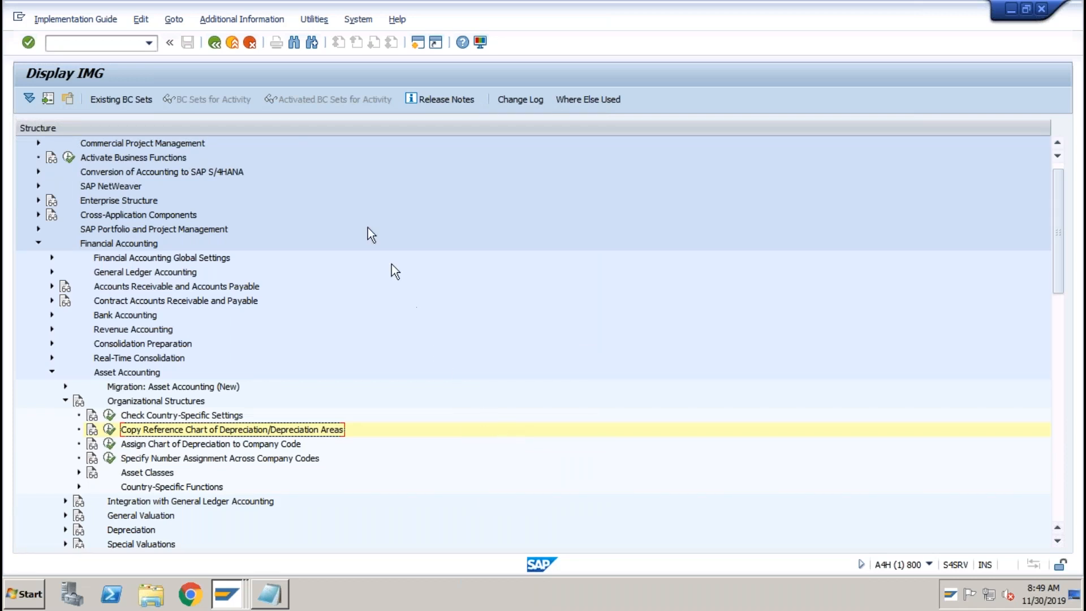
left_click(233, 43)
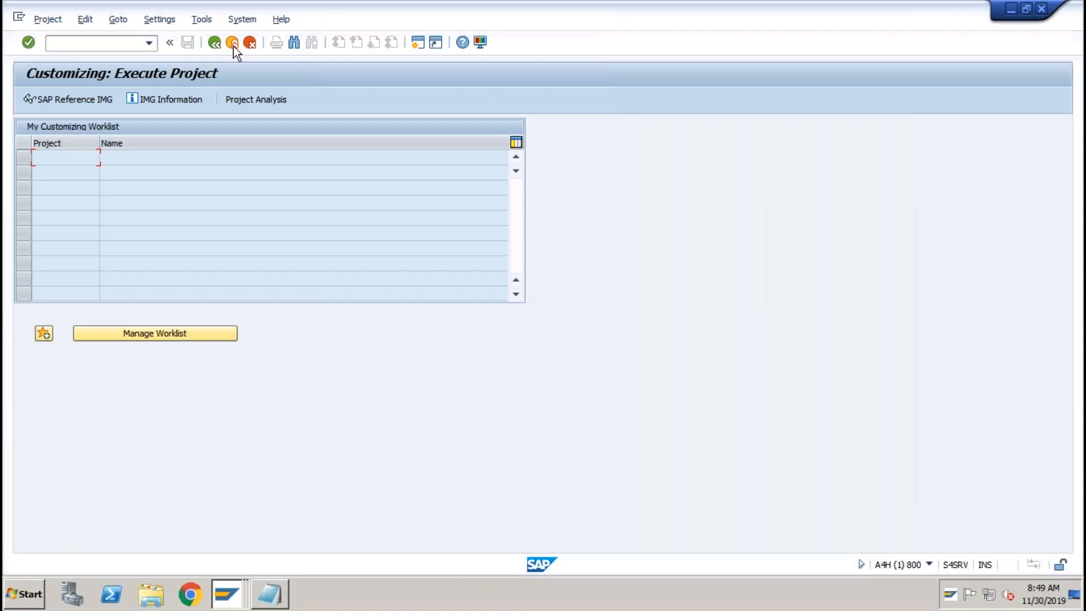
left_click(233, 44)
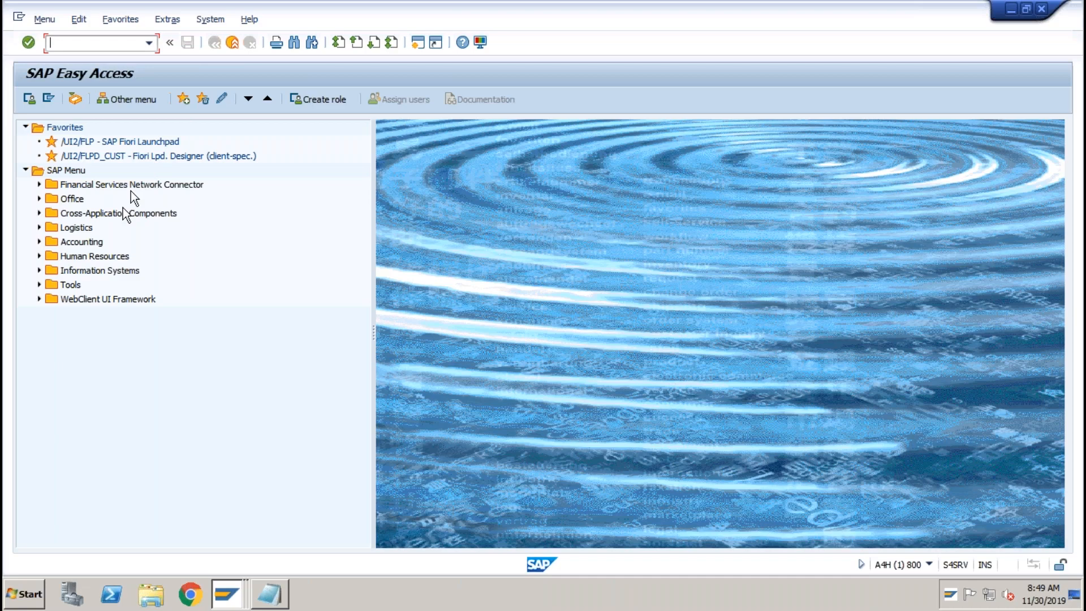
Launch report S_ALR_87011963 from Fixed Assets > Information System > Asset Balances > Asset Lists.
left_click(39, 244)
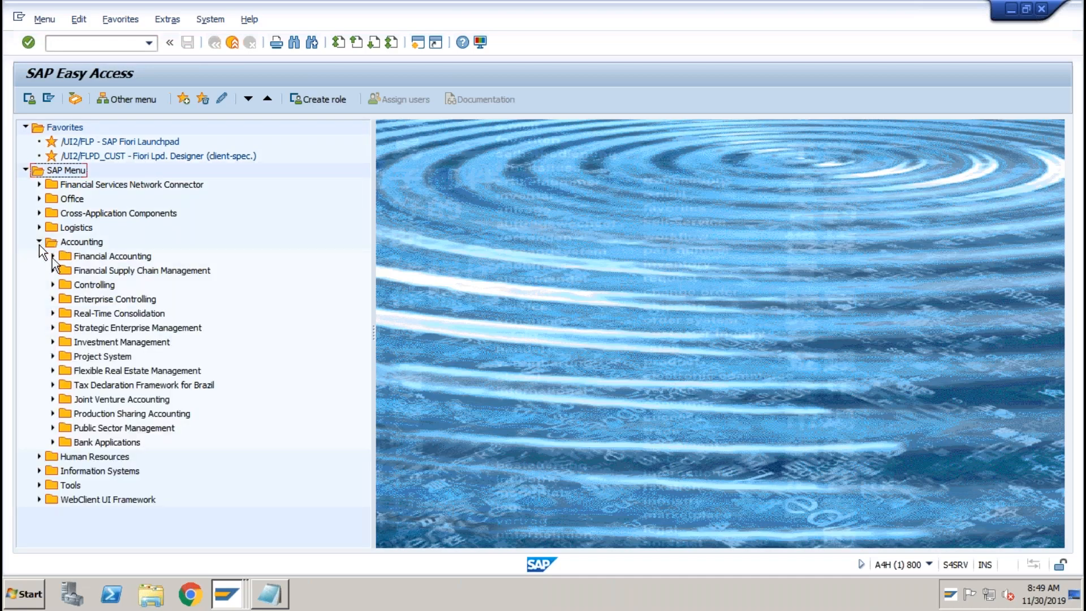
left_click(54, 257)
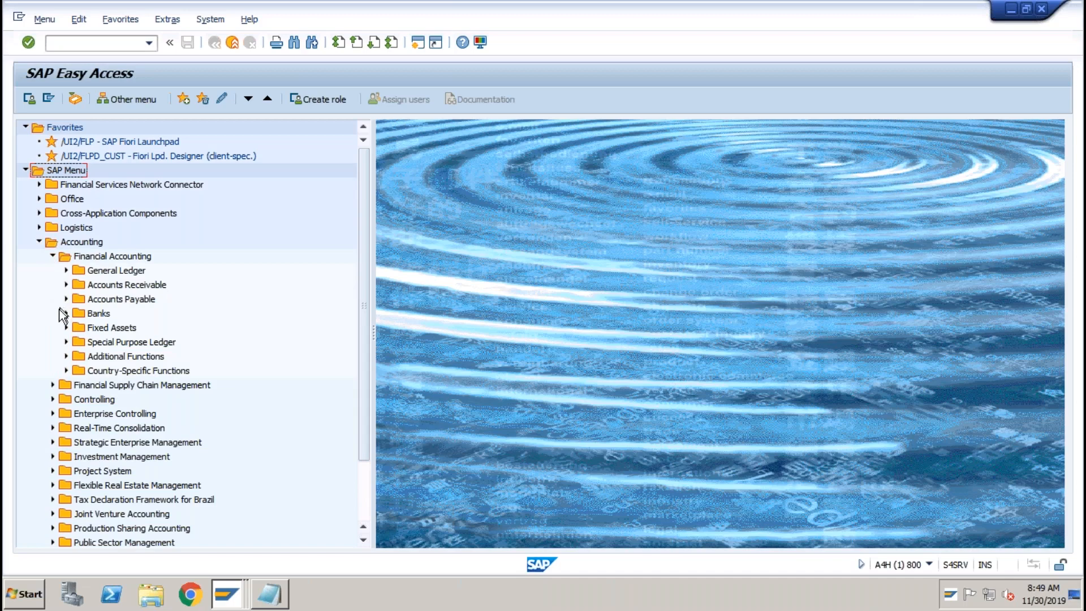
left_click(66, 327)
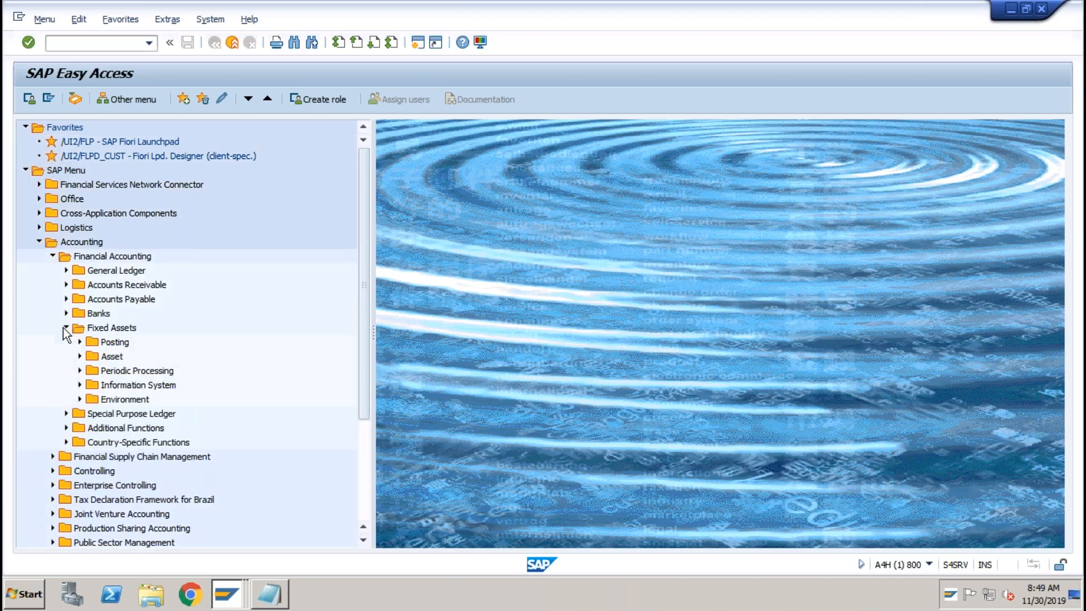
left_click(80, 385)
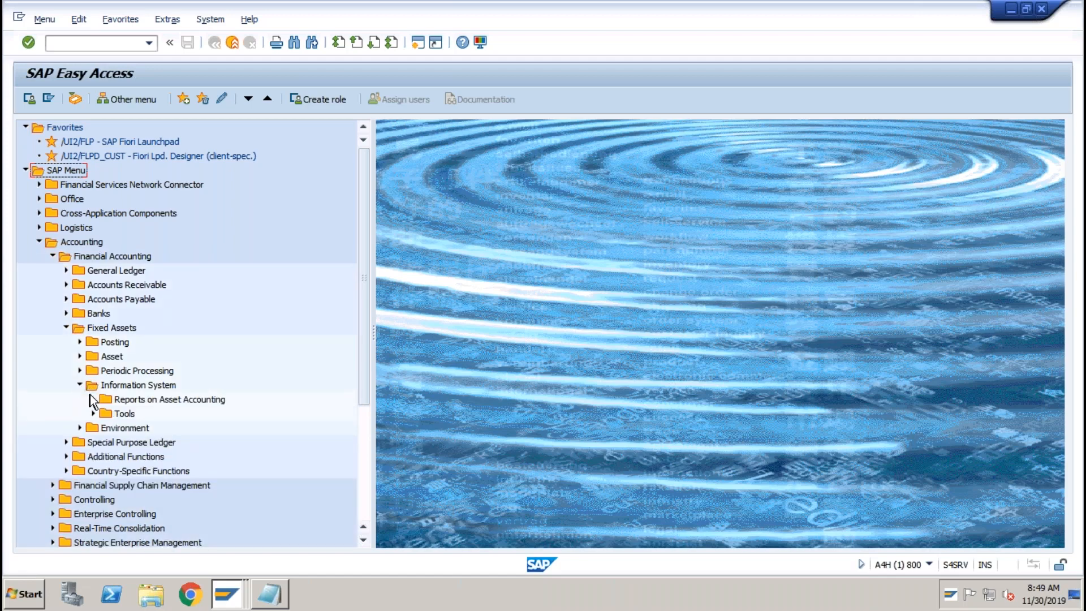
left_click(92, 398)
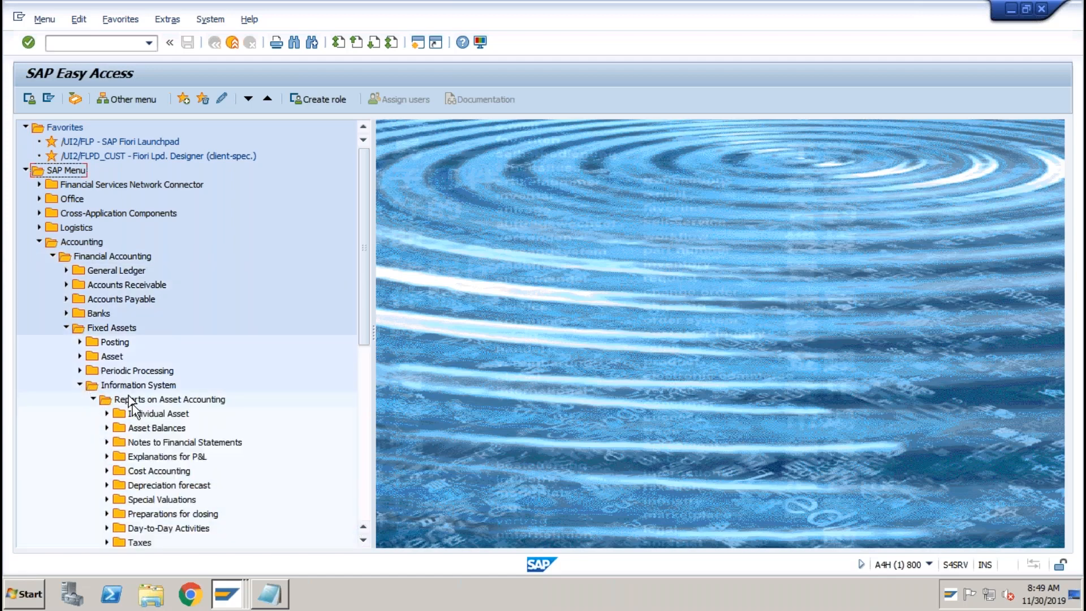
left_click(130, 430)
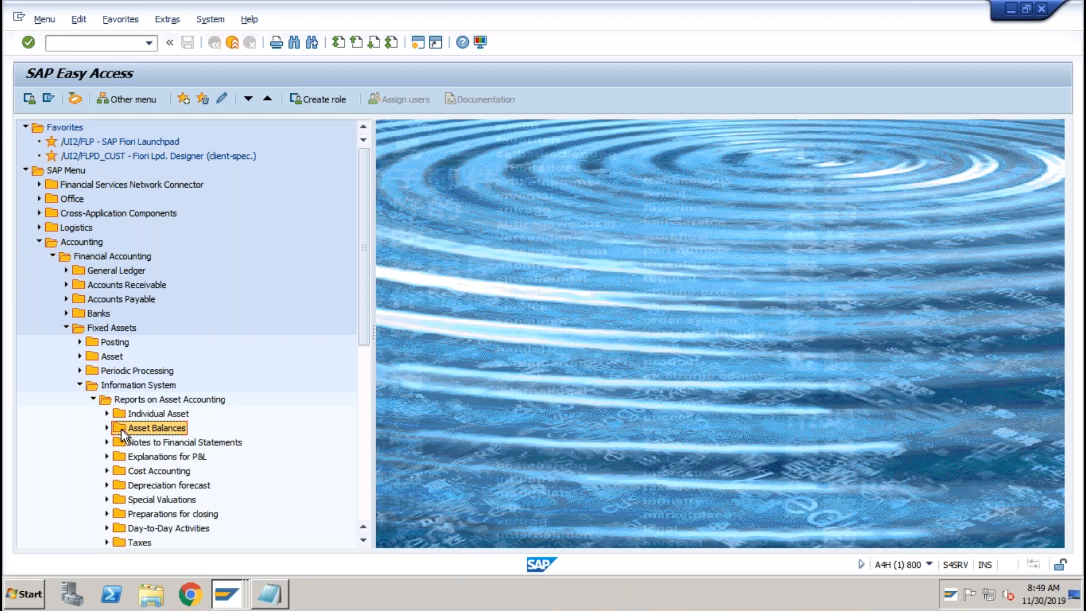
left_click(107, 428)
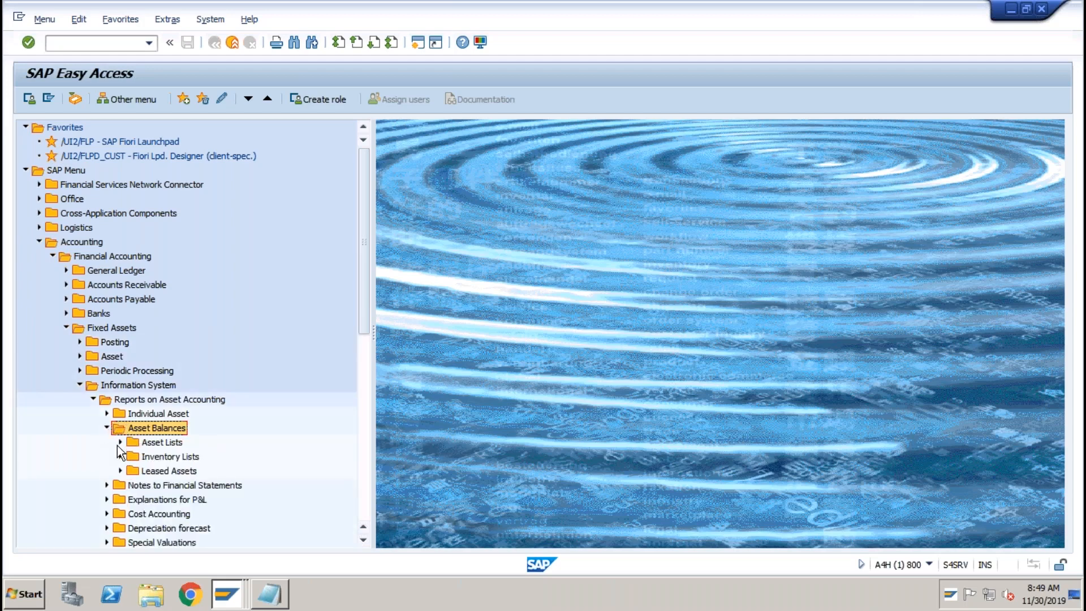
left_click(120, 442)
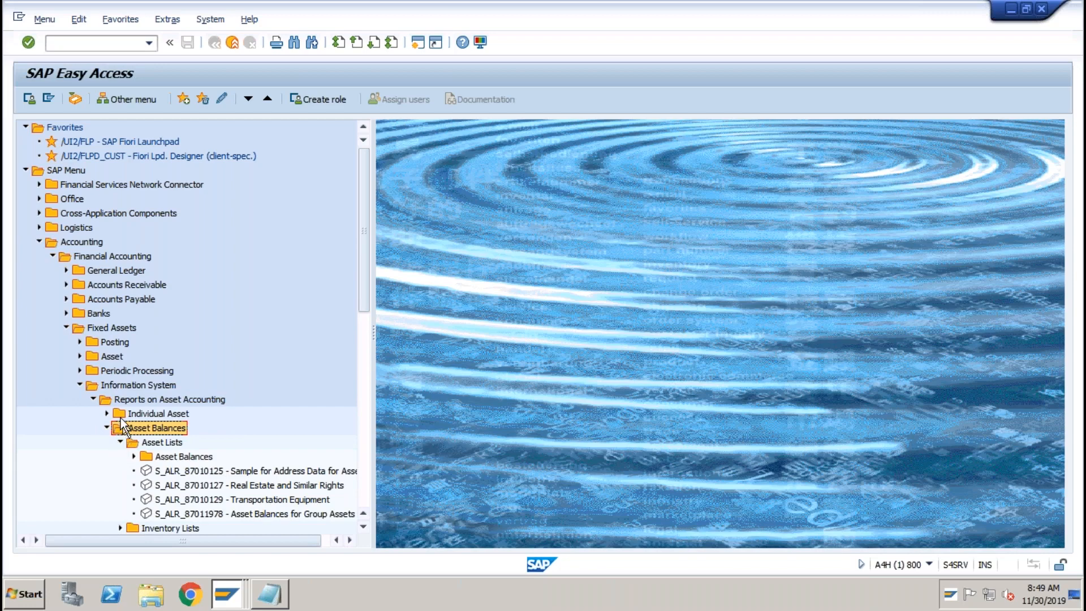
left_click(132, 457)
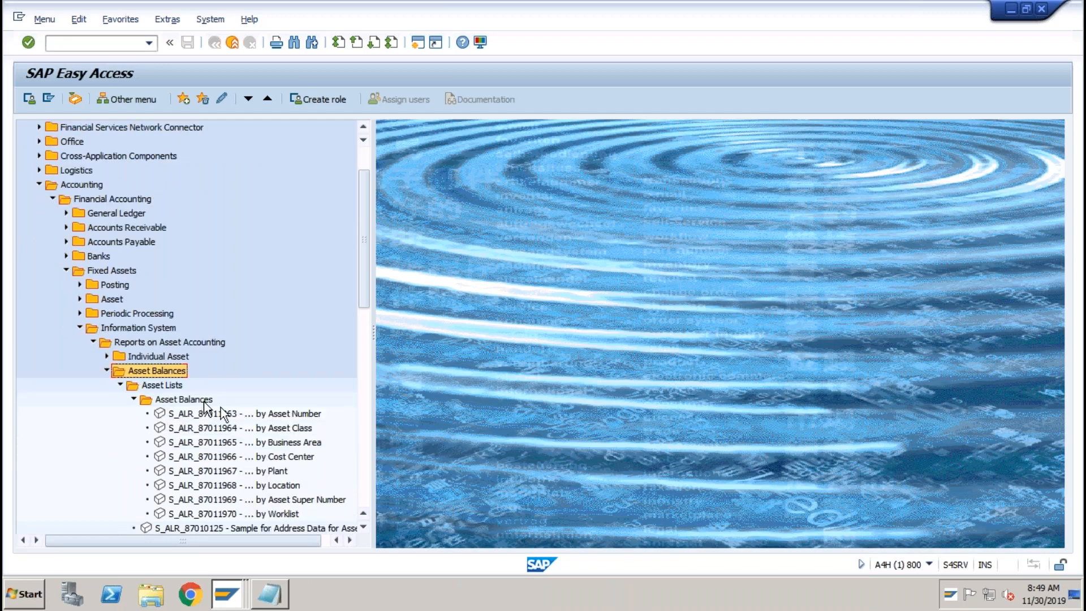
left_click(250, 413)
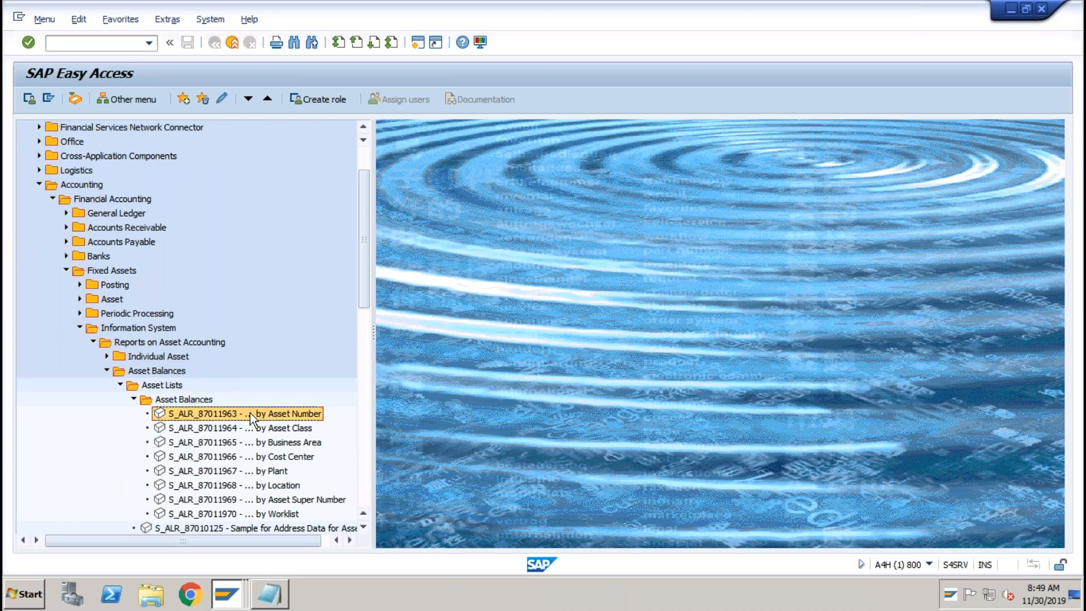
double_click(250, 413)
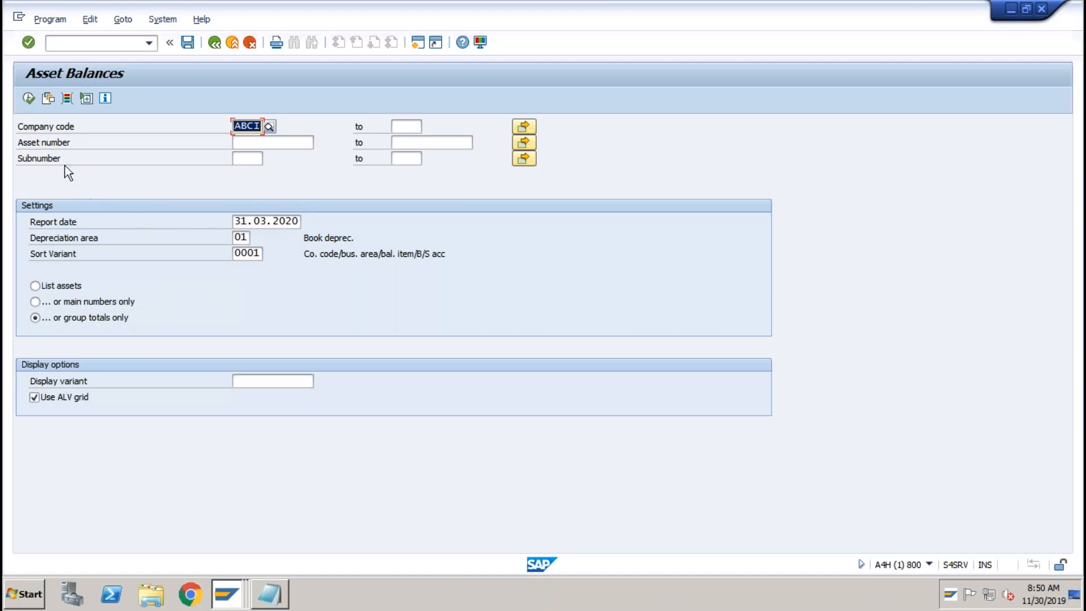
Run the ABCI asset balances report and select the IT Hardware row, book value 9,600,000 INR.
left_click(27, 98)
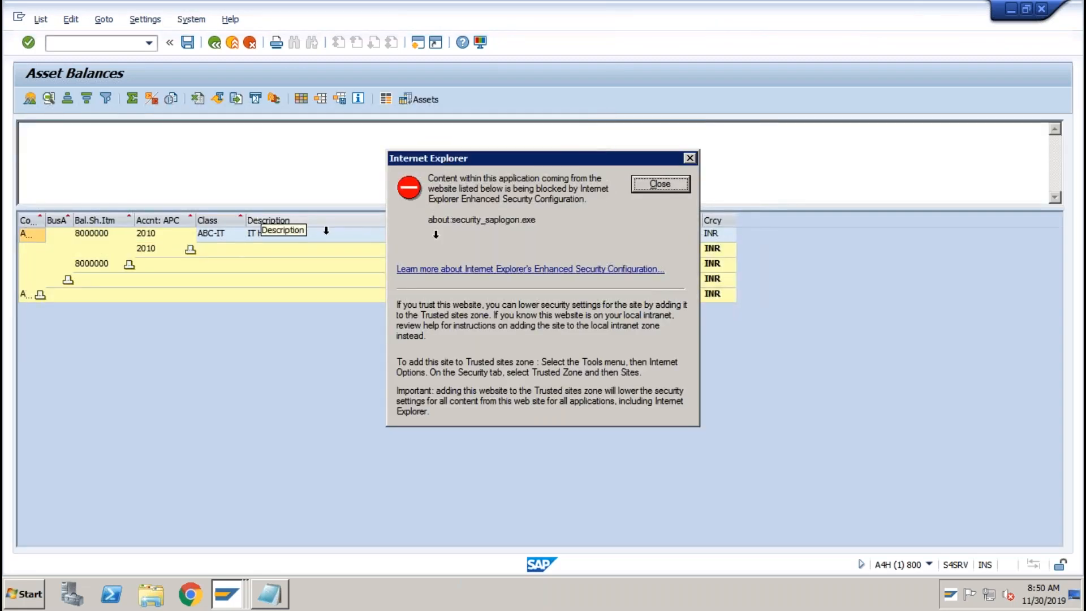
left_click(650, 183)
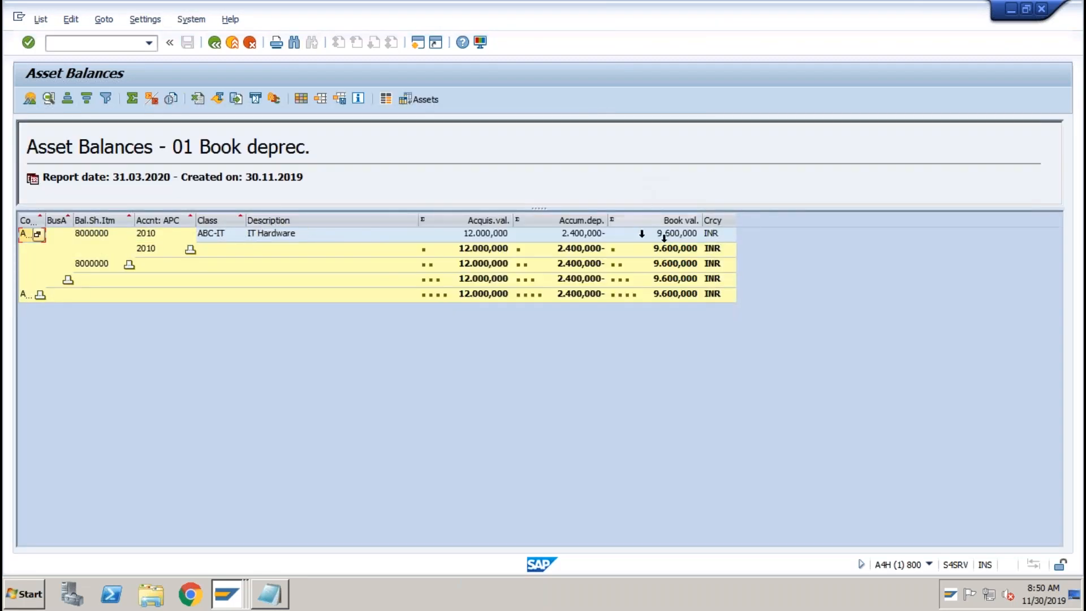
left_click(683, 235)
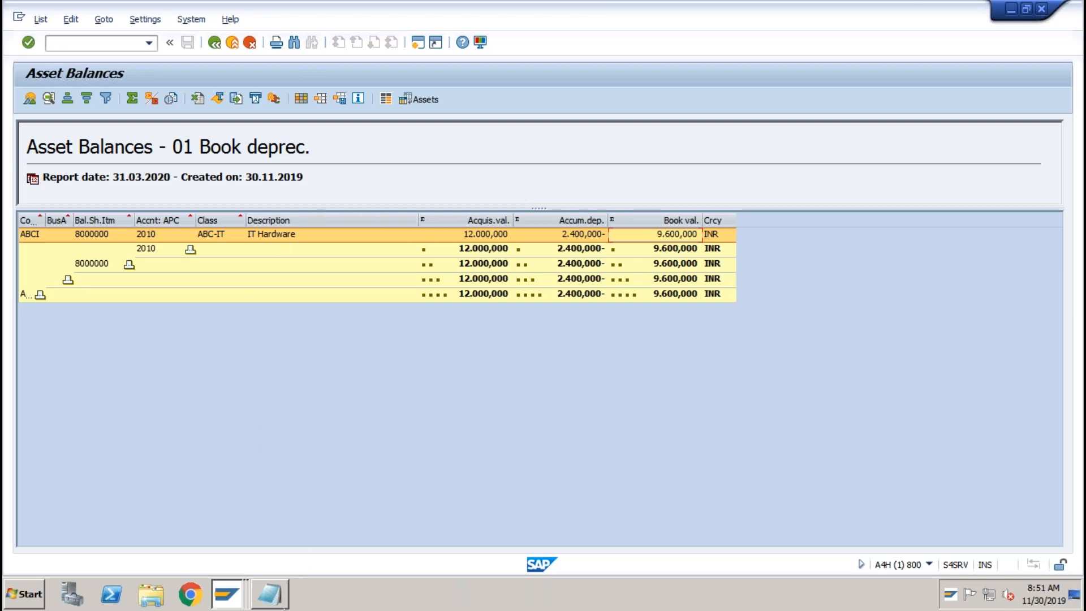
left_click(283, 604)
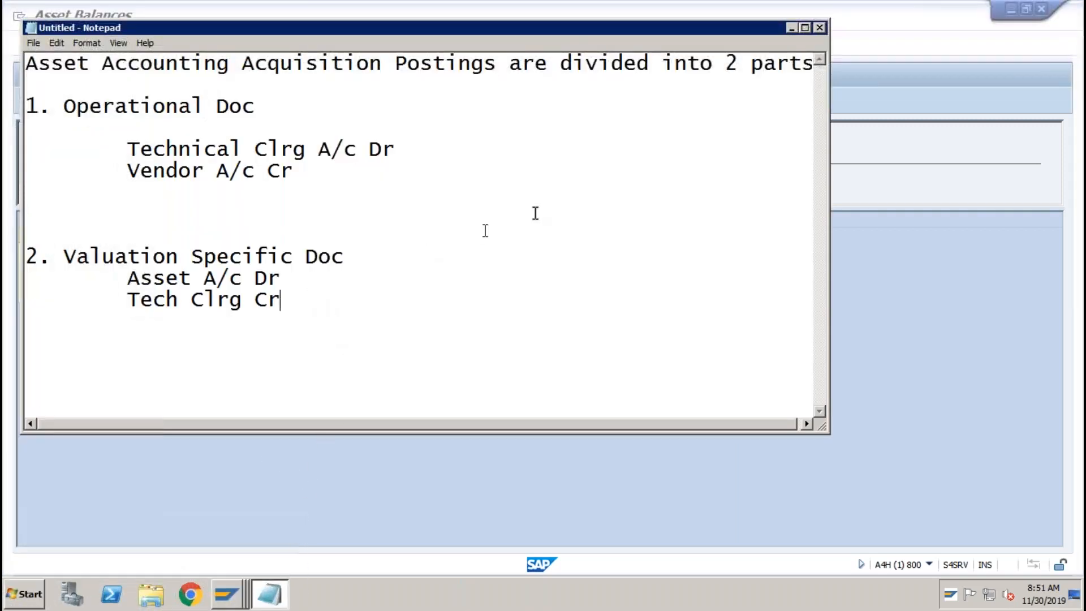
Maximize Notepad and add the headings Retirement:, Sales: and Scrap: on separate lines.
left_click(804, 27)
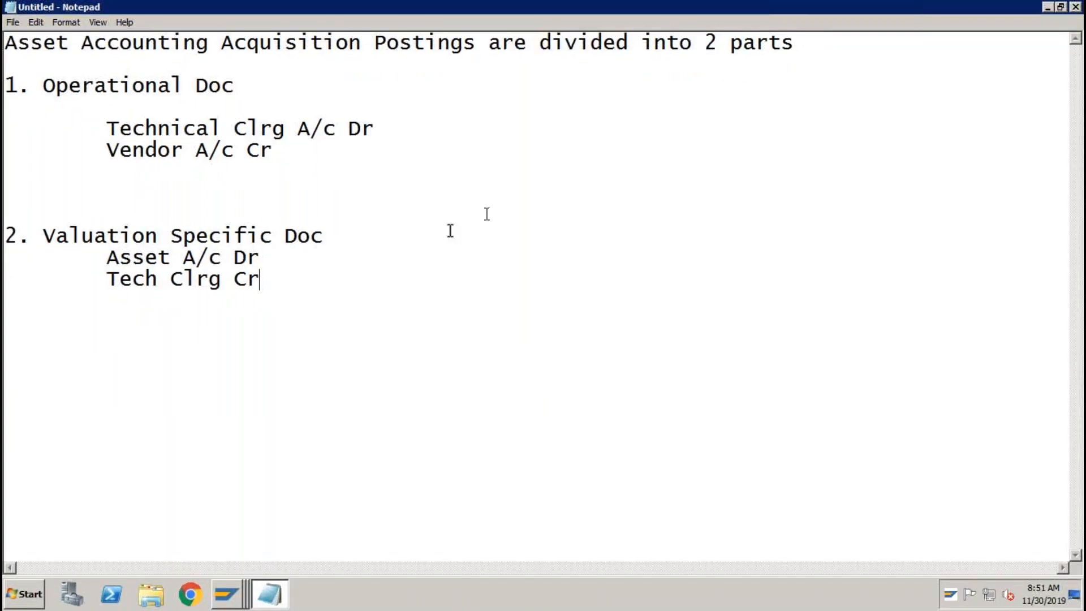
key("Return")
key("Return")
key("Return")
key("Return")
type("Retirement:")
key("Return")
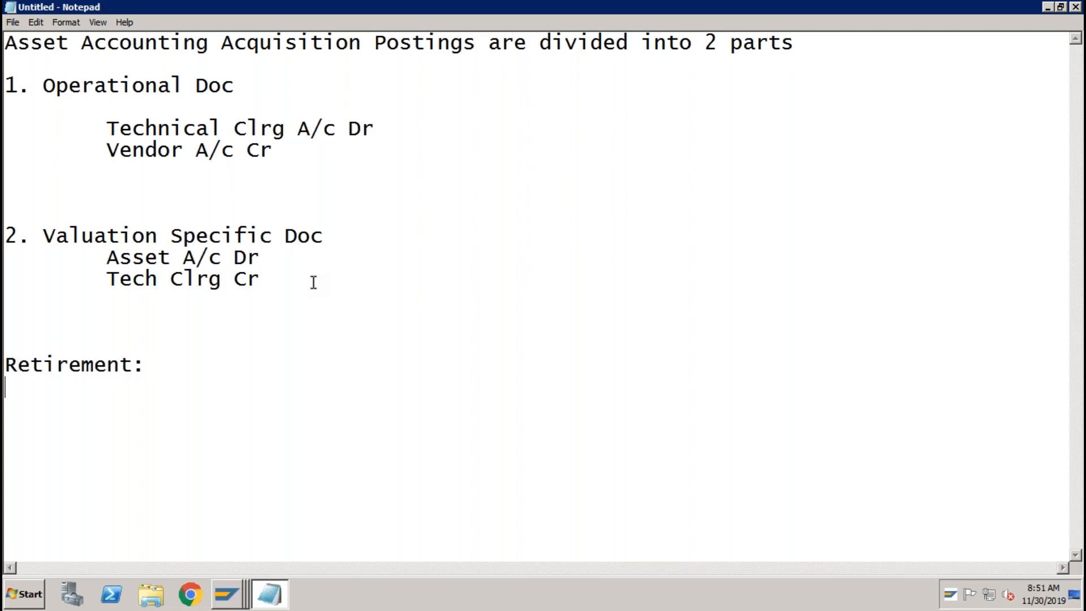
type("Sales:")
key("Return")
key("Return")
key("Return")
key("Return")
type("Scrap")
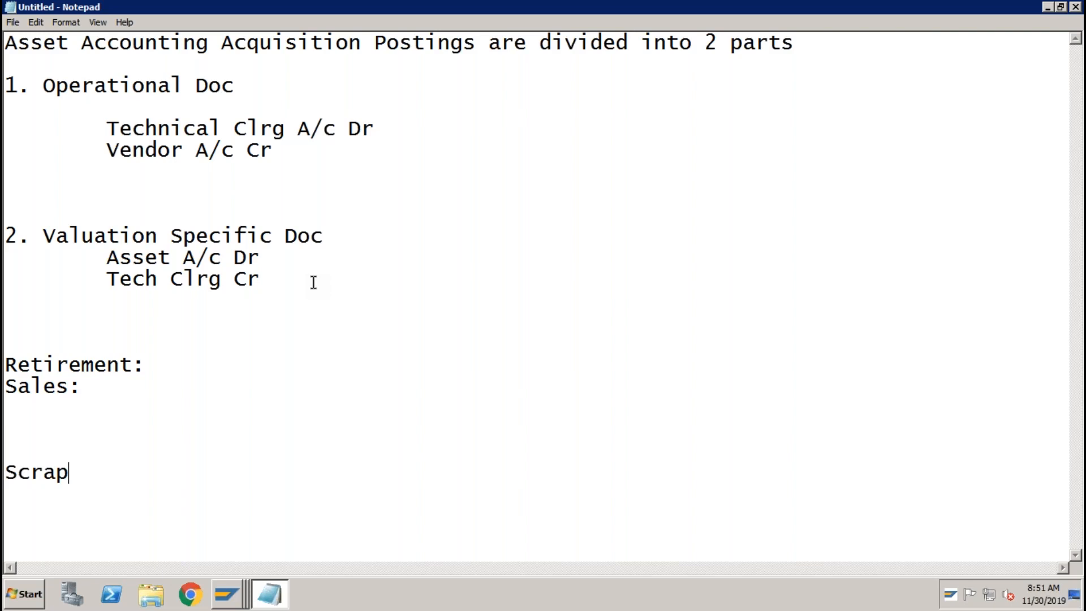
type(":")
Fill in sale date 31032020, then lines NBV: 9600 and Revenue: 10000 under Sales.
left_click(92, 389)
key("Return")
key("Tab")
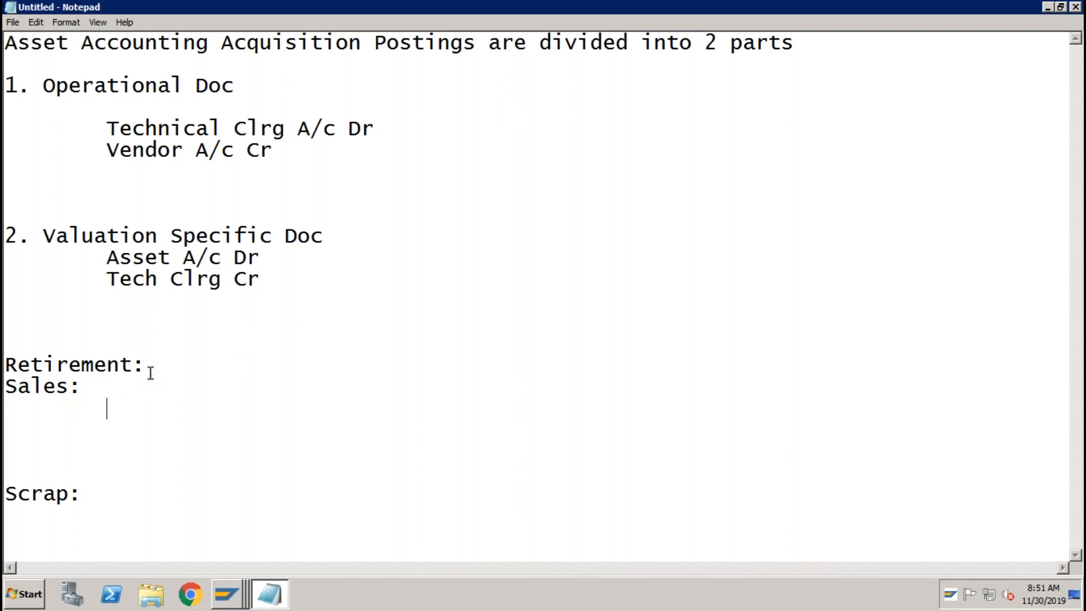
key("Up")
type("31032020")
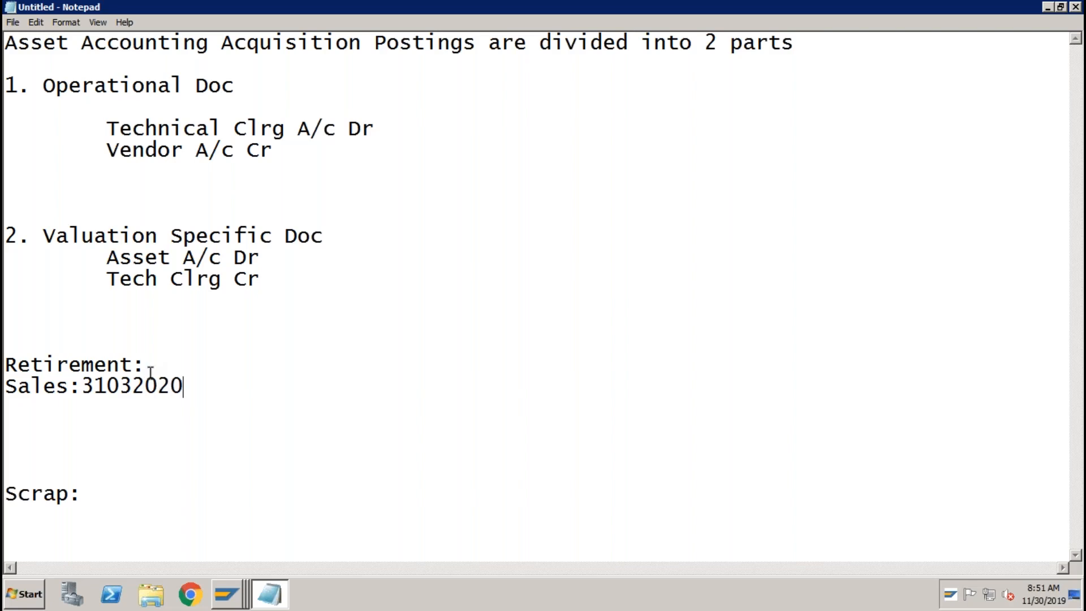
key("Return")
key("Return")
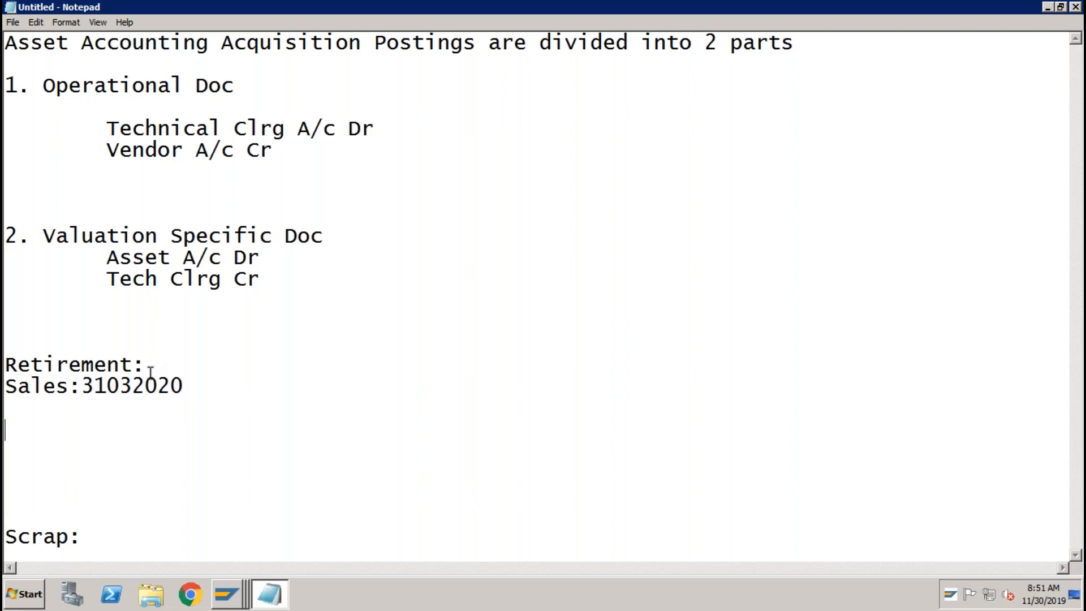
type("NBV: 9600")
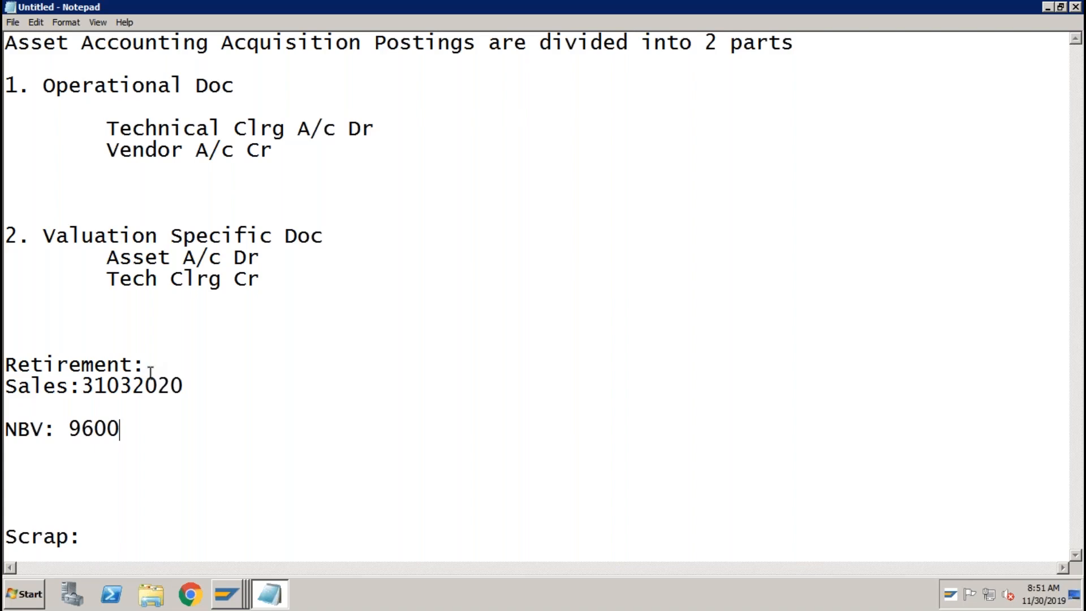
key("Return")
type("Revenue")
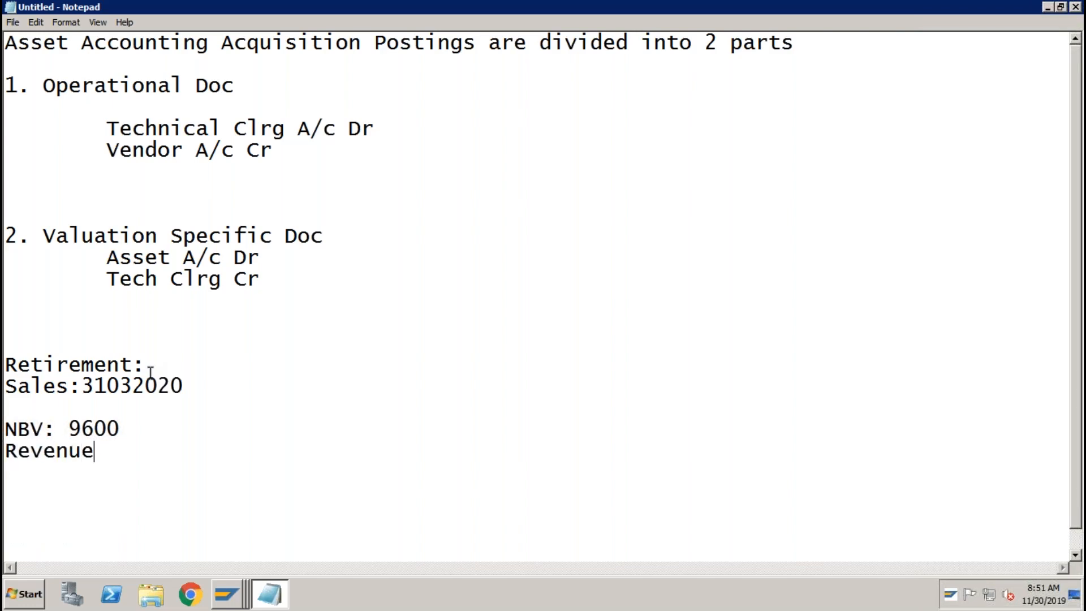
type(": 10000")
key("Return")
key("Return")
key("Return")
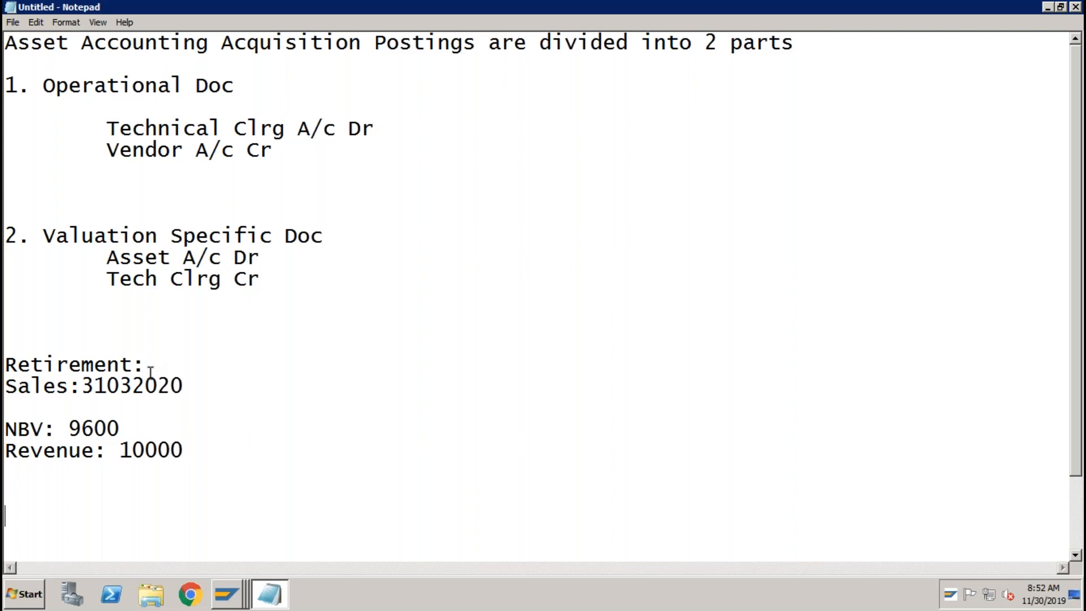
Type the entry lines Cust Dr 10000 and Asset Revenue -10000.
type("Cust Dr ")
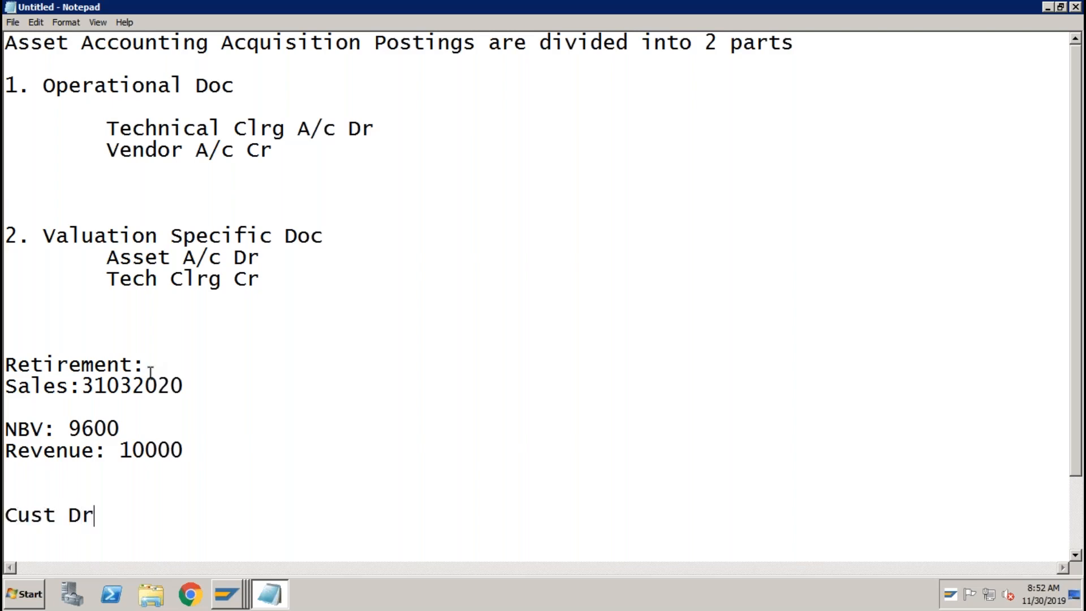
type("10000")
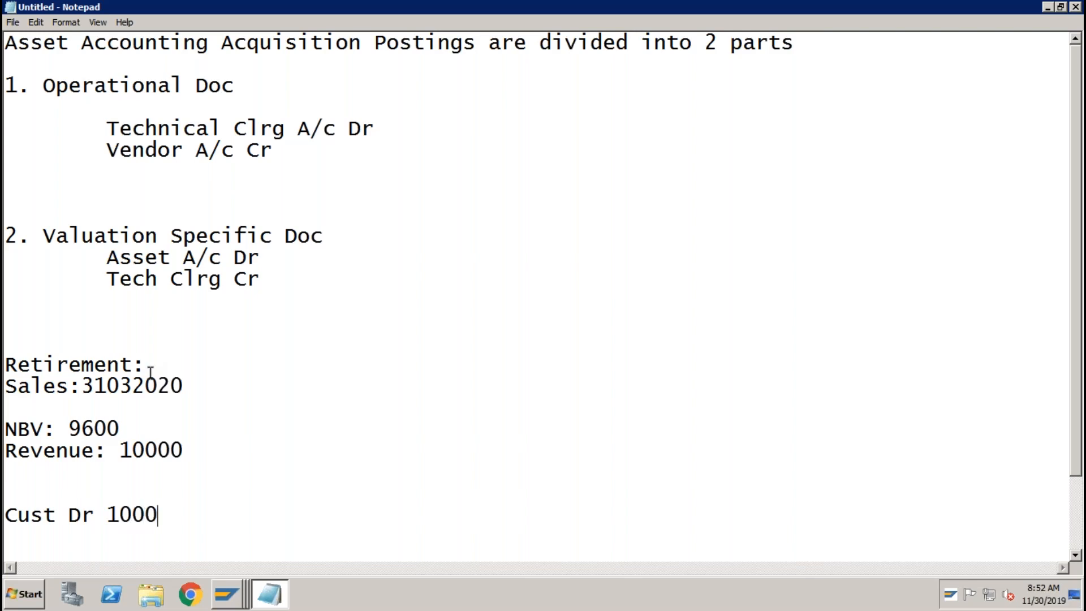
key("Return")
type("Reve")
key("BackSpace")
key("BackSpace")
key("BackSpace")
key("BackSpace")
key("BackSpace")
type("Asset Revenue")
key("Tab")
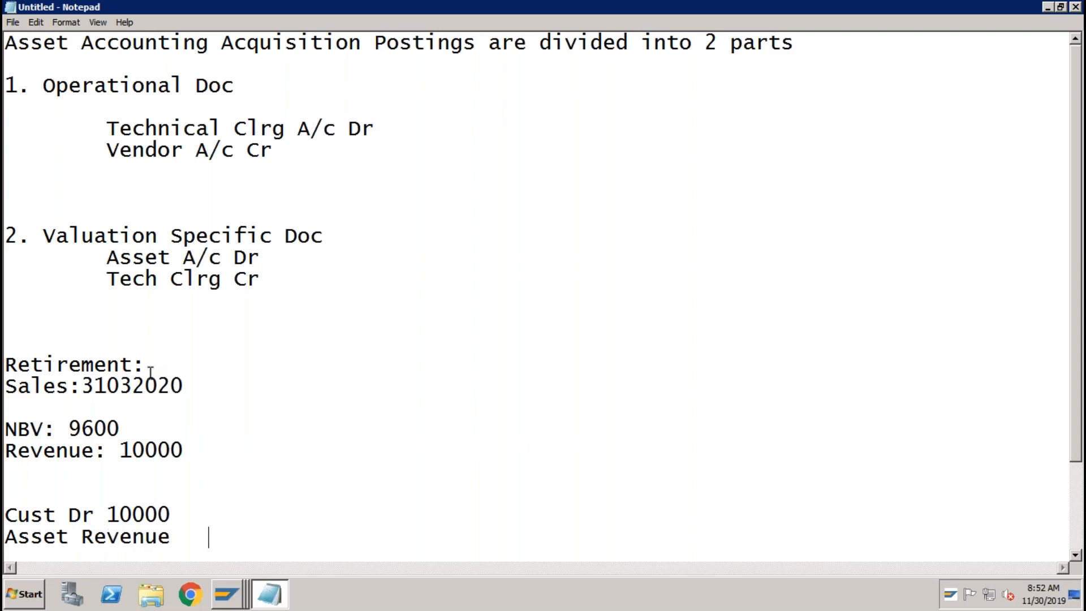
type("-10000")
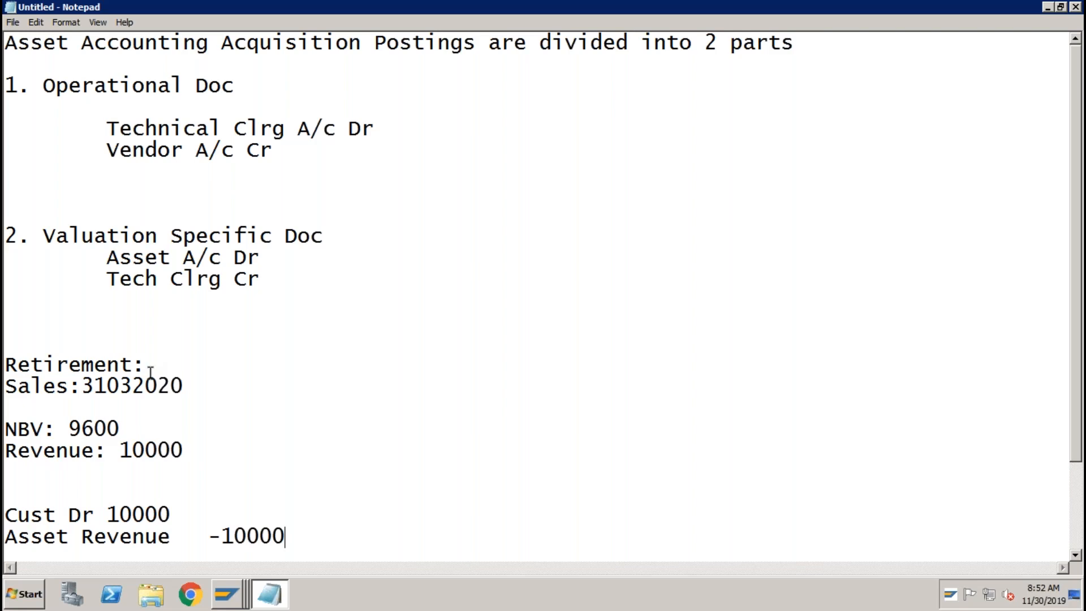
key("Return")
key("Return")
key("Return")
key("Return")
key("Return")
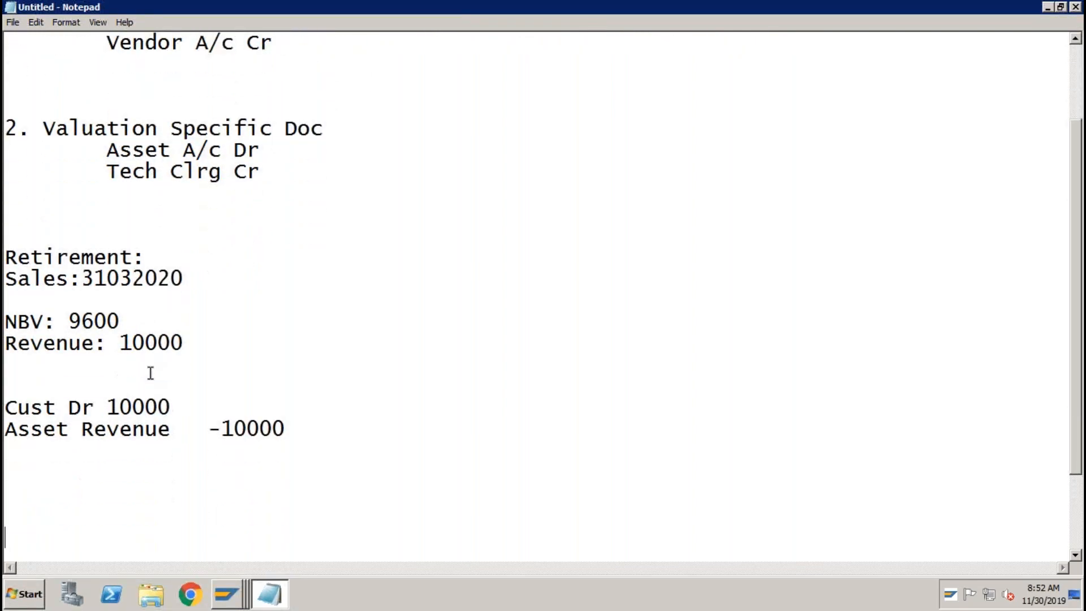
key("Up")
key("Up")
key("Up")
key("Up")
Add the line Asset Acq -12000, correcting typos along the way.
type("Asset Aq")
key("BackSpace")
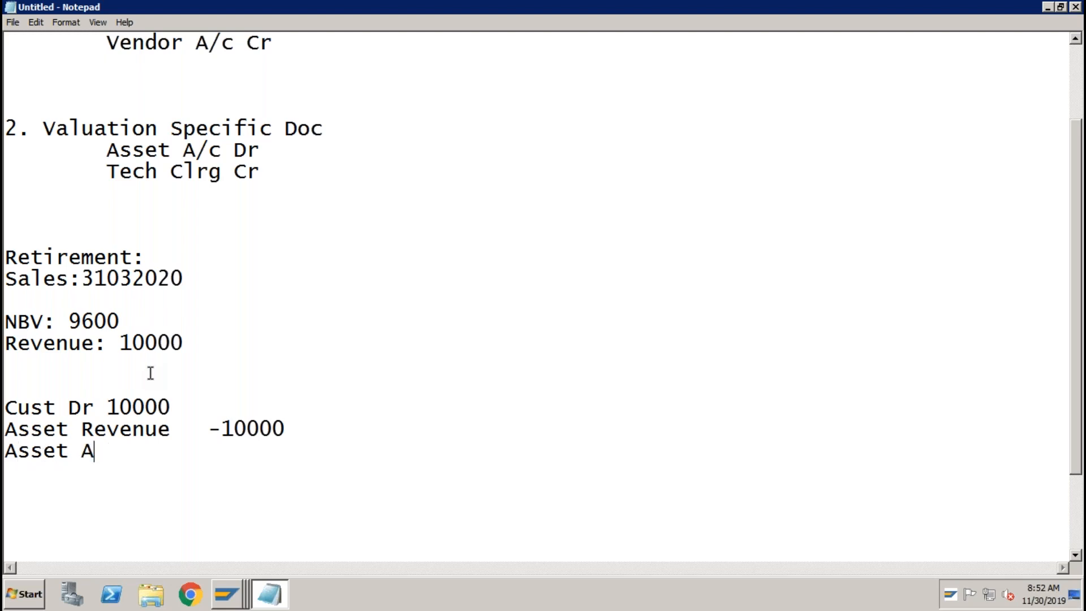
type("cl")
key("Tab")
key("BackSpace")
key("BackSpace")
type("q")
key("Tab")
type("12000")
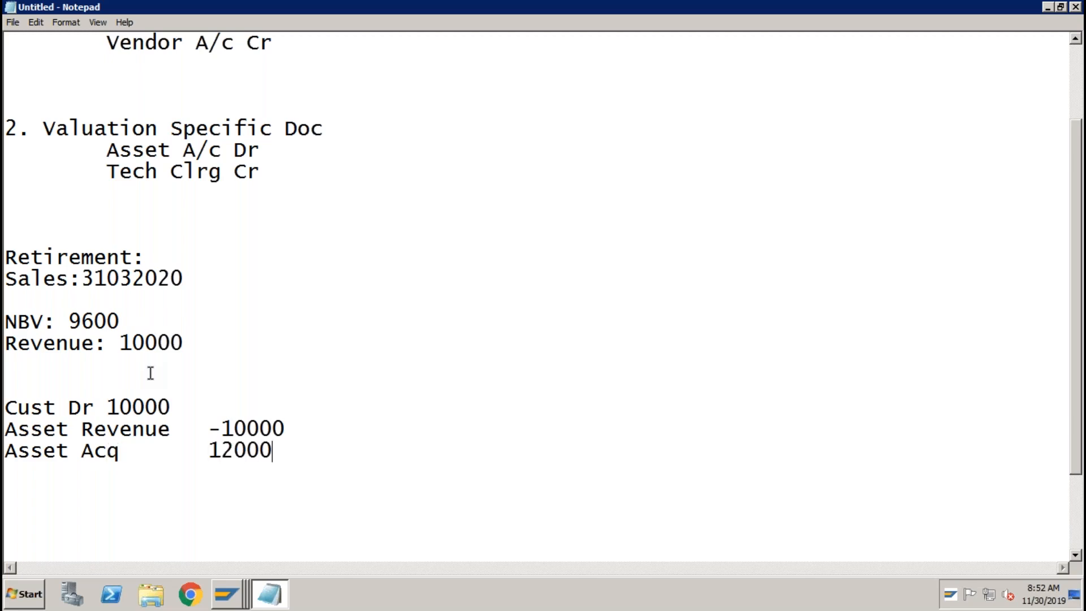
key("Left")
key("Left")
key("Left")
key("Left")
key("Left")
key("Left")
key("Right")
type("-")
Add the line Accu Depr 2400 aligned under the amount column.
left_click(297, 453)
key("Return")
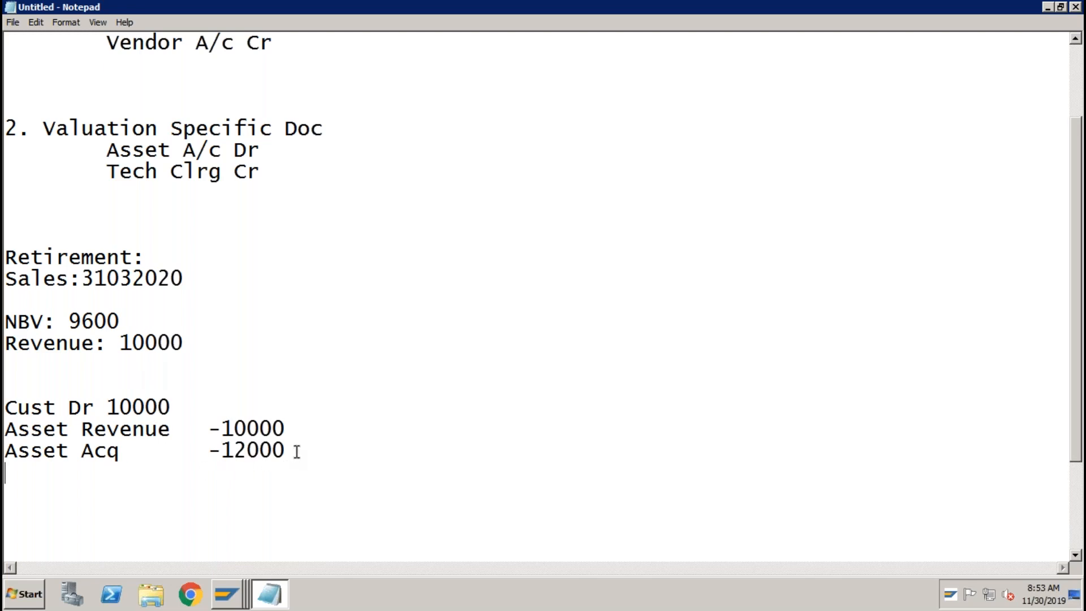
type("Accu Depr")
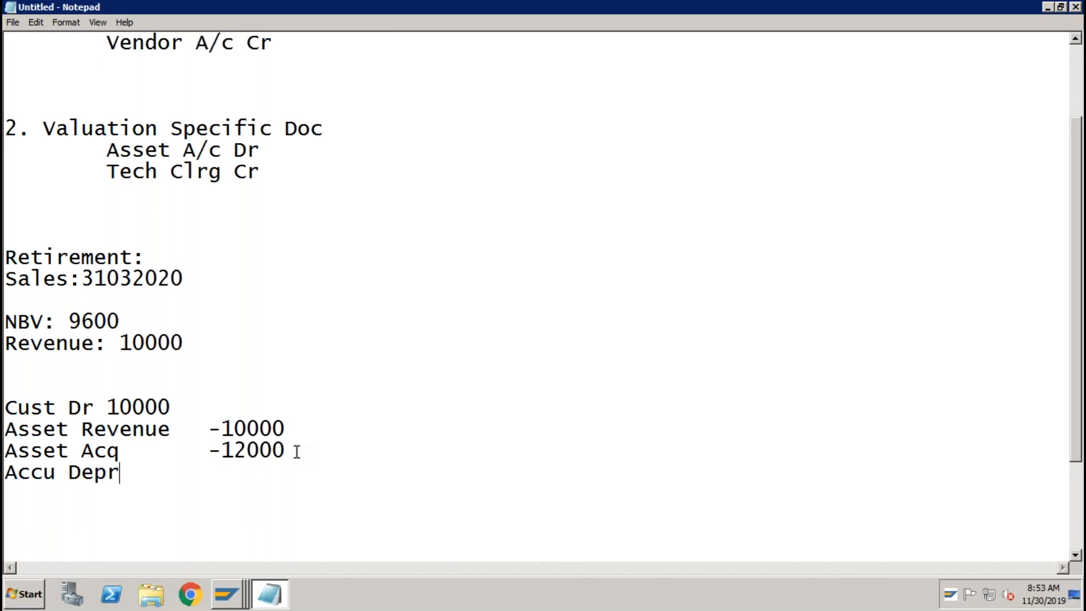
key("Tab")
type("2400")
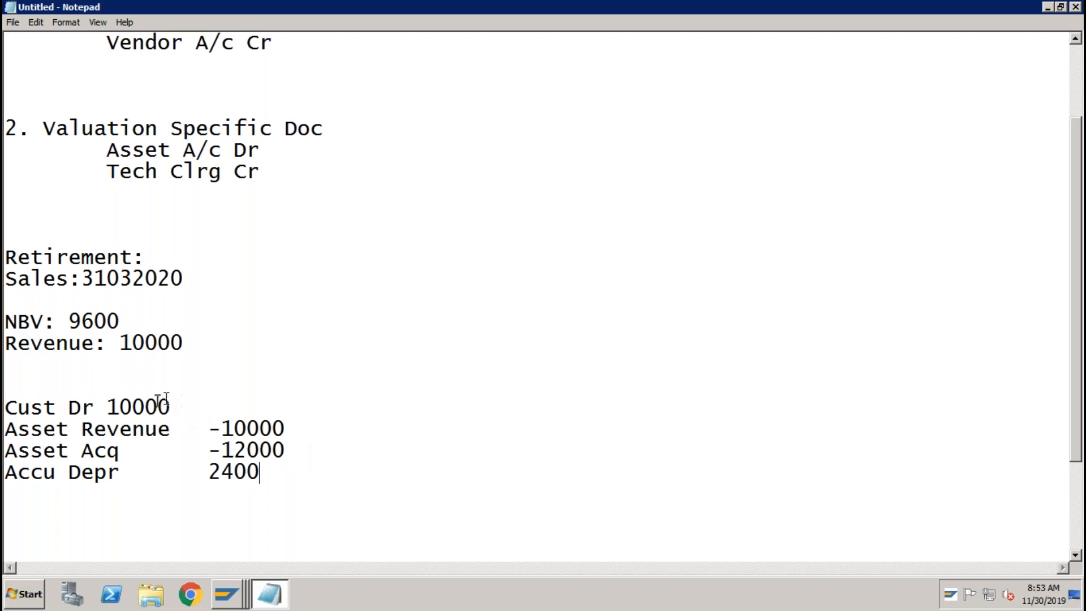
left_click_drag(106, 407, 291, 426)
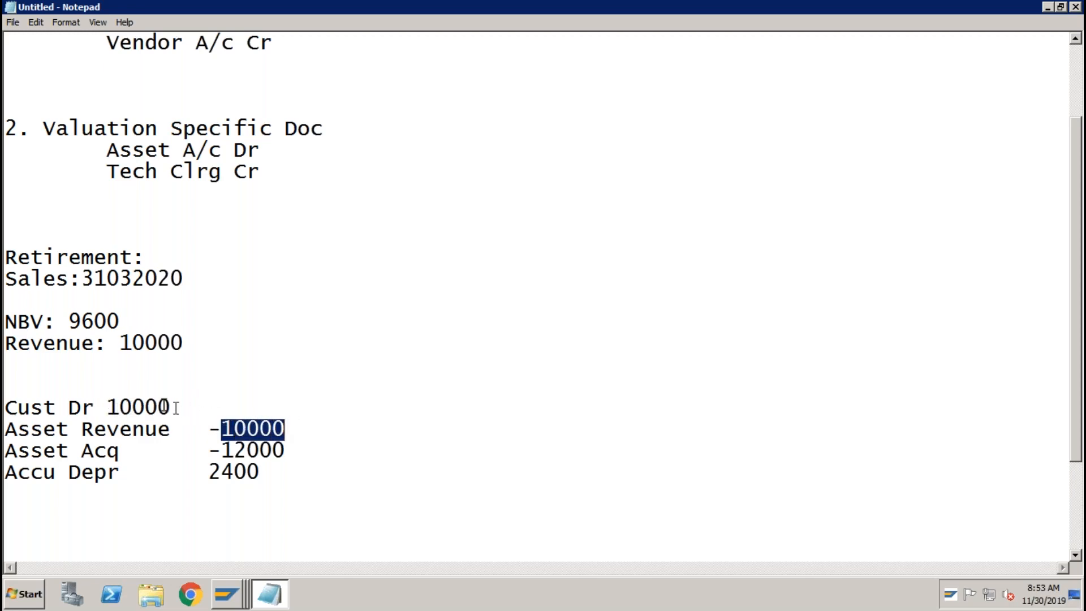
Add the line Asset Revenue 10000 below Accu Depr 2400.
left_click(225, 447)
left_click(128, 449)
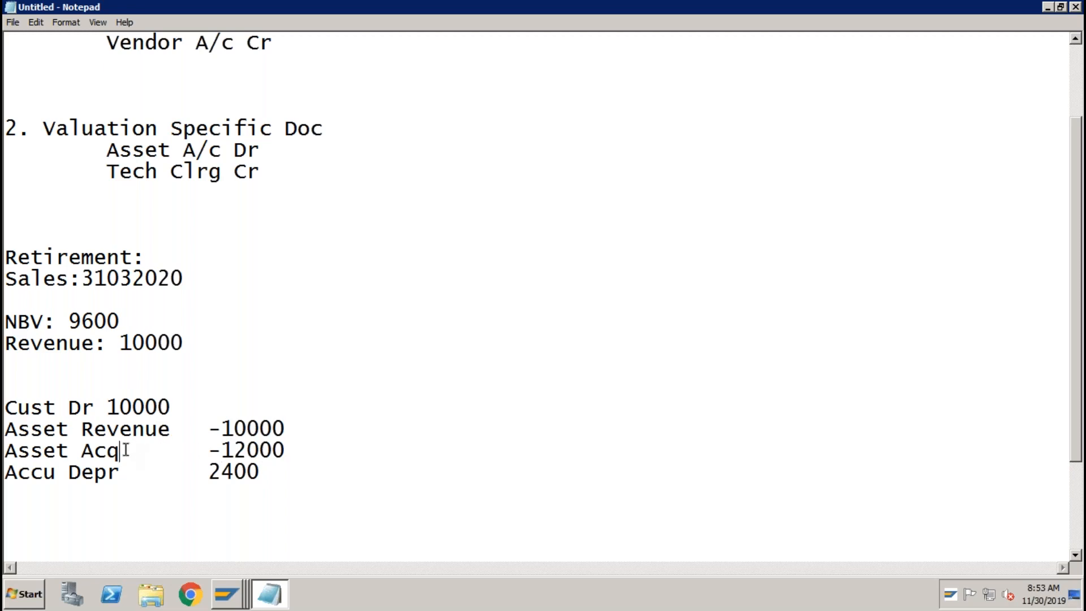
left_click_drag(208, 471, 265, 471)
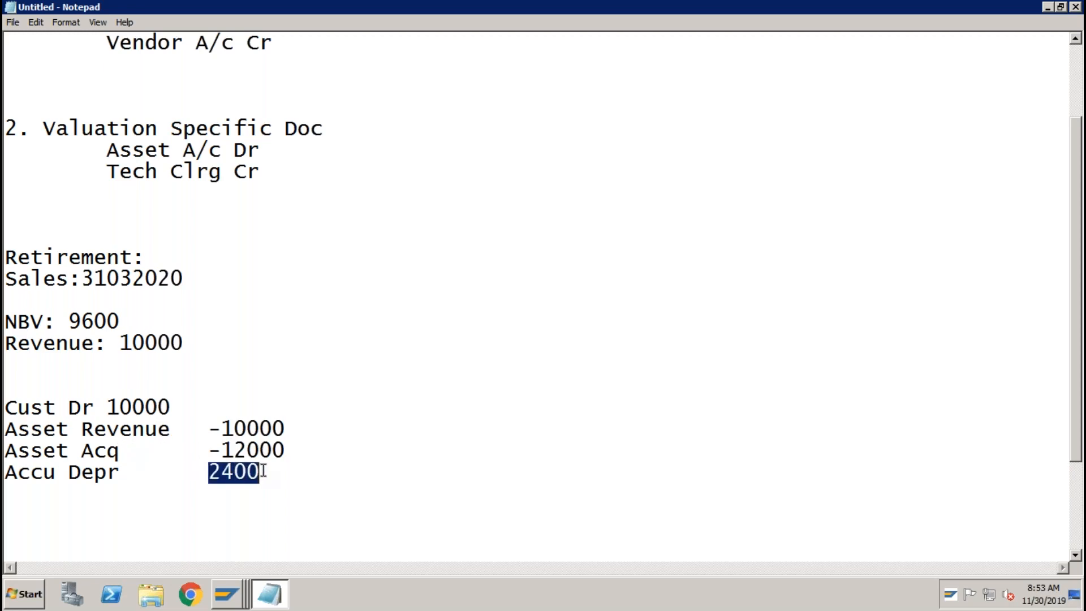
left_click(271, 471)
key("Return")
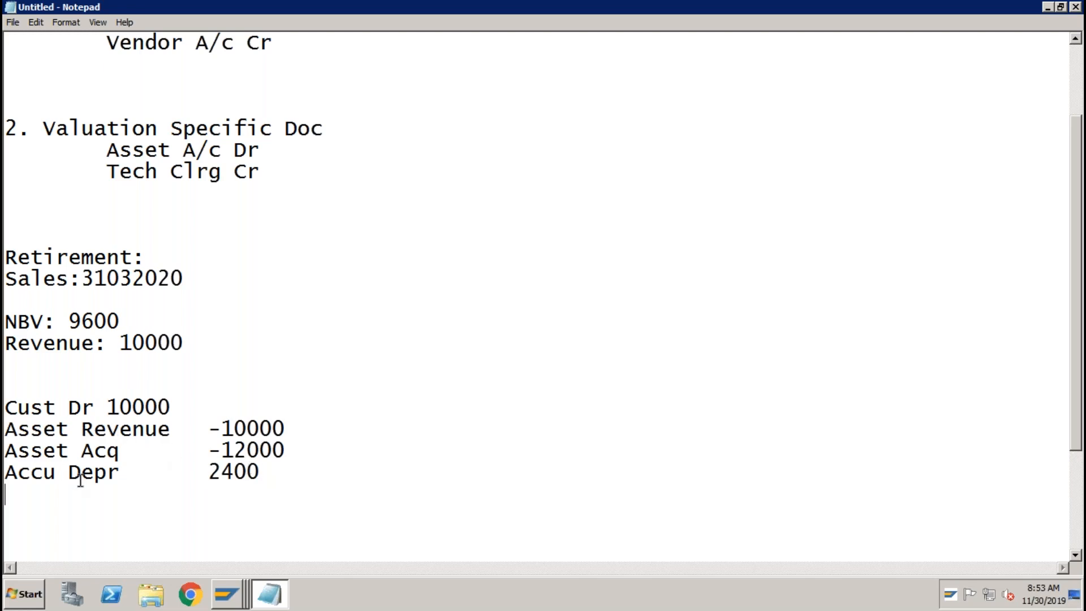
type("Asset Revenue")
key("Tab")
type("10000")
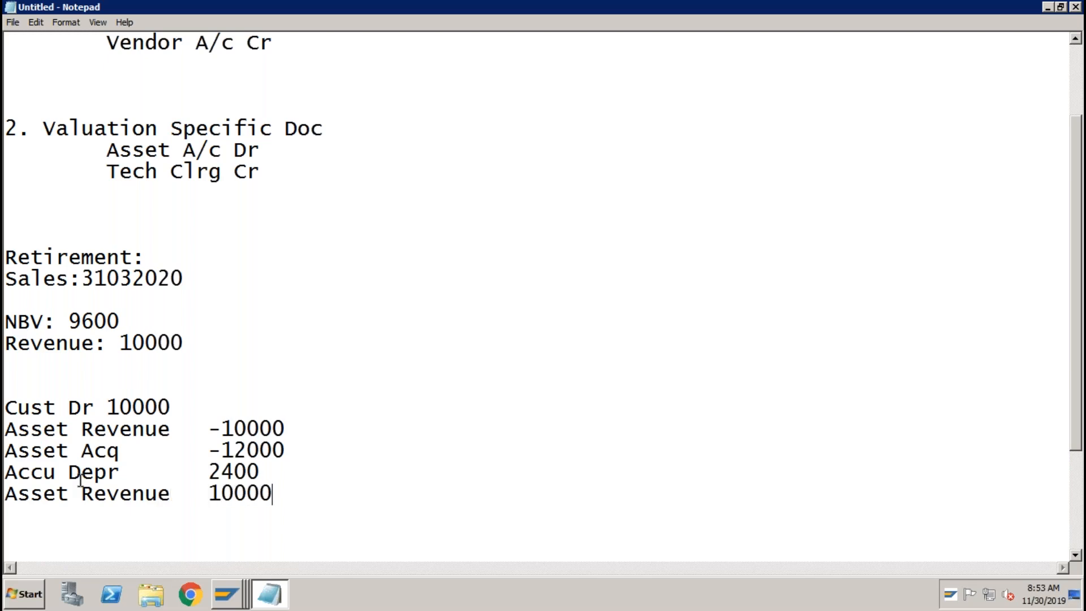
Add a final line Profit on Asset Sales and review the entry block.
key("Return")
type("Profit on Asset Sales")
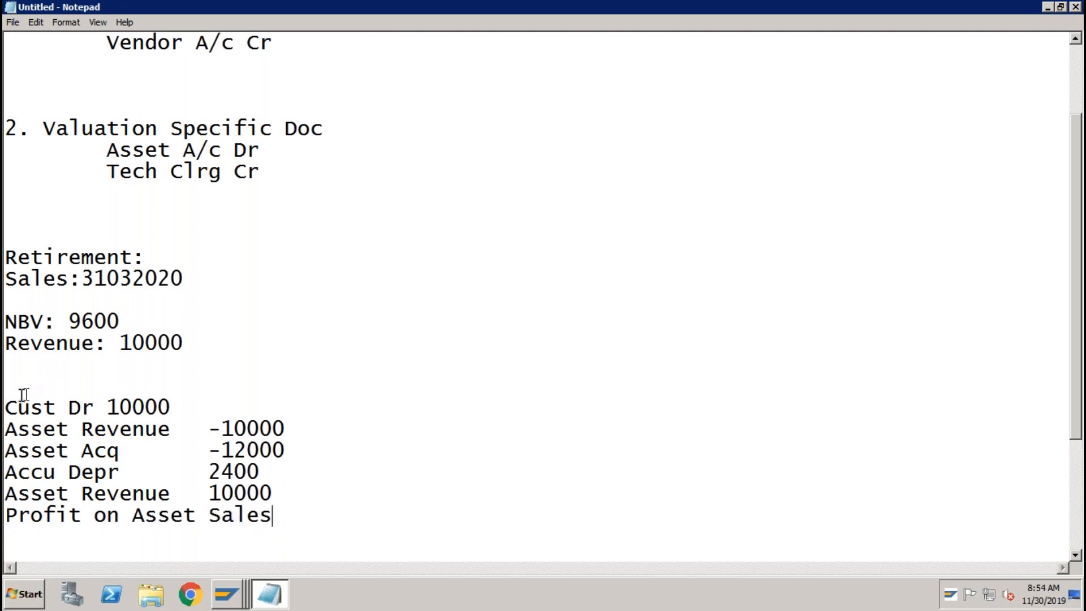
left_click_drag(10, 403, 290, 517)
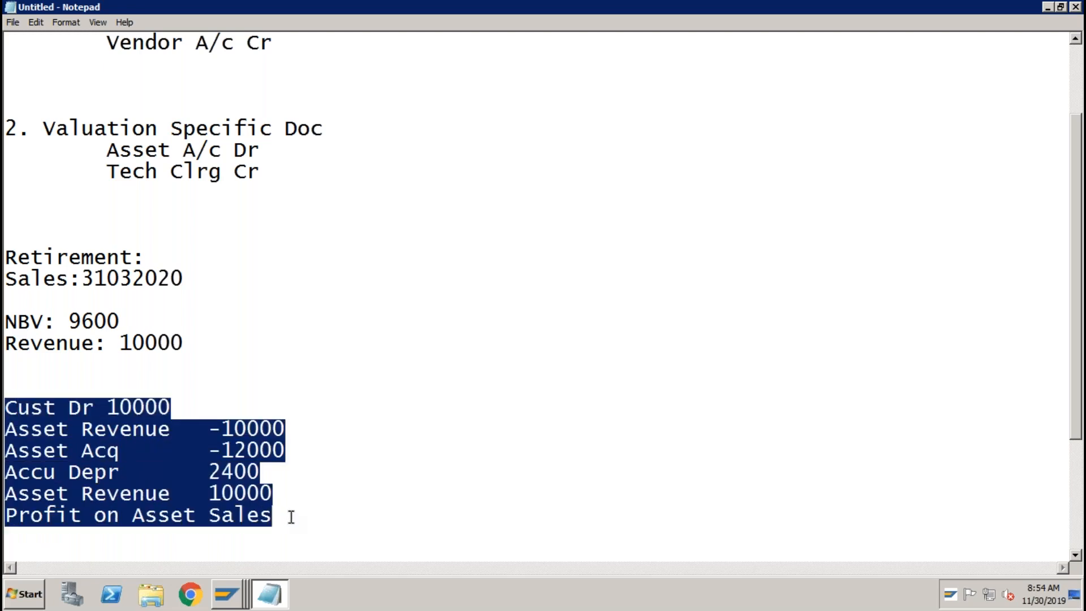
left_click(68, 407)
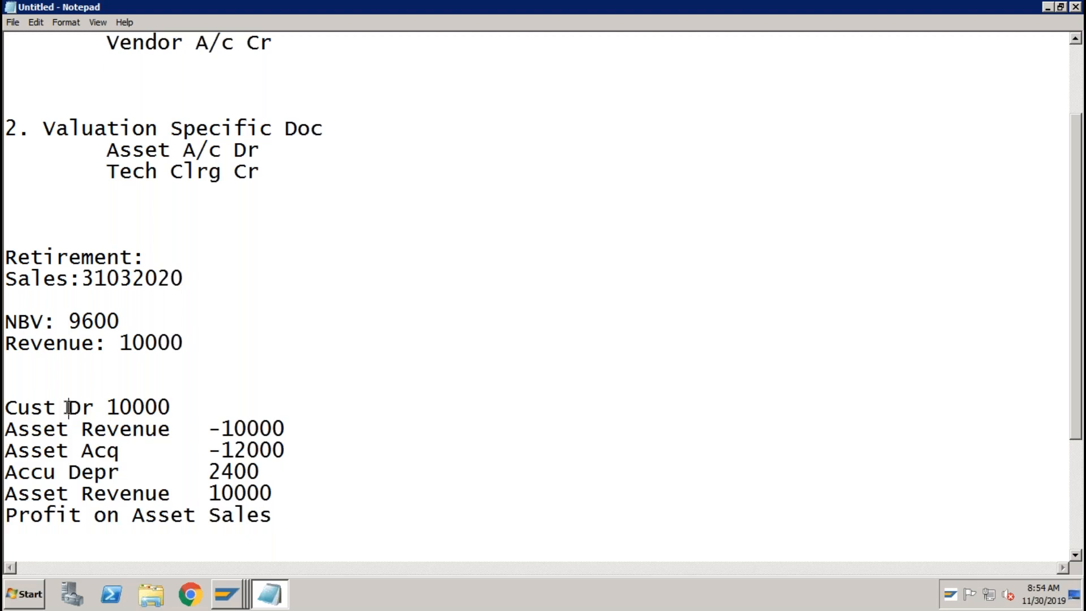
left_click(93, 428)
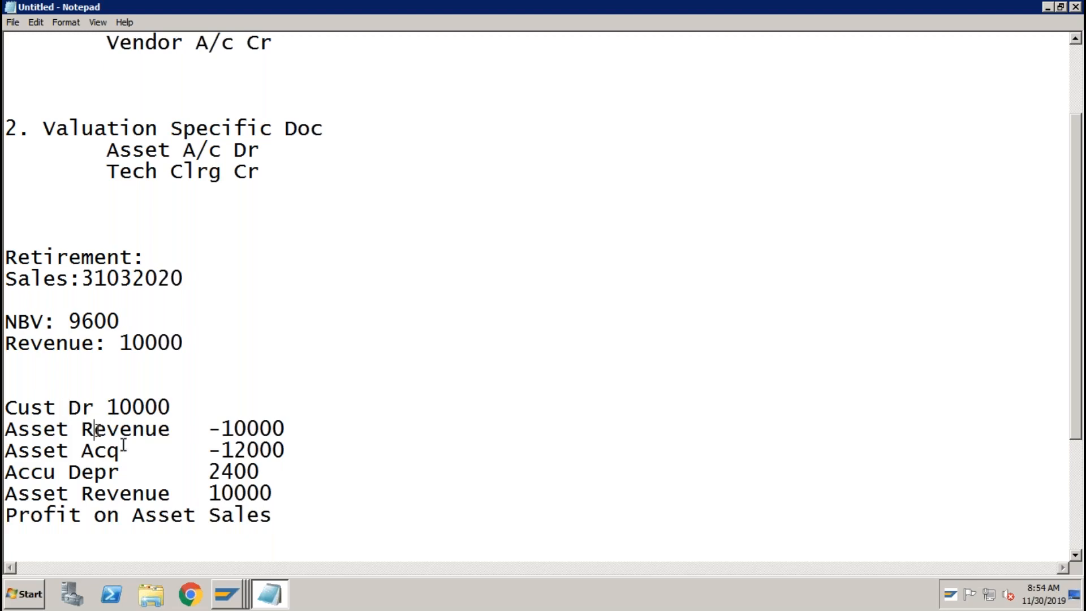
left_click(235, 591)
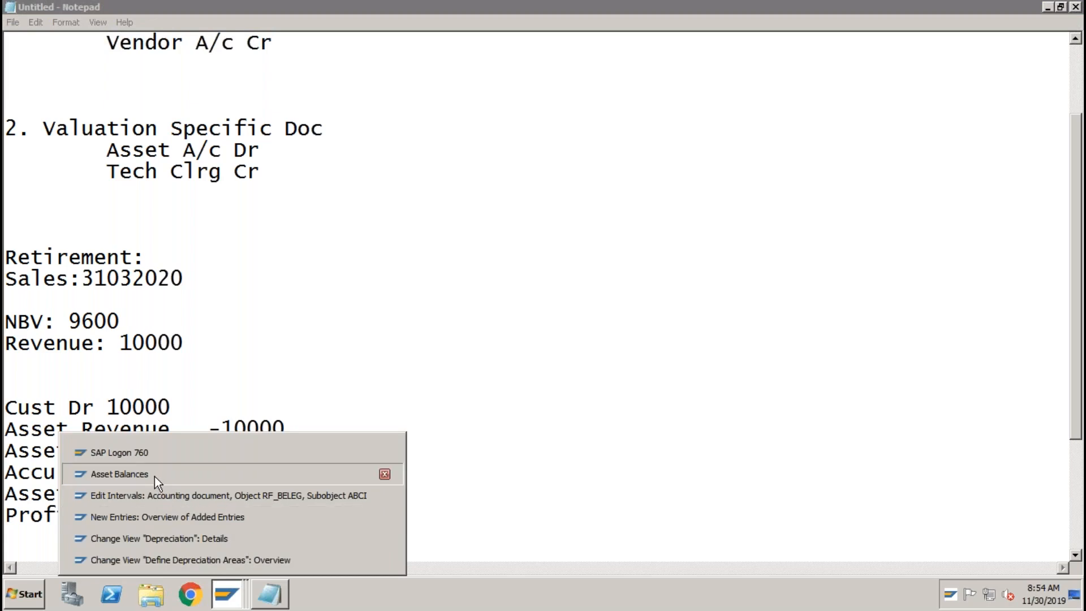
Open Edit G/L Account Centrally for ABCI with /nFS00, then return to the Notepad notes.
left_click(154, 476)
left_click(105, 46)
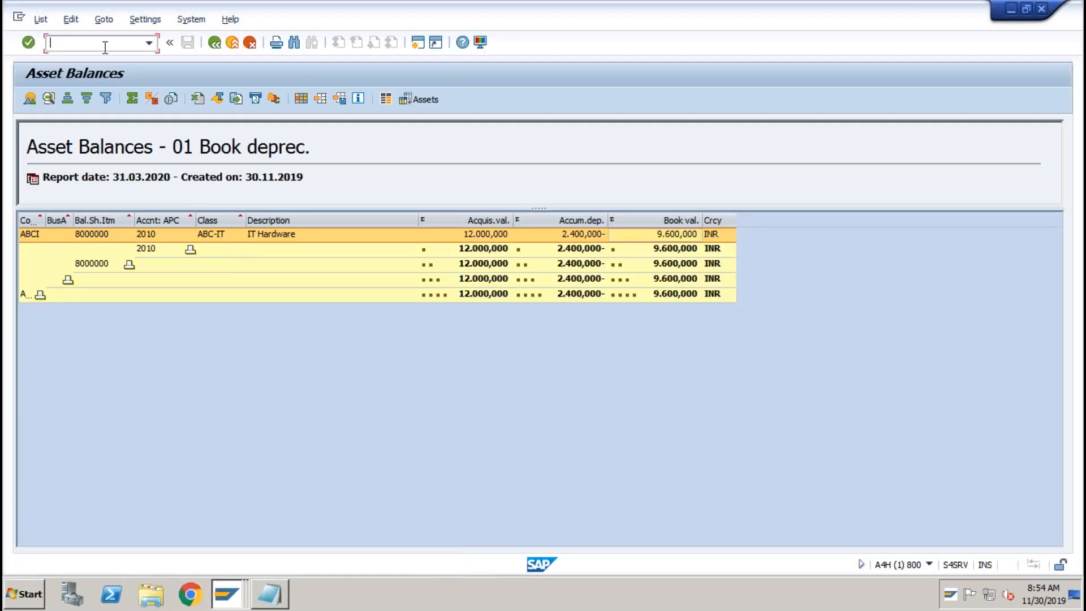
type("/nfs00")
key("Return")
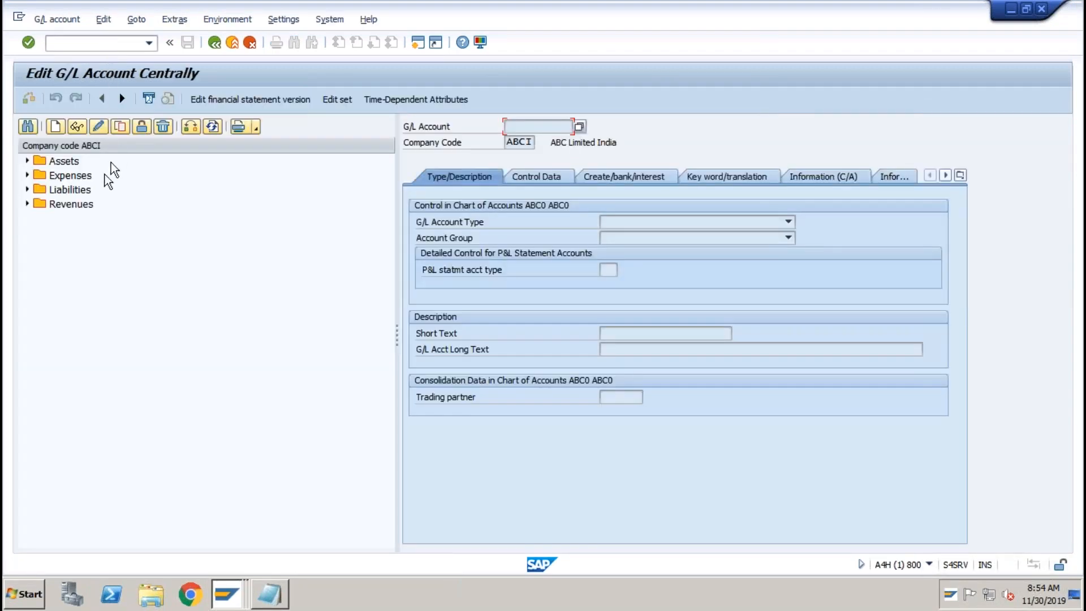
left_click(27, 162)
left_click(27, 161)
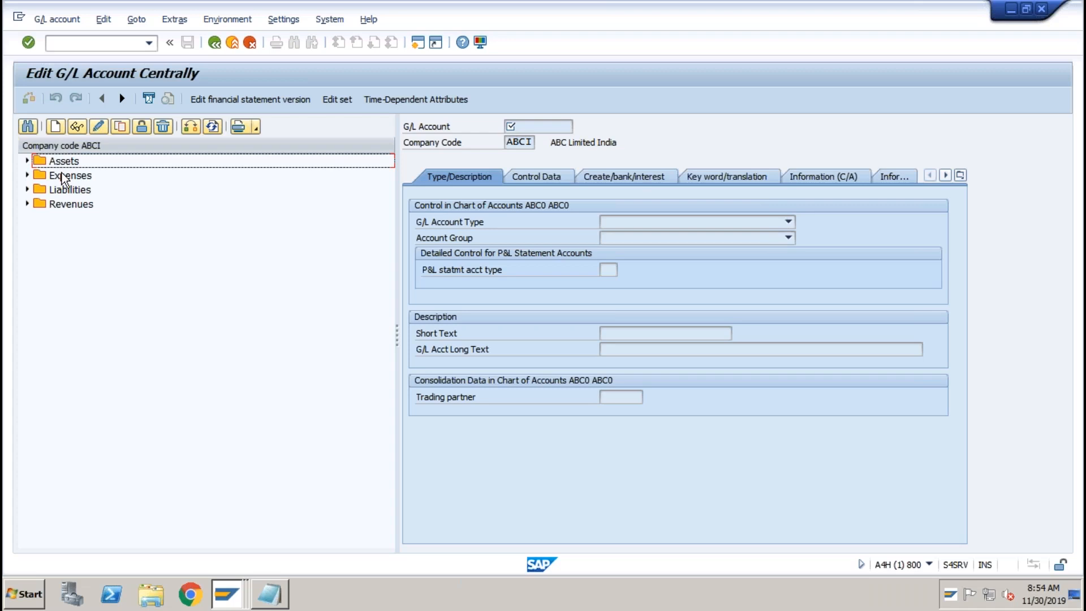
left_click(271, 593)
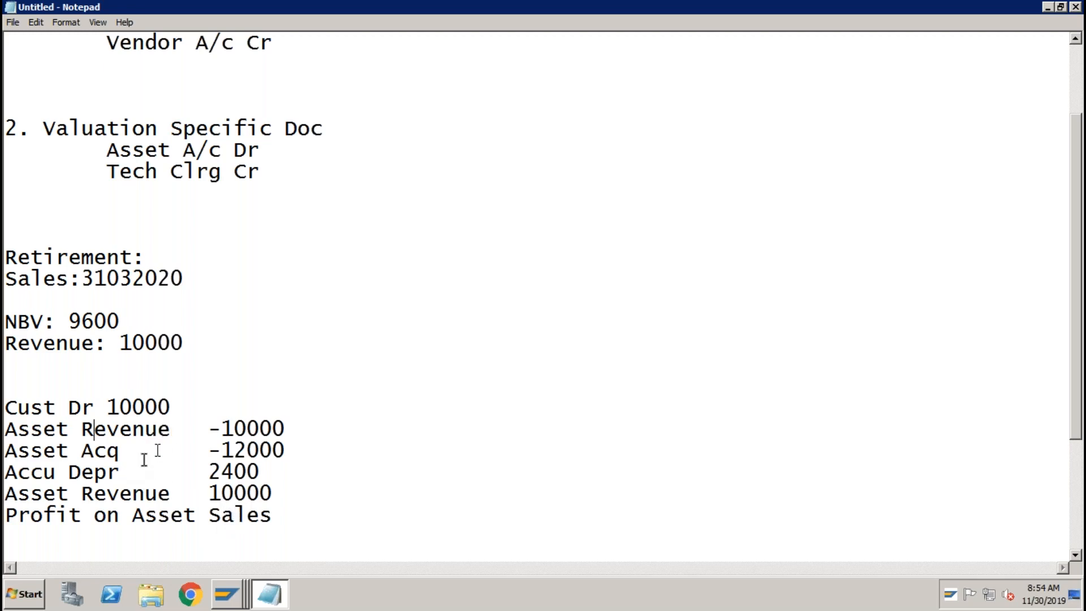
left_click_drag(5, 434, 294, 430)
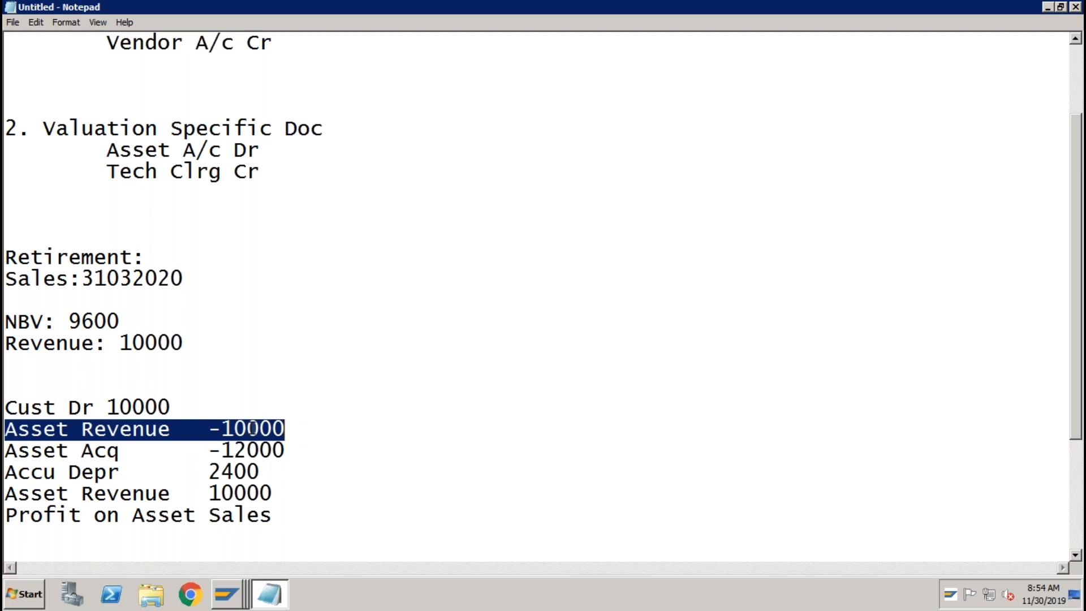
left_click(212, 431)
left_click_drag(274, 493, 7, 507)
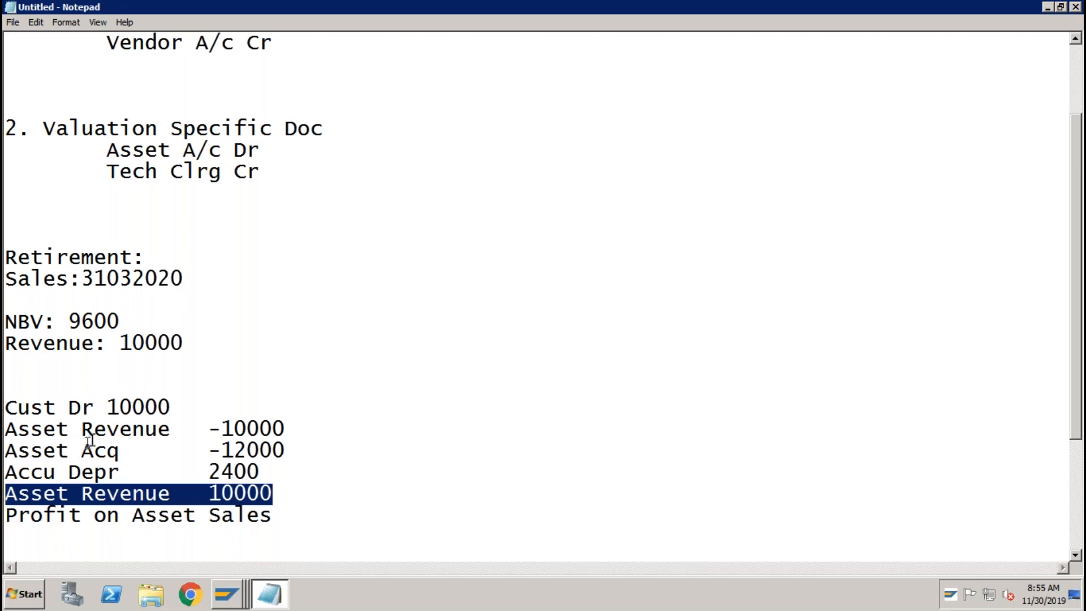
left_click_drag(6, 407, 280, 514)
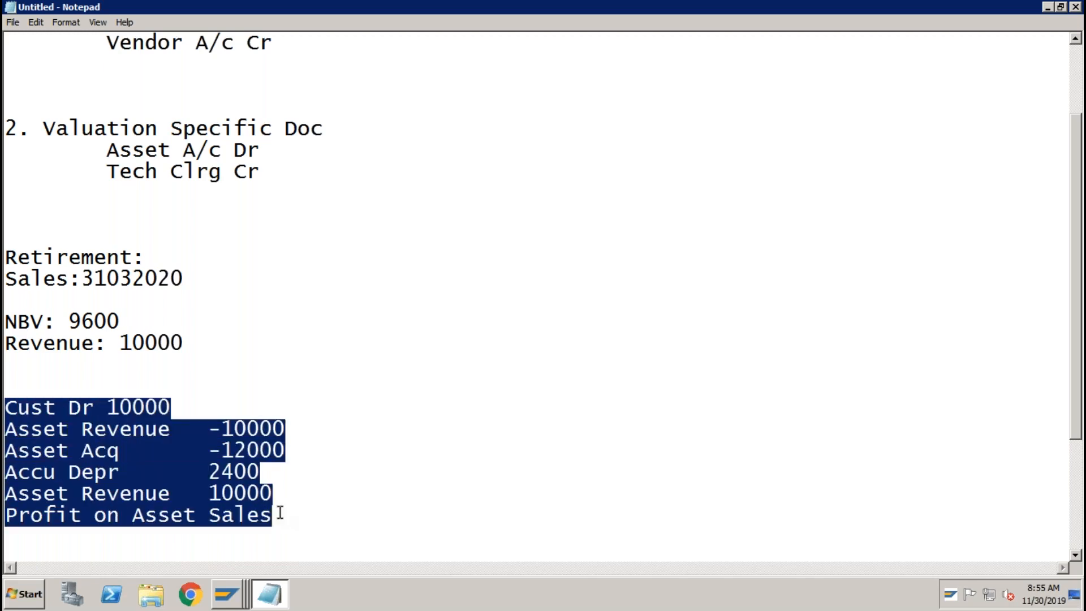
left_click(176, 497)
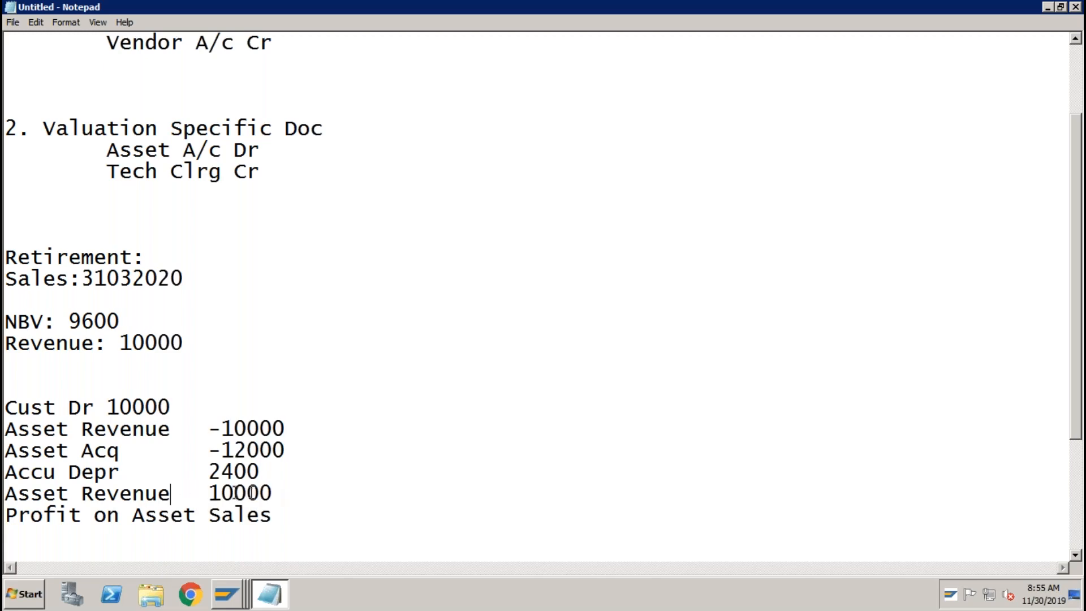
double_click(260, 493)
left_click_drag(151, 496, 10, 493)
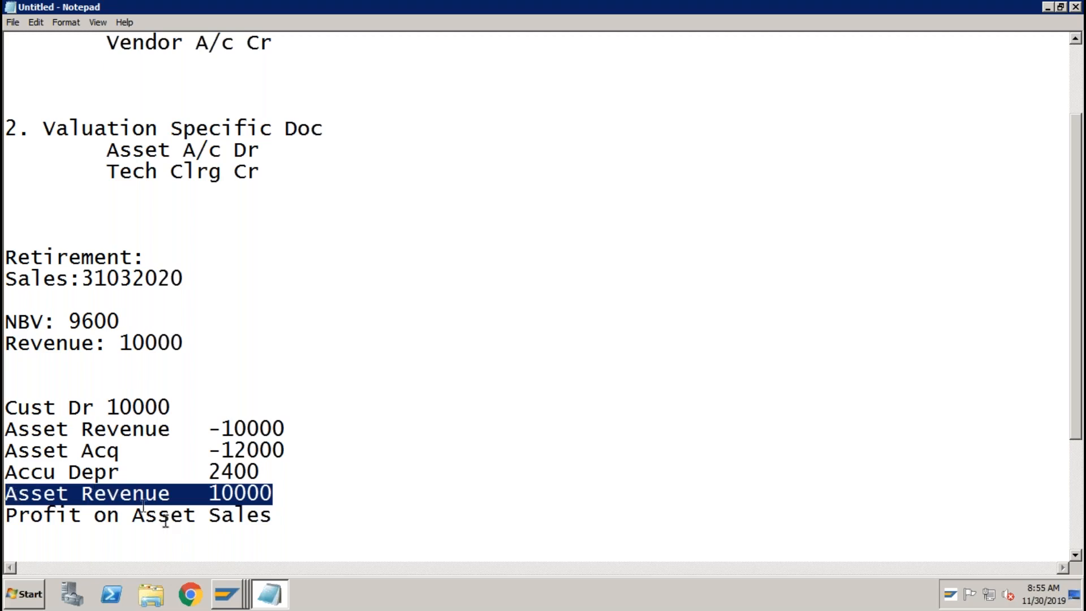
left_click(228, 595)
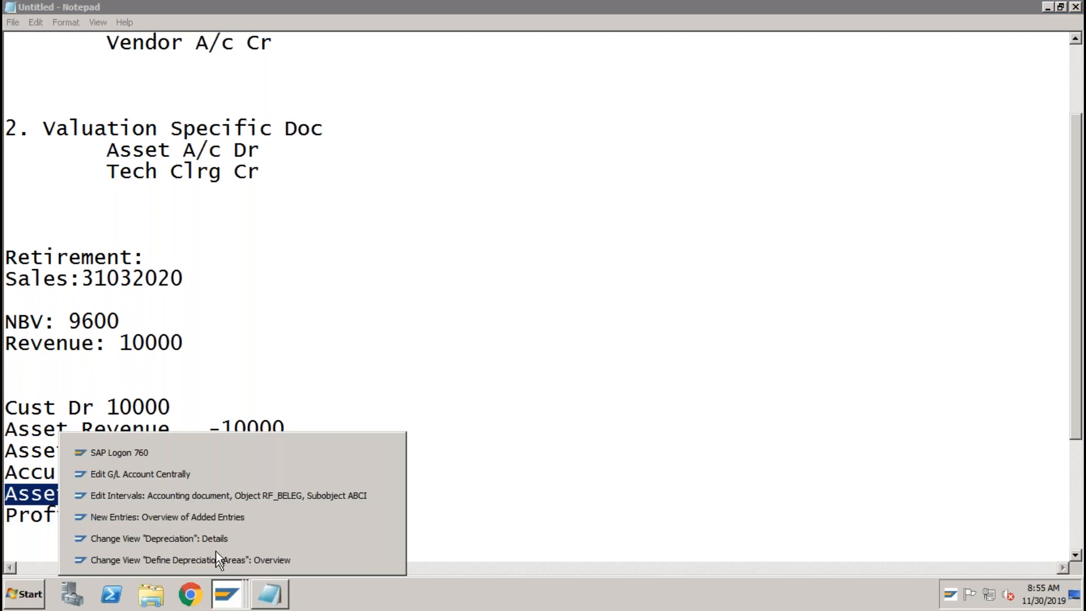
Create G/L account 3002 under the Revenues folder and show its account type choices.
left_click(193, 473)
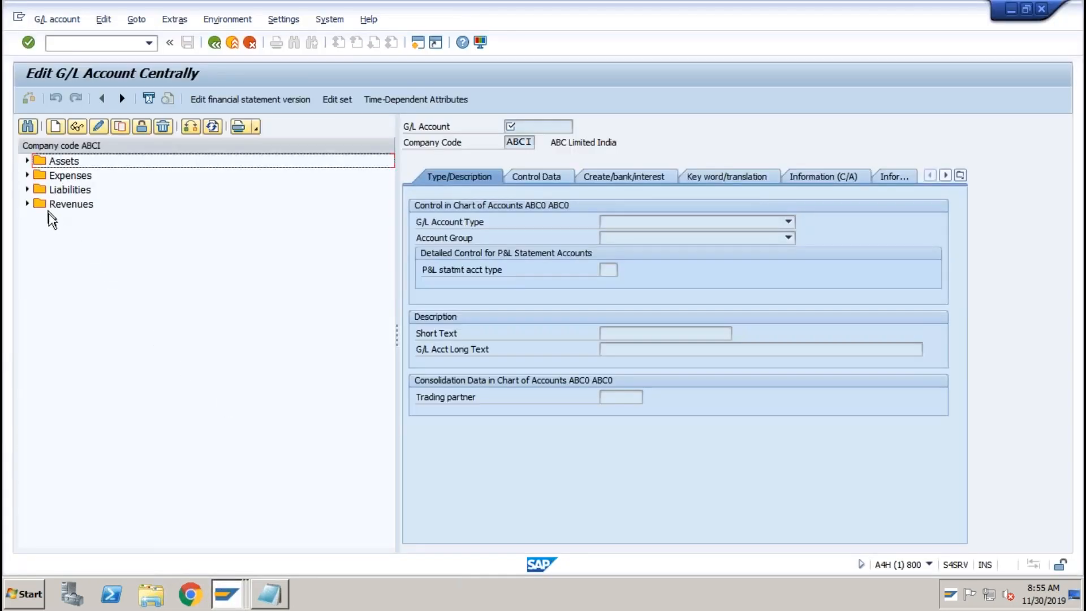
left_click(271, 594)
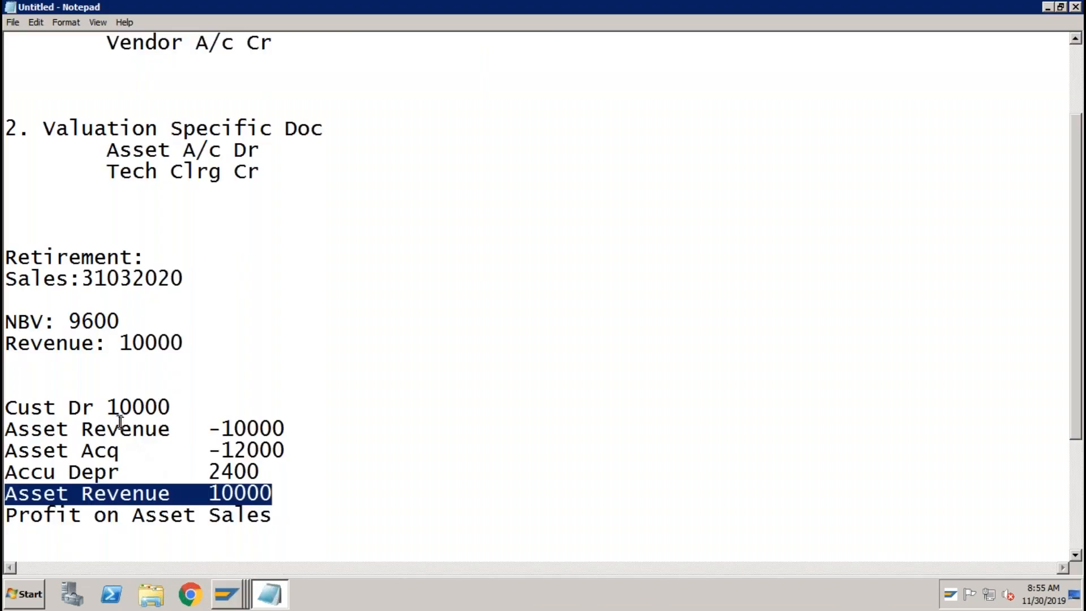
left_click(226, 593)
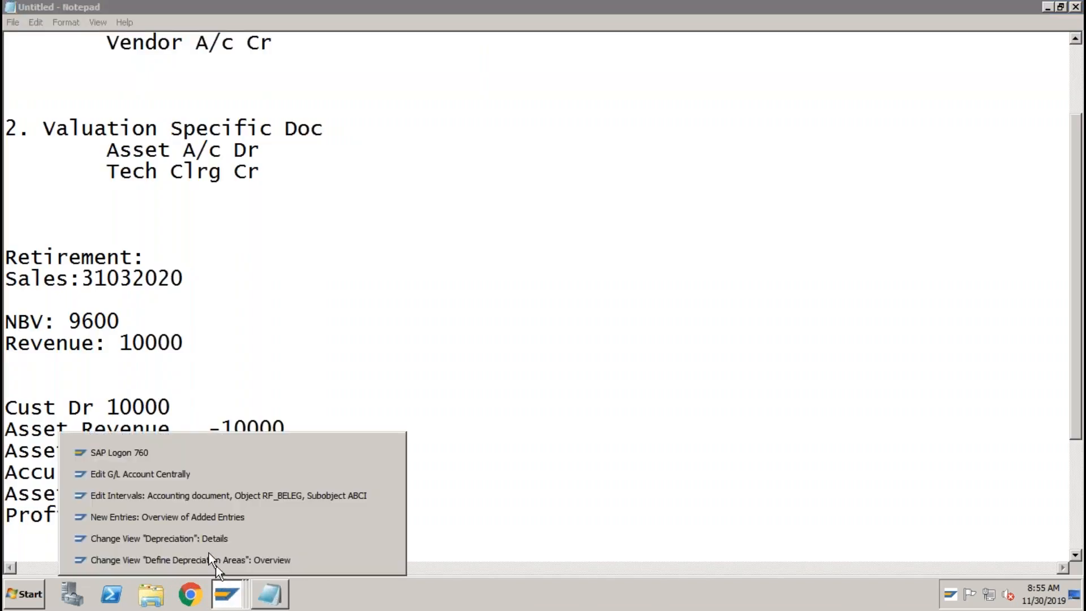
left_click(189, 474)
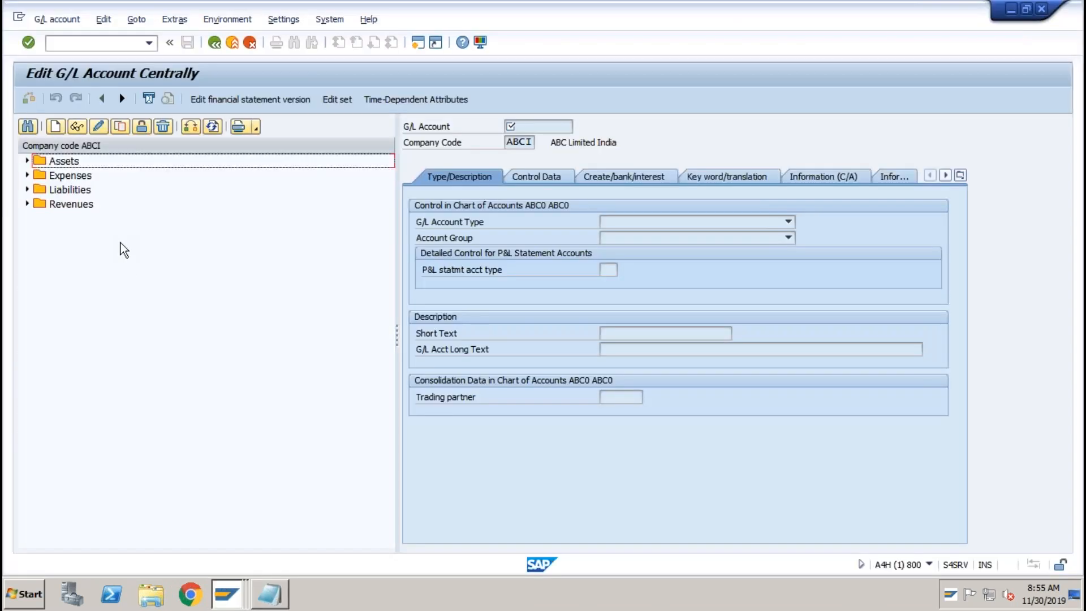
left_click(26, 204)
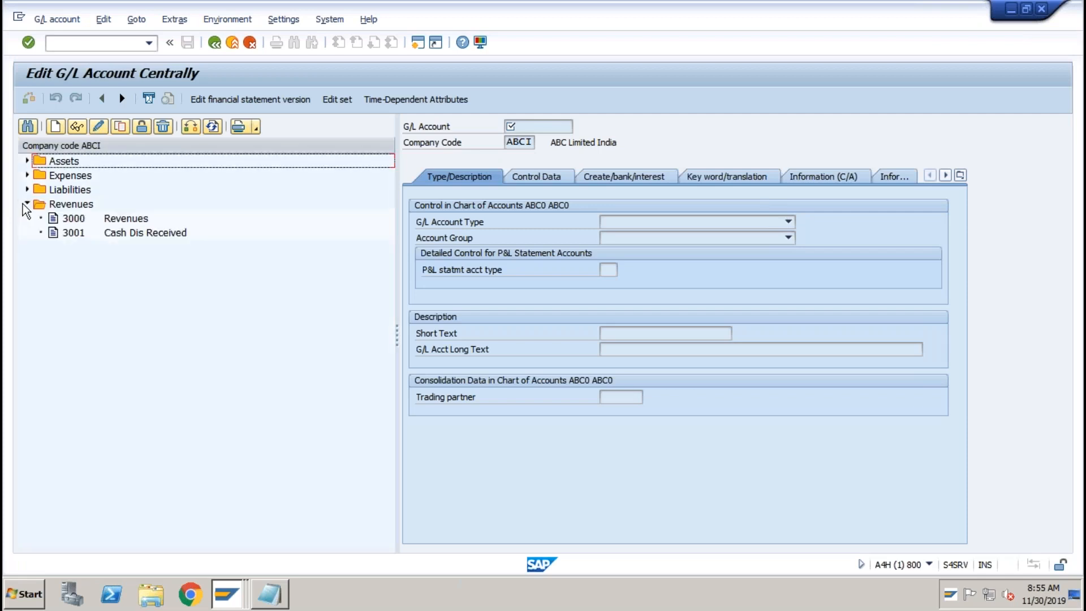
left_click(56, 128)
type("3002")
key("Return")
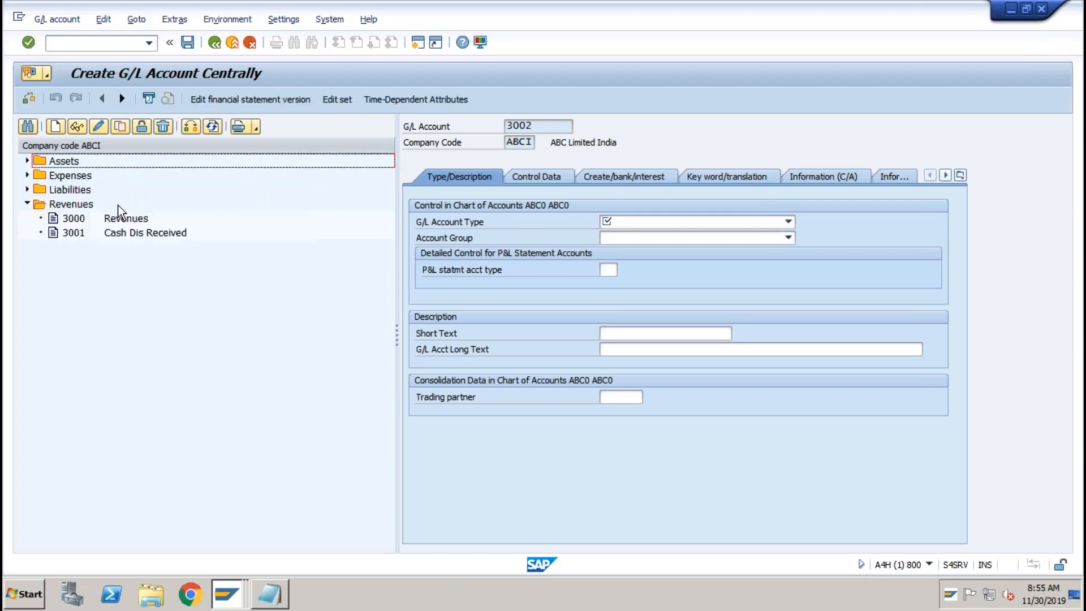
left_click(663, 223)
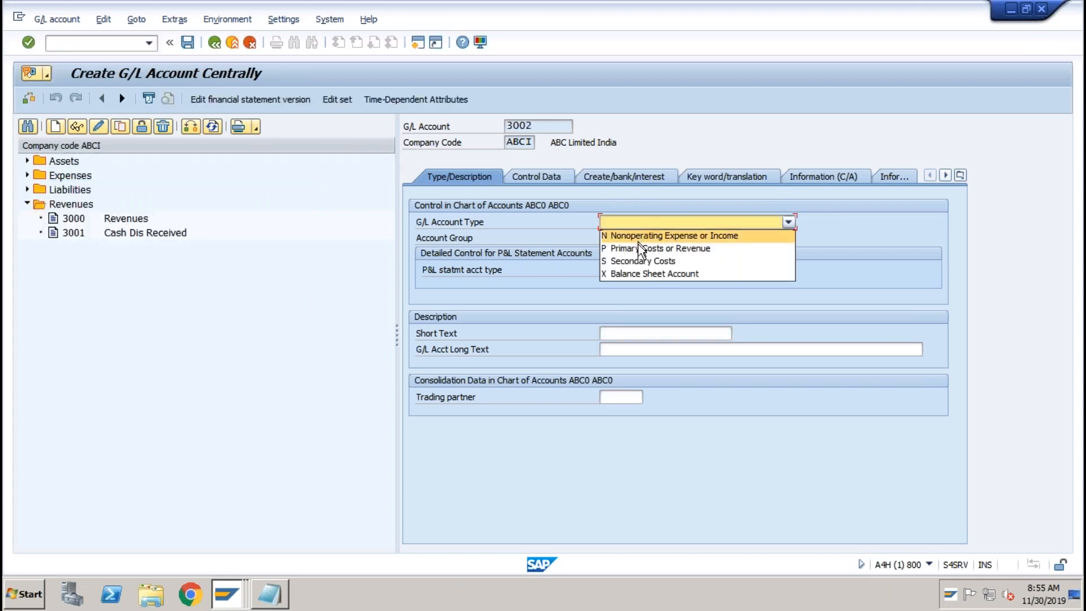
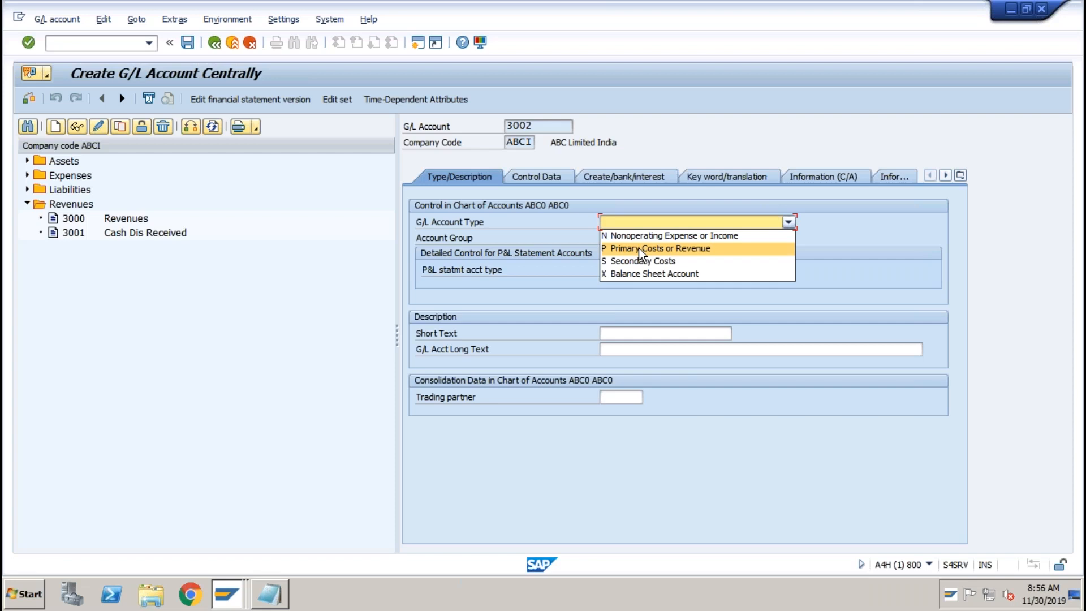
Make account 3002 a nonoperating account in group REV with short text 'Sales of Asset Clrg'.
left_click(649, 236)
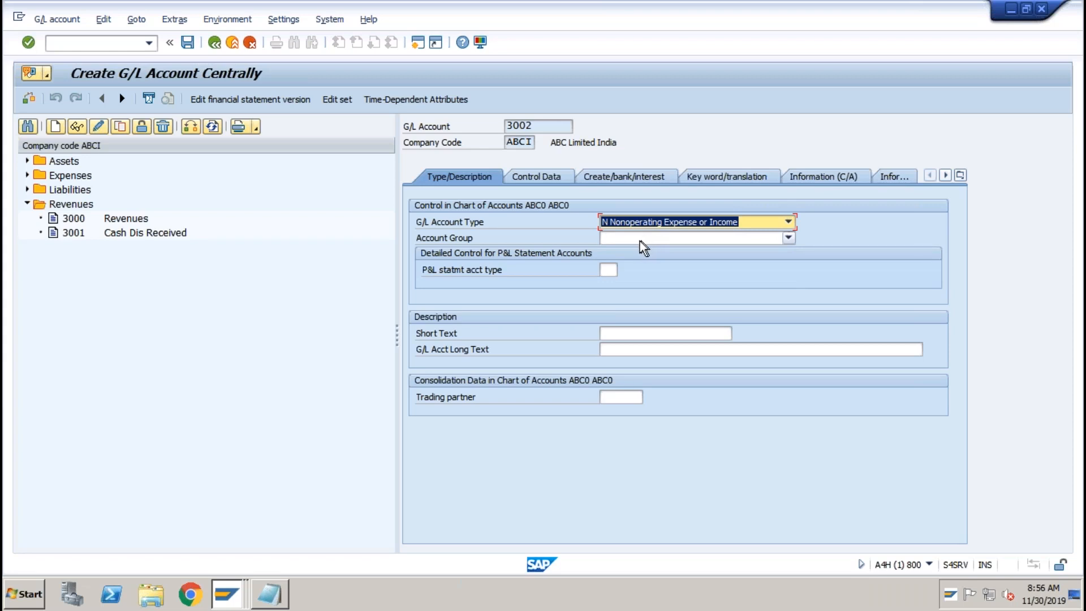
left_click(639, 240)
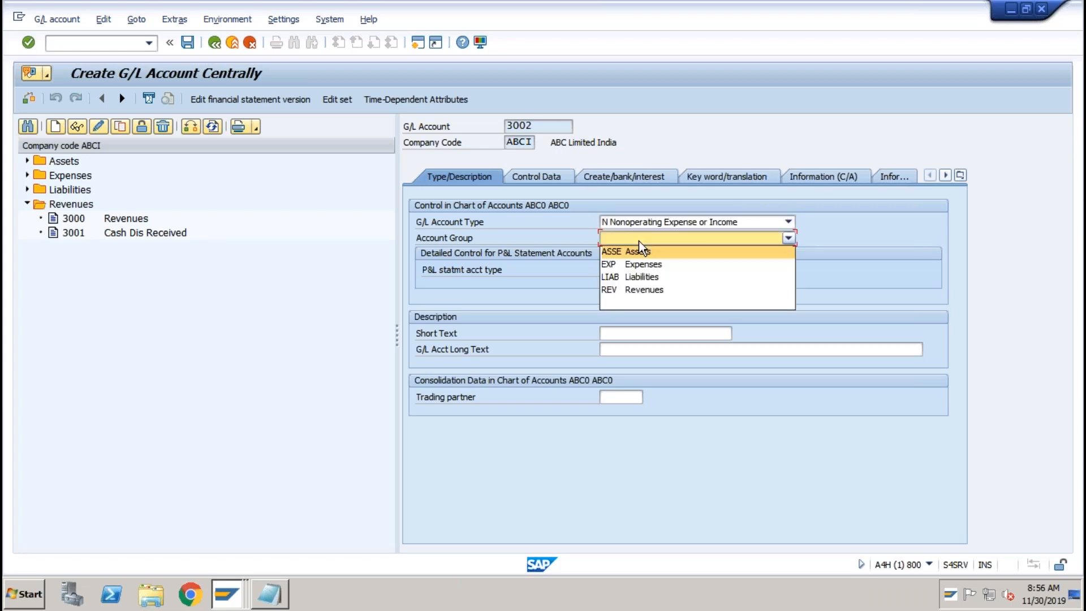
left_click(636, 289)
left_click(650, 330)
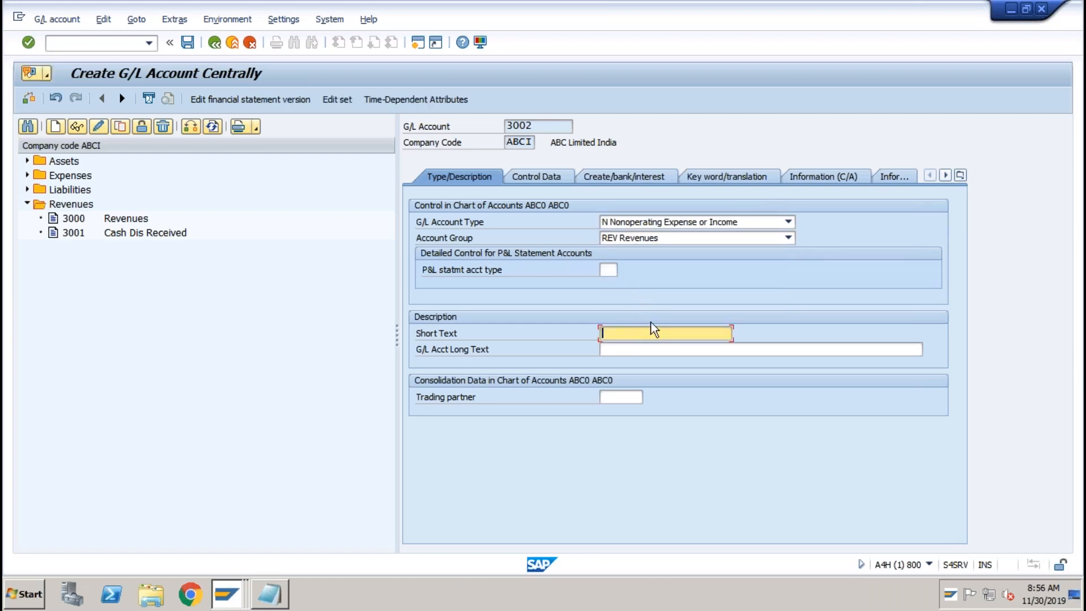
type("Sales of Asse")
Assign field status group G029 to account 3002.
left_click(557, 177)
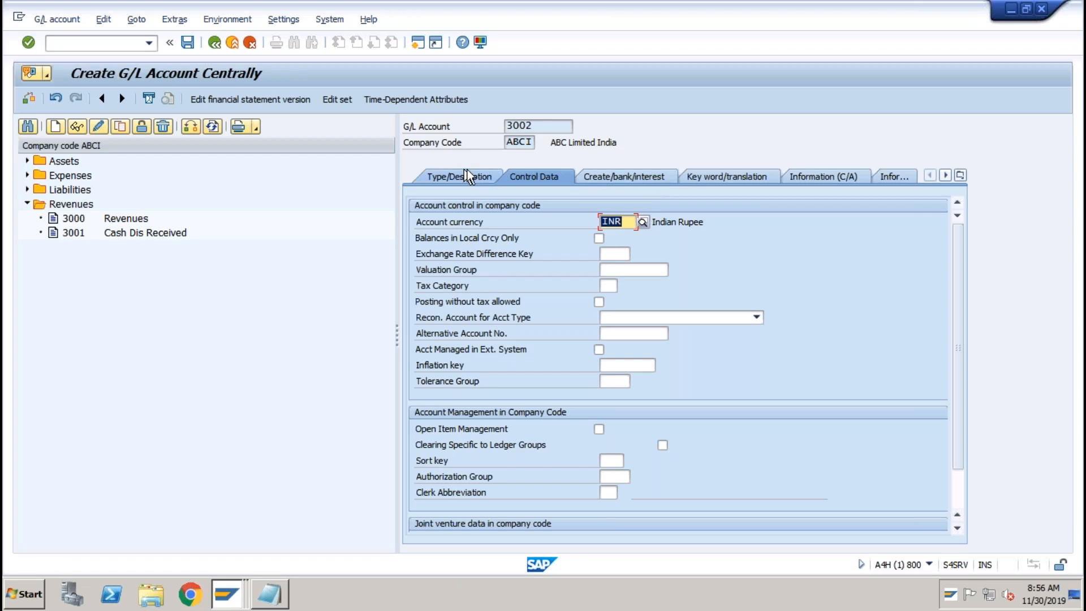
left_click(468, 172)
left_click(548, 180)
scroll(674, 477, "down", 1)
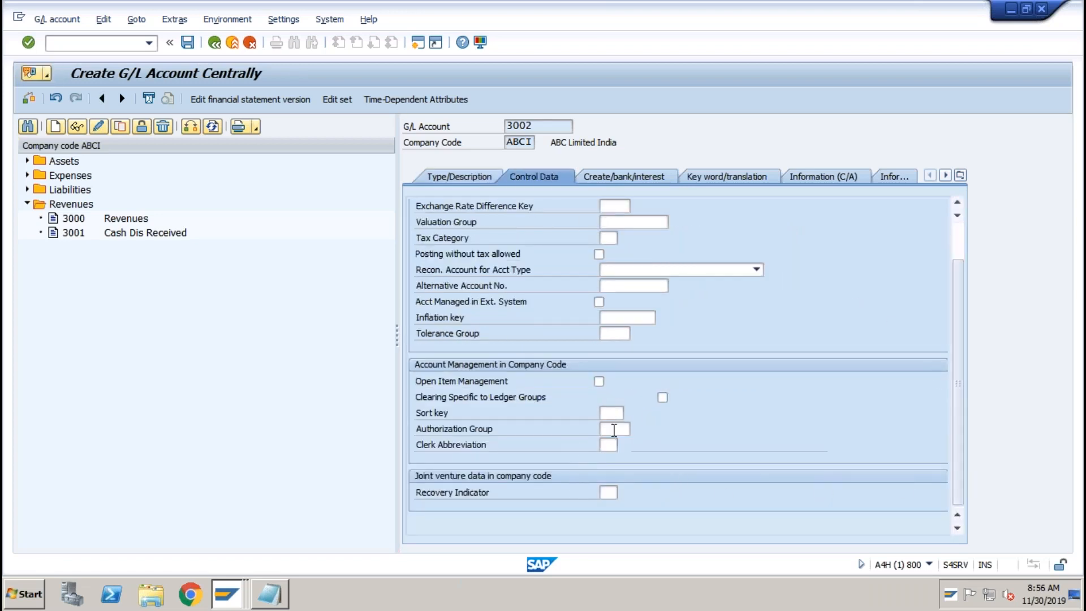
left_click(633, 180)
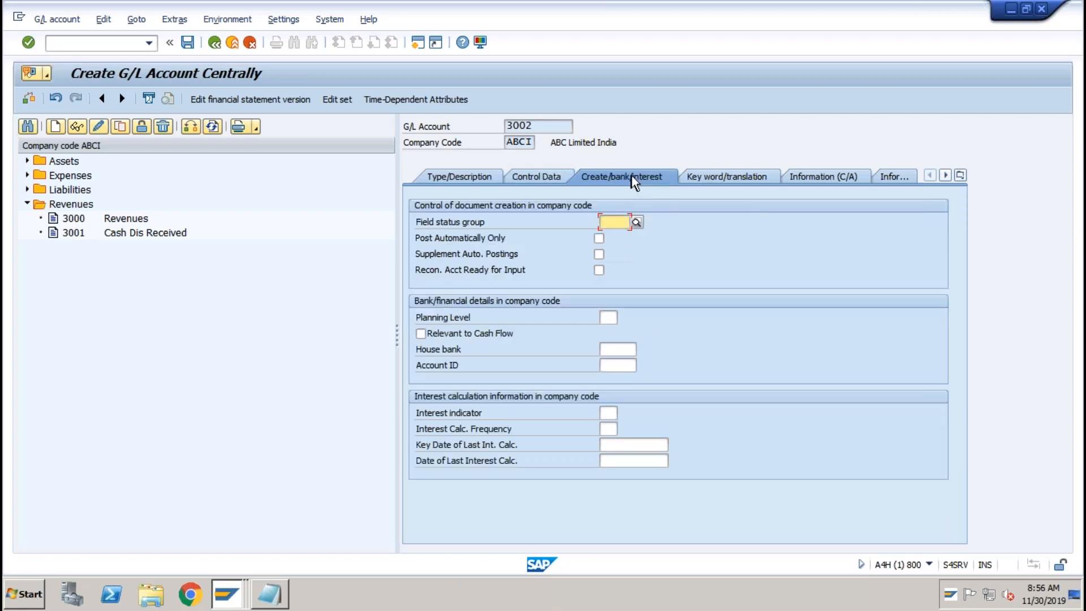
left_click(636, 222)
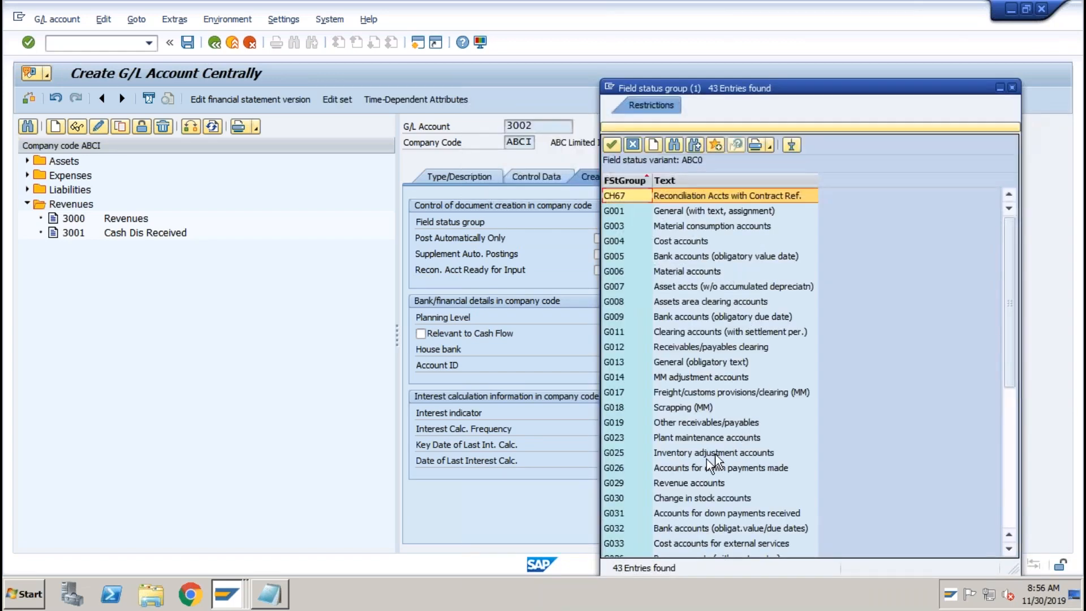
left_click(694, 484)
double_click(693, 484)
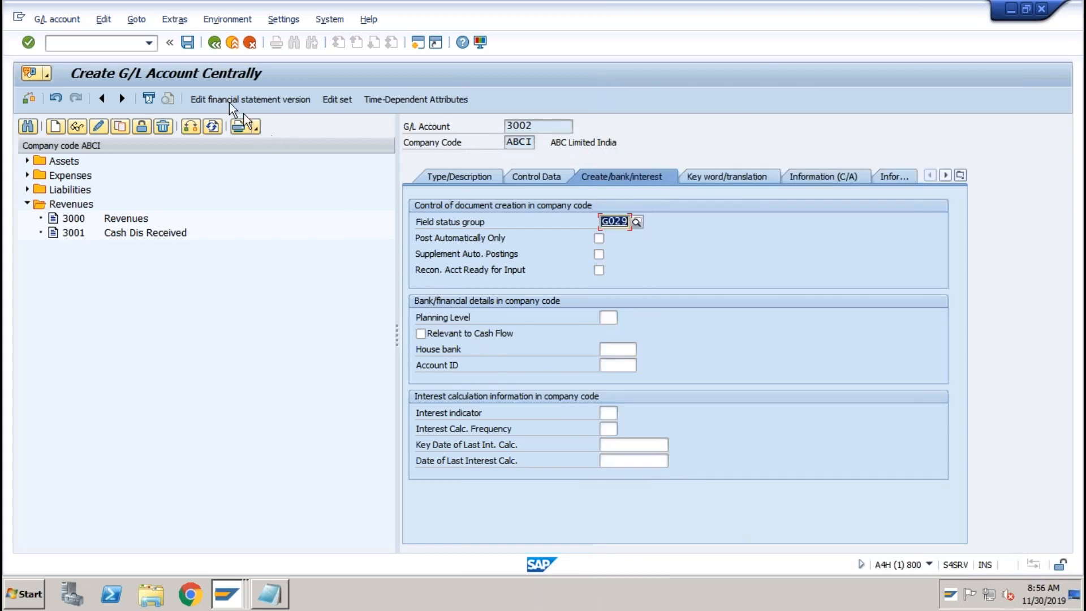
Set P&L statement account type X and save G/L account 3002.
left_click(187, 42)
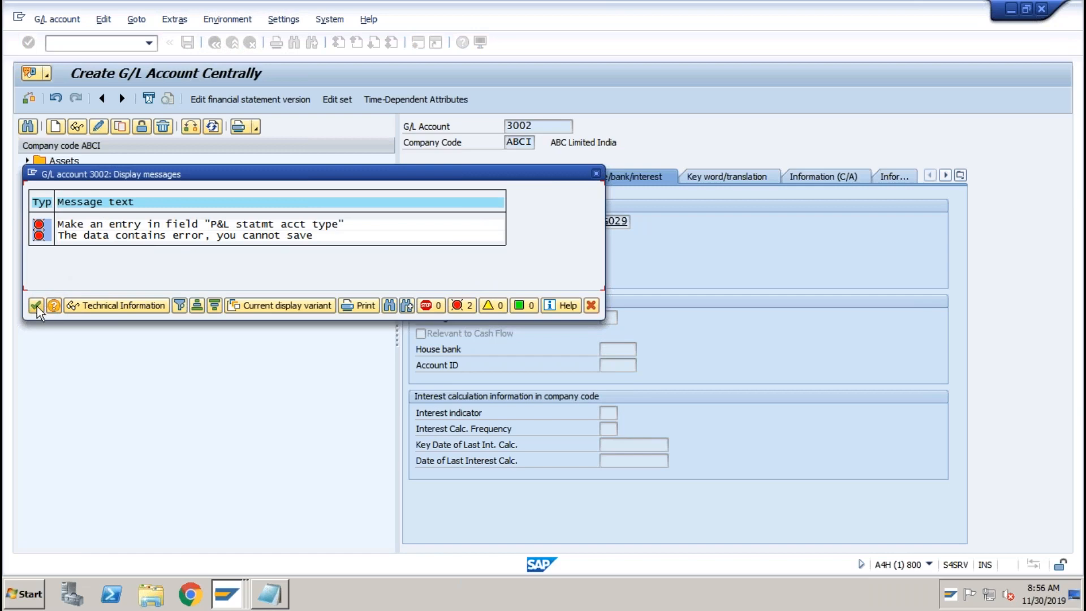
left_click(35, 305)
left_click(457, 179)
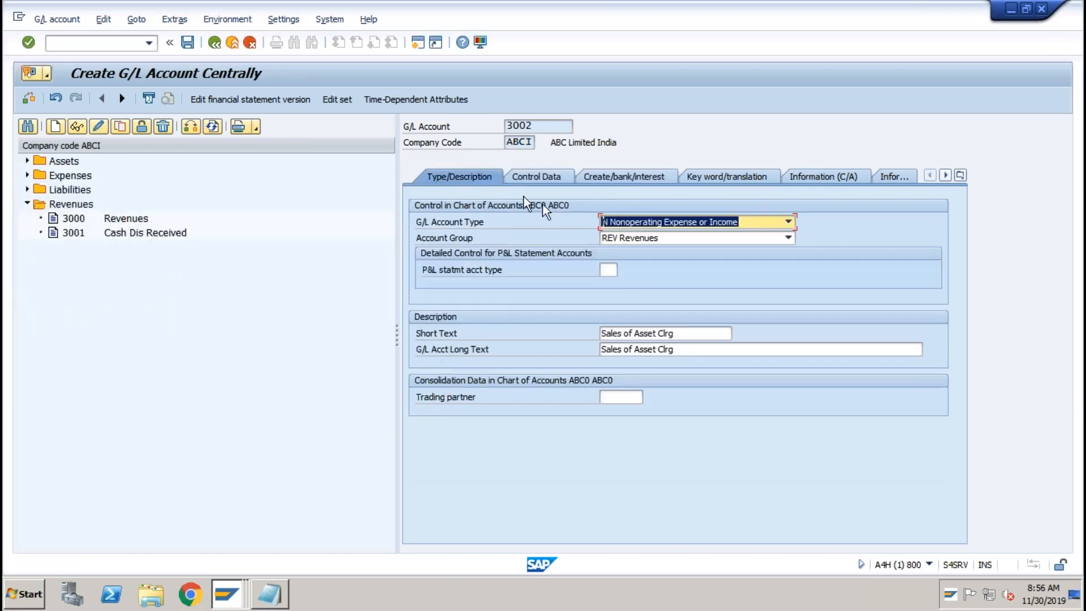
left_click(609, 269)
left_click(624, 271)
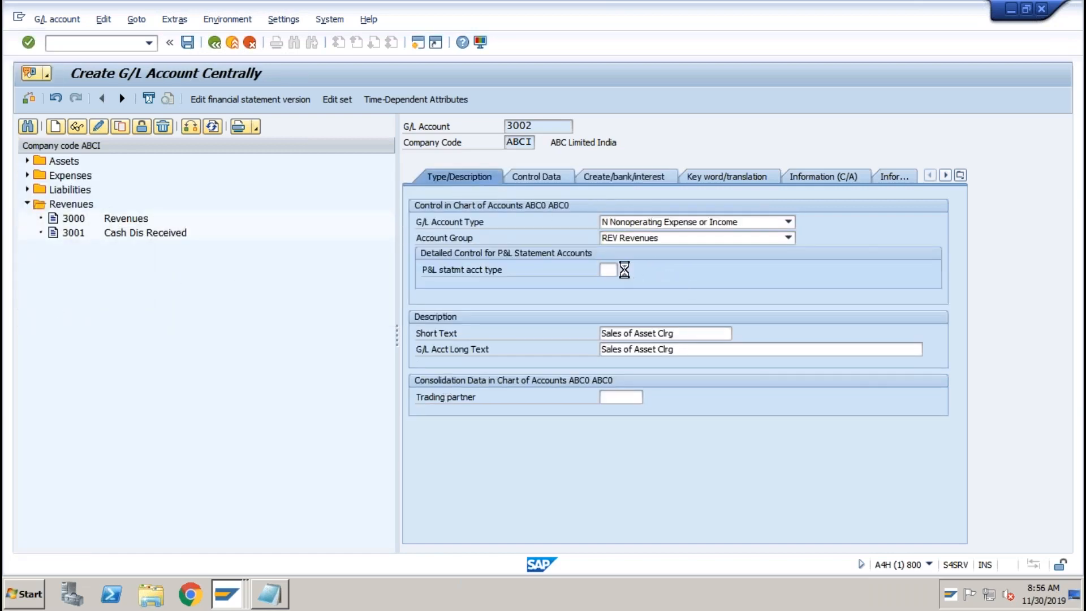
double_click(619, 199)
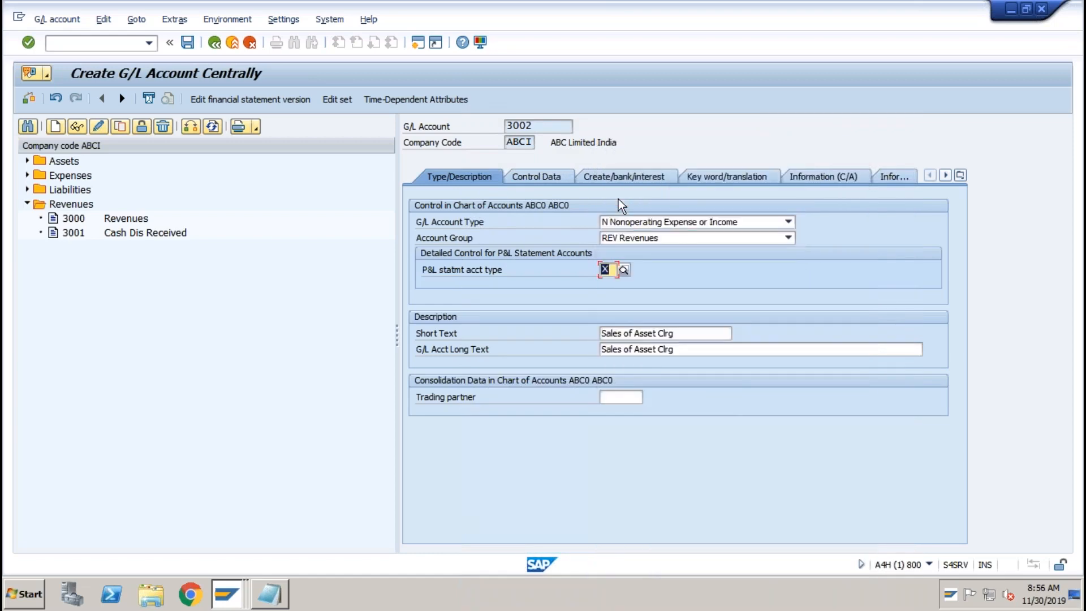
left_click(188, 44)
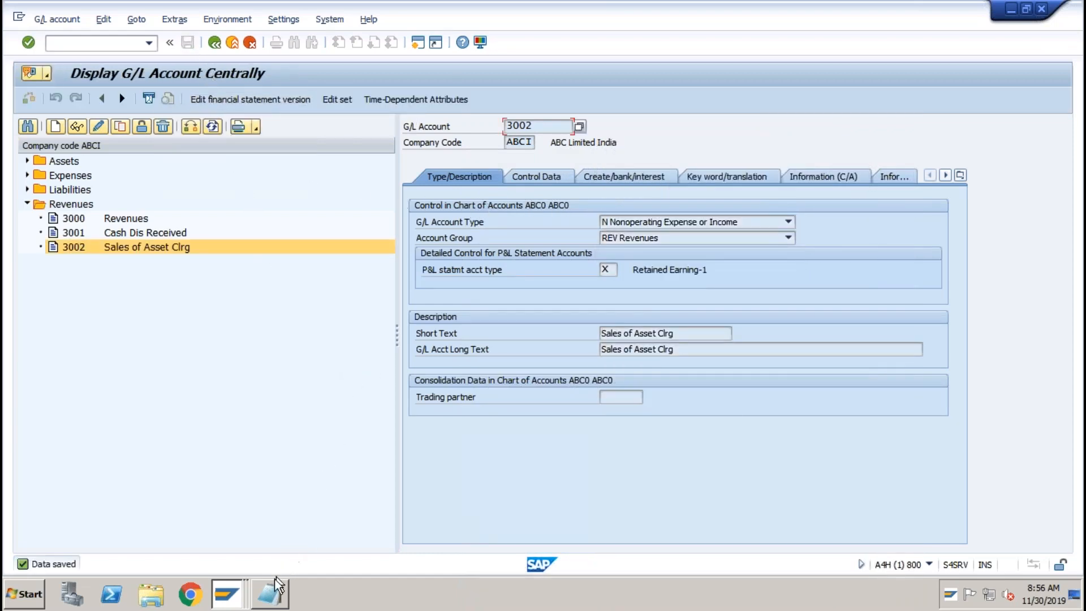
left_click(272, 592)
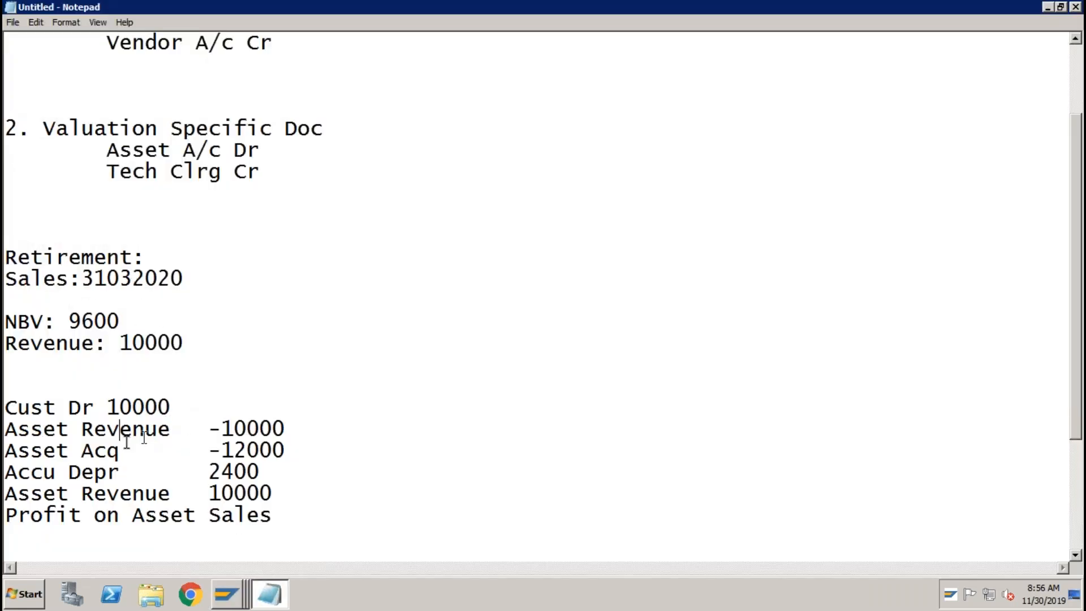
Review the Asset Revenue, Asset Acq -12000 and Accu Depr 2400 note lines, then return to the SAP G/L display.
left_click_drag(68, 429, 206, 430)
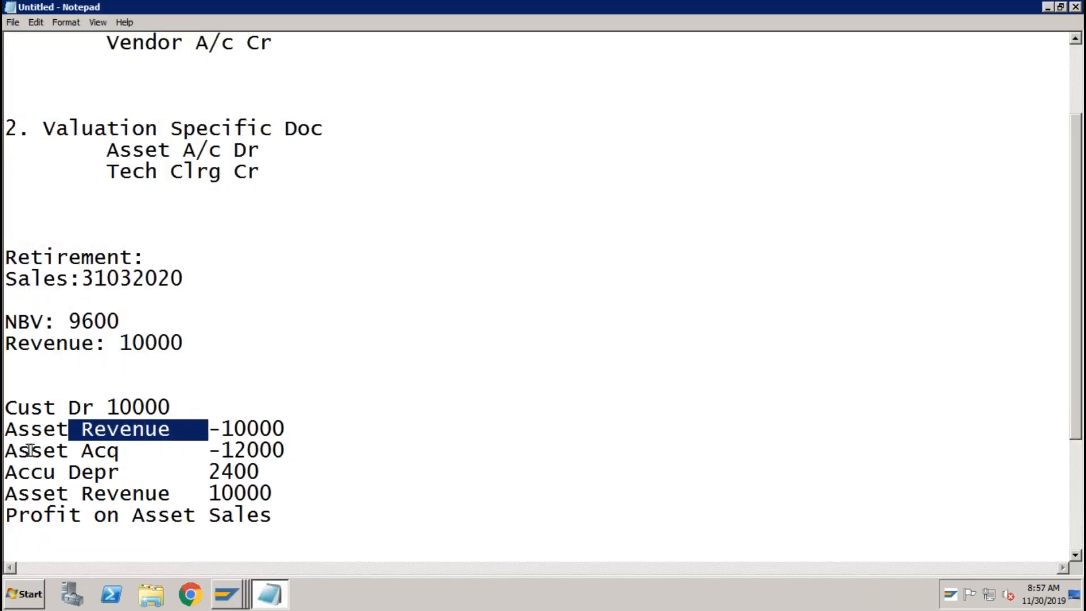
left_click_drag(6, 452, 288, 454)
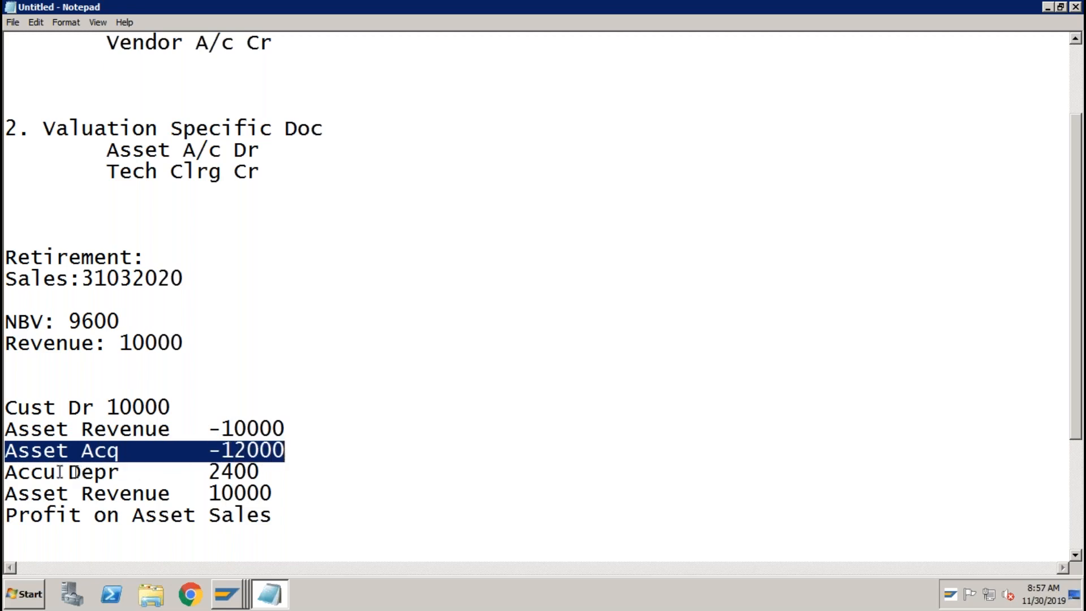
left_click(7, 473)
left_click_drag(23, 473, 258, 471)
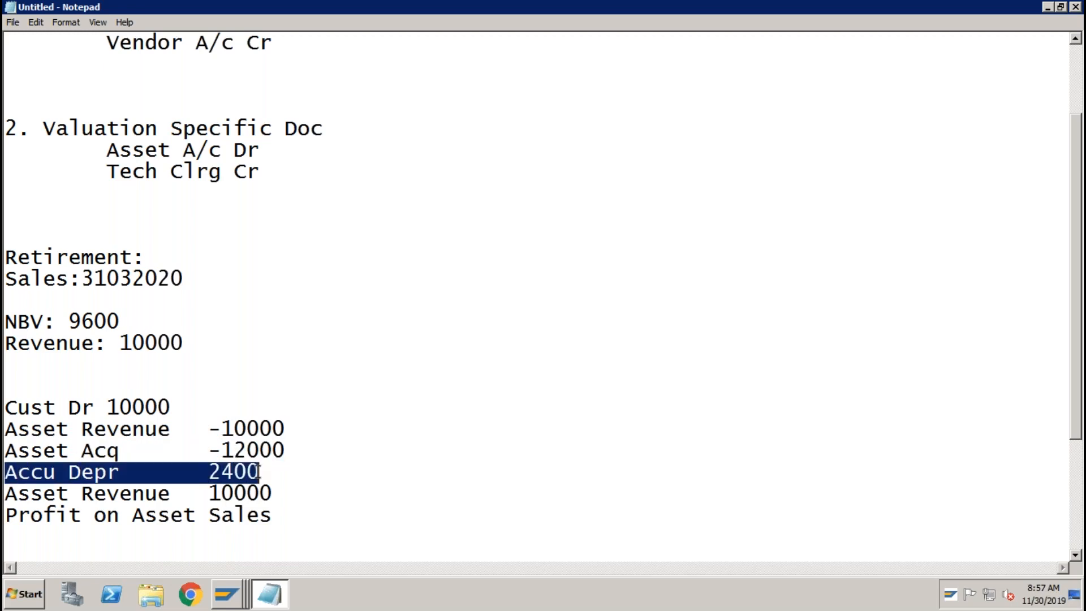
left_click(9, 493)
left_click_drag(7, 427, 276, 493)
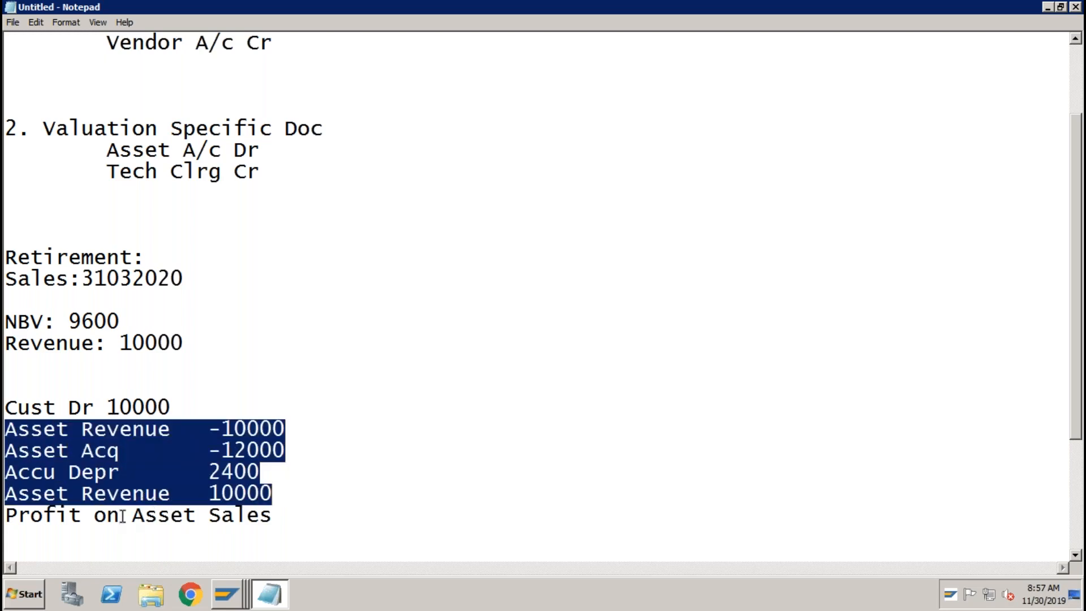
left_click(233, 594)
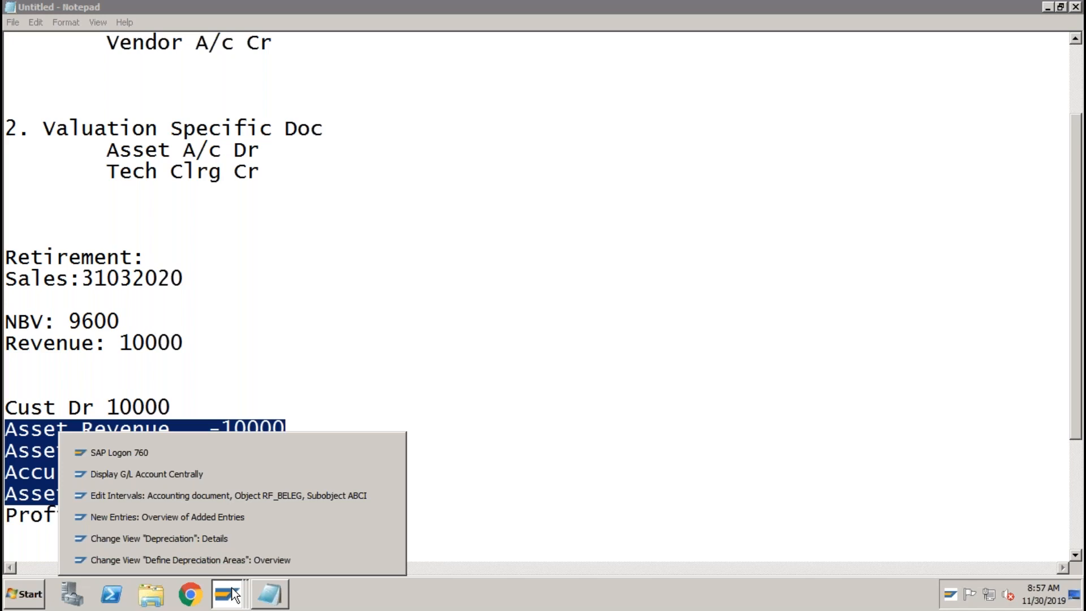
left_click(174, 473)
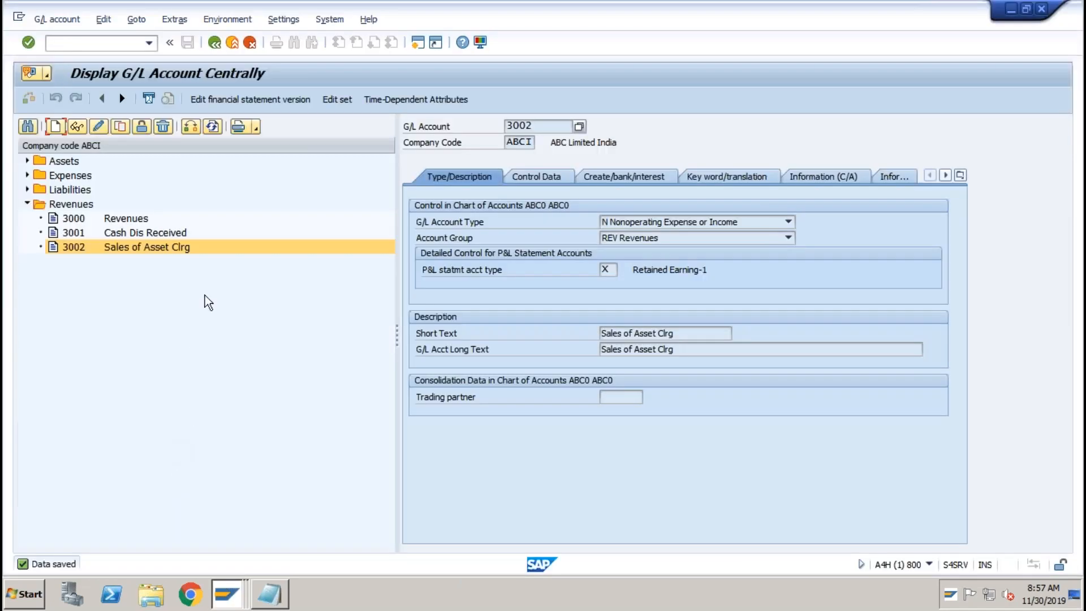
Start creating a new G/L account numbered 3003 from the account tree.
left_click(27, 175)
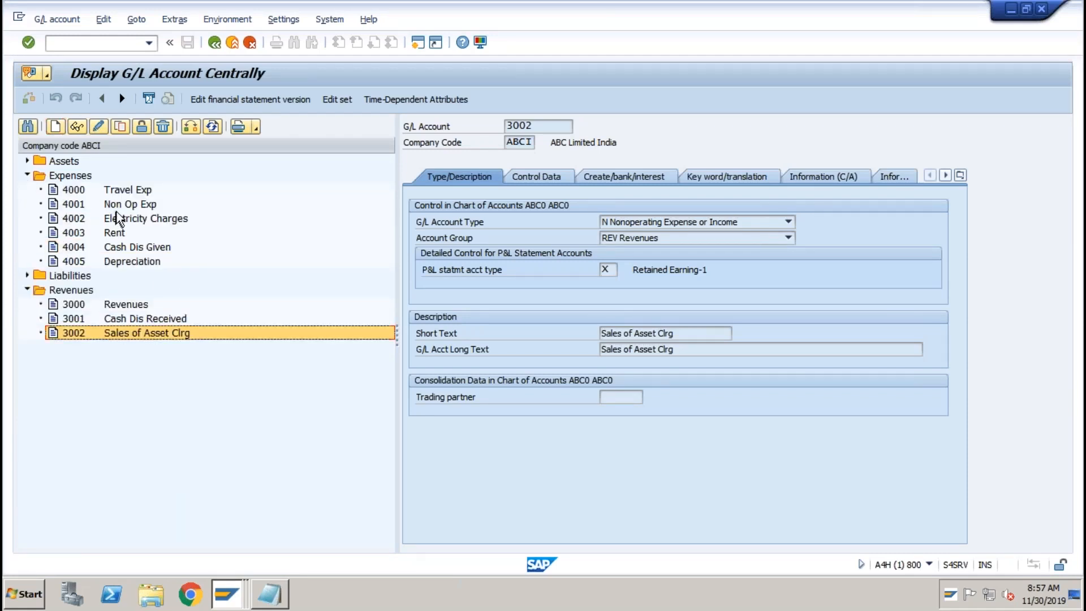
left_click(55, 127)
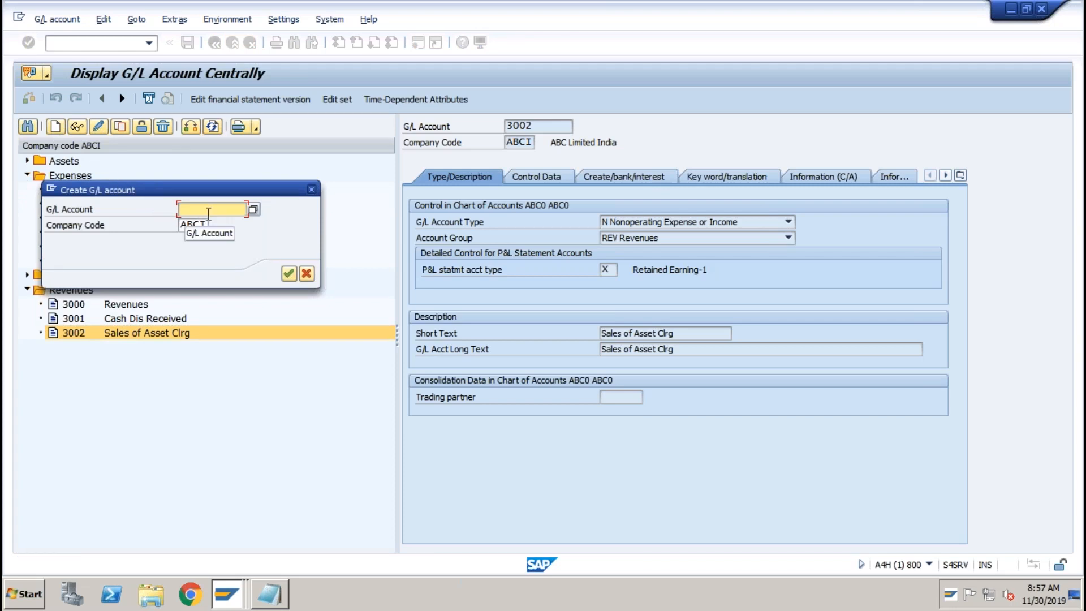
type("3003")
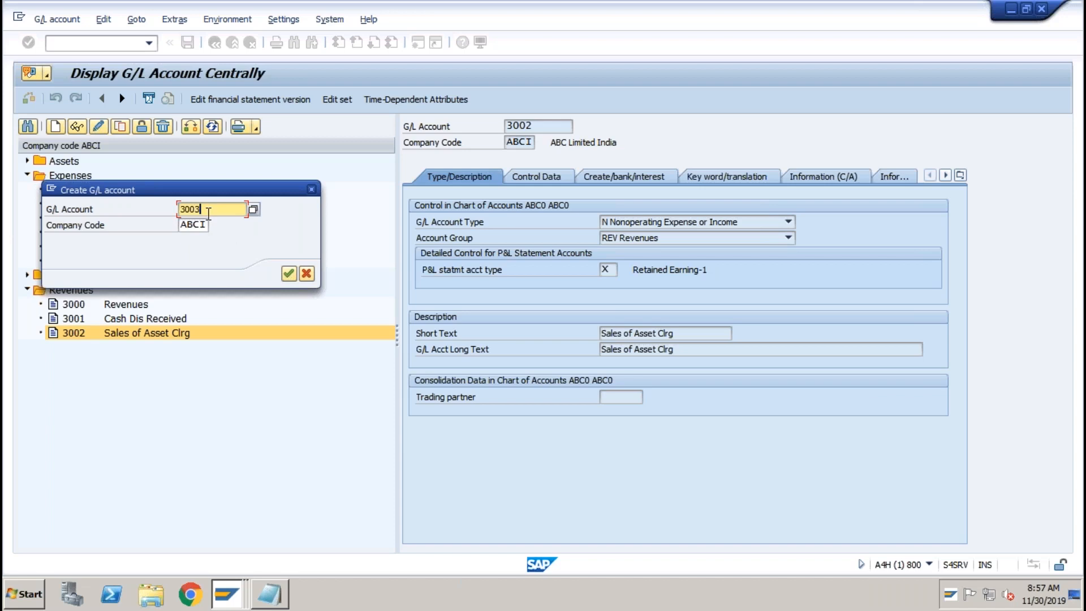
left_click(289, 274)
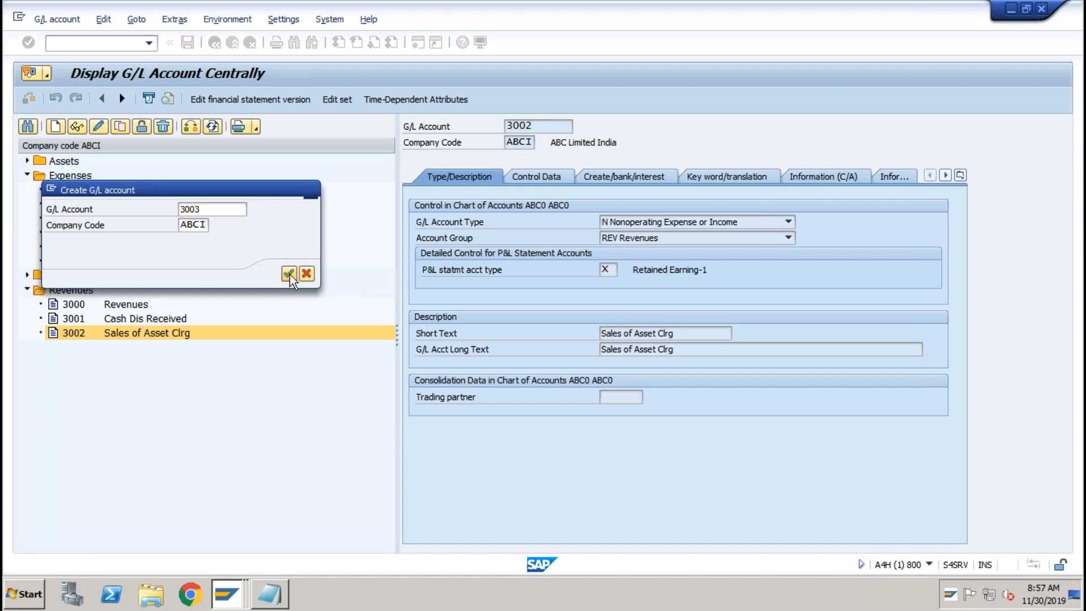
Make 3003 a nonoperating account in group REV with short text 'Profit/ Loss on Asst'.
left_click(713, 222)
left_click(691, 237)
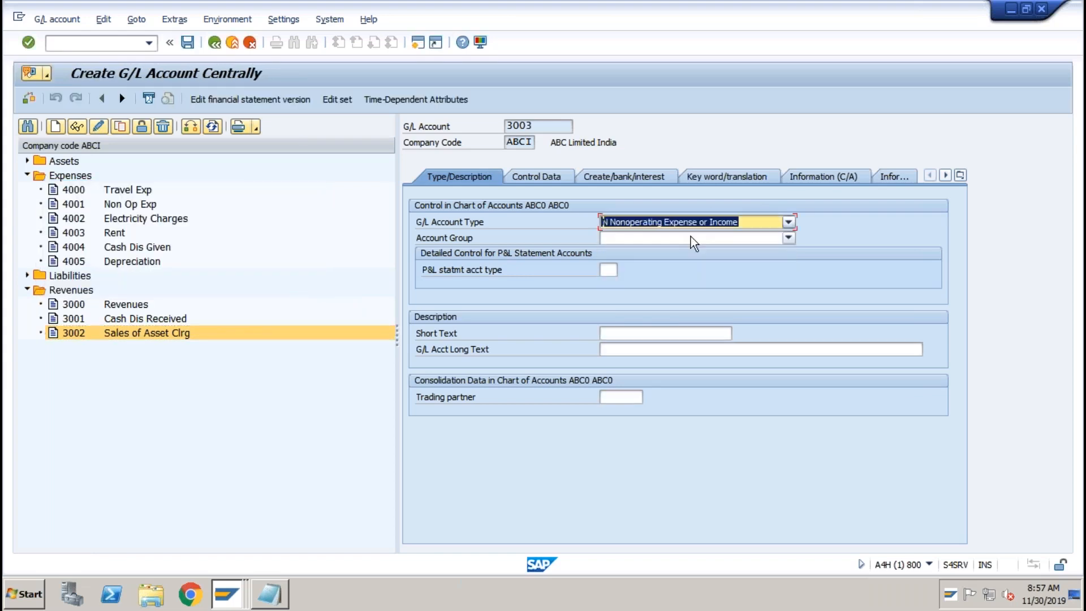
left_click(653, 239)
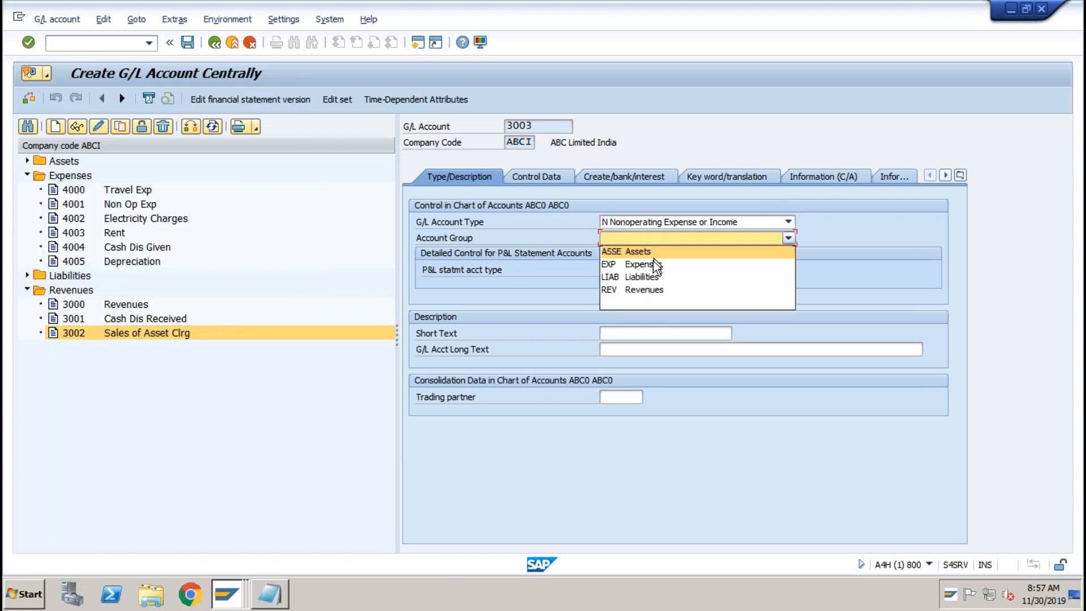
left_click(645, 290)
left_click(623, 333)
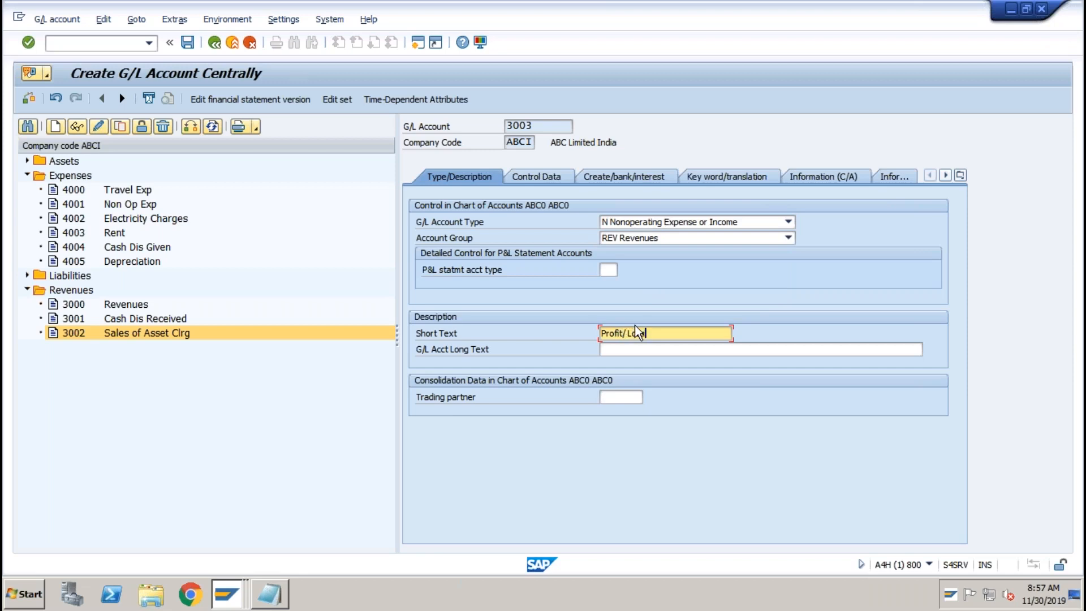
type("Profit/ Loss on Asst")
Assign field status group G029 to account 3003.
left_click(615, 178)
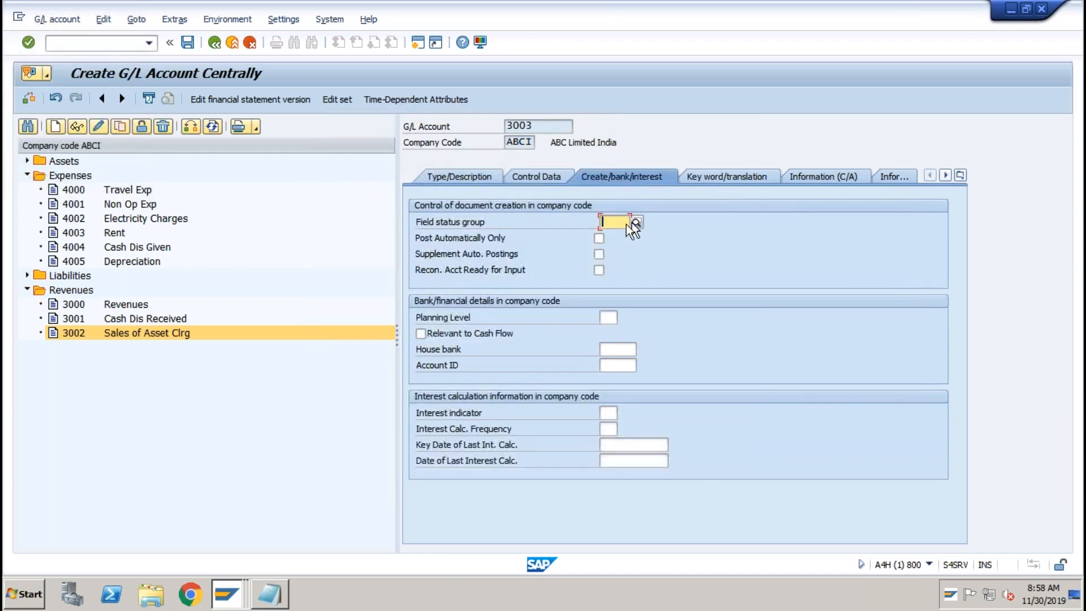
left_click(619, 222)
left_click(619, 236)
left_click(188, 44)
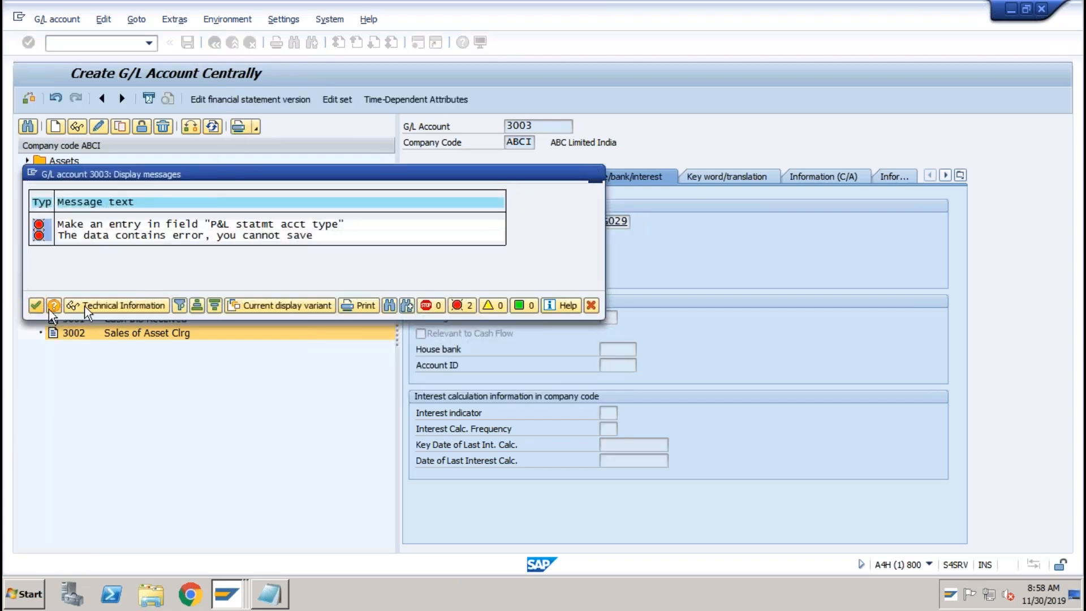
left_click(36, 306)
Set P&L statement account type X (Retained Earning-1) and save account 3003.
left_click(449, 175)
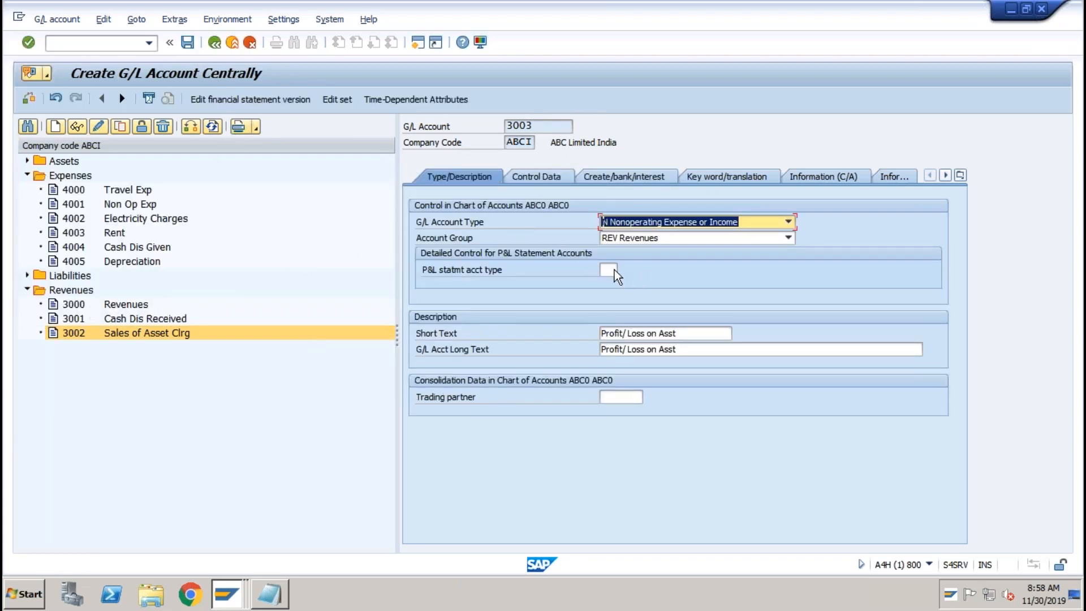
left_click(608, 270)
left_click(616, 272)
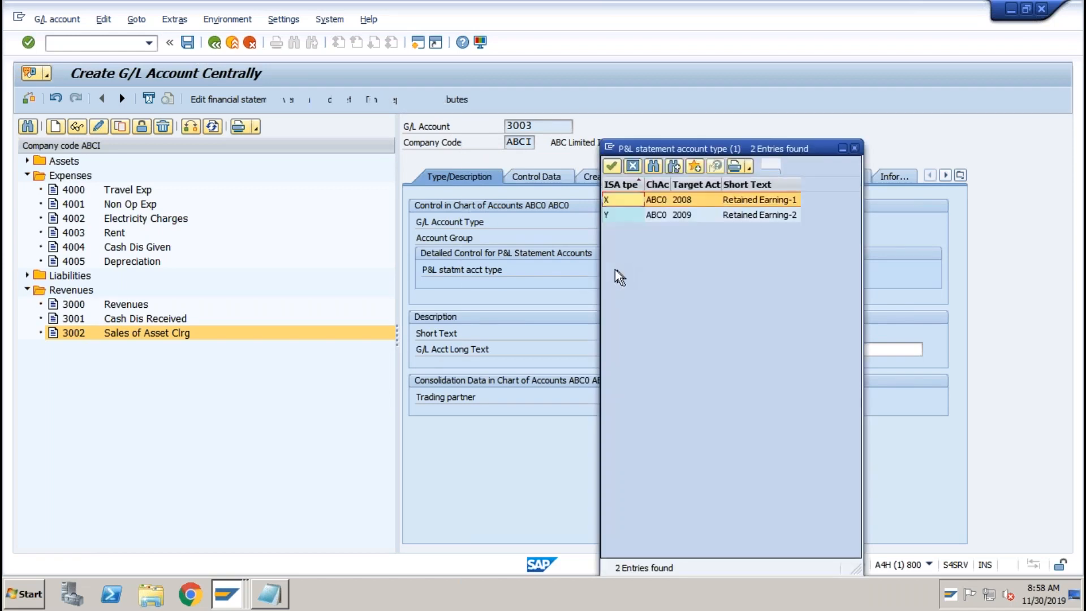
double_click(620, 201)
left_click(191, 44)
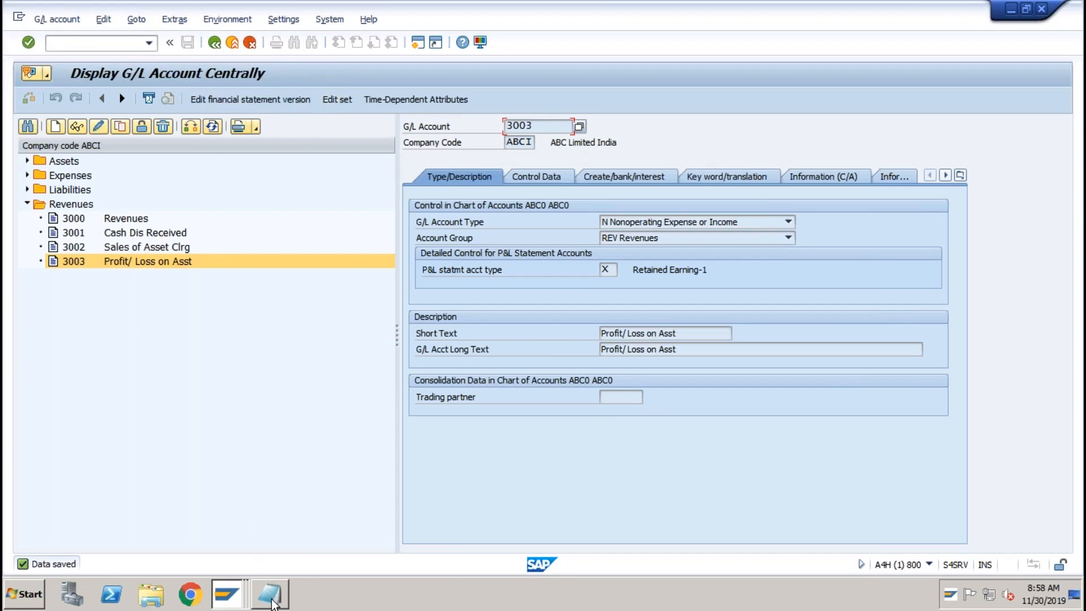
left_click(272, 601)
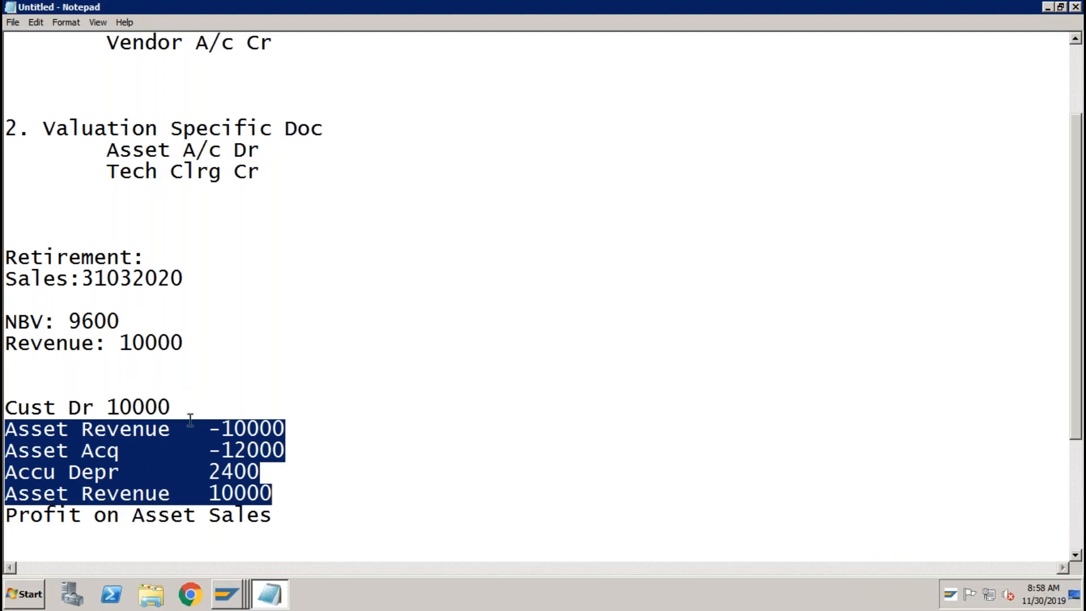
Run AO90 and open the account determinations for chart of accounts ABC0.
left_click(237, 593)
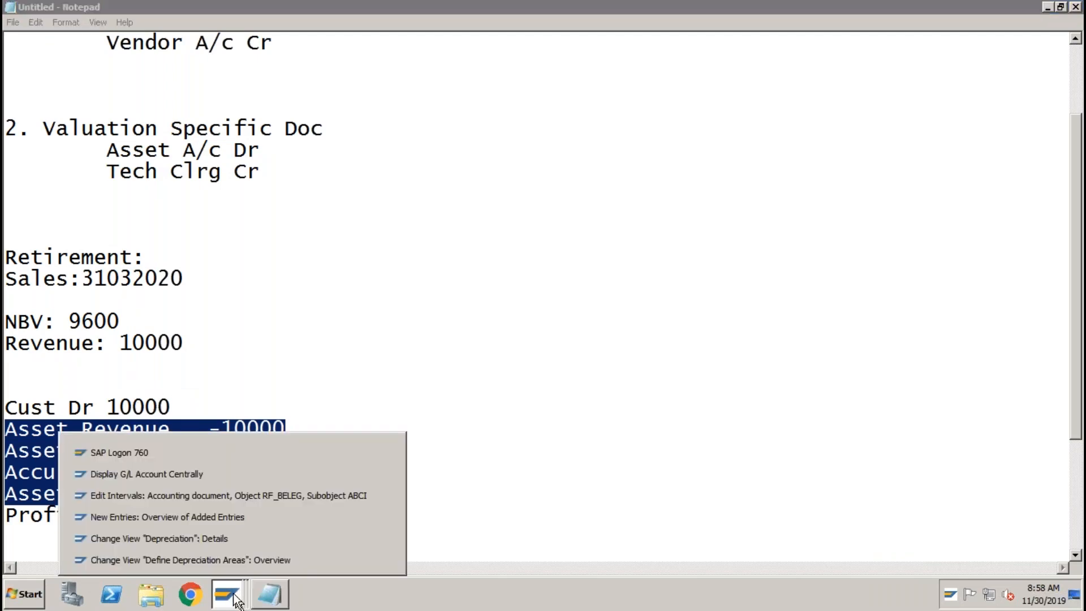
left_click(218, 538)
left_click(106, 44)
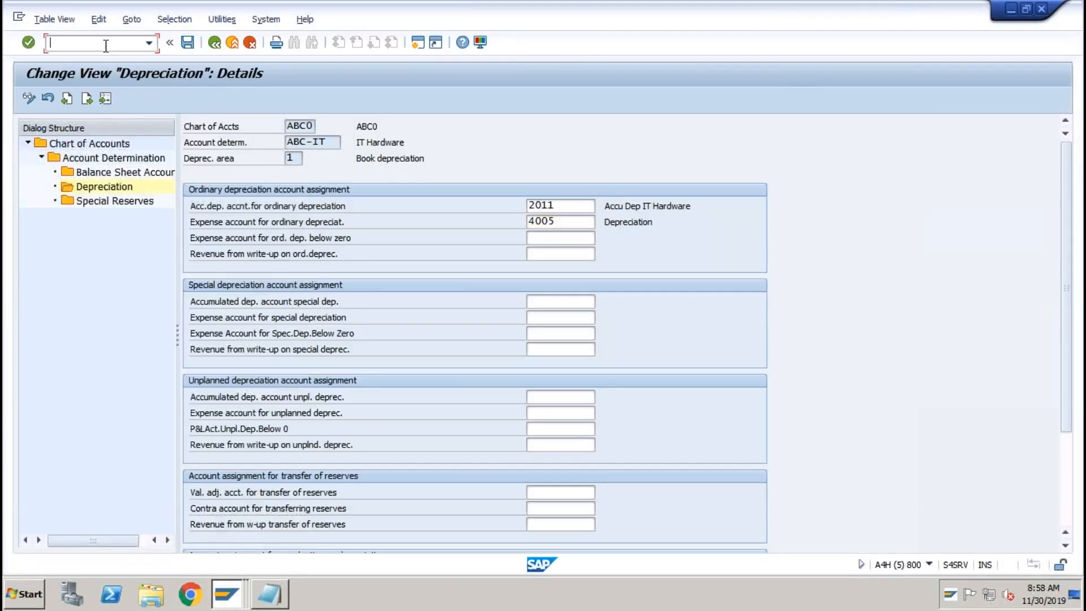
type("/n")
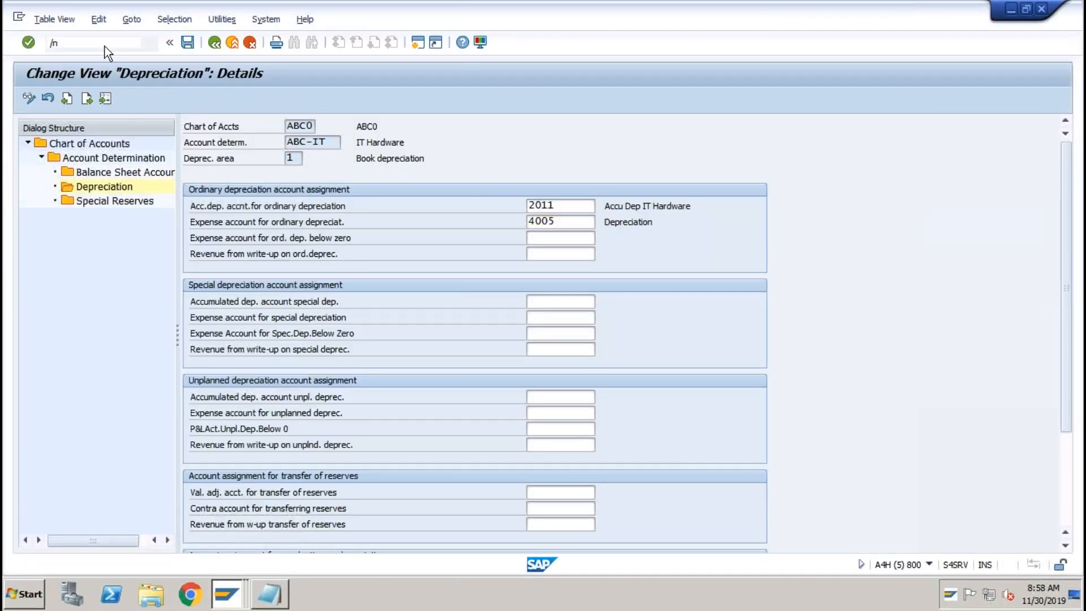
key("Return")
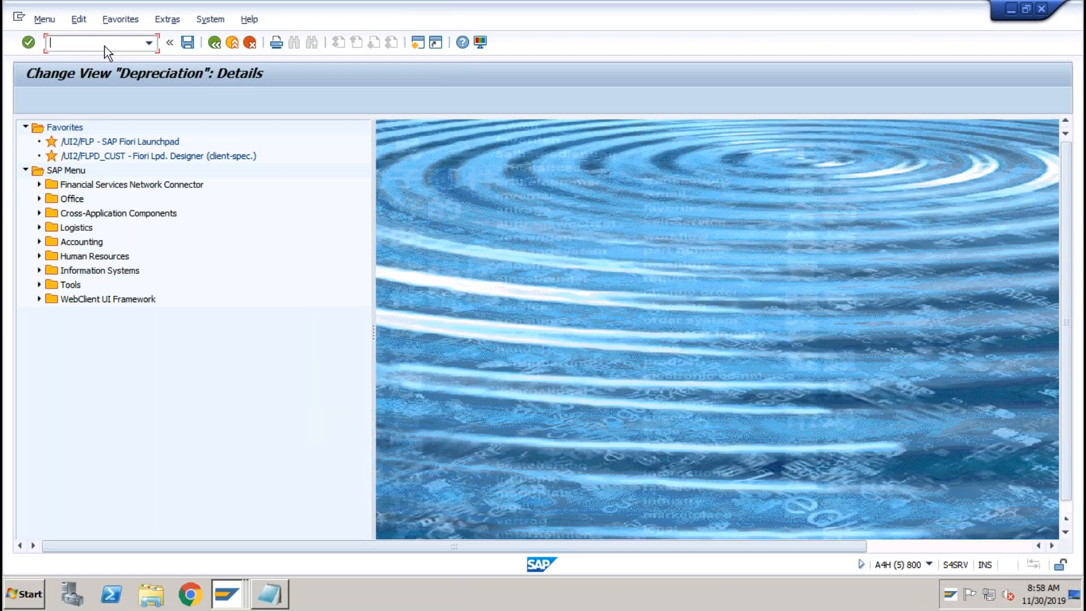
type("ao90")
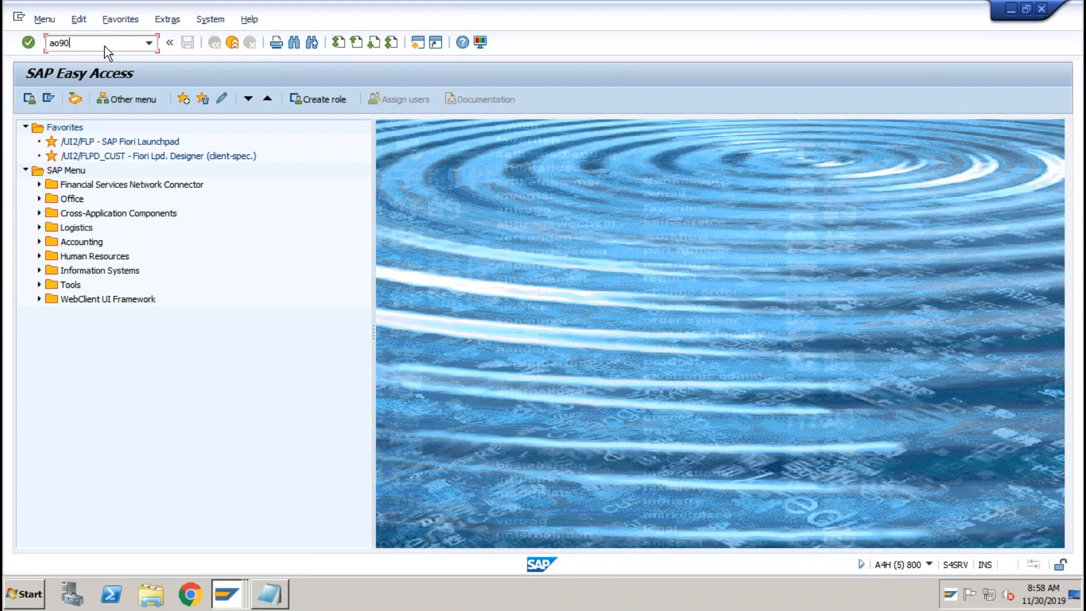
key("Return")
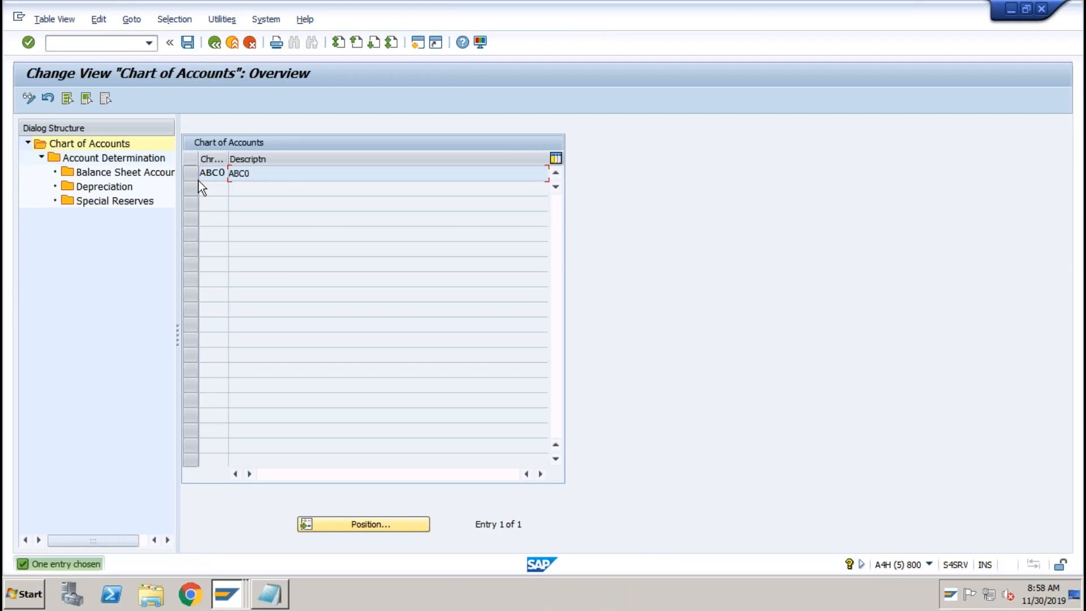
left_click(192, 174)
double_click(134, 161)
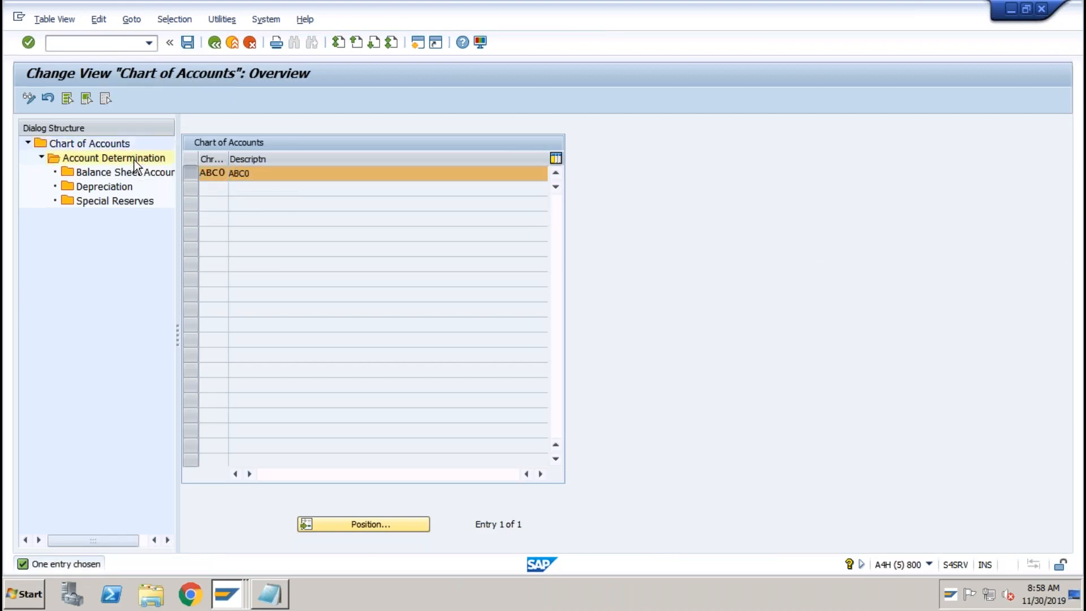
Open Balance Sheet Accounts for determination ABC-IT (IT Hardware) and scroll to the retirement accounts.
left_click(238, 356)
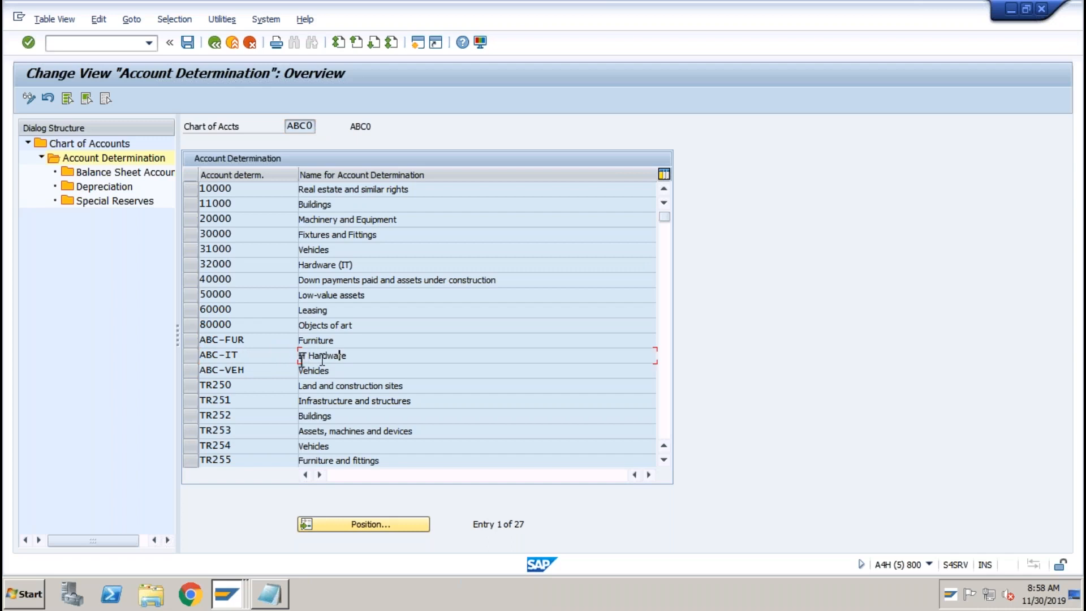
left_click(194, 357)
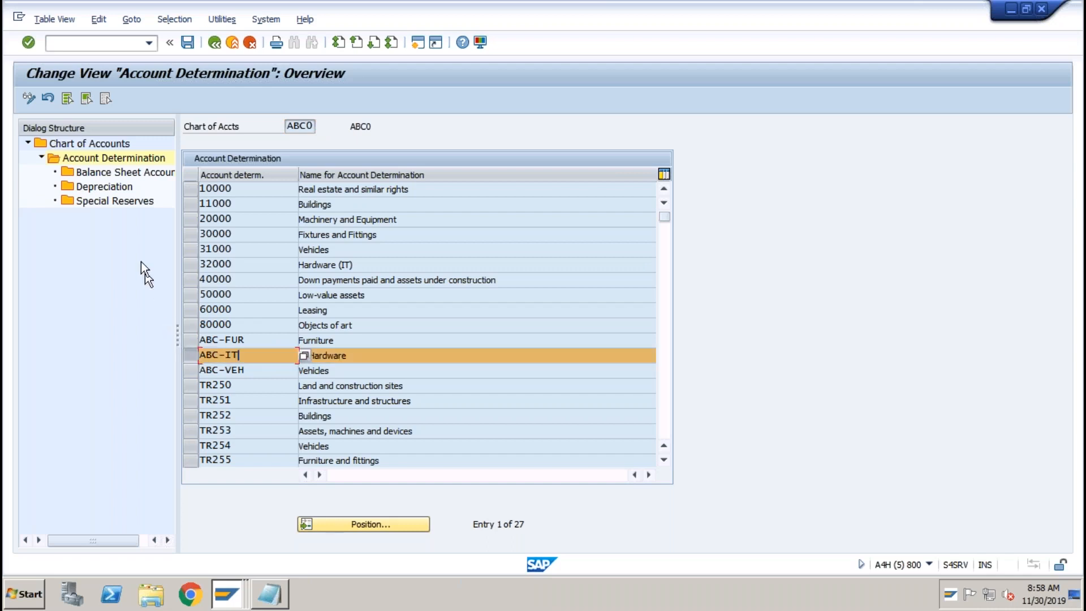
double_click(121, 172)
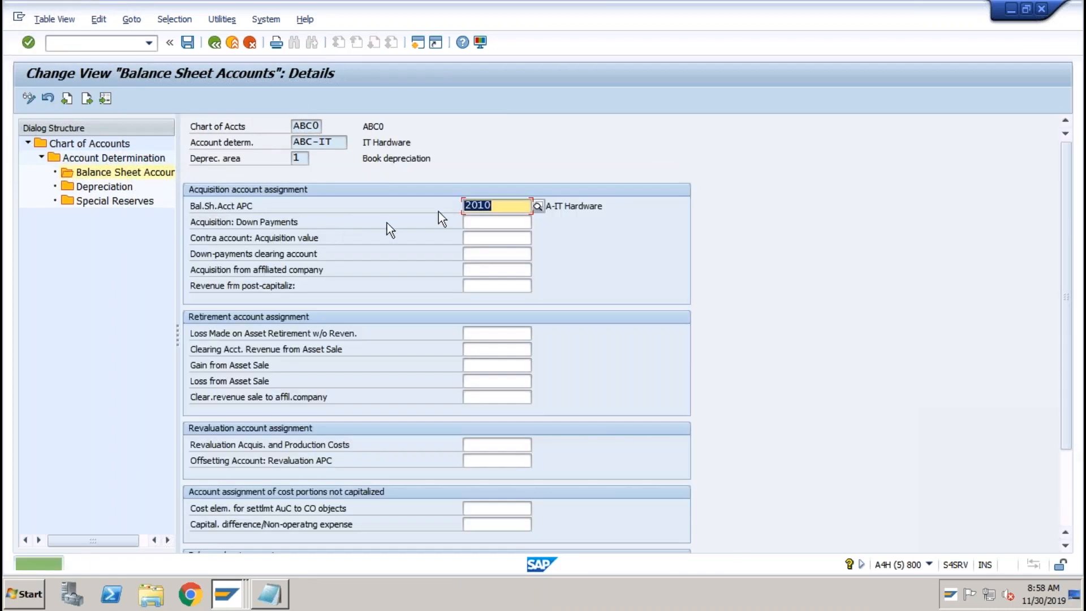
left_click(1064, 475)
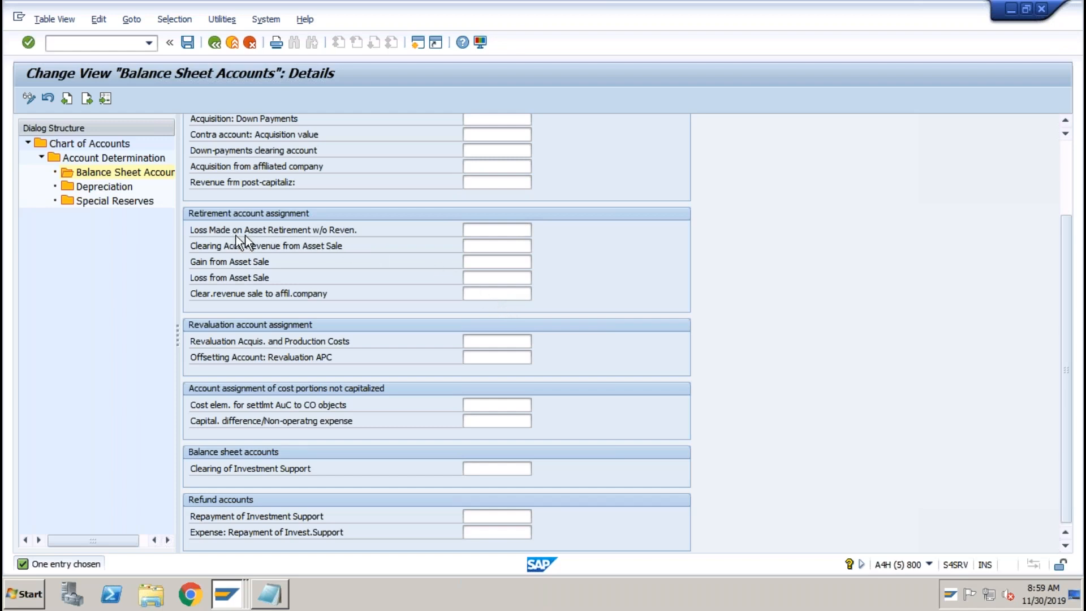
Set the loss-on-retirement account to 3003 and the sale revenue clearing account to 3002.
left_click(496, 229)
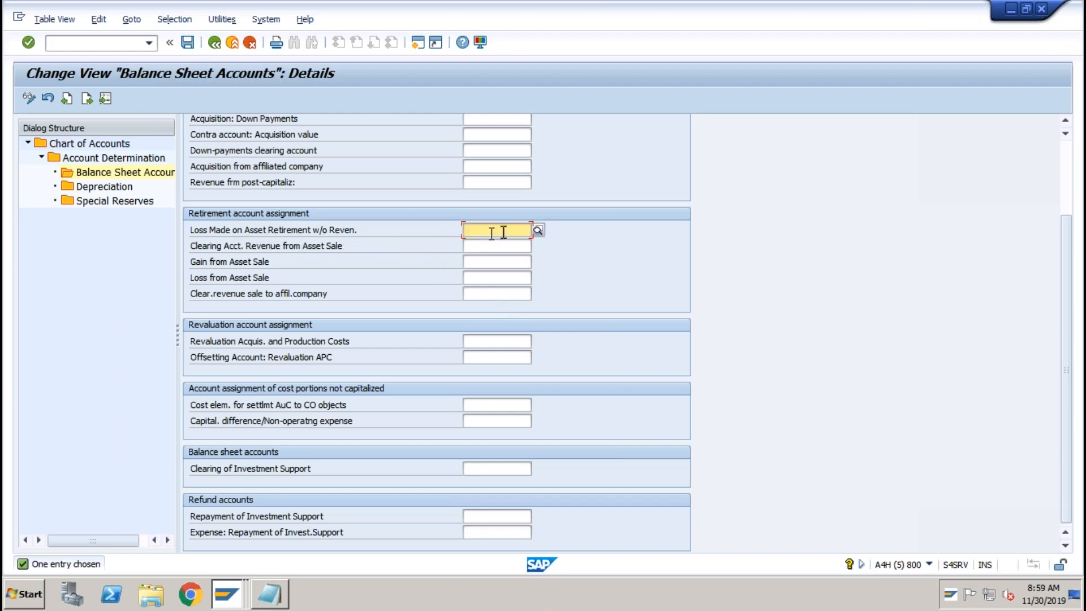
left_click(538, 229)
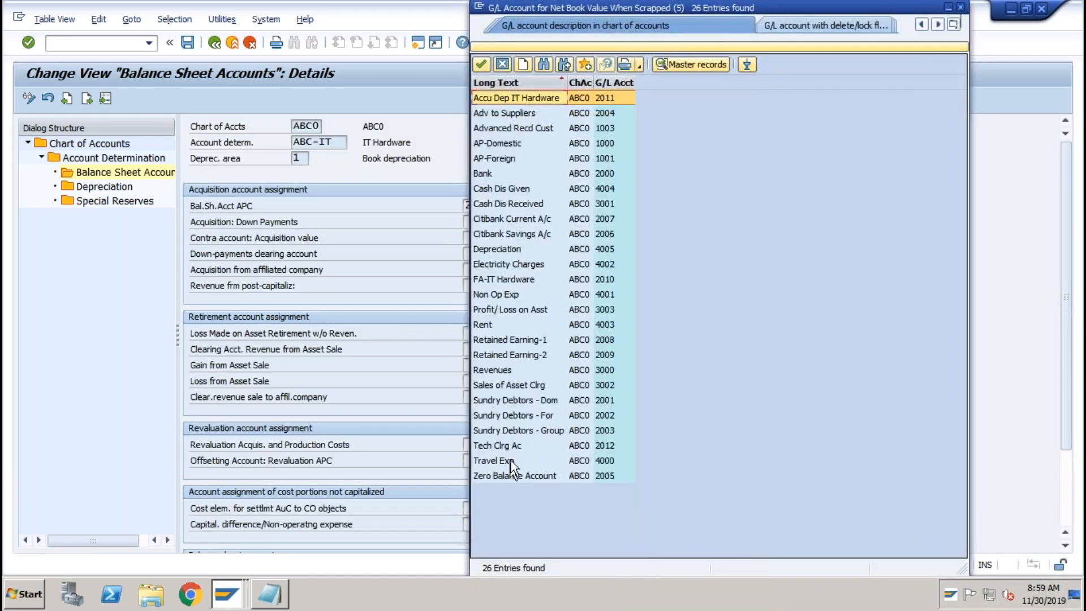
left_click(514, 309)
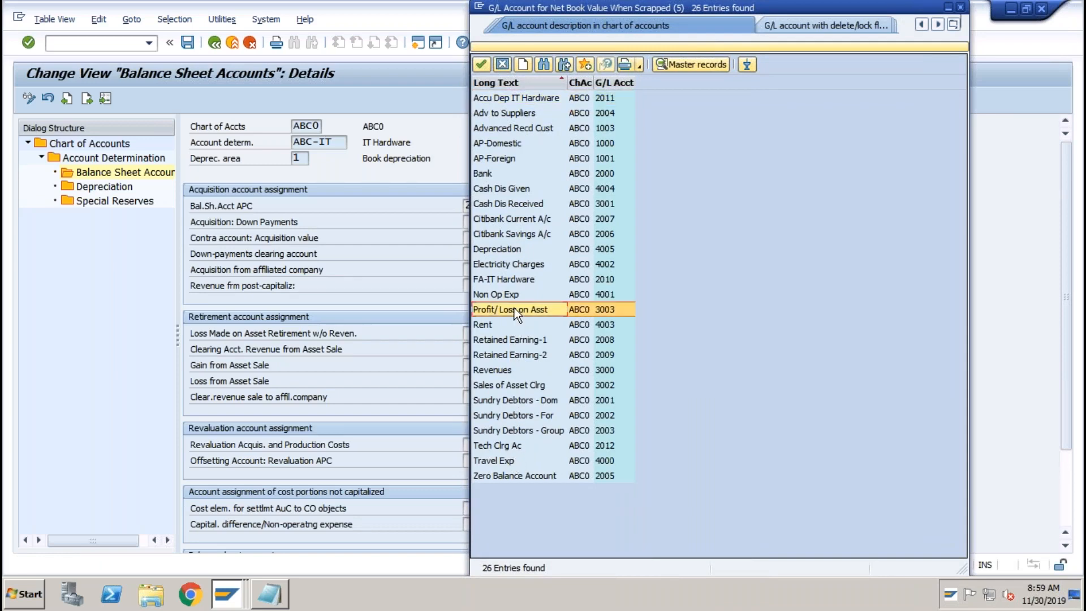
double_click(514, 310)
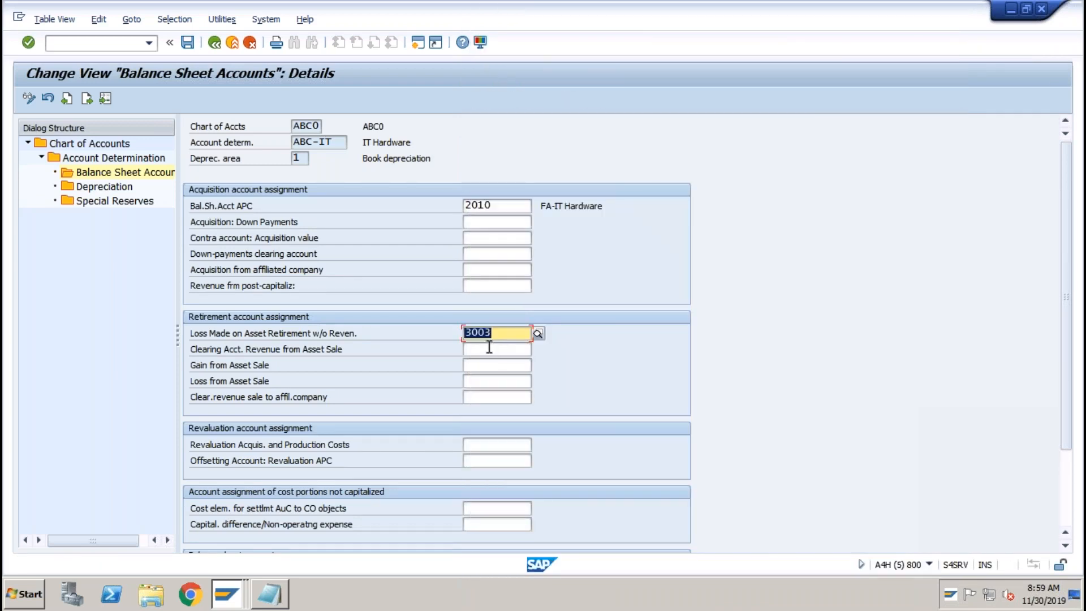
left_click(490, 348)
left_click(538, 350)
left_click(898, 546)
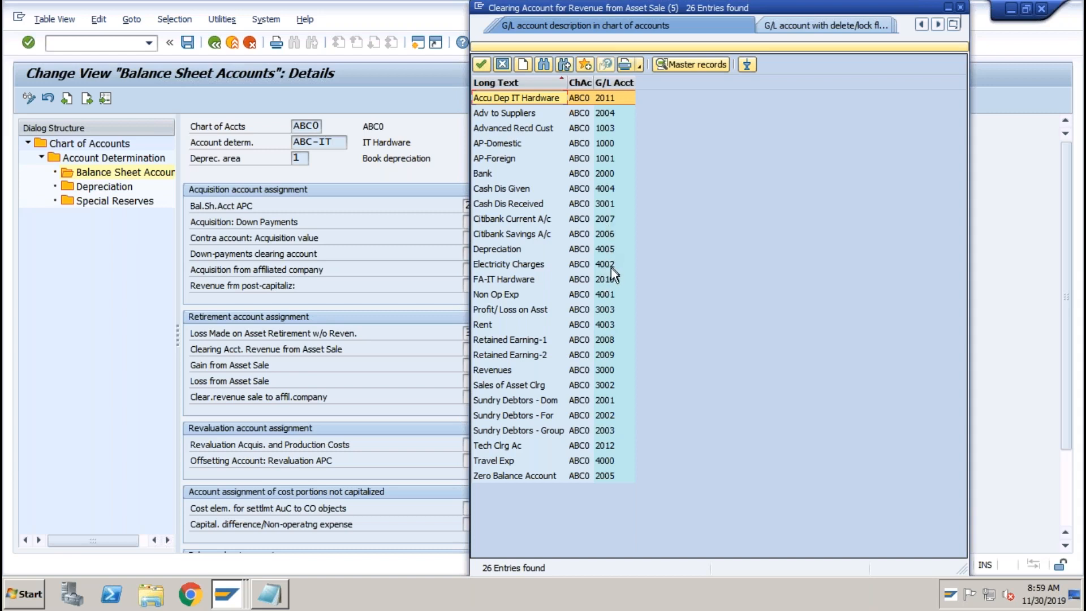
left_click(612, 385)
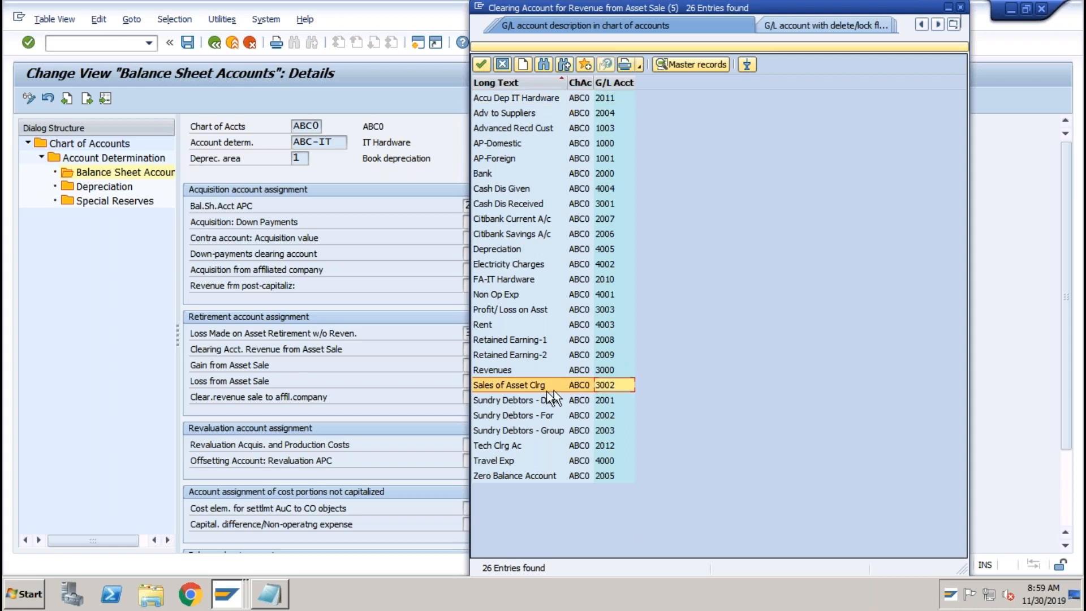
double_click(531, 385)
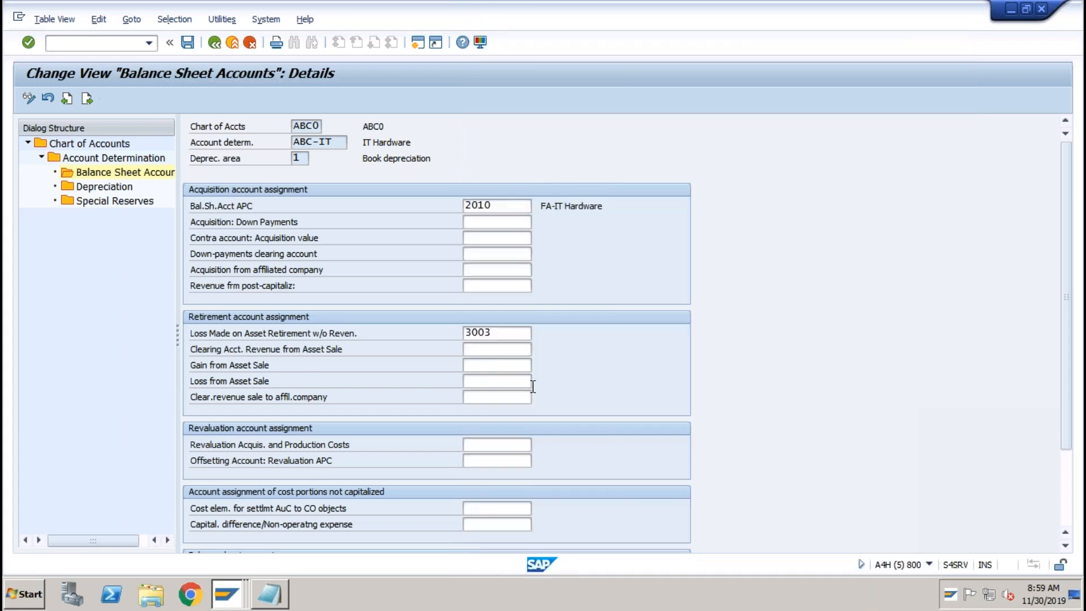
Enter 3003 for gain and loss from asset sale, then save the assignments.
left_click(478, 365)
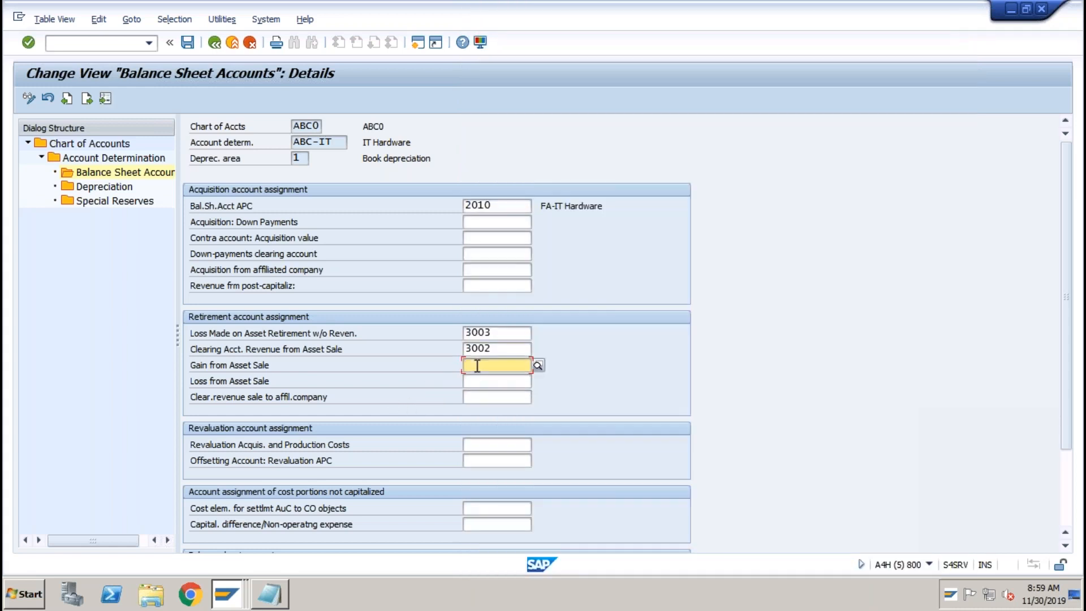
double_click(460, 332)
key("ctrl+c")
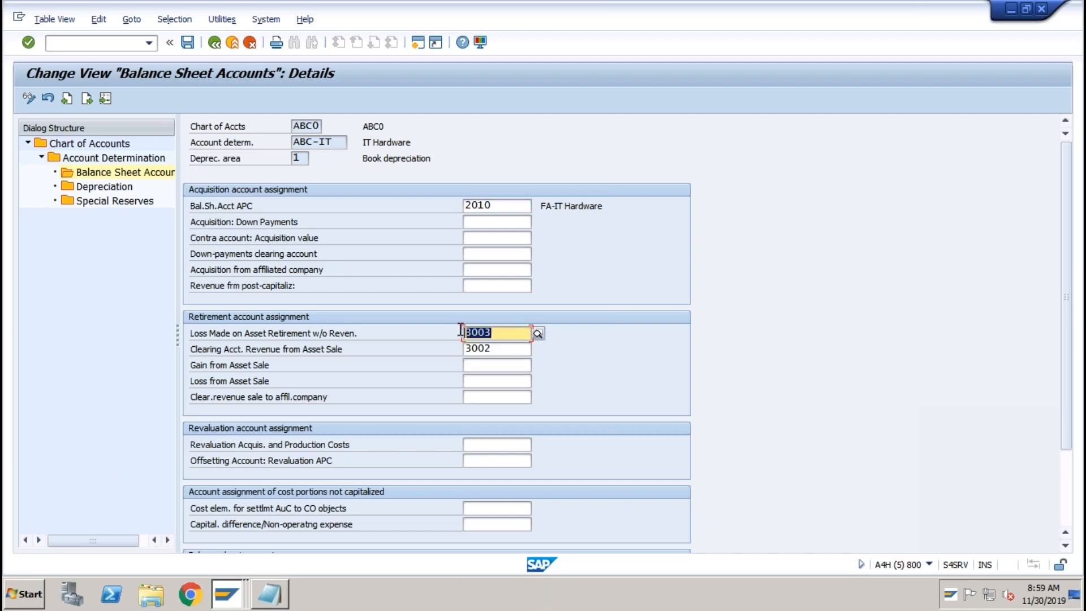
left_click(481, 366)
key("ctrl+v")
left_click_drag(494, 333, 458, 332)
key("ctrl+c")
left_click(458, 332)
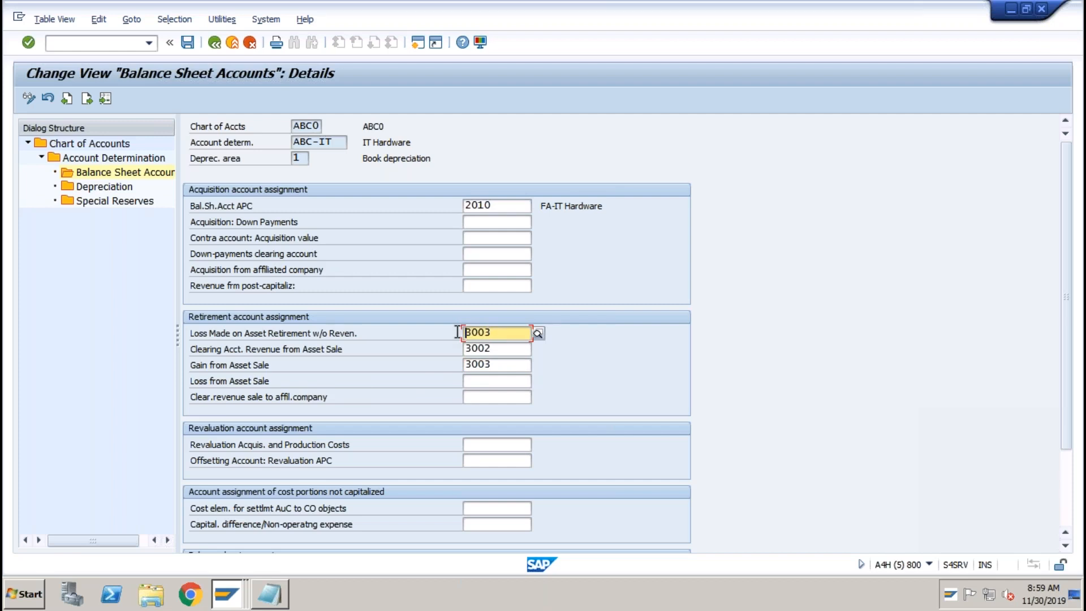
left_click(476, 382)
key("ctrl+v")
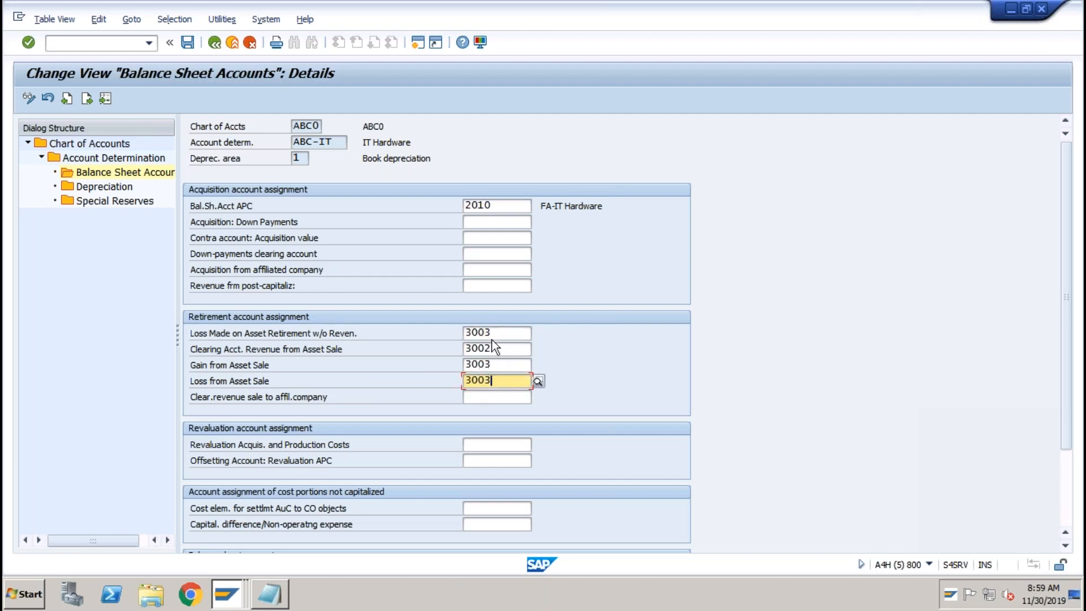
left_click(488, 335)
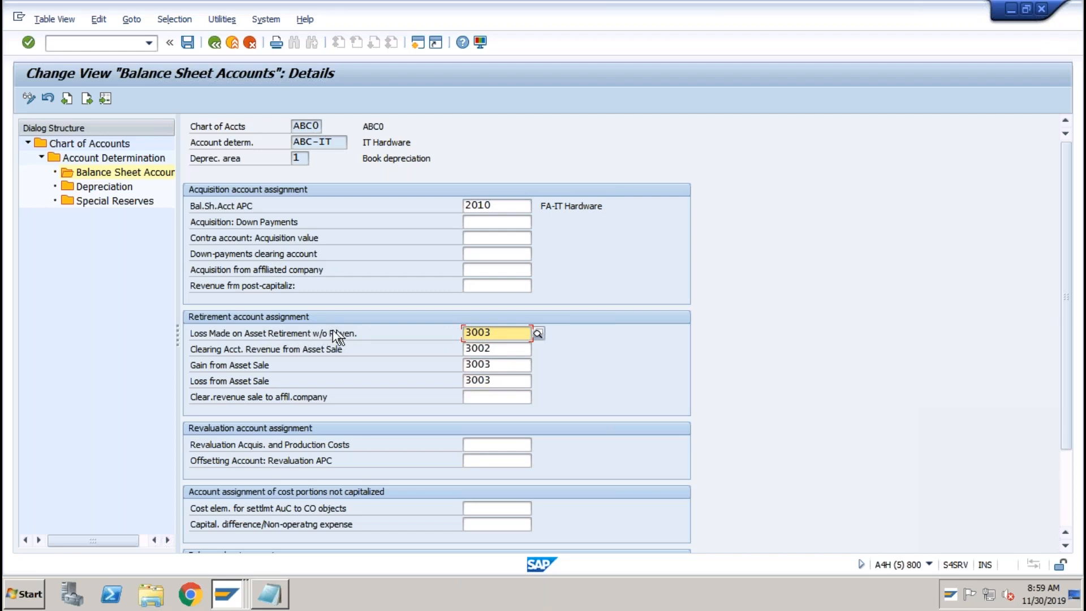
left_click(478, 381)
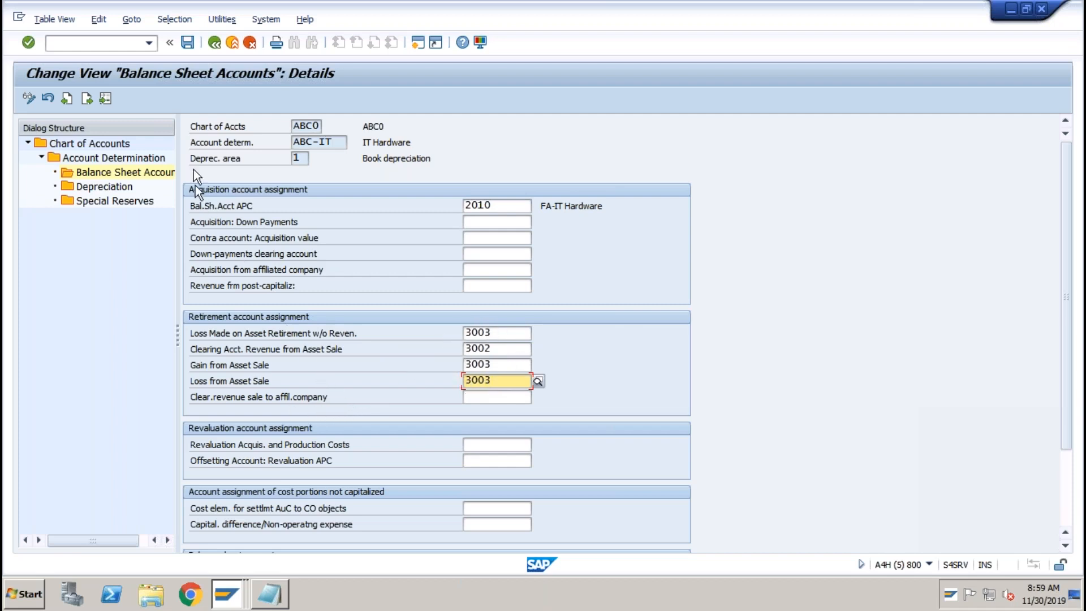
left_click(187, 43)
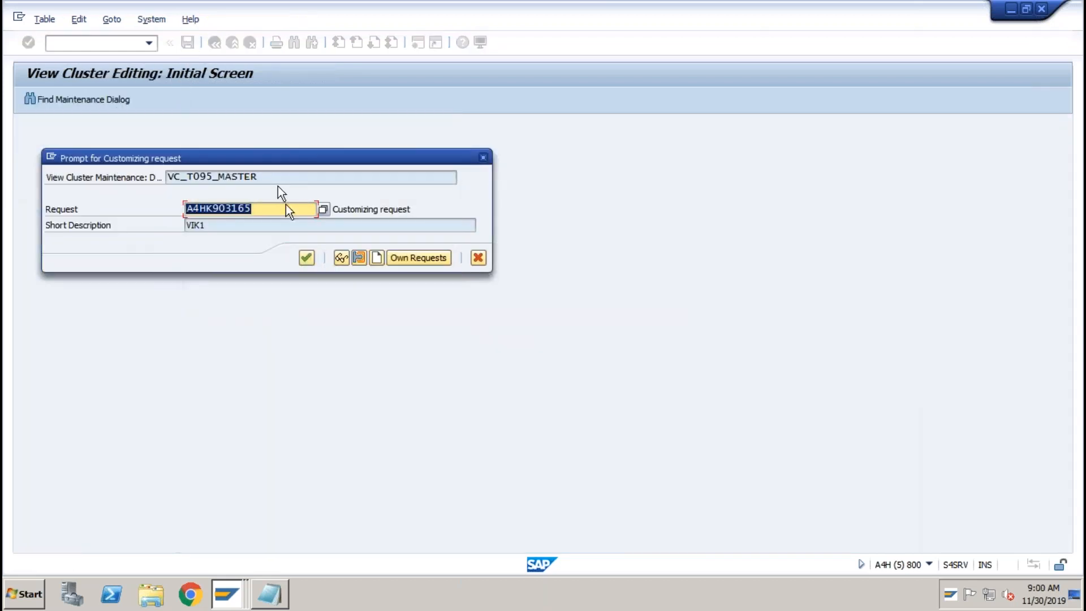
Confirm the customizing request and exit to the SAP Easy Access menu.
left_click(307, 258)
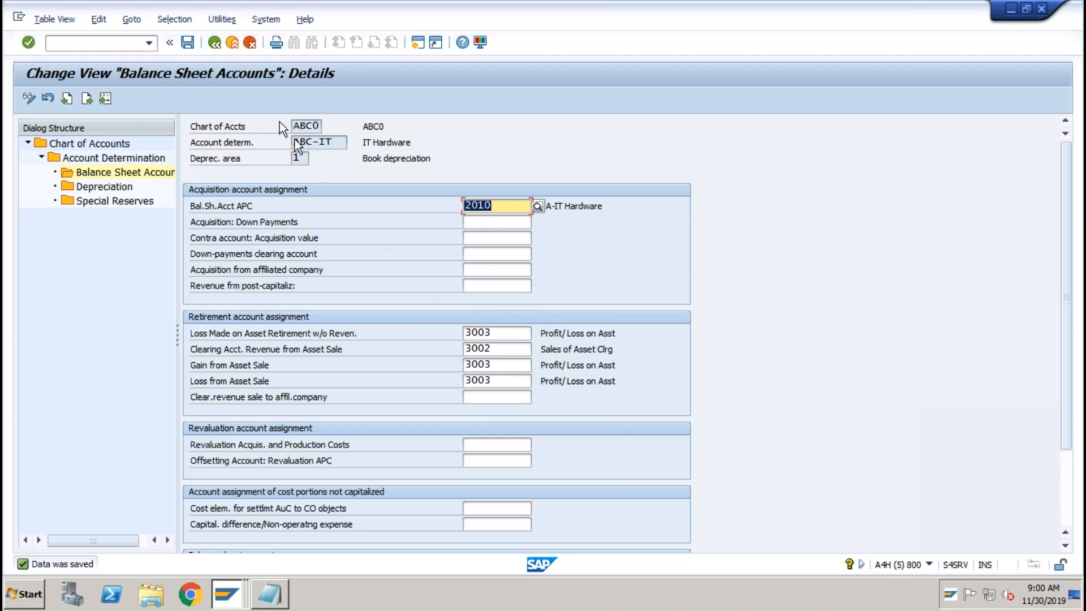
left_click(235, 45)
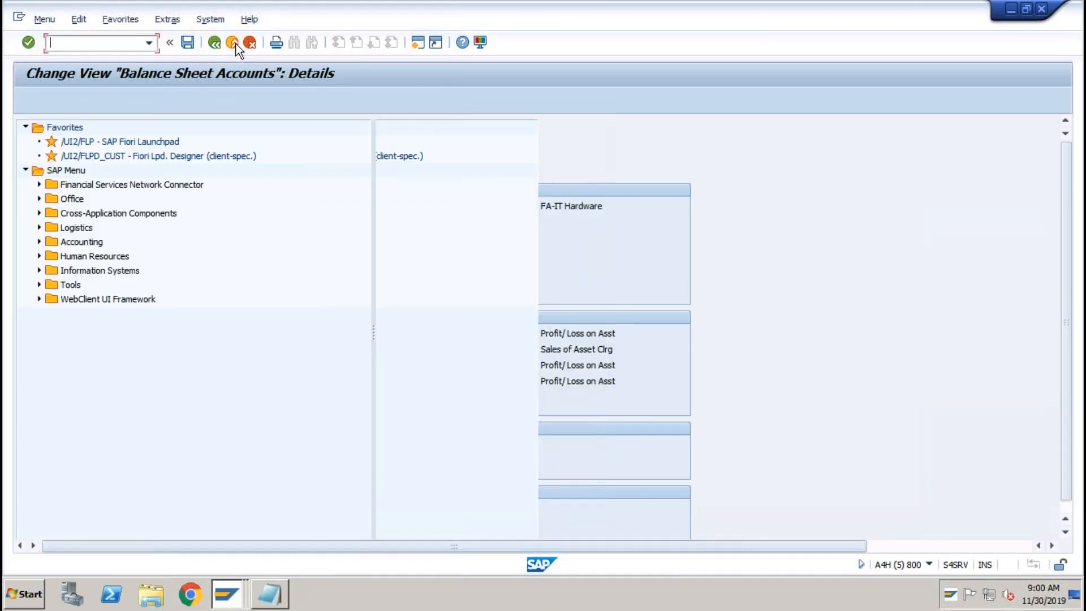
Go through Accounting > Financial Accounting > Fixed Assets > Posting > Retirement w/Revenue and launch F-92 With Customer.
left_click(39, 242)
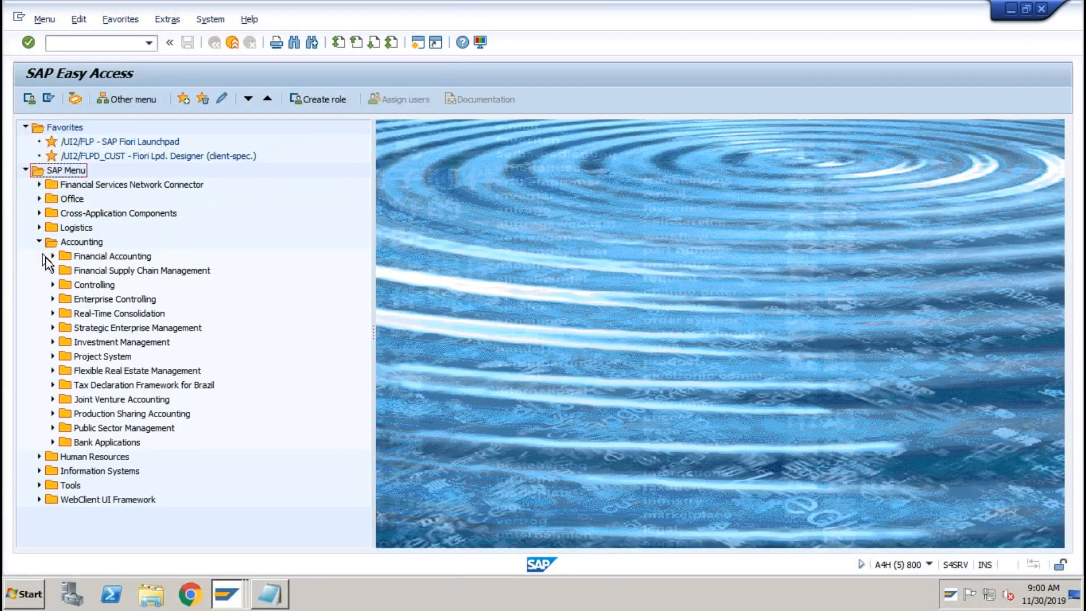
left_click(52, 257)
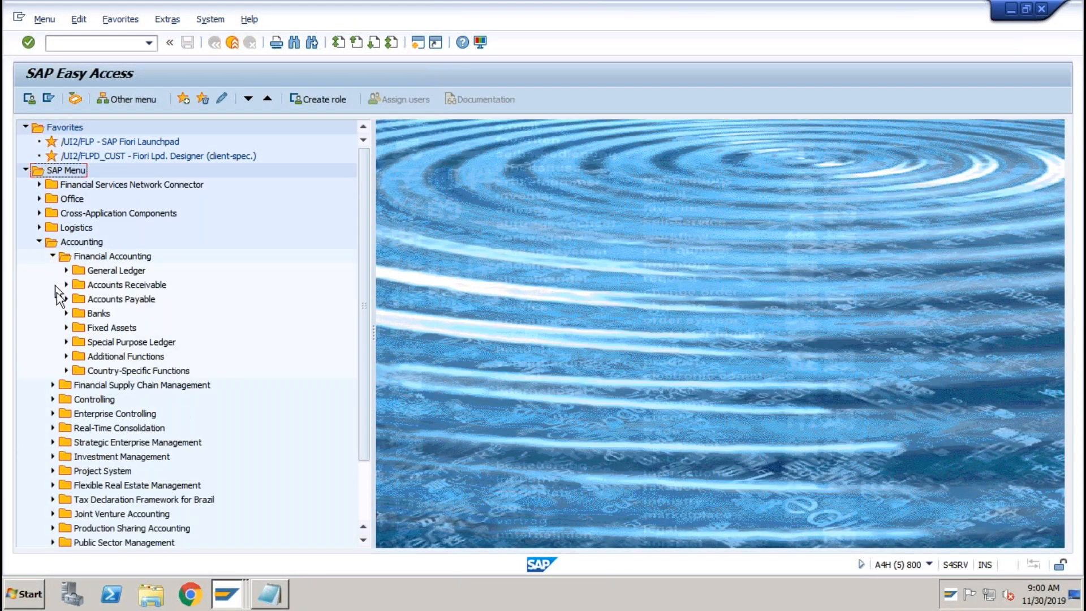
left_click(66, 328)
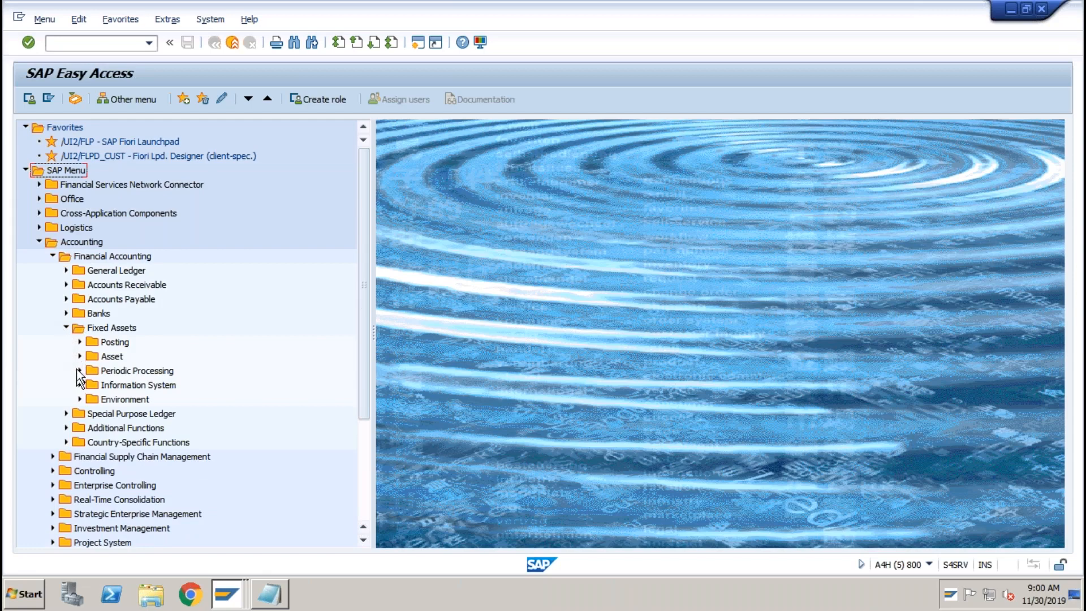
left_click(79, 342)
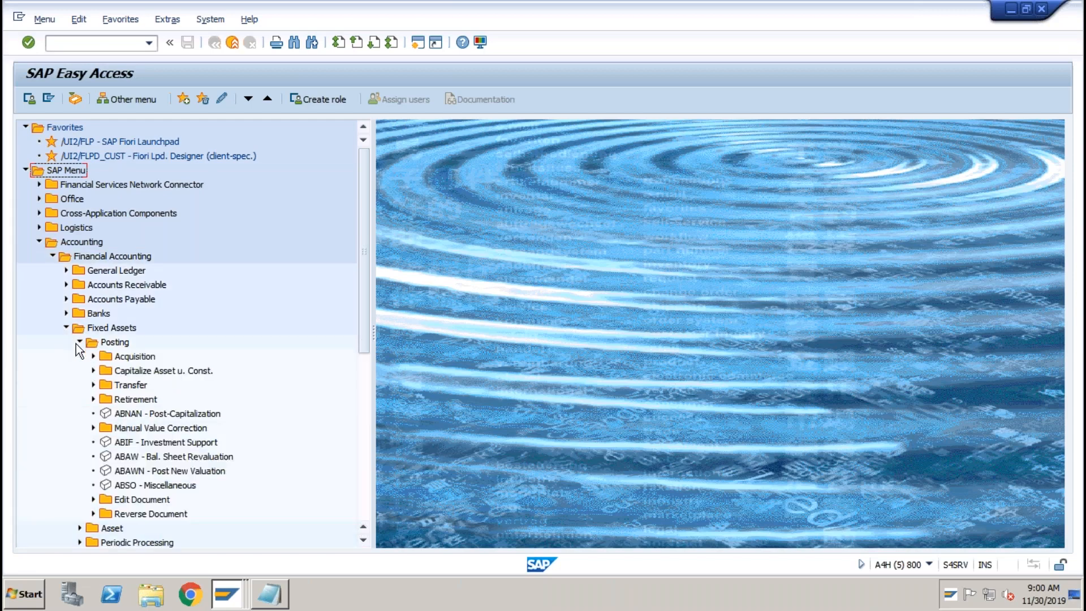
left_click(120, 354)
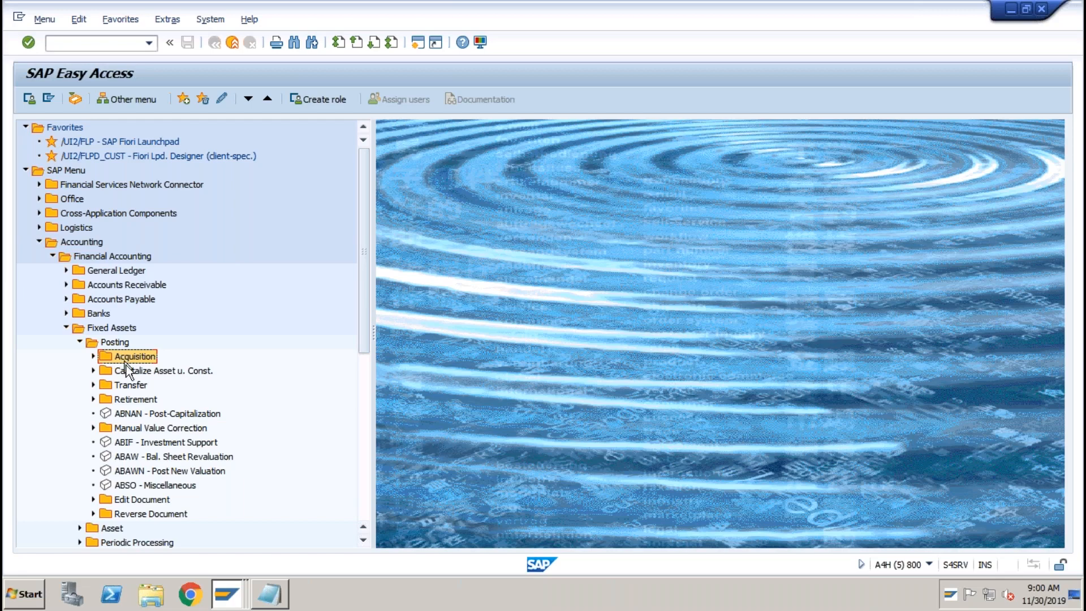
left_click(119, 399)
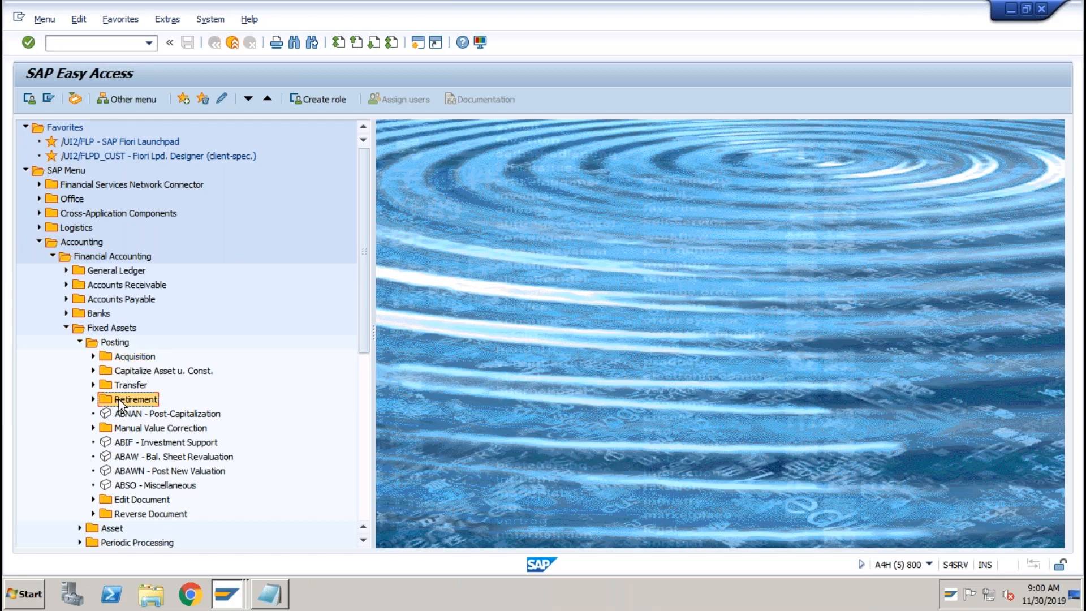
left_click(93, 399)
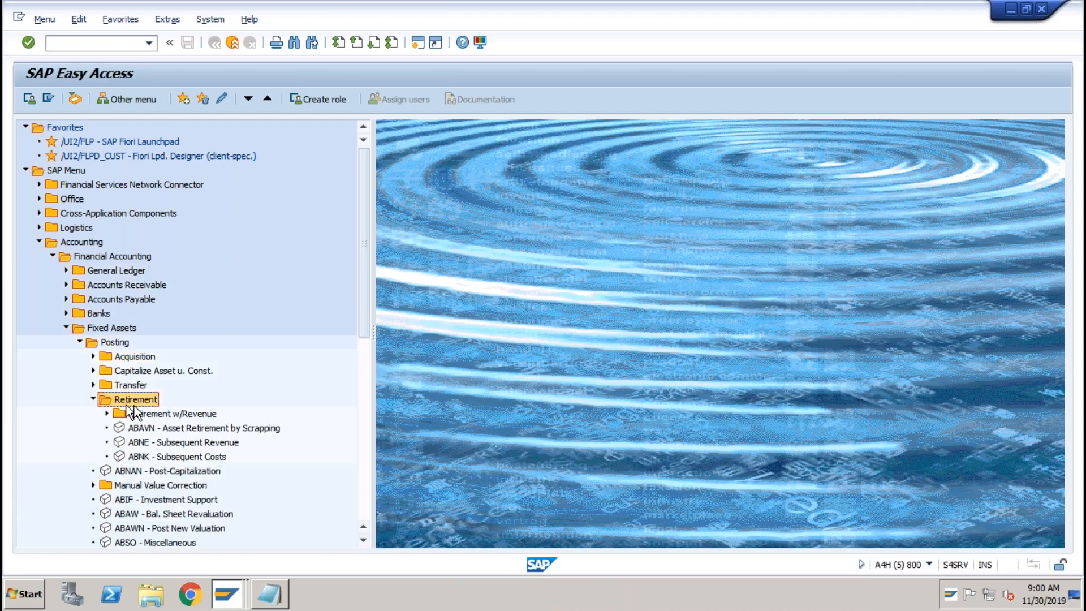
left_click(142, 416)
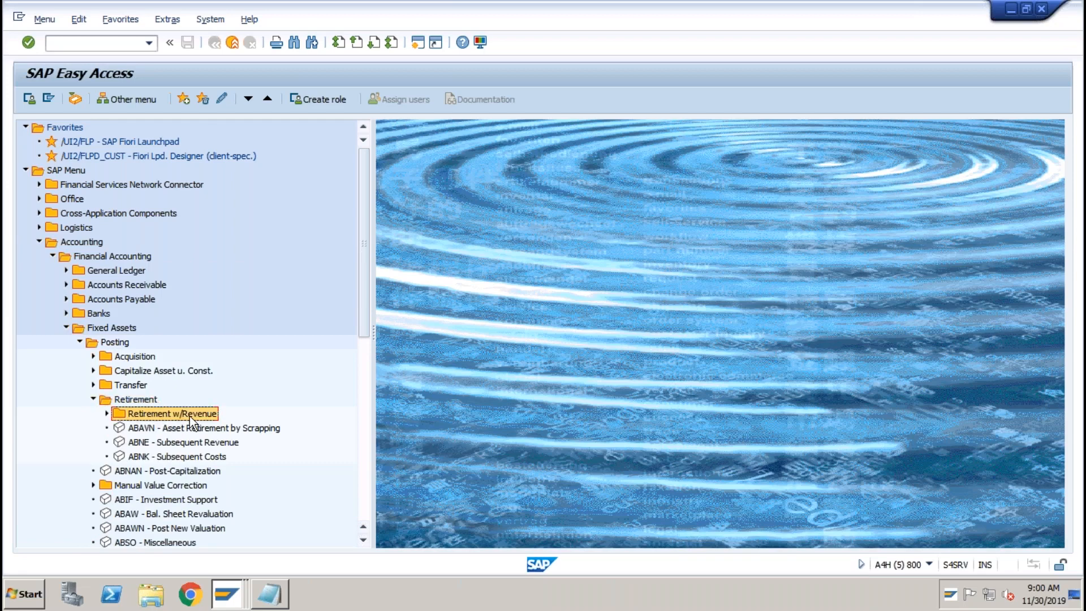
left_click(106, 414)
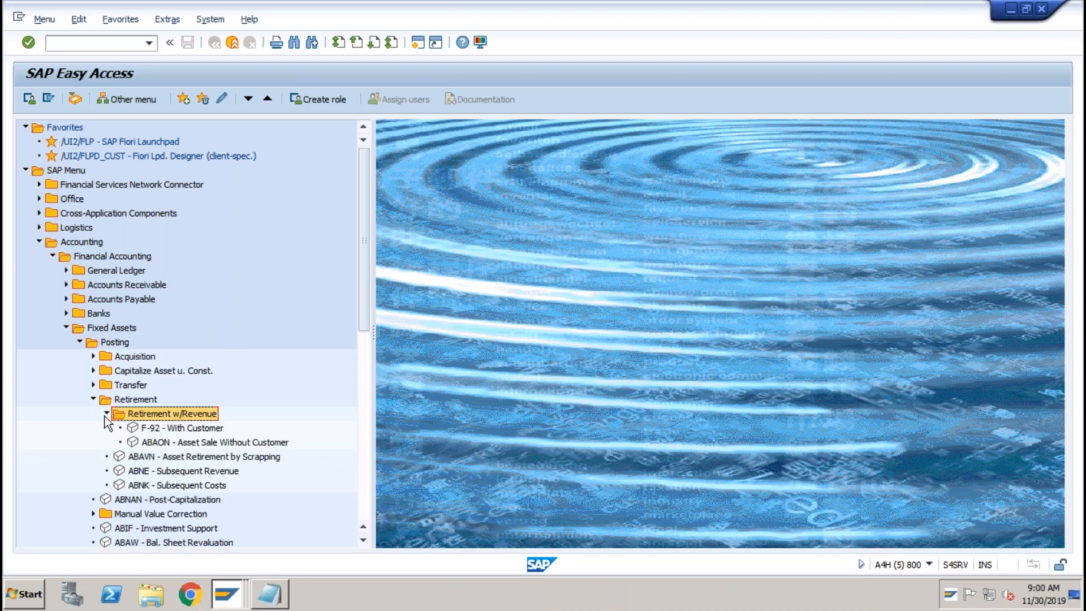
left_click(167, 428)
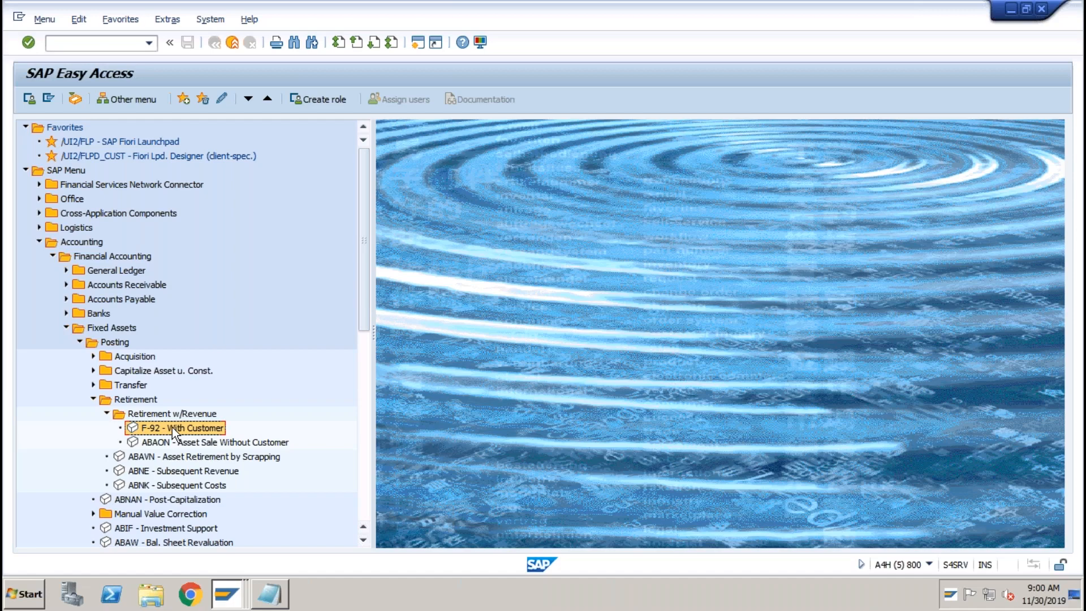
double_click(172, 426)
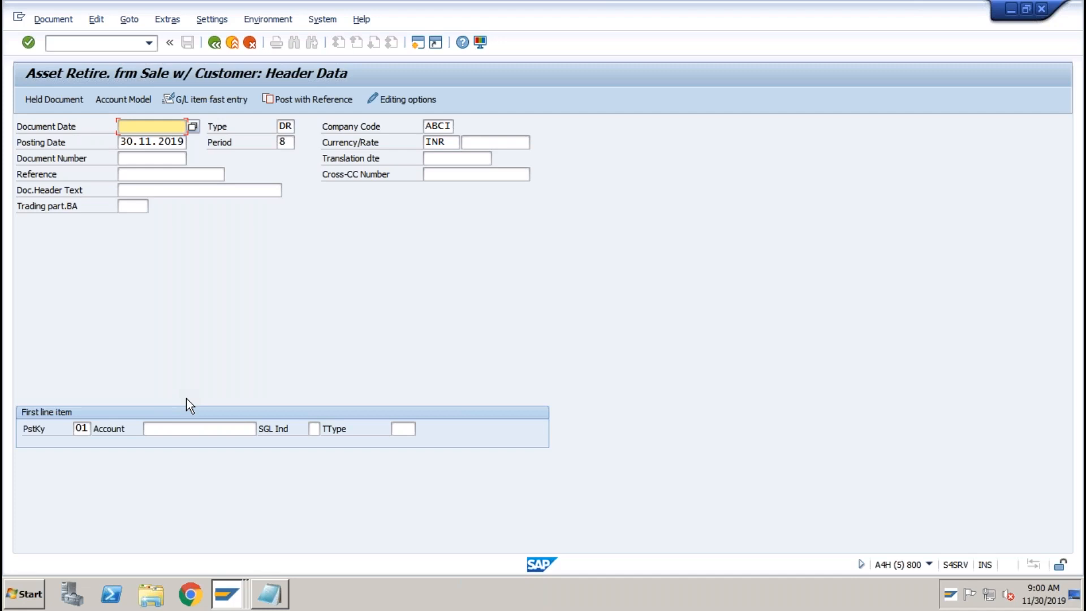
Enter 31032020 as both document date and posting date.
type("31032020")
key("Tab")
key("Tab")
key("Tab")
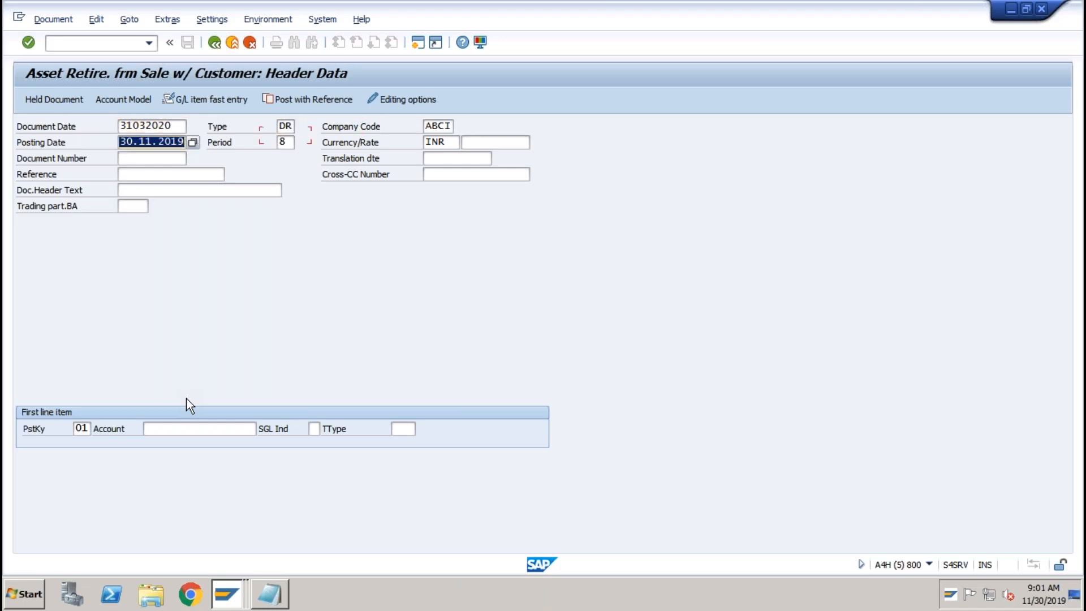
type("310")
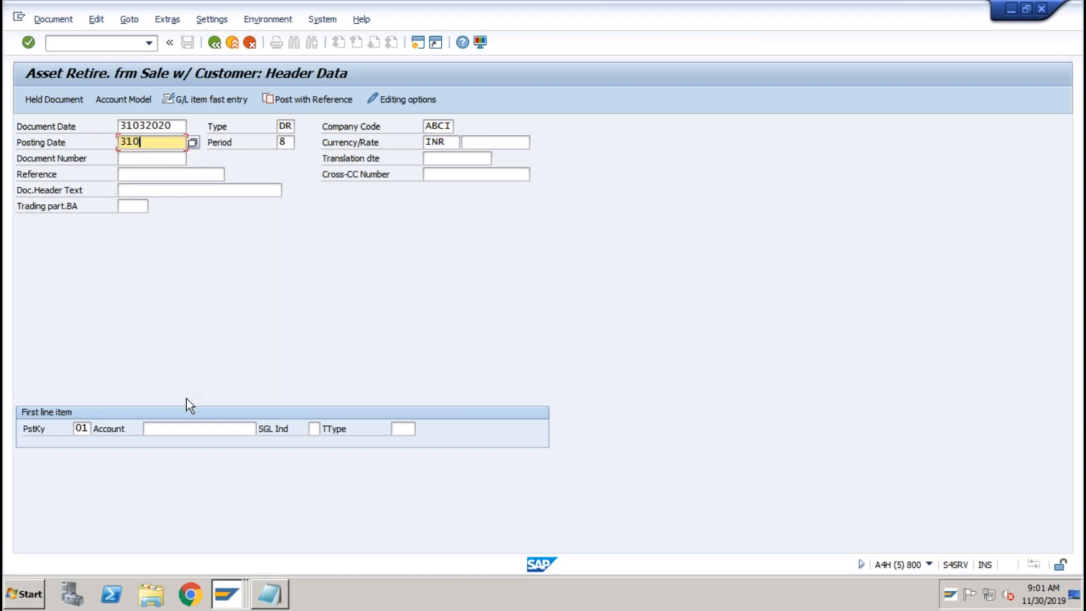
type("32020")
Confirm posting key 01 (Invoice) and look up accounts for the first line item.
left_click(80, 428)
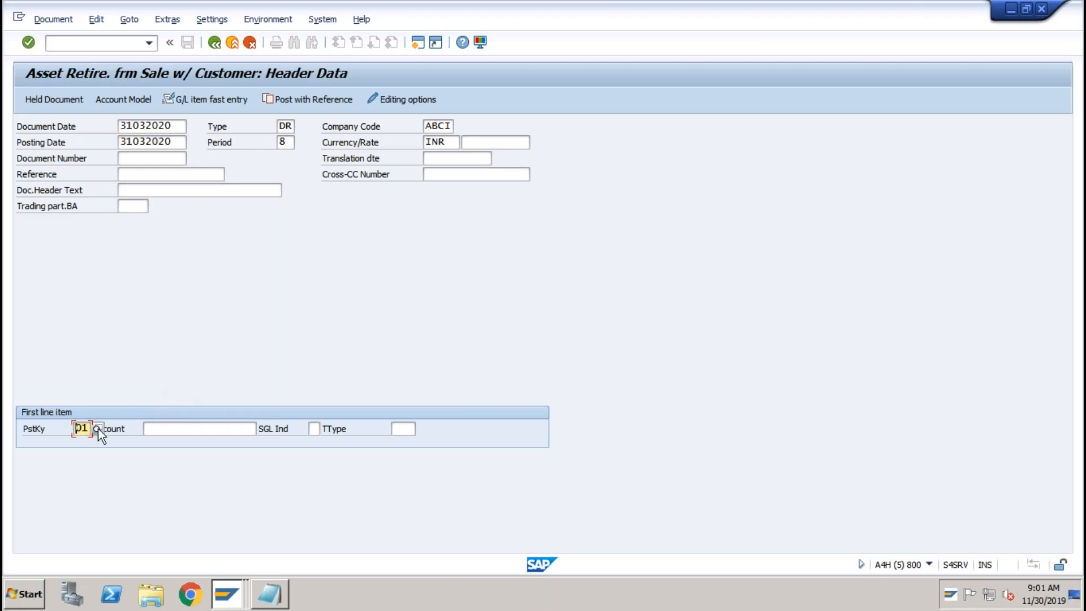
left_click(98, 429)
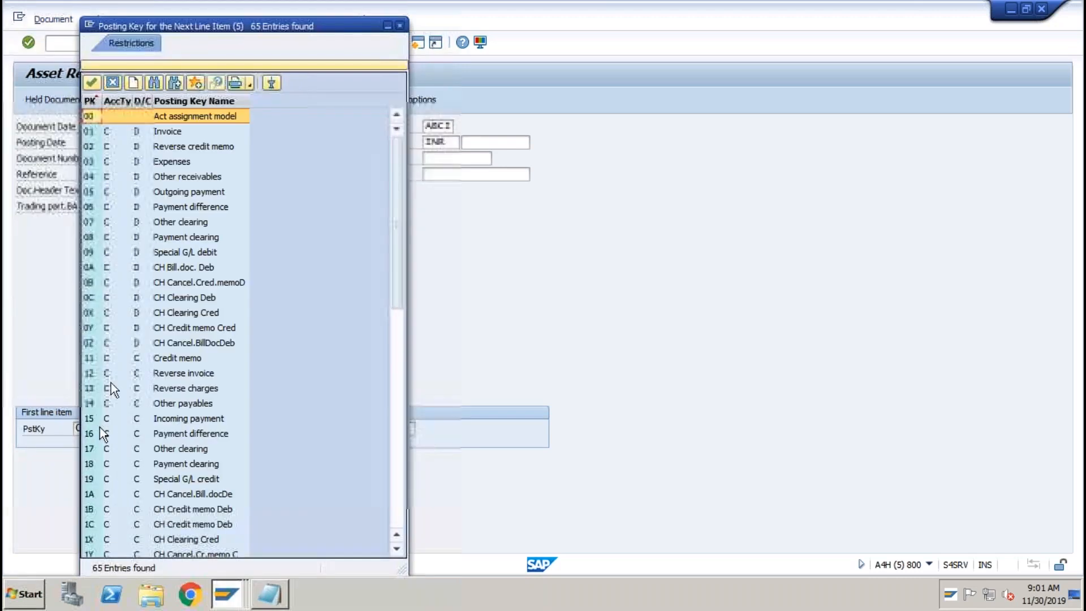
left_click(141, 132)
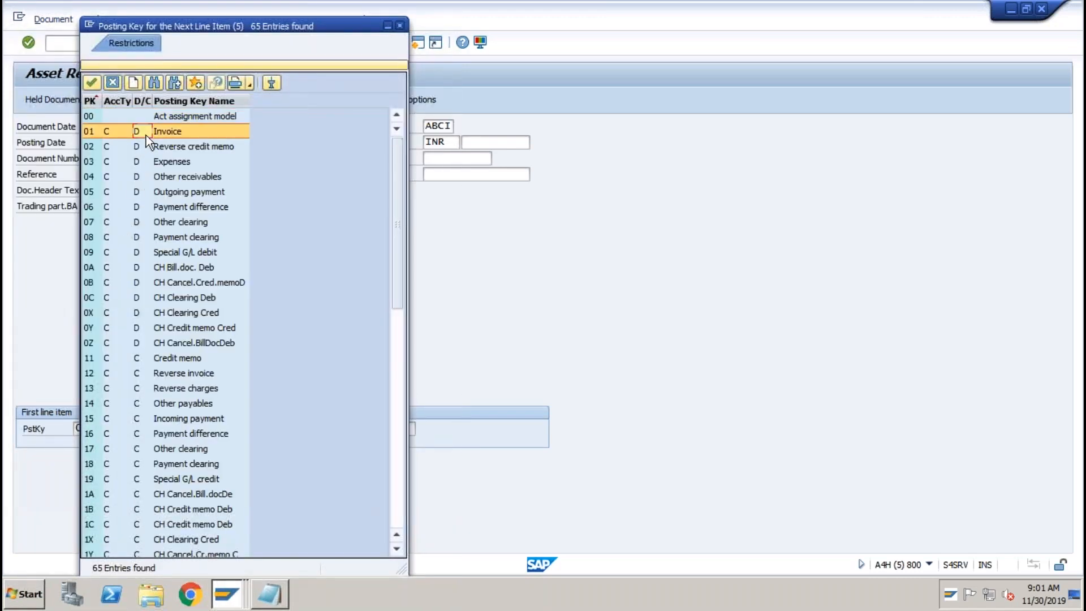
left_click(400, 26)
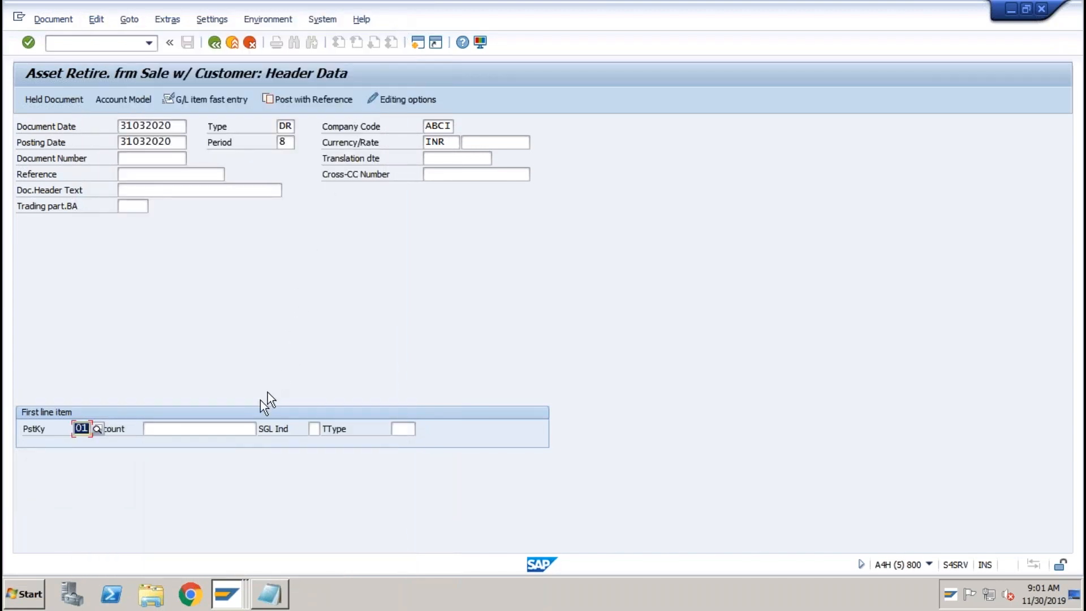
left_click(230, 425)
left_click(262, 429)
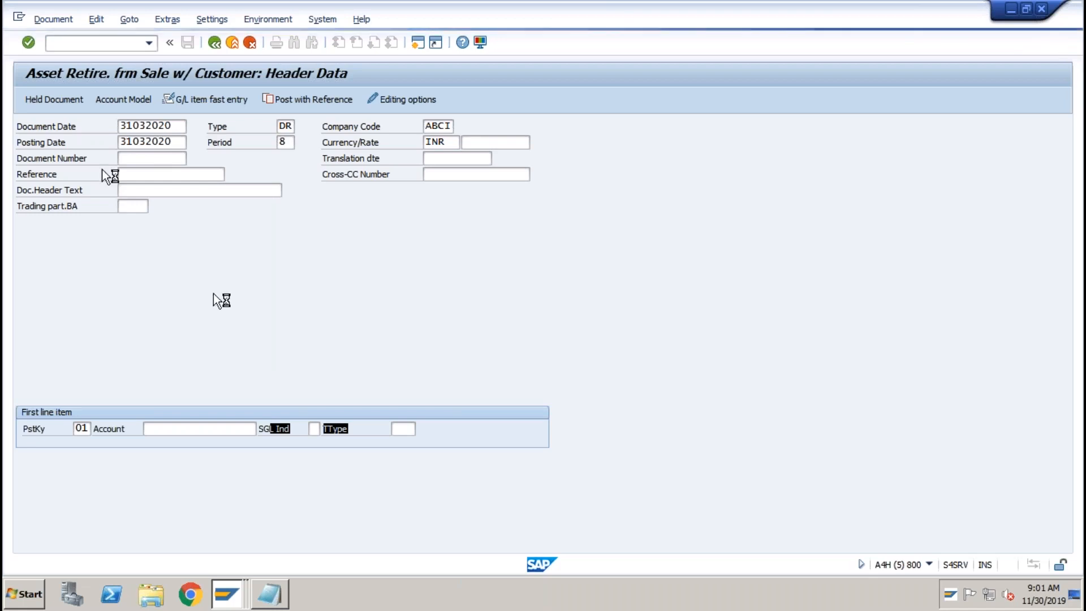
Open a second SAP session, start F-90 and enter document date 31032020.
left_click(19, 17)
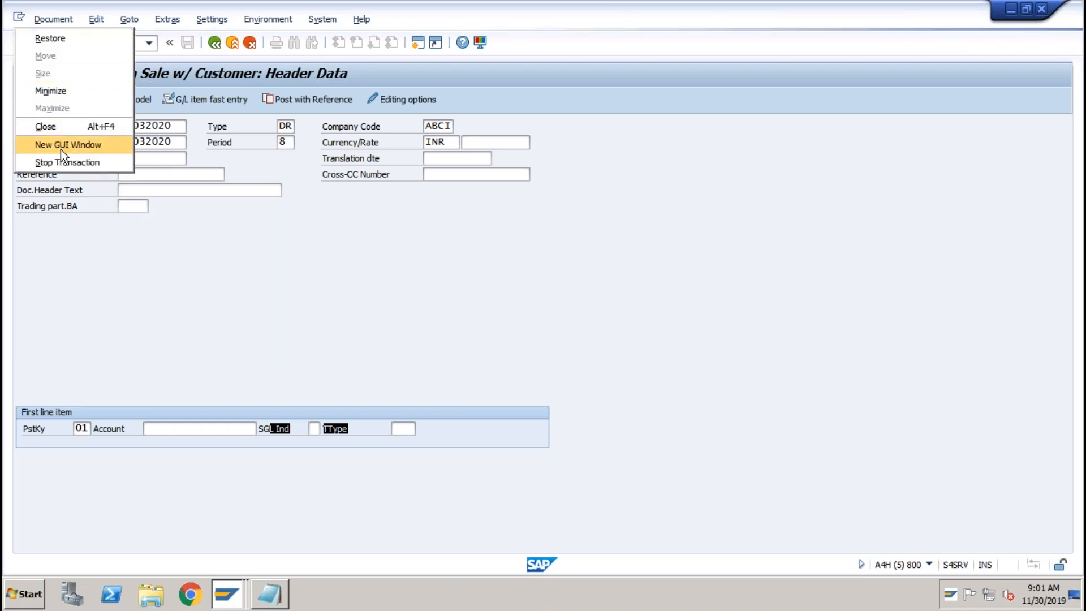
left_click(60, 148)
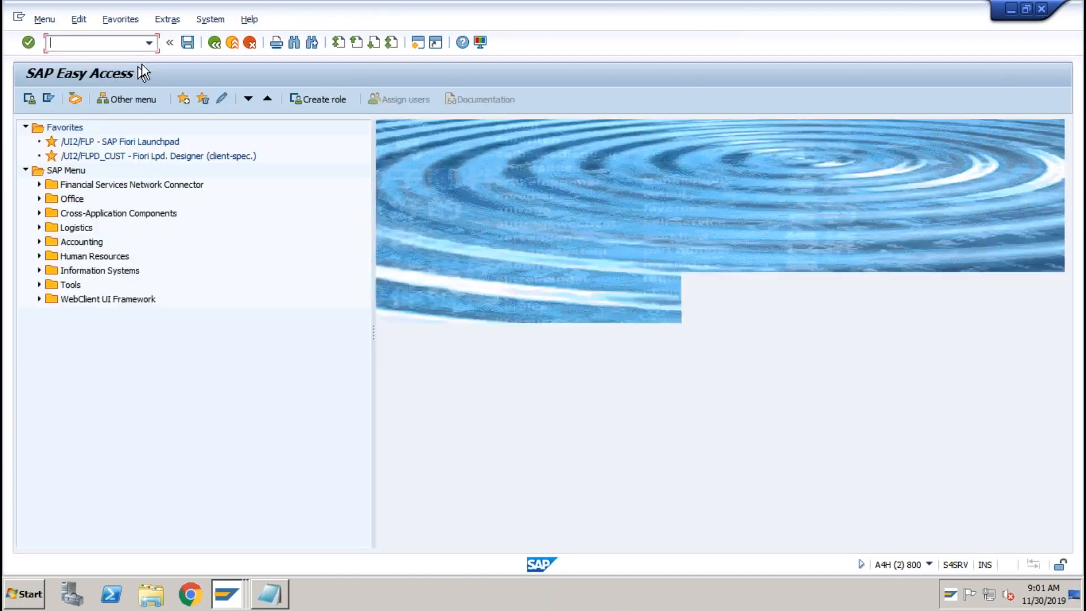
left_click(149, 44)
left_click(90, 43)
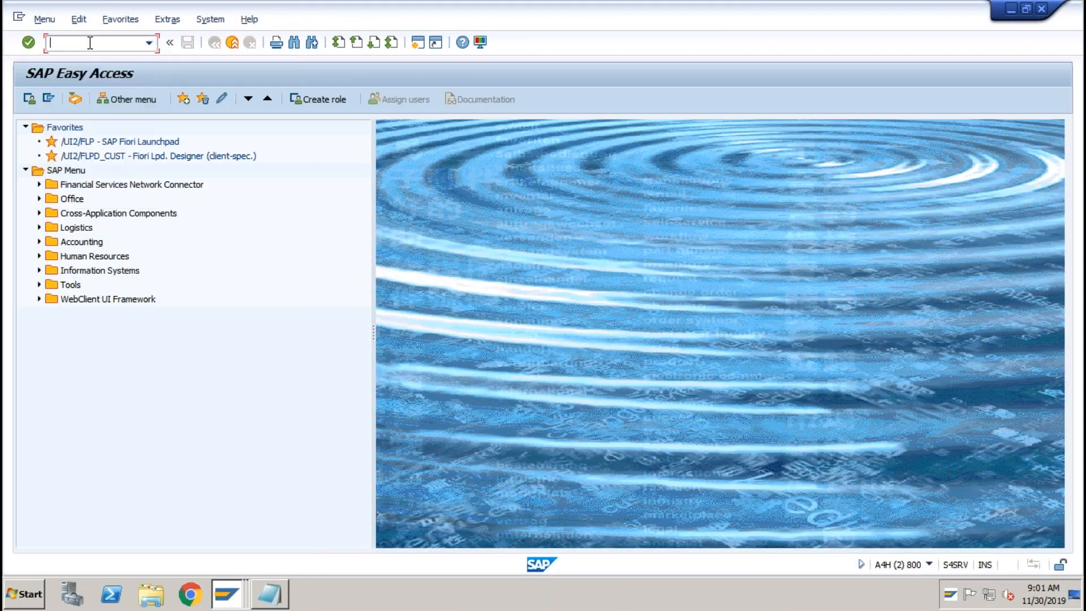
type("f-90")
key("Return")
type("31032020")
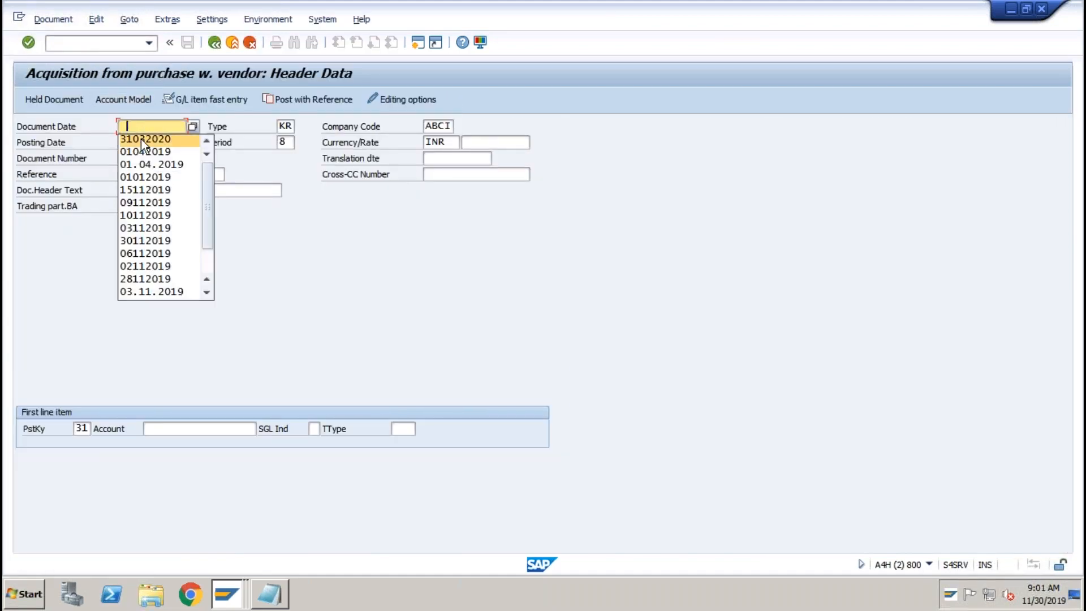
key("Tab")
key("Tab")
key("Tab")
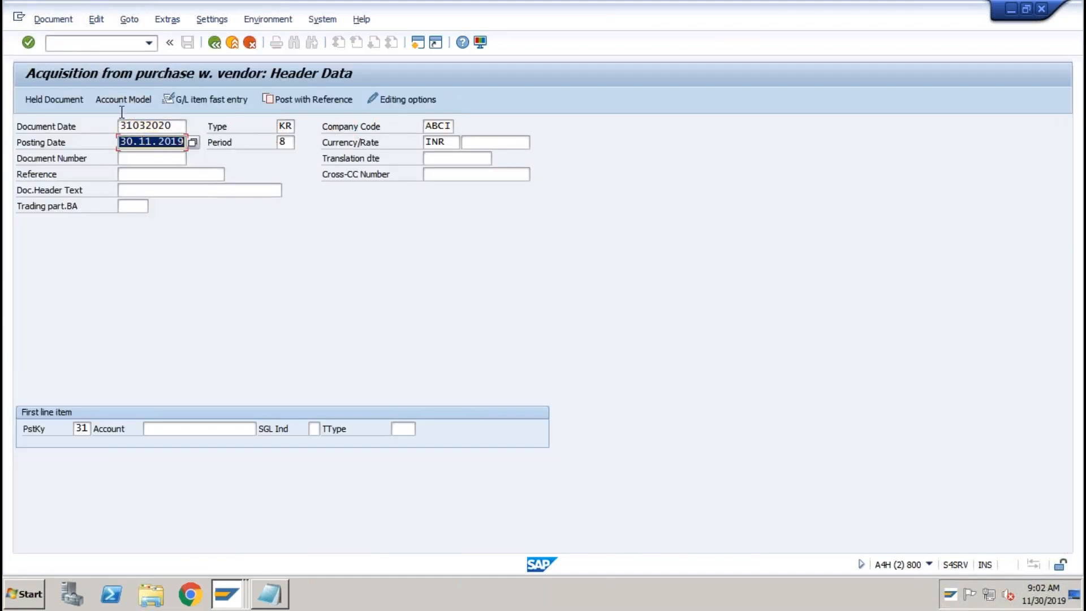
Switch this session to a fresh F-92 retirement entry with /nf-92.
left_click(101, 45)
type("/nf-92")
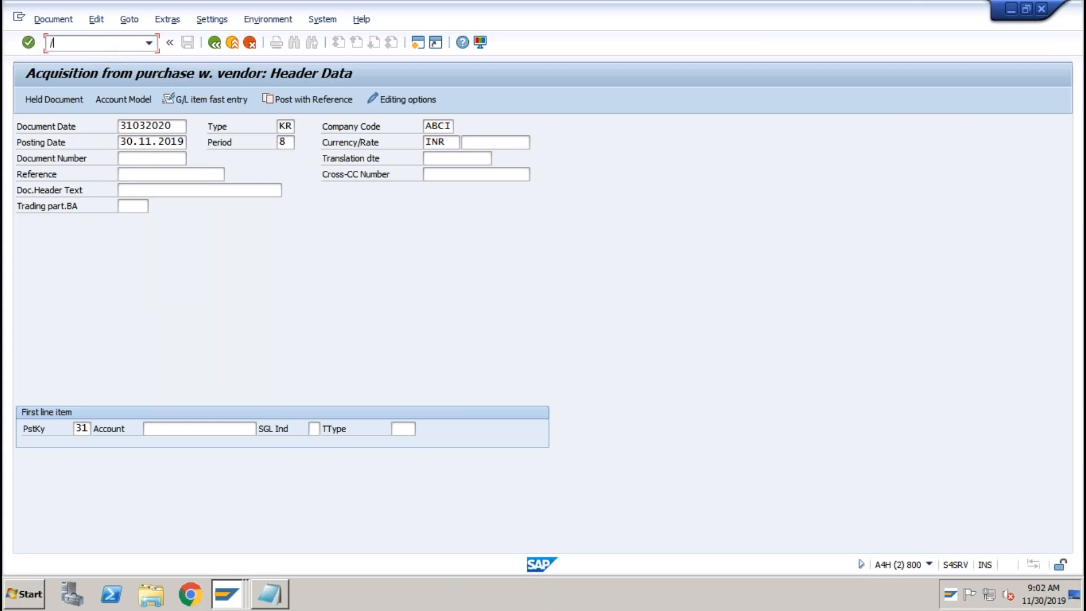
key("Return")
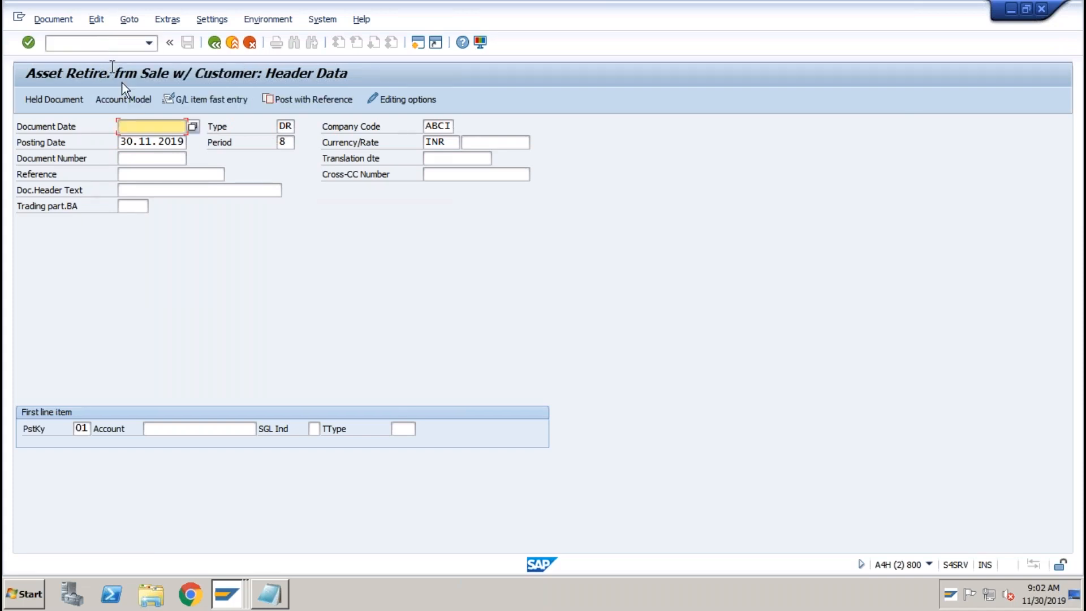
Fill the F-92 document date and posting date with 31032020 from the input history.
left_click(138, 128)
left_click(138, 139)
key("Tab")
key("Tab")
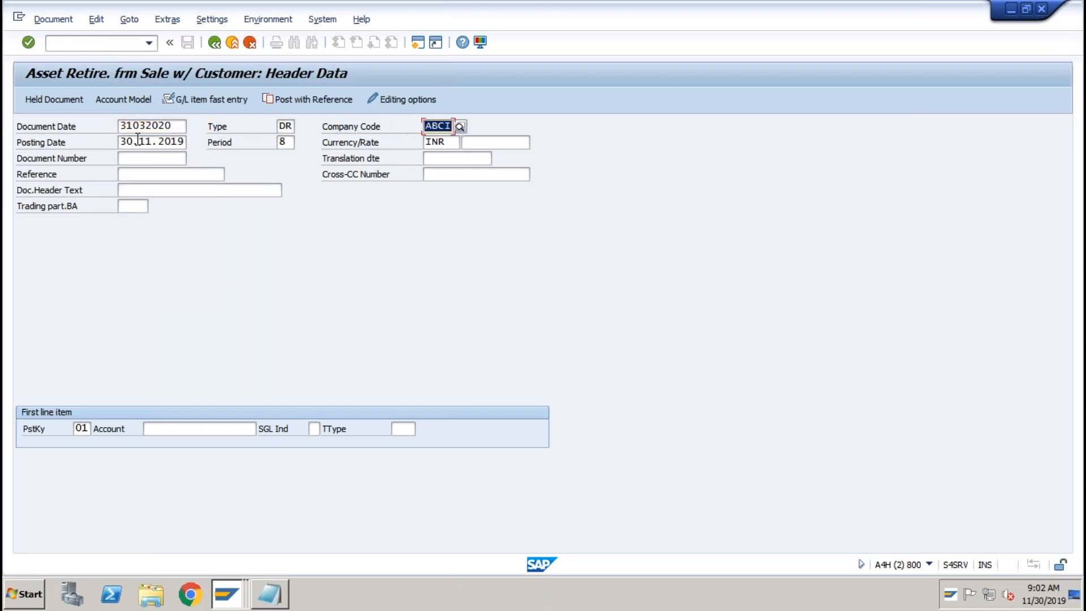
key("BackSpace")
left_click(138, 155)
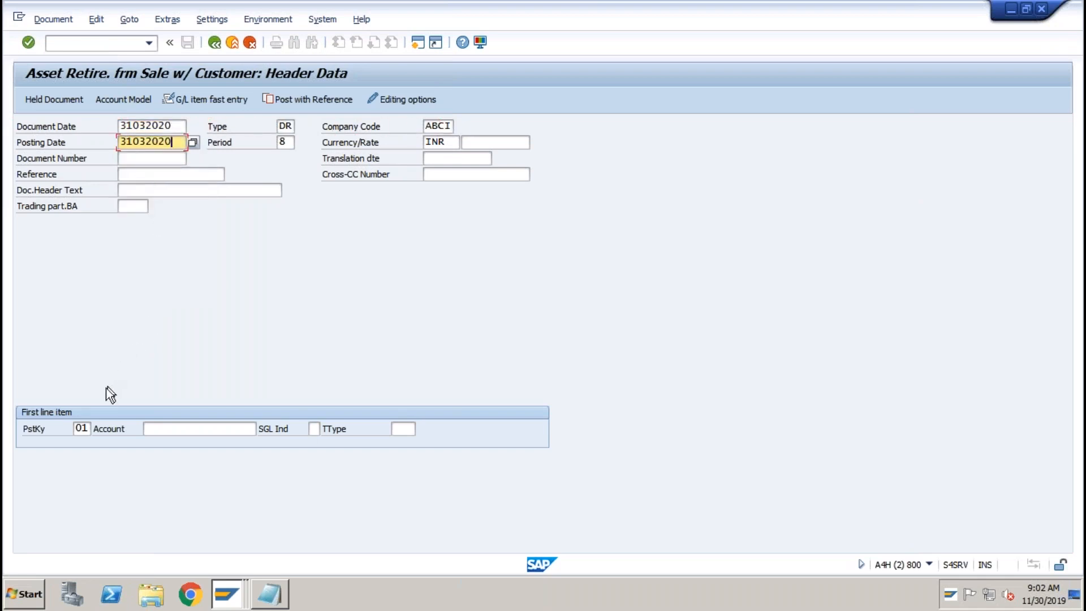
Switch to the New Entries account assignment window for ABCI area 1.
key("super+Tab")
key("super+shift+Tab")
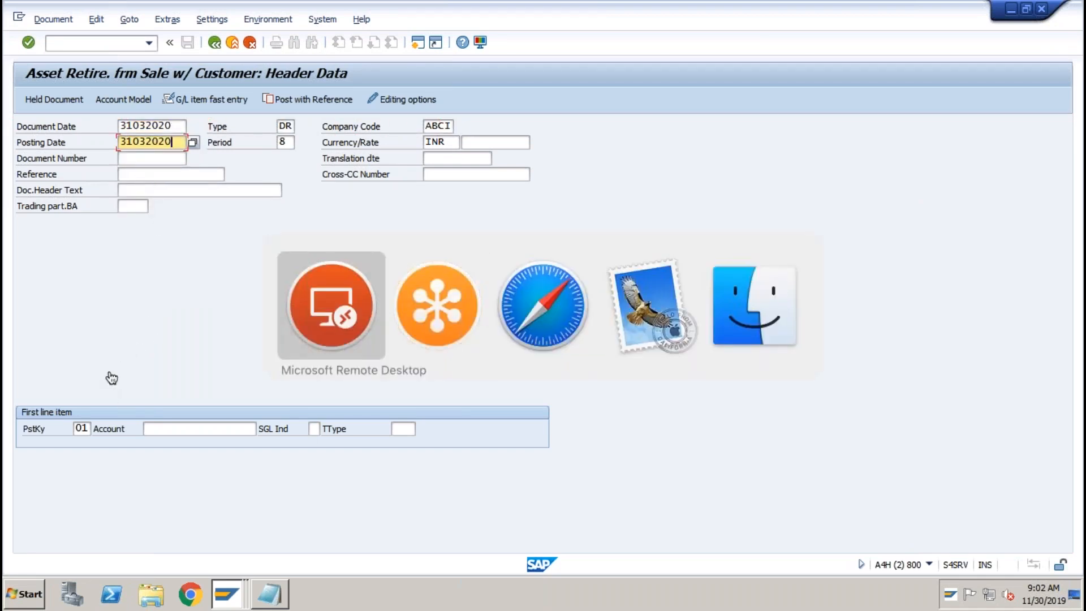
left_click(227, 594)
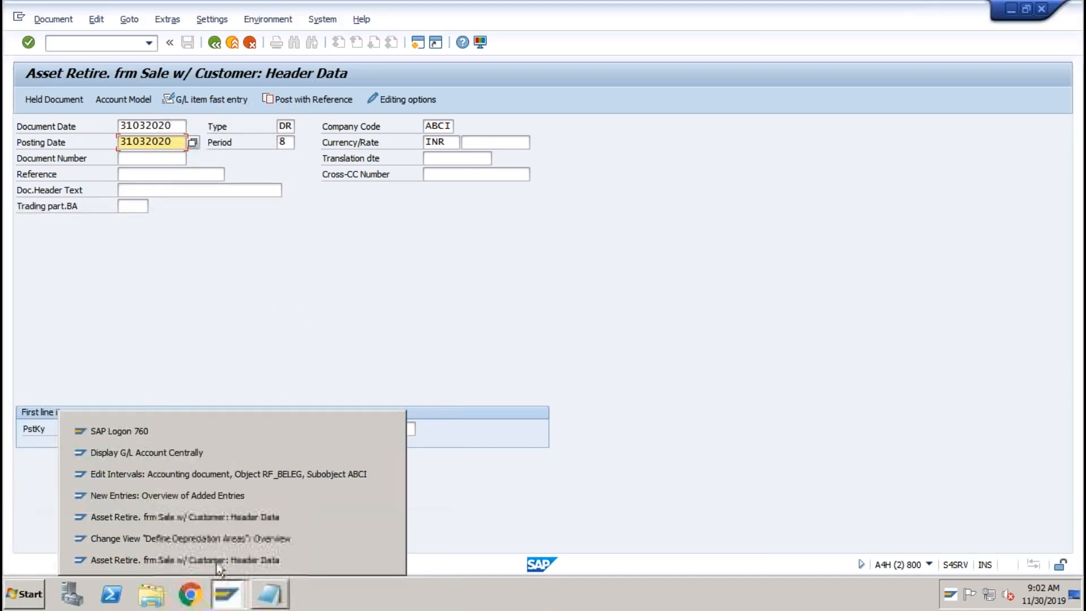
left_click(215, 559)
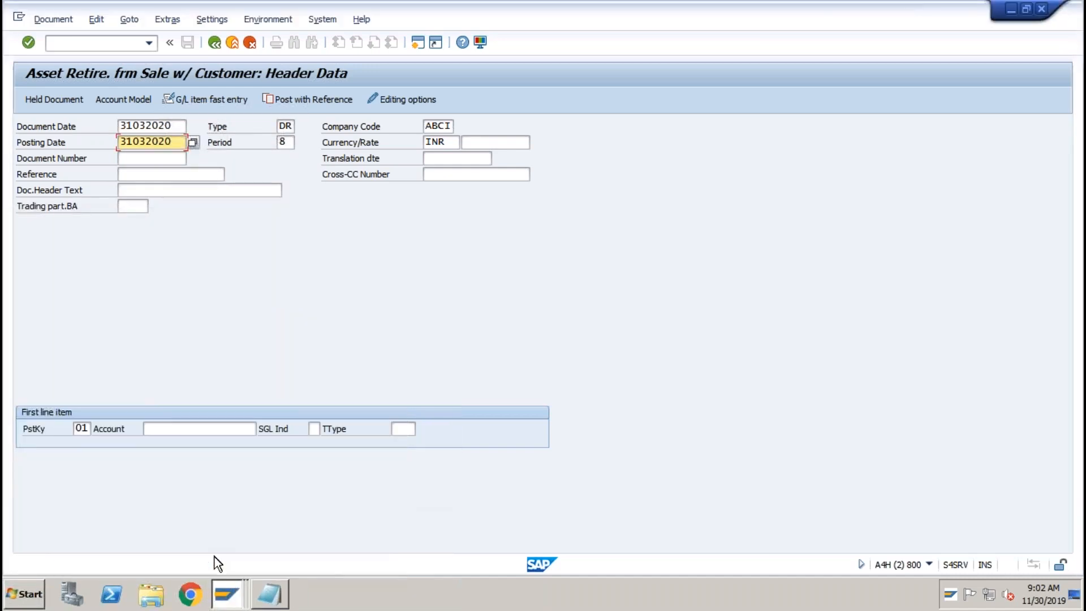
left_click(226, 594)
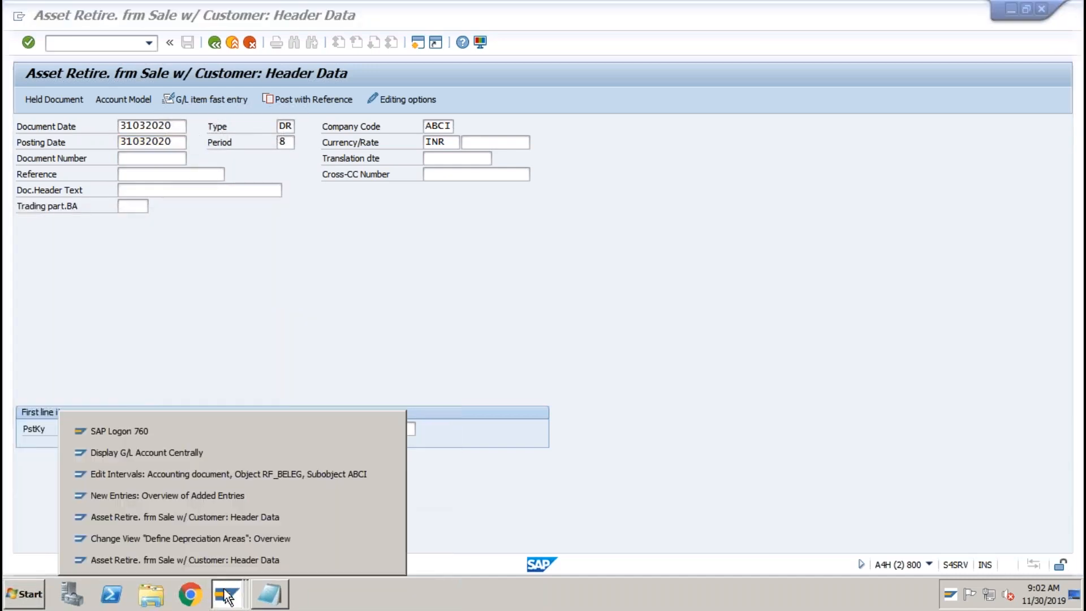
left_click(189, 495)
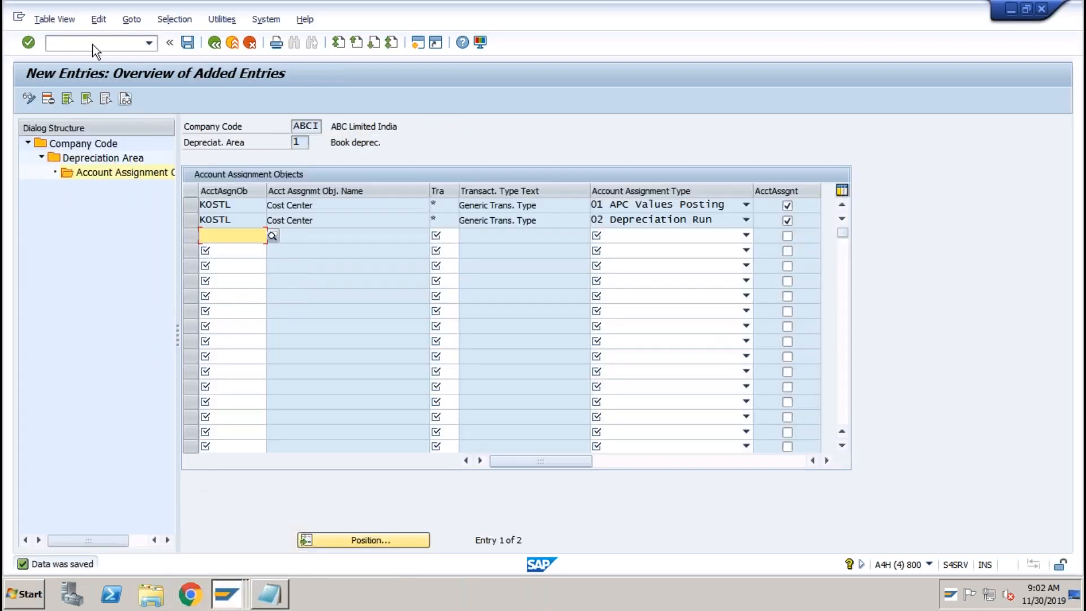
In SE16N, list table KNB1 entries filtered to company code ABCI.
left_click(93, 44)
type("/nse16n")
key("Return")
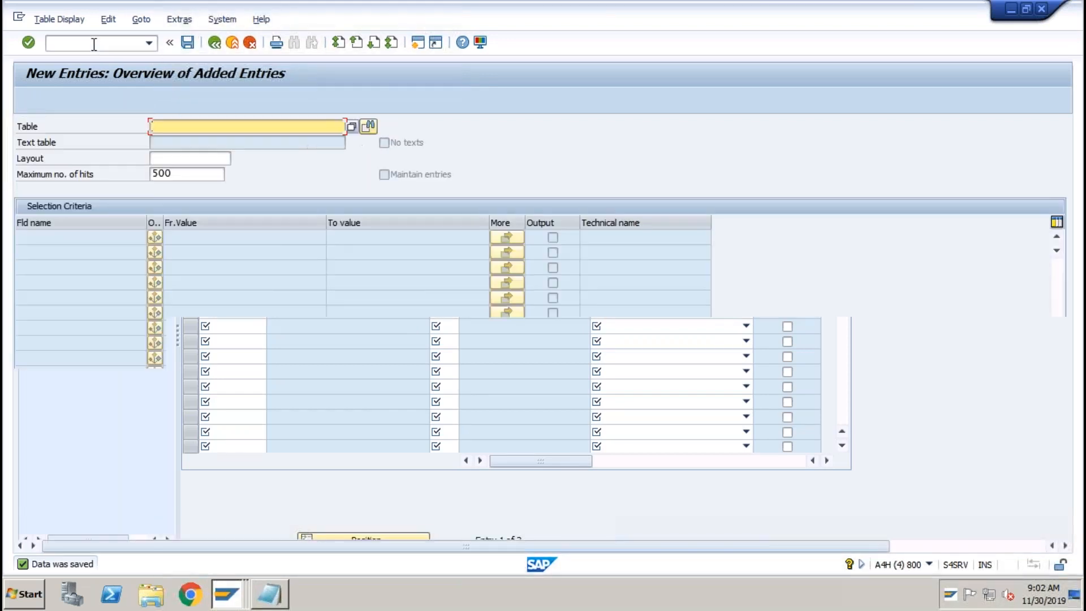
type("knb1")
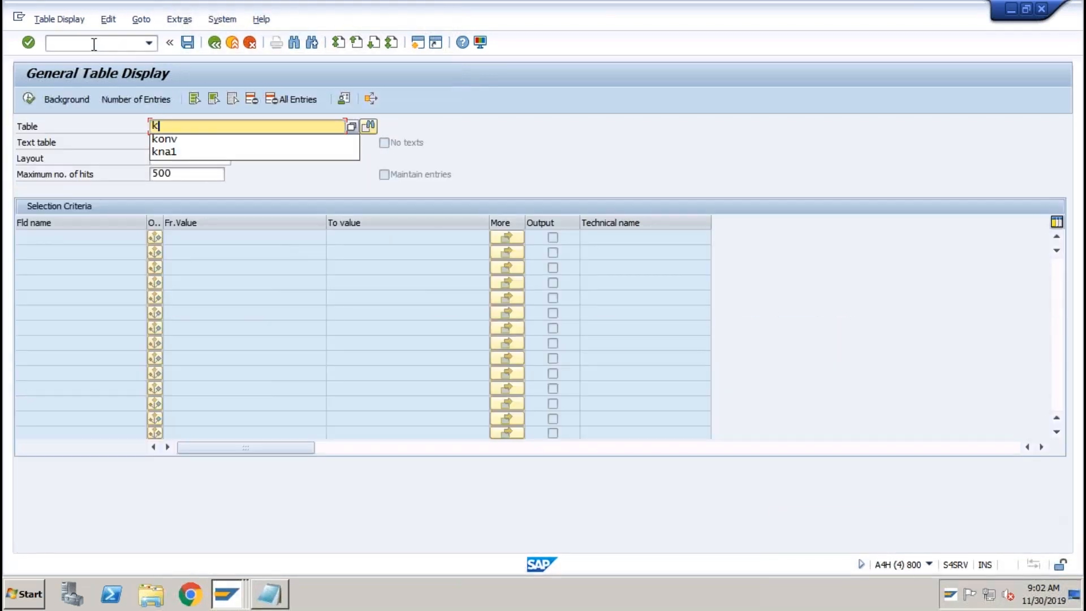
key("Return")
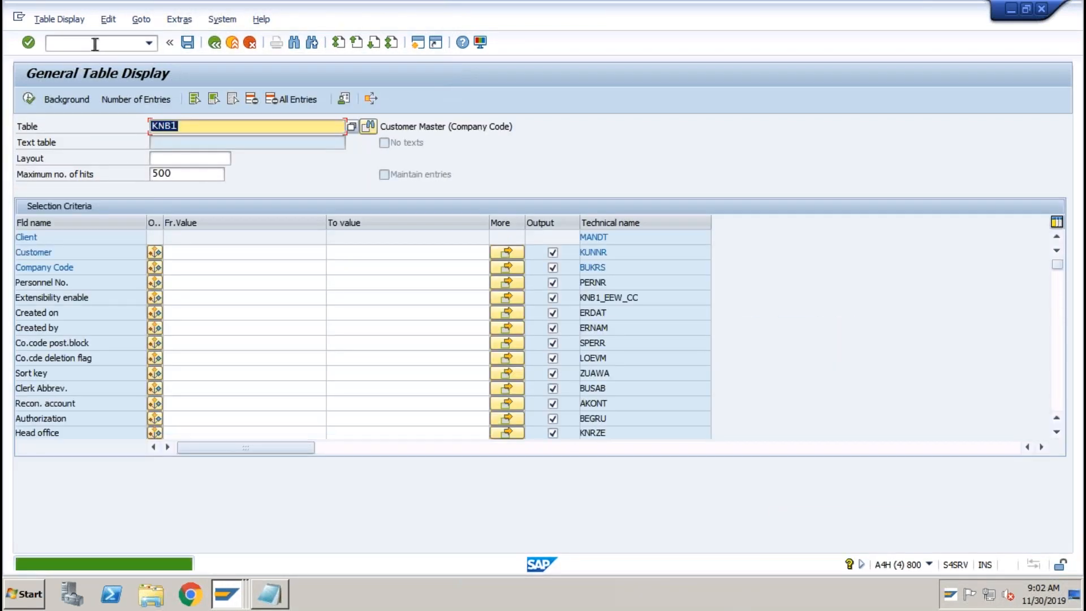
left_click(190, 266)
type("abci")
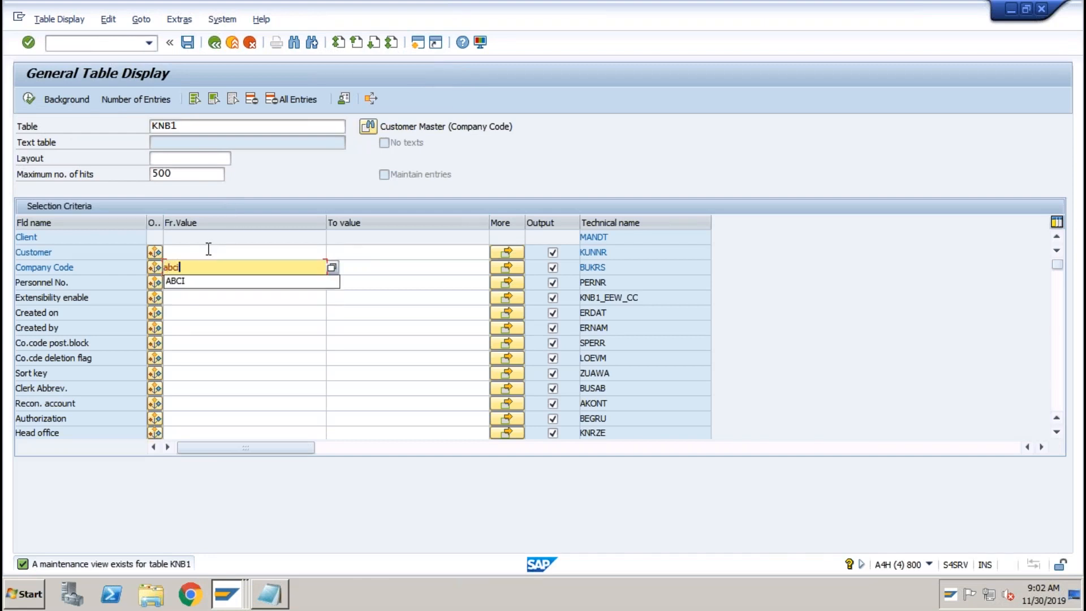
key("Return")
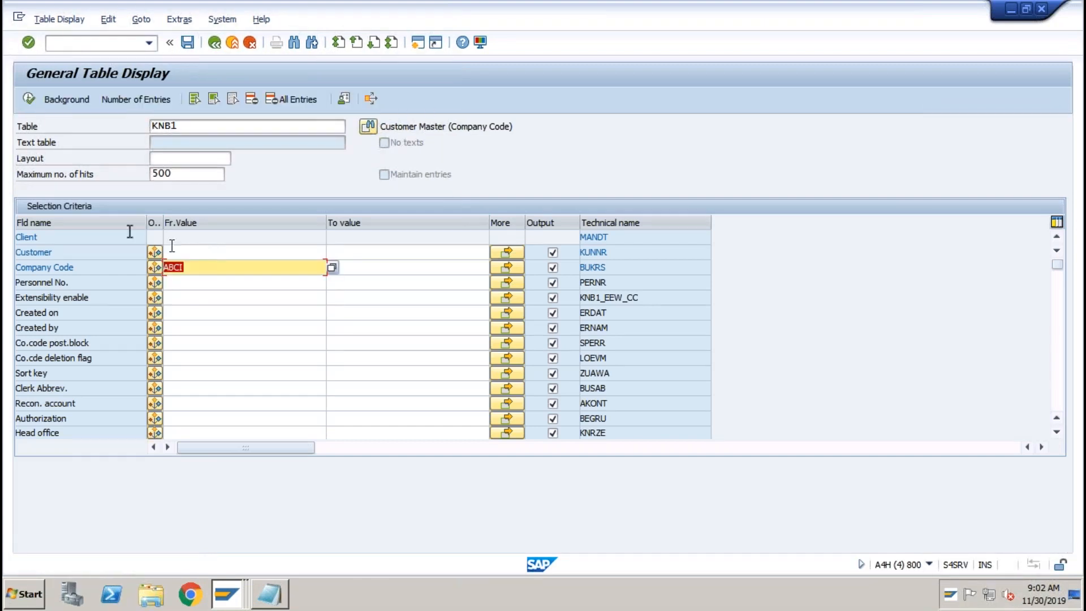
left_click(28, 98)
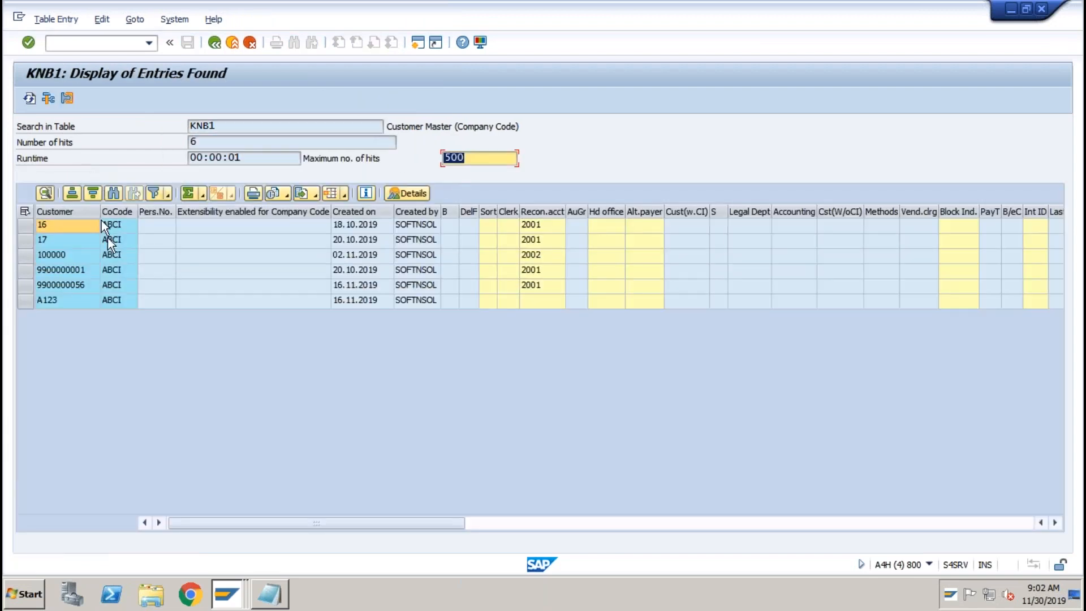
Copy a customer number from the results and return to the Asset Retire. header screen.
left_click(76, 270)
left_click(76, 270)
right_click(232, 594)
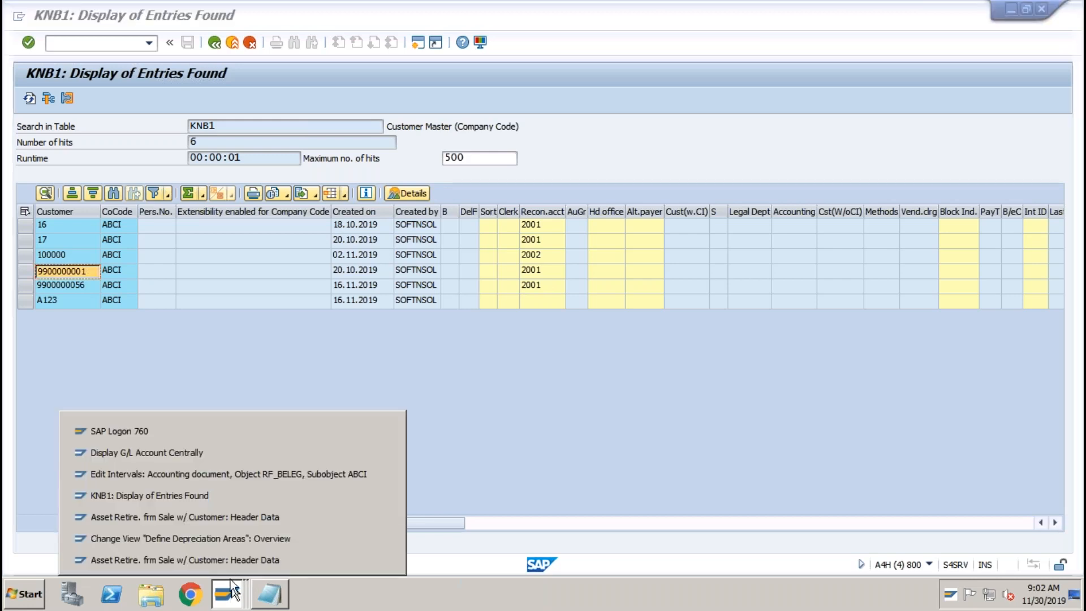
left_click(222, 557)
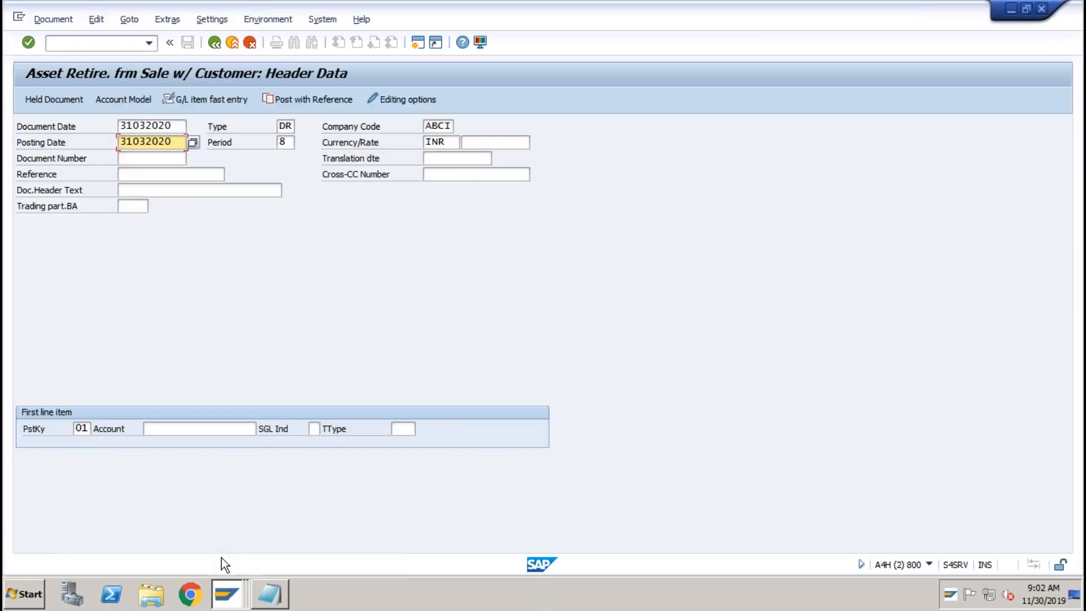
Paste the copied customer as the first line's account and confirm past the warning.
left_click(180, 428)
key("ctrl+v")
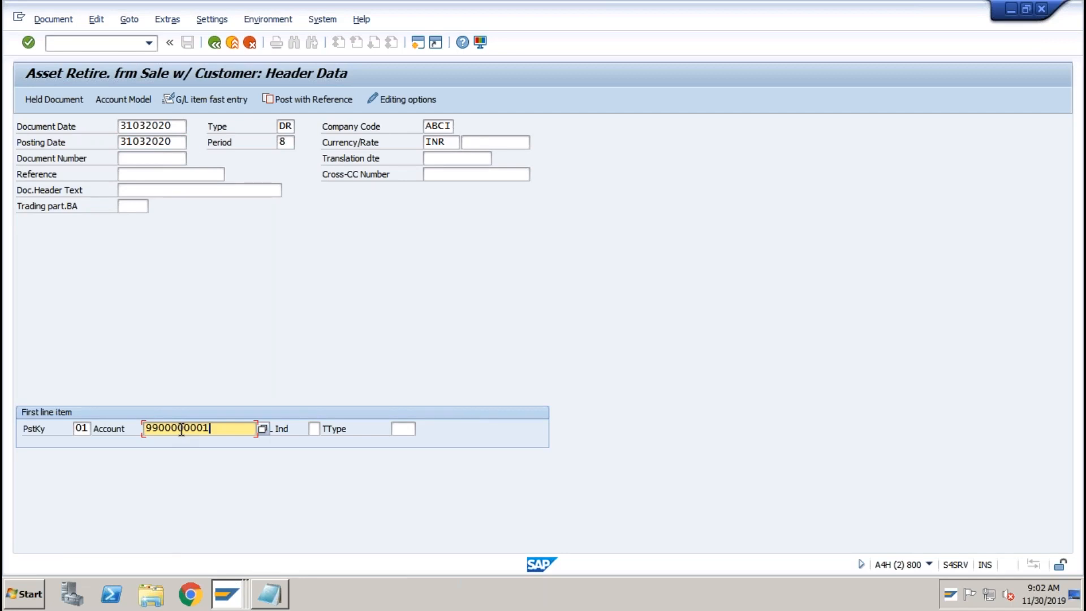
key("Return")
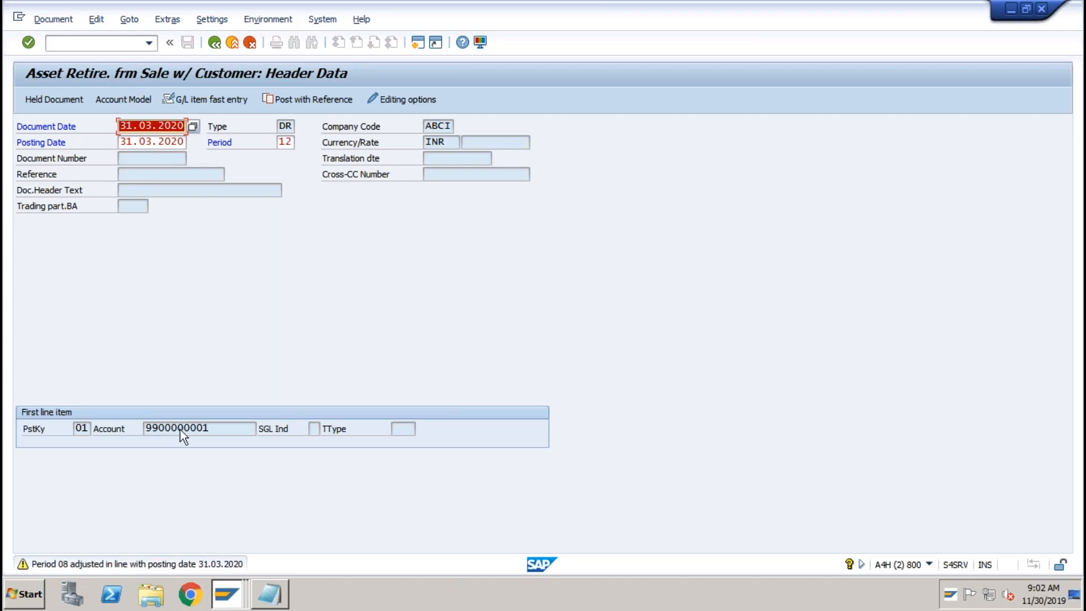
key("Return")
key("Return")
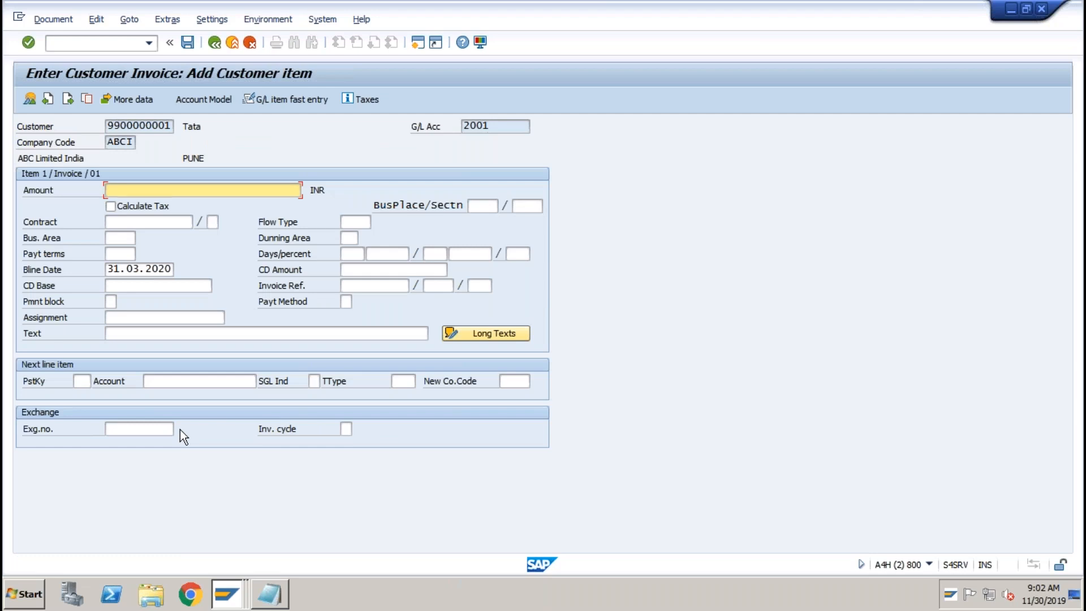
Give the customer item an amount of 10000 and set posting key 50 for the next line.
type("10000")
key("Tab")
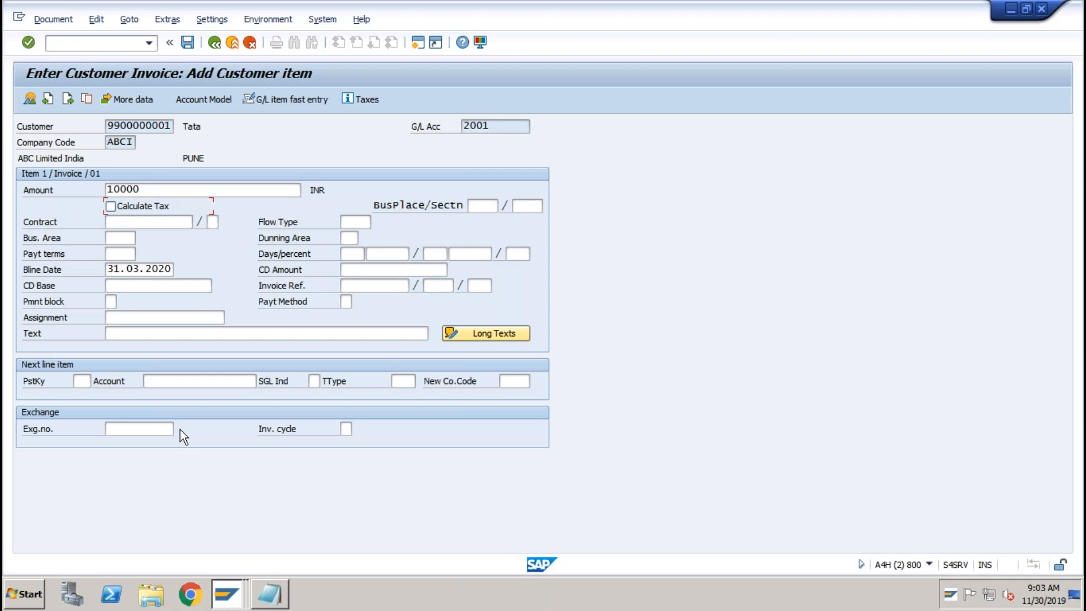
left_click(86, 382)
type("50")
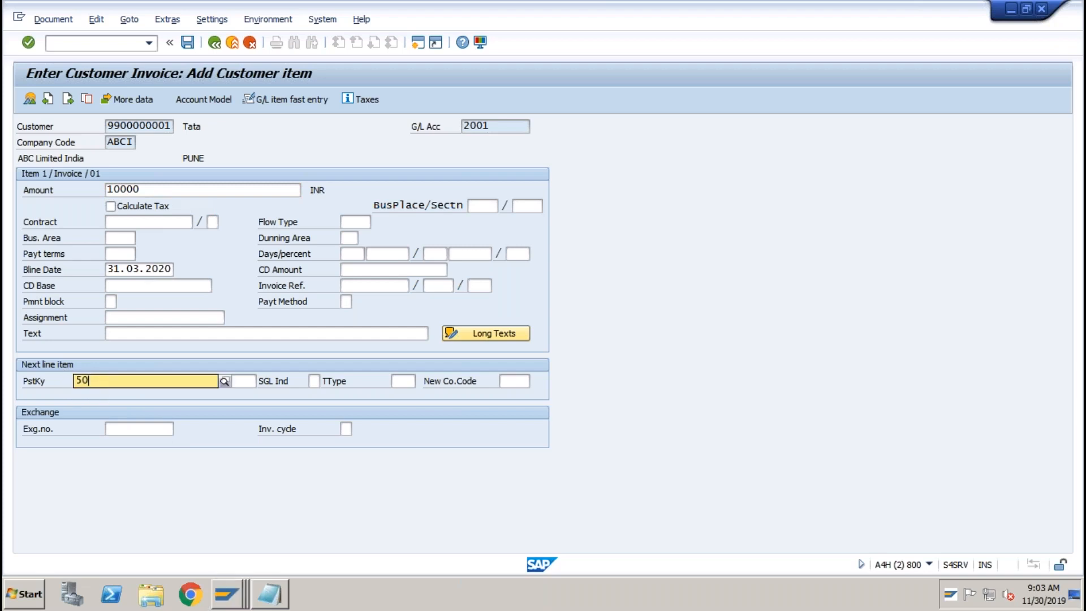
key("Tab")
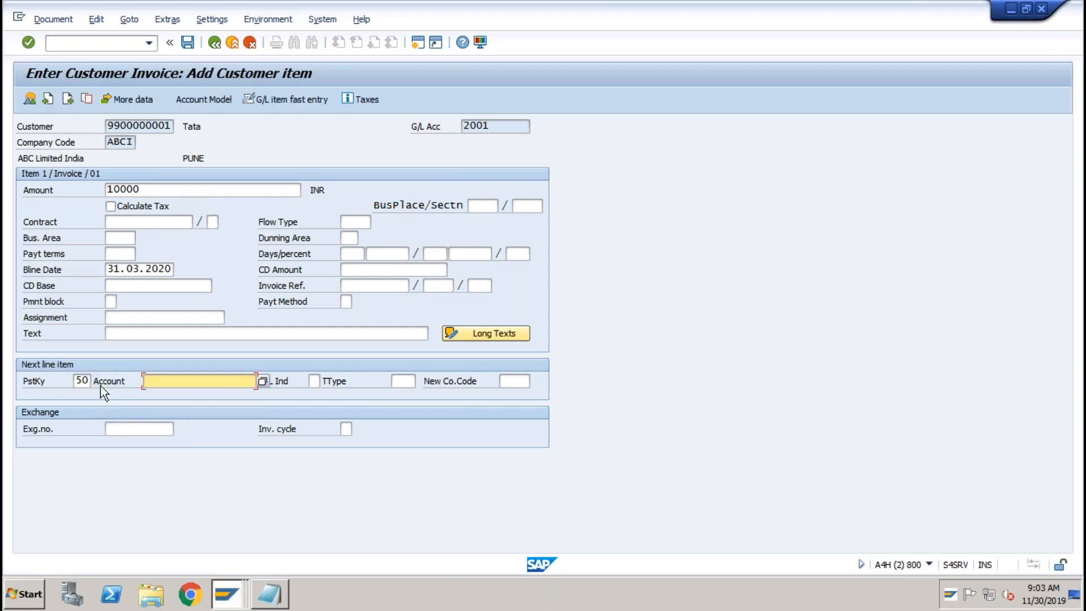
left_click(269, 594)
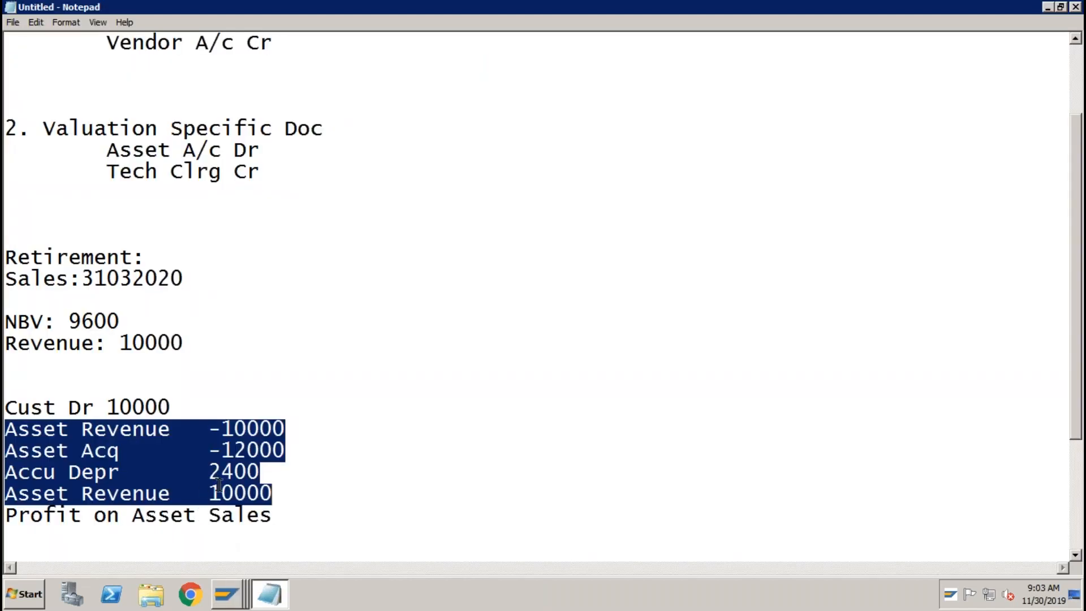
Go back to the 'Enter Customer Invoice: Add Customer item' window from the SAP window list.
left_click(231, 578)
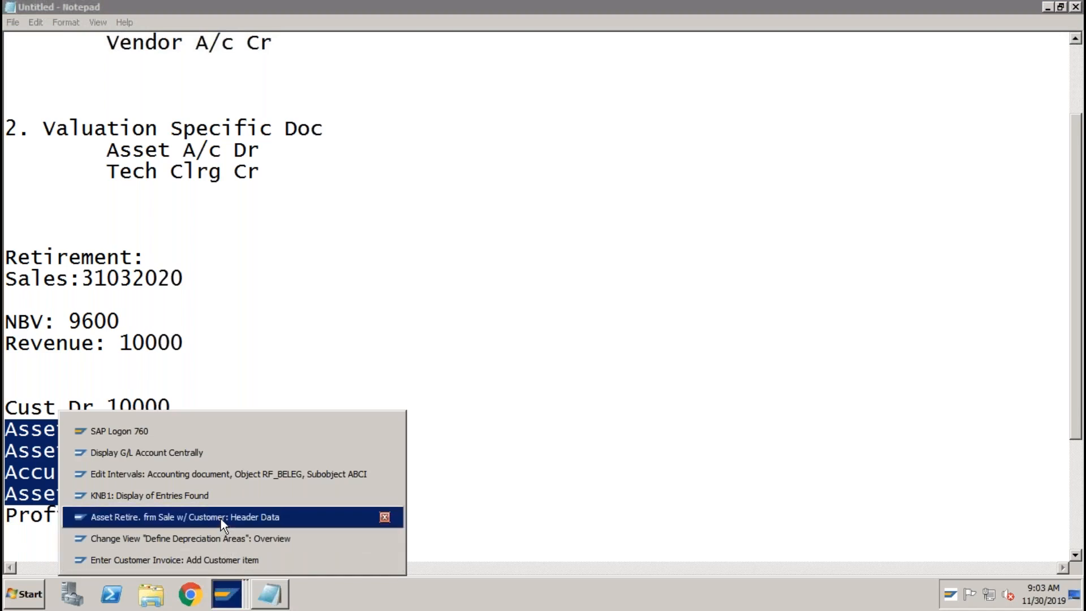
left_click(219, 560)
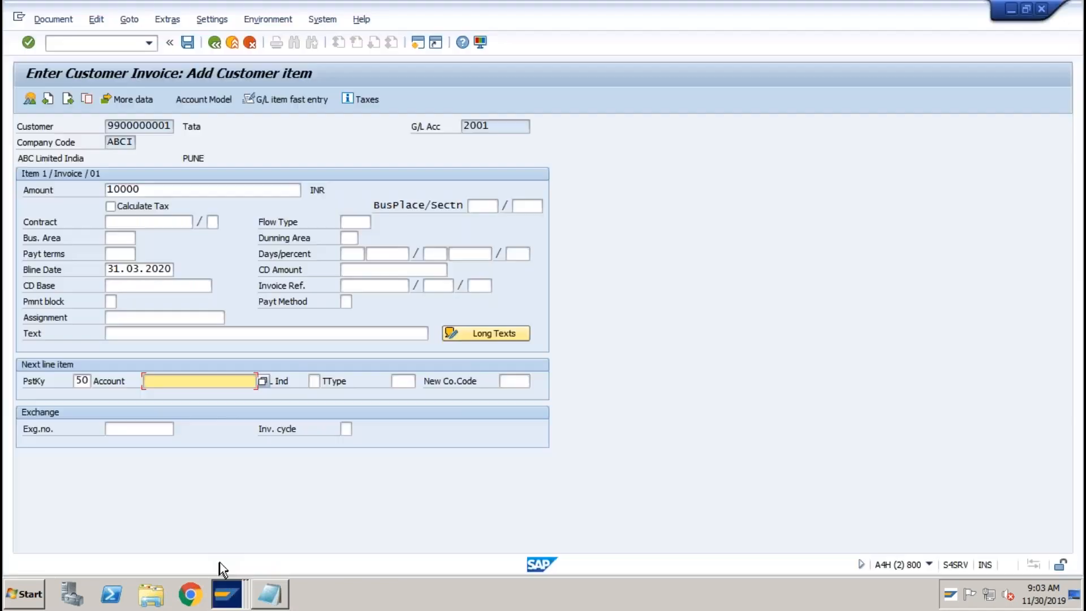
Enter G/L account 3002 on the posting key 50 line with an amount of 10000.
type("3")
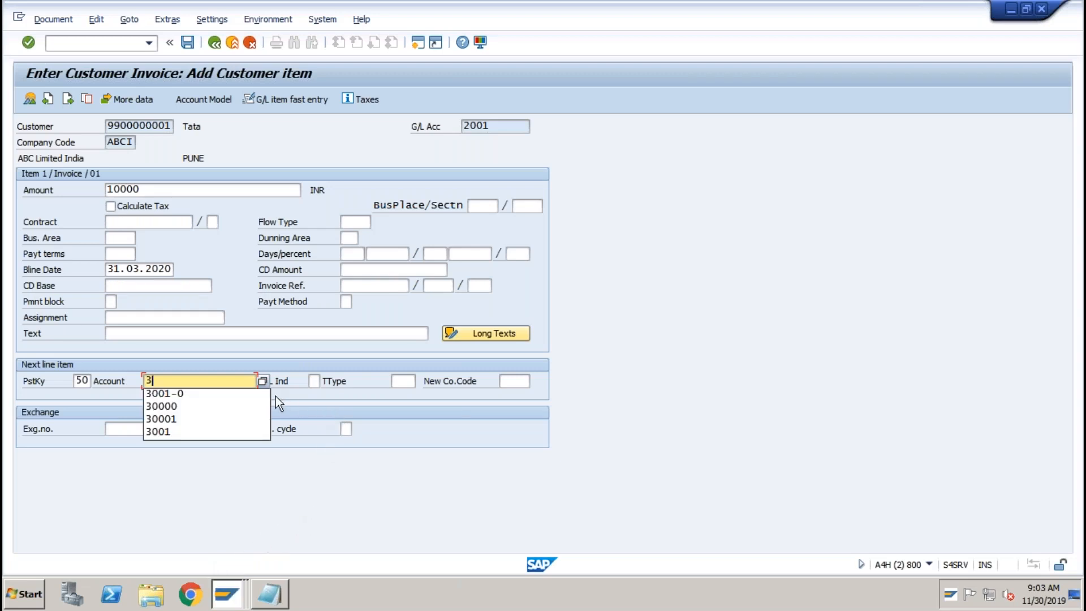
type("002")
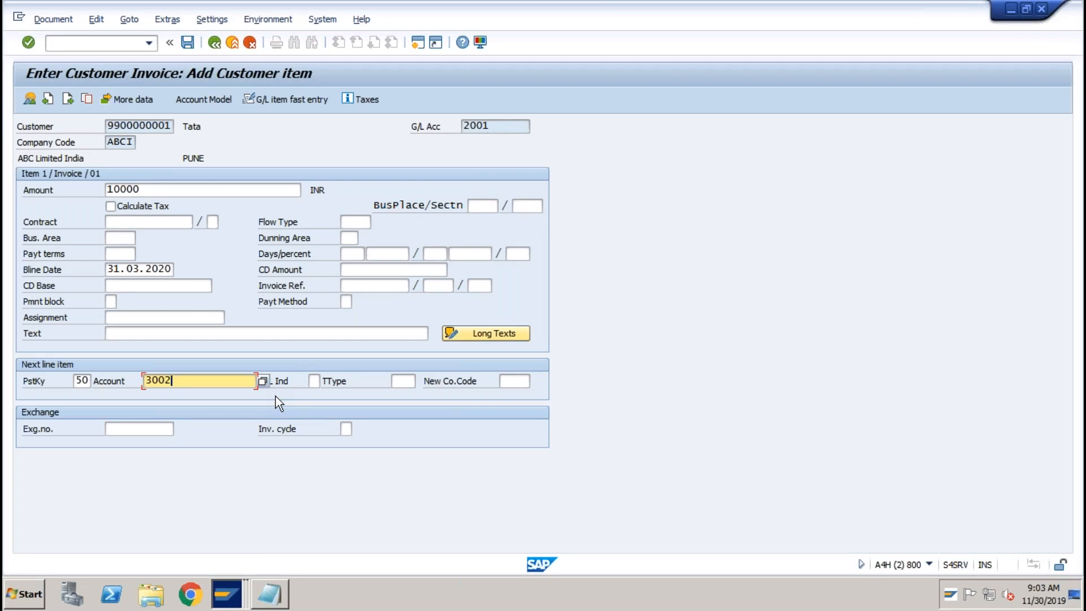
key("Tab")
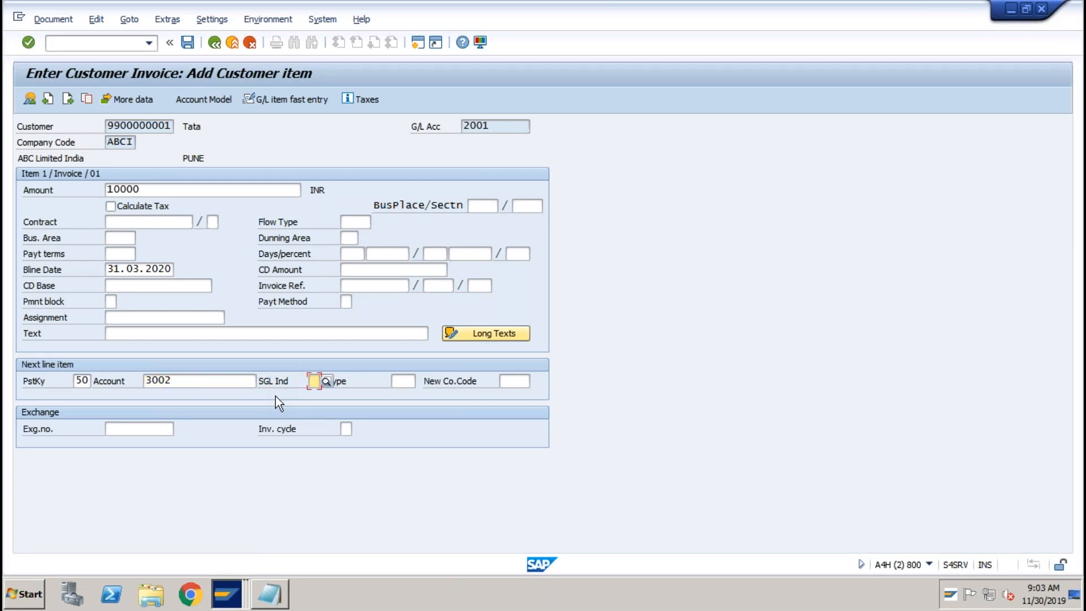
key("Return")
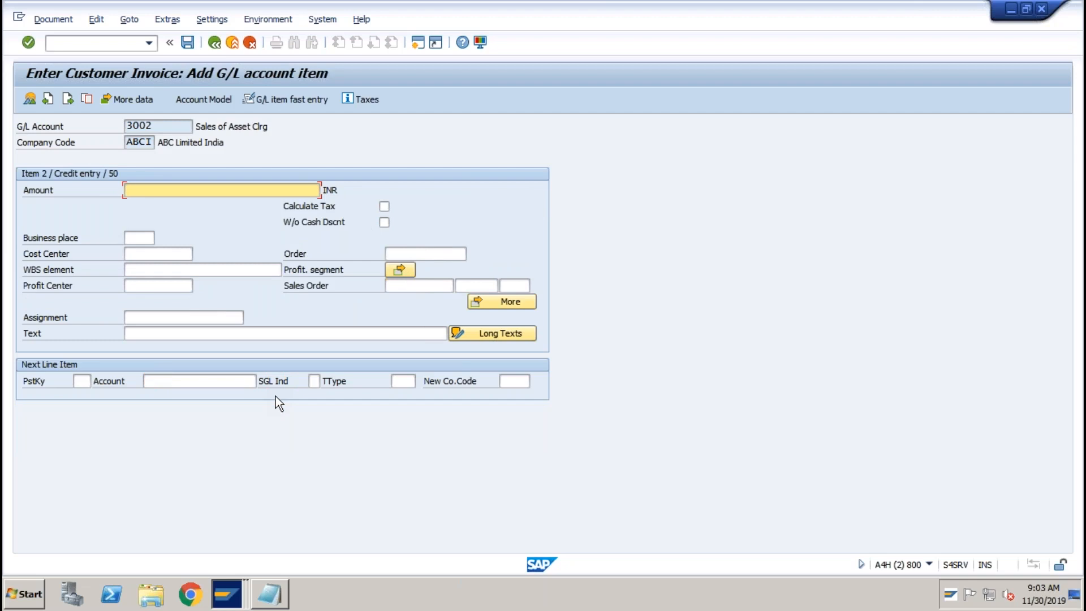
type("10000")
key("Tab")
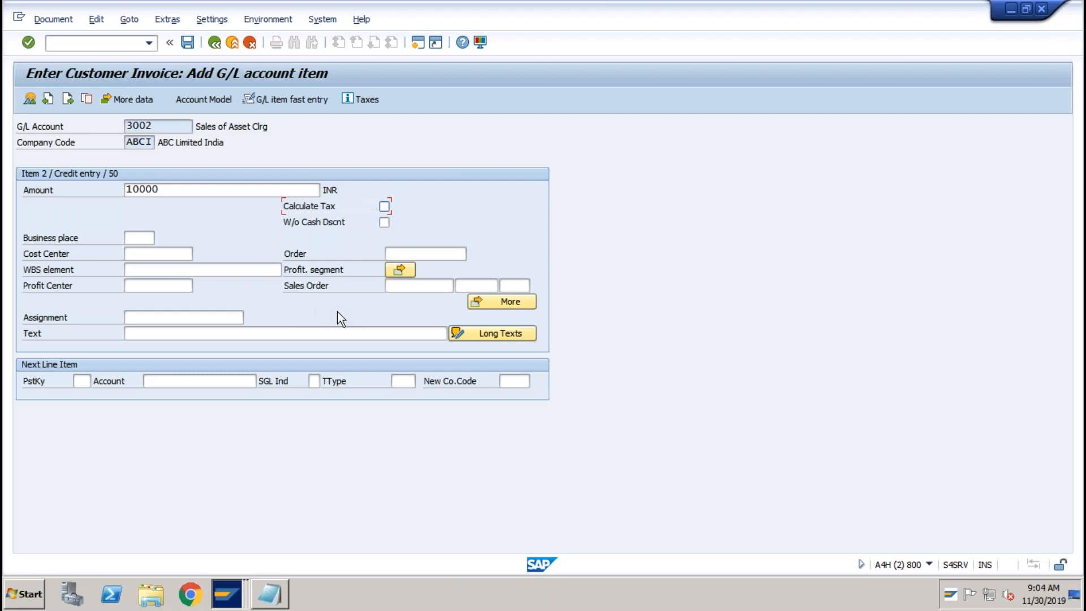
left_click(163, 129)
left_click(231, 591)
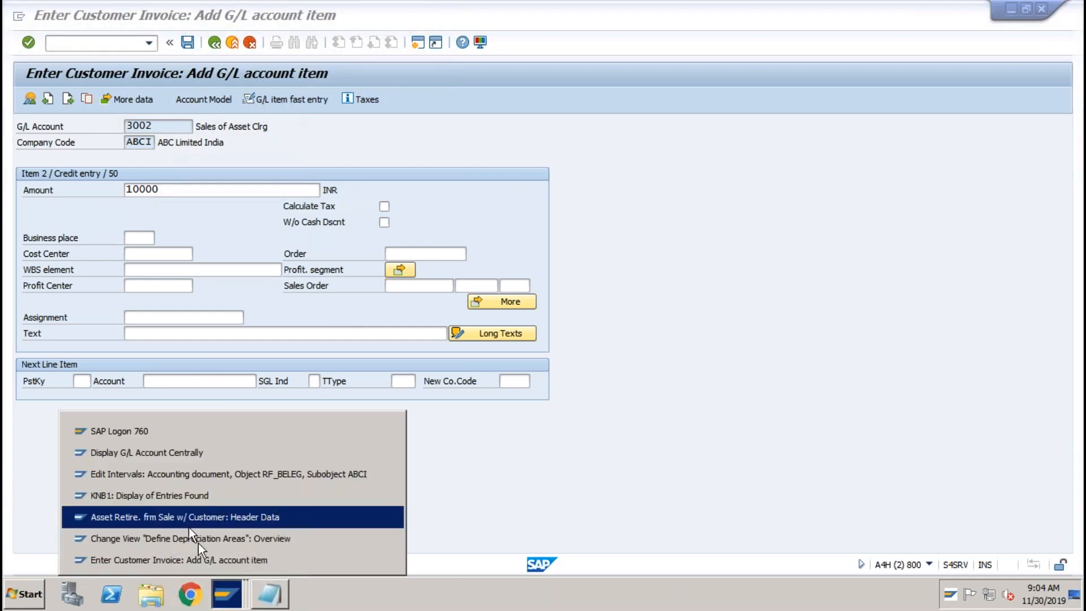
Inspect account 3002's field status group G029 and its Asset Accounting field settings.
left_click(161, 453)
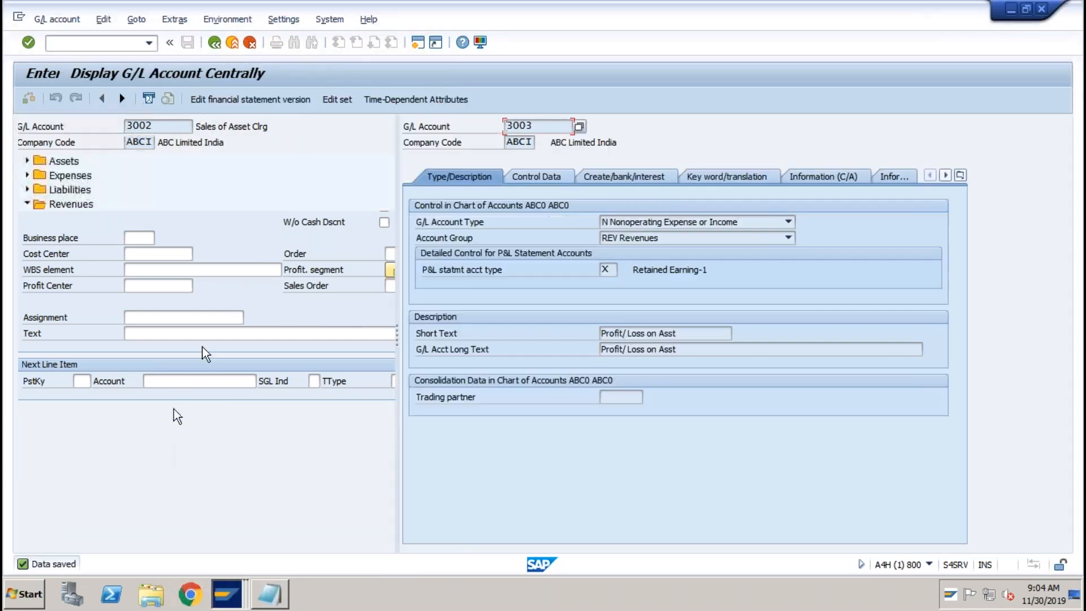
double_click(130, 248)
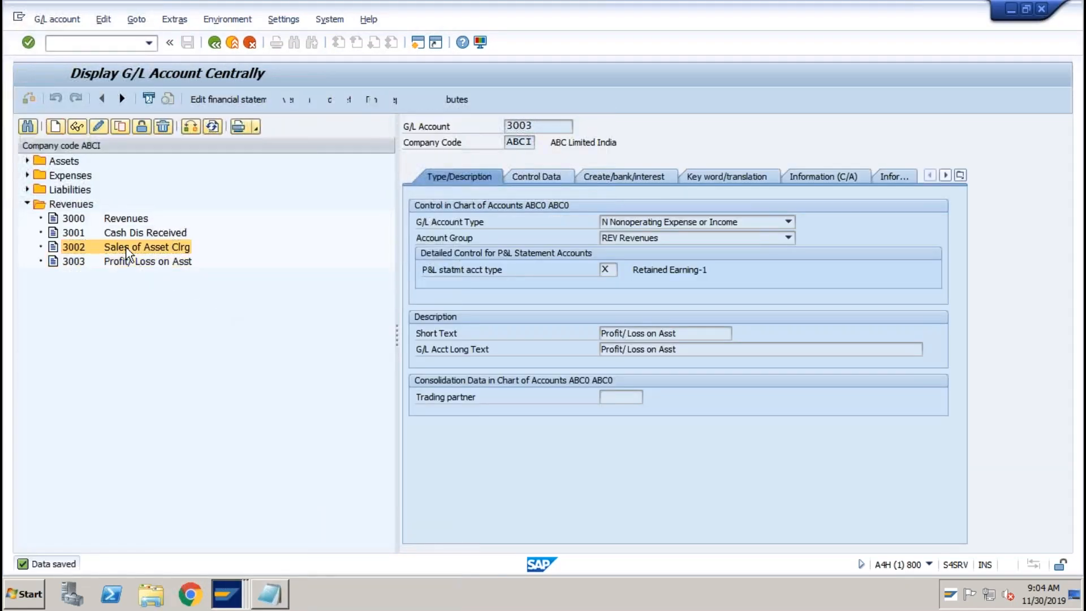
left_click(616, 177)
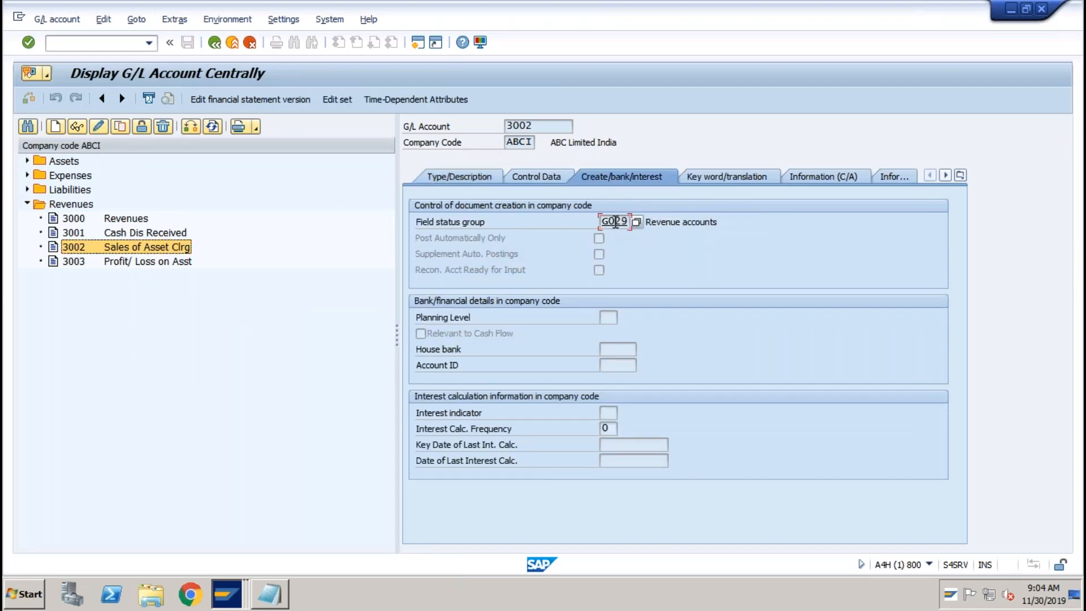
double_click(615, 222)
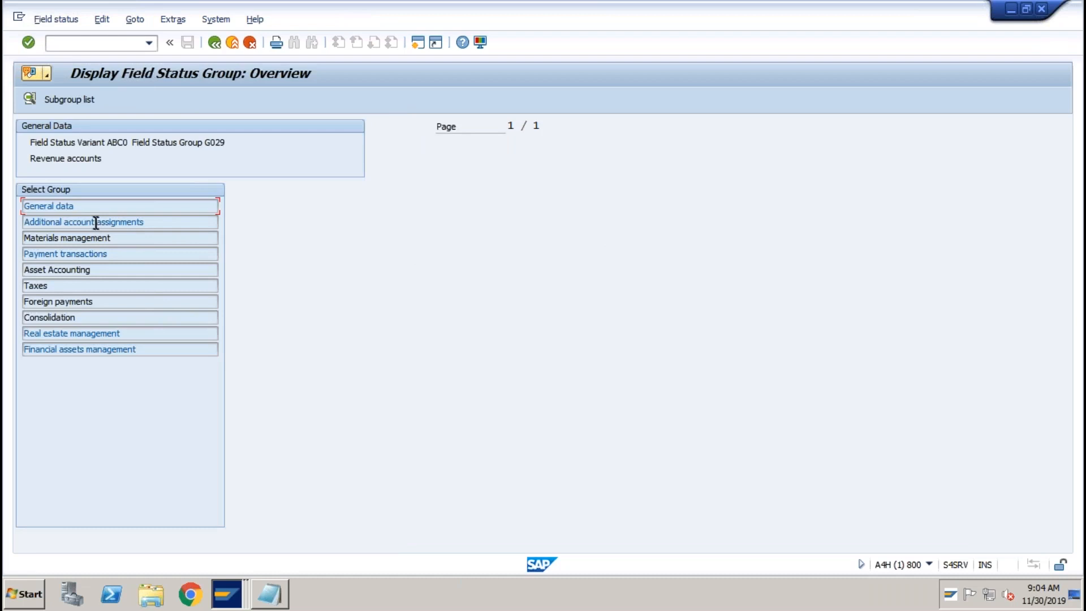
double_click(95, 223)
left_click(214, 43)
double_click(88, 270)
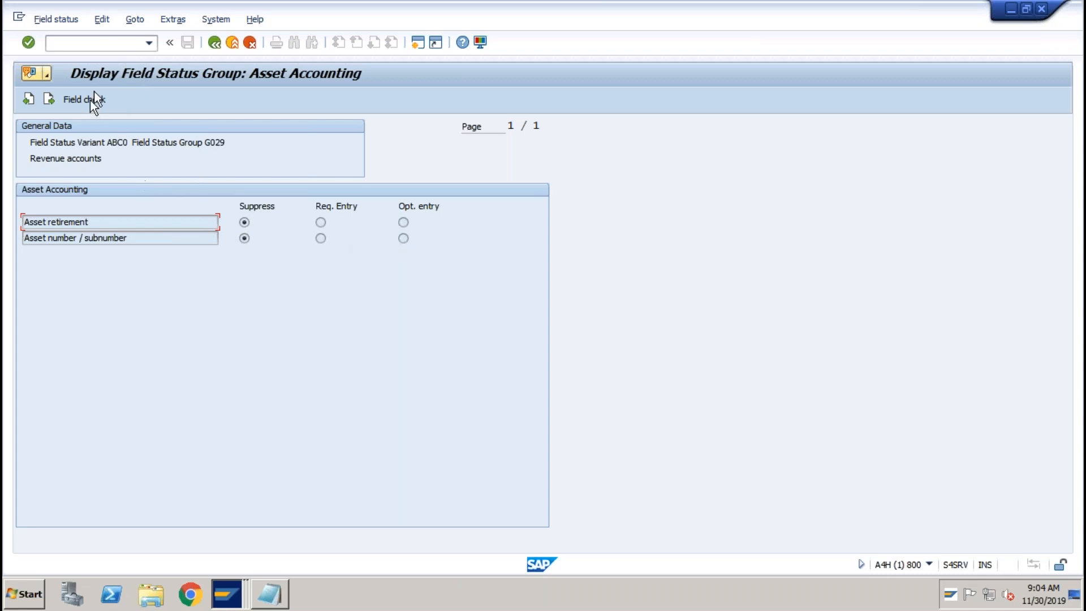
Open the customizing project screen with /nspro.
left_click(96, 43)
type("/nspro")
key("Return")
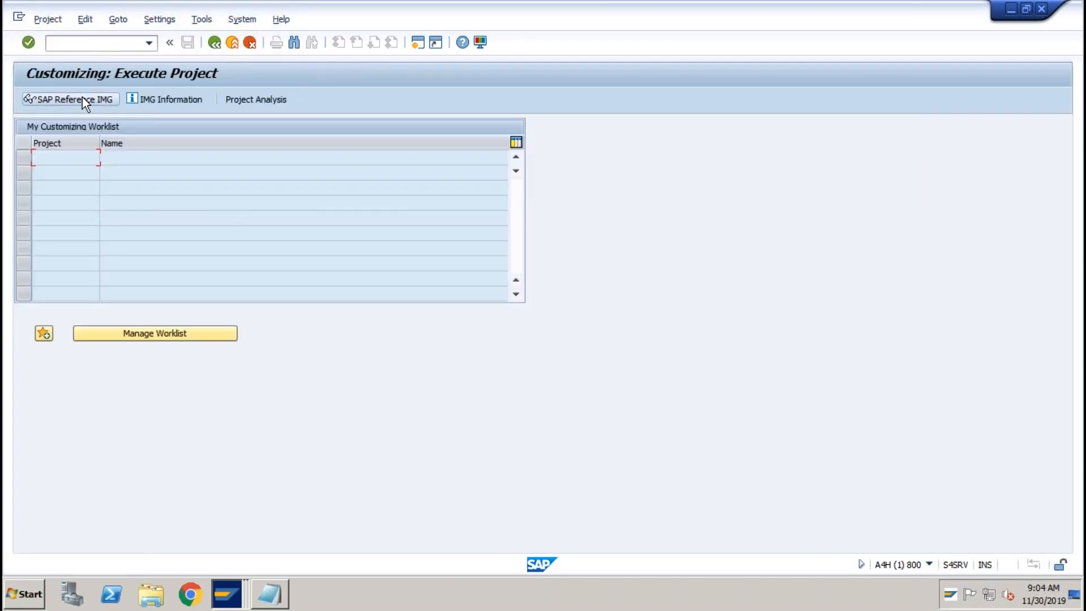
In the reference IMG, open Financial Accounting Global Settings > Ledgers > Fields > Define Field Status Variants.
left_click(83, 99)
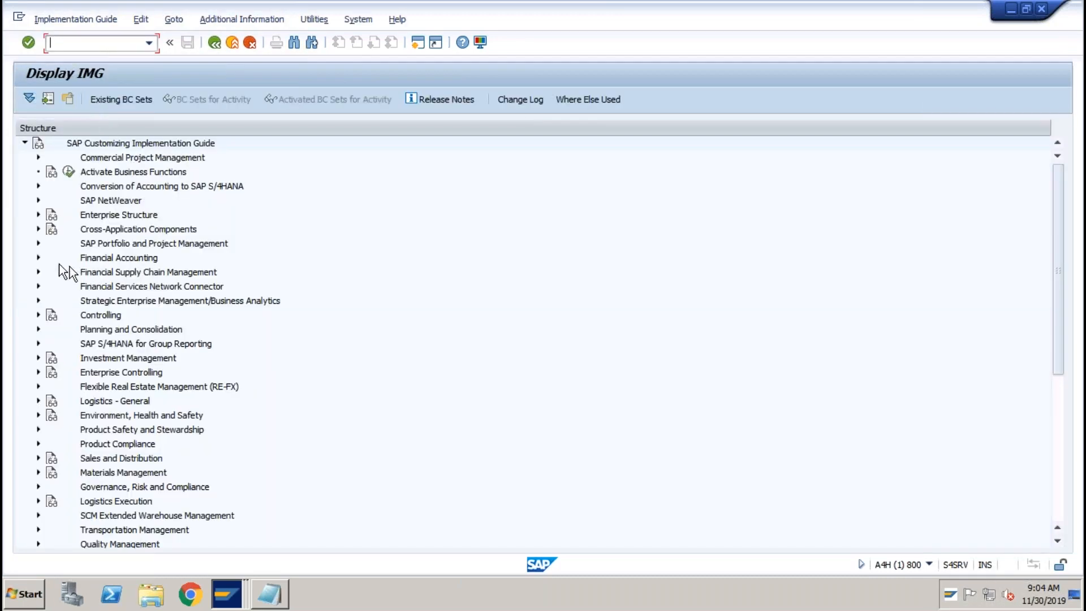
left_click(39, 258)
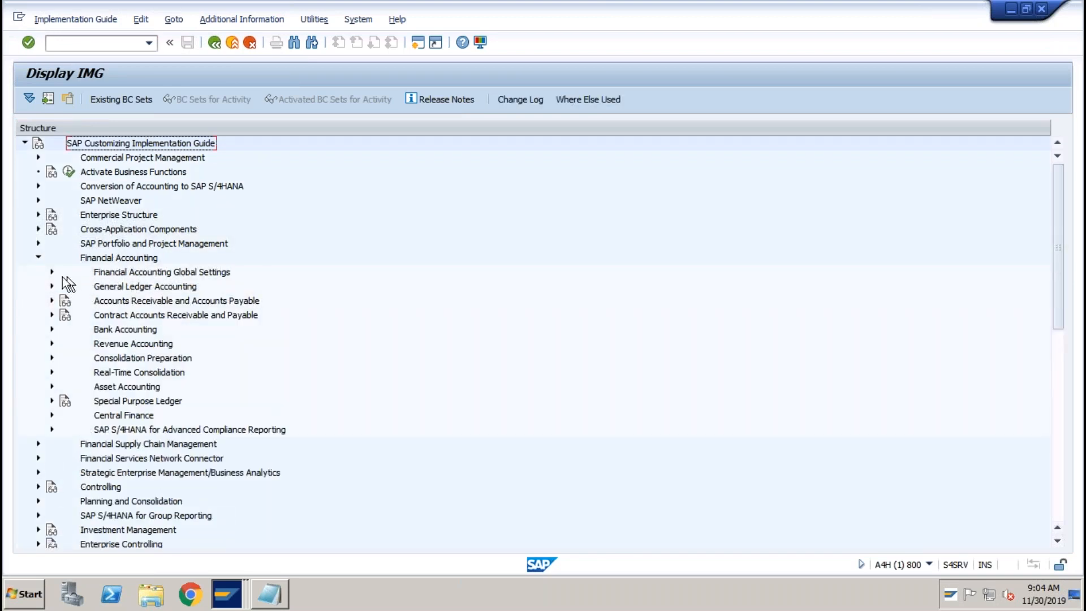
left_click(51, 272)
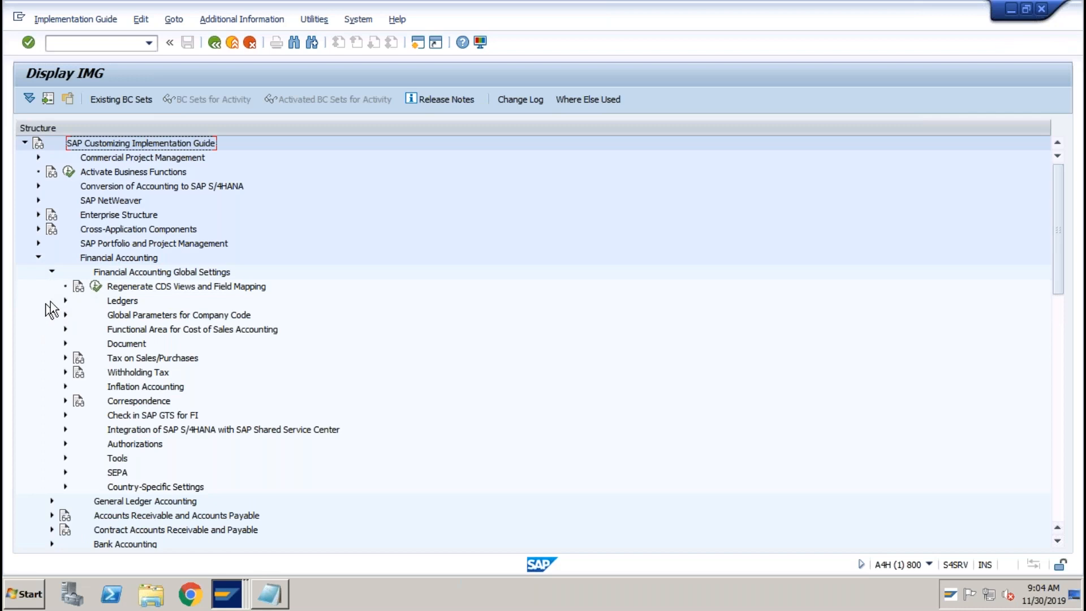
left_click(65, 301)
left_click(79, 315)
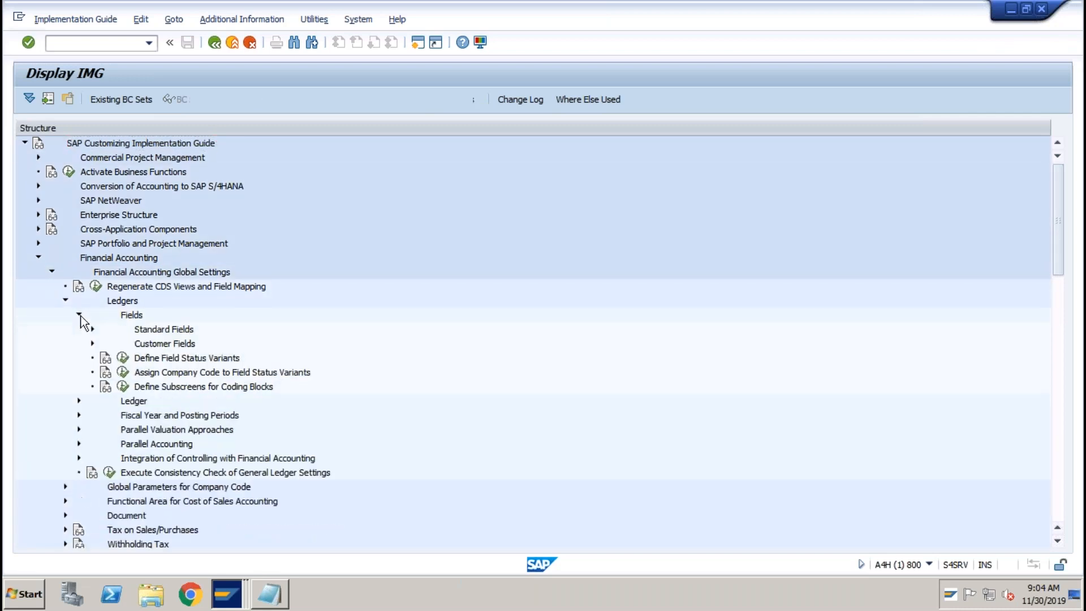
left_click(131, 358)
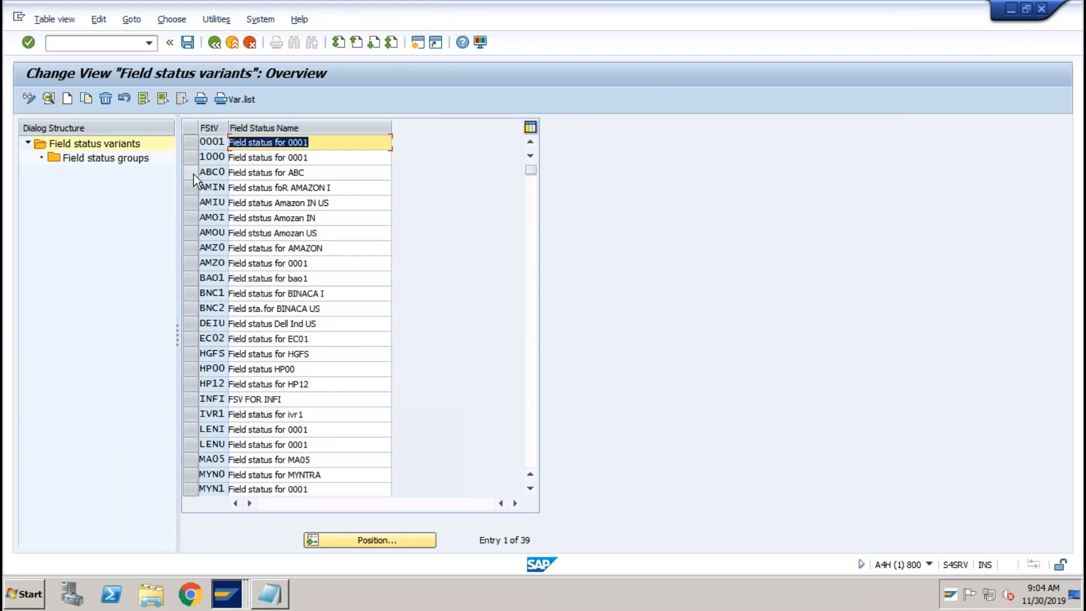
In variant ABC0, set G029's asset retirement field to optional entry and save under a customizing request.
left_click(194, 174)
double_click(132, 160)
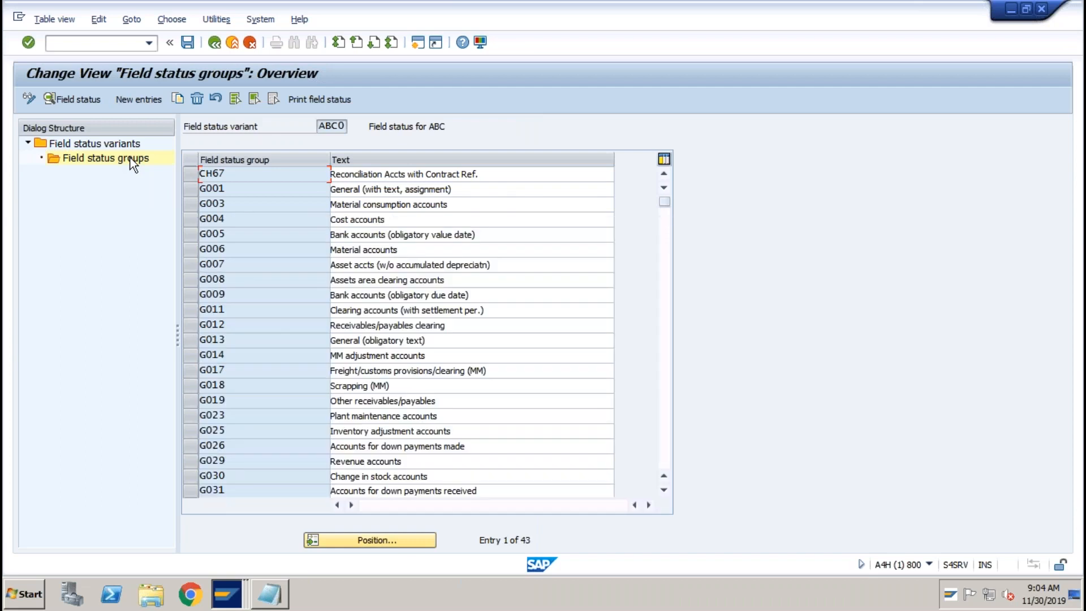
left_click(231, 461)
double_click(230, 460)
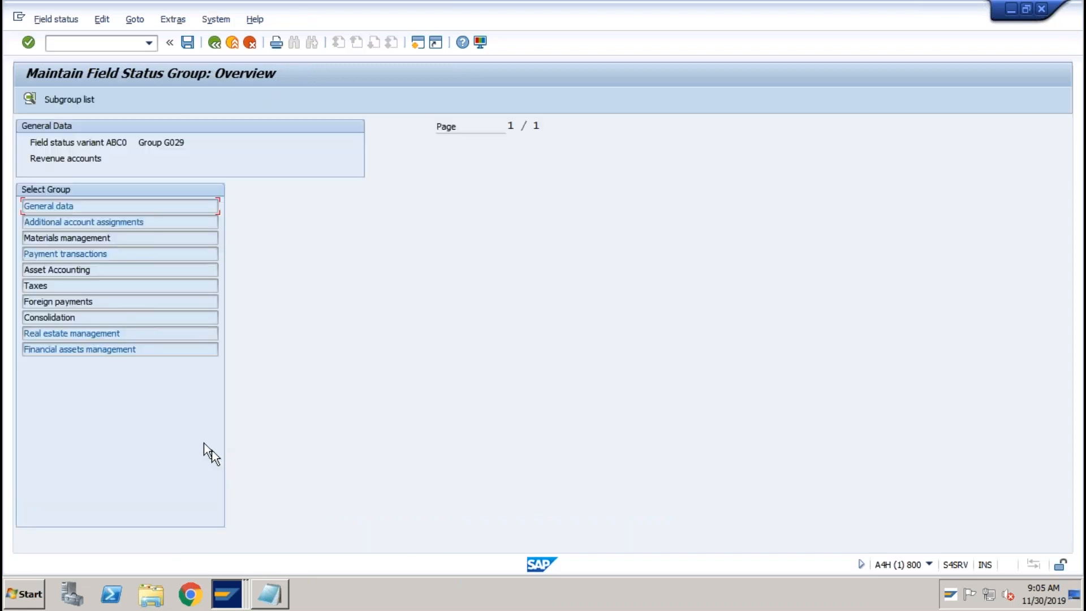
double_click(80, 271)
left_click(402, 223)
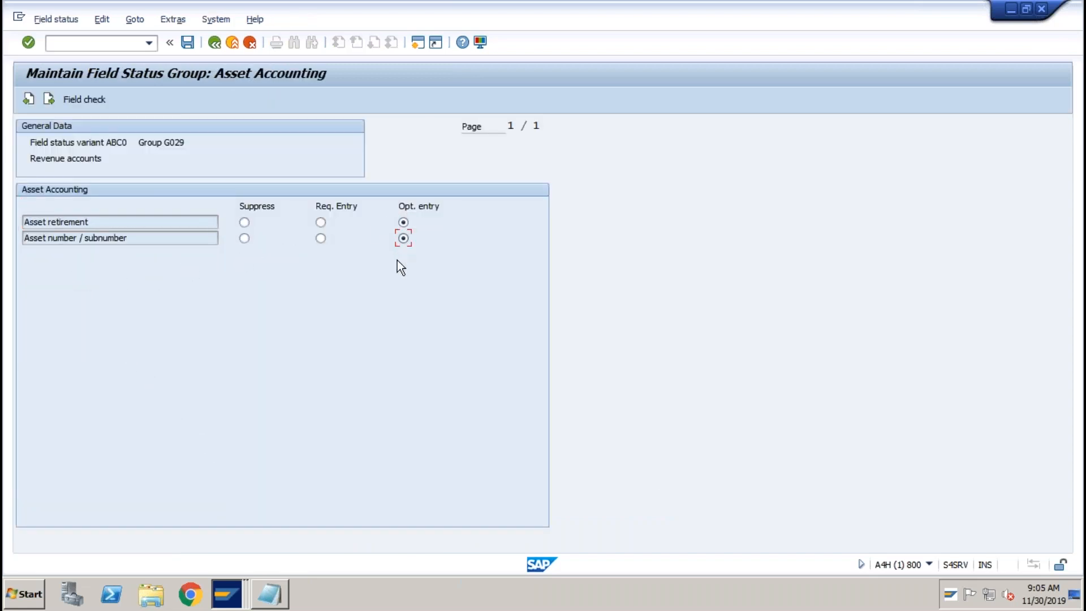
left_click(188, 44)
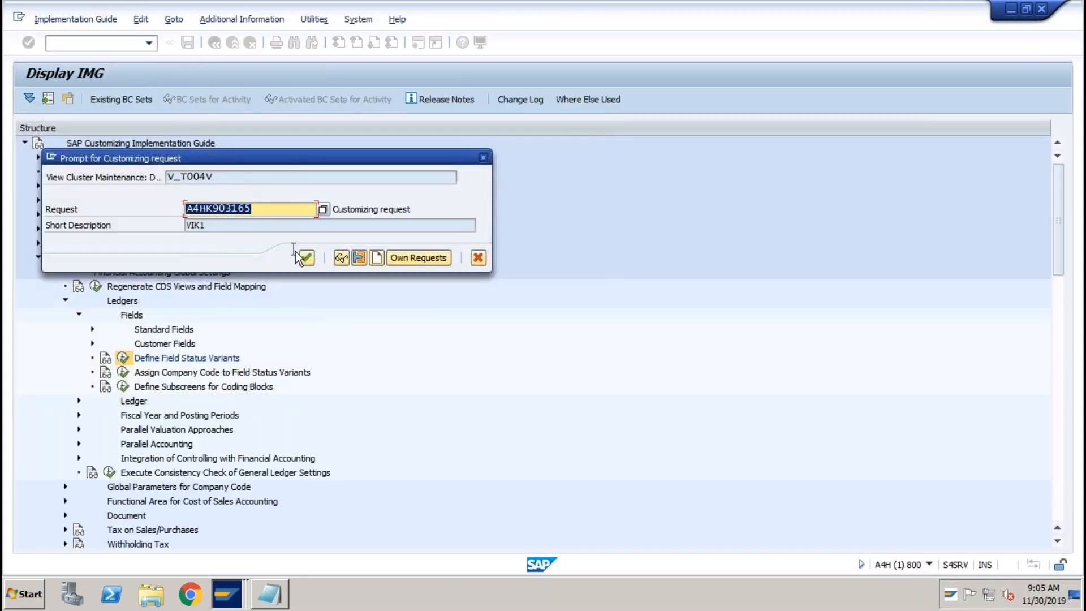
left_click(307, 258)
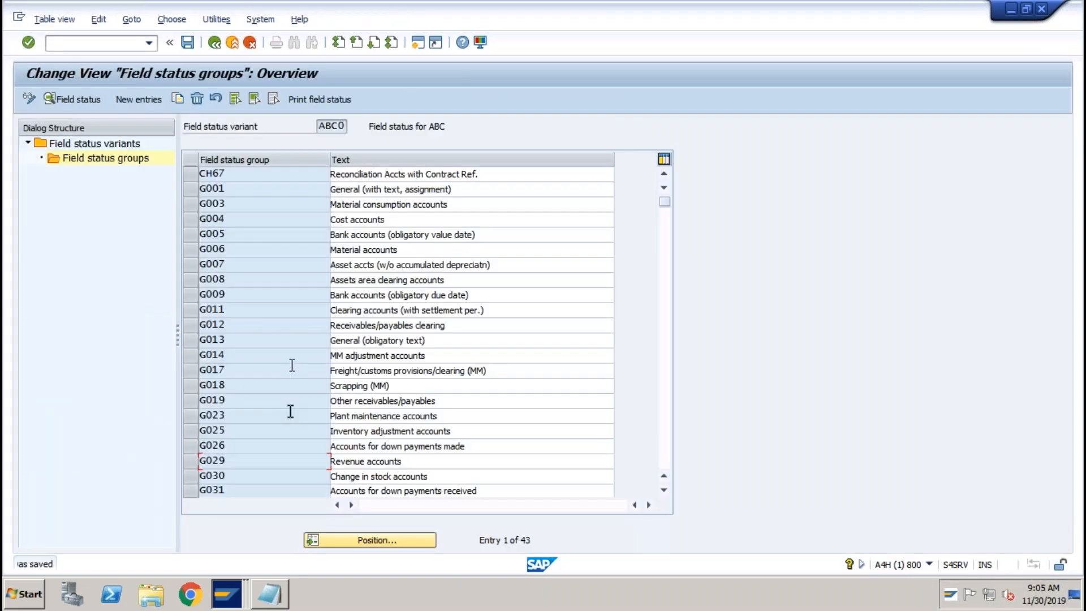
left_click(227, 594)
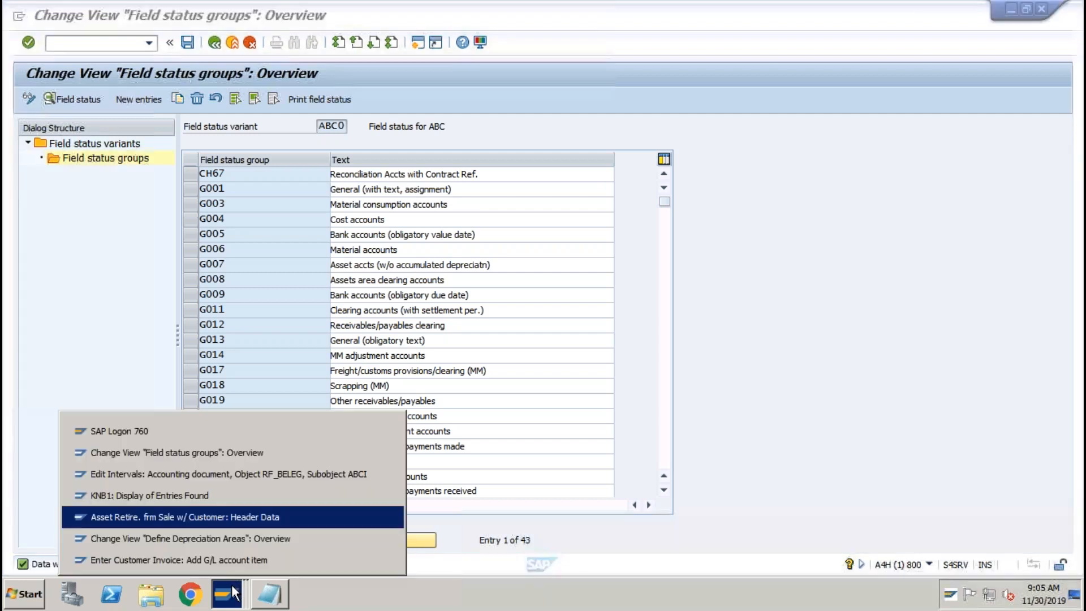
Exit the unfinished customer invoice without posting it.
left_click(213, 555)
left_click(233, 44)
left_click(263, 308)
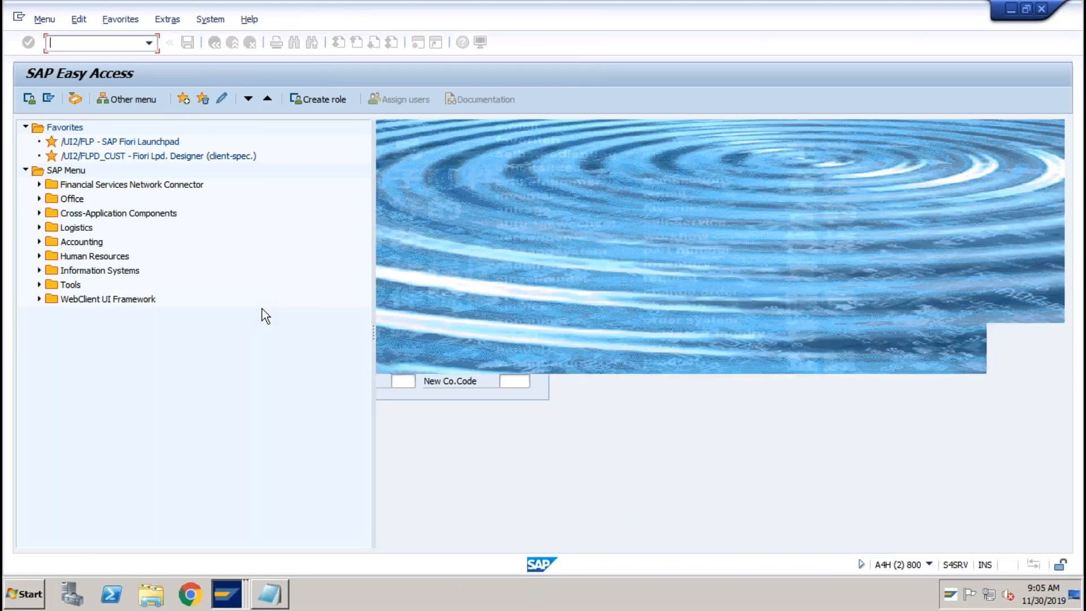
Start F-92 dated 31032020 with the customer account as the first line item.
left_click(146, 44)
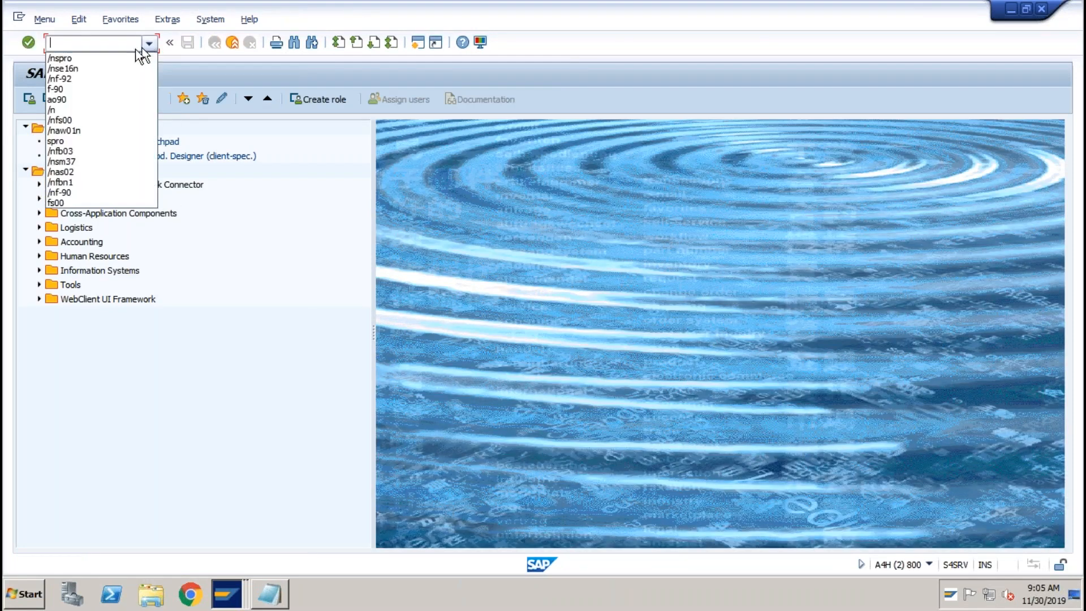
left_click(84, 79)
key("Return")
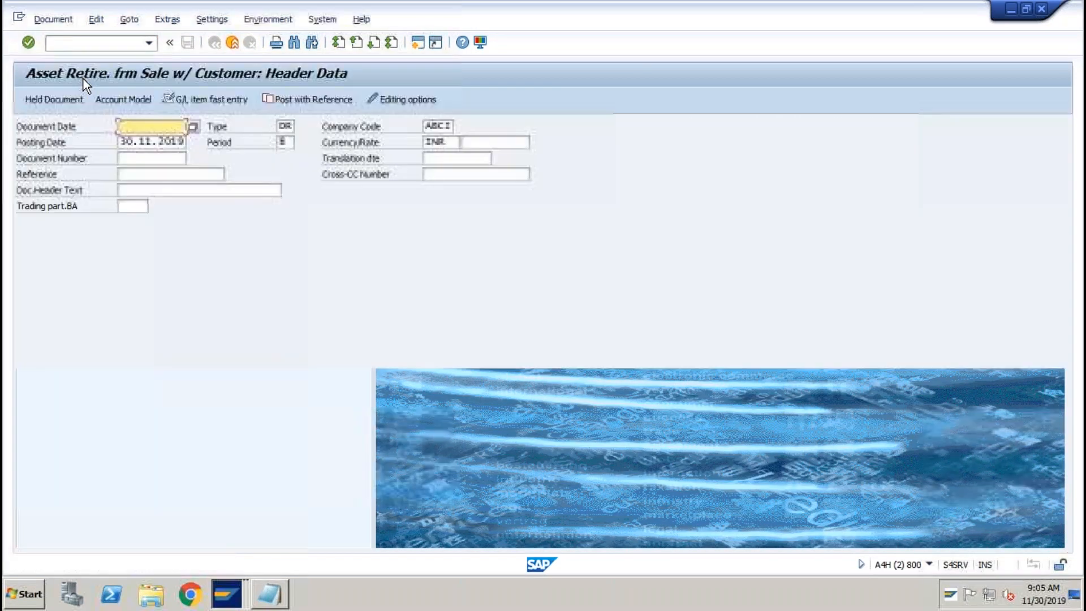
type("31032020")
key("Tab")
key("Tab")
key("Tab")
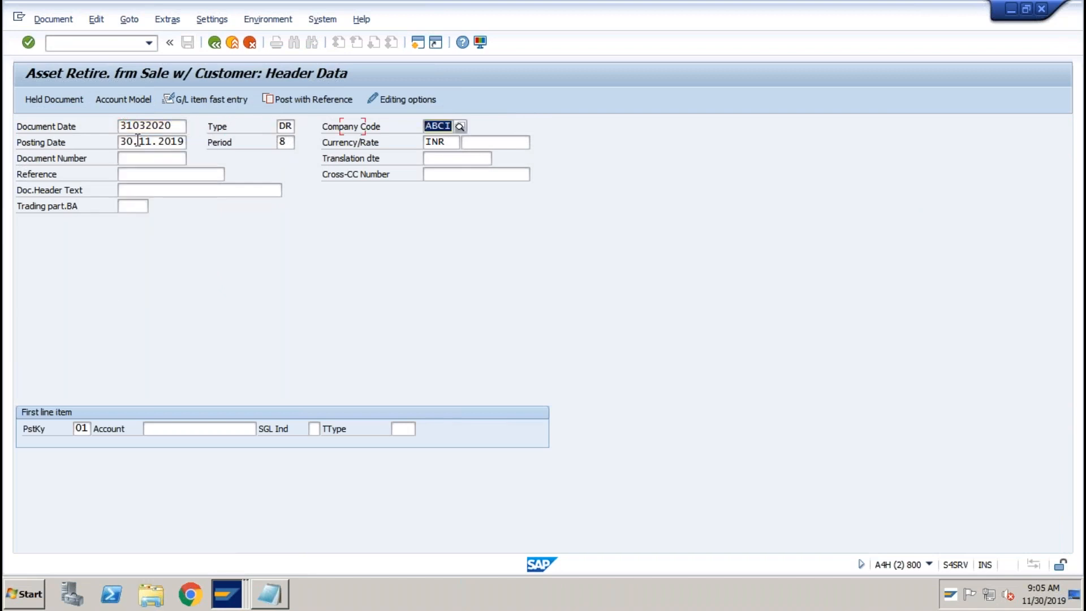
type("31032020")
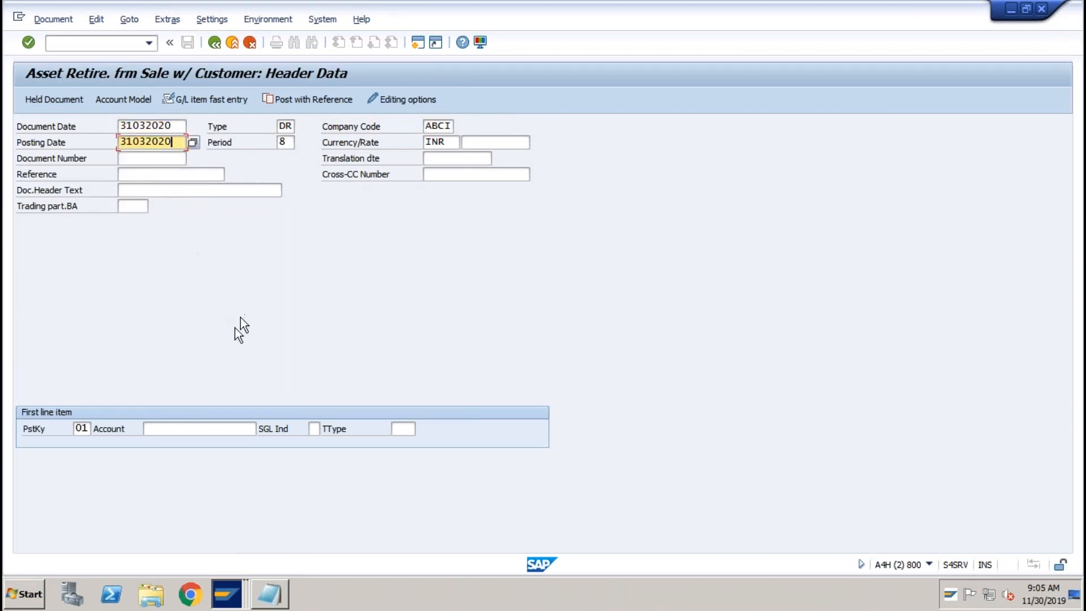
left_click(161, 429)
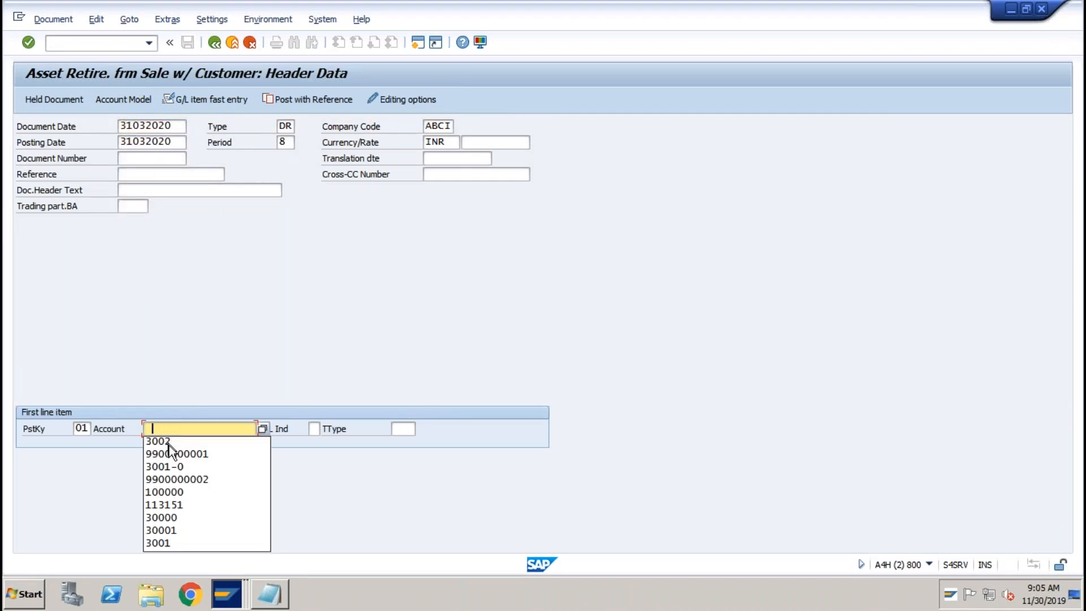
left_click(170, 454)
key("Return")
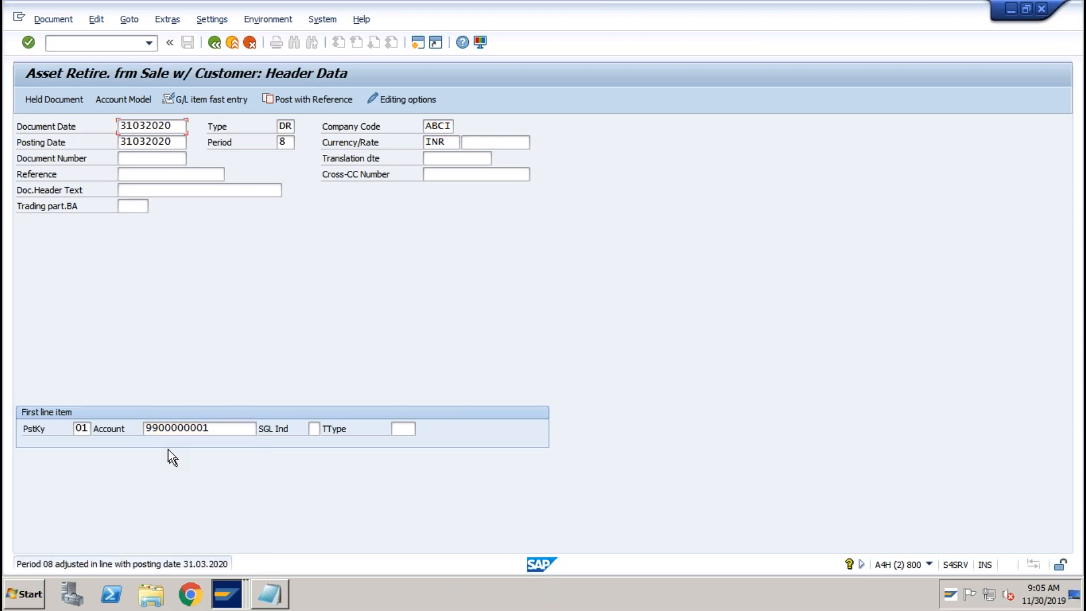
key("Return")
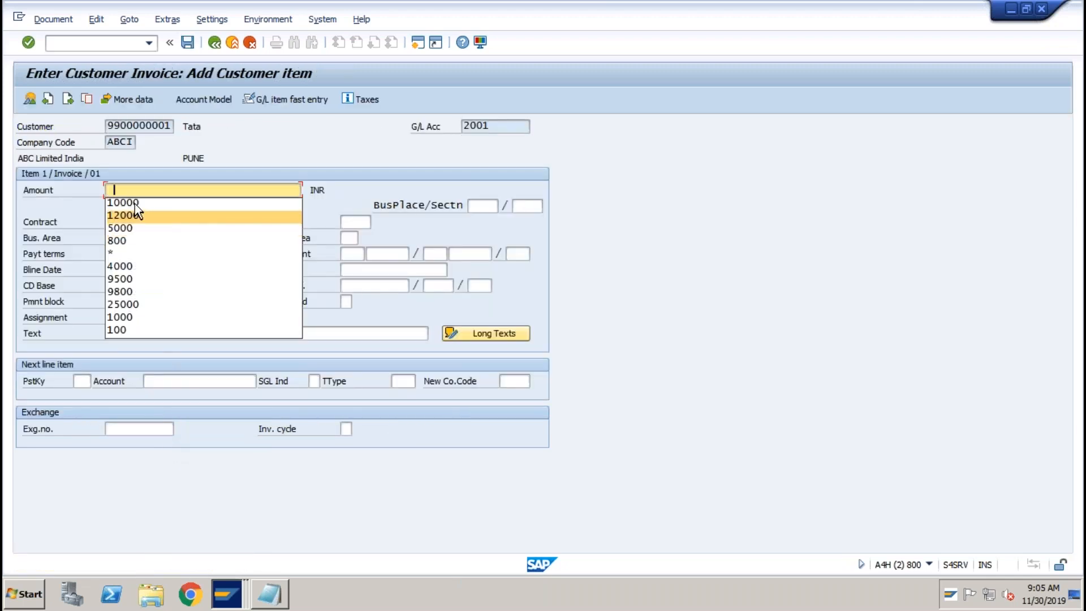
Set the customer item amount to 10000 and add a posting key 50 line for account 3002.
left_click(134, 203)
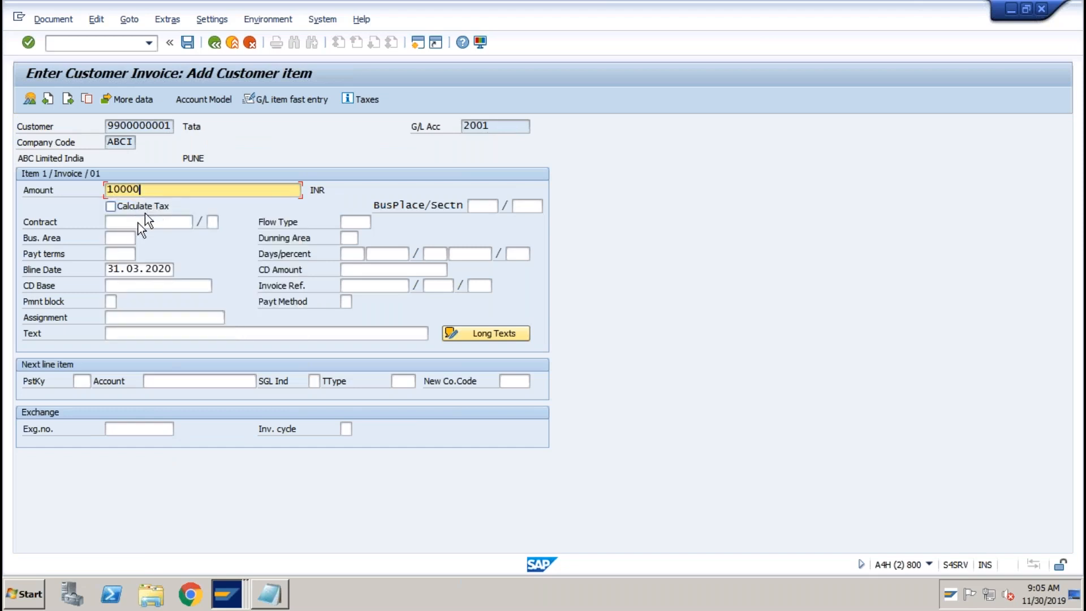
left_click(85, 382)
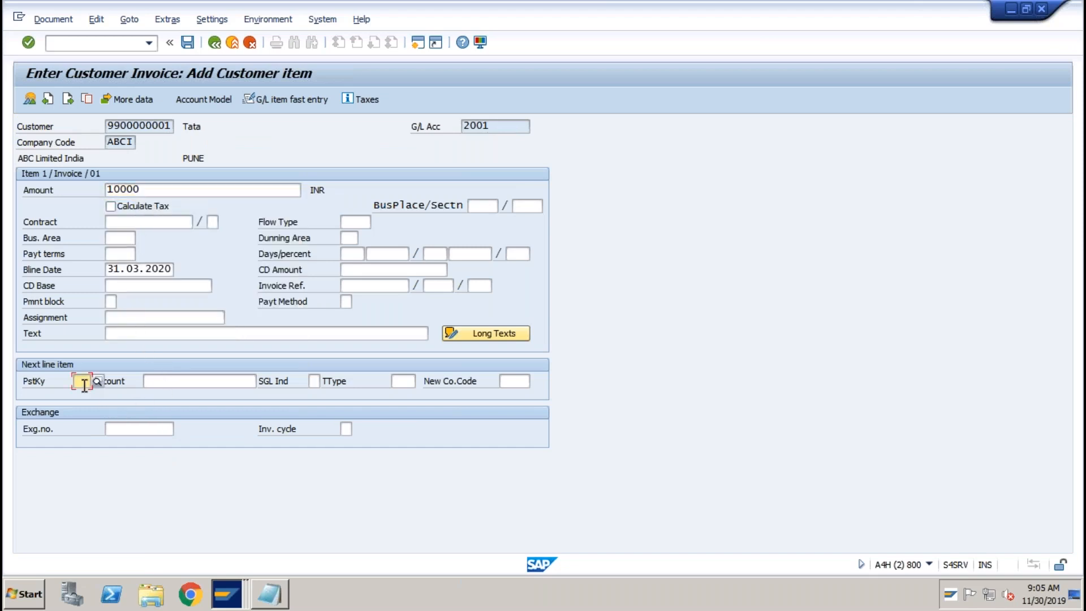
left_click(83, 407)
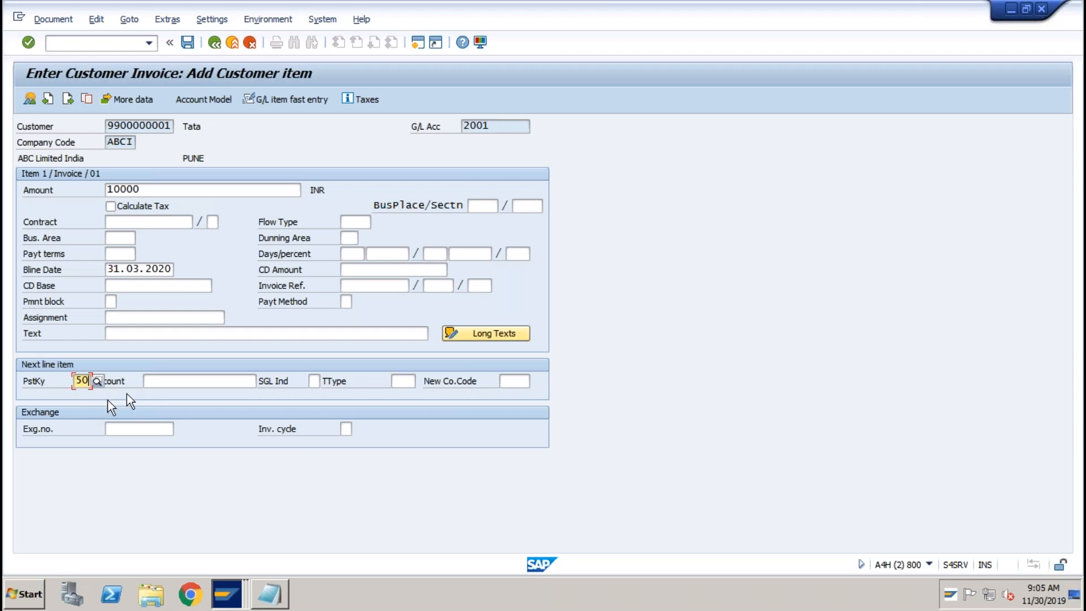
left_click(155, 382)
left_click(162, 407)
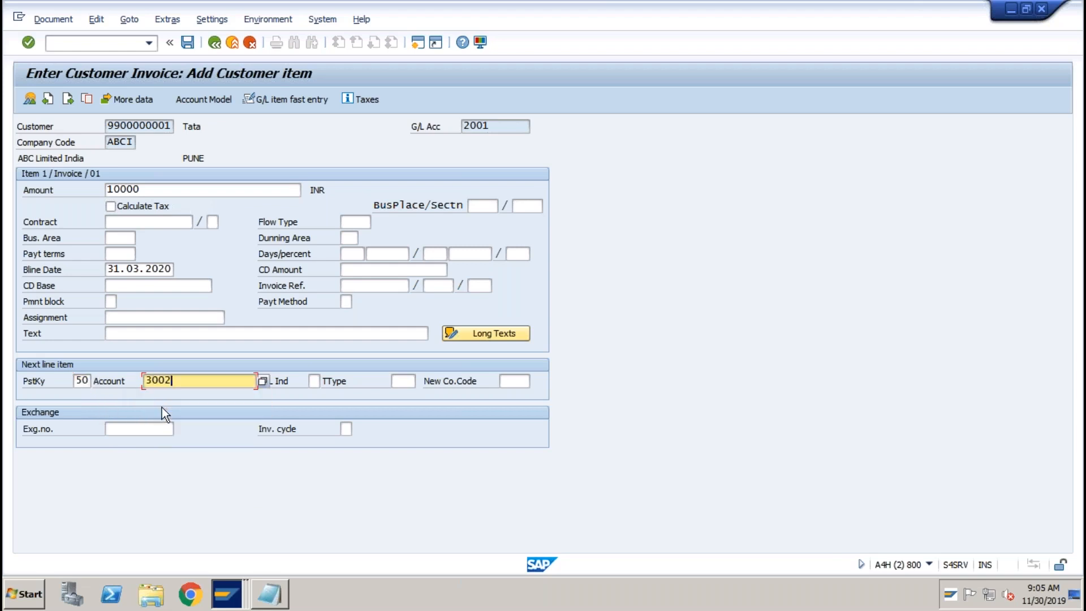
key("Return")
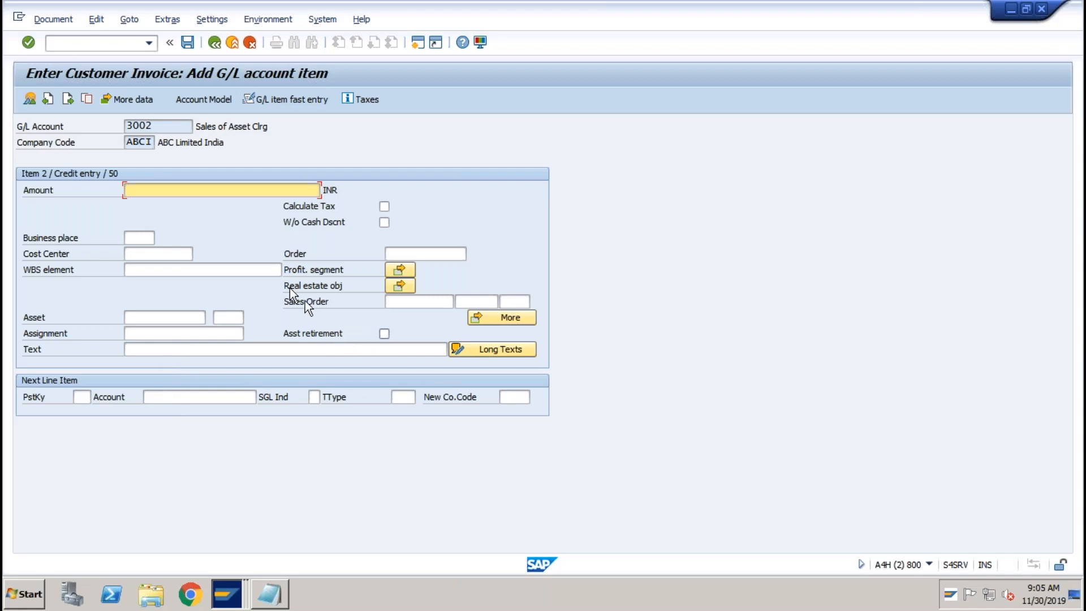
Give the 3002 credit line 10000 and flag it as an asset retirement.
type("1")
left_click(163, 207)
left_click(384, 334)
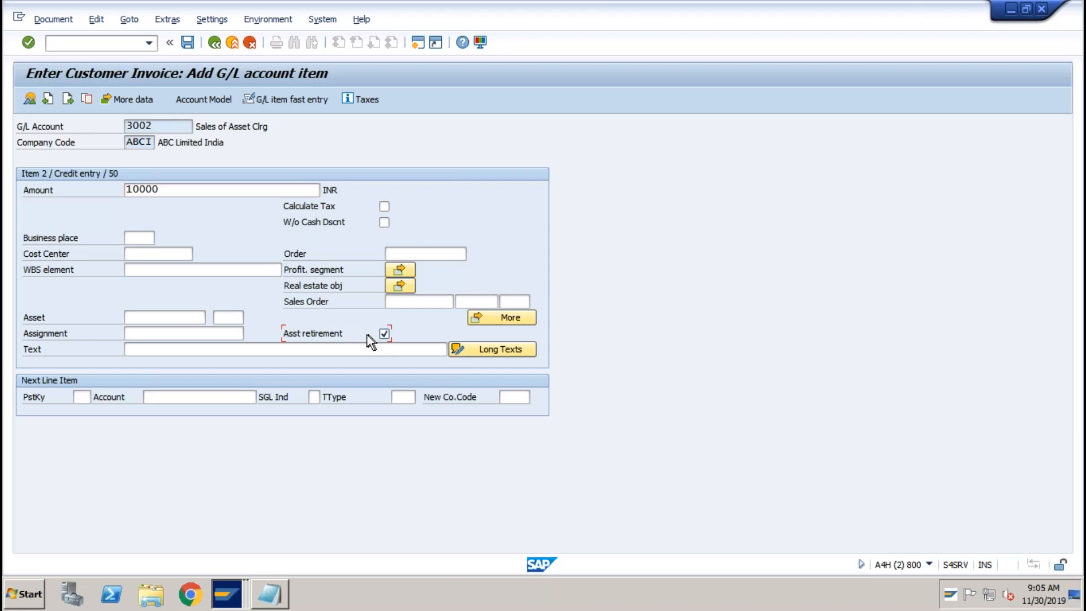
key("Return")
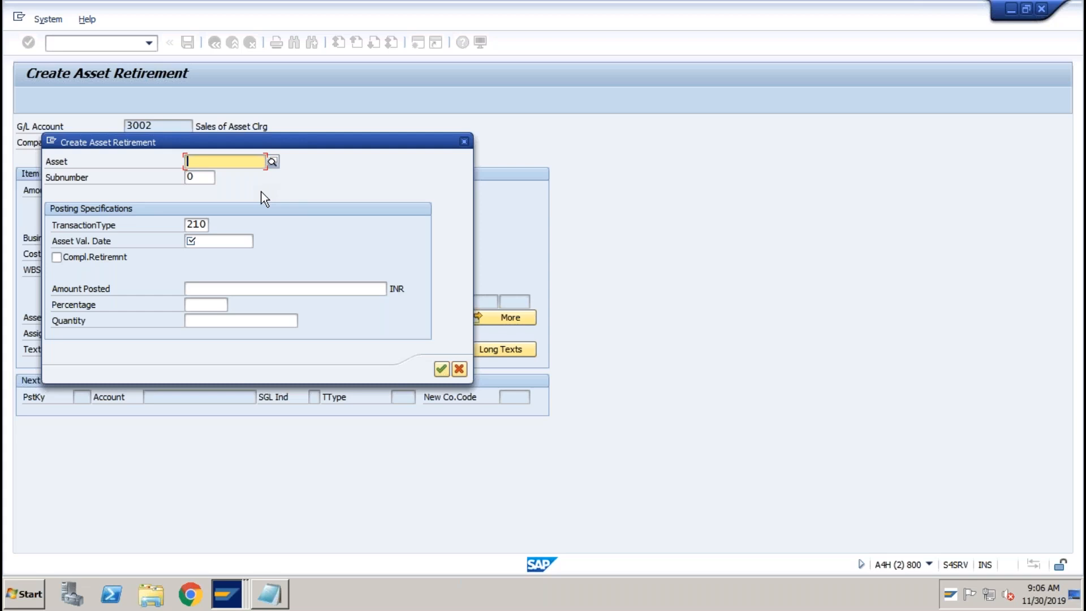
Assign asset 3001 (HP LAPTOP) with value date 31032020 and mark it a complete retirement.
left_click(272, 162)
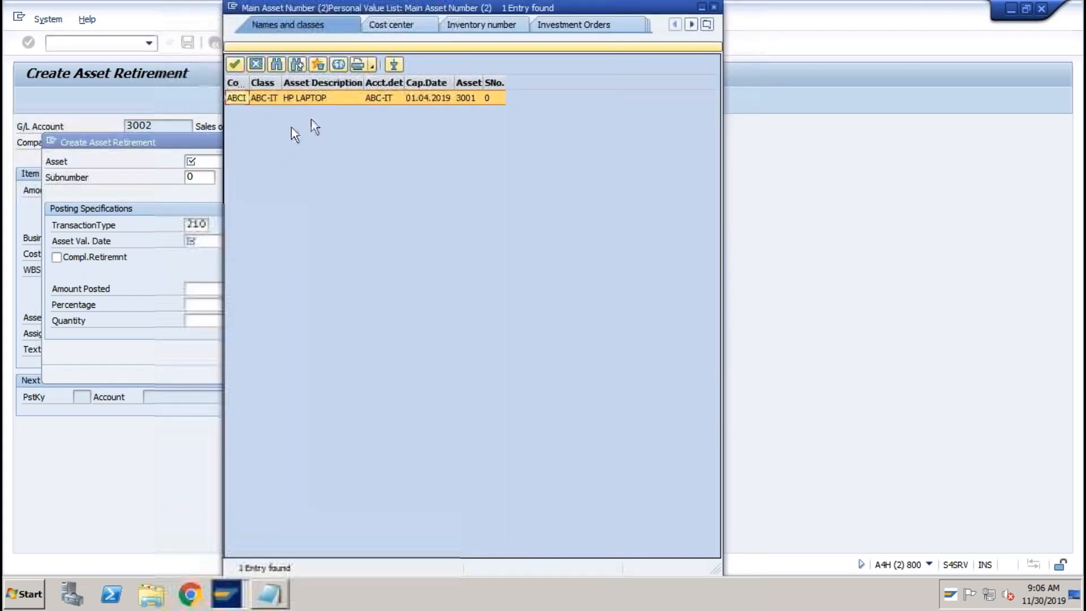
double_click(343, 98)
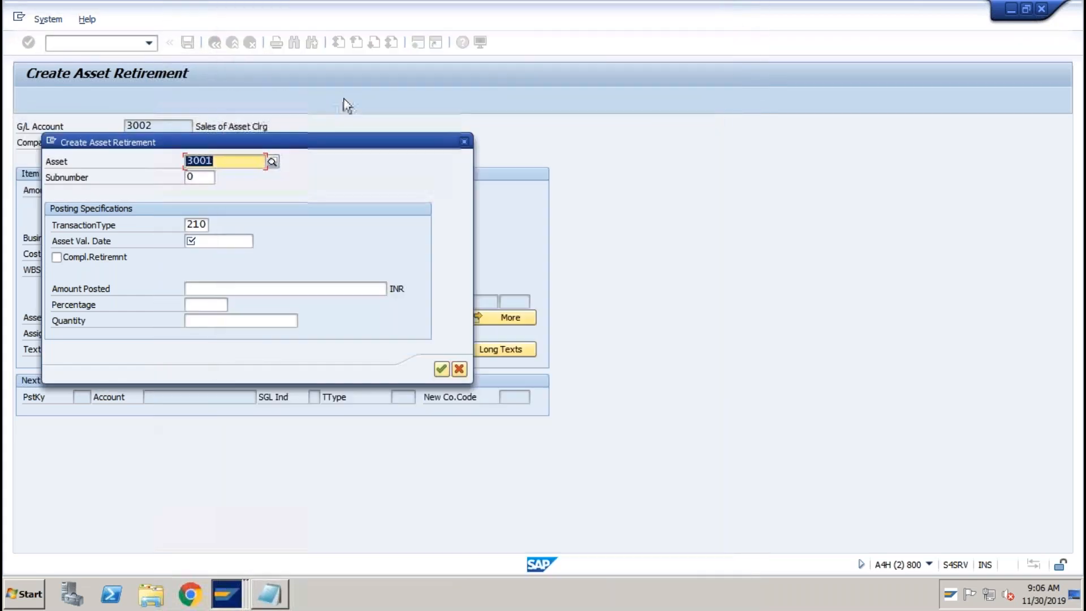
left_click(214, 237)
type("31032020")
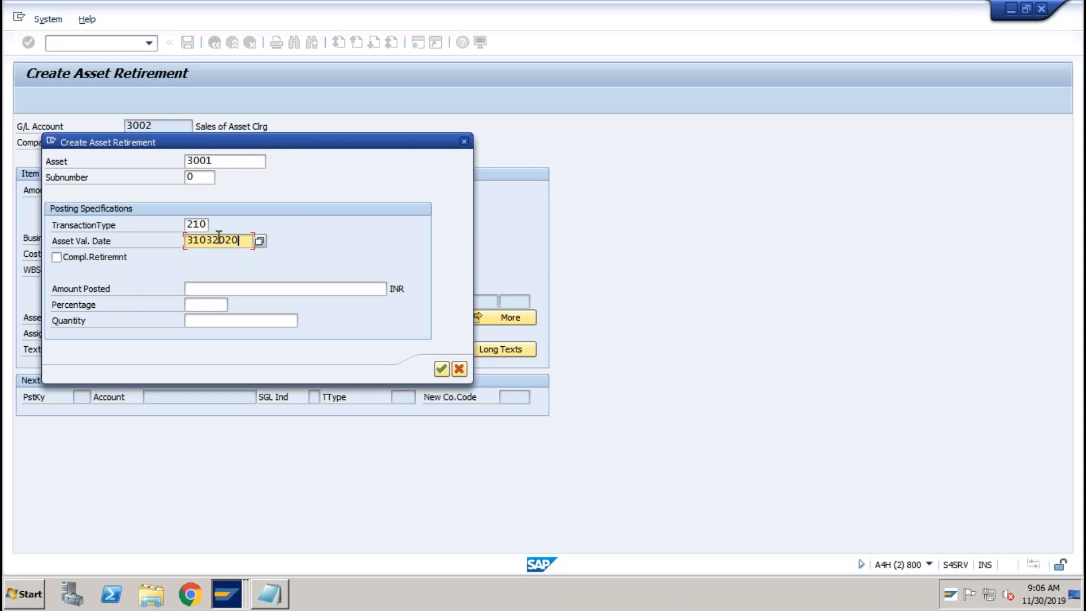
left_click(64, 263)
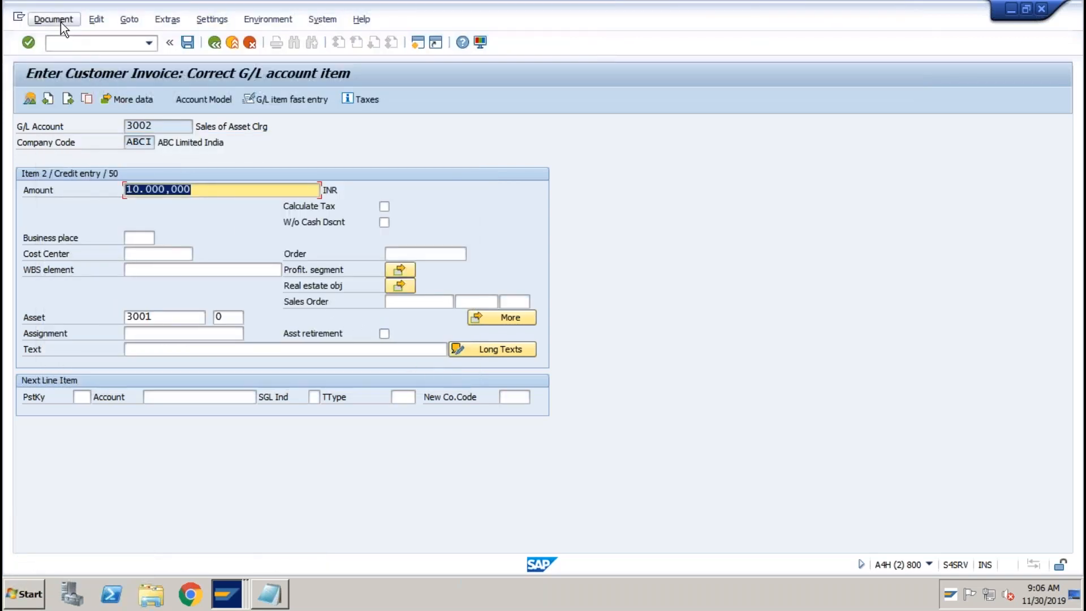
Simulate the retirement document and display its asset accounting lines, including the 400 loss to account 3003.
left_click(60, 22)
left_click(51, 89)
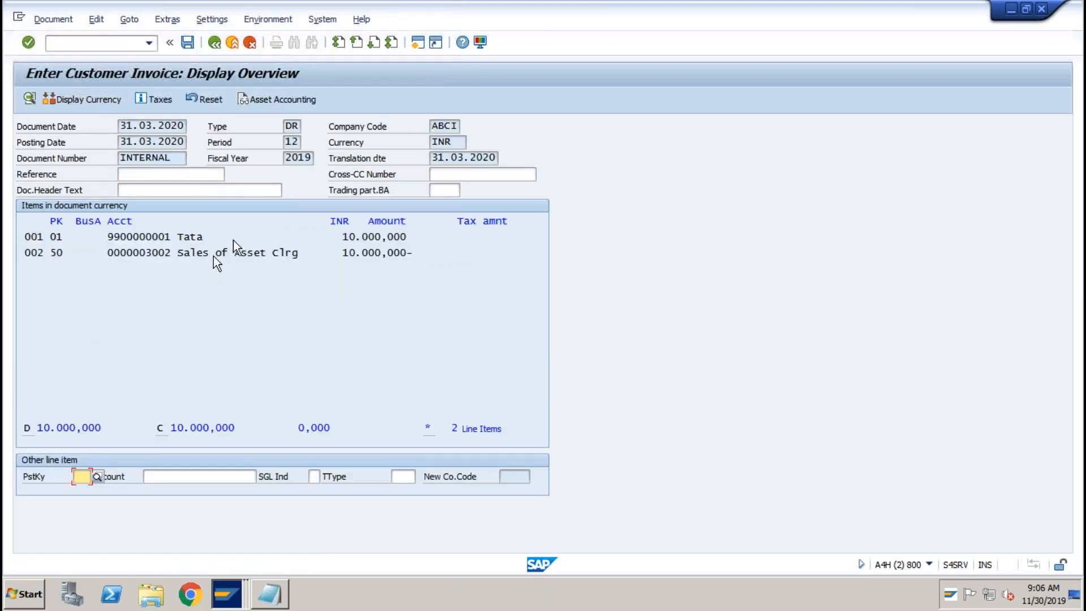
left_click(278, 100)
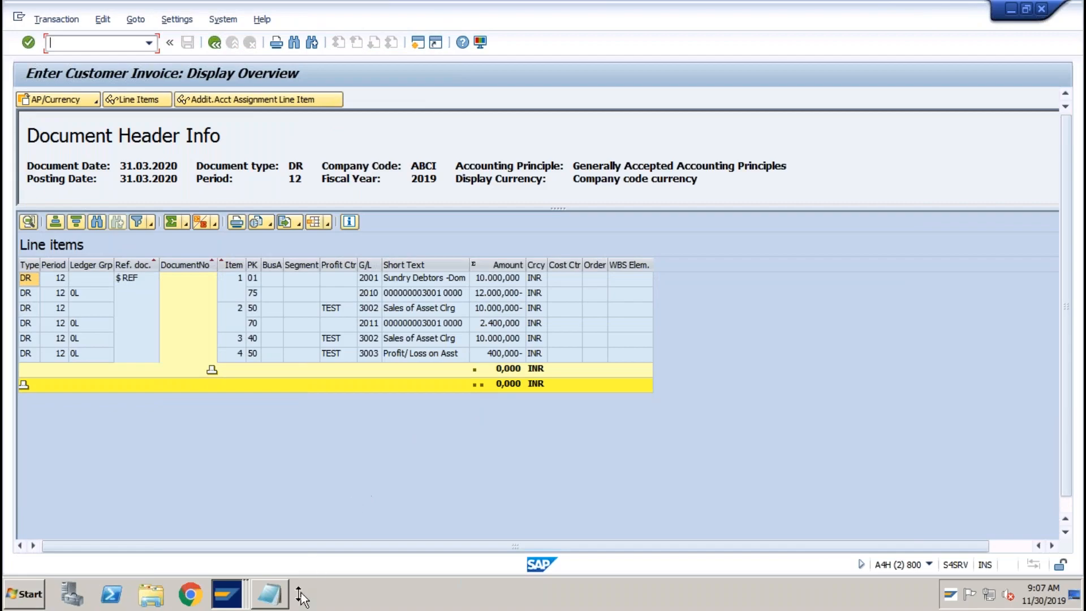
Compare the Notepad entries (Asset Acq, Accu Depr, Asset Revenue, Profit on Asset Sales) against the SAP simulation.
left_click(271, 595)
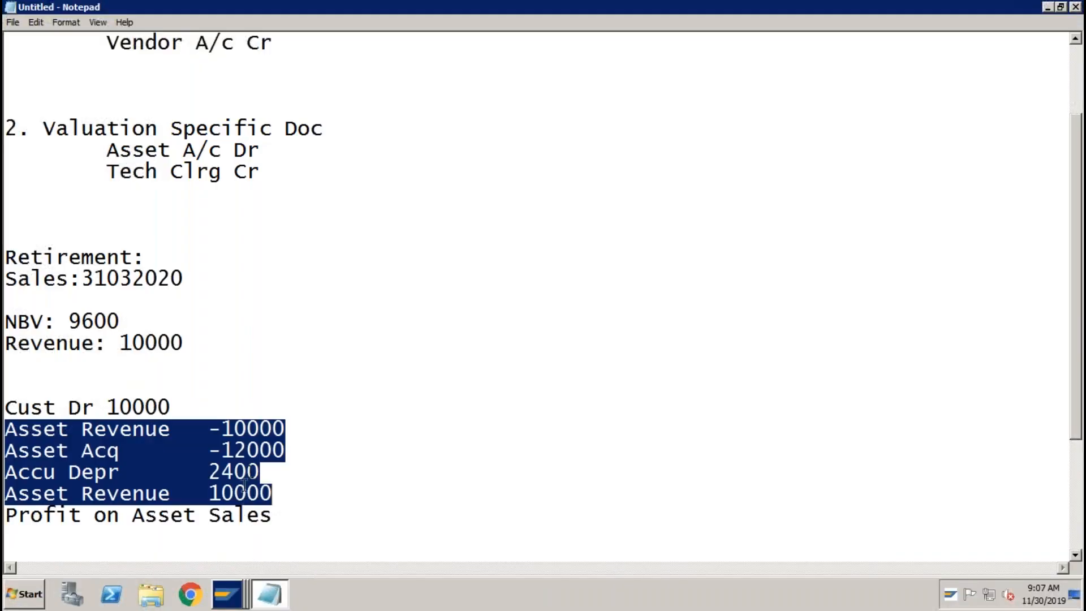
left_click(209, 430)
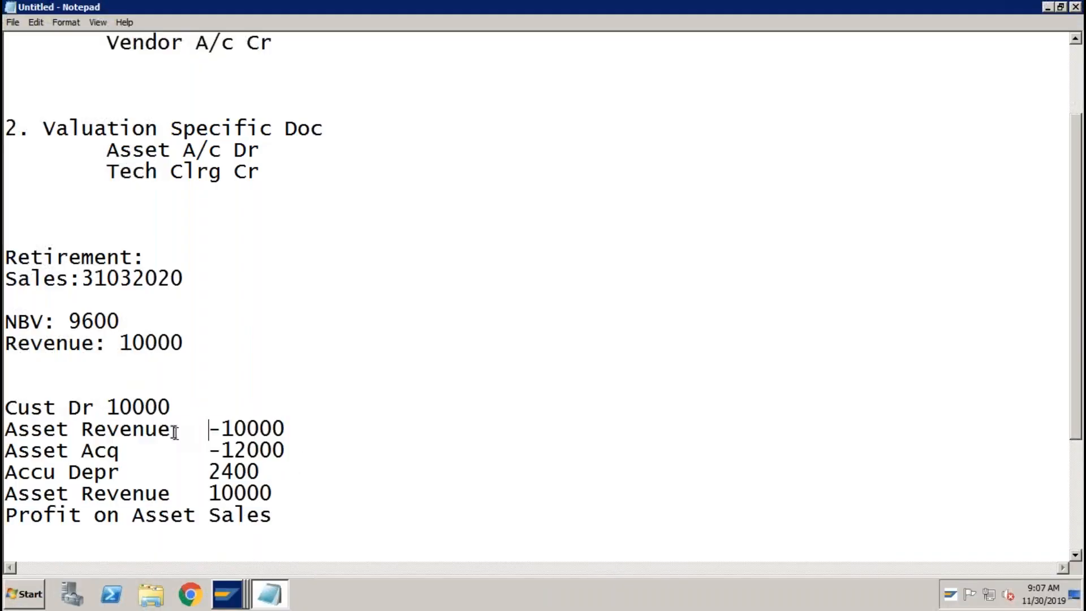
left_click(120, 451)
left_click(124, 468)
left_click(174, 491)
left_click(305, 517)
left_click(236, 589)
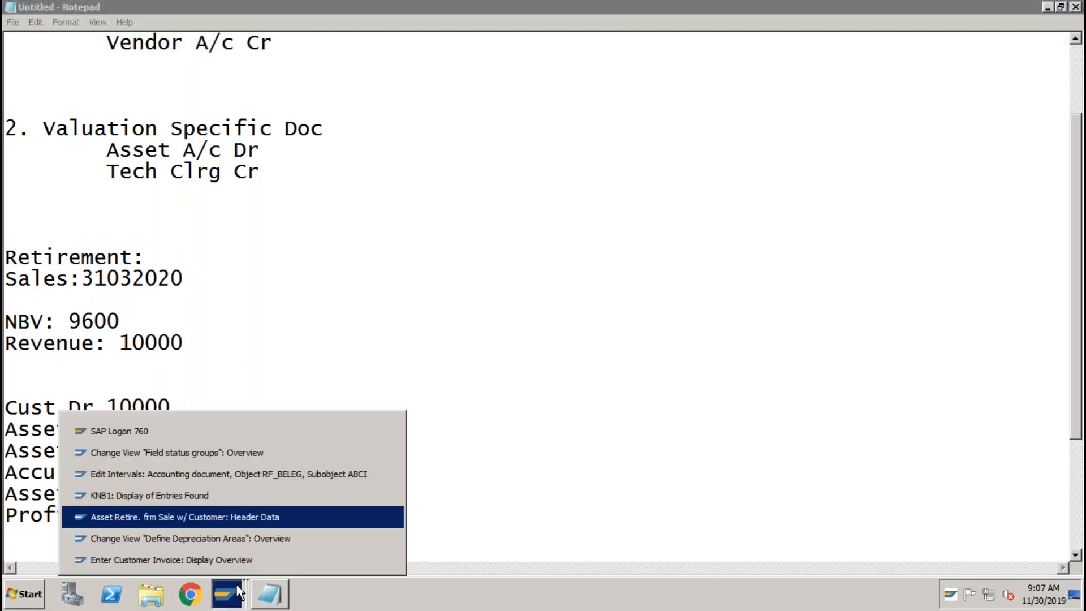
left_click(222, 558)
Inspect the Sundry Debtors, G/L 2010, Sales of Asset Clrg, G/L 2011 and 400,000 loss lines, then go back.
left_click(498, 355)
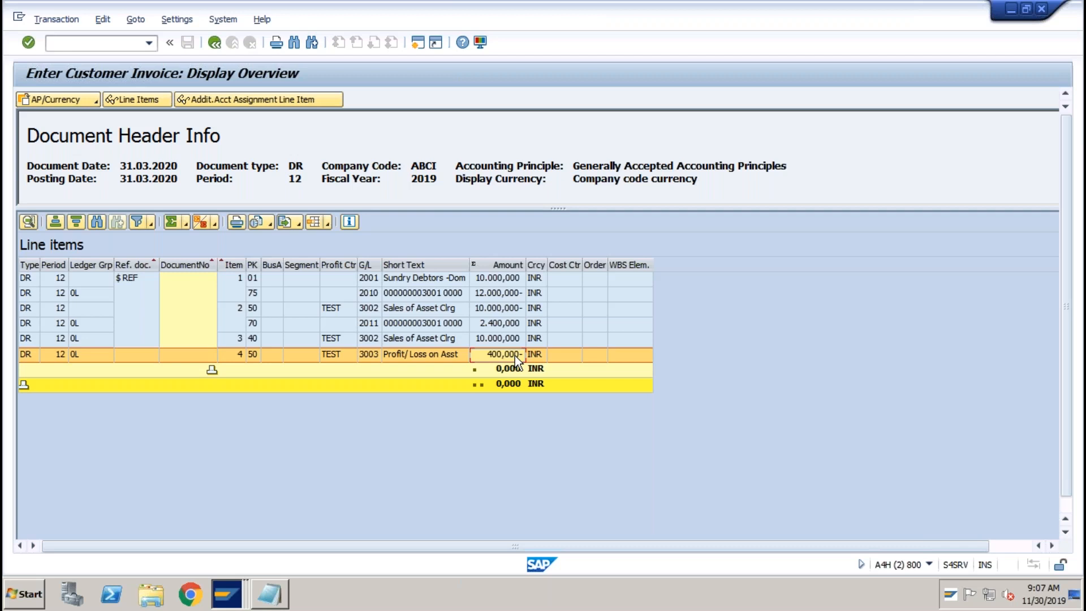
left_click(497, 278)
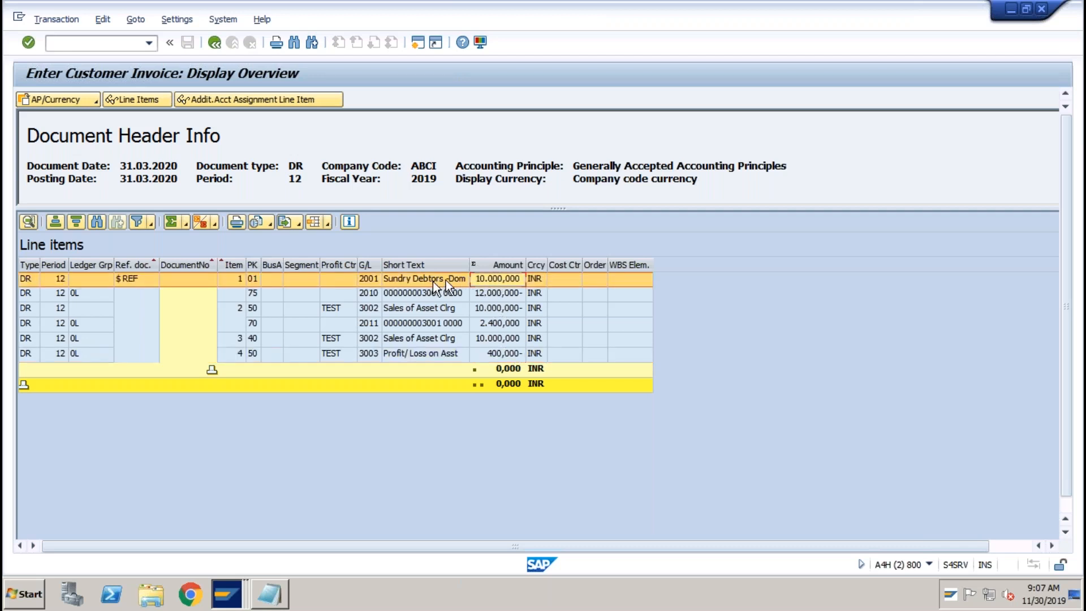
left_click(494, 294)
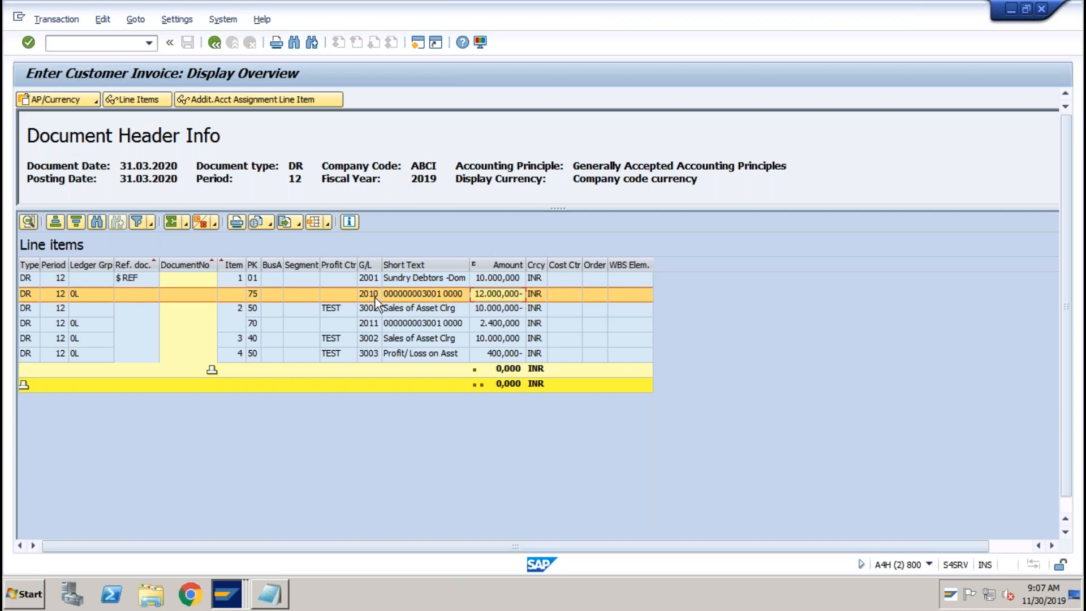
left_click(425, 306)
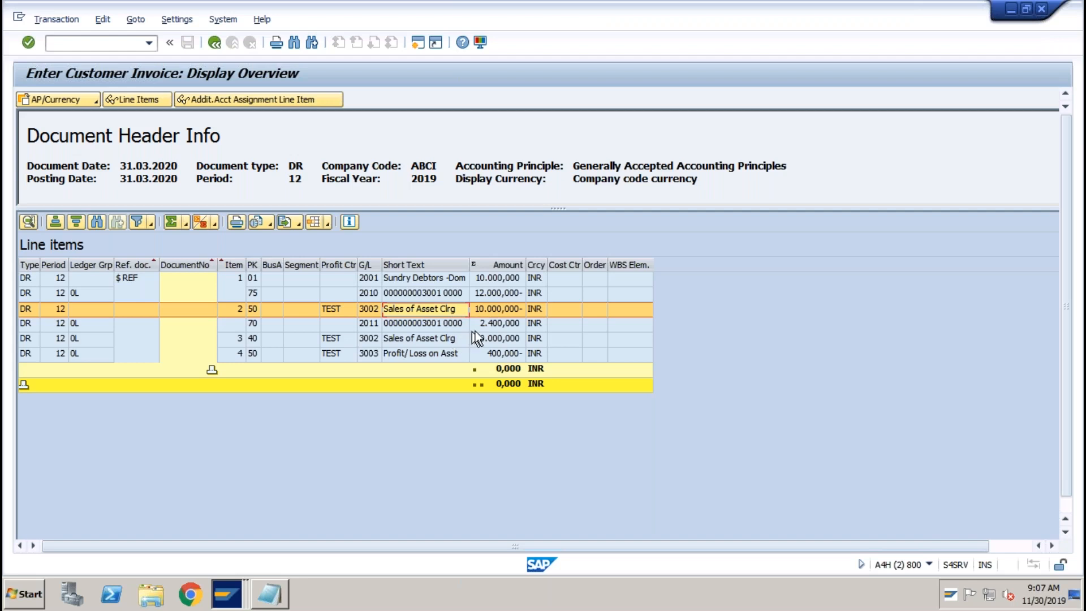
left_click(491, 328)
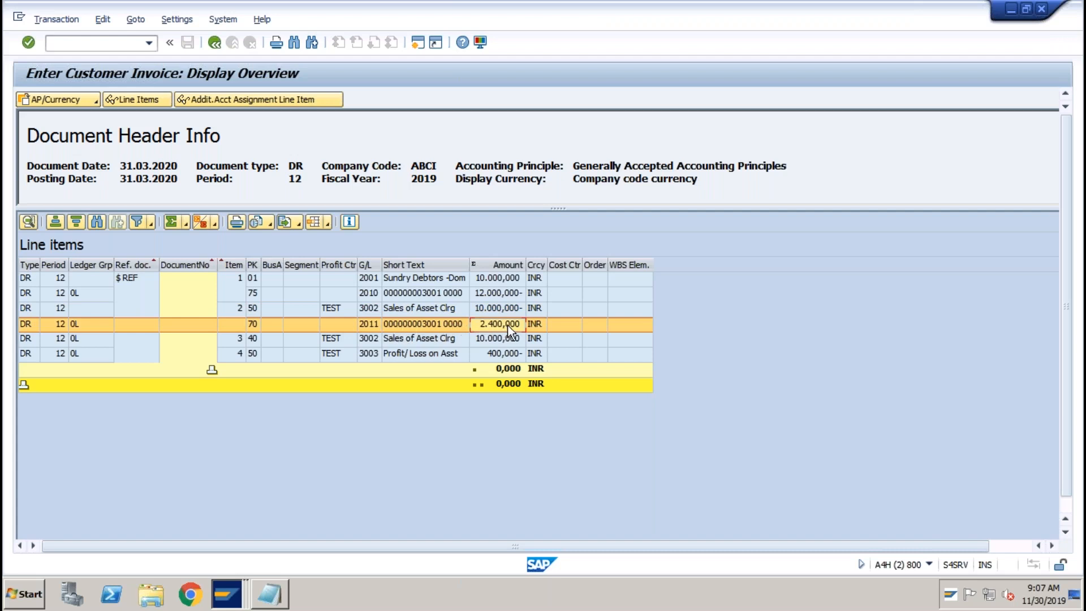
left_click(491, 355)
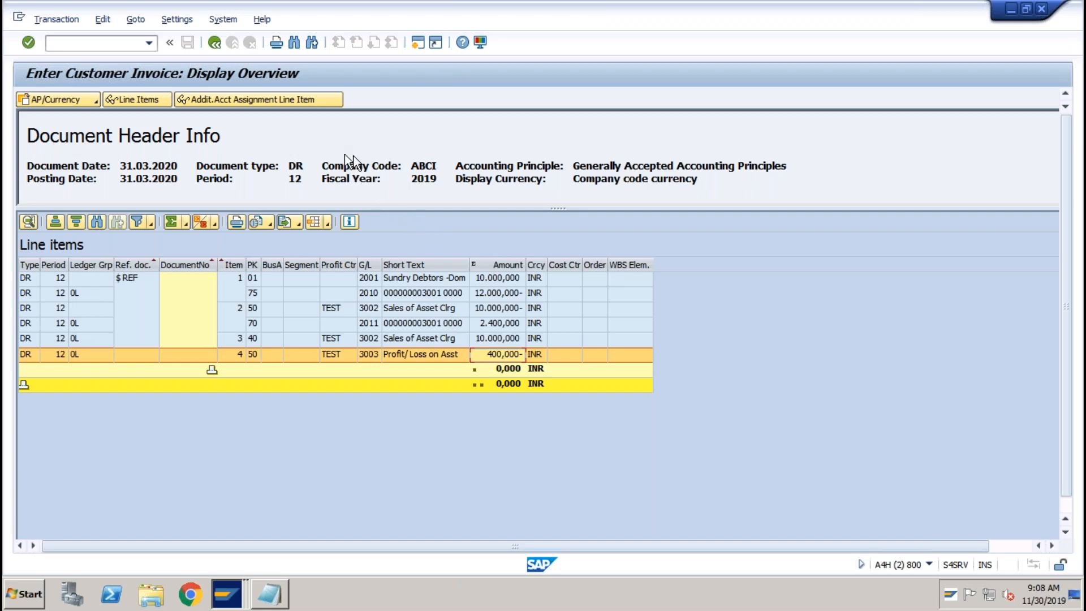
left_click(212, 44)
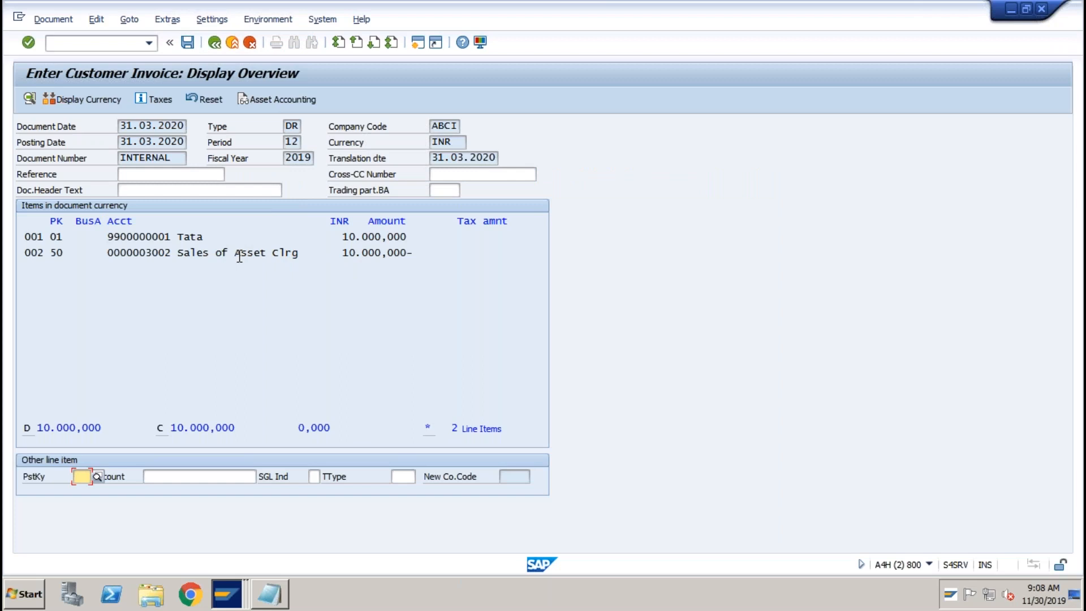
left_click(273, 100)
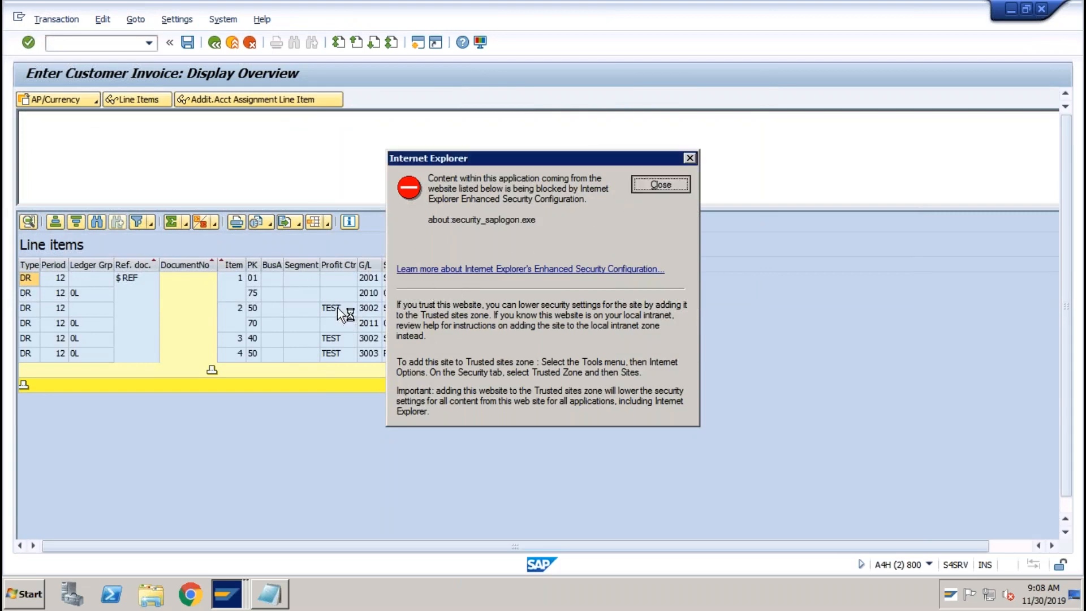
left_click(660, 184)
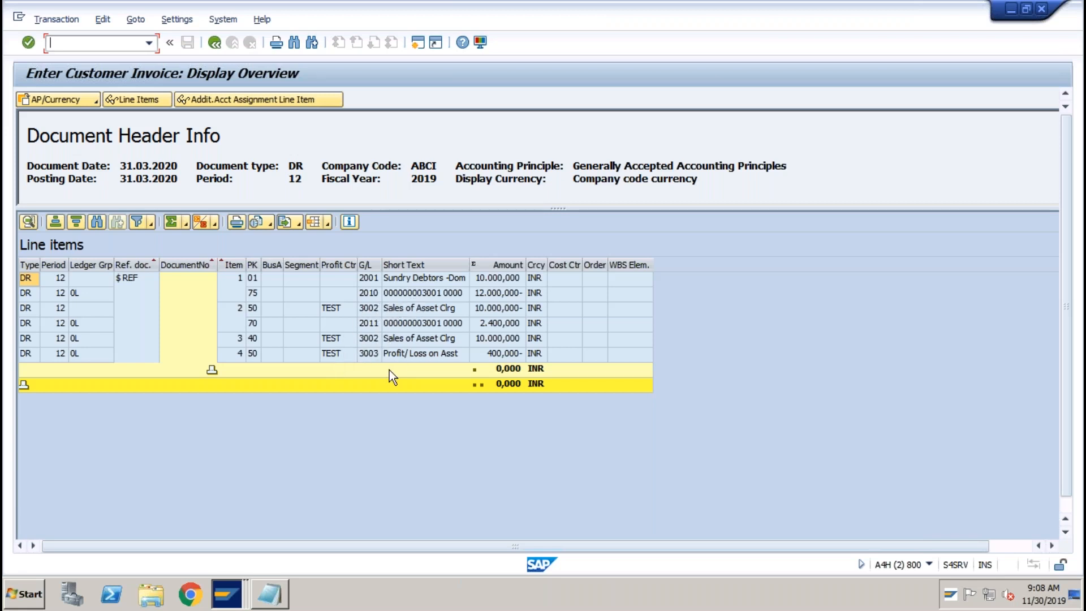
left_click(494, 355)
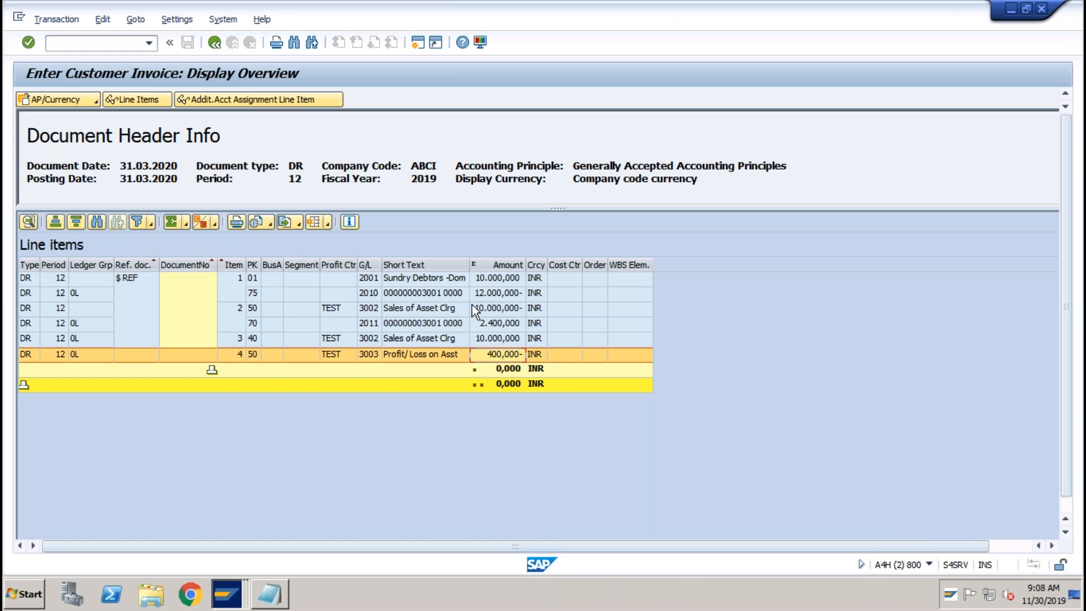
left_click(490, 278)
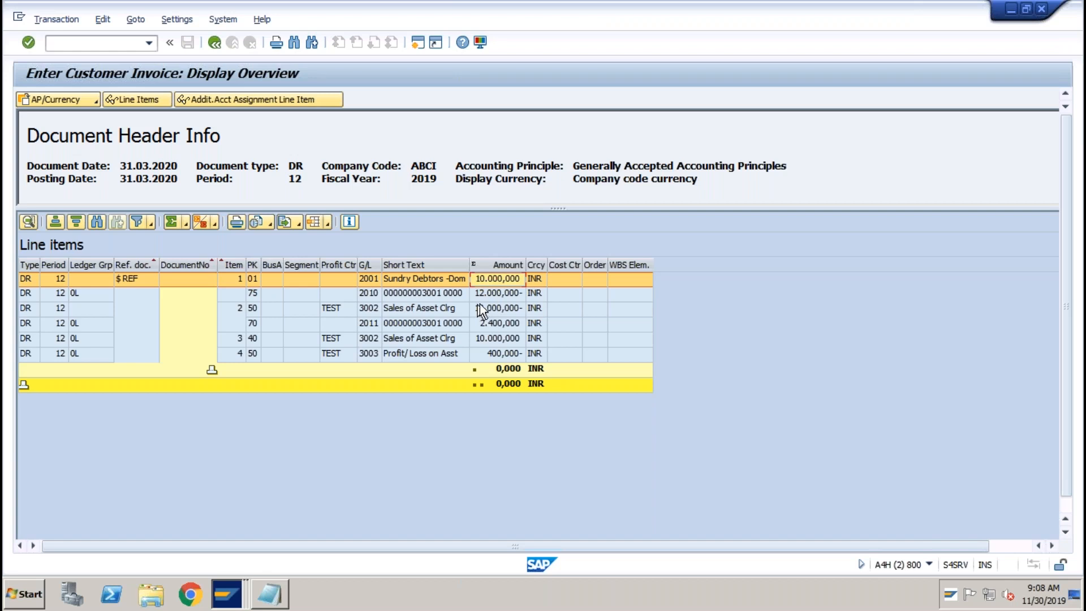
left_click(485, 354)
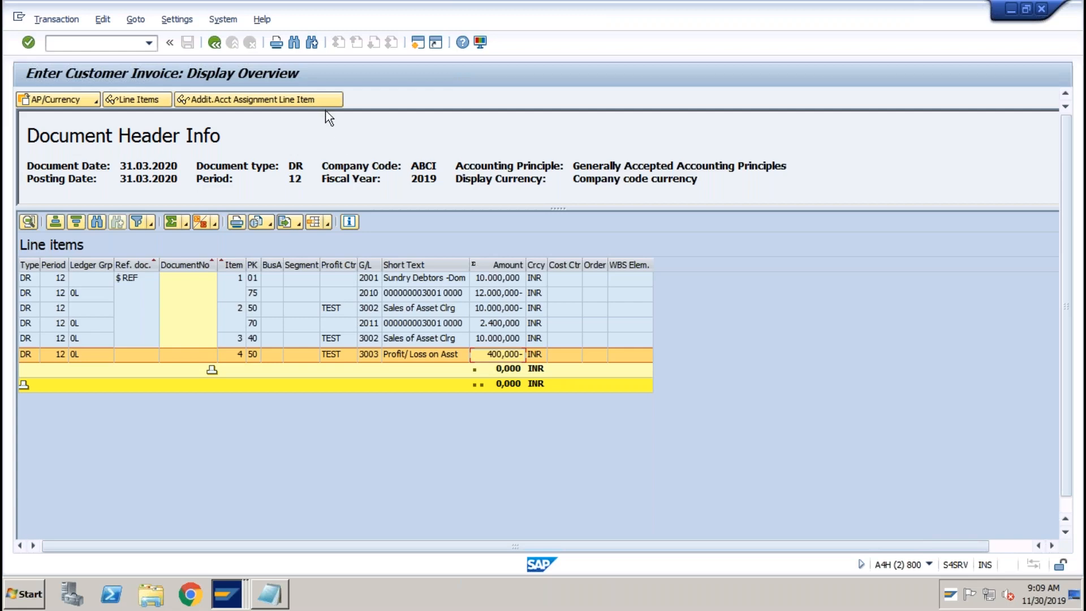
left_click(214, 43)
Post the customer invoice for the asset sale.
left_click(187, 43)
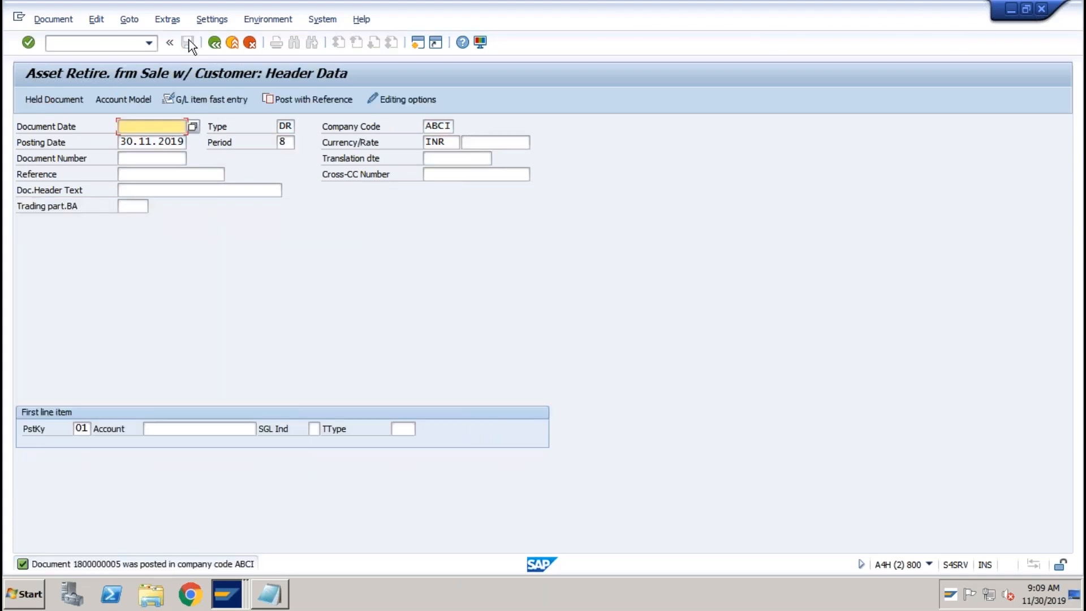
left_click(149, 44)
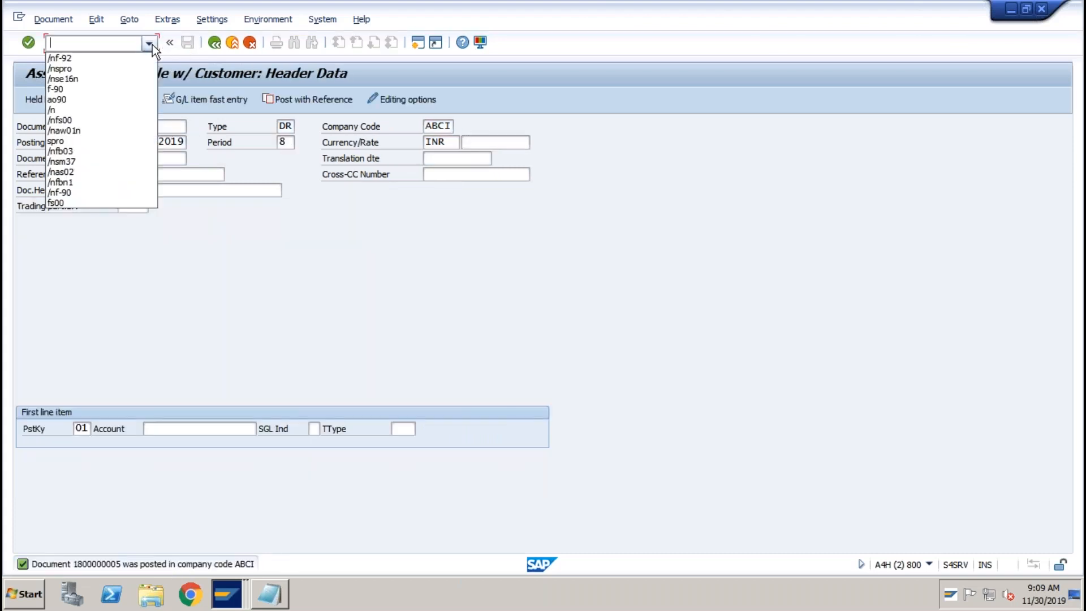
left_click(104, 42)
Check the acquisition and 400,000-loss retirement transactions in Asset Explorer (/naw01), then exit to Easy Access.
type("/naw01")
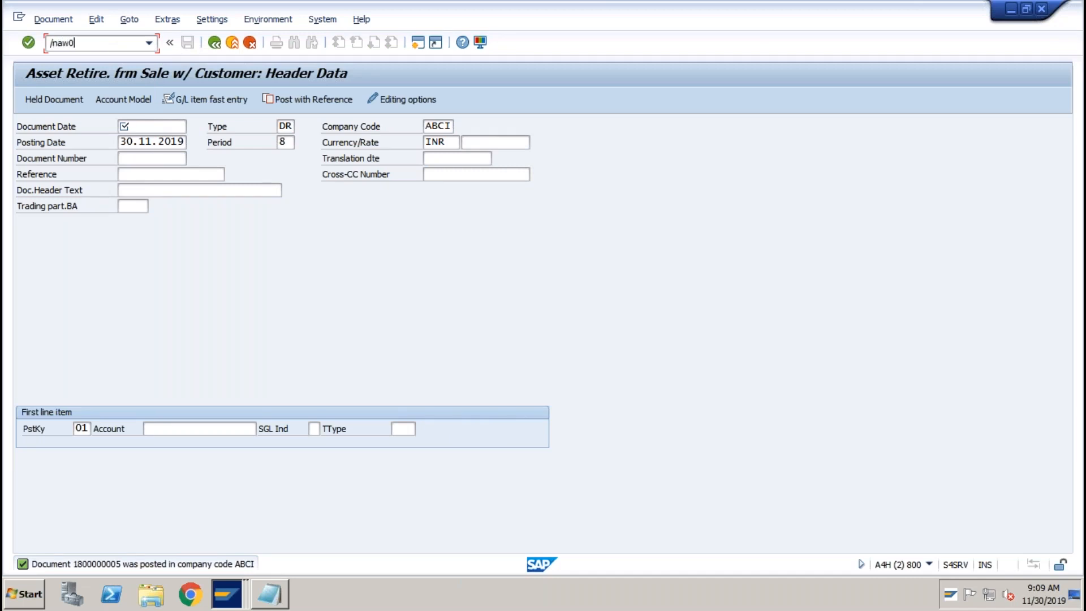
key("Return")
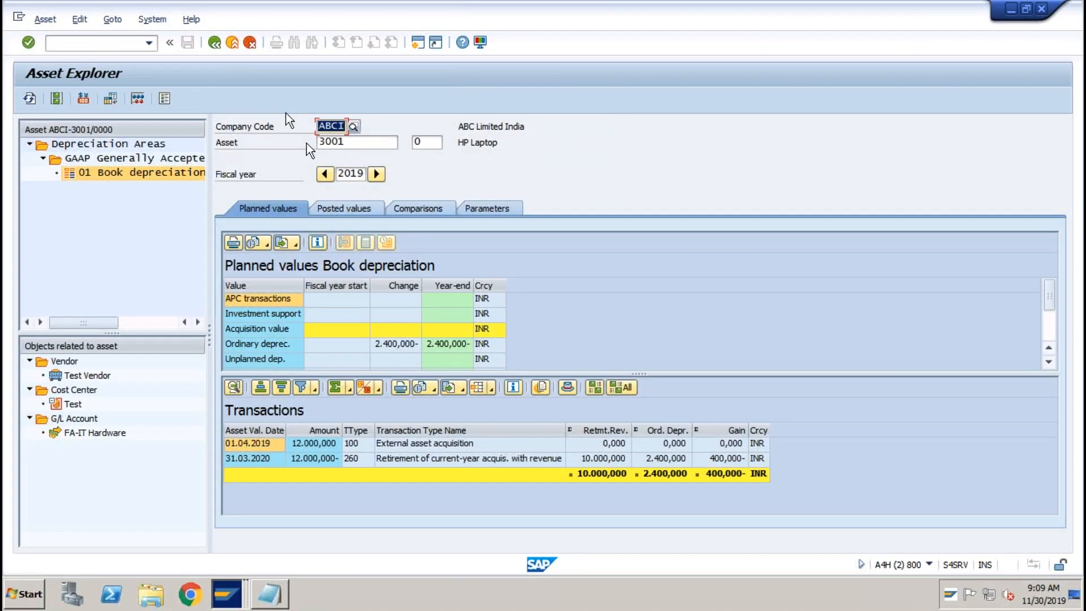
left_click(1051, 338)
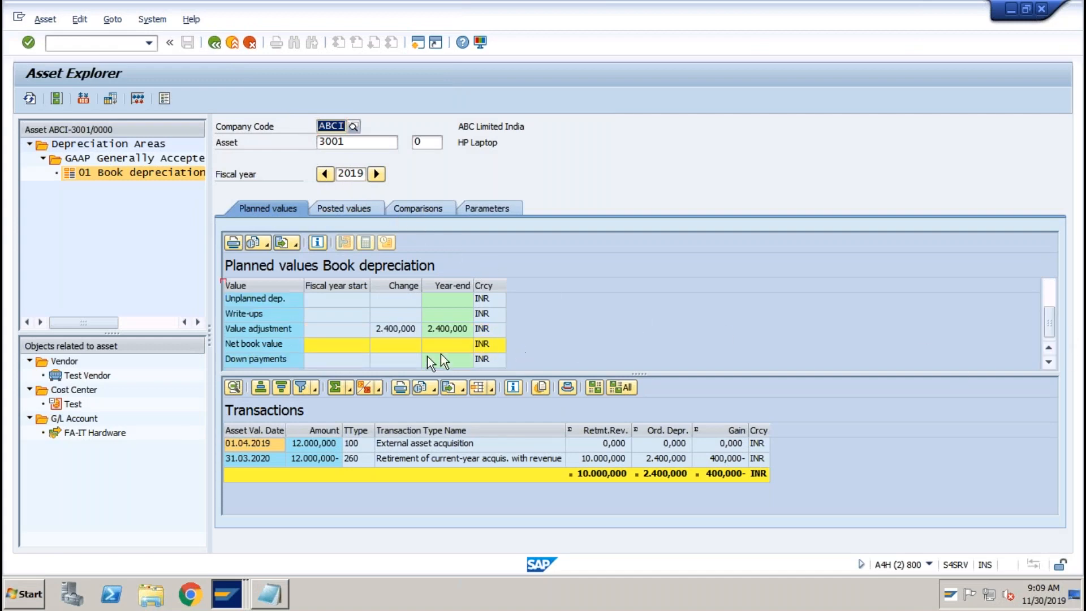
left_click(453, 443)
left_click(456, 459)
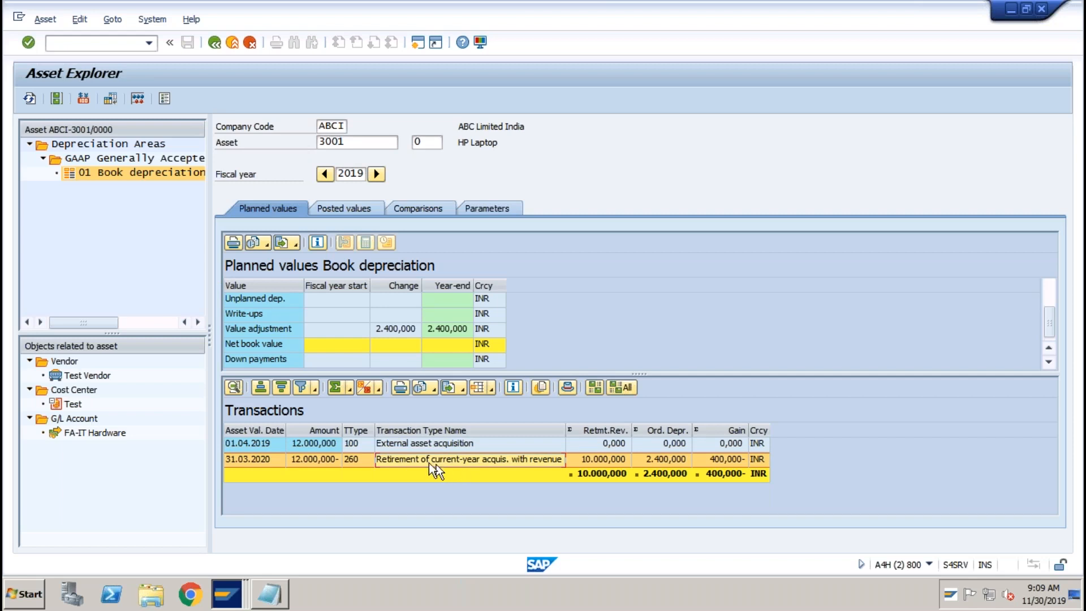
left_click(234, 48)
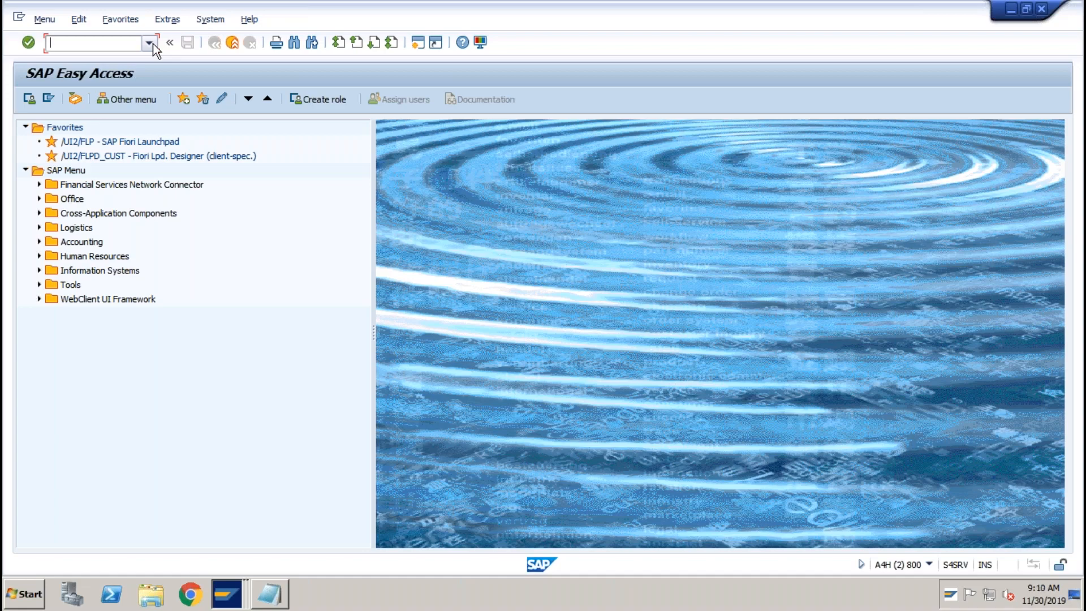
In AS01, select asset class ABC-IT (IT Hardware) for company code ABCI and continue.
type("as01")
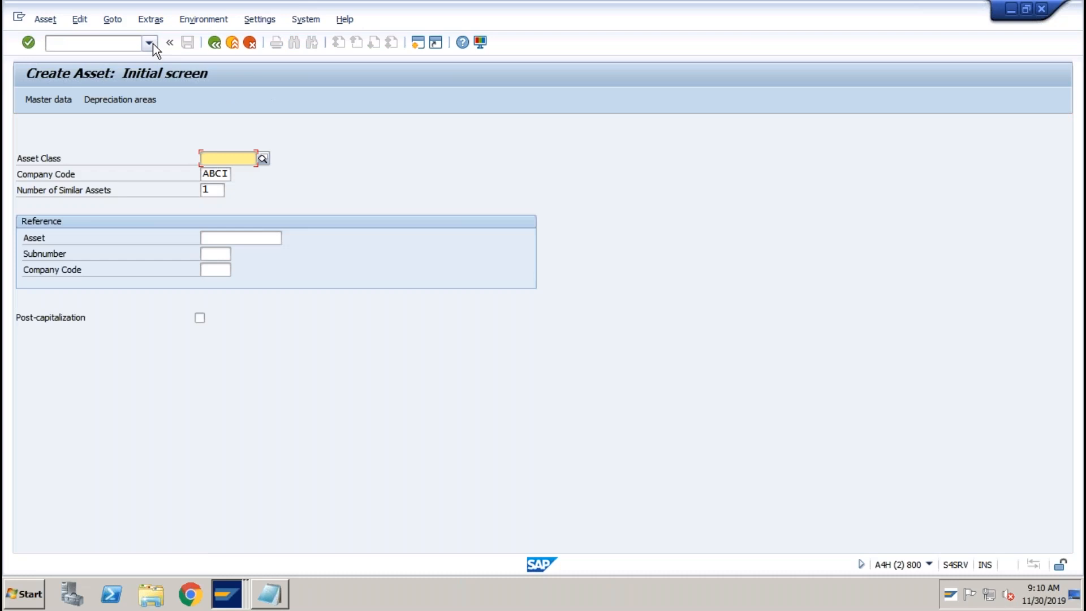
left_click(262, 159)
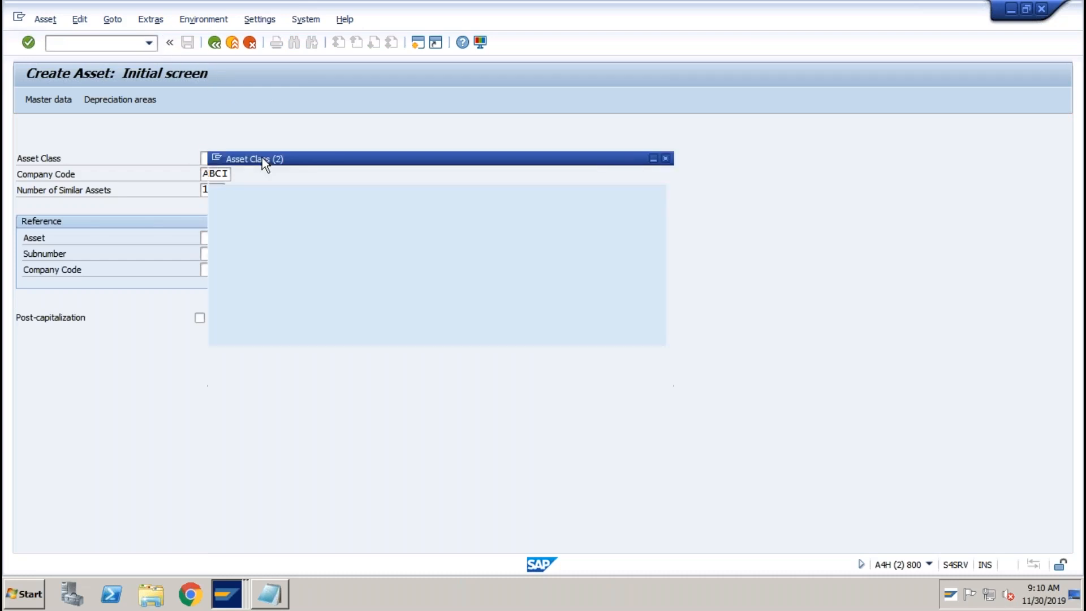
left_click(608, 357)
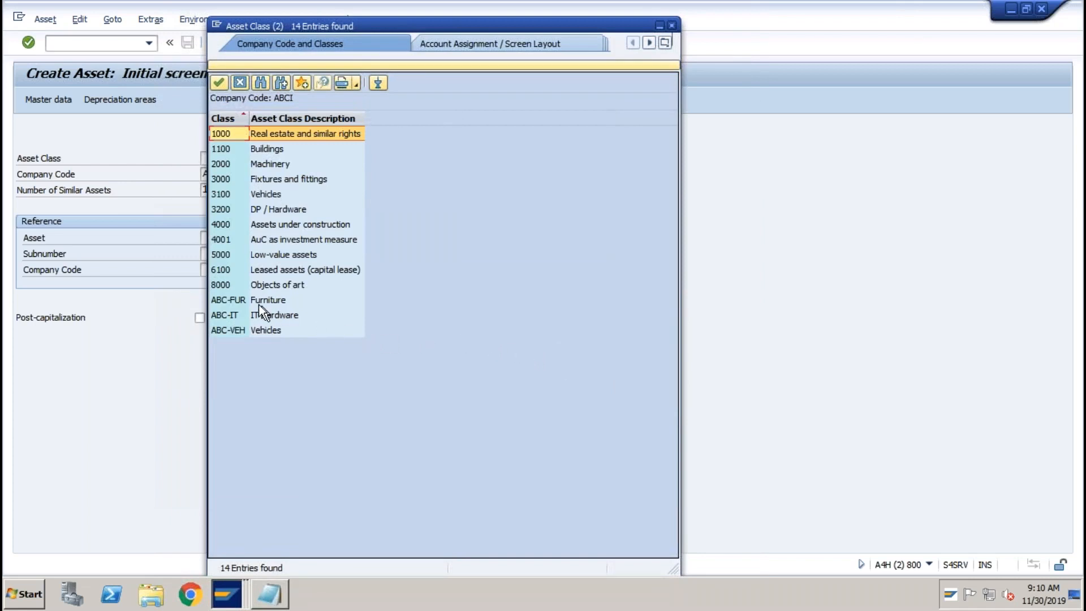
left_click(259, 302)
double_click(266, 307)
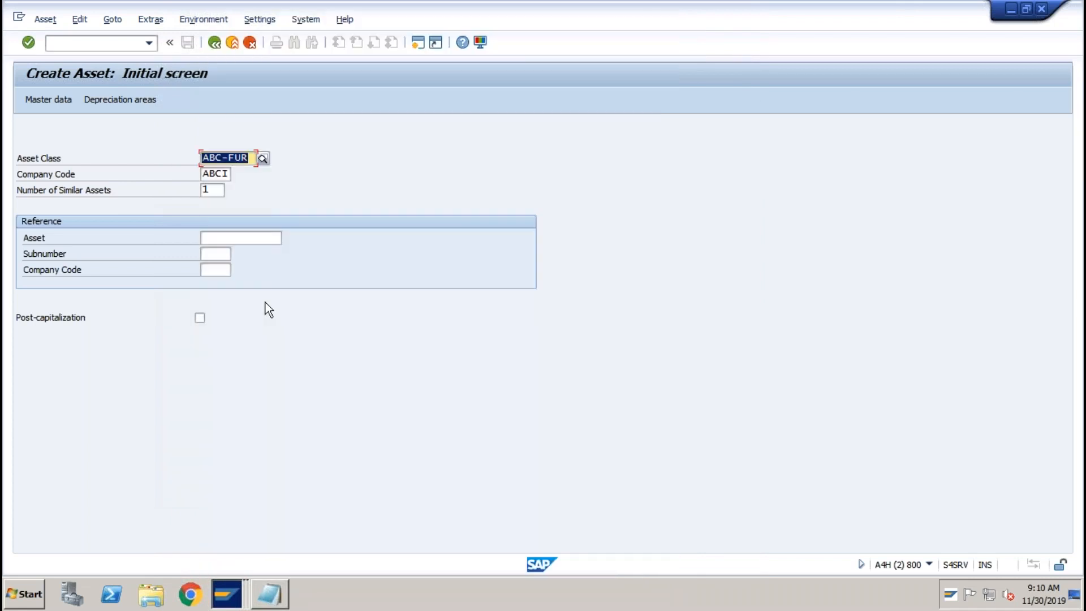
left_click(254, 156)
key("BackSpace")
key("BackSpace")
type("it")
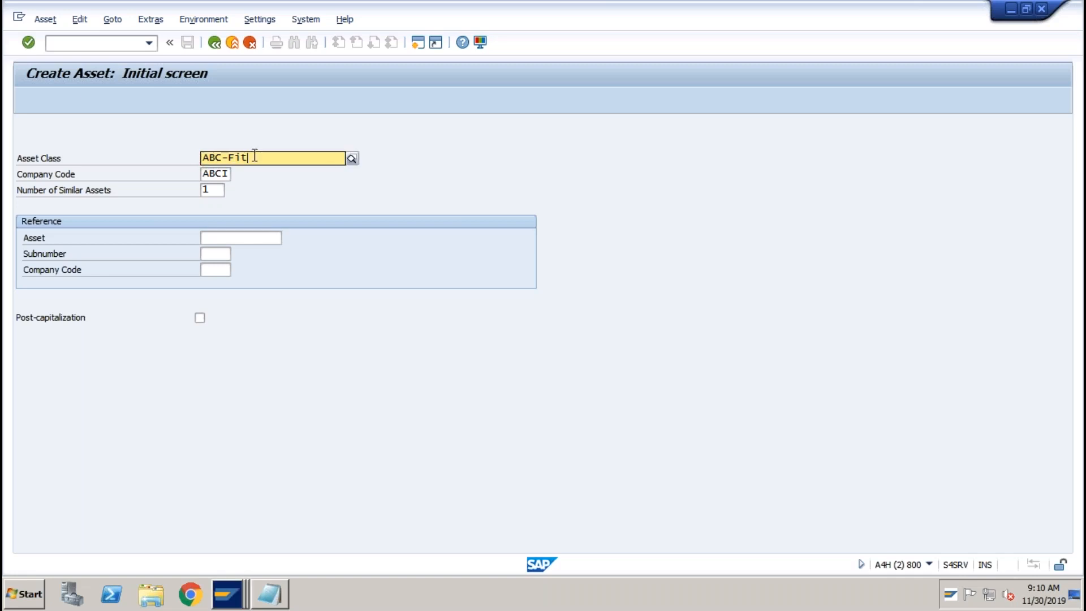
key("BackSpace")
key("BackSpace")
key("BackSpace")
type("it")
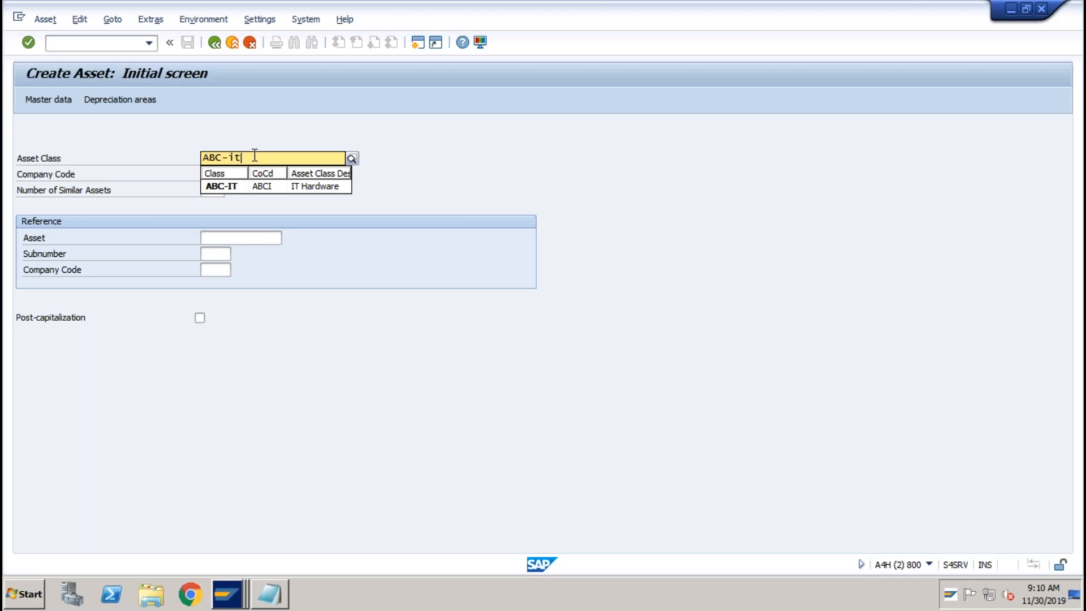
left_click(239, 185)
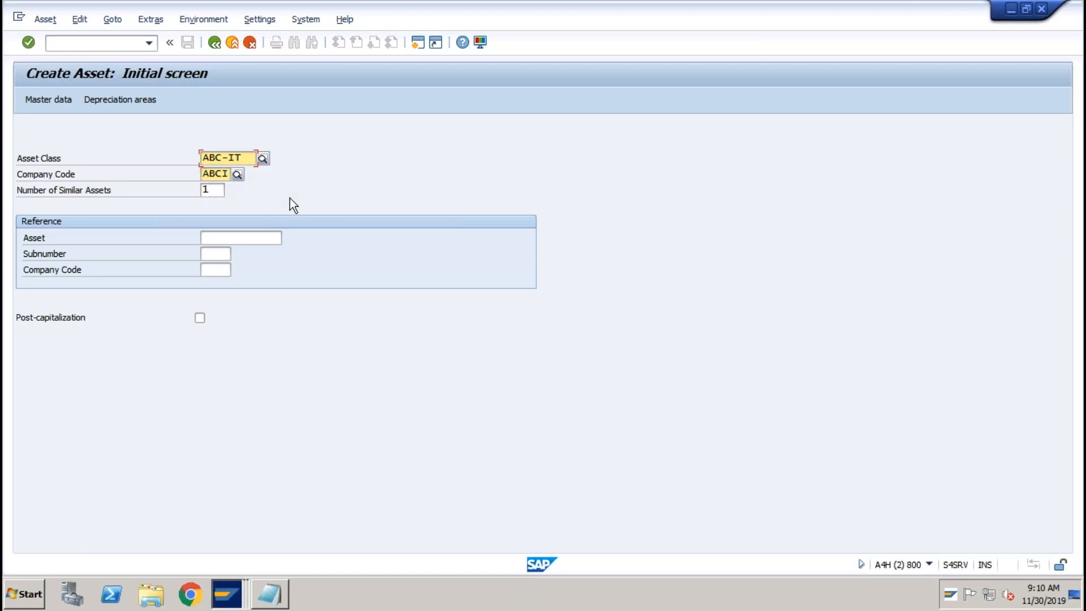
key("Return")
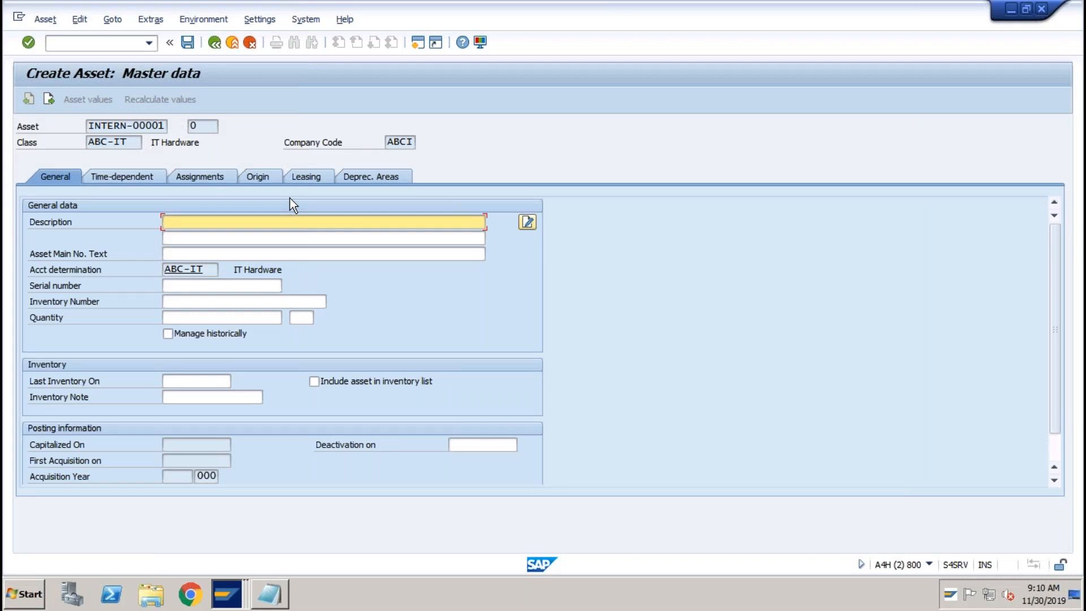
Describe the asset as 'Desktop' and assign it to cost center TEST.
type("Desktop")
left_click(137, 175)
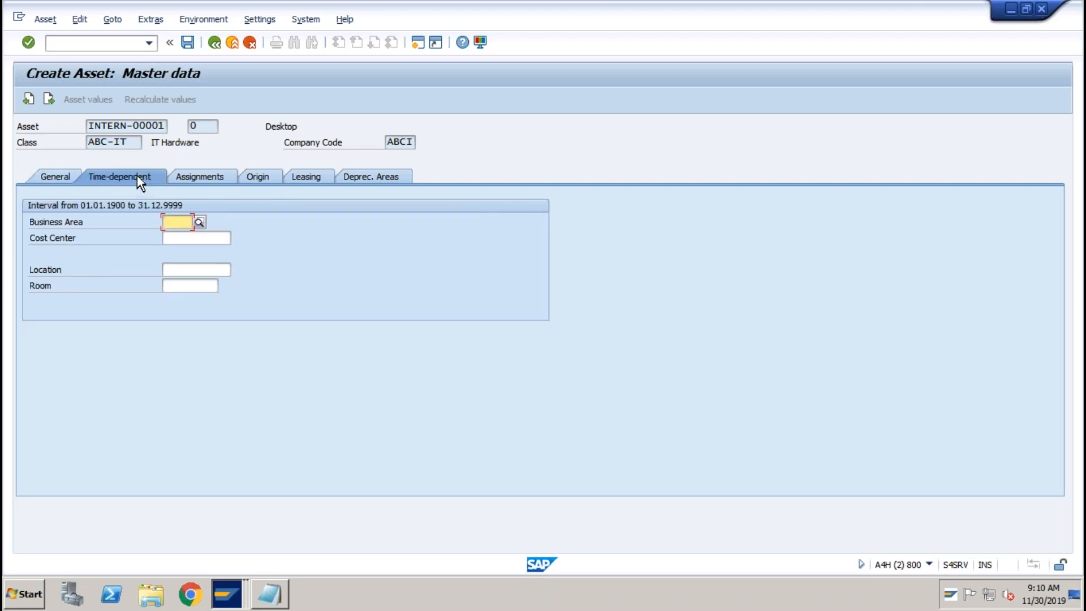
left_click(202, 237)
type("TEST")
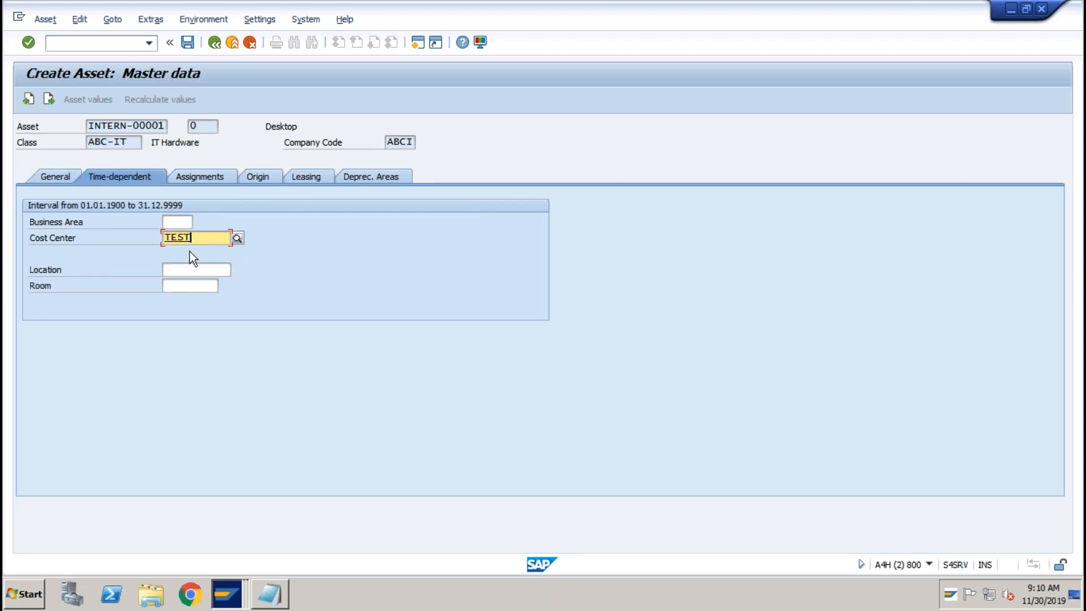
Set the book depreciation useful life to 10 and save the asset as 3002.
left_click(372, 179)
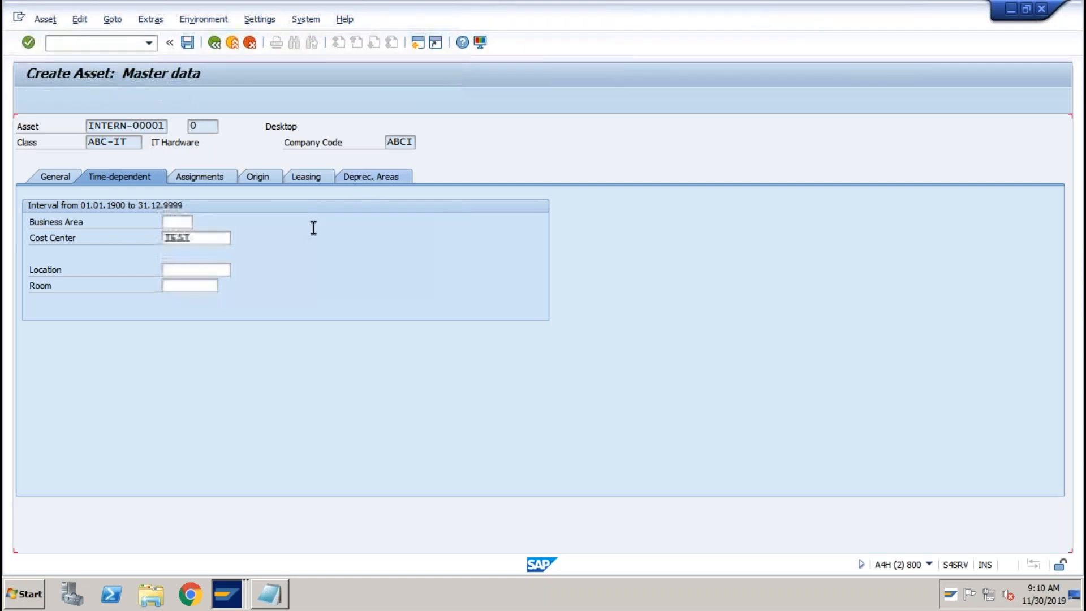
left_click(275, 238)
type("10")
key("Return")
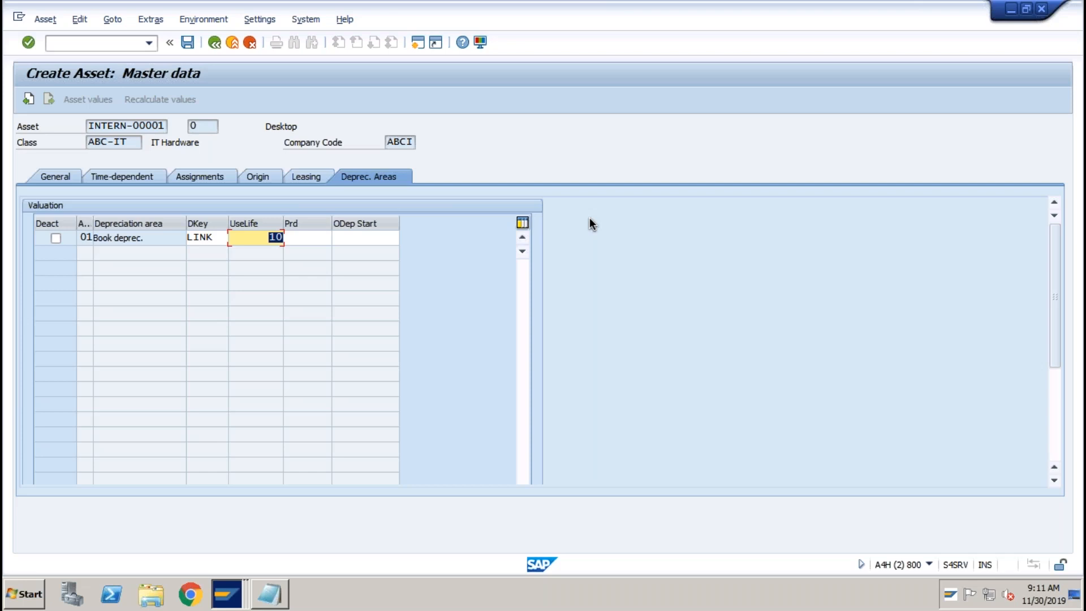
left_click(272, 238)
left_click(187, 43)
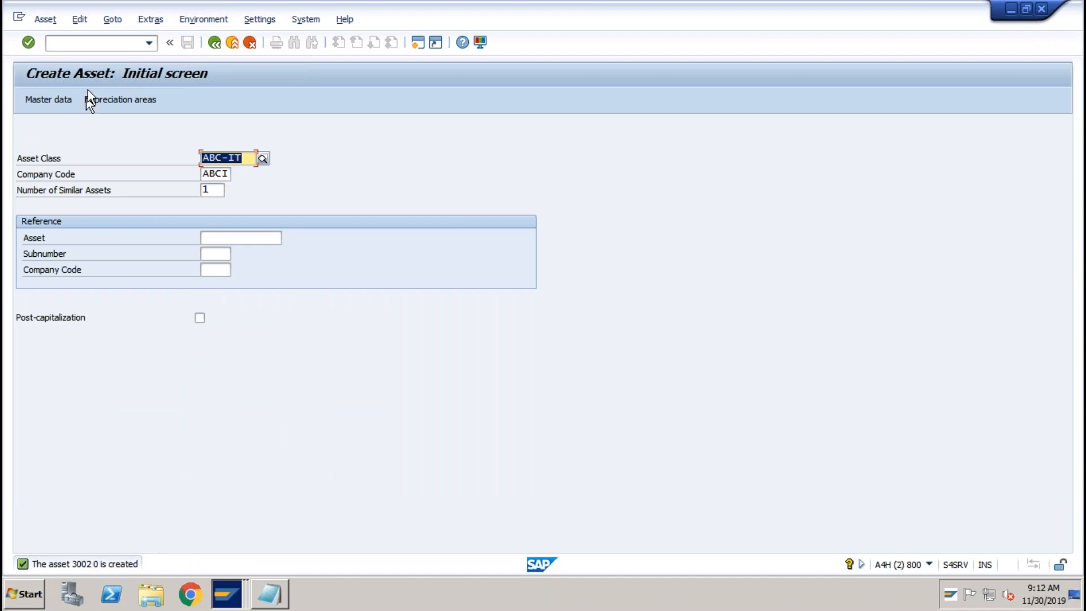
View the new asset 3002 in Asset Explorer via /naw01.
left_click(85, 45)
type("/naw01n")
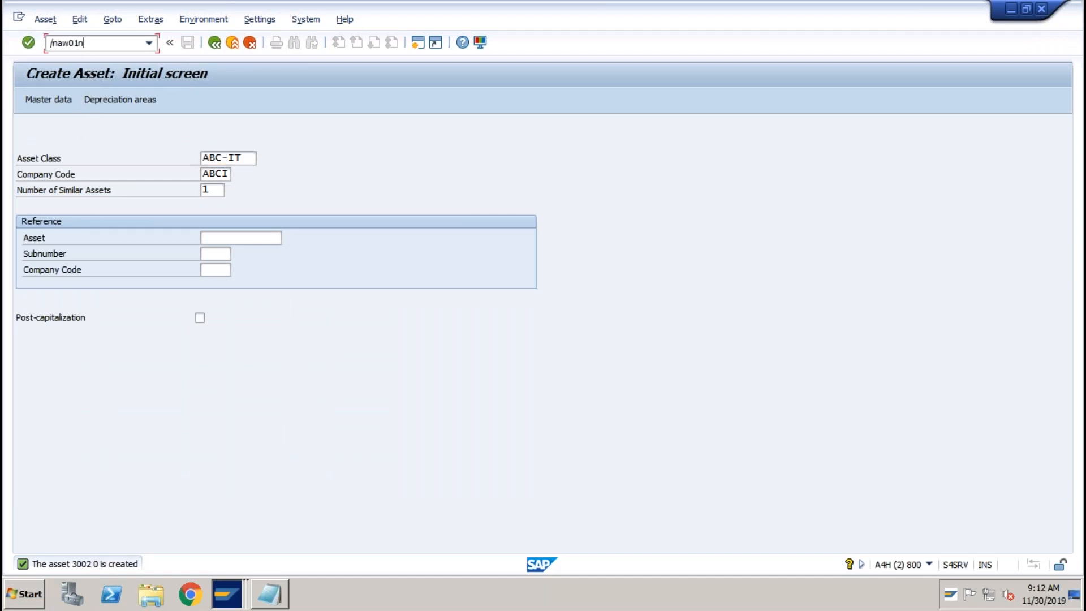
key("Return")
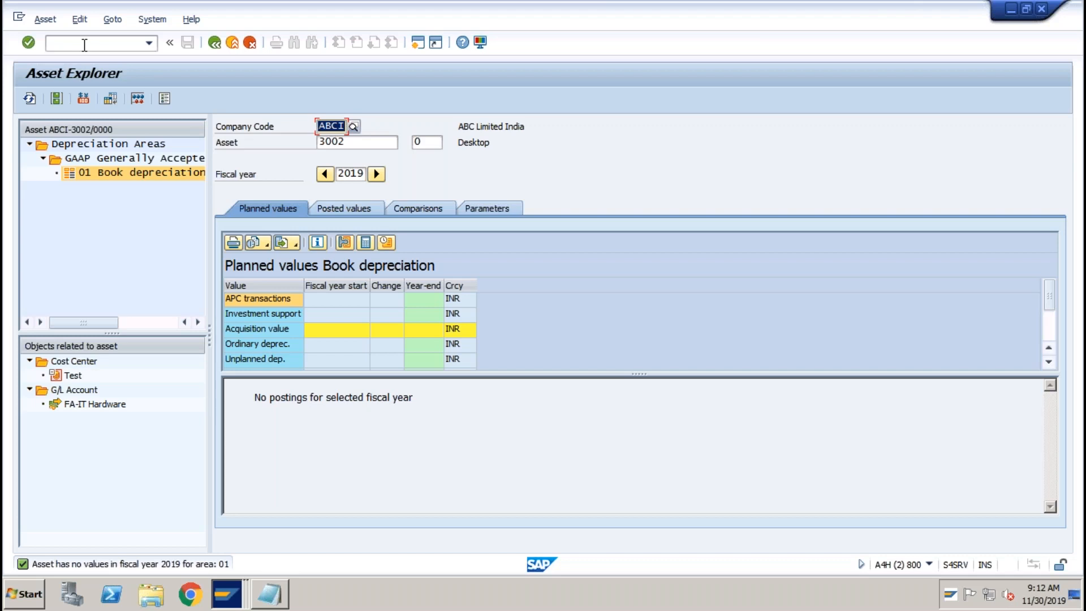
Start the F-90 acquisition from purchase with vendor for company code ABCI.
left_click(84, 45)
type("/")
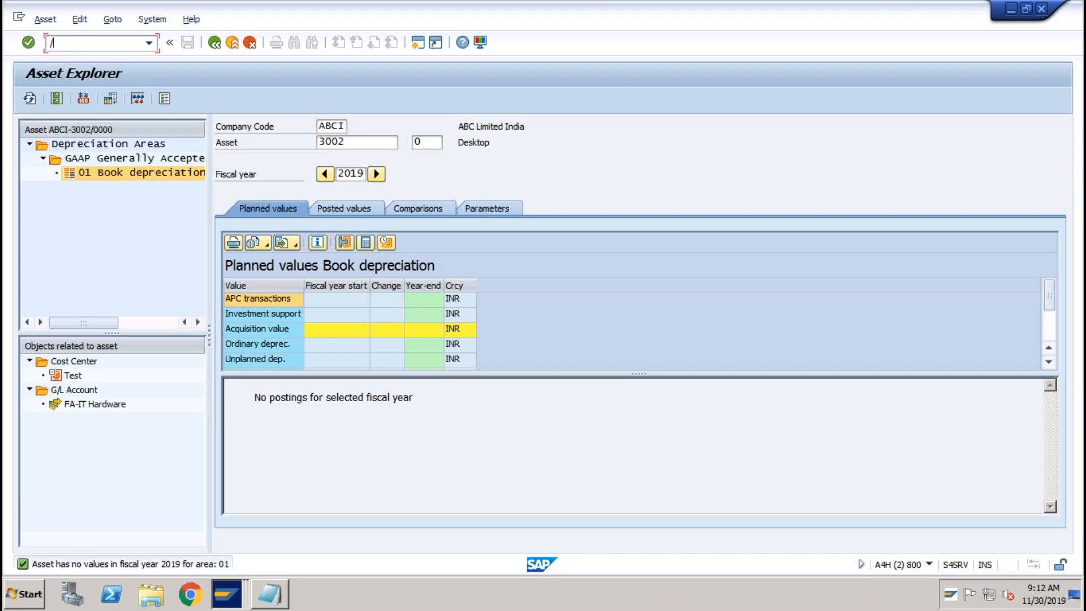
type("nf-90")
key("Return")
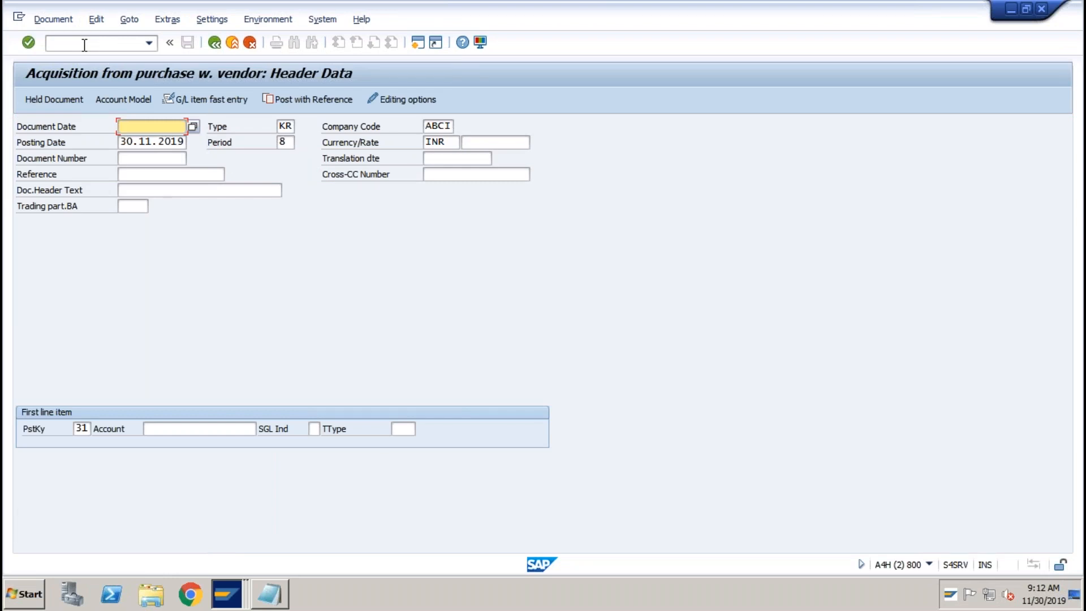
Enter 01.04.2019 as document and posting date, then cancel the stuck entry and restart F-90.
type("010")
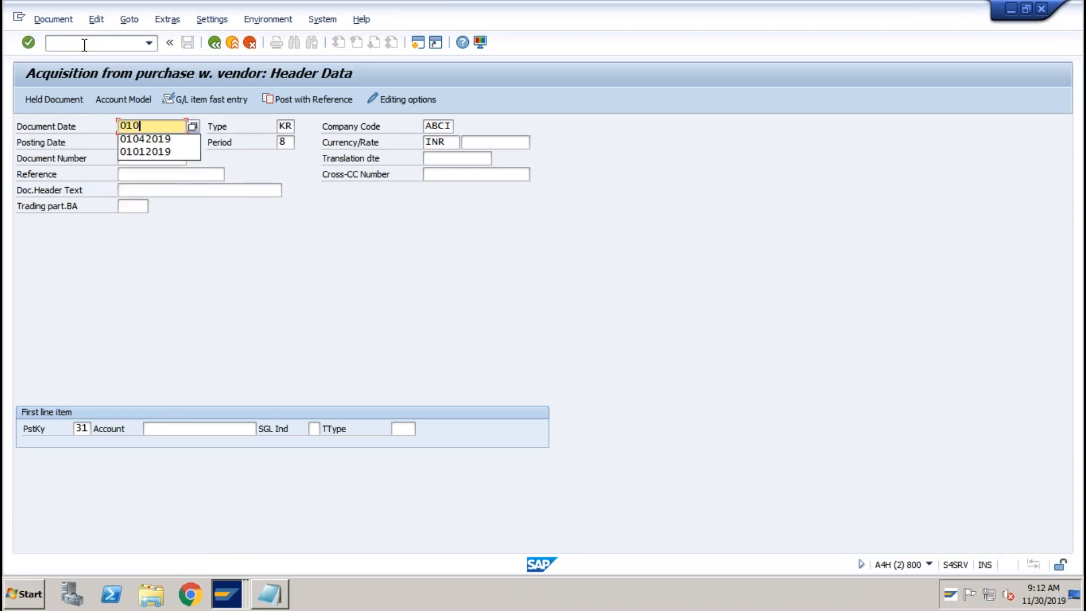
type("42019")
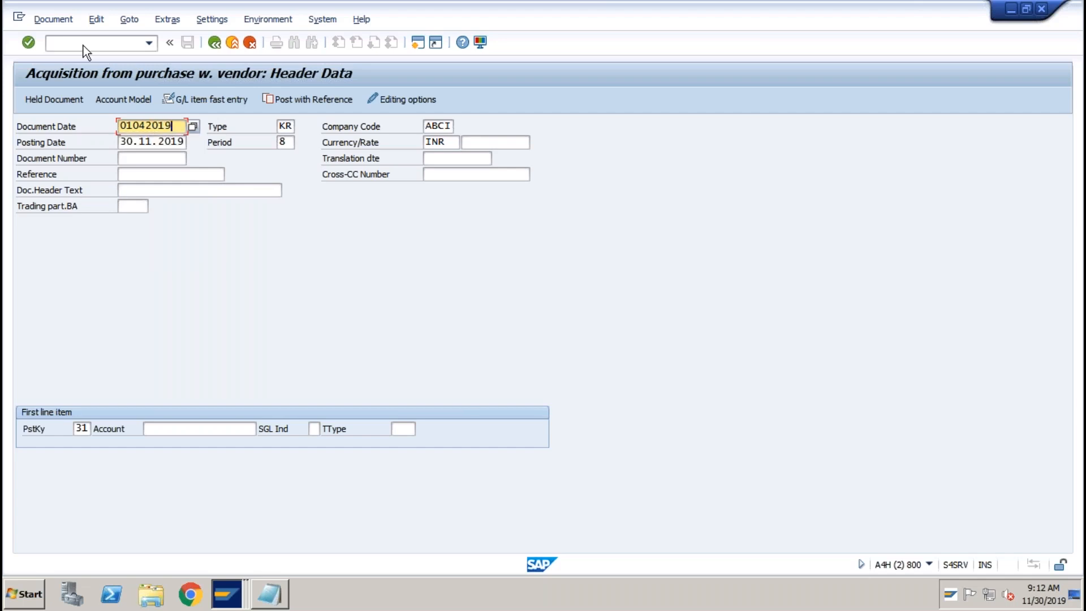
key("Tab")
key("Tab")
key("Tab")
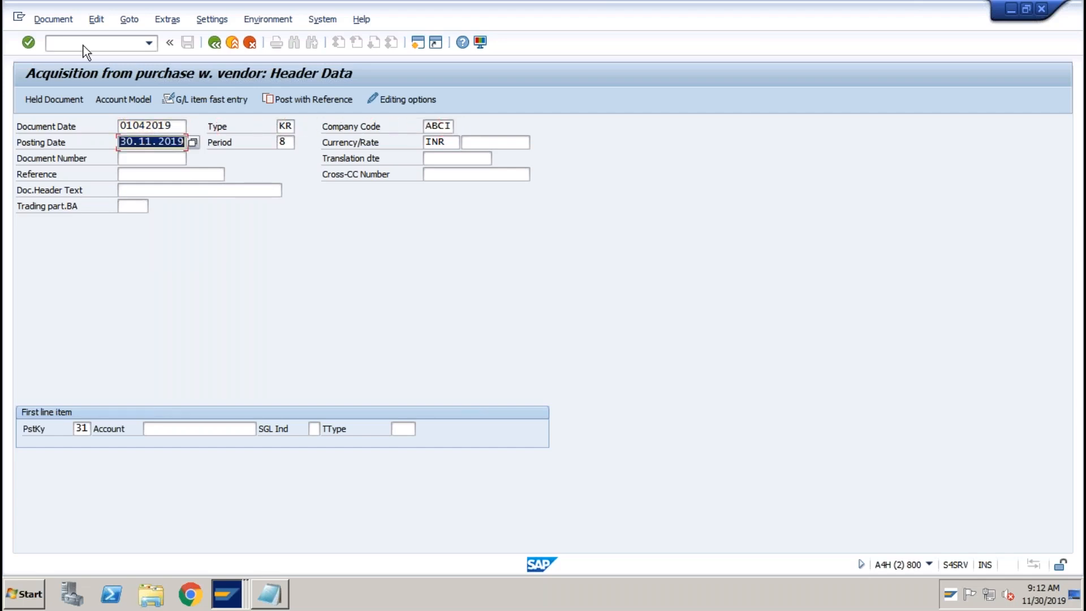
type("01042019")
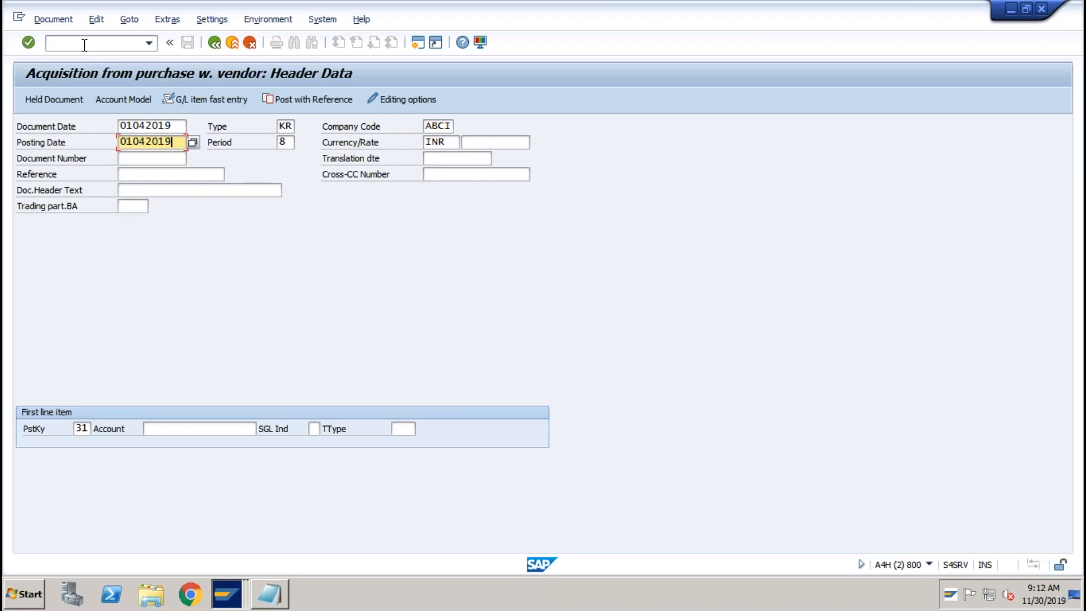
key("Tab")
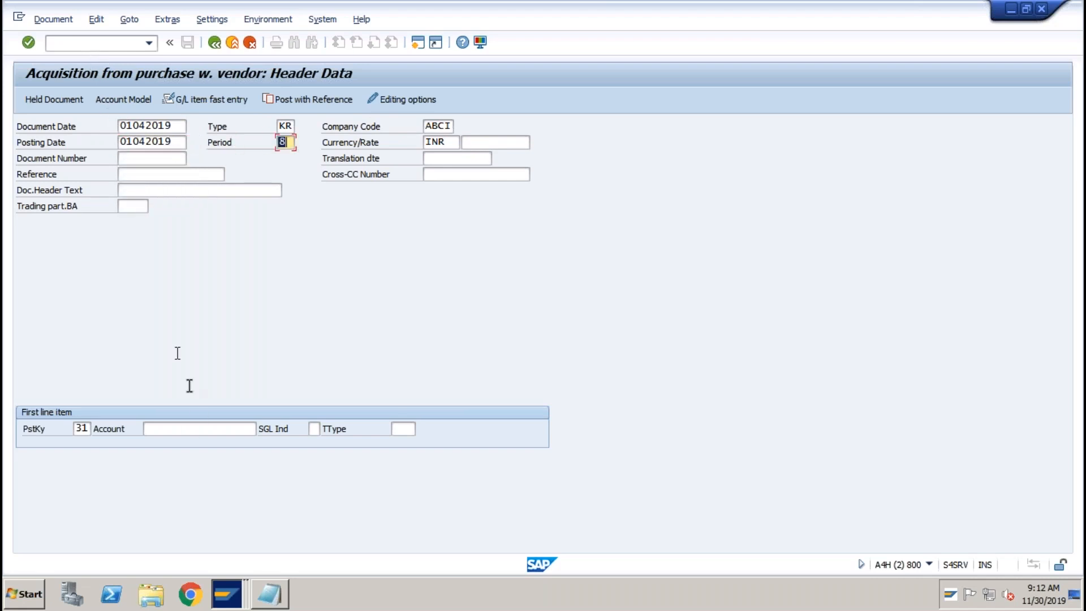
left_click(180, 428)
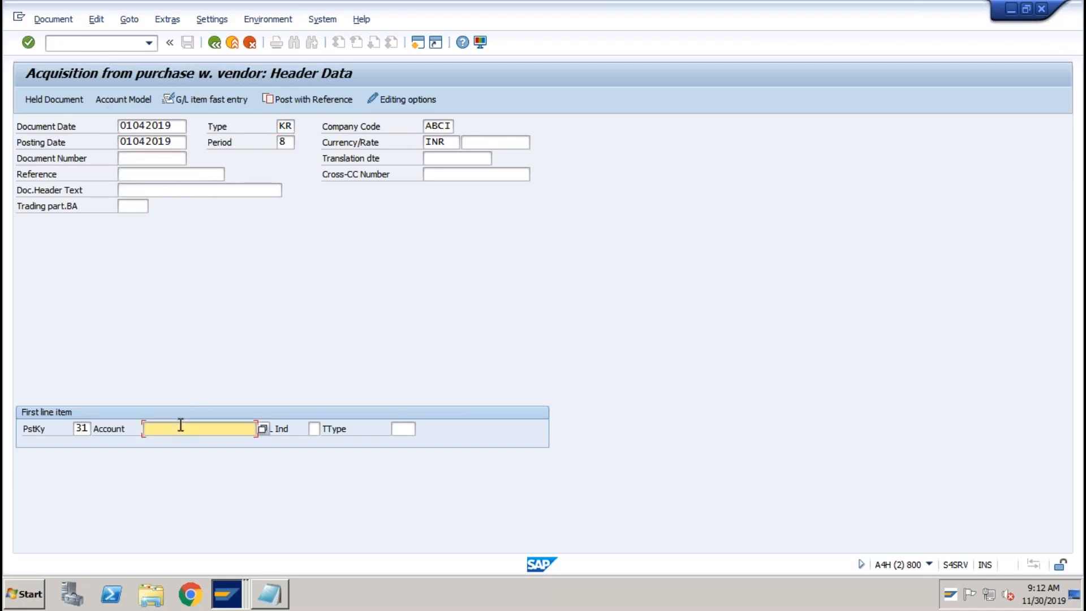
left_click(262, 428)
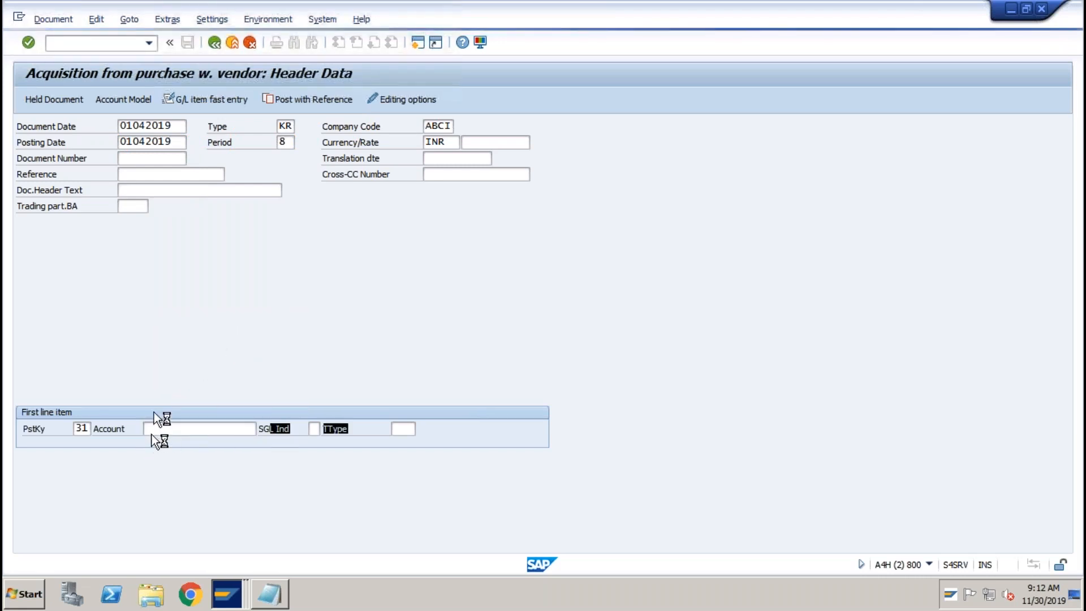
left_click(21, 21)
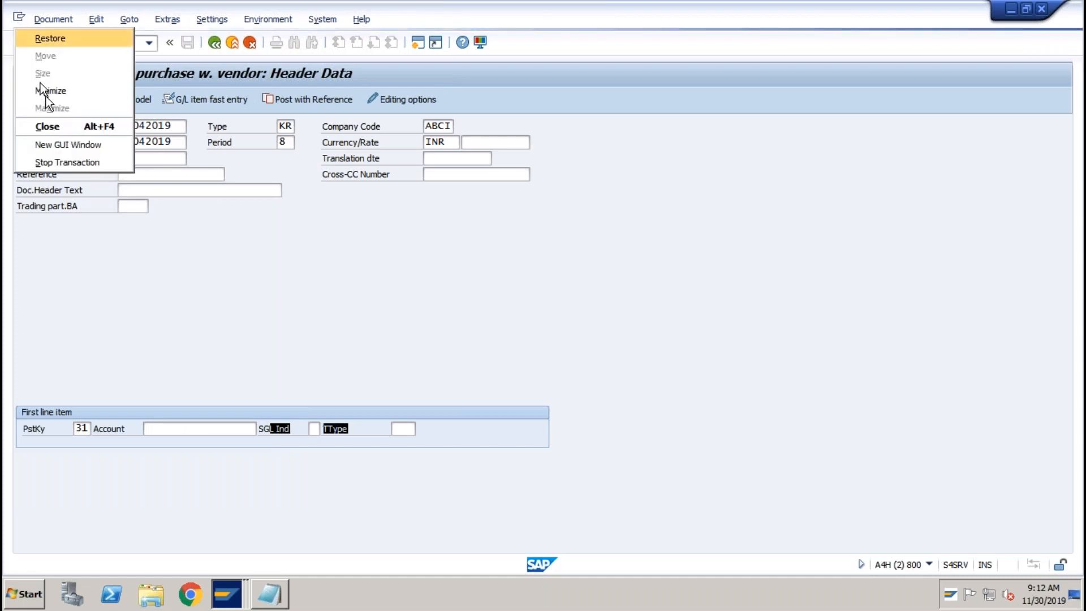
left_click(53, 162)
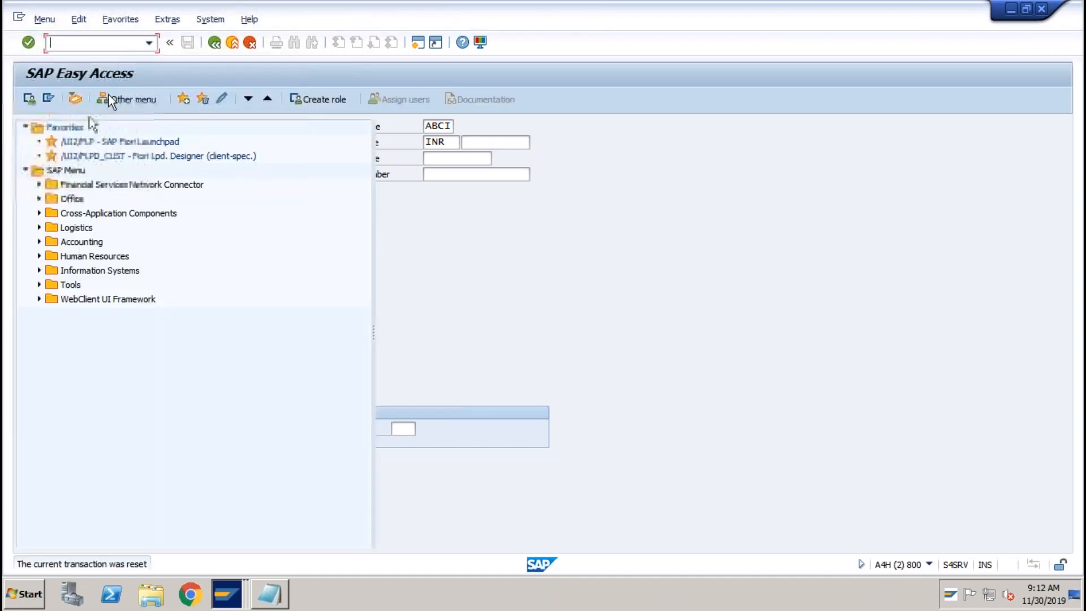
left_click(149, 43)
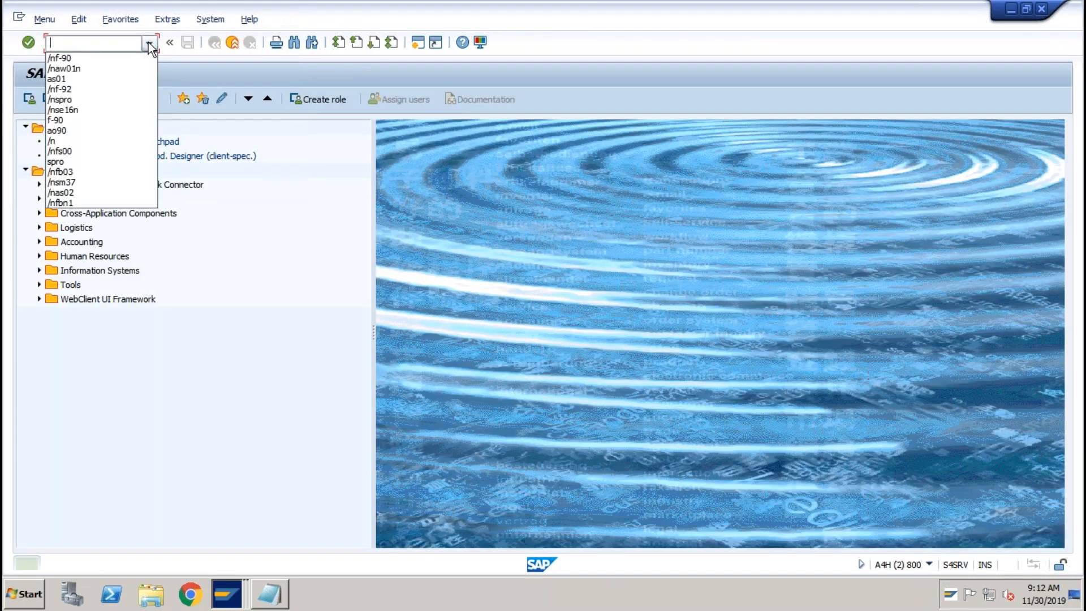
left_click(80, 58)
key("Return")
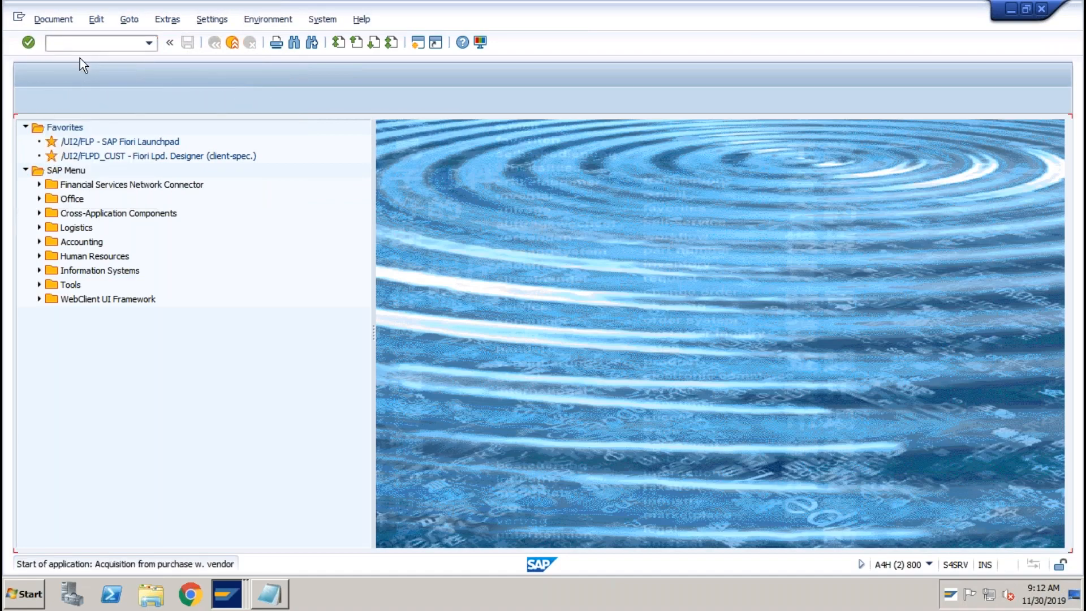
Re-enter the 01.04.2019 dates with the test vendor as first-line account and confirm the header.
left_click(137, 140)
left_click(138, 141)
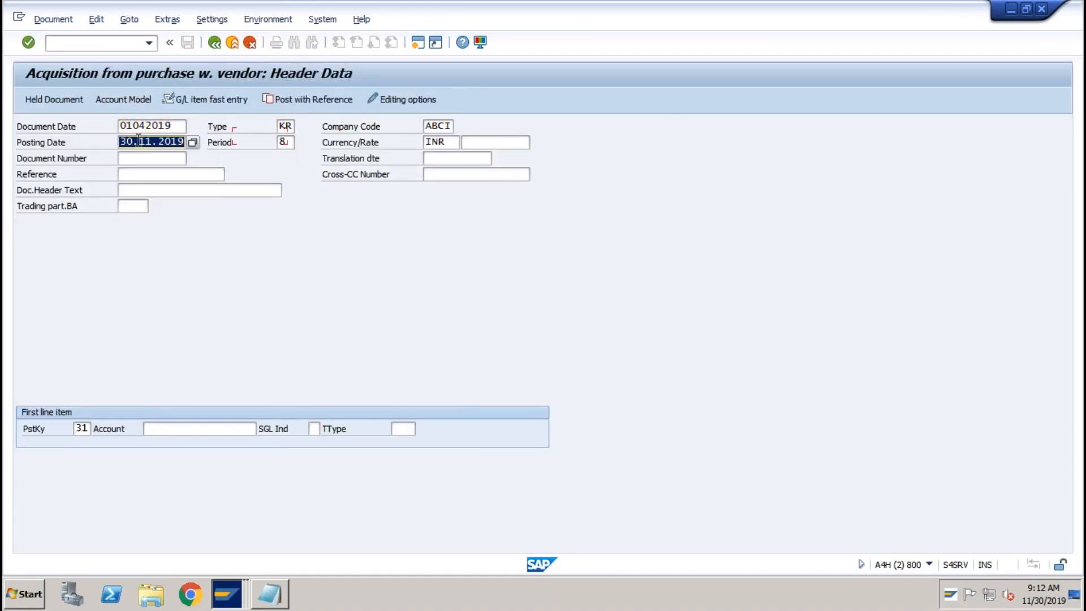
key("BackSpace")
left_click(141, 152)
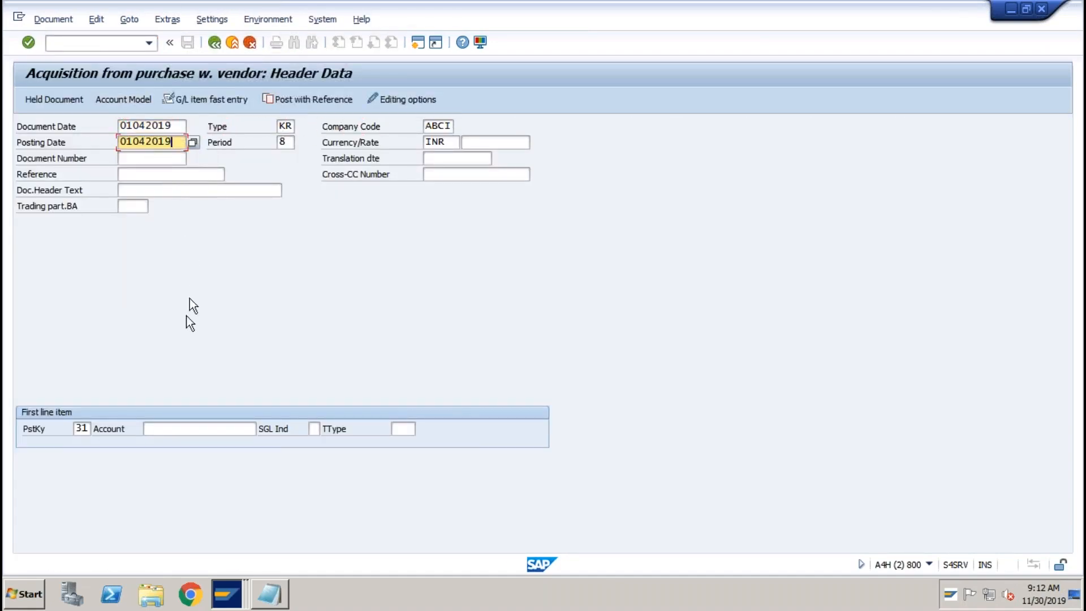
left_click(178, 428)
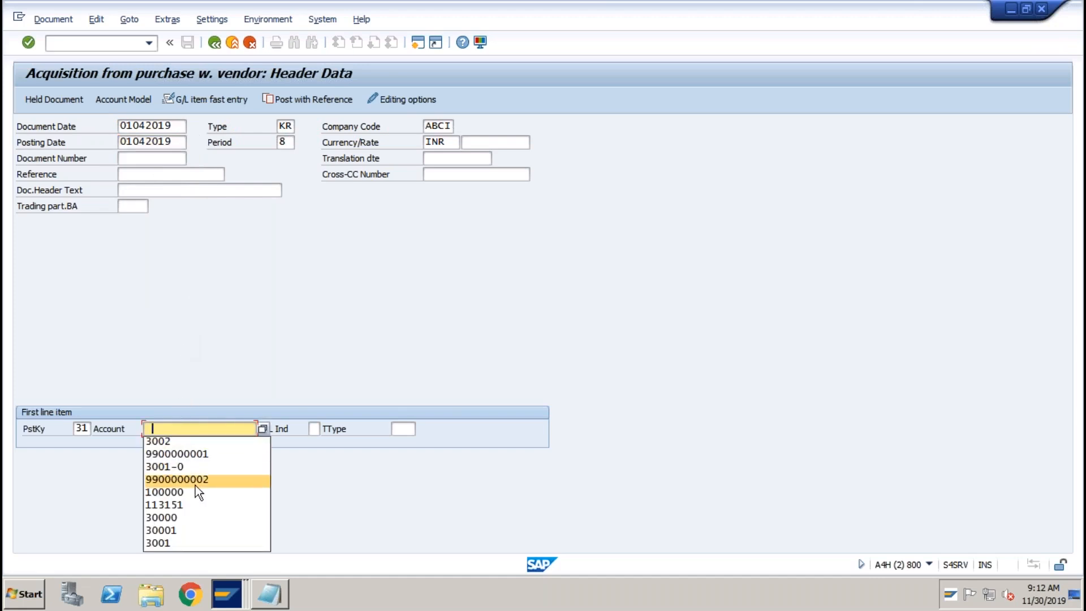
left_click(195, 482)
key("Return")
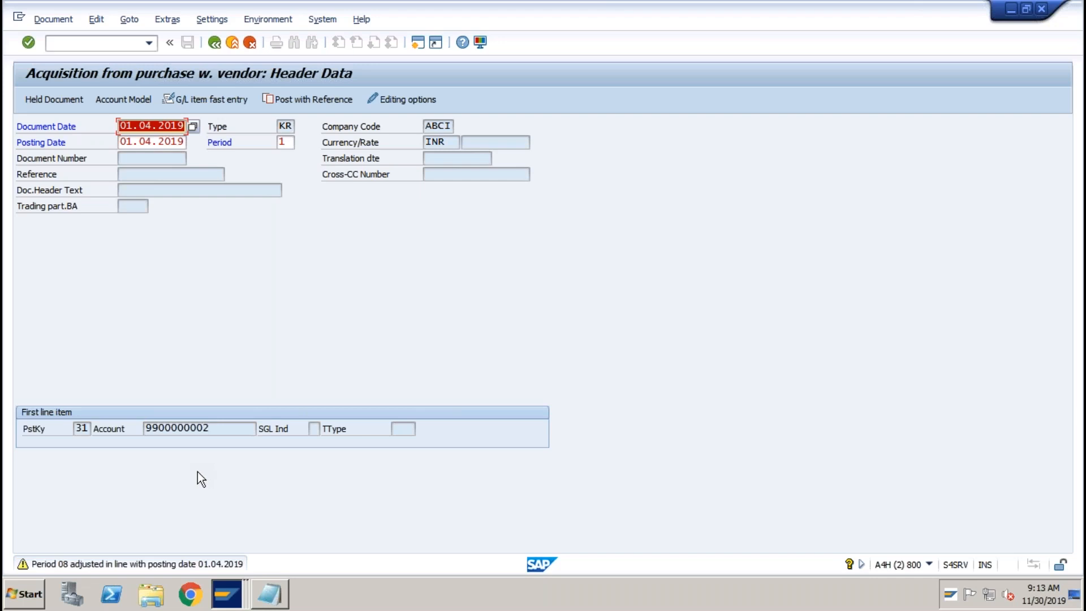
key("Return")
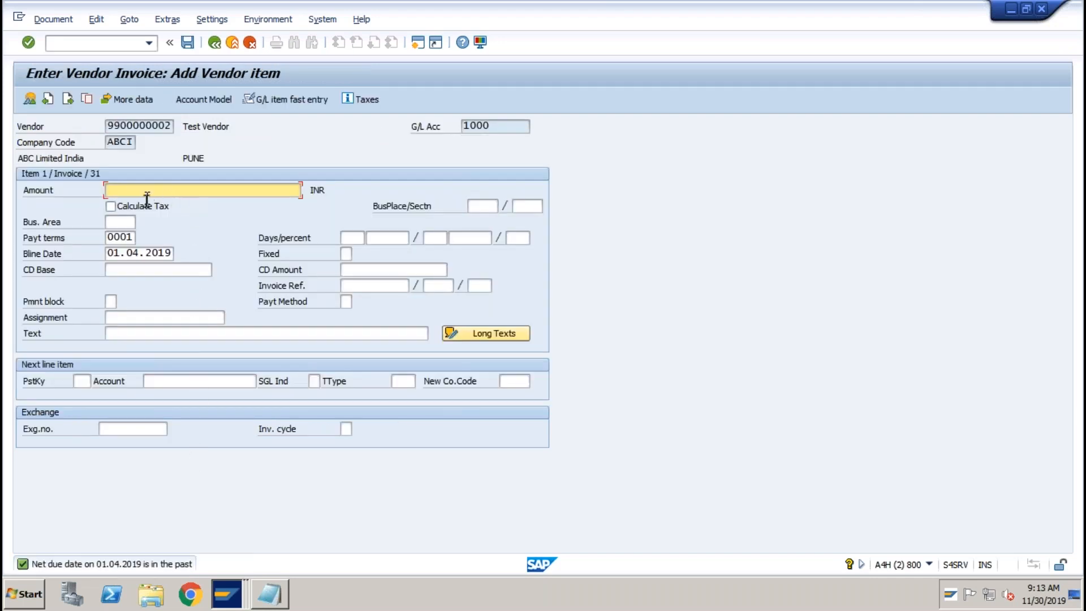
Enter the 12000 vendor amount and add an asset line: posting key 70, account 3002-0, type 100.
type("1")
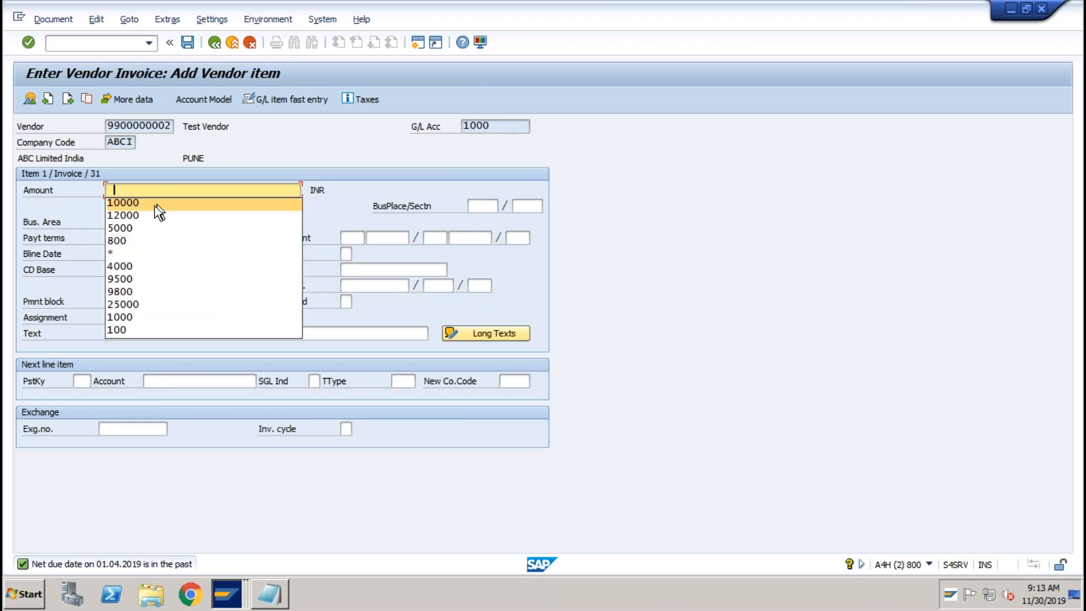
left_click(145, 215)
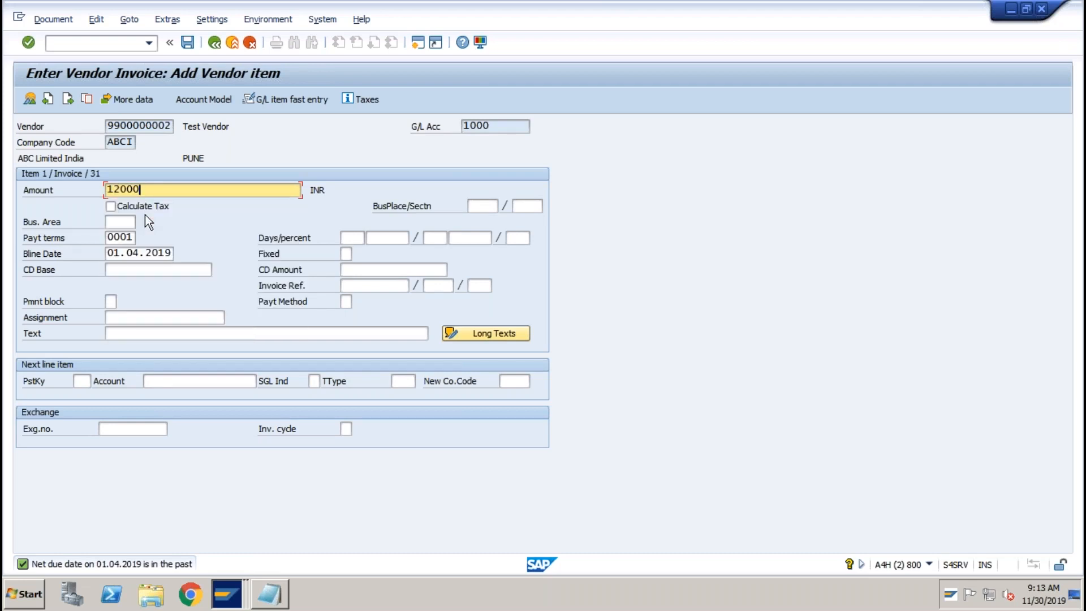
left_click(83, 382)
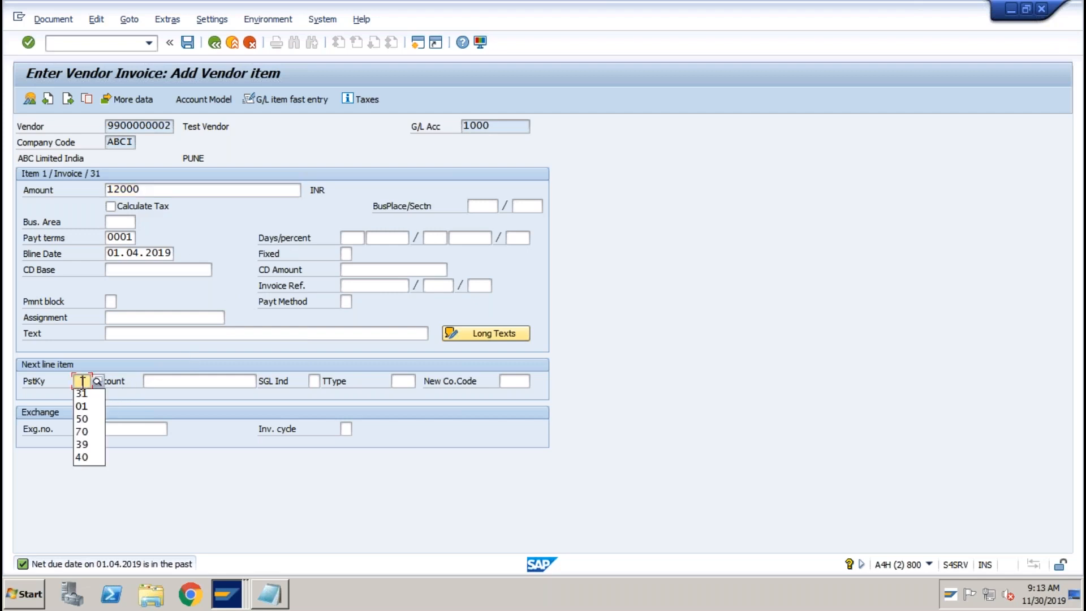
left_click(83, 432)
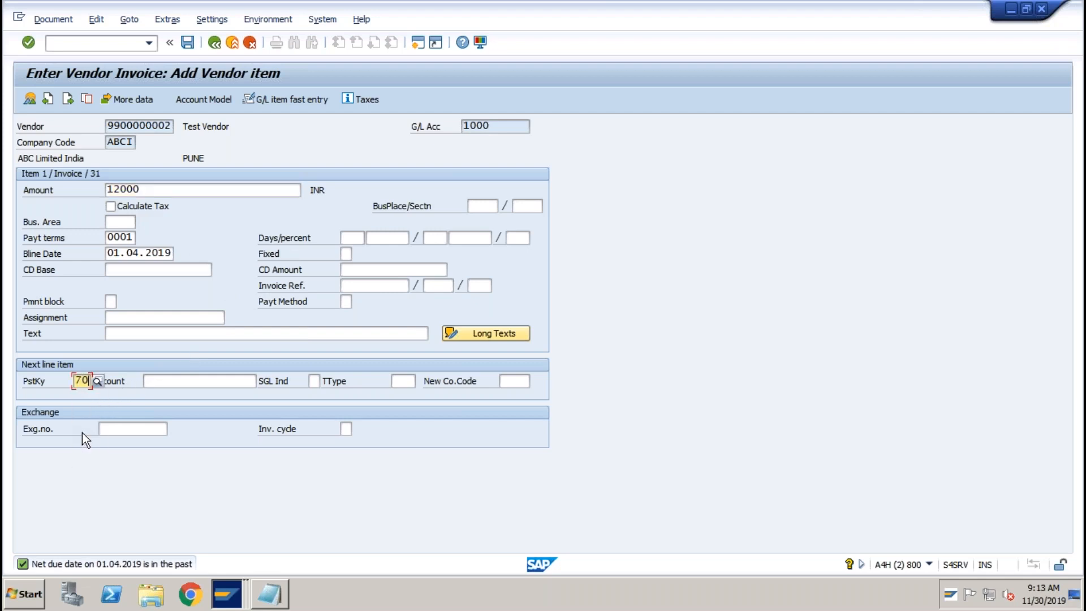
left_click(172, 380)
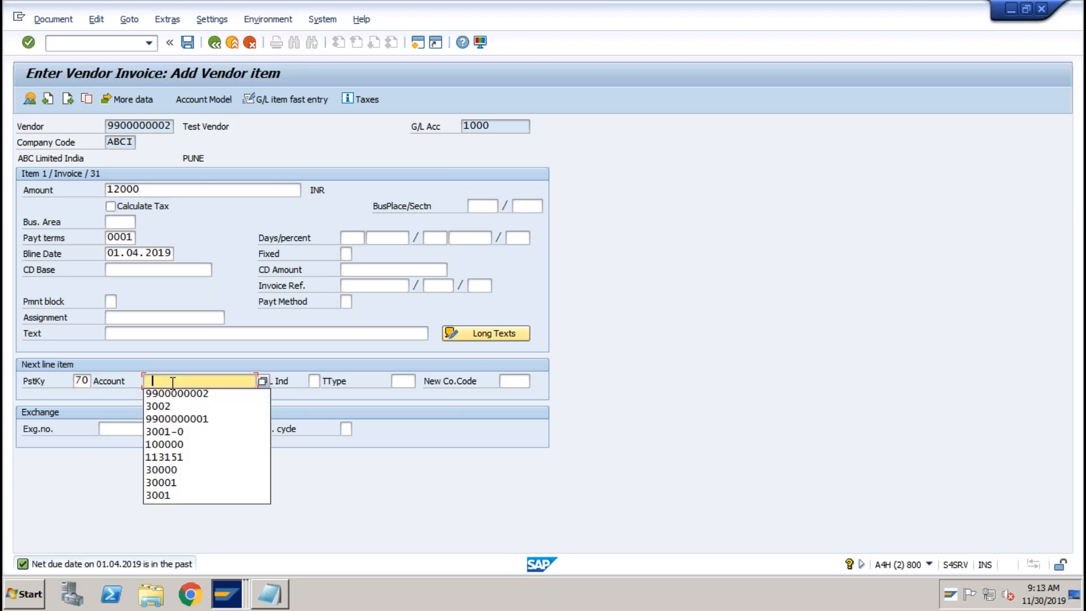
left_click(167, 432)
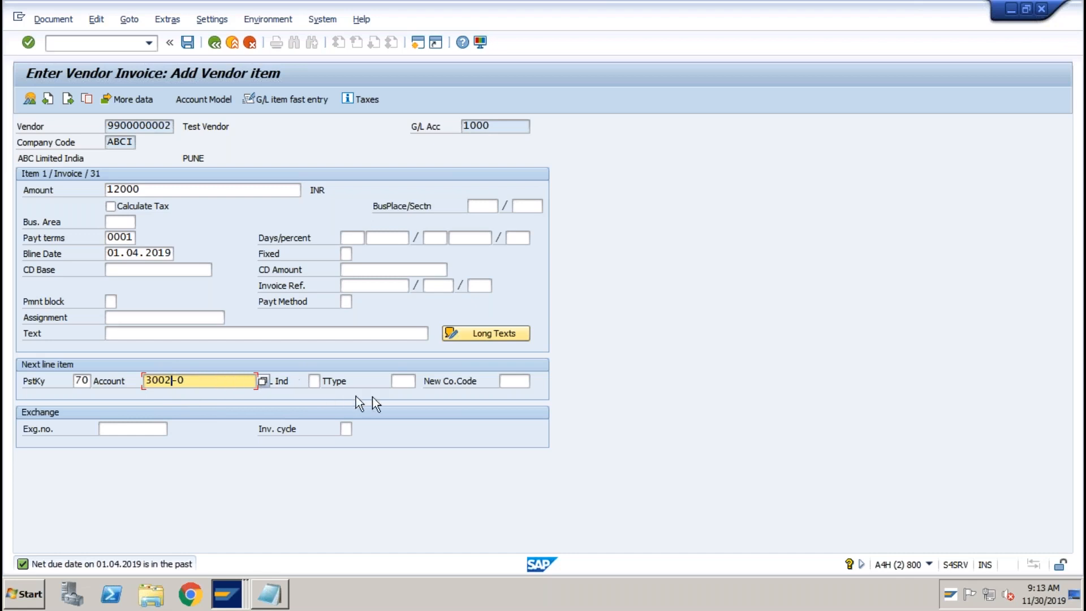
left_click(413, 382)
left_click(402, 382)
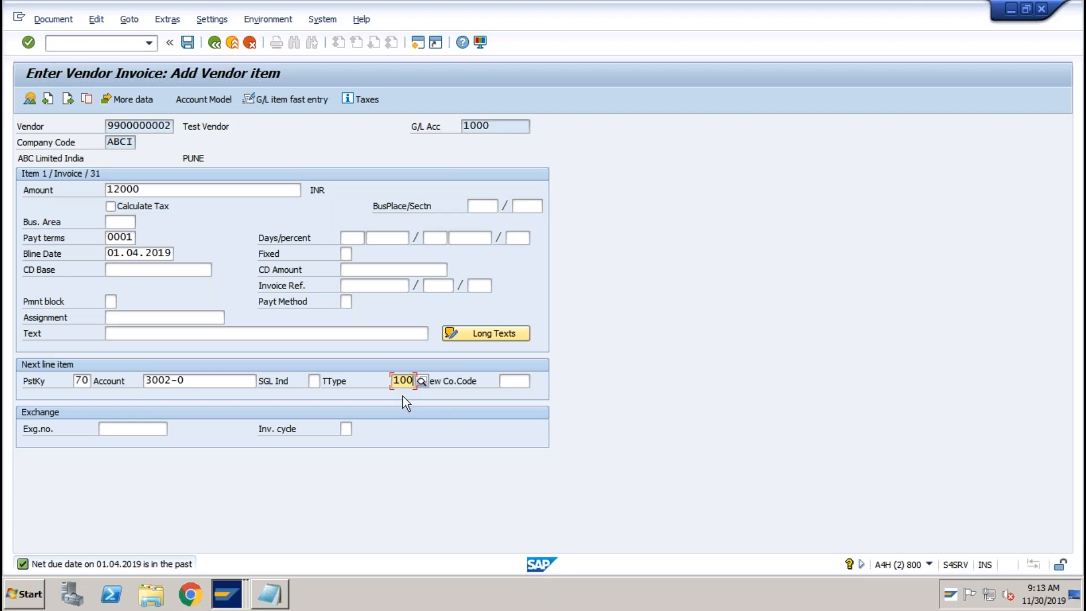
key("Return")
Enter 12000 as the asset amount and simulate the posting to check its ledger line items.
left_click(159, 206)
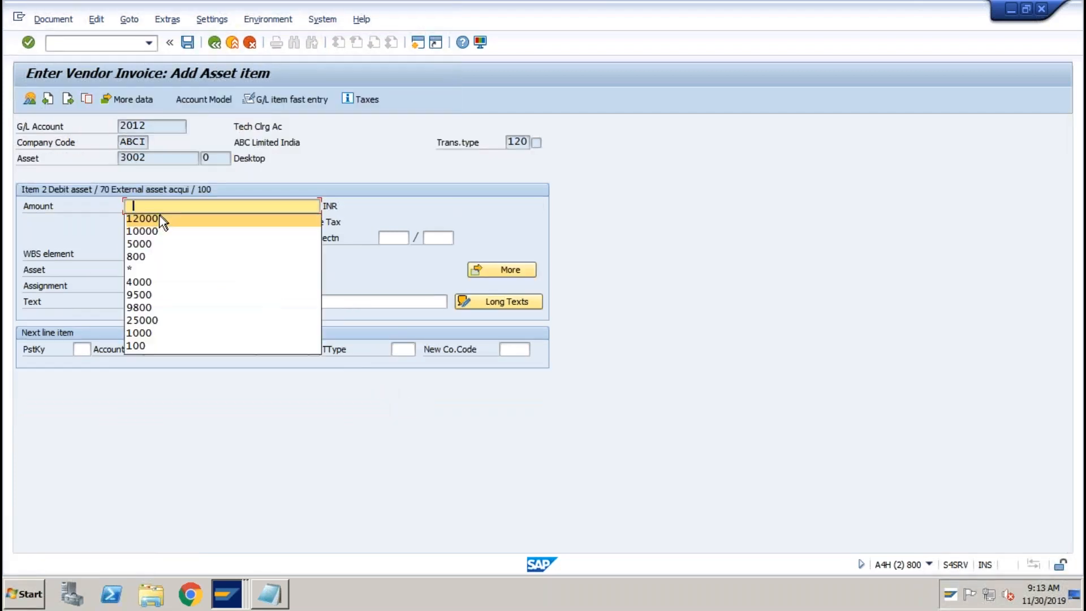
left_click(149, 220)
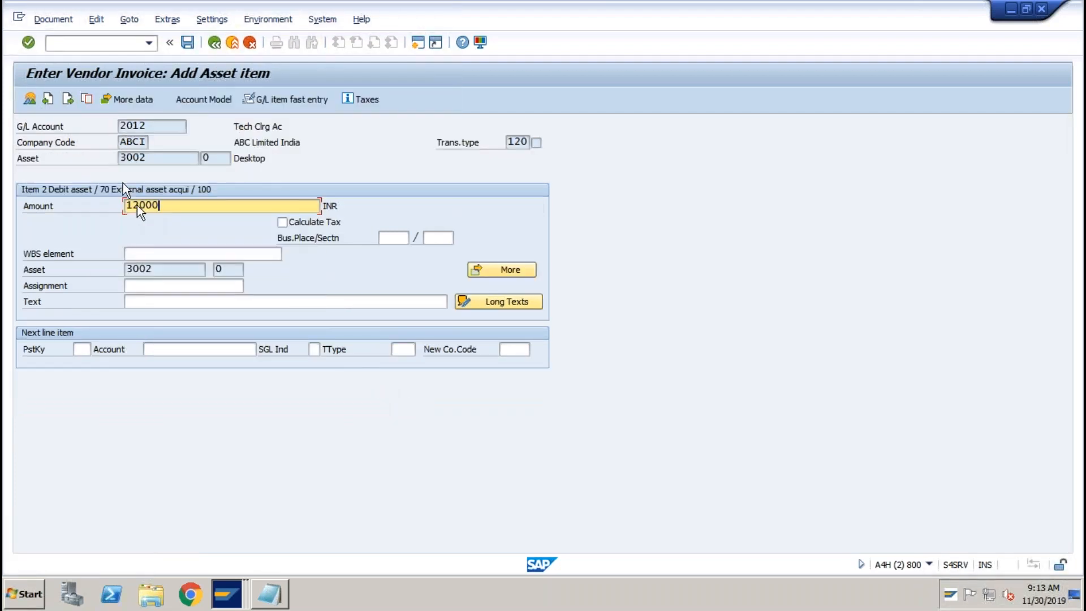
left_click(54, 21)
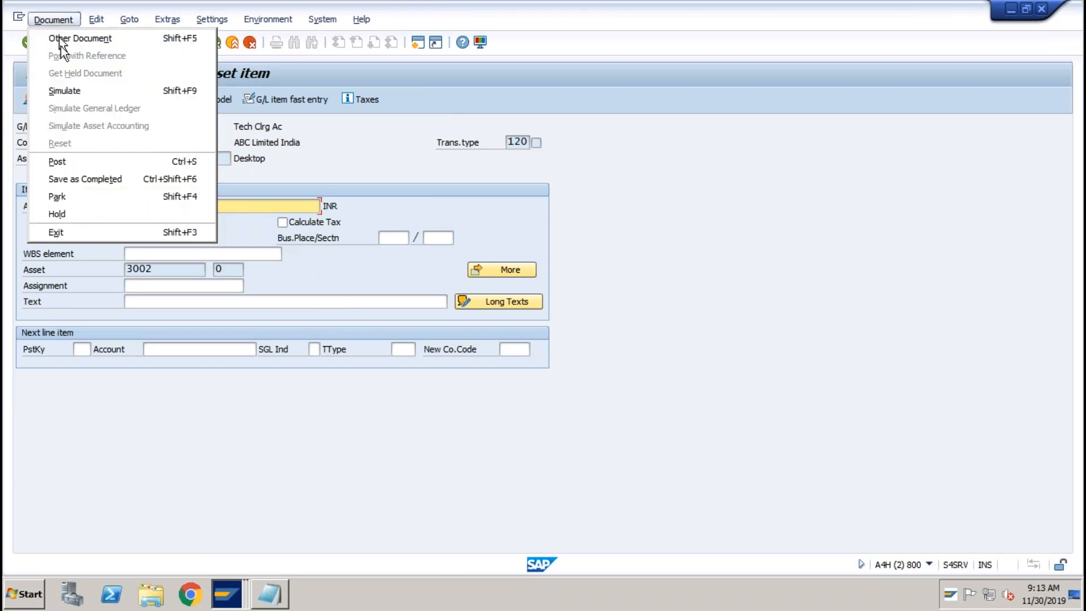
left_click(65, 91)
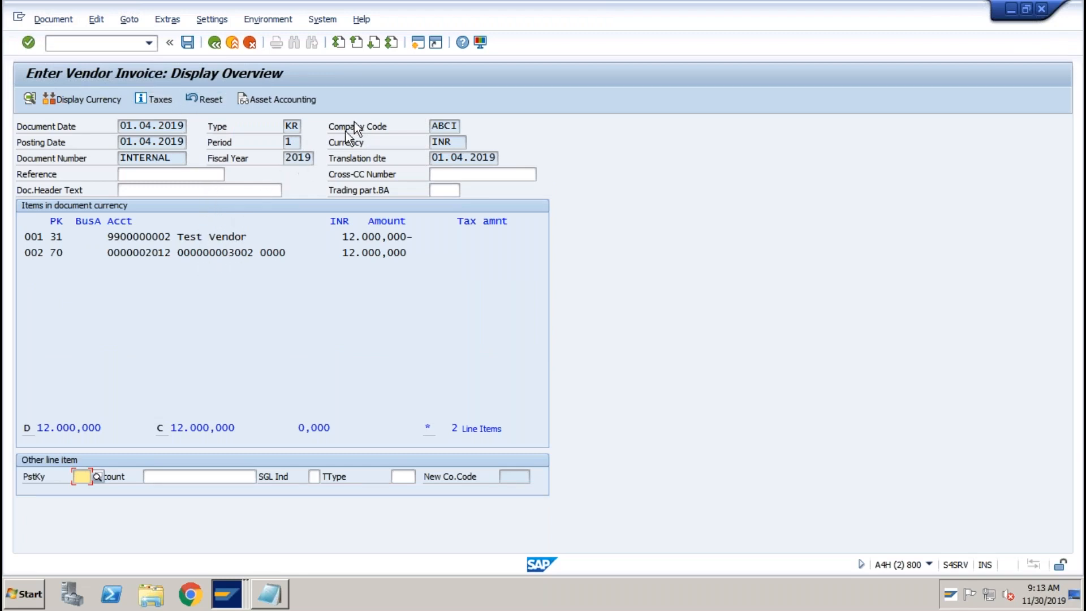
left_click(274, 99)
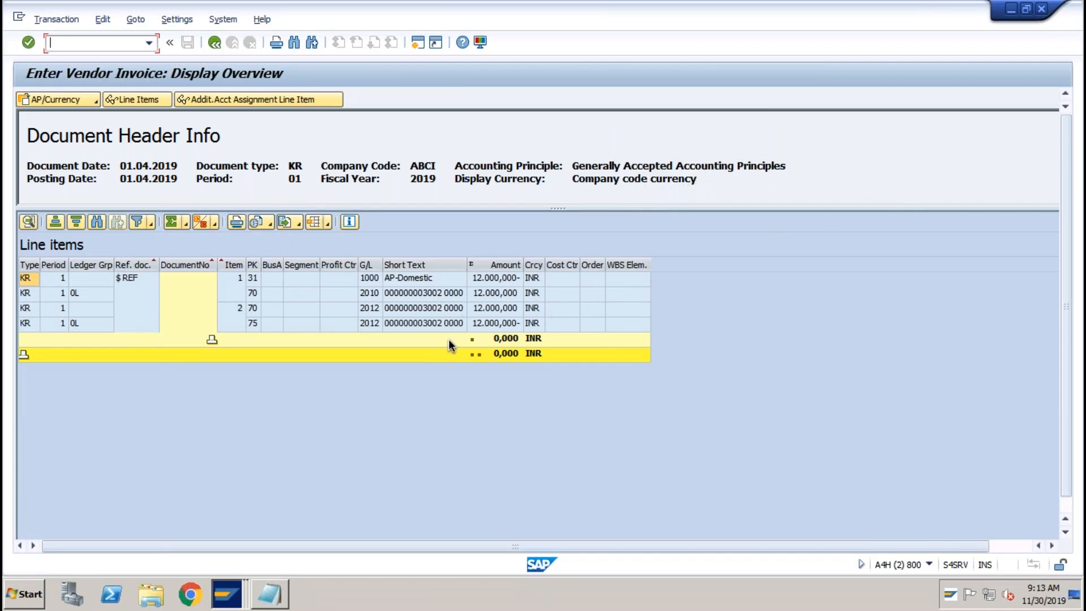
left_click(215, 43)
left_click(186, 42)
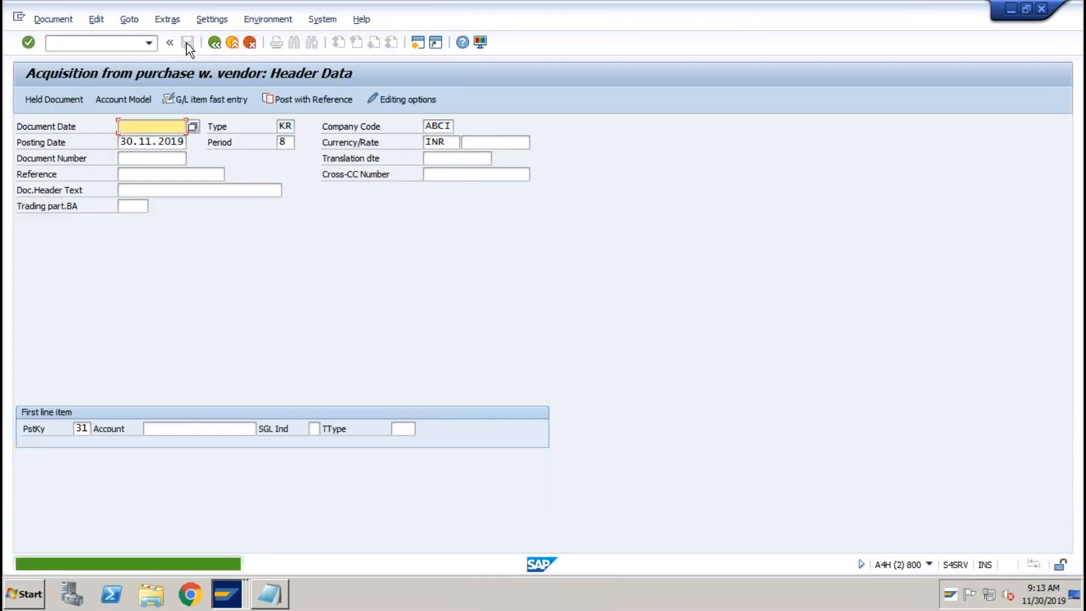
left_click(151, 43)
left_click(80, 69)
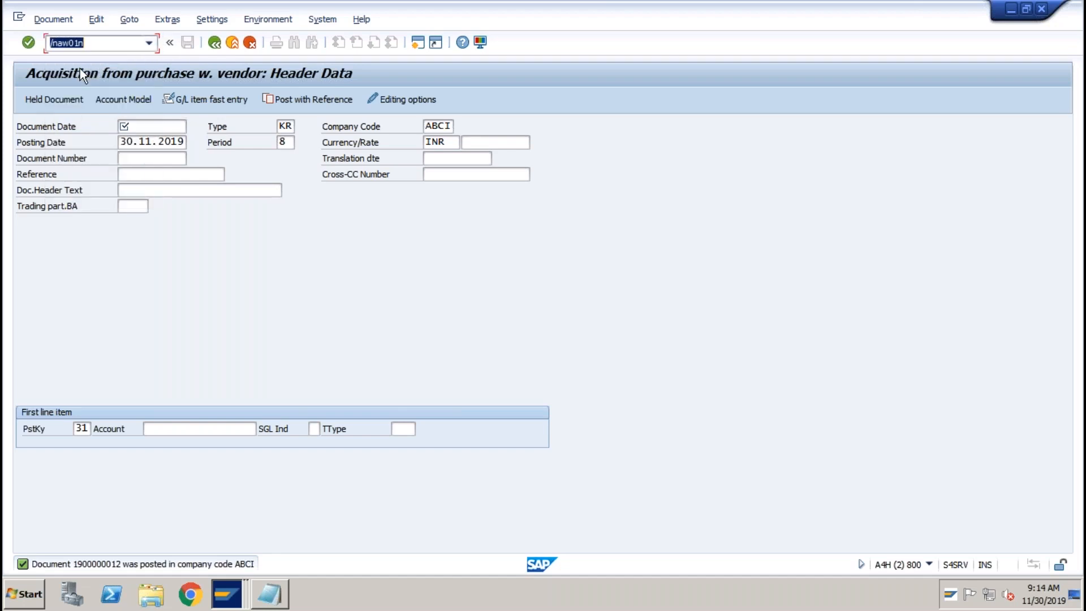
Review asset 3002's posted 12,000 INR acquisition and planned depreciation for periods 9, 10 and 11.
key("Return")
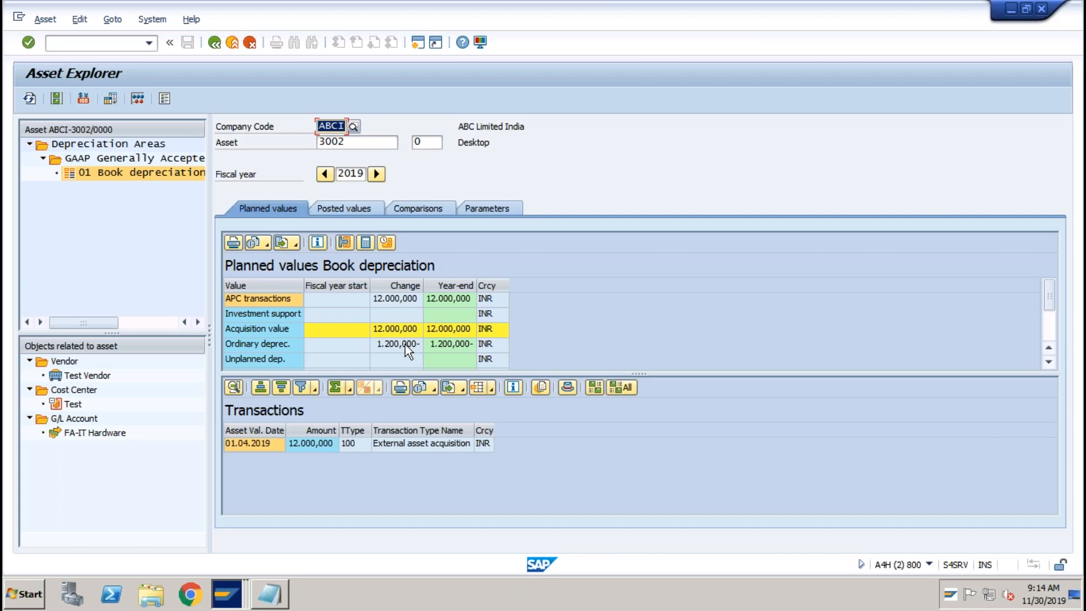
left_click(355, 209)
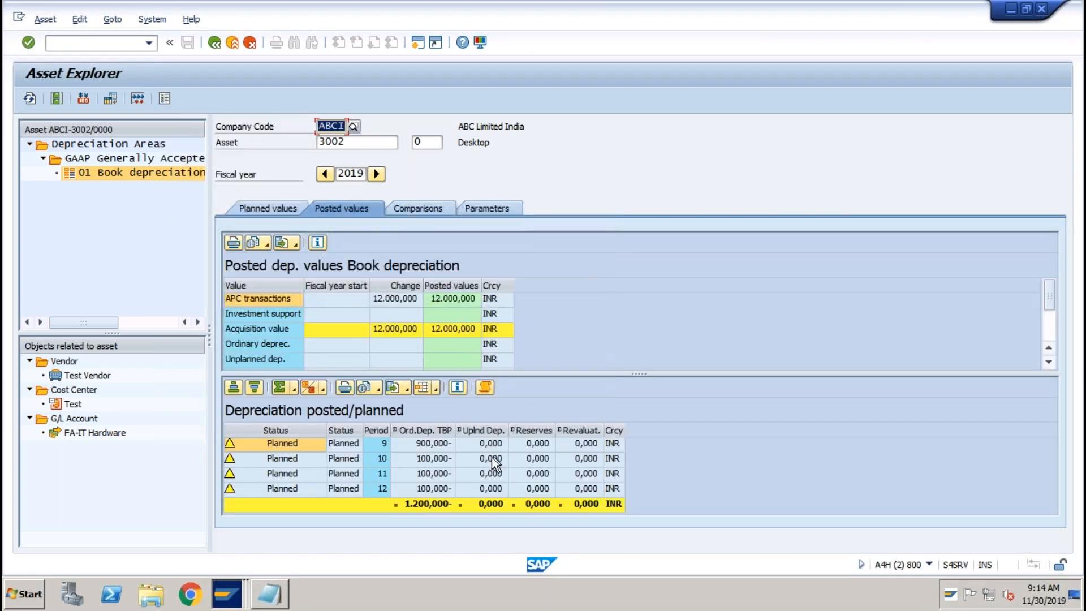
left_click(426, 459)
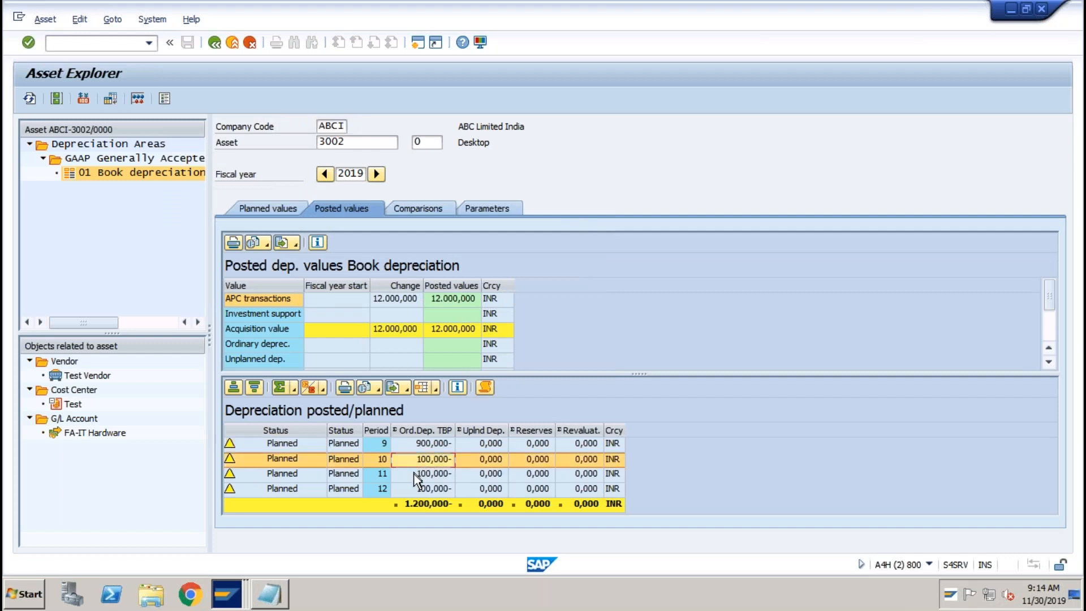
left_click(422, 474)
left_click(423, 442)
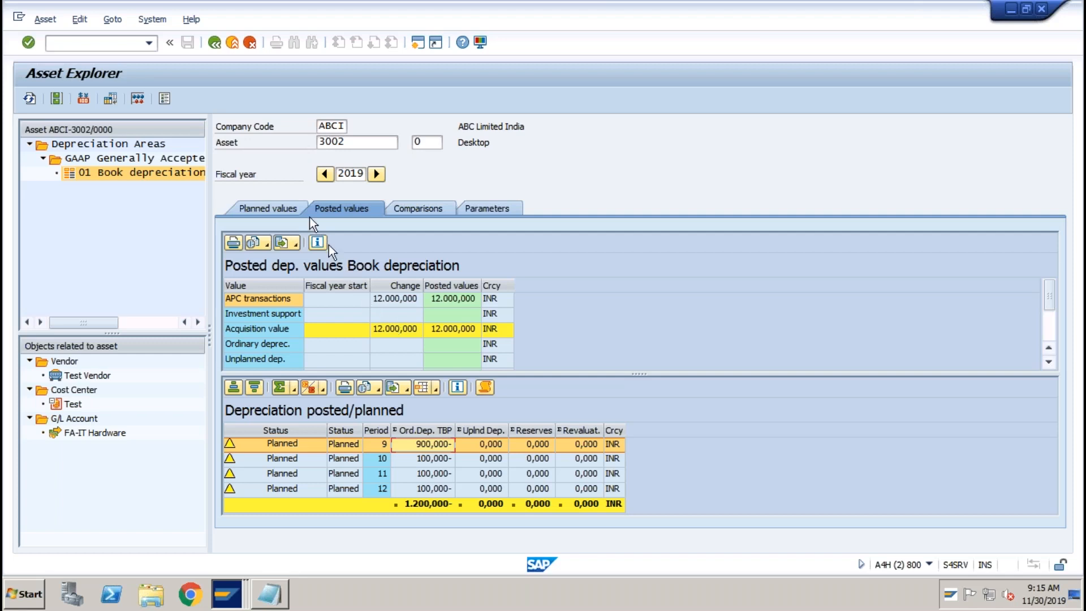
From SAP Easy Access, go to Fixed Assets > Posting > Retirement and launch ABAVN scrapping.
left_click(230, 43)
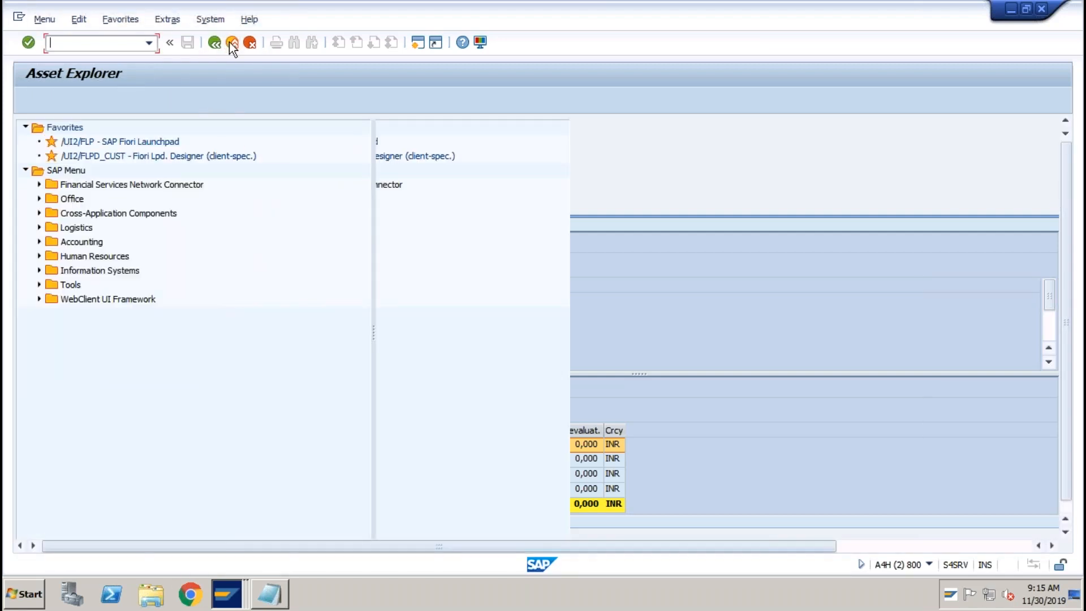
left_click(39, 242)
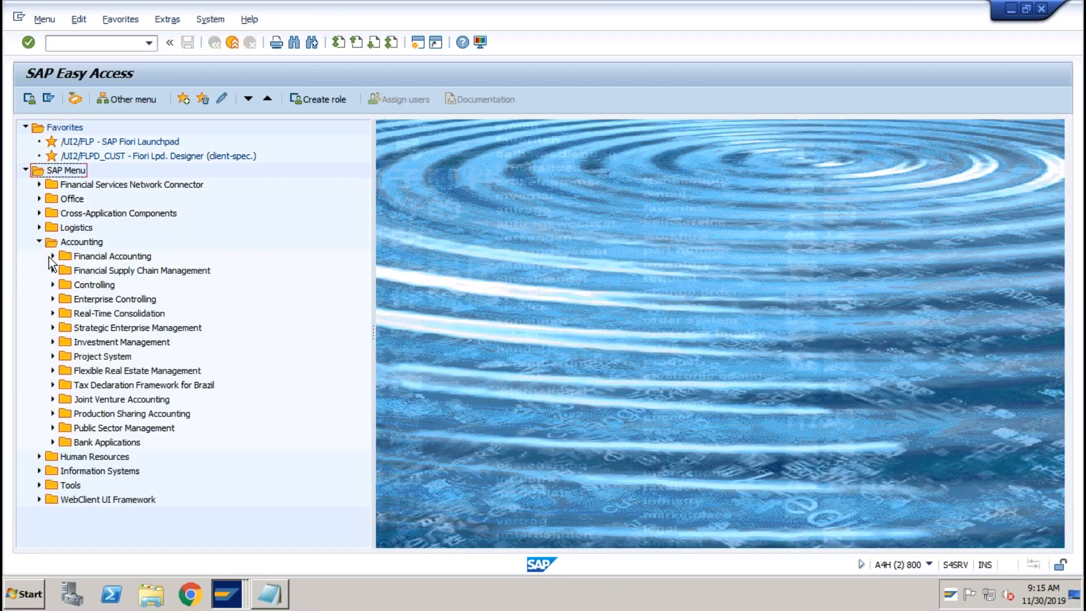
left_click(51, 257)
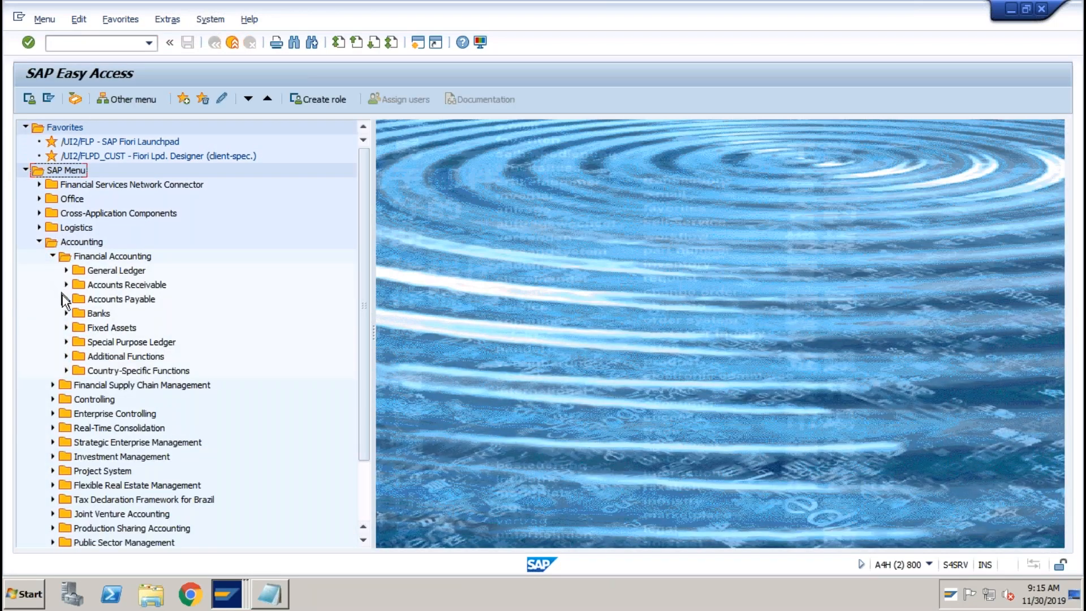
left_click(65, 328)
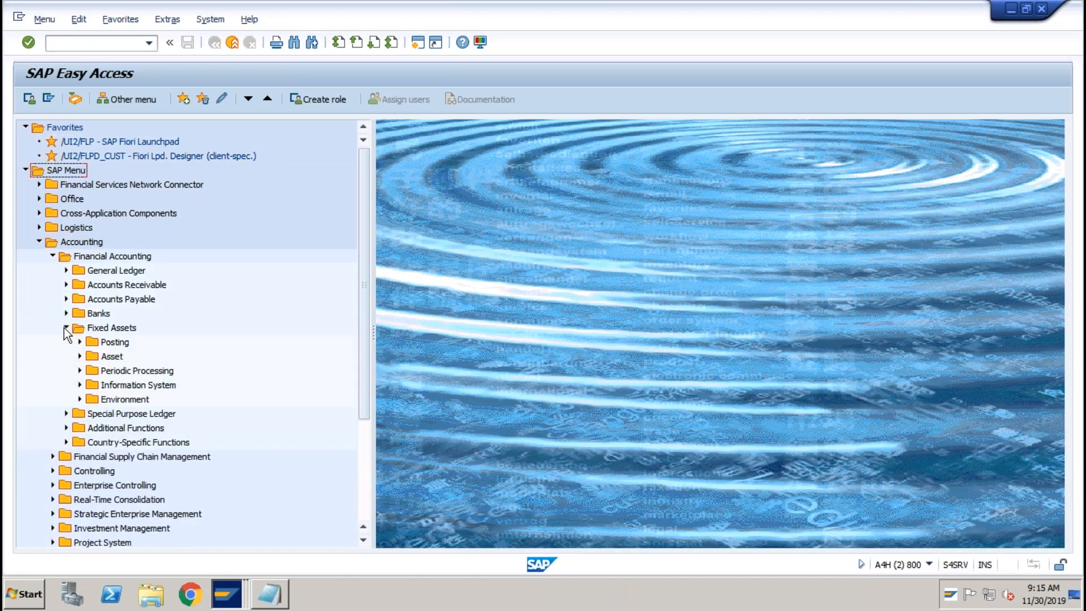
left_click(80, 342)
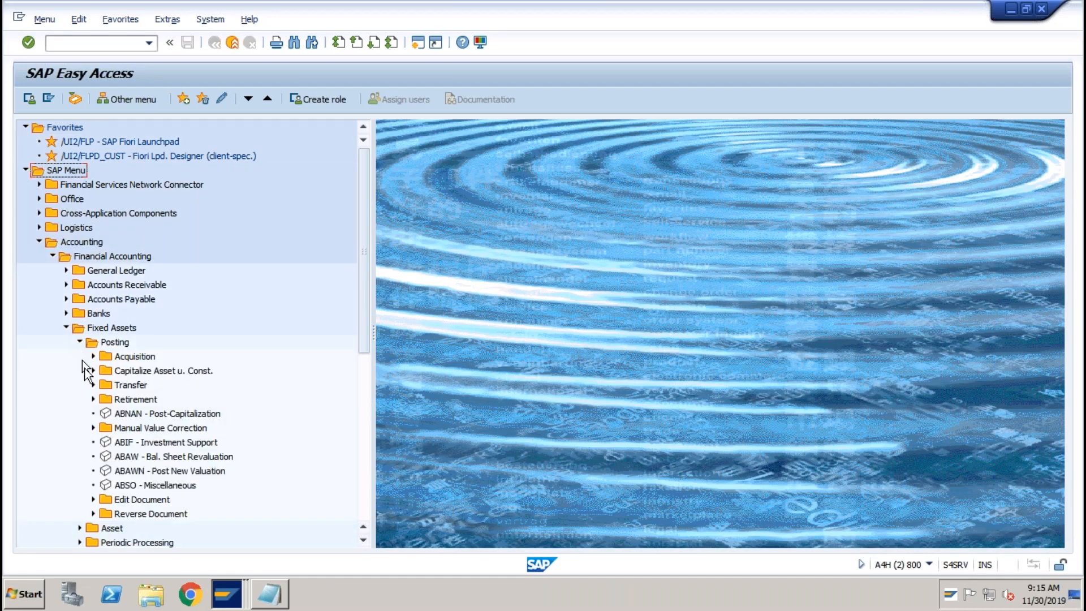
left_click(94, 400)
left_click(133, 401)
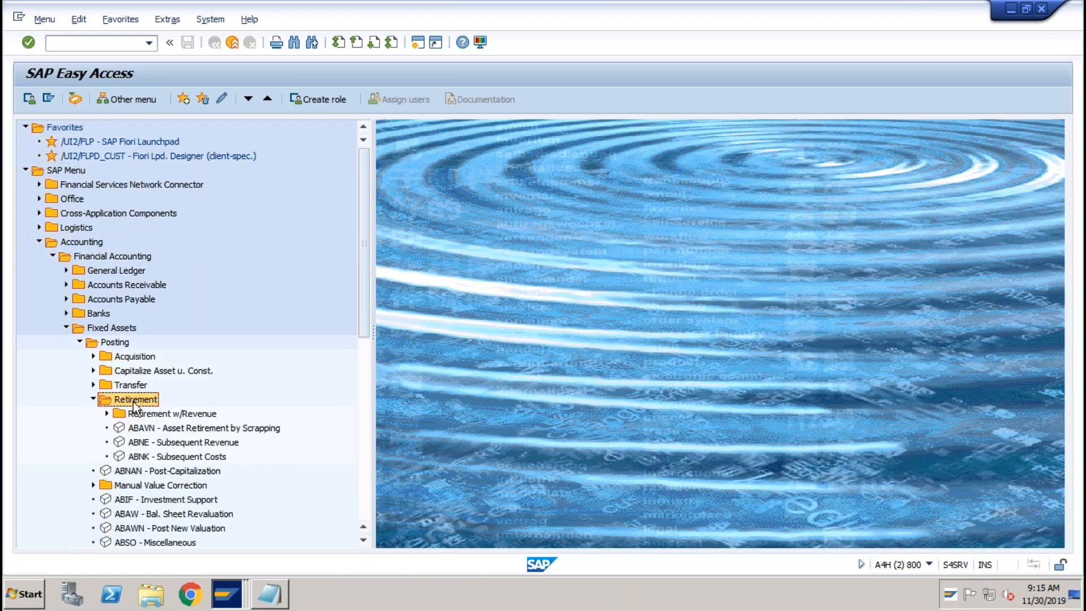
left_click(181, 415)
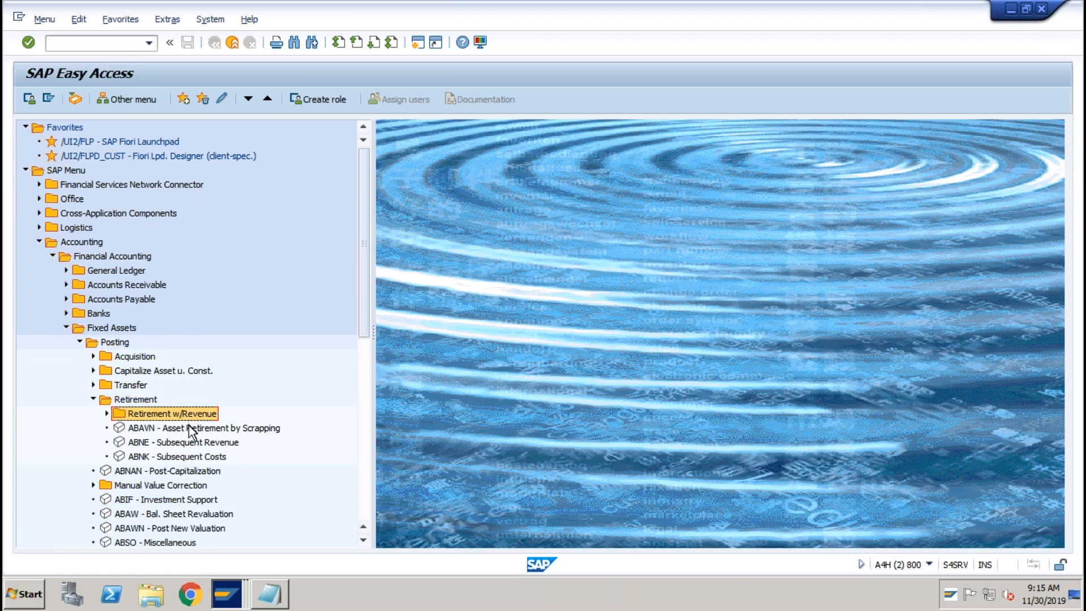
left_click(183, 429)
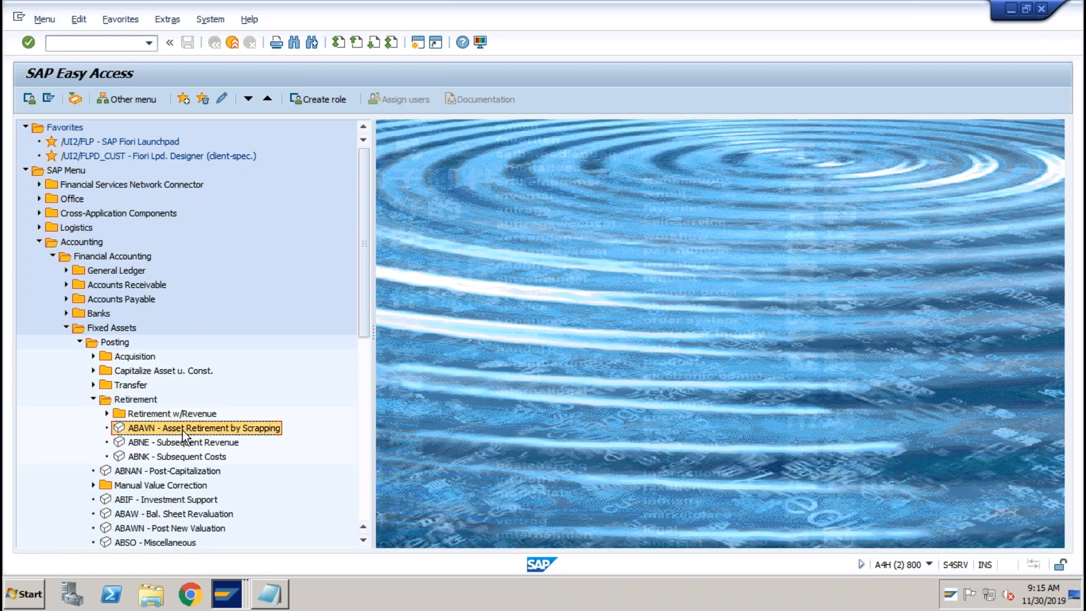
double_click(240, 430)
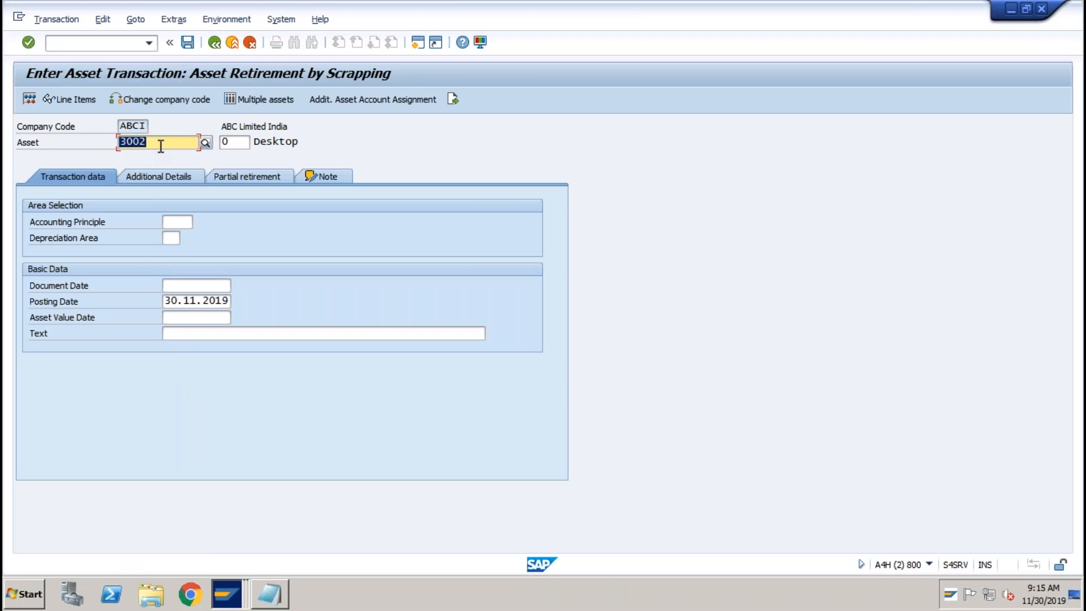
Set document, posting and asset value dates to 31.03.2020, enter text 'test', and view partial retirement options.
left_click(191, 290)
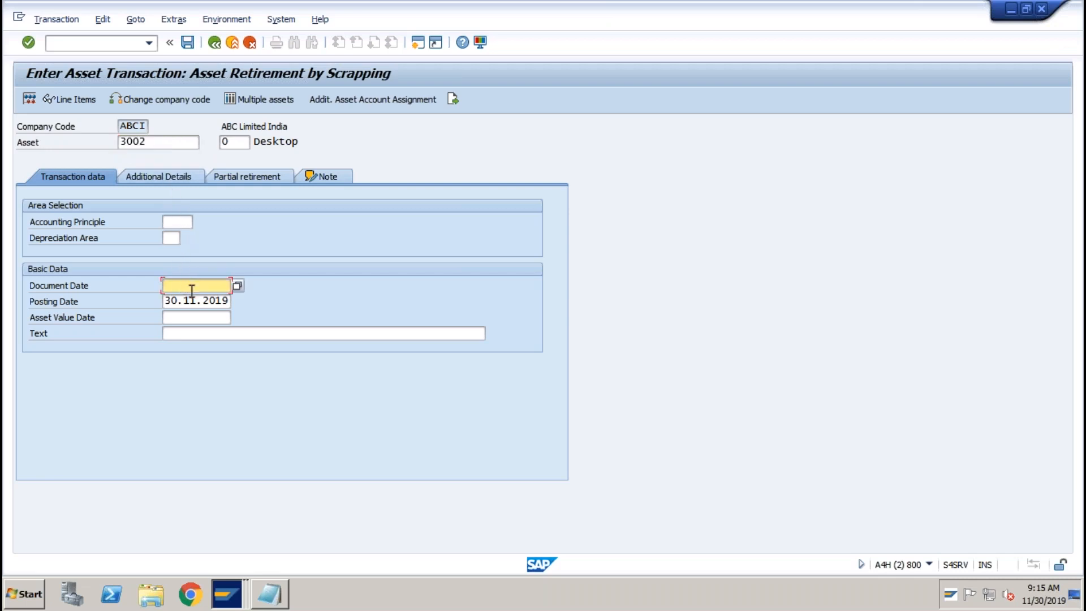
type("31032020")
key("Tab")
type("31032020")
key("Tab")
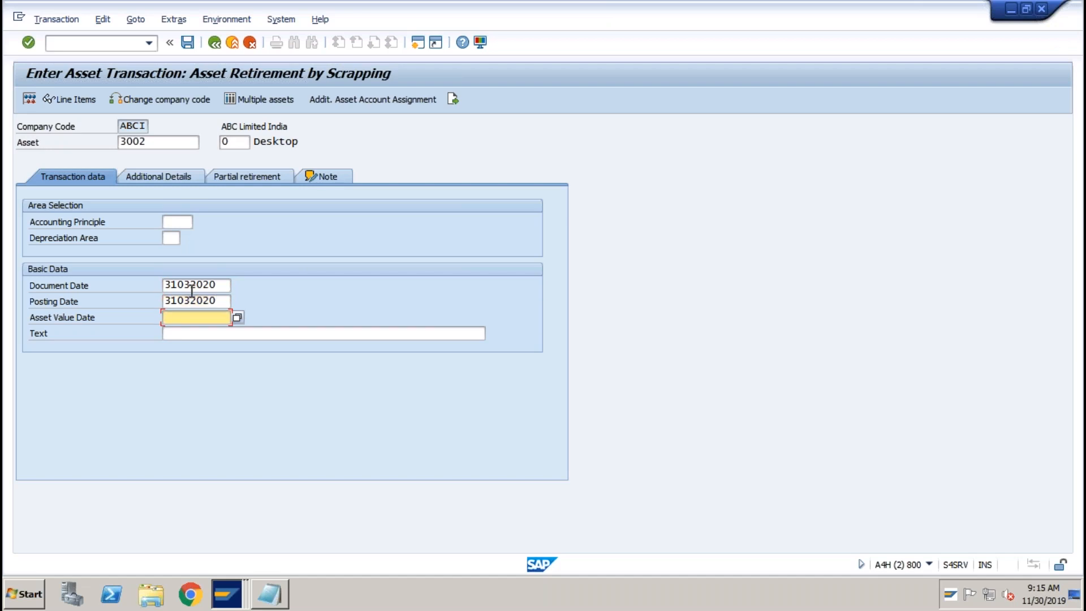
type("31032020")
key("Tab")
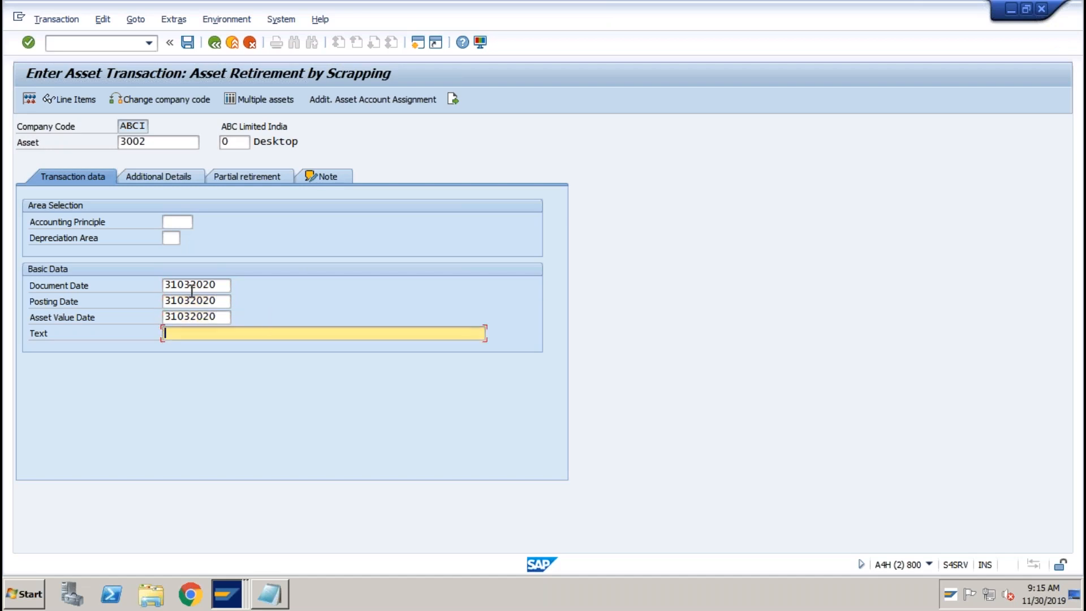
type("test")
left_click(221, 175)
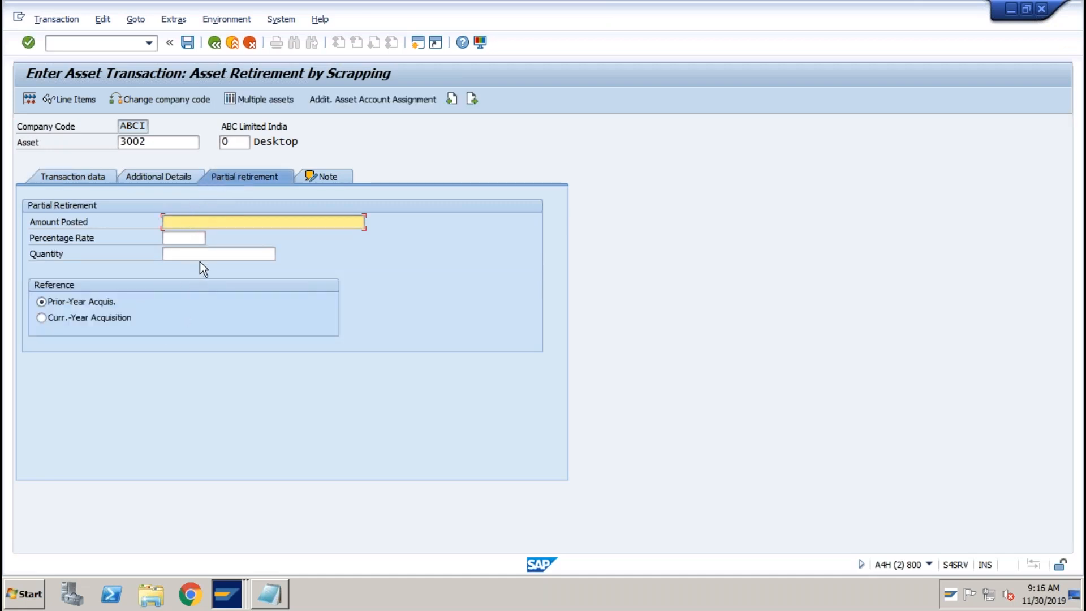
Simulate the scrapping to review its line items, including the 10.800,000 INR retirement loss.
left_click(167, 178)
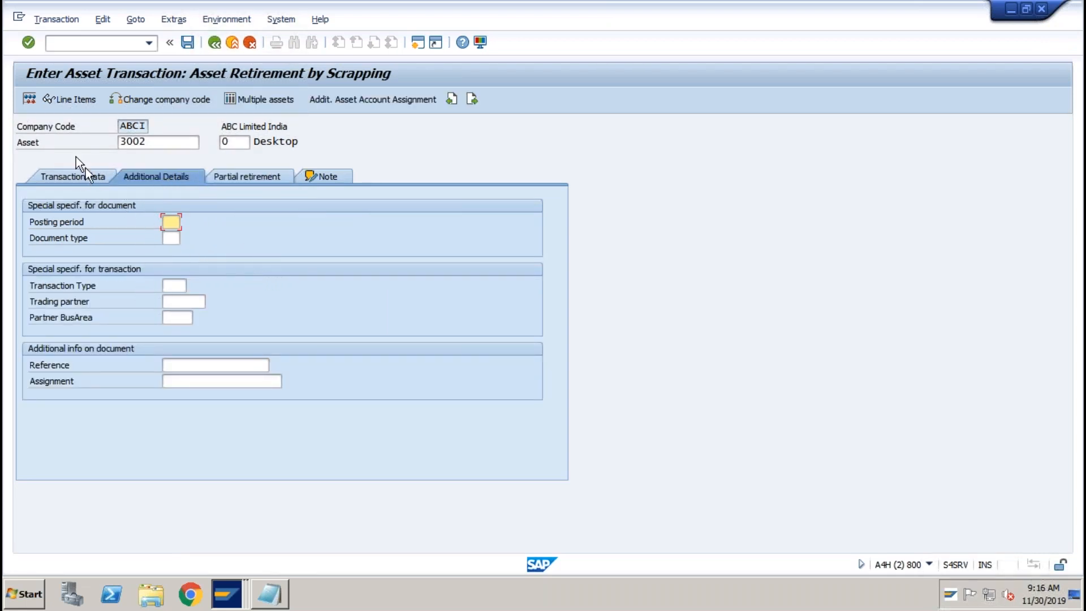
left_click(30, 101)
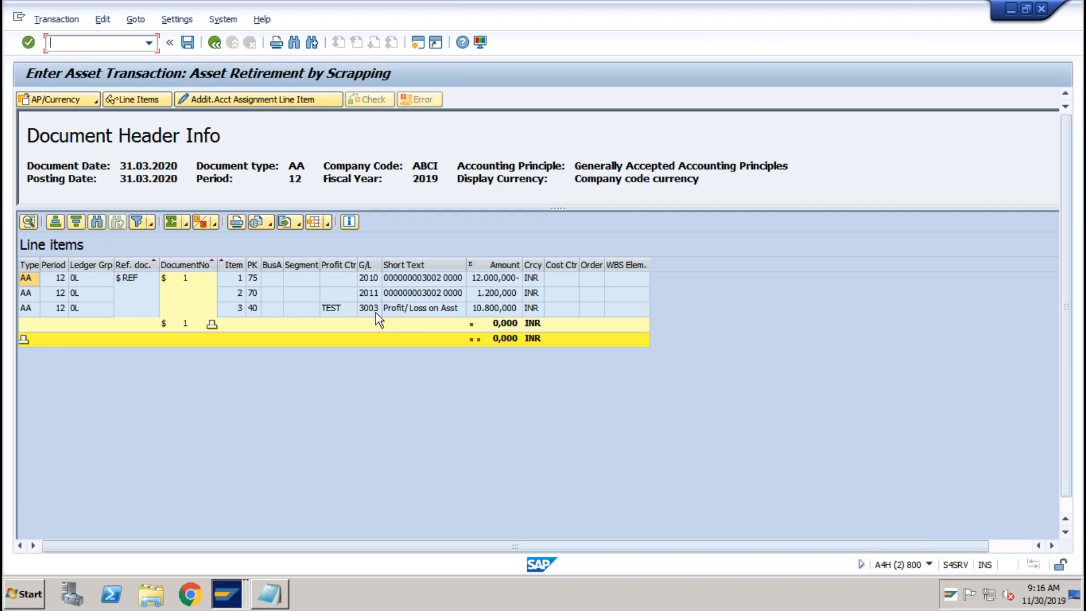
left_click(213, 48)
left_click(188, 43)
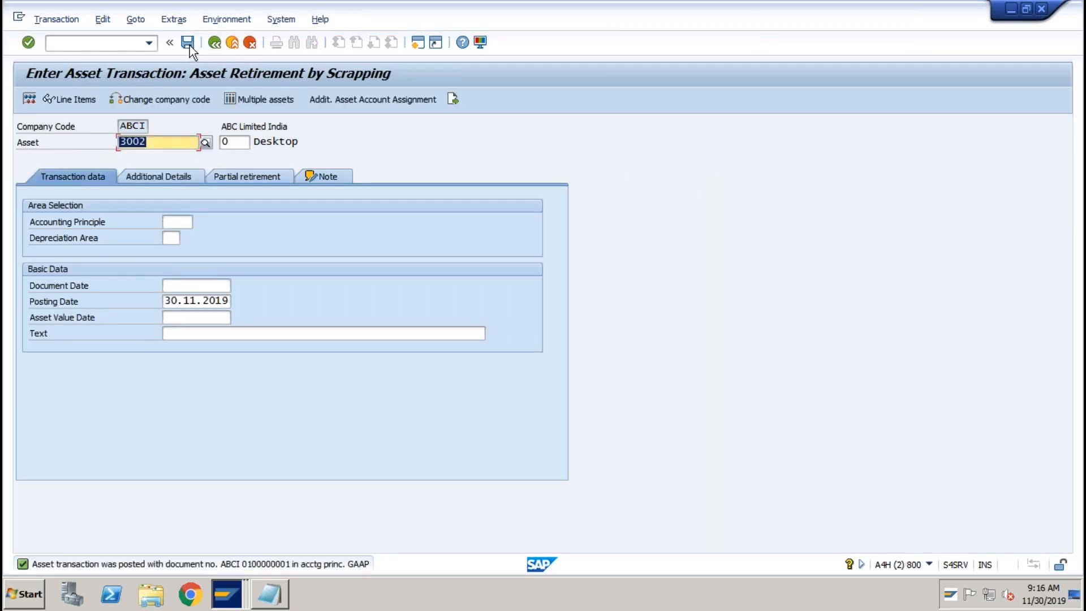
left_click(149, 43)
left_click(99, 58)
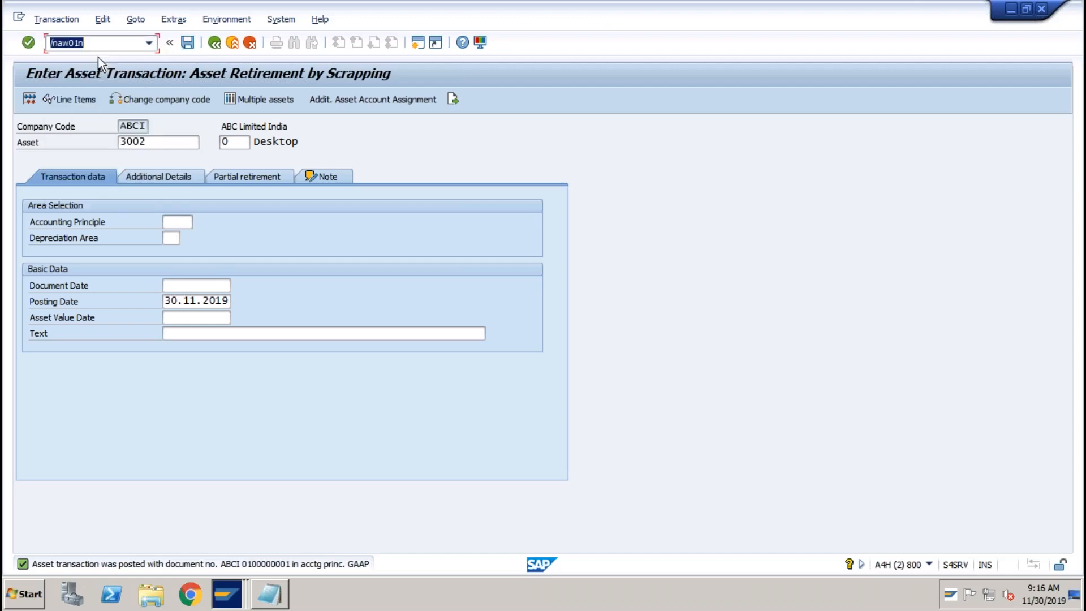
Run /naw01n and select the 31.03.2020 retirement showing 1,200 depreciation and 10,800 loss.
key("Return")
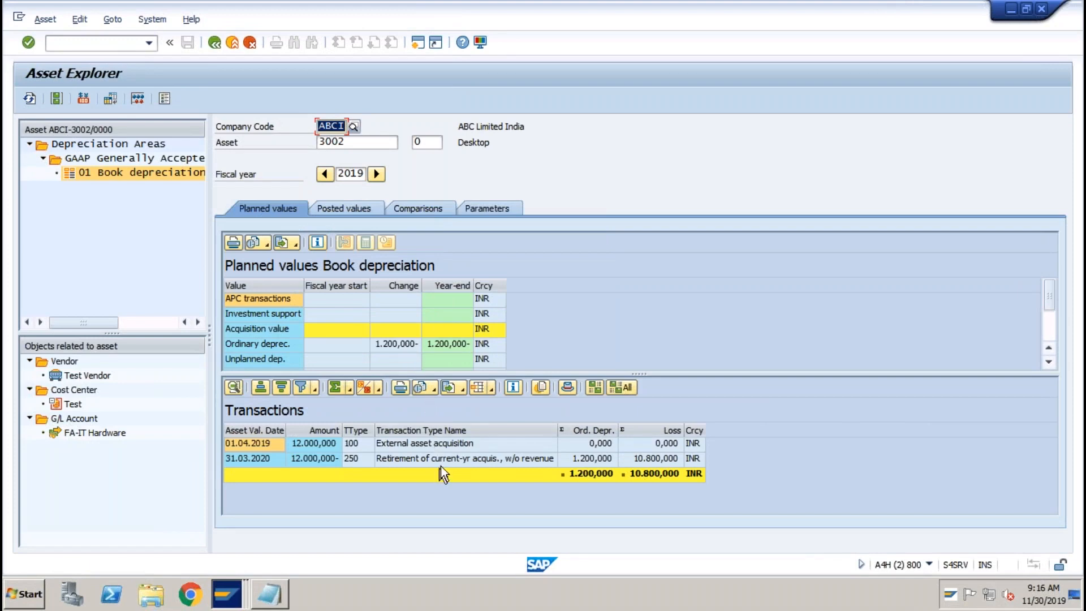
left_click(466, 459)
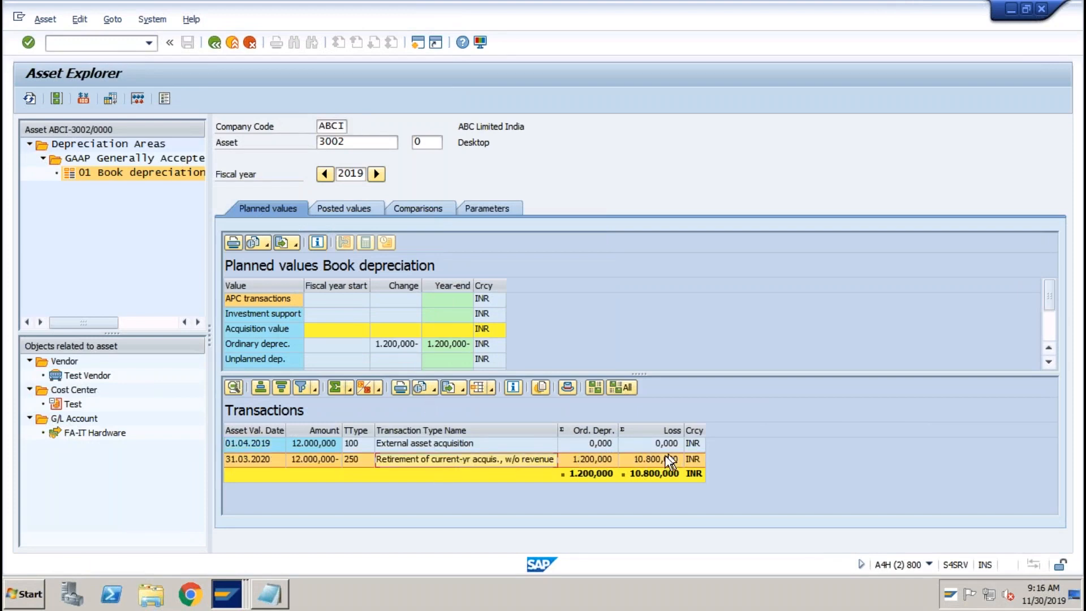